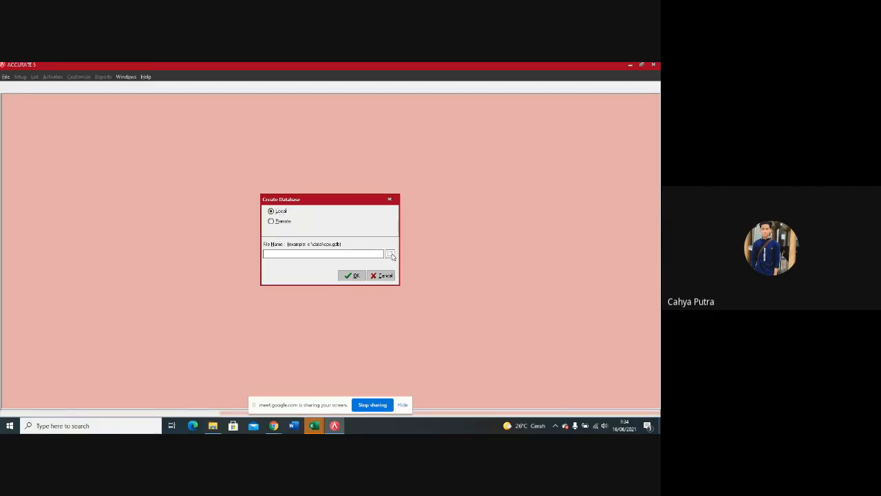
# Step: Choose the local folder BACKUP 2021\AKUNTANSI BERBASIS KOMPUTER\ACCURATE 5 on drive C as the new company database's location
pyautogui.click(390, 255)
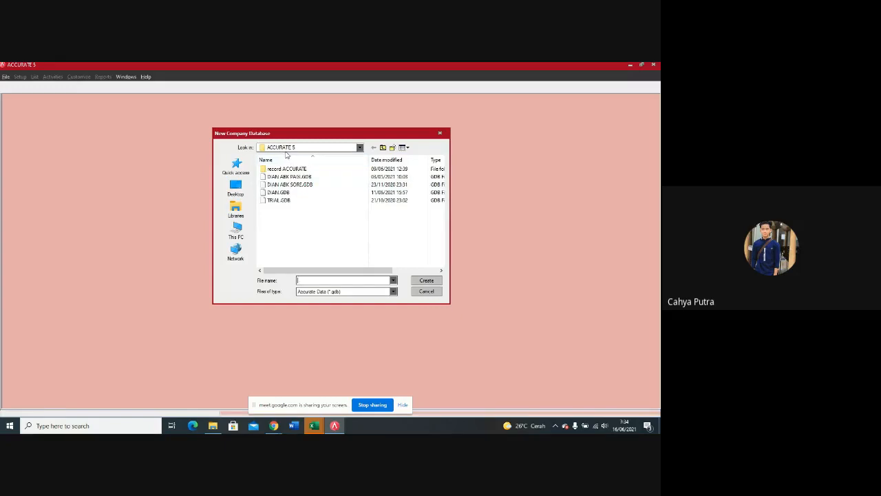
pyautogui.click(237, 234)
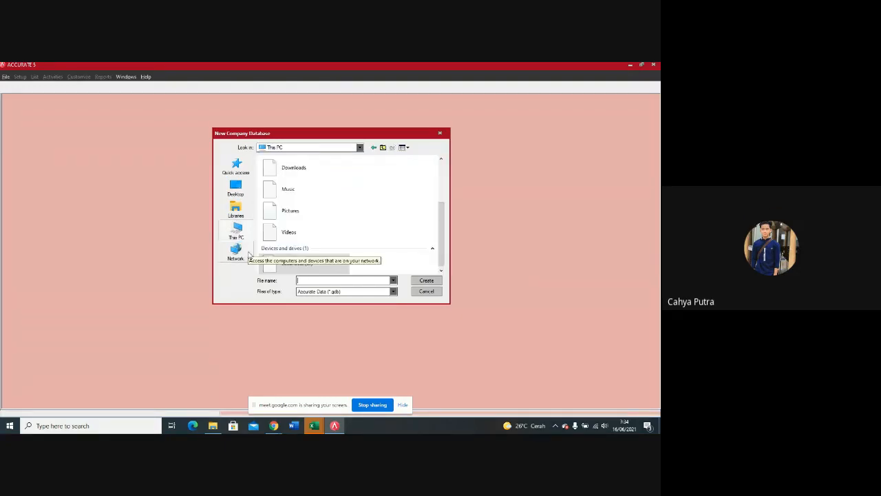
pyautogui.click(236, 254)
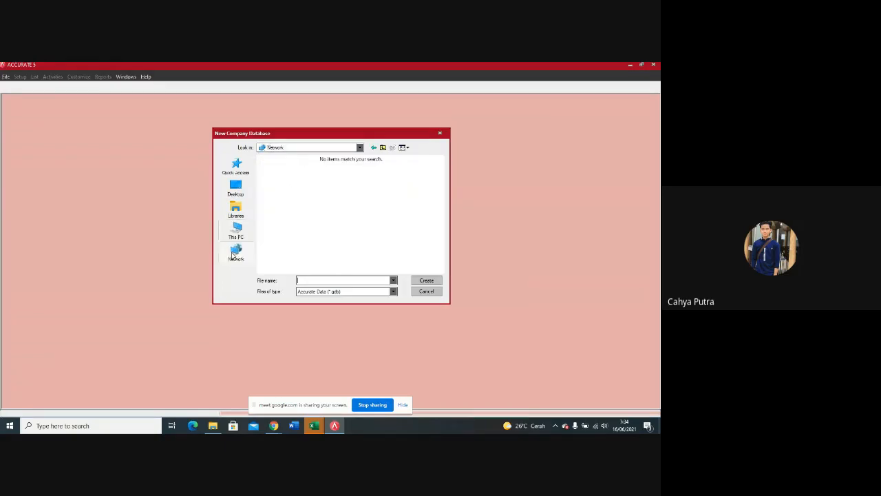
pyautogui.click(236, 233)
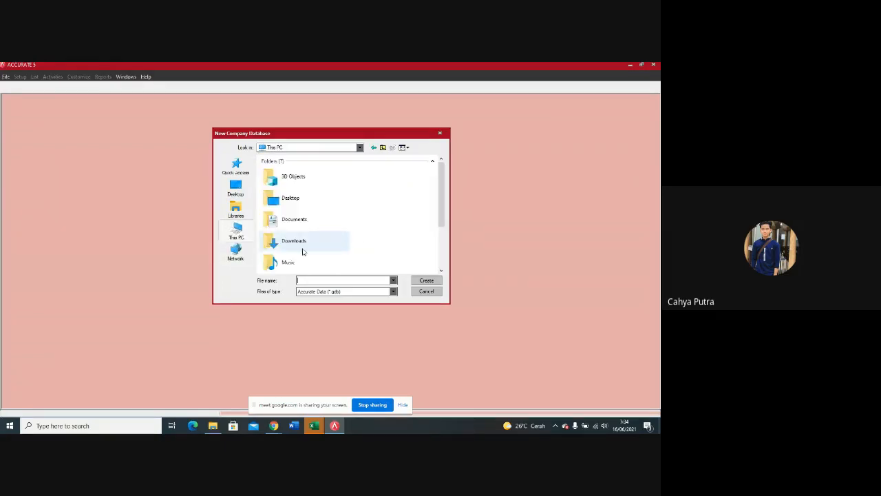
pyautogui.scroll(-1, 299, 215)
pyautogui.click(243, 231)
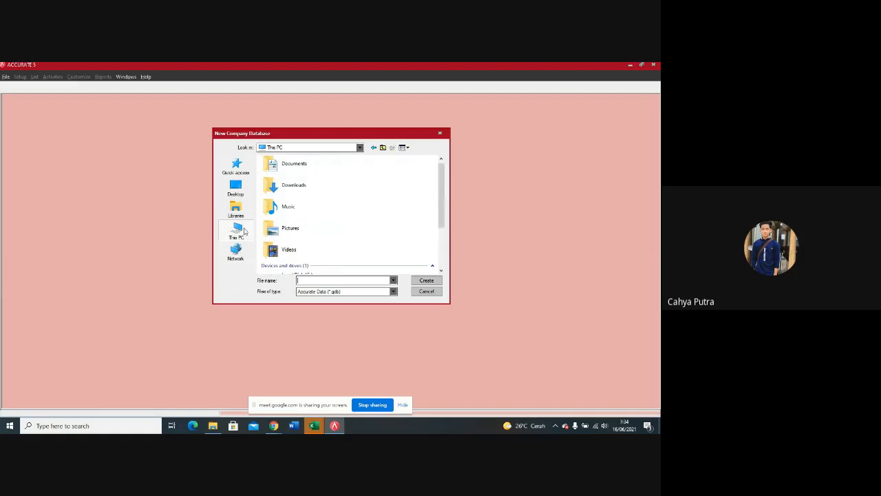
pyautogui.scroll(-1, 321, 232)
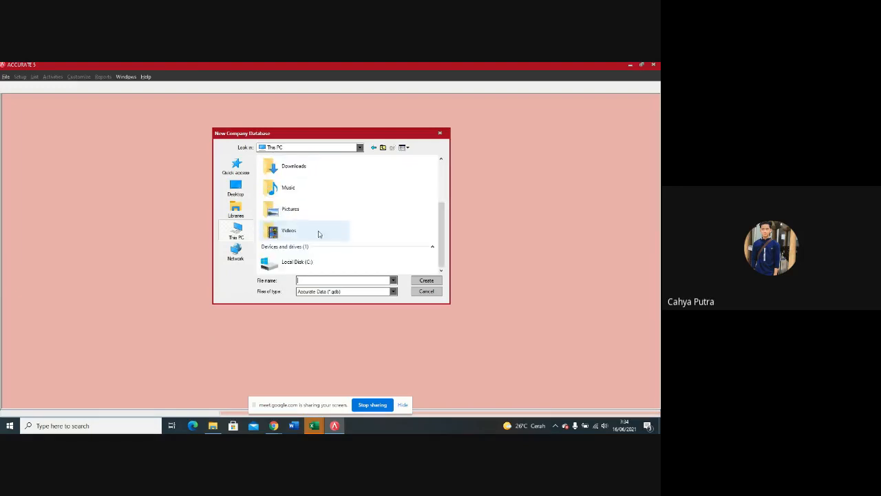
pyautogui.doubleClick(303, 264)
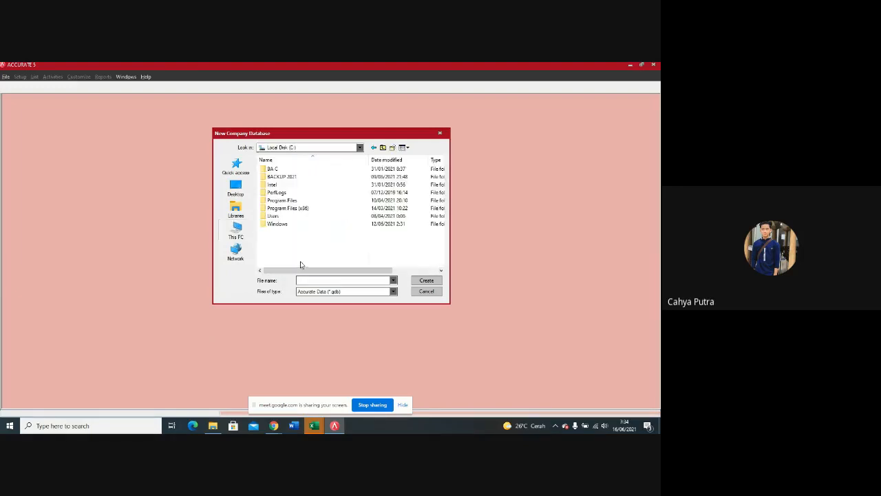
pyautogui.click(295, 178)
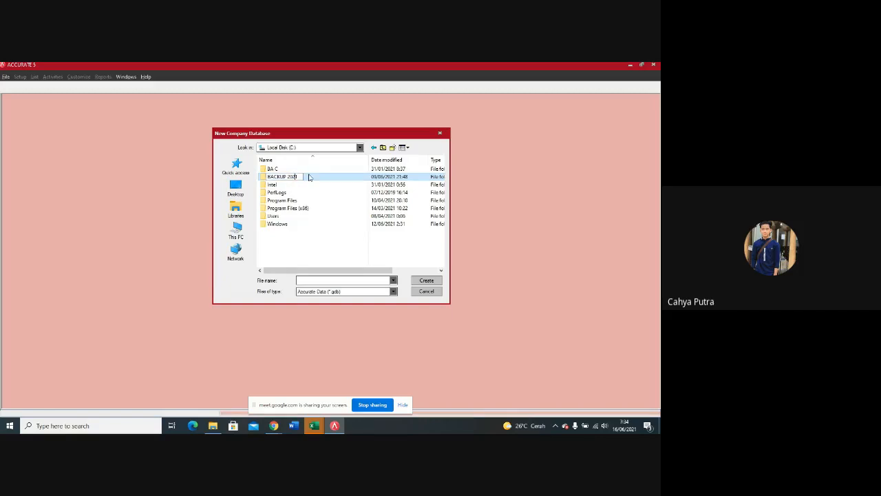
pyautogui.doubleClick(312, 179)
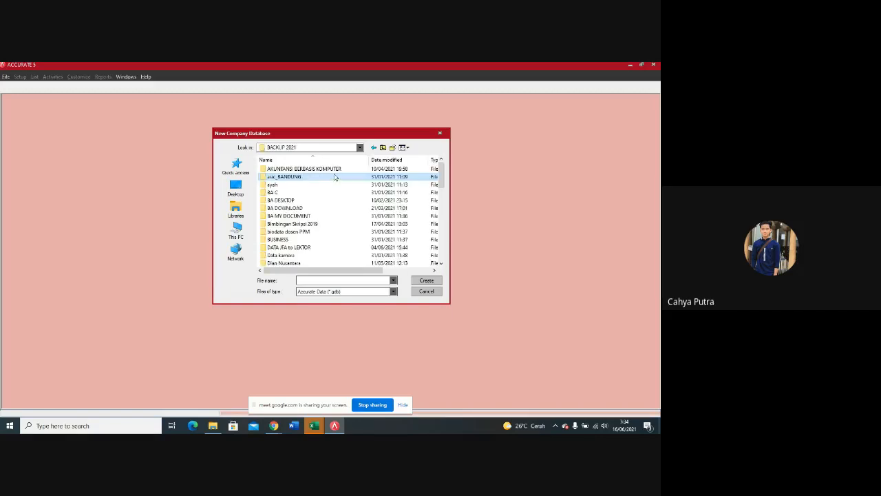
pyautogui.doubleClick(321, 169)
pyautogui.doubleClick(323, 190)
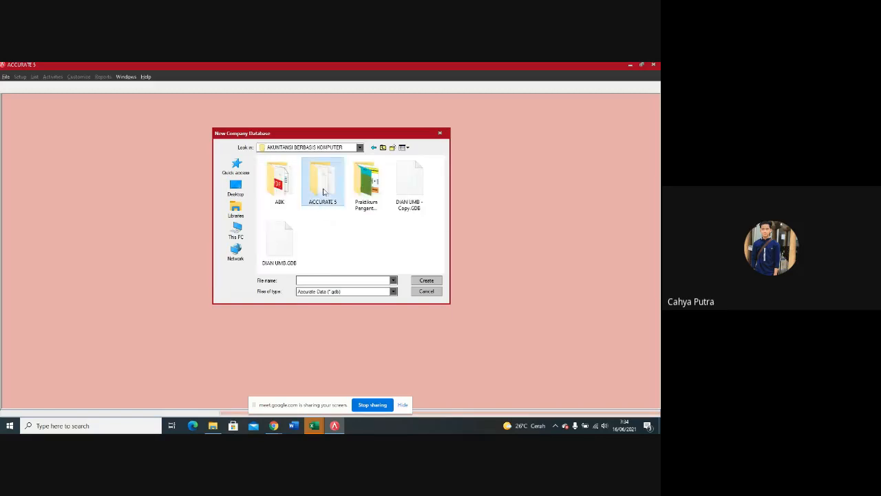
# Step: Name the database file with UAS followed by the owner's name, and create the local company database
pyautogui.click(311, 279)
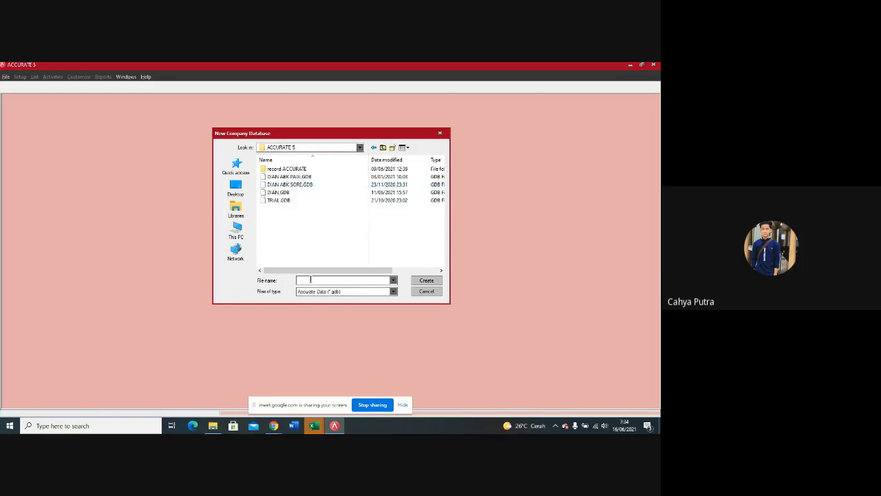
pyautogui.write('UAS_Dian')
pyautogui.click(434, 281)
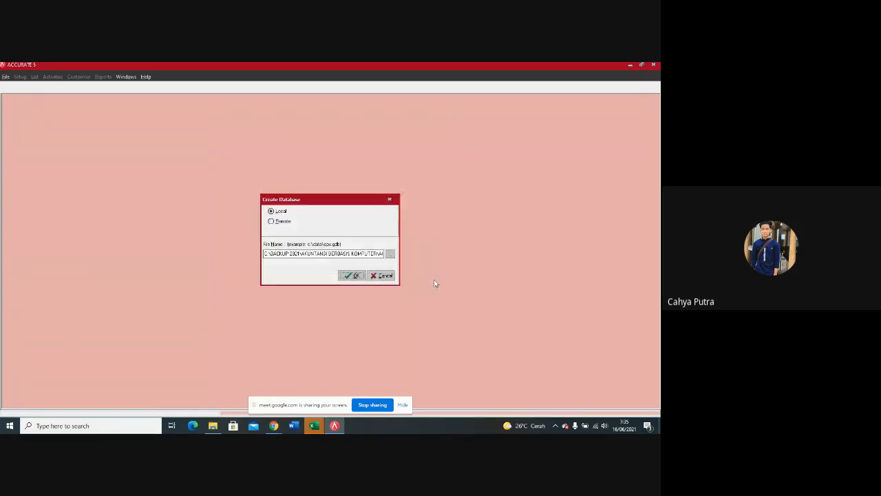
pyautogui.click(351, 276)
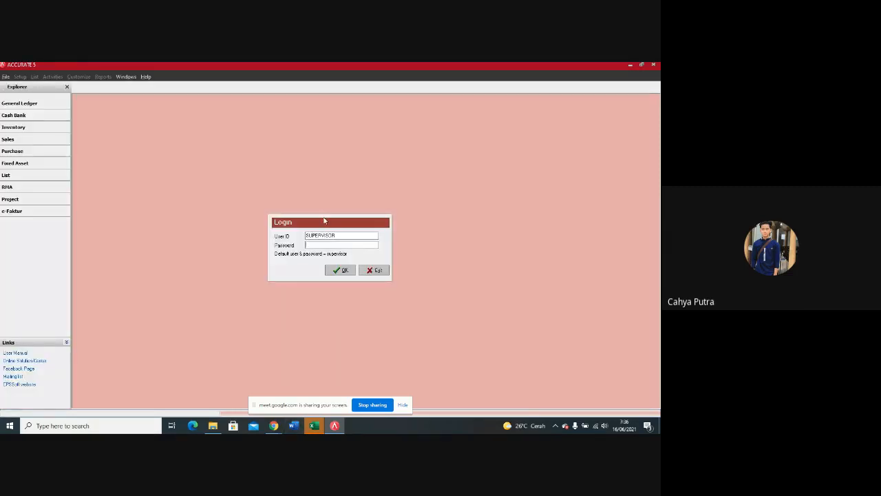
# Step: Log in to the new database with the supervisor user ID and the account password
pyautogui.moveTo(336, 235); pyautogui.dragTo(295, 239)
pyautogui.press('Tab')
pyautogui.write('supervisor')
pyautogui.click(341, 271)
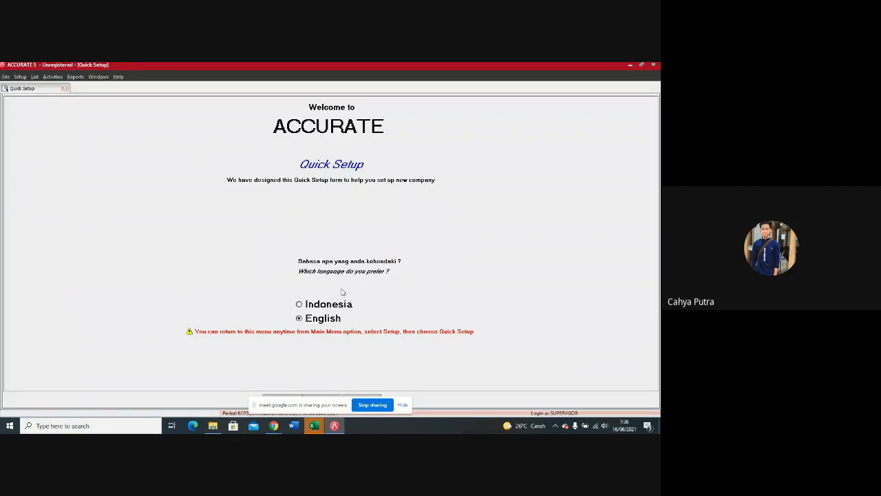
# Step: Set the quick setup language to Indonesia and choose the advanced setup type, Persiapan Mahir
pyautogui.click(331, 309)
pyautogui.click(403, 405)
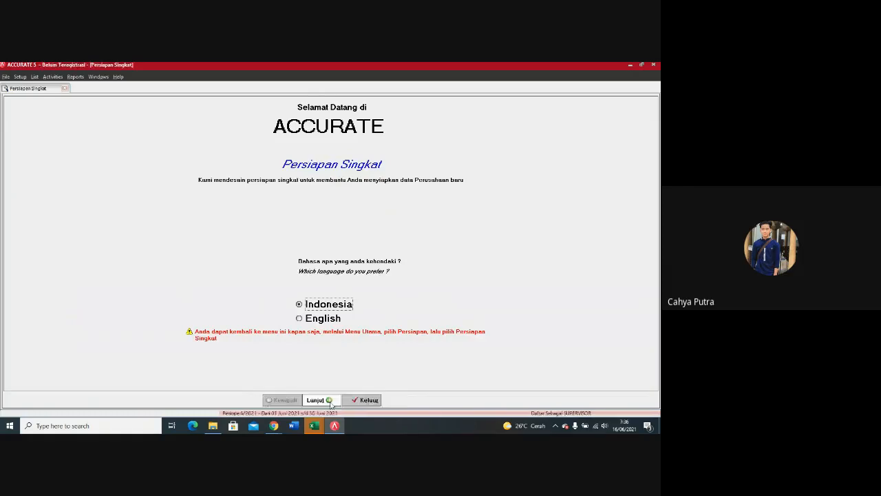
pyautogui.click(331, 400)
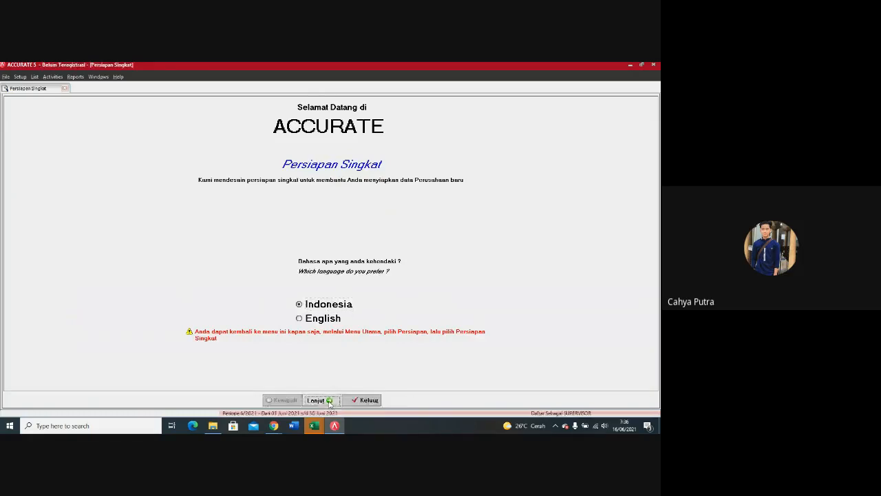
pyautogui.click(89, 201)
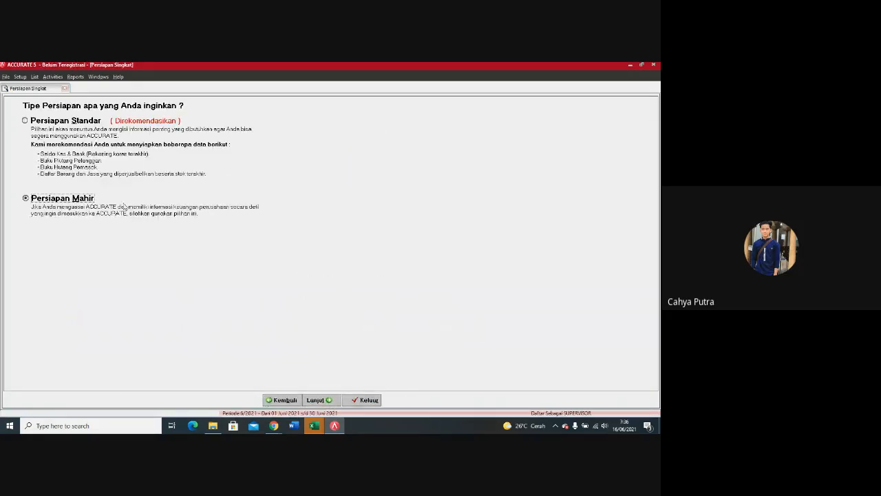
pyautogui.click(328, 401)
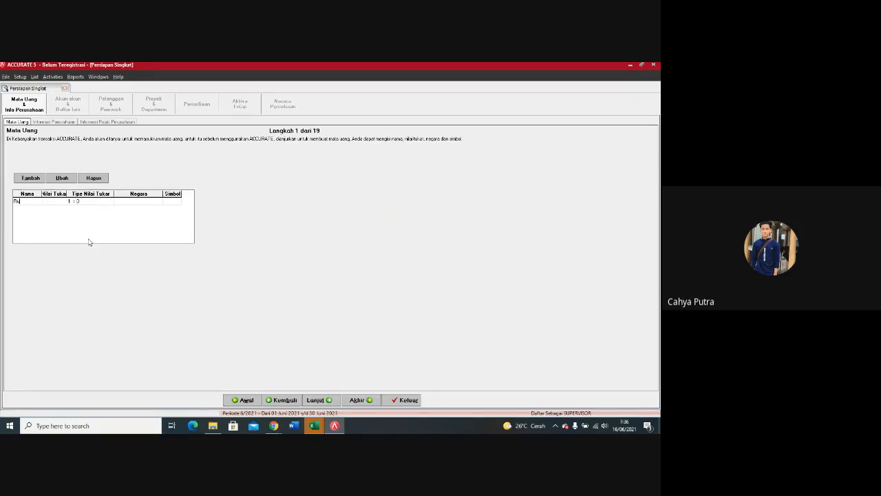
# Step: Define the currency Rupiah with exchange rate 1, country Indonesia and its symbol, and continue to the company information
pyautogui.write('h')
pyautogui.press('Tab')
pyautogui.write('1')
pyautogui.press('Tab')
pyautogui.press('Tab')
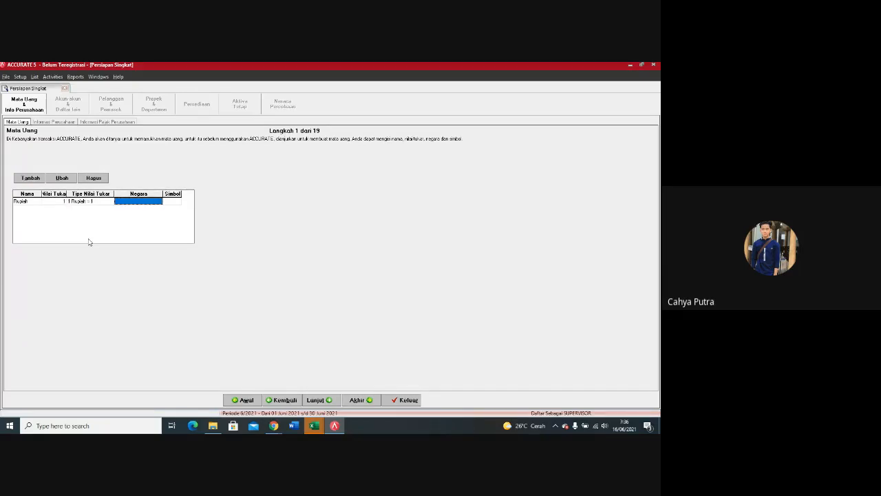
pyautogui.write('Indonesia')
pyautogui.press('Tab')
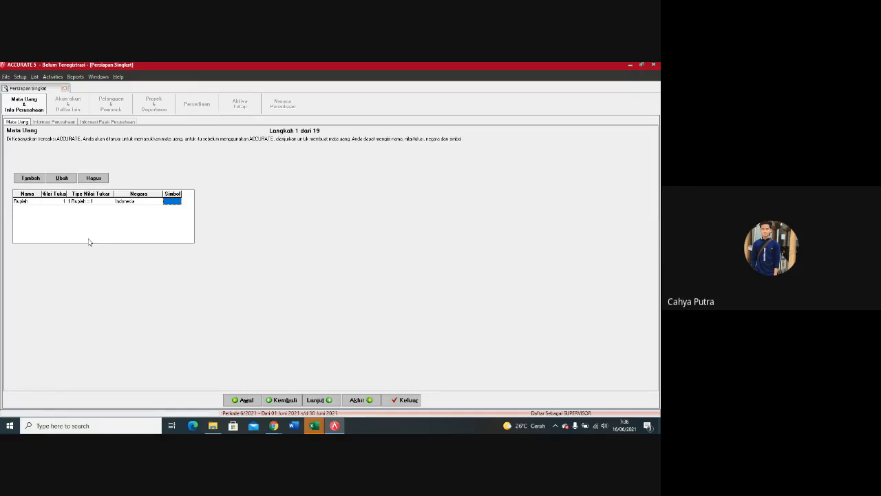
pyautogui.write('Rp')
pyautogui.click(323, 400)
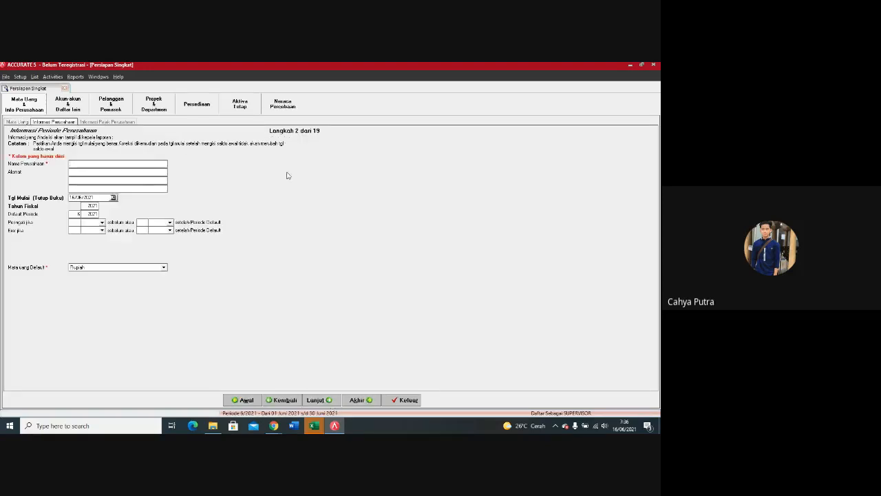
# Step: Enter the company name PT DATA PRIMA and fill in the company address
pyautogui.click(117, 163)
pyautogui.write('PT DATA PT')
pyautogui.write('IMA')
pyautogui.press('BackSpace')
pyautogui.press('BackSpace')
pyautogui.write('RIMA')
pyautogui.write('KARAWA')
pyautogui.write('CI')
# Step: Set the company's start date (Tgl Mulai) to 30/11/2012
pyautogui.click(114, 198)
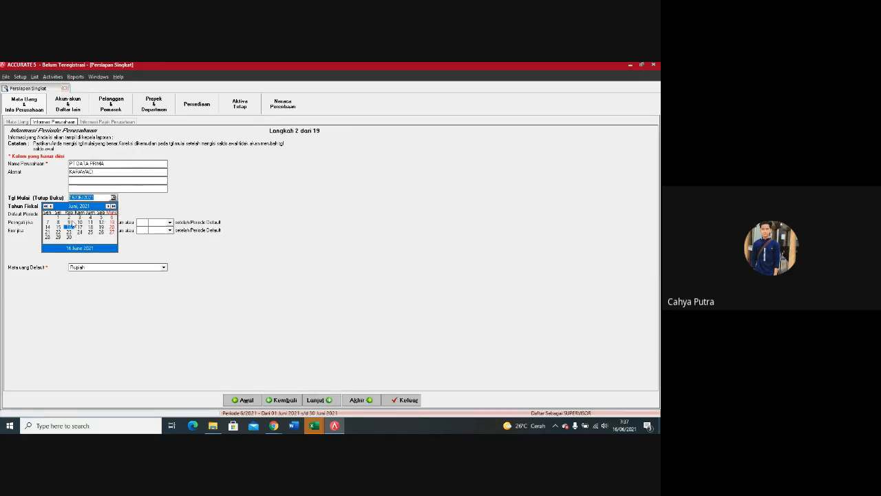
pyautogui.click(98, 198)
pyautogui.moveTo(98, 198); pyautogui.dragTo(69, 201)
pyautogui.click(99, 198)
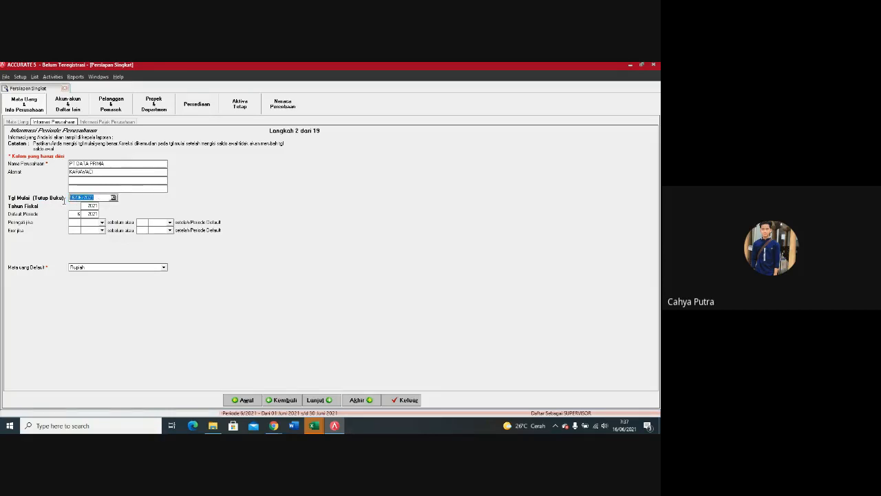
pyautogui.write('3')
pyautogui.write('0/11/')
pyautogui.write('20')
# Step: Enter the company's fiscal year (Tahun Fiskal) and continue to the company tax information
pyautogui.click(87, 205)
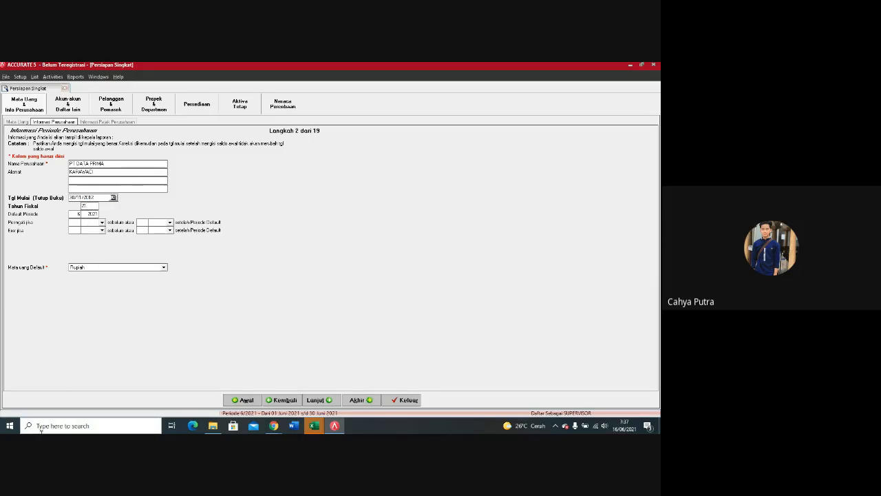
pyautogui.press('BackSpace')
pyautogui.write('12')
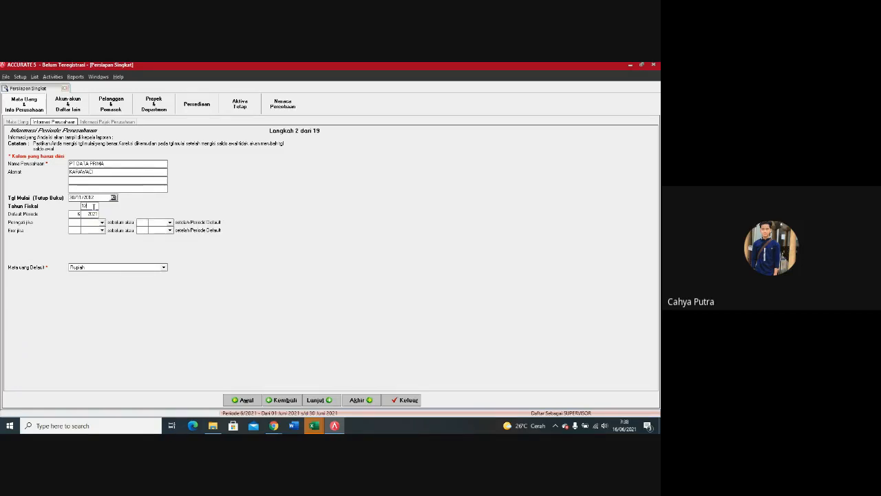
pyautogui.press('BackSpace')
pyautogui.write('20')
pyautogui.click(318, 400)
# Step: Fill in the tax invoice serial number (No Seri Faktur Pajak) in the company tax information
pyautogui.click(90, 184)
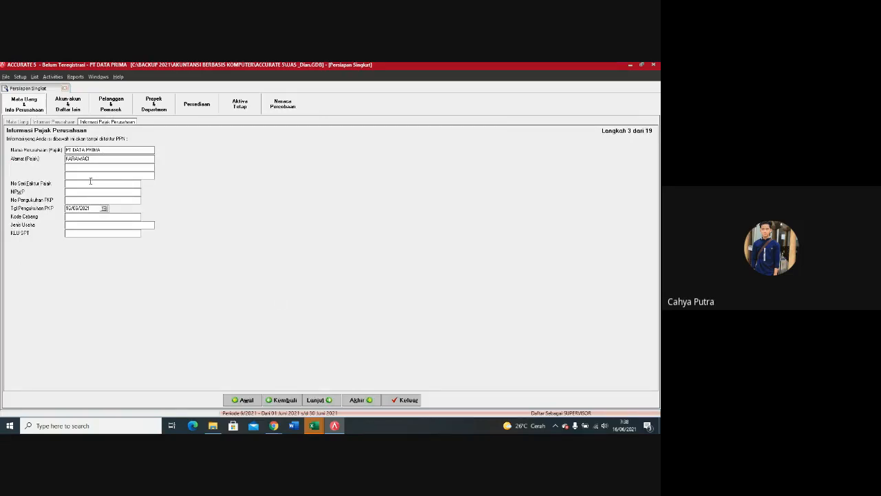
pyautogui.write('010.000.11.00000087')
pyautogui.moveTo(111, 184); pyautogui.dragTo(65, 183)
# Step: Enter the company's taxpayer number (NPWP) and copy it into the PKP confirmation number
pyautogui.click(77, 193)
pyautogui.moveTo(110, 191); pyautogui.dragTo(64, 191)
pyautogui.hotkey('ctrl', 'c')
pyautogui.click(103, 201)
pyautogui.hotkey('ctrl', 'v')
# Step: Set the PKP confirmation date (Tgl Pengukuhan PKP) to 24/09/2010
pyautogui.moveTo(89, 209); pyautogui.dragTo(61, 215)
pyautogui.write('24/09/2010')
pyautogui.click(65, 123)
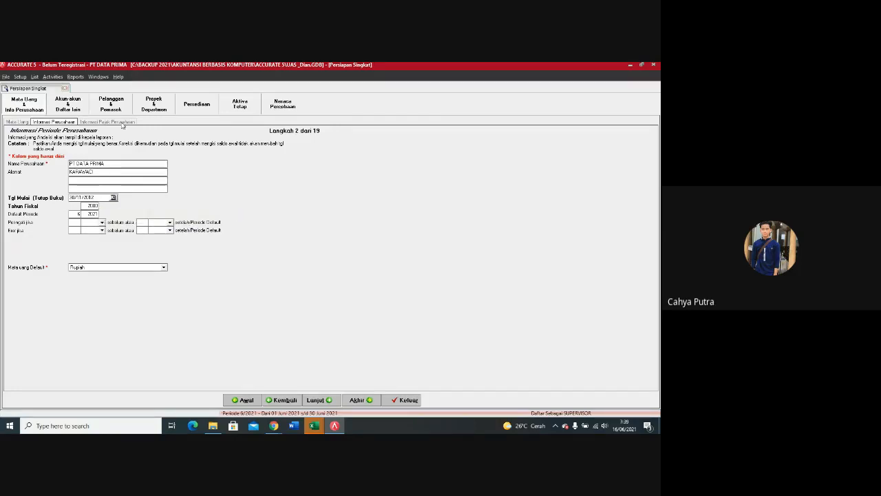
pyautogui.click(121, 123)
# Step: Fill in the branch code, the laptop business type and KLU SPT 5200, and continue to the account list
pyautogui.click(95, 217)
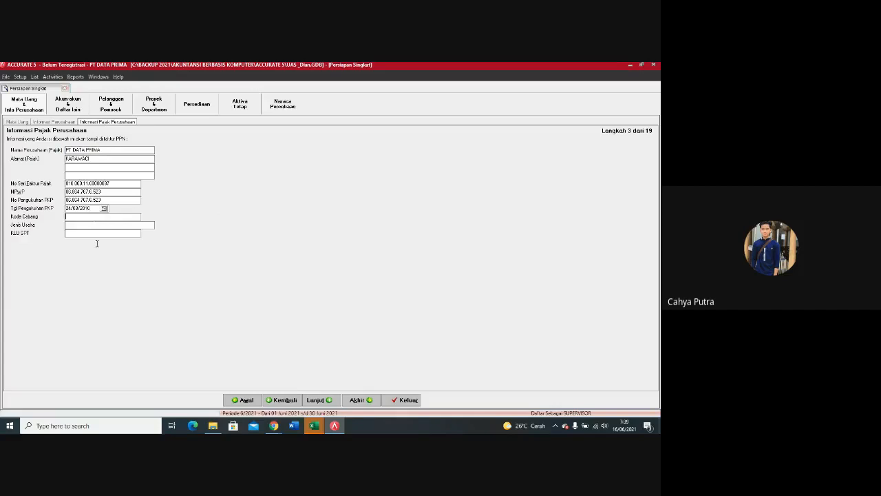
pyautogui.write('1')
pyautogui.press('Left')
pyautogui.write('0')
pyautogui.write('TAG')
pyautogui.write(' LAPTOP')
pyautogui.click(106, 232)
pyautogui.write('5200')
pyautogui.click(317, 400)
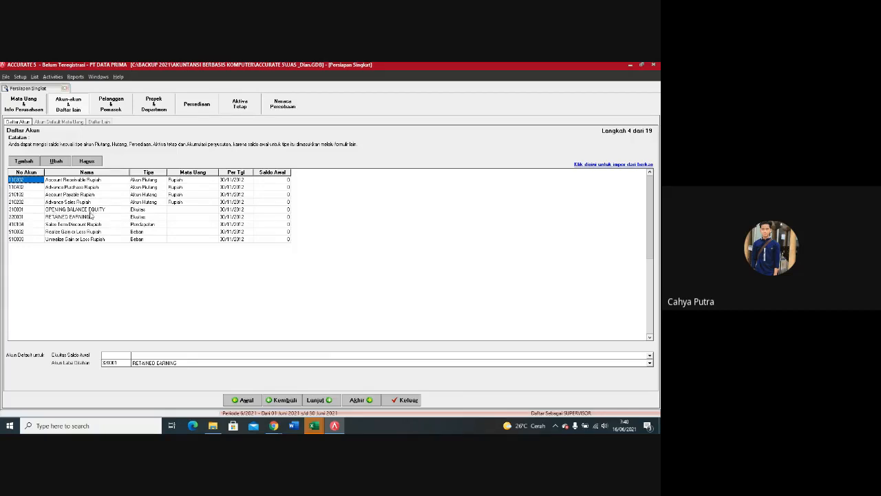
# Step: Delete the Account Receivable Rupiah account from the account list, accepting that it is used as a default account
pyautogui.rightClick(38, 182)
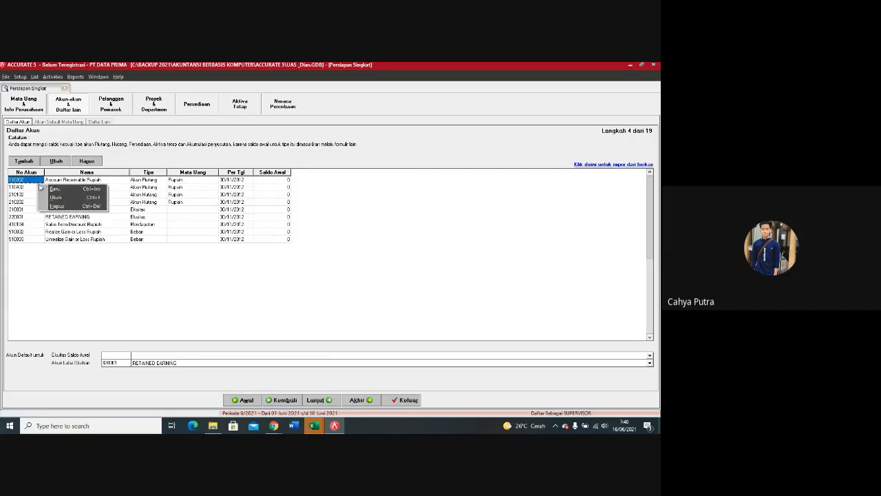
pyautogui.click(55, 206)
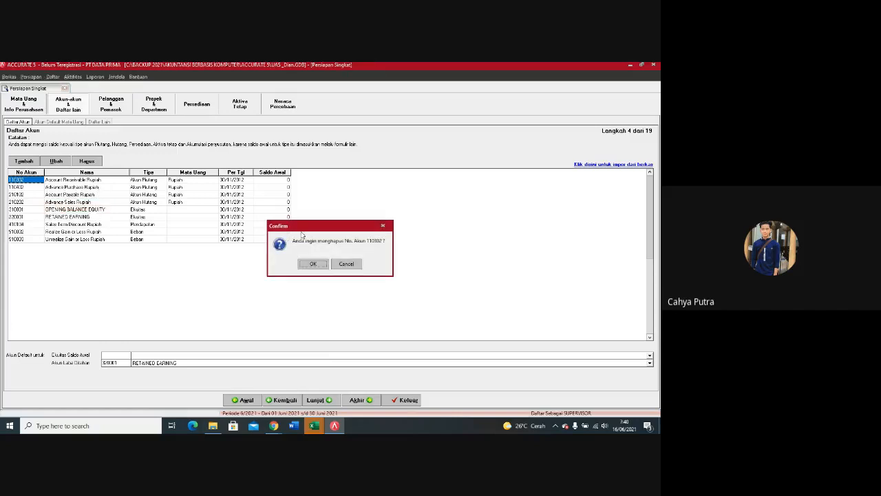
pyautogui.click(308, 263)
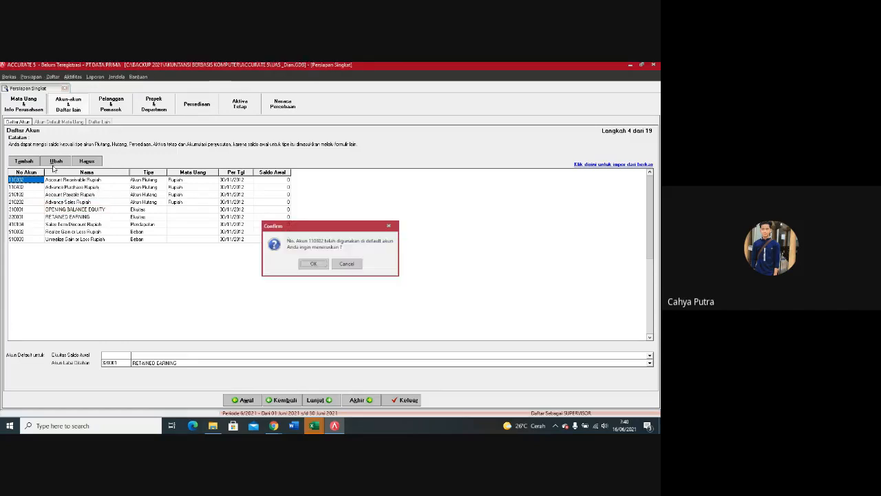
pyautogui.click(311, 264)
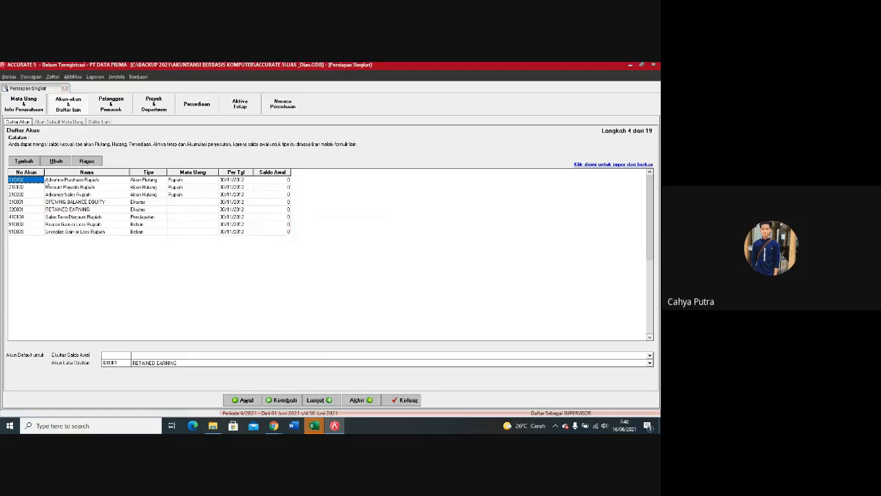
# Step: Delete the Advance Purchase Rupiah and Account Payable Rupiah accounts from the account list, accepting that they are used as default accounts
pyautogui.click(87, 161)
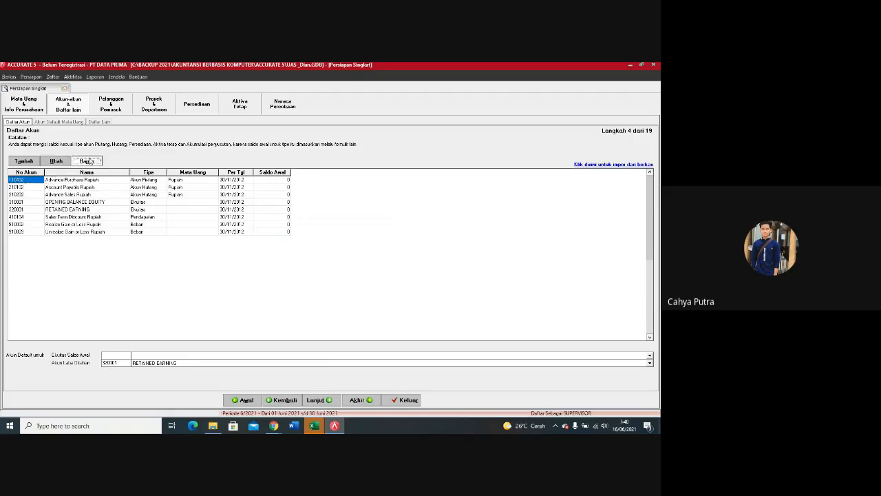
pyautogui.click(311, 264)
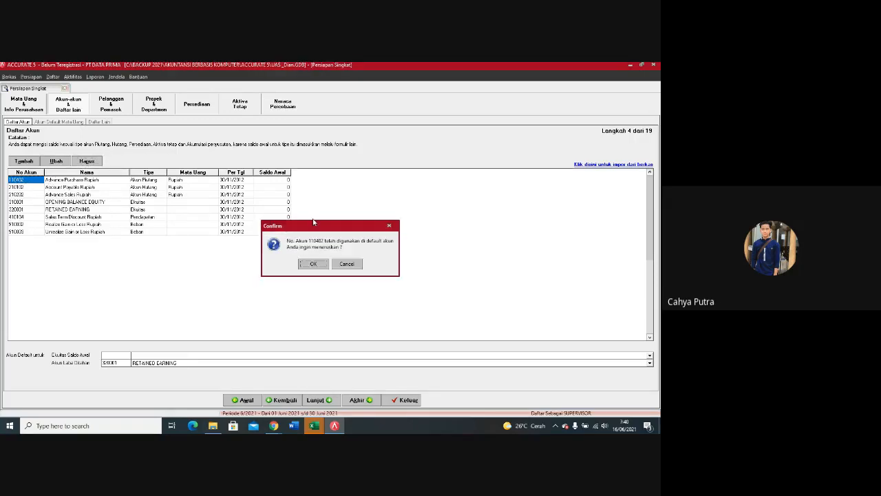
pyautogui.click(312, 262)
pyautogui.hotkey('alt', 'h')
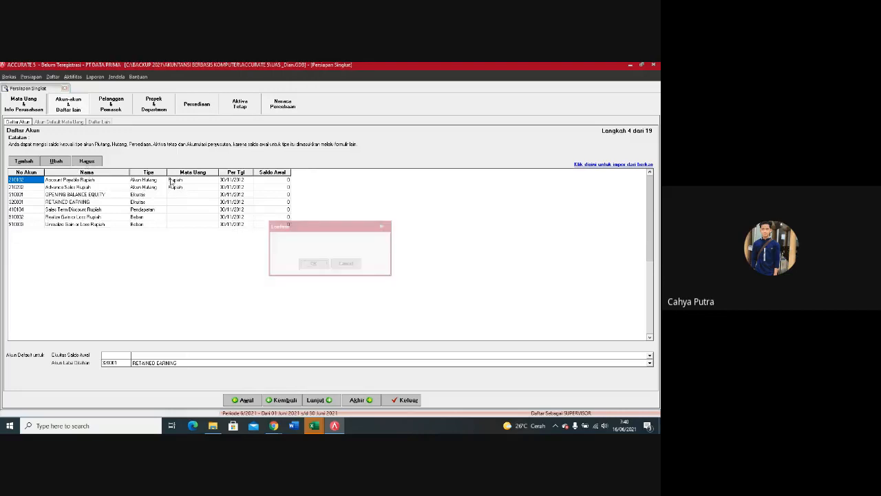
pyautogui.click(311, 264)
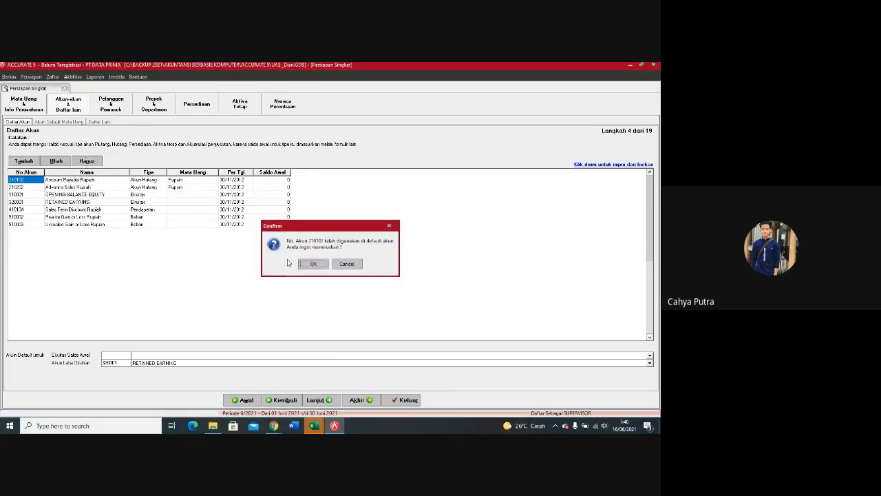
pyautogui.click(309, 265)
# Step: Delete the Advance Sales Rupiah and Sales Term Discount Rupiah accounts, accepting that they are used as default accounts
pyautogui.hotkey('alt', 'h')
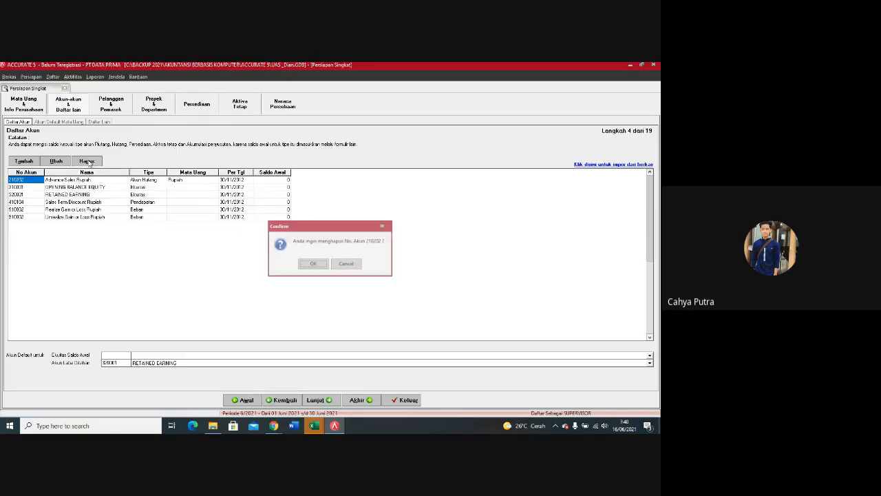
pyautogui.click(324, 263)
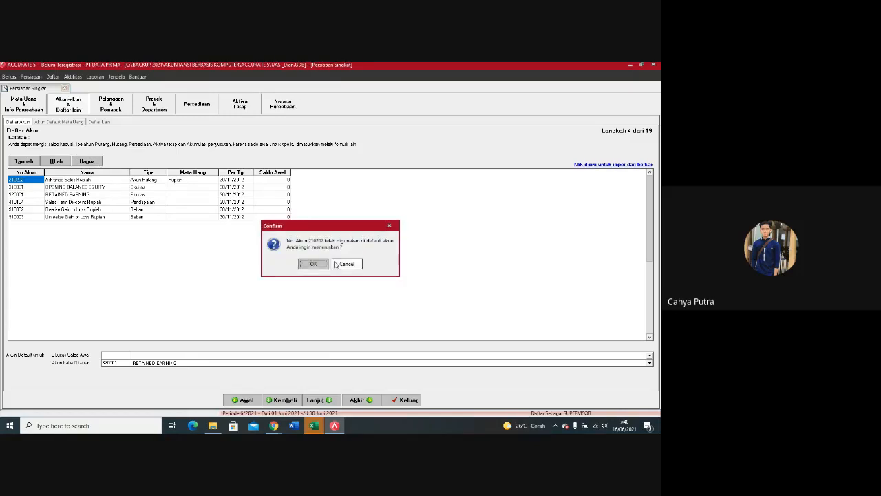
pyautogui.click(320, 265)
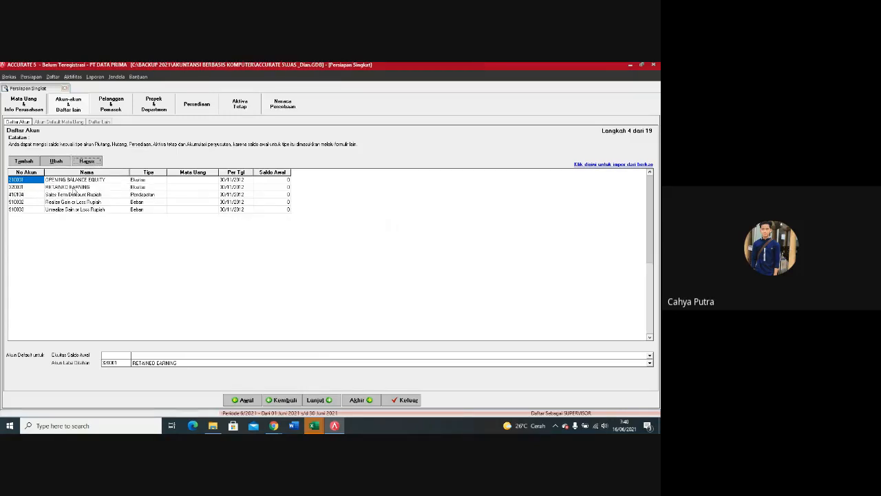
pyautogui.click(36, 196)
pyautogui.hotkey('alt', 'h')
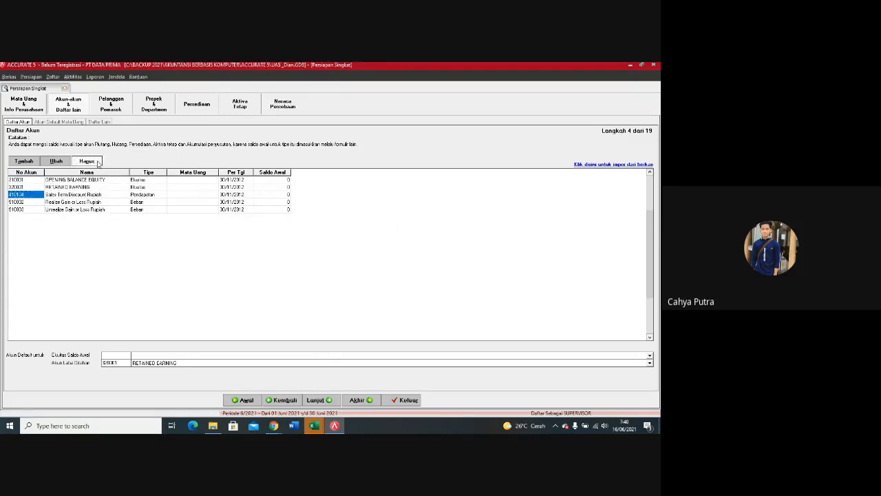
pyautogui.click(308, 264)
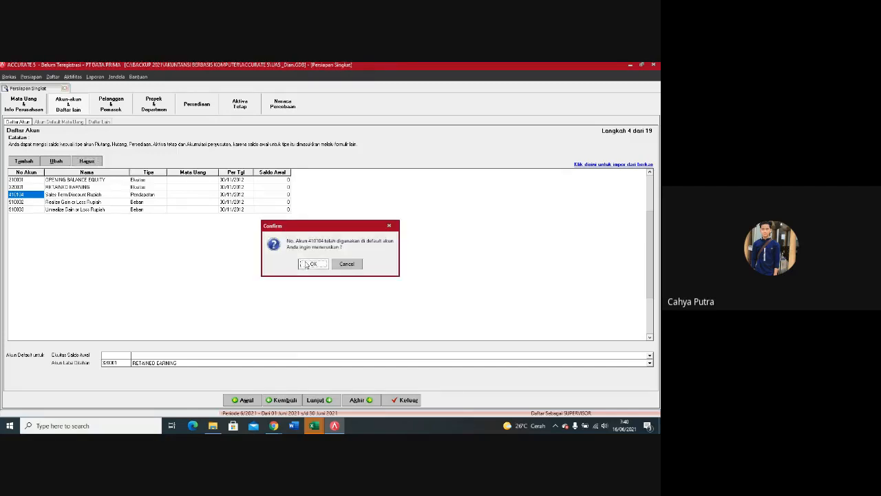
pyautogui.click(315, 265)
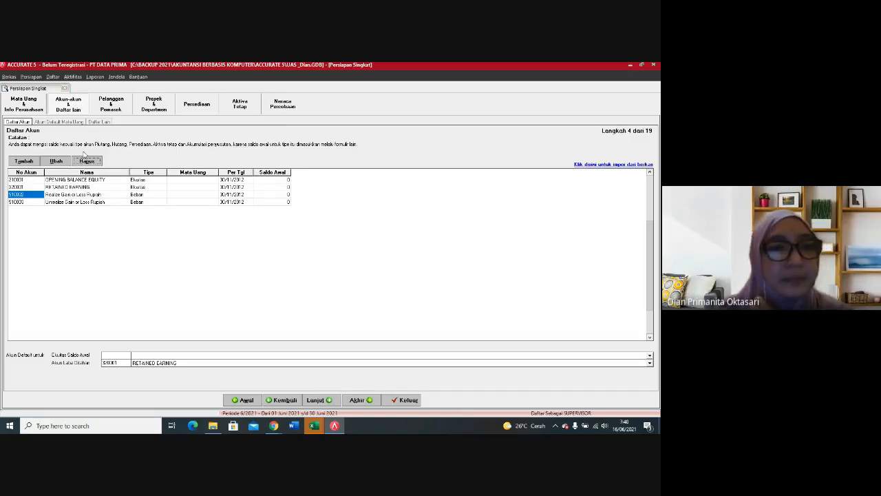
# Step: Delete the Realize Gain or Loss Rupiah and Unrealize Gain or Loss Rupiah accounts, accepting their default account use
pyautogui.click(86, 162)
pyautogui.click(312, 264)
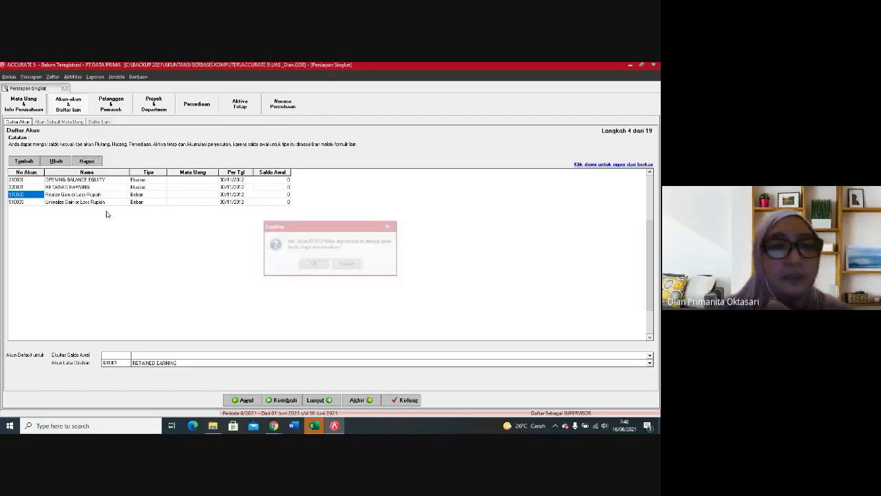
pyautogui.click(313, 264)
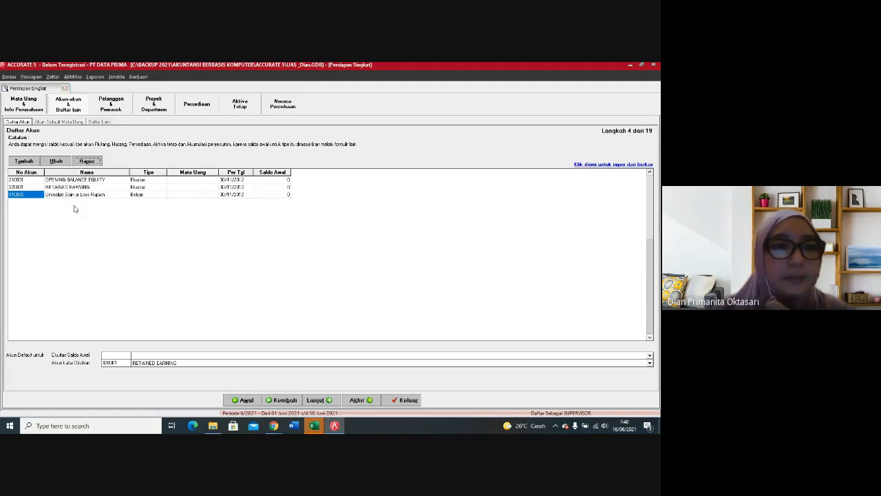
pyautogui.click(96, 163)
pyautogui.click(310, 263)
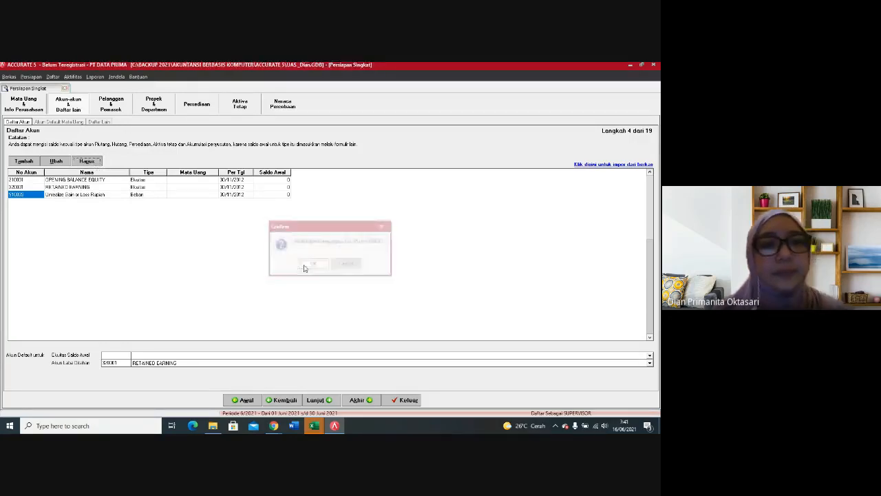
pyautogui.click(308, 265)
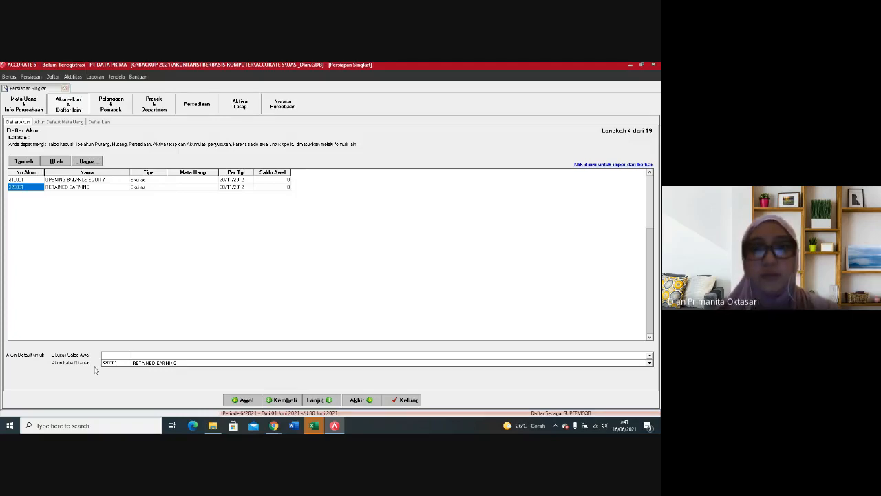
# Step: Start importing accounts from a file and set the import file type to Excel (*.xls)
pyautogui.click(612, 166)
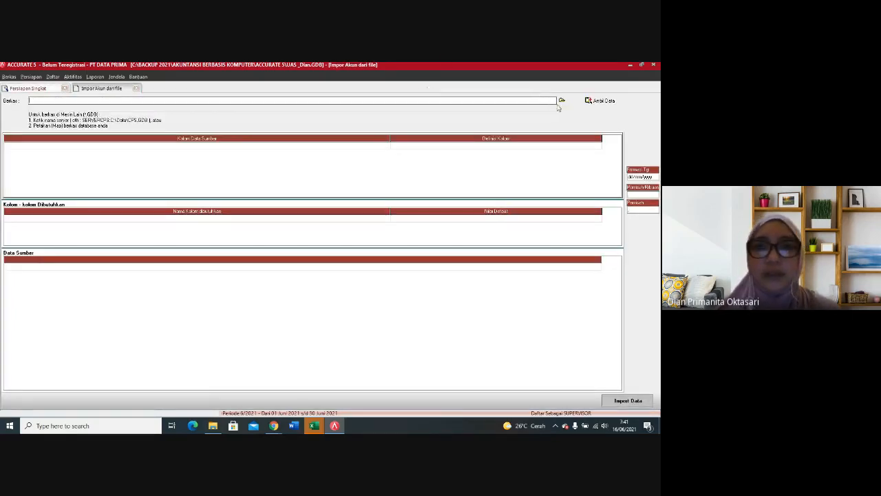
pyautogui.click(562, 100)
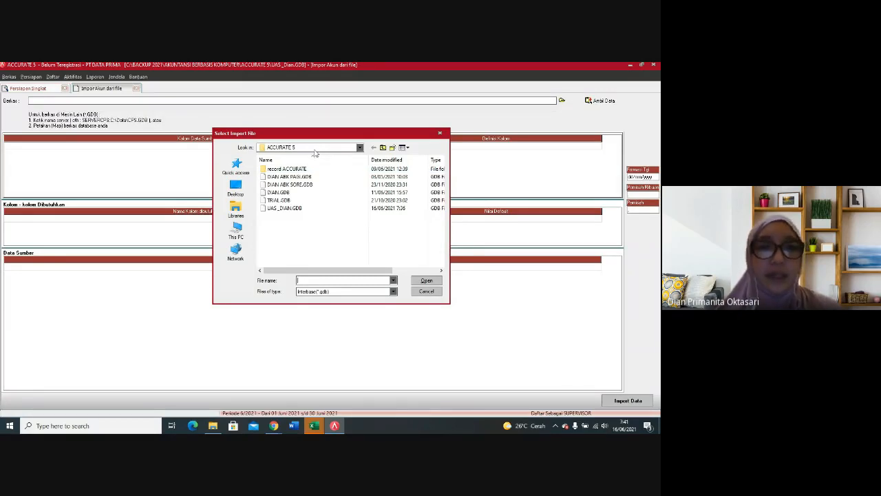
pyautogui.click(342, 292)
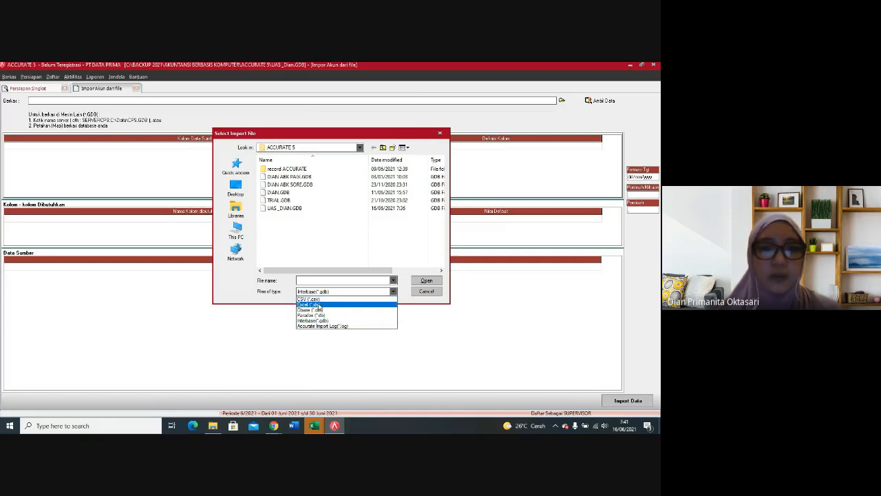
pyautogui.click(316, 305)
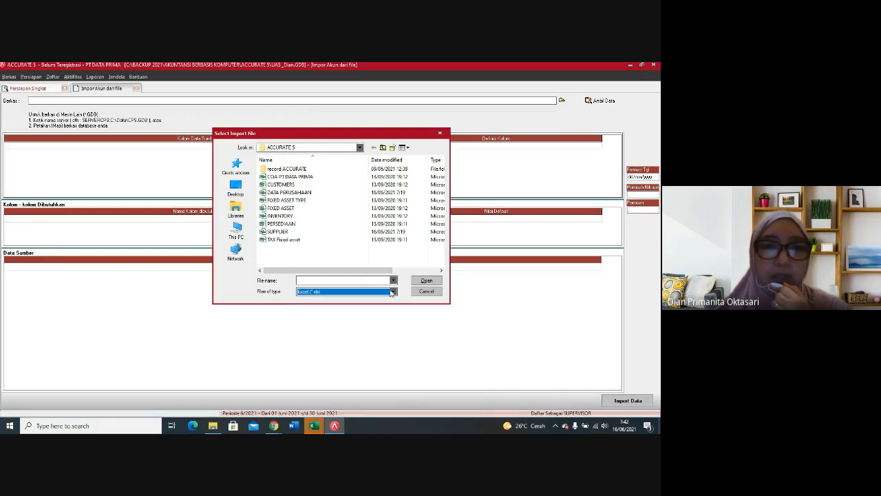
# Step: List the Interbase (*.gdb) files in the import file selection and return to the Excel file type
pyautogui.click(313, 292)
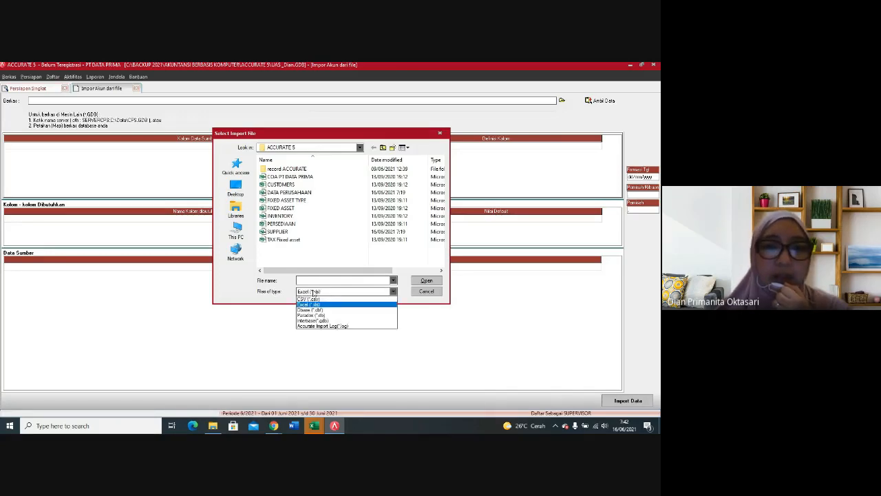
pyautogui.click(317, 338)
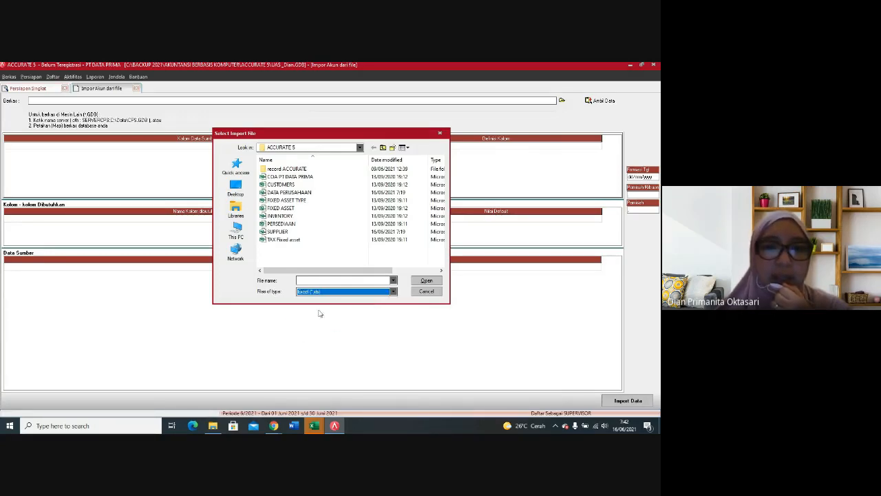
pyautogui.click(385, 292)
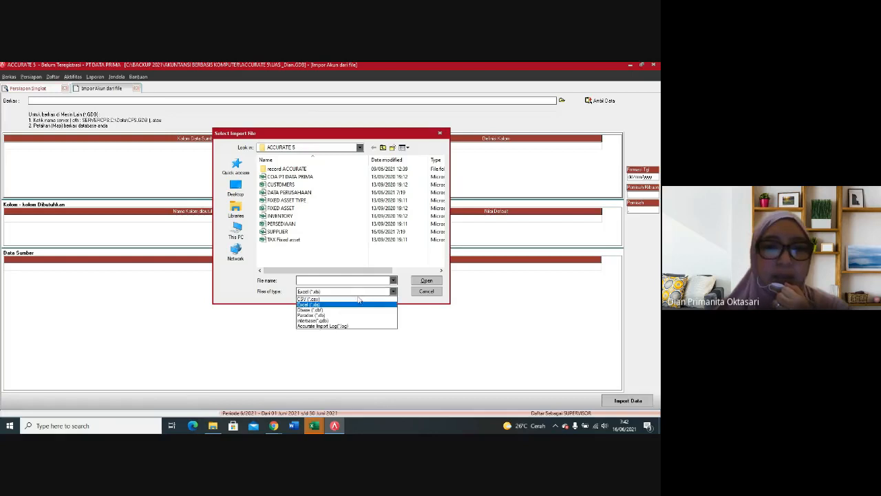
pyautogui.click(322, 321)
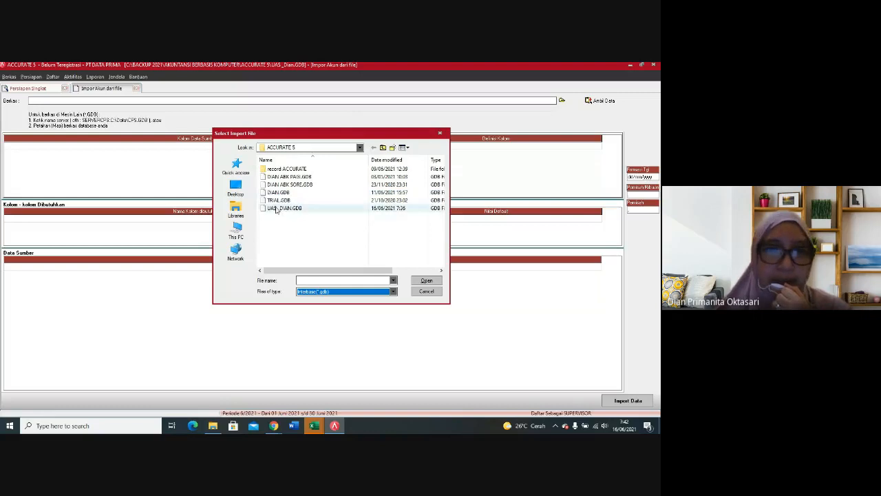
pyautogui.click(388, 290)
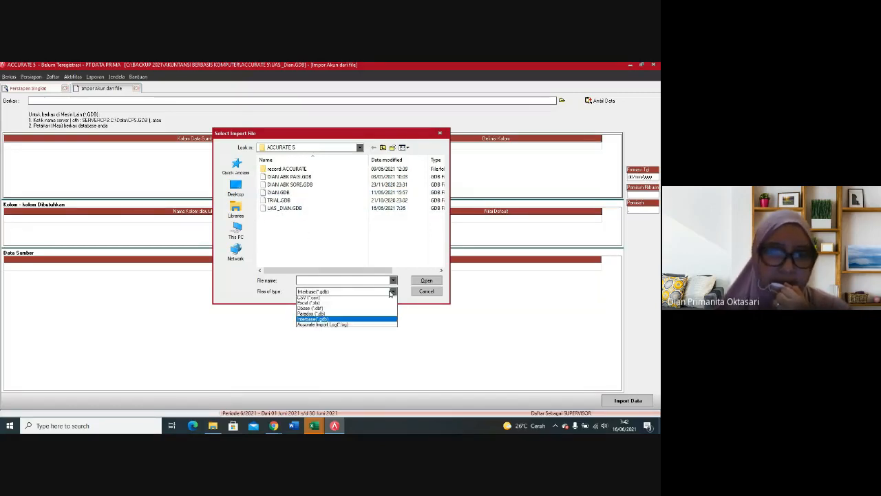
pyautogui.click(317, 299)
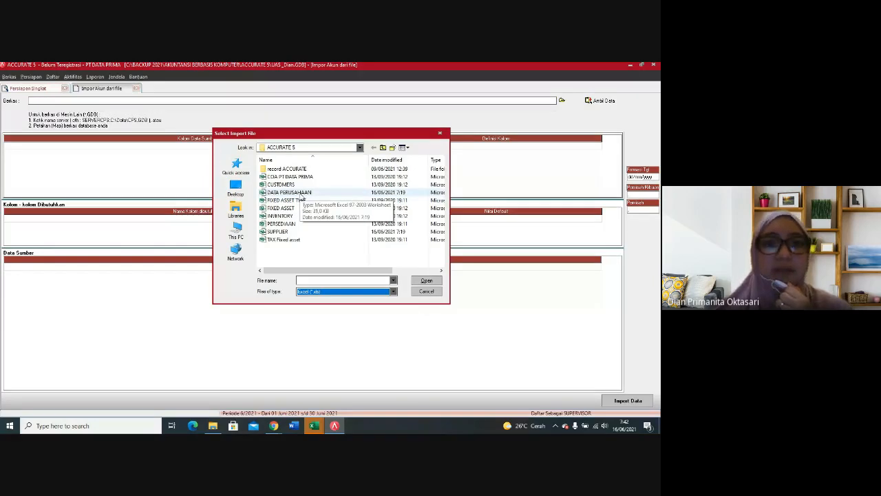
# Step: Choose the DATA PERUSAHAAN Excel file as the import source and load its account data
pyautogui.doubleClick(301, 194)
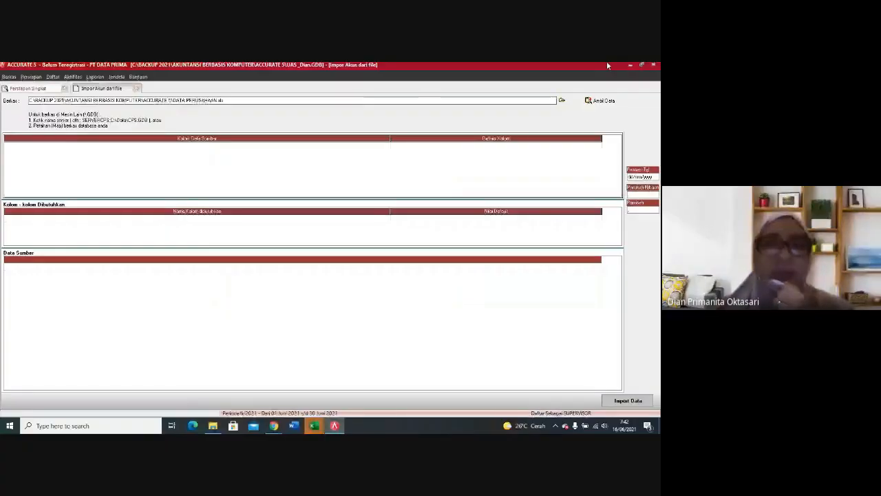
pyautogui.click(601, 101)
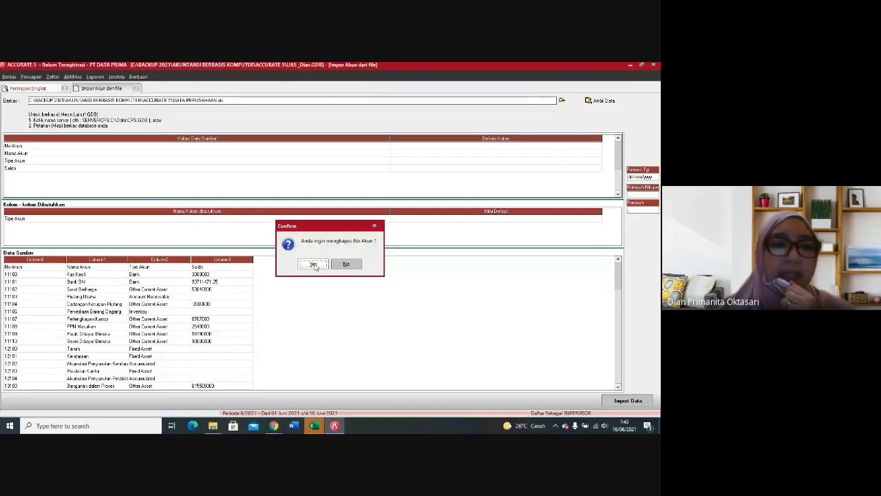
pyautogui.click(313, 264)
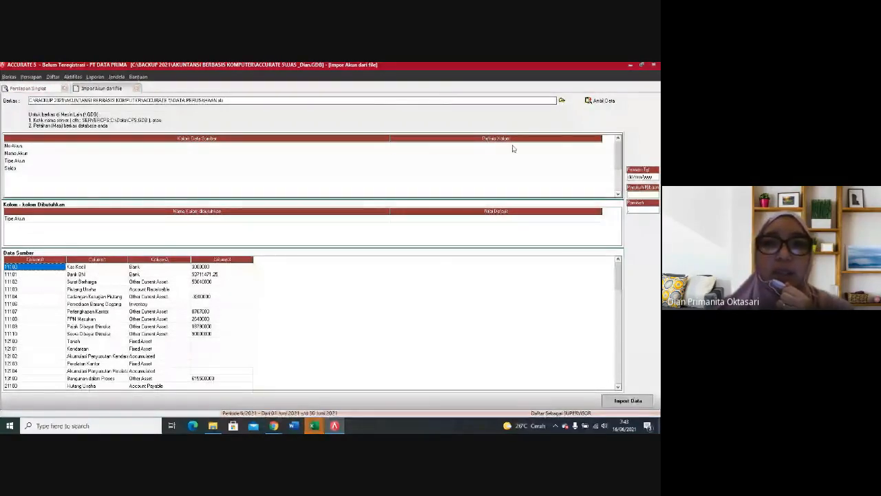
# Step: Map the source columns for account number and account name to No. Akun and Nama Akun
pyautogui.click(513, 145)
pyautogui.click(600, 146)
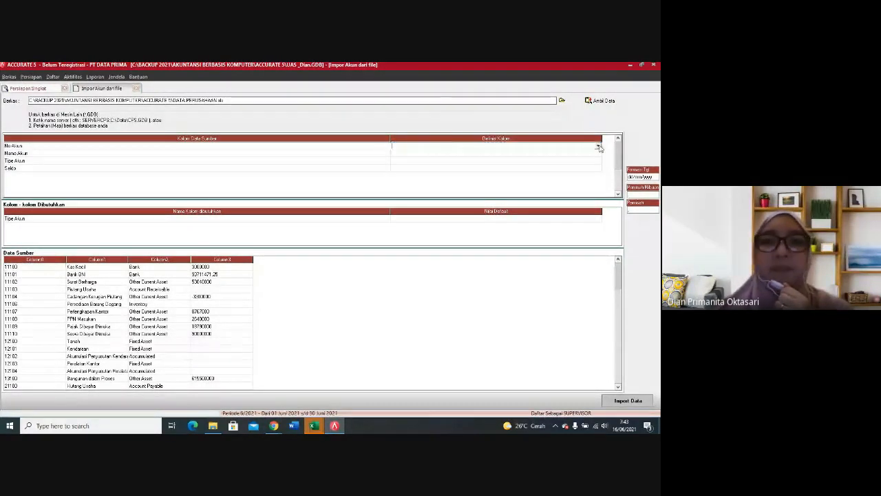
pyautogui.click(598, 147)
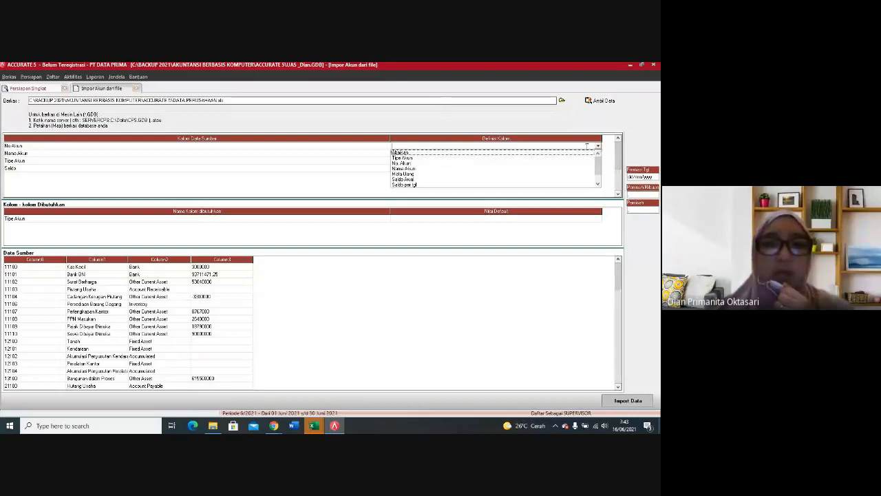
pyautogui.click(406, 164)
pyautogui.click(509, 153)
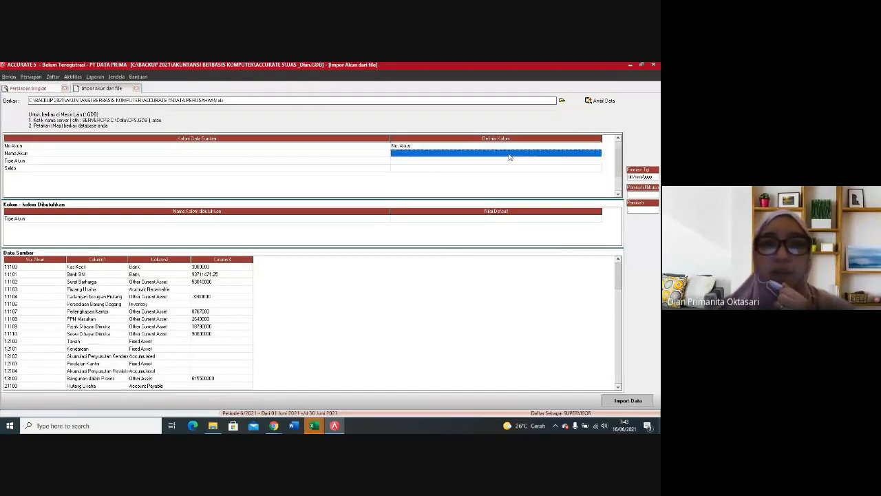
pyautogui.click(599, 154)
pyautogui.click(599, 155)
pyautogui.click(423, 171)
# Step: Map the source column Tipe Akun to Tipe Akun and define the Bank source type as Kas/Bank
pyautogui.click(444, 161)
pyautogui.click(575, 159)
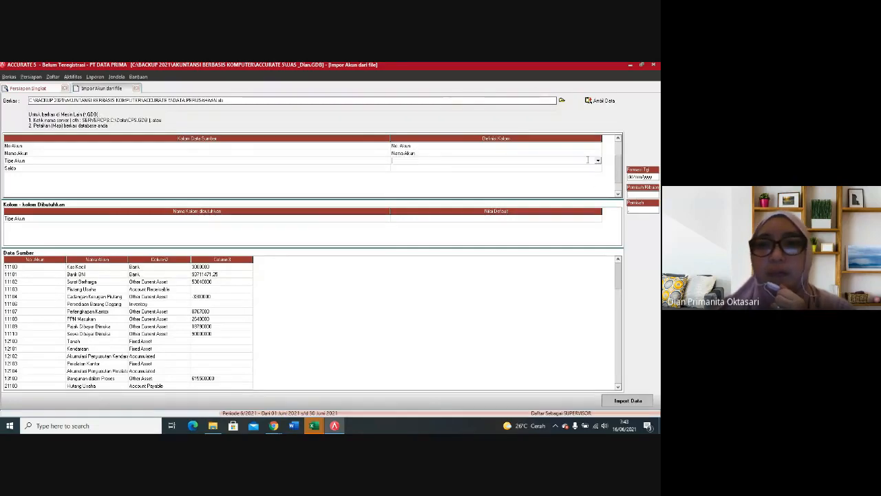
pyautogui.click(599, 160)
pyautogui.click(407, 173)
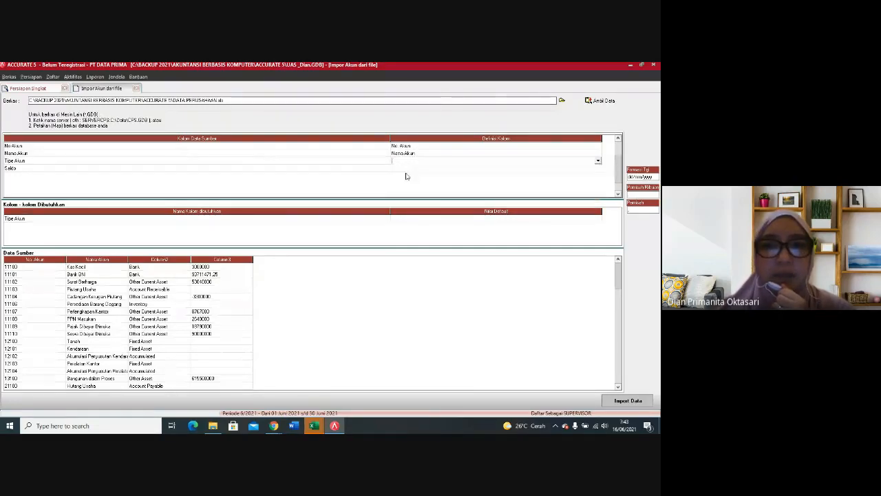
pyautogui.click(127, 88)
pyautogui.click(152, 87)
pyautogui.click(163, 87)
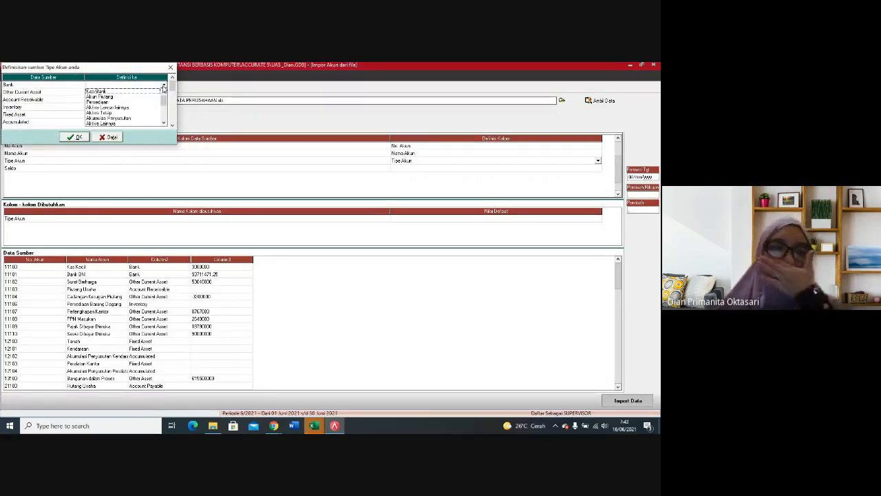
pyautogui.click(120, 91)
# Step: Confirm Kas/Bank for the Bank source type and define Other Current Asset as Aktiva Lancar lainnya
pyautogui.click(135, 92)
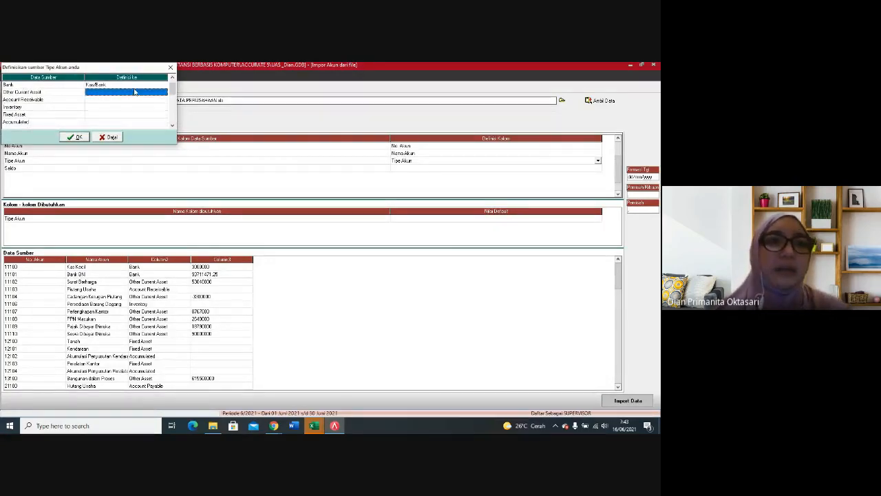
pyautogui.click(151, 93)
pyautogui.click(164, 93)
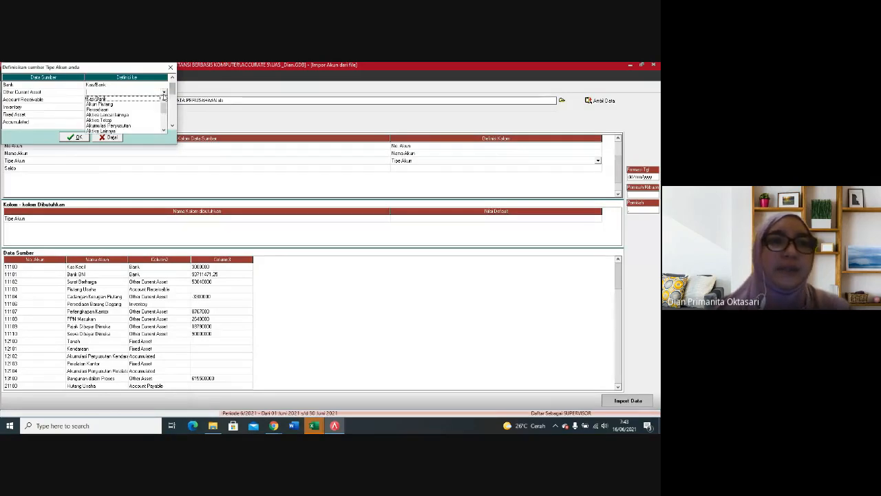
pyautogui.click(114, 115)
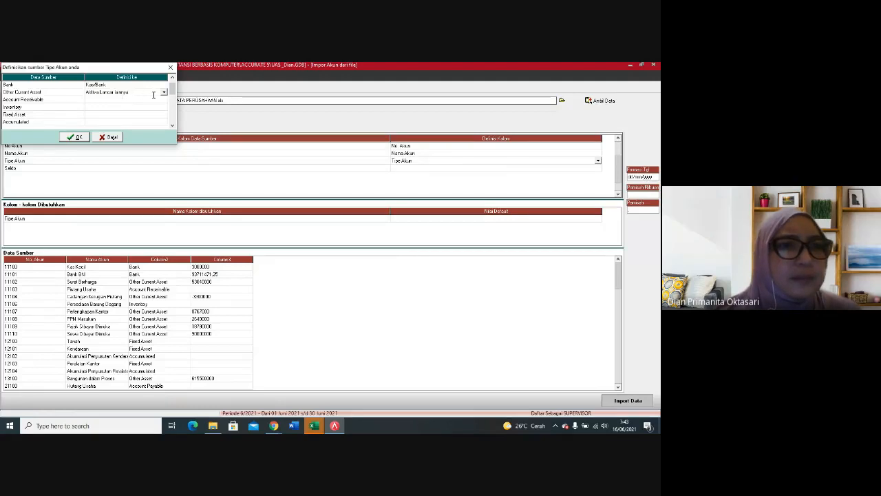
# Step: Define the Account Receivable source type as Akun Piutang and Inventory as Persediaan
pyautogui.click(150, 101)
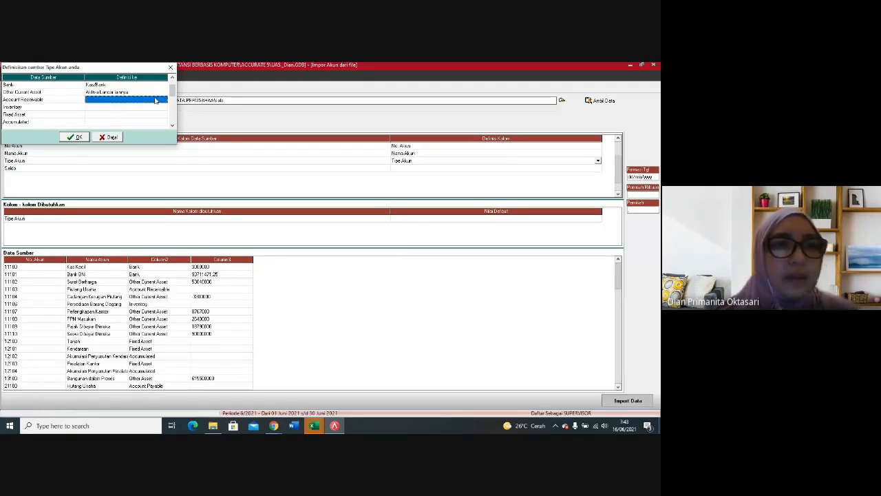
pyautogui.click(156, 101)
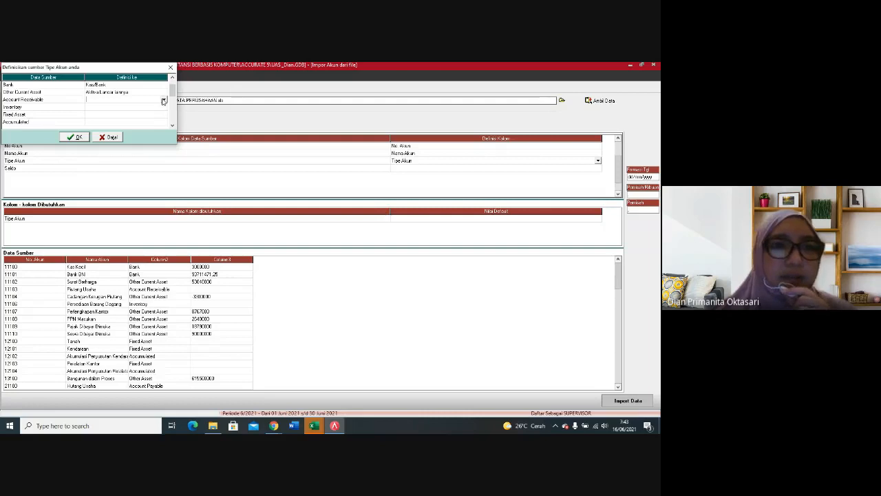
pyautogui.click(164, 101)
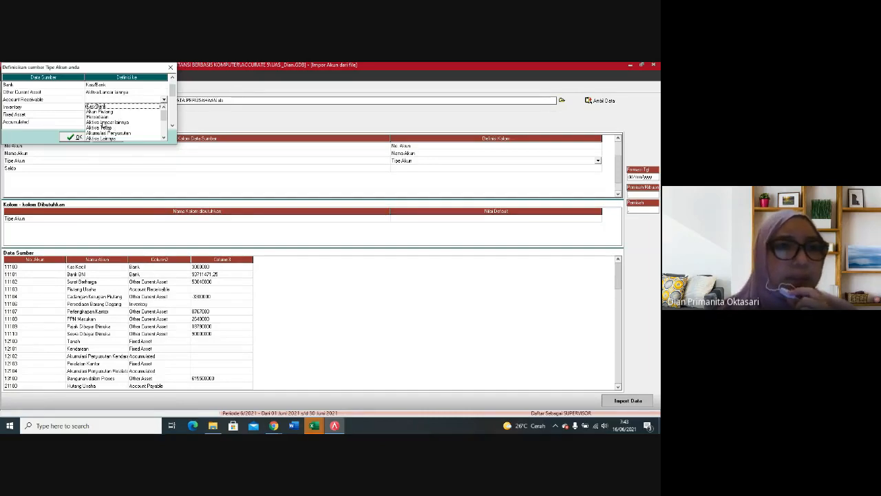
pyautogui.click(107, 111)
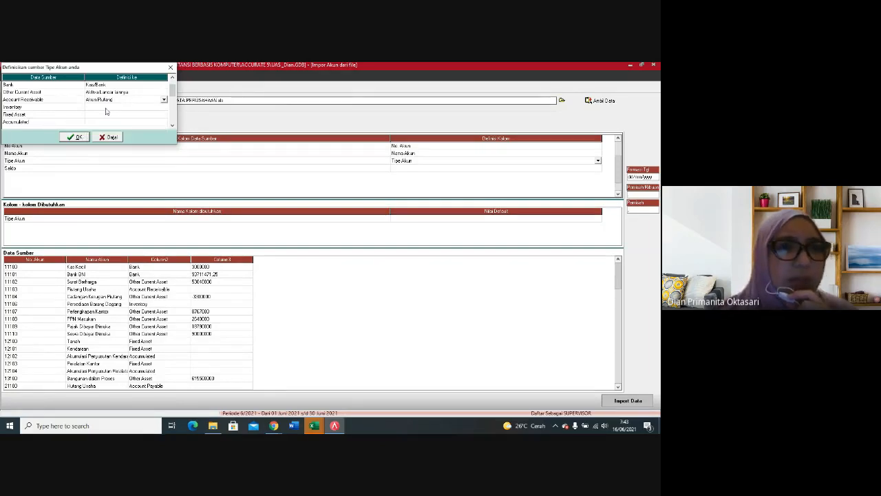
pyautogui.click(107, 109)
pyautogui.click(152, 107)
pyautogui.click(164, 107)
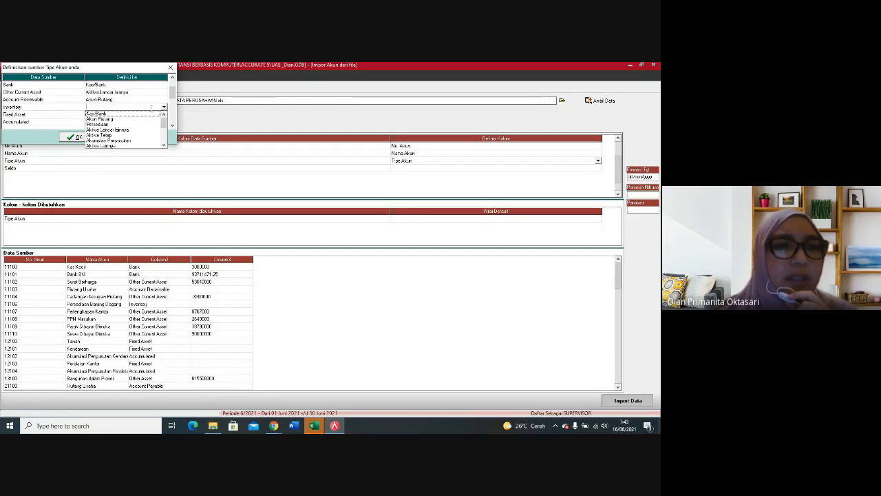
pyautogui.click(110, 125)
# Step: Define the Fixed Asset source type as Akun Hutang
pyautogui.click(114, 115)
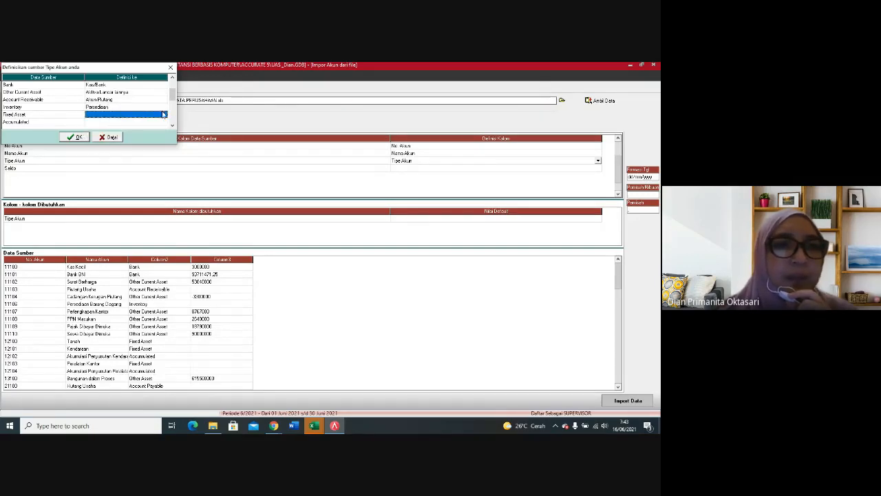
pyautogui.click(164, 115)
pyautogui.click(164, 116)
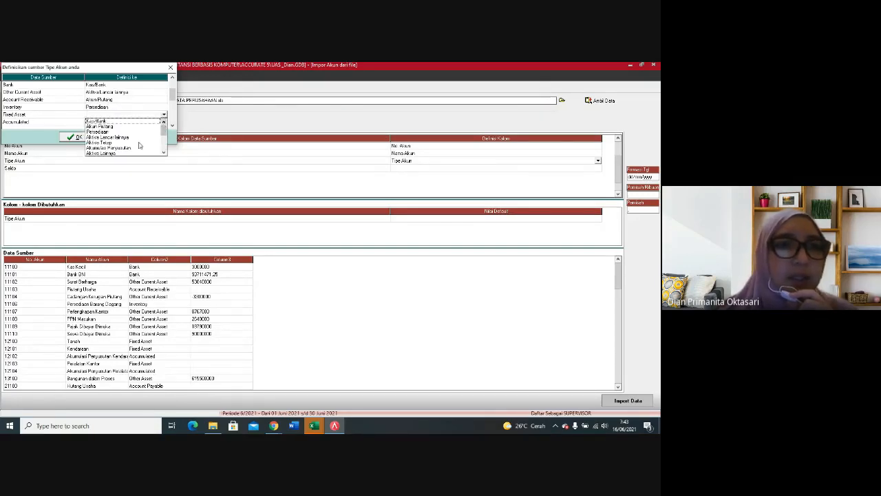
pyautogui.click(165, 150)
pyautogui.click(165, 151)
pyautogui.click(113, 151)
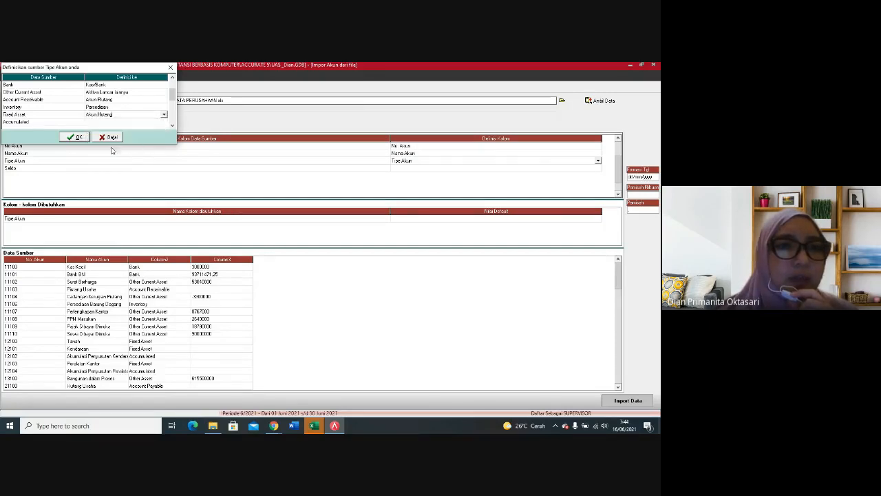
# Step: Define the Accumulated source type as Akumulasi Penyusutan and Other Asset as Aktiva Lainnya
pyautogui.click(173, 125)
pyautogui.click(172, 126)
pyautogui.click(146, 109)
pyautogui.click(163, 109)
pyautogui.click(164, 108)
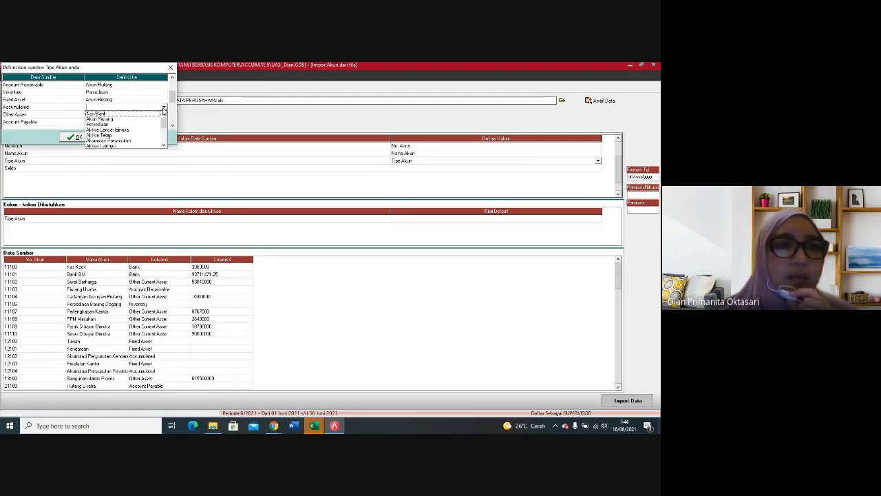
pyautogui.click(128, 141)
pyautogui.click(119, 116)
pyautogui.click(149, 116)
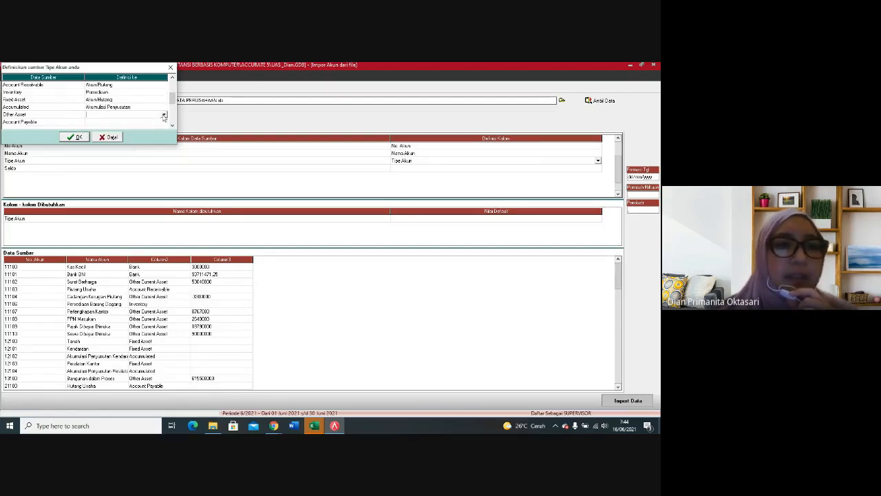
pyautogui.click(164, 115)
pyautogui.click(120, 153)
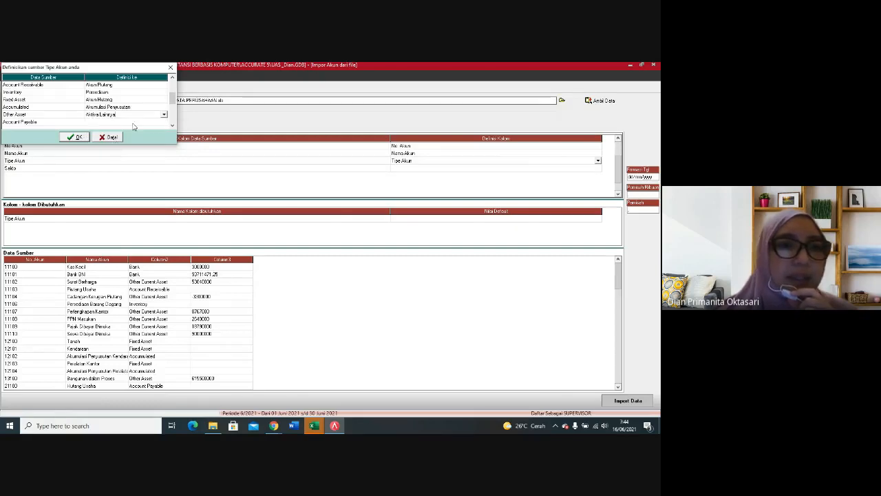
# Step: Define the Account Payable source type as Akun Hutang
pyautogui.click(157, 124)
pyautogui.click(165, 124)
pyautogui.click(164, 122)
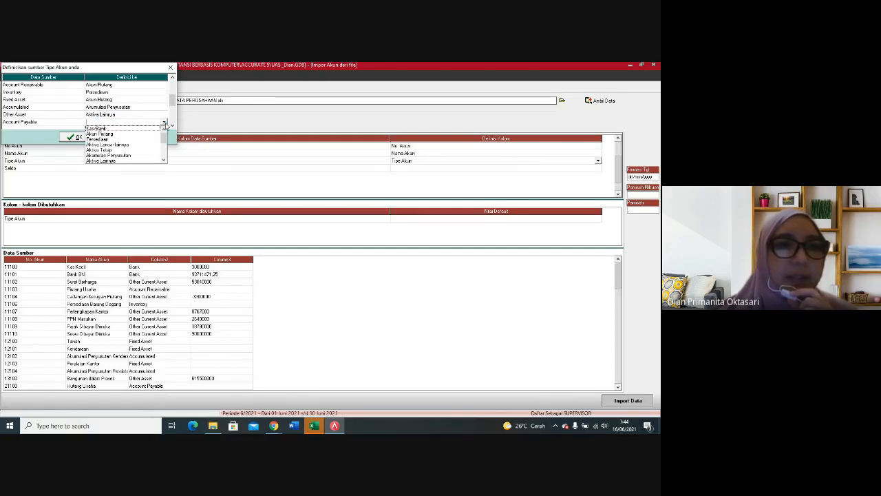
pyautogui.click(165, 161)
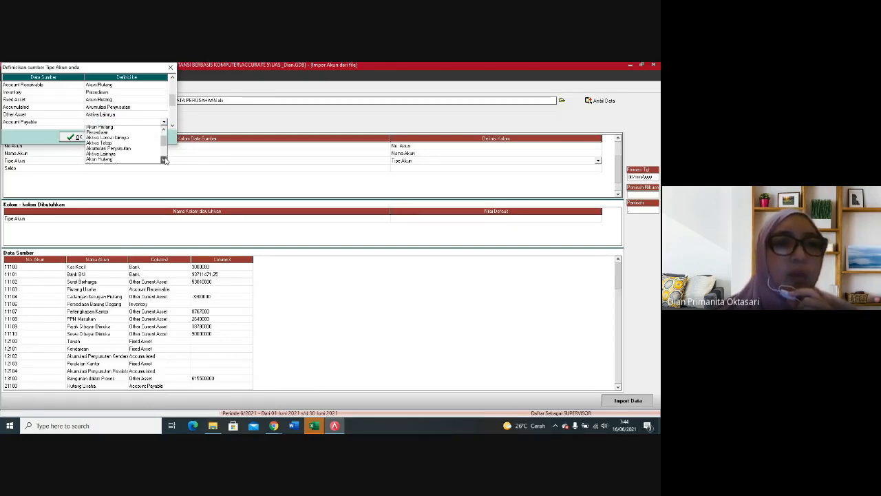
pyautogui.click(113, 159)
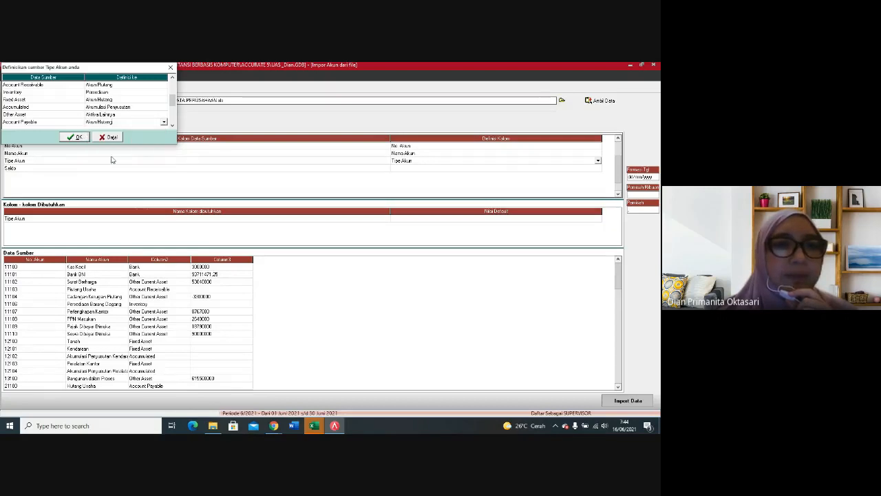
# Step: Correct the definition of the Fixed Asset source type to Aktiva Tetap
pyautogui.click(113, 102)
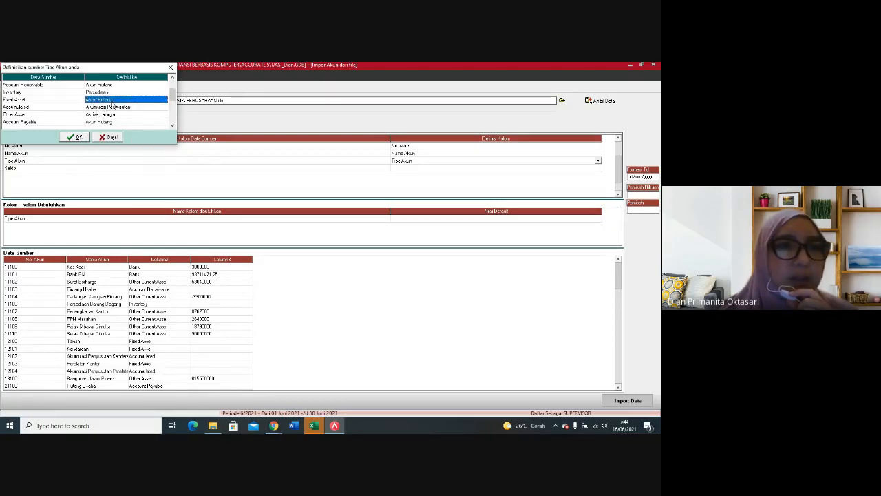
pyautogui.click(164, 101)
pyautogui.click(165, 101)
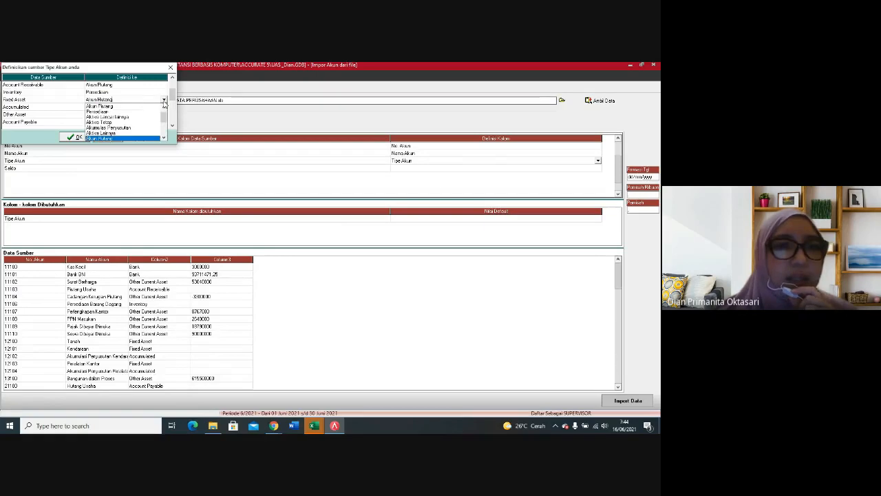
pyautogui.click(107, 122)
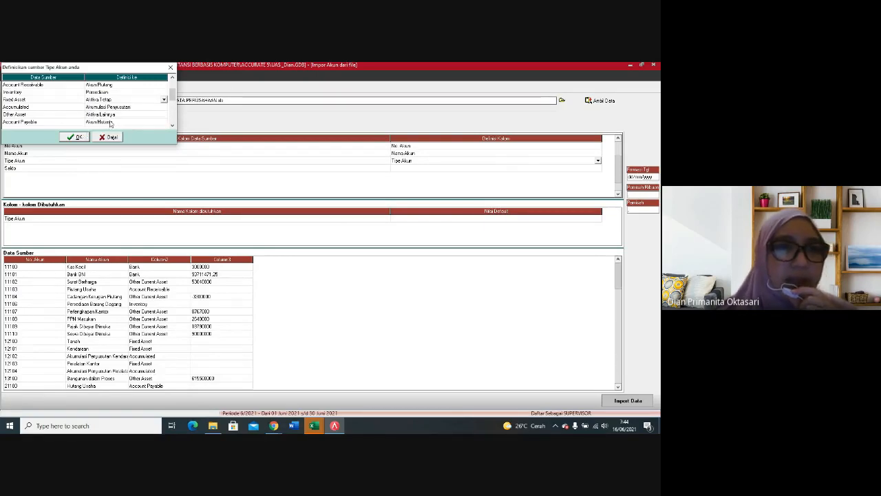
# Step: Define the Other Current Liability source type as Hutang lancar lainnya
pyautogui.click(173, 126)
pyautogui.click(172, 126)
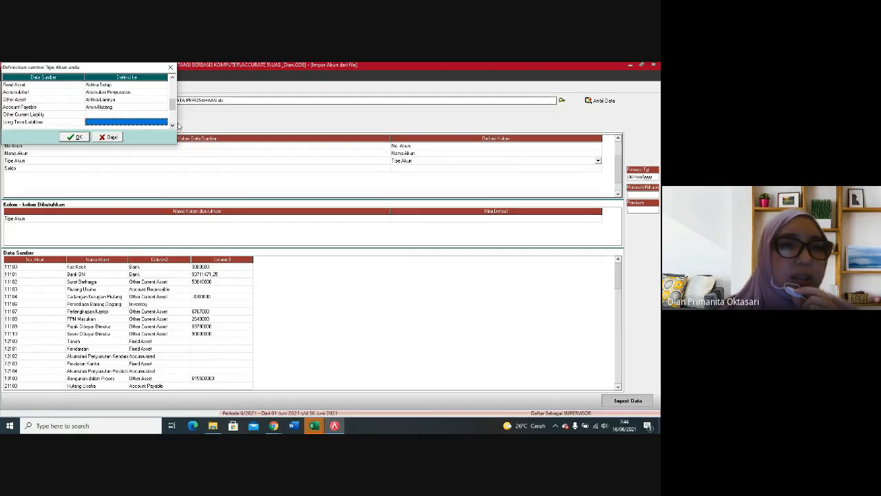
pyautogui.click(173, 126)
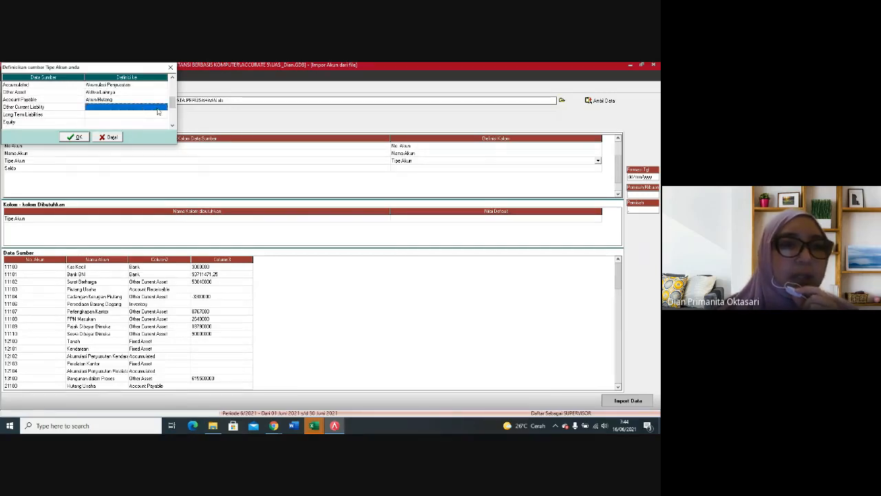
pyautogui.click(141, 108)
pyautogui.click(164, 107)
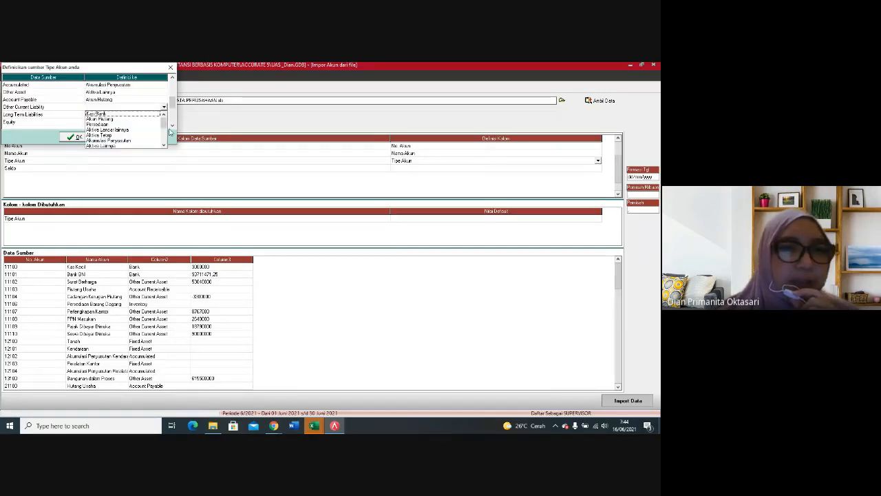
pyautogui.click(173, 127)
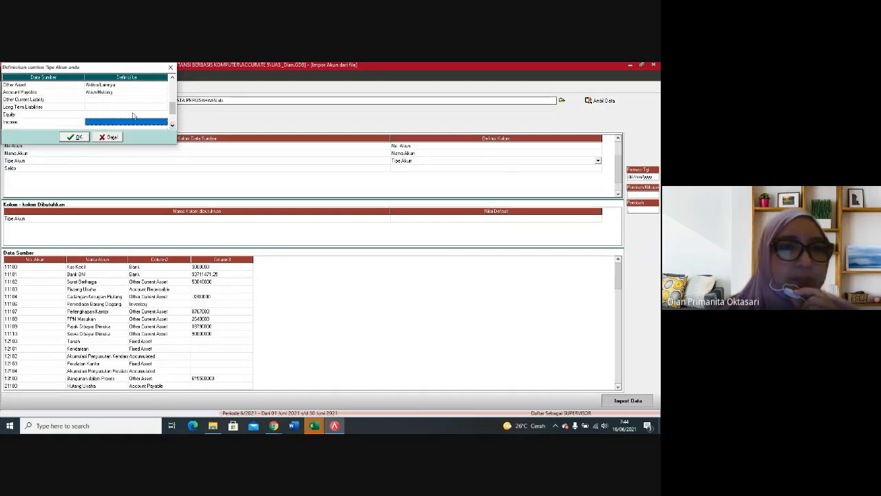
pyautogui.click(144, 101)
pyautogui.click(164, 100)
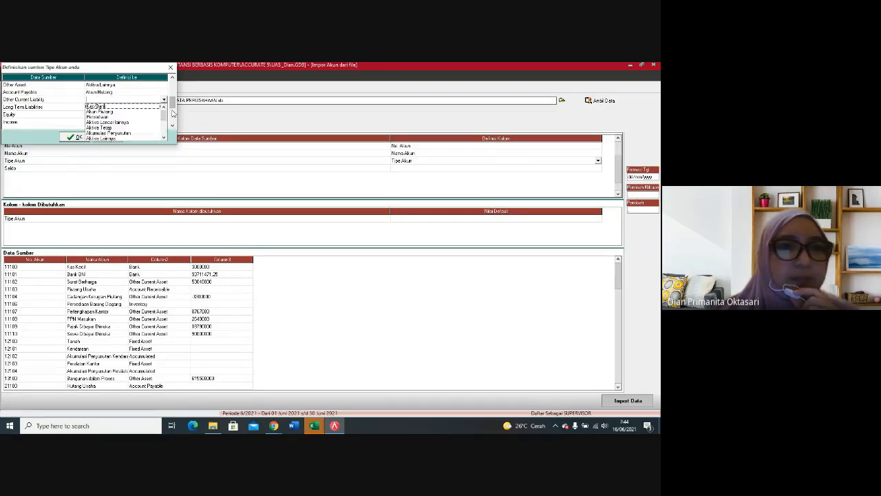
pyautogui.click(164, 138)
pyautogui.click(164, 138)
pyautogui.click(164, 138)
pyautogui.click(164, 138)
pyautogui.click(164, 137)
pyautogui.click(129, 122)
# Step: Define the Long Term Liabilities source type as Hutang Jangka Panjang
pyautogui.click(129, 108)
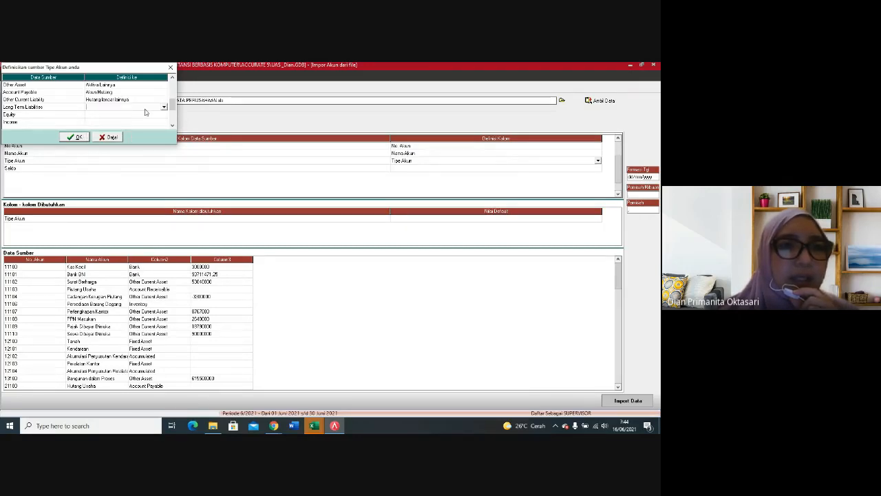
pyautogui.click(164, 106)
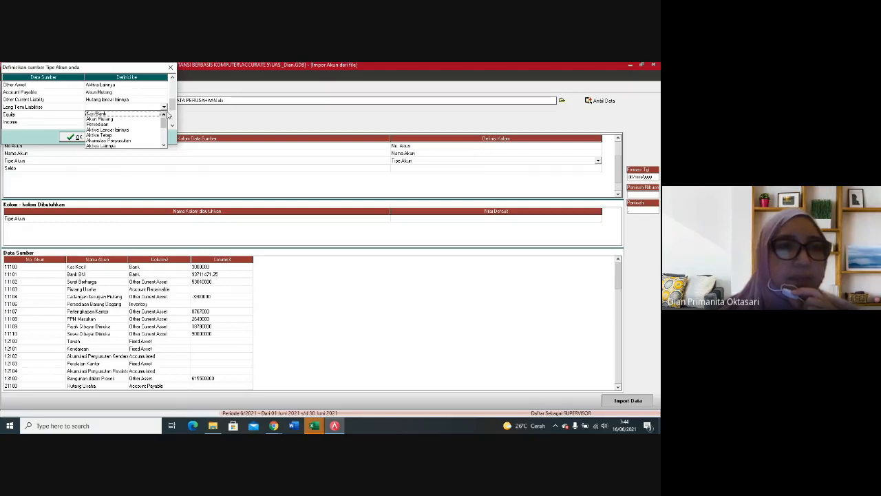
pyautogui.click(164, 146)
pyautogui.click(163, 146)
pyautogui.click(163, 146)
pyautogui.click(163, 146)
pyautogui.click(126, 140)
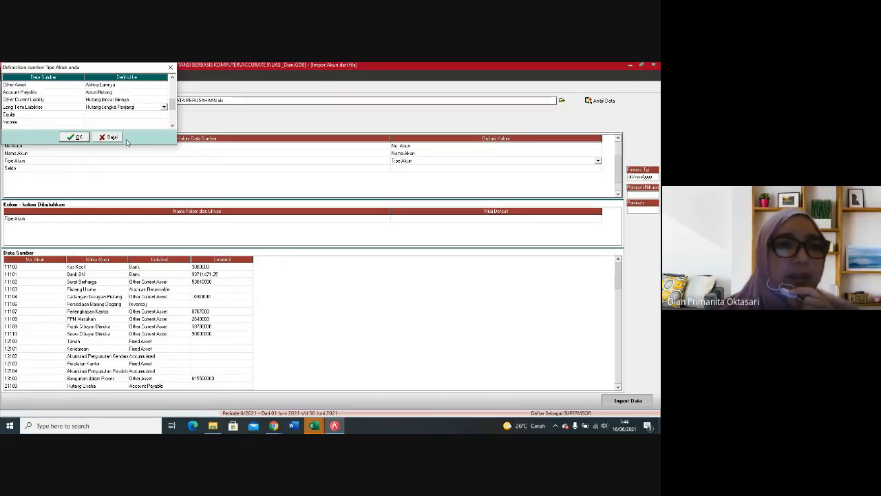
# Step: Define the Equity source type as Ekuitas
pyautogui.click(131, 114)
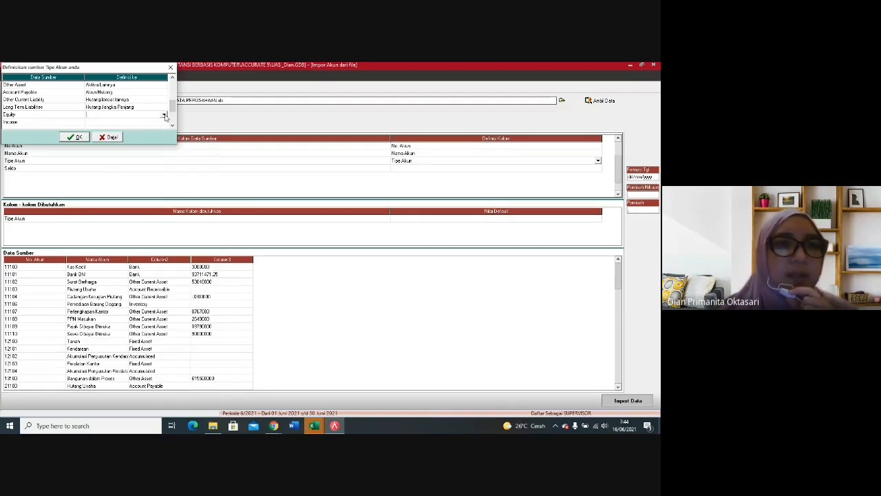
pyautogui.click(164, 114)
pyautogui.click(163, 152)
pyautogui.click(164, 153)
pyautogui.click(163, 152)
pyautogui.click(163, 152)
pyautogui.click(90, 135)
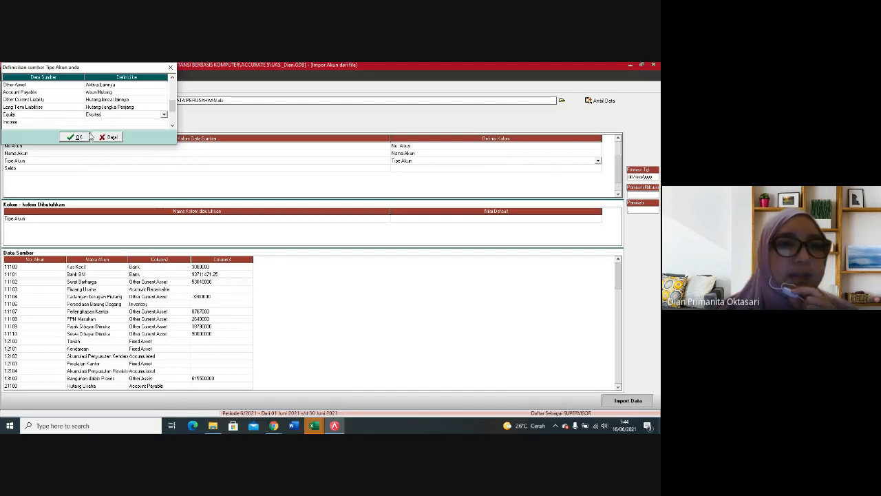
# Step: Define the Income source type as Pendapatan
pyautogui.click(115, 124)
pyautogui.click(156, 124)
pyautogui.click(164, 122)
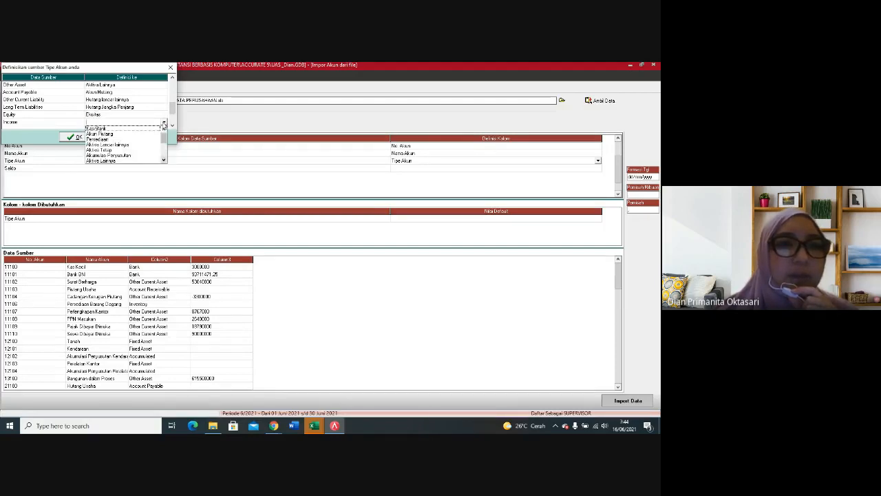
pyautogui.click(163, 151)
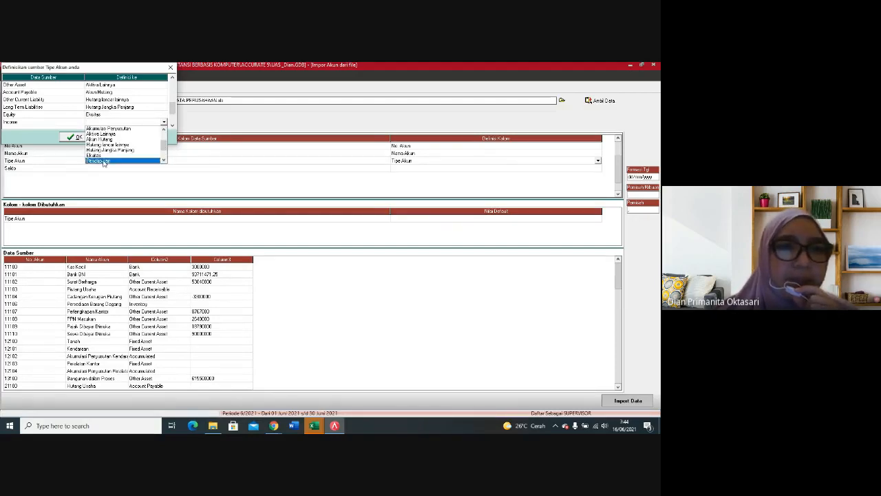
pyautogui.click(121, 160)
# Step: Define the Cost of Sales source type as Harga Pokok Penjualan
pyautogui.click(172, 126)
pyautogui.click(172, 127)
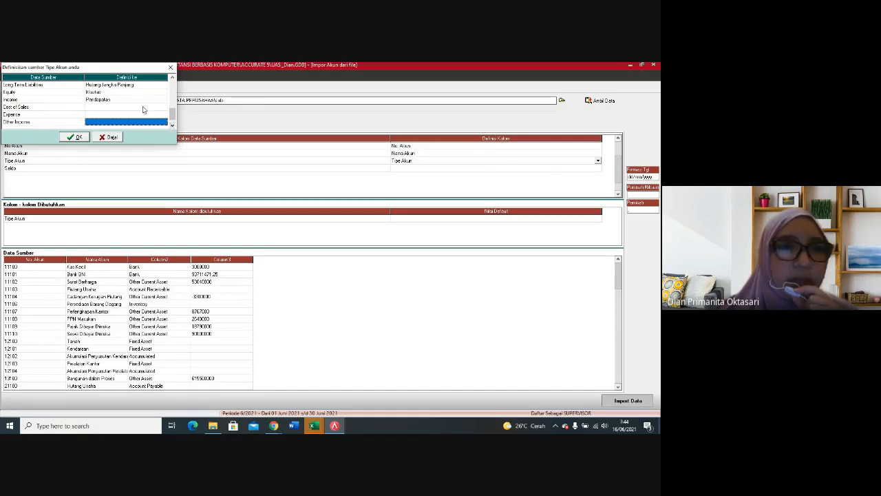
pyautogui.click(141, 111)
pyautogui.click(166, 110)
pyautogui.click(164, 108)
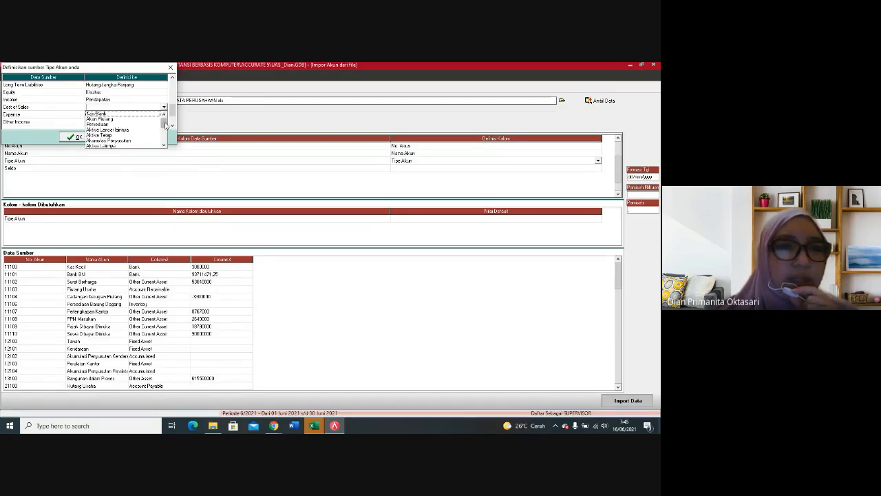
pyautogui.moveTo(165, 127); pyautogui.dragTo(166, 137)
pyautogui.scroll(-2, 158, 134)
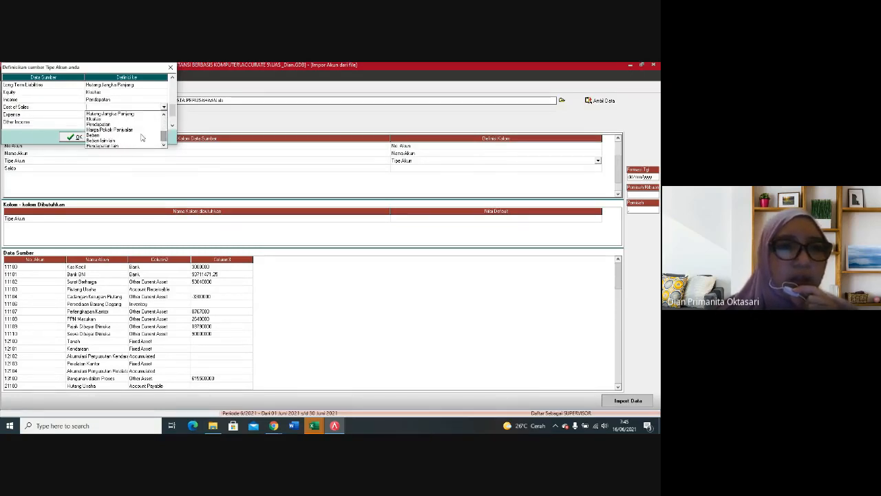
pyautogui.click(136, 137)
# Step: Define the Expense source type as Beban
pyautogui.click(123, 114)
pyautogui.click(157, 114)
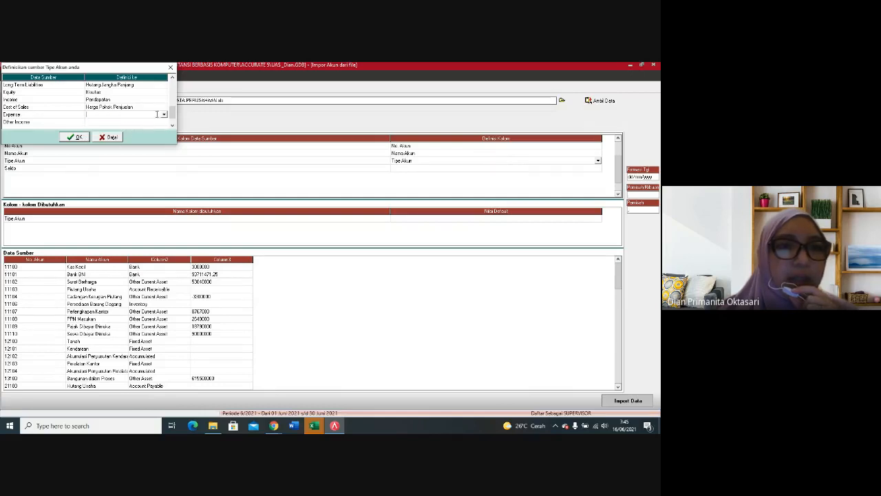
pyautogui.click(163, 115)
pyautogui.scroll(-3, 110, 138)
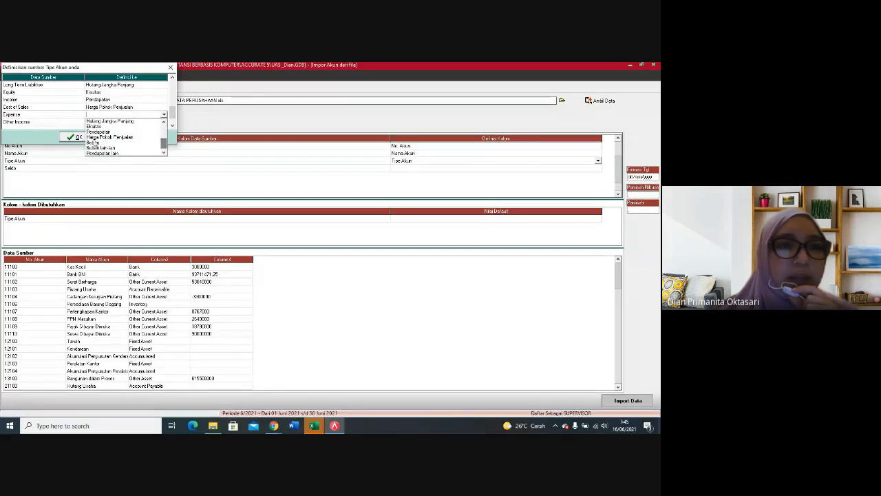
pyautogui.click(91, 143)
# Step: Define the Other Income source type as Pendapatan lain
pyautogui.click(138, 122)
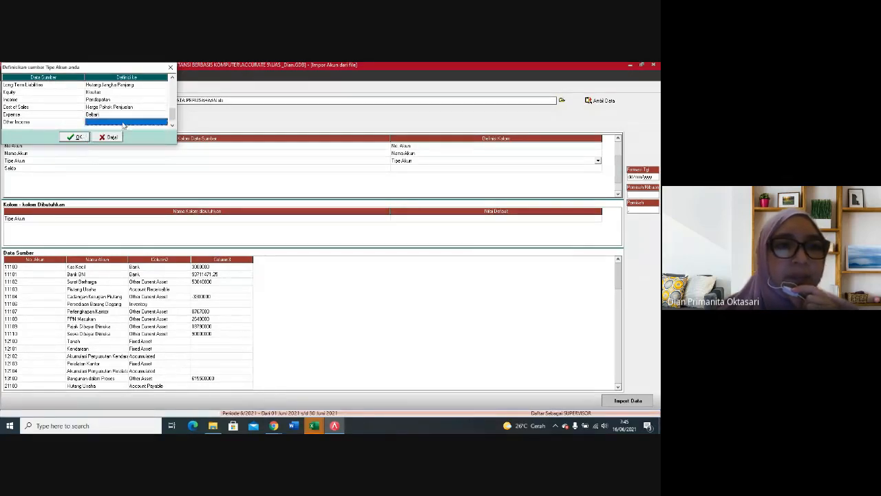
pyautogui.click(163, 123)
pyautogui.click(164, 122)
pyautogui.scroll(-3, 126, 156)
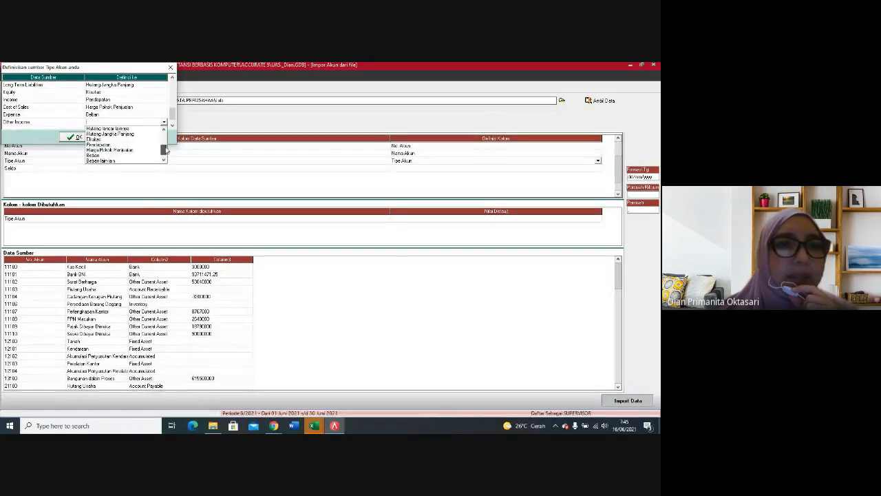
pyautogui.click(114, 161)
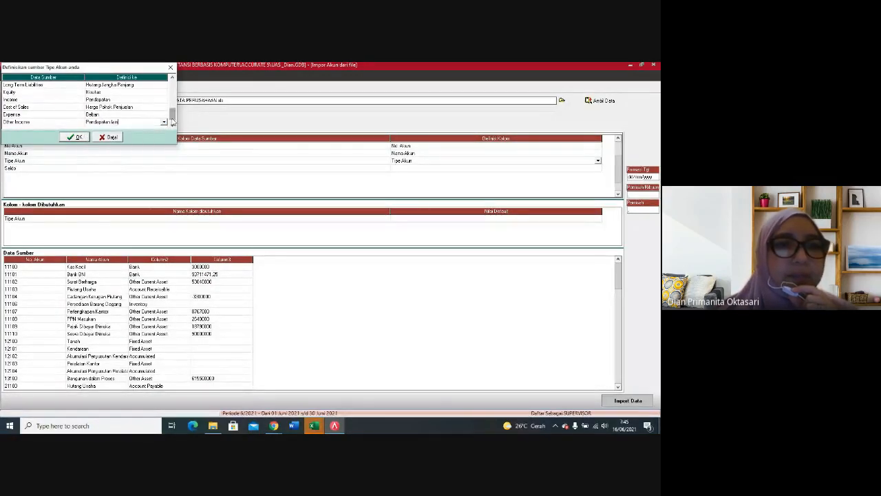
# Step: Define the Other Expense source type as Beban lain-lain and accept the account type definitions
pyautogui.click(172, 124)
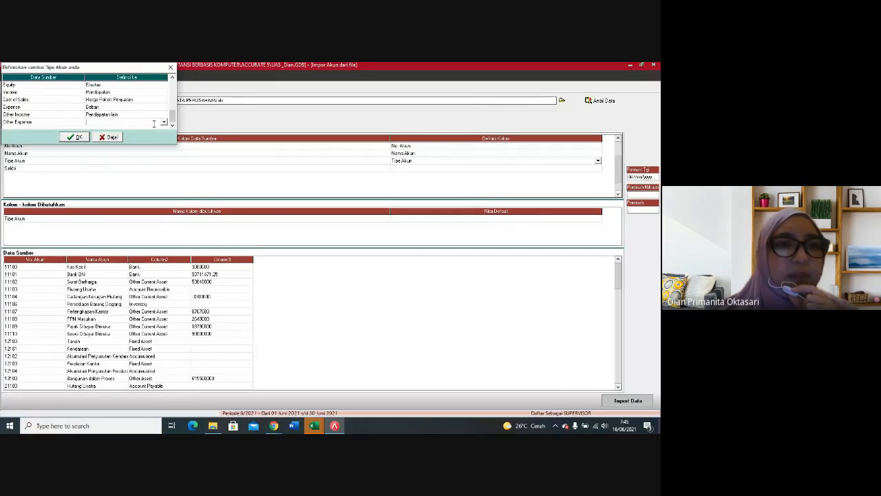
pyautogui.click(163, 122)
pyautogui.scroll(-3, 126, 148)
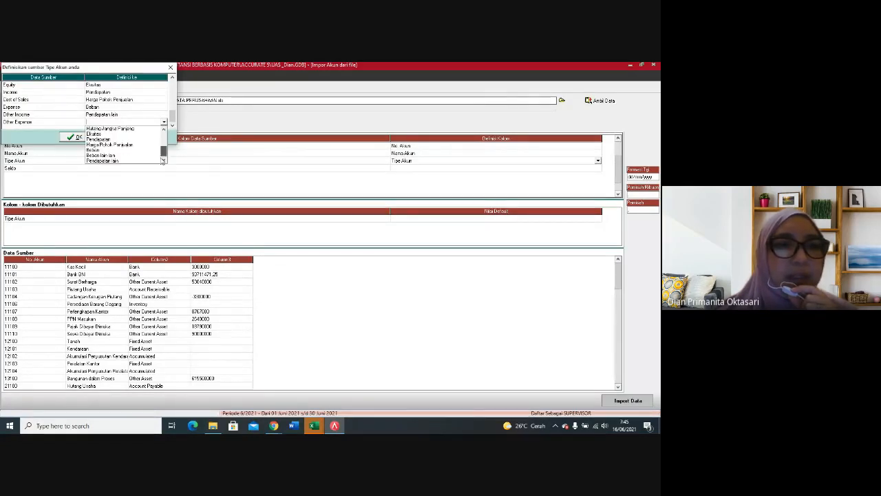
pyautogui.click(107, 156)
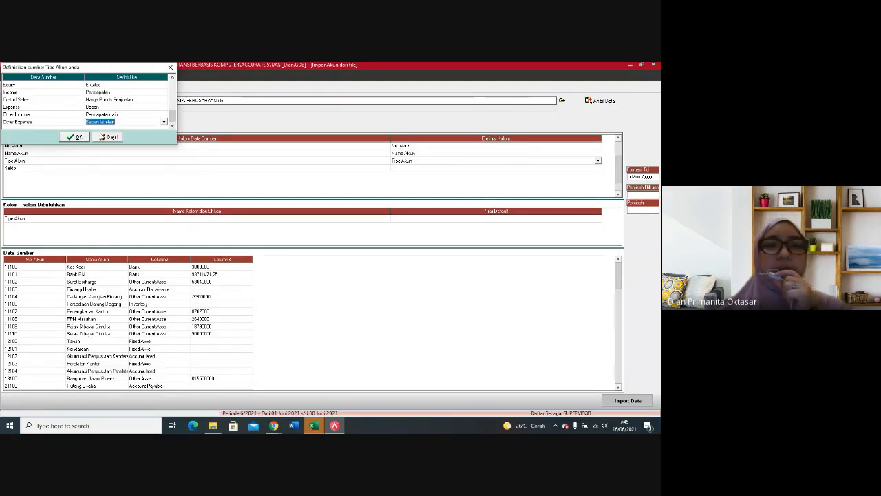
pyautogui.click(76, 138)
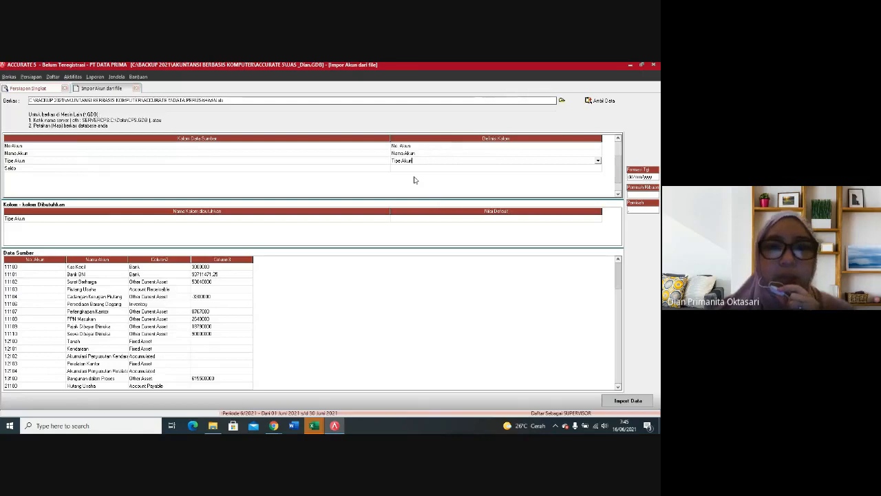
# Step: Map the Saldo source column to Saldo Awal and import the accounts from DATA PERUSAHAAN
pyautogui.click(419, 169)
pyautogui.click(598, 171)
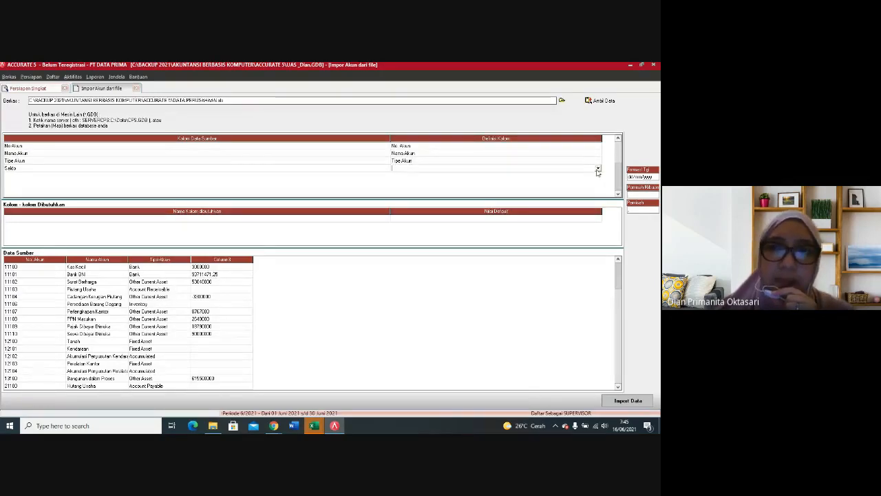
pyautogui.click(598, 170)
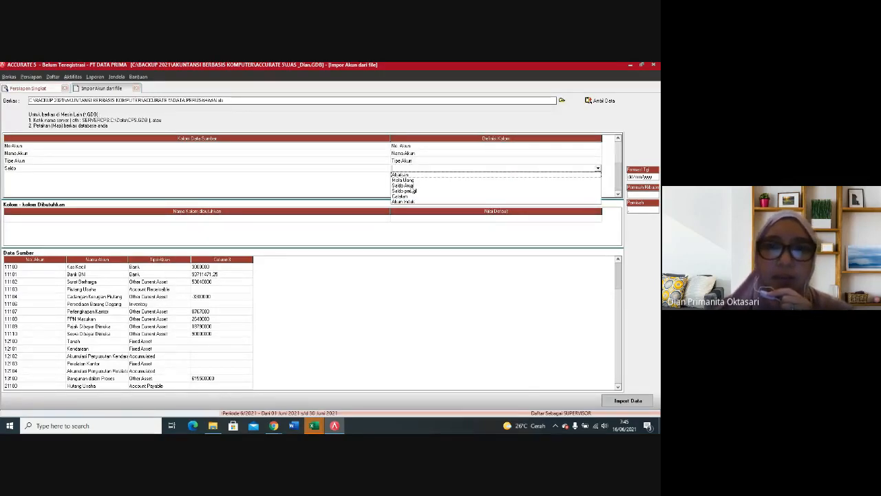
pyautogui.click(403, 185)
pyautogui.click(386, 234)
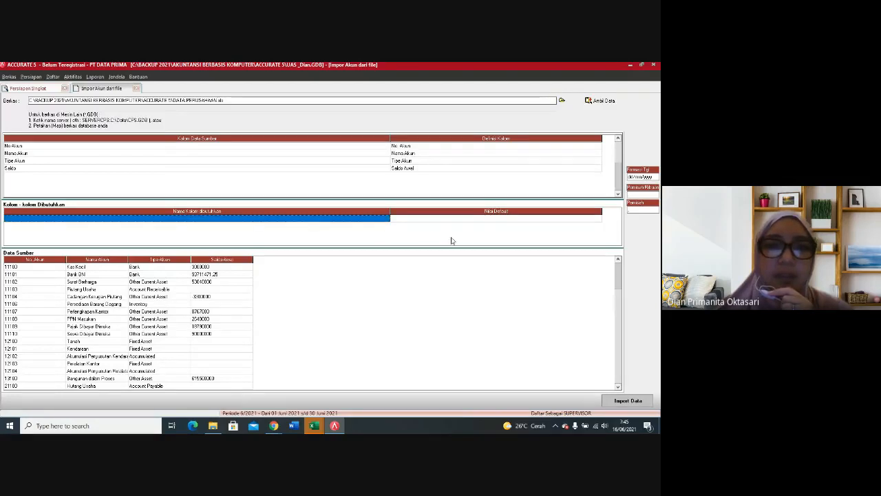
pyautogui.click(472, 295)
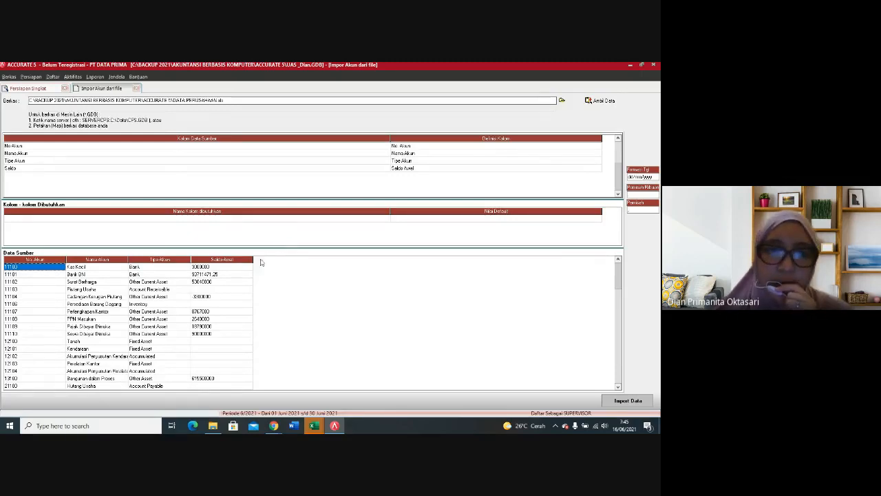
pyautogui.click(643, 401)
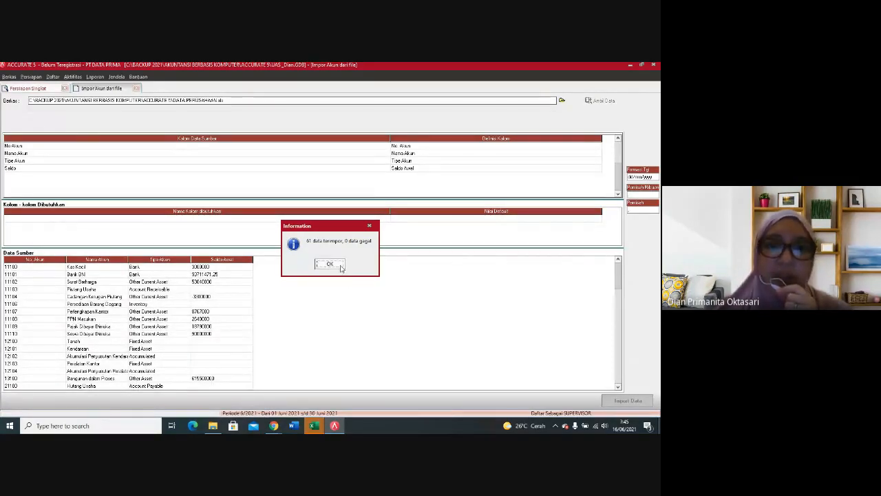
pyautogui.click(325, 264)
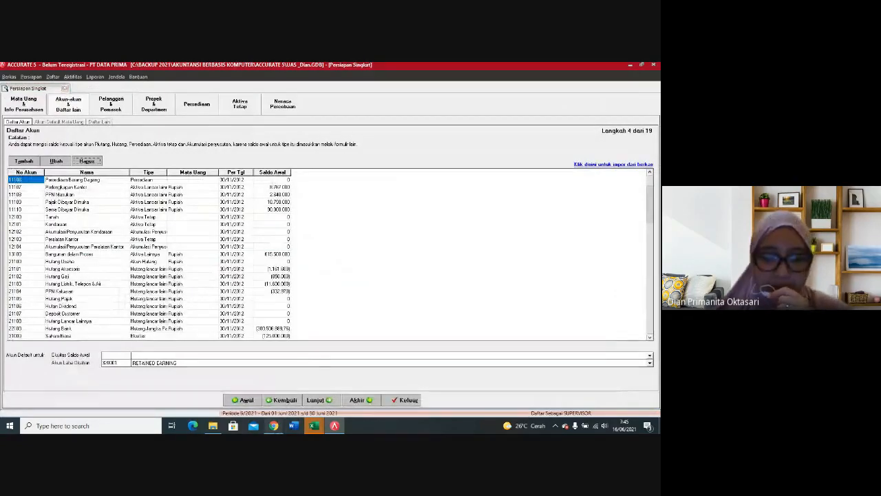
# Step: Switch to the Google Meet call in Chrome to check on the participants, and return to the ACCURATE account list
pyautogui.moveTo(212, 426)
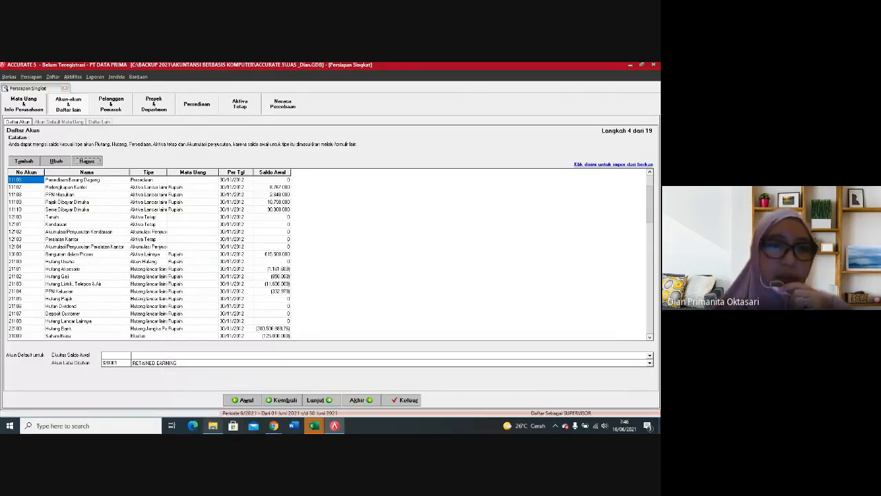
pyautogui.moveTo(274, 426)
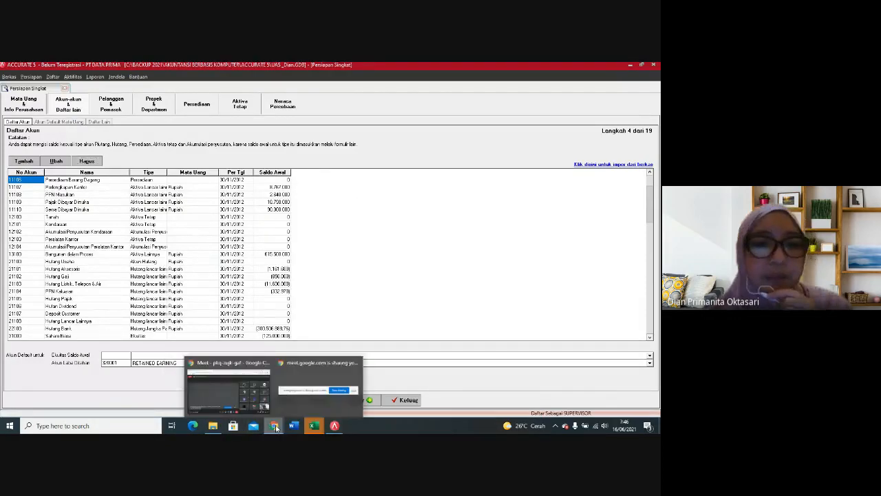
pyautogui.click(243, 400)
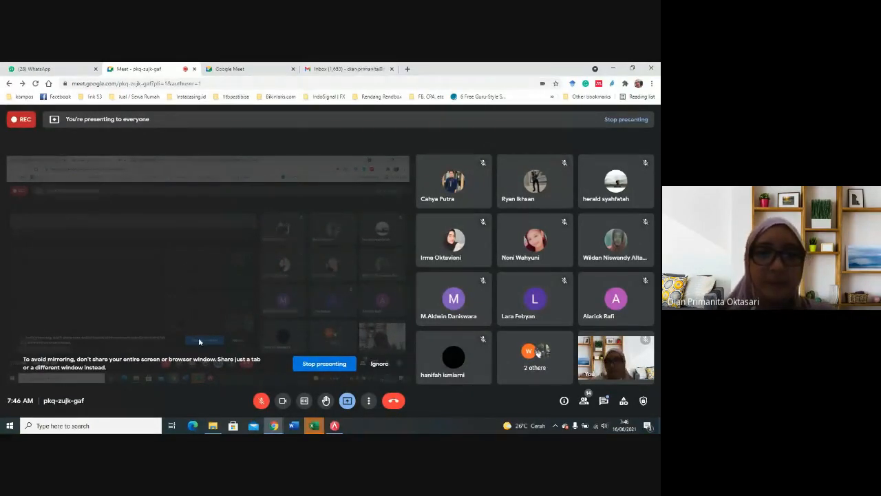
pyautogui.moveTo(335, 425)
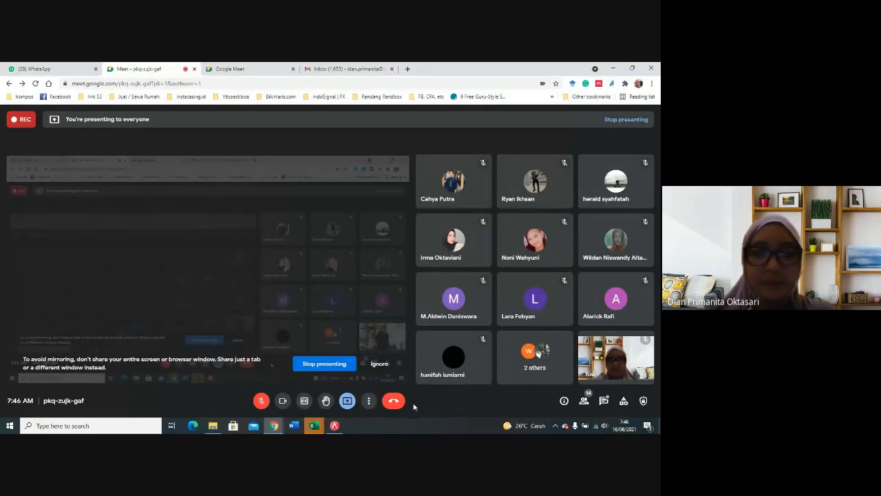
pyautogui.click(335, 425)
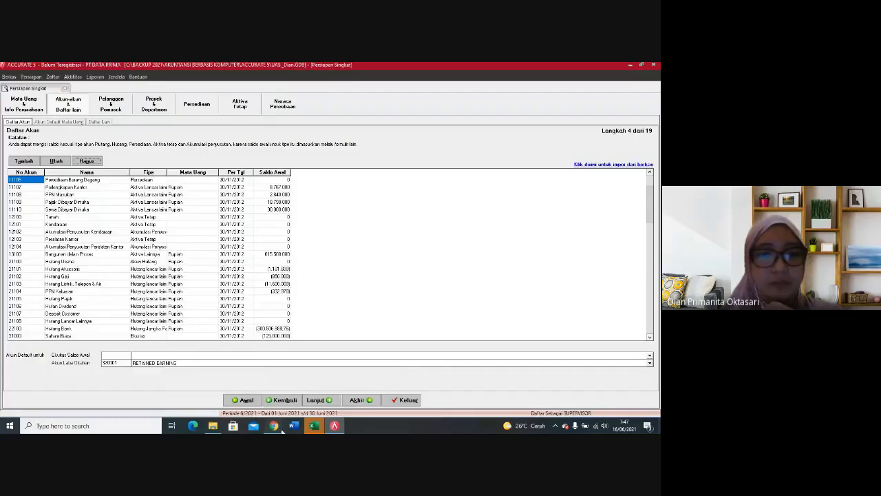
# Step: Switch to Google Meet, admit the waiting participant, turn the microphone on, and return to ACCURATE
pyautogui.moveTo(282, 429)
pyautogui.click(324, 384)
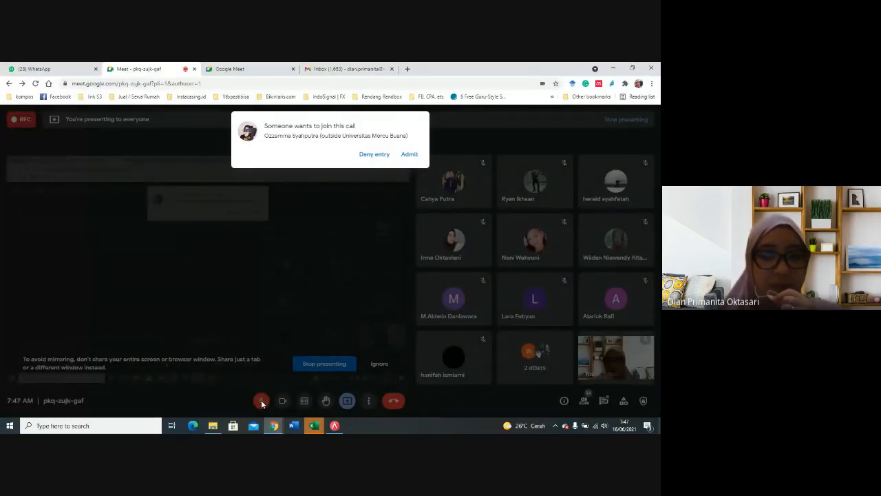
pyautogui.click(417, 159)
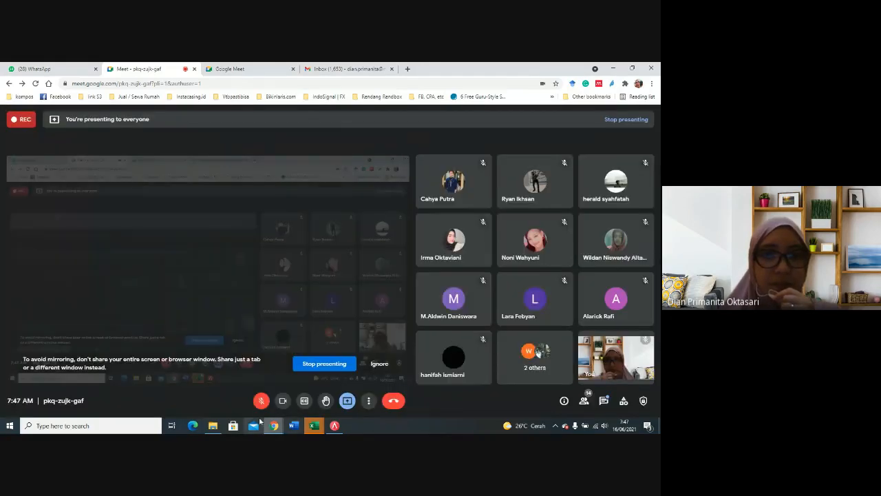
pyautogui.click(261, 400)
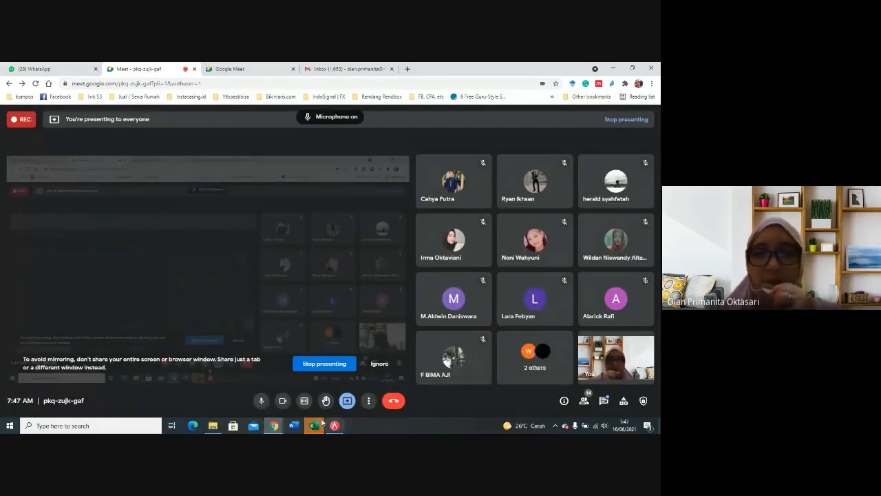
pyautogui.moveTo(318, 423)
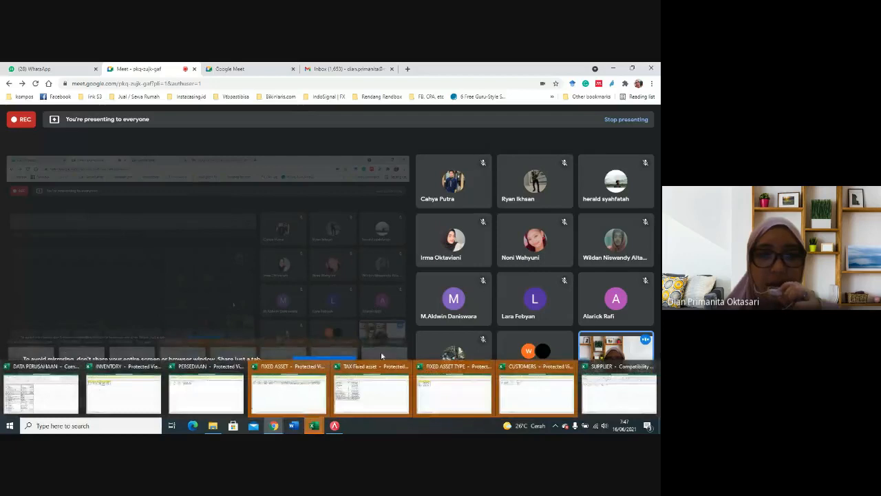
pyautogui.click(335, 425)
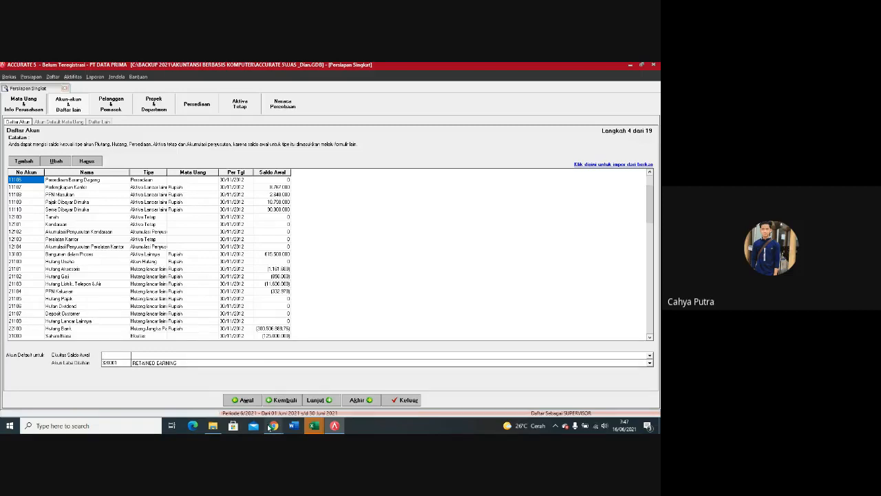
# Step: Try to set the default Ekuitas Saldo Awal account to number 32001
pyautogui.click(117, 357)
pyautogui.write('33001')
pyautogui.click(163, 362)
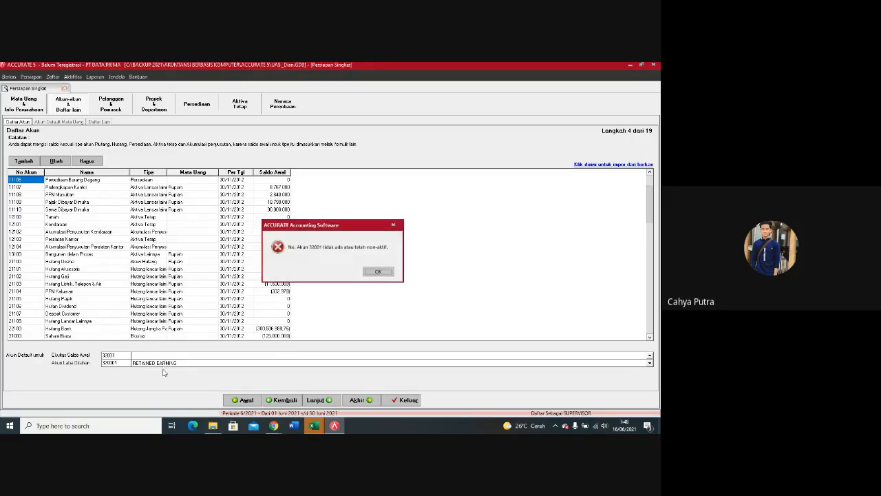
pyautogui.click(378, 271)
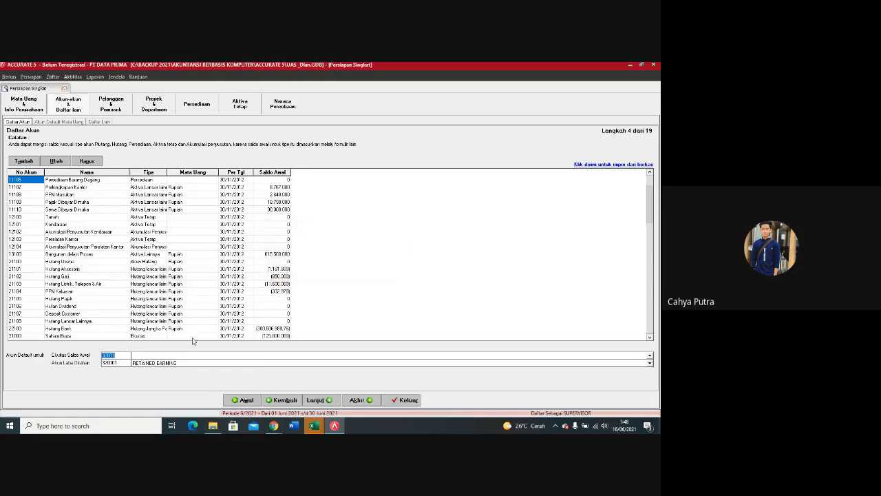
# Step: Set the default Ekuitas Saldo Awal account to 320001 RETAINED EARNING
pyautogui.click(122, 355)
pyautogui.click(148, 357)
pyautogui.click(173, 386)
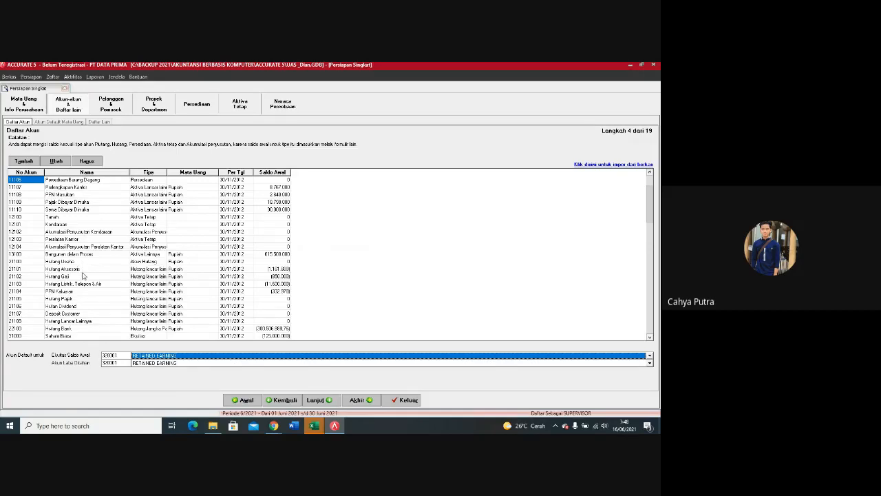
# Step: Delete the Laba Ditahan account with number 31001 from the account list
pyautogui.click(365, 219)
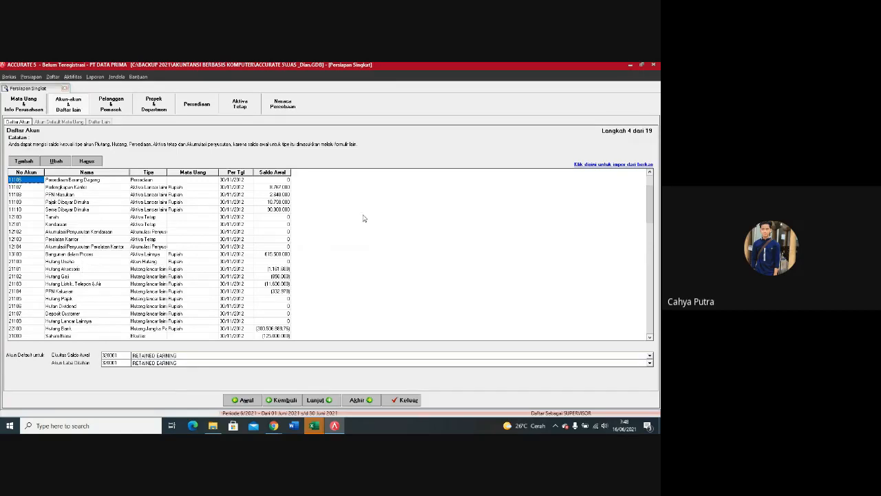
pyautogui.press('Down')
pyautogui.press('Down')
pyautogui.press('Down')
pyautogui.press('Down')
pyautogui.press('Down')
pyautogui.press('Down')
pyautogui.press('Down')
pyautogui.press('Down')
pyautogui.press('Down')
pyautogui.press('Down')
pyautogui.press('Down')
pyautogui.press('Down')
pyautogui.press('Down')
pyautogui.press('Down')
pyautogui.press('Down')
pyautogui.press('Down')
pyautogui.press('Down')
pyautogui.press('Down')
pyautogui.press('Down')
pyautogui.press('Down')
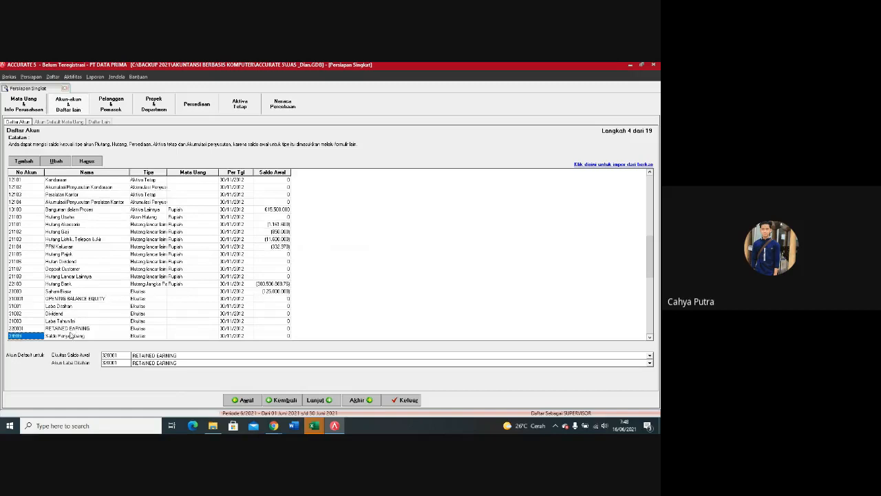
pyautogui.click(83, 335)
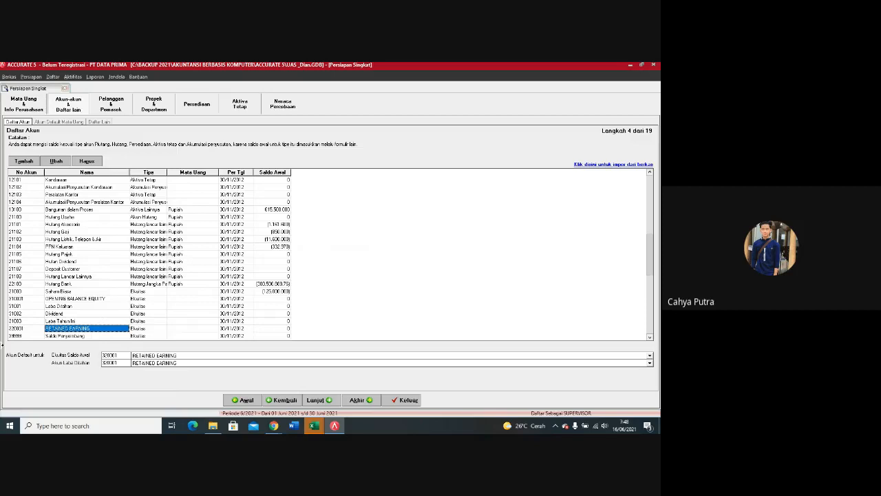
pyautogui.click(75, 307)
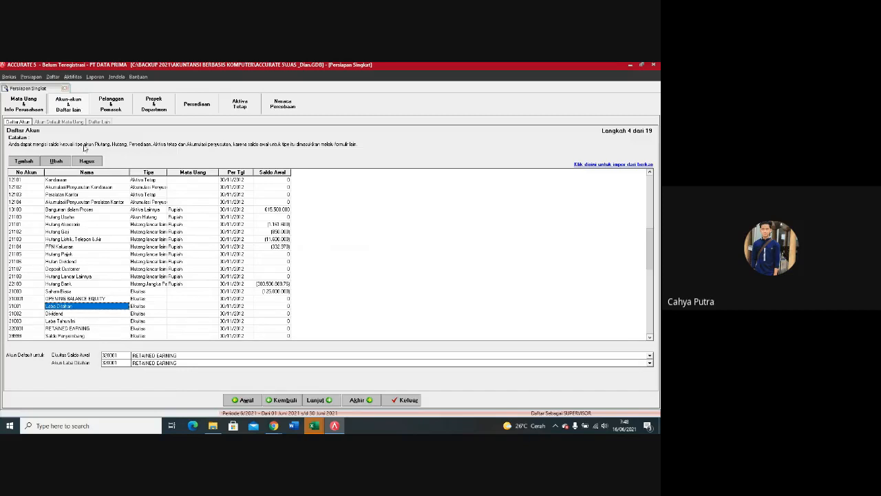
pyautogui.click(94, 163)
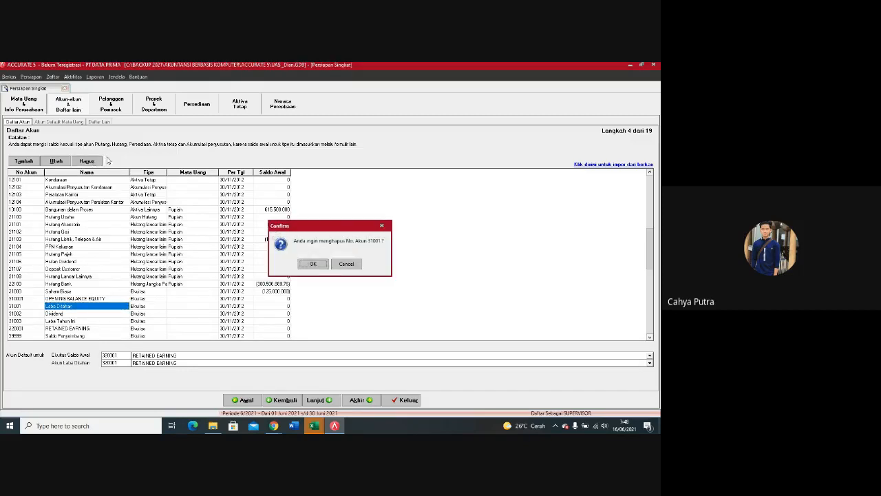
pyautogui.click(327, 264)
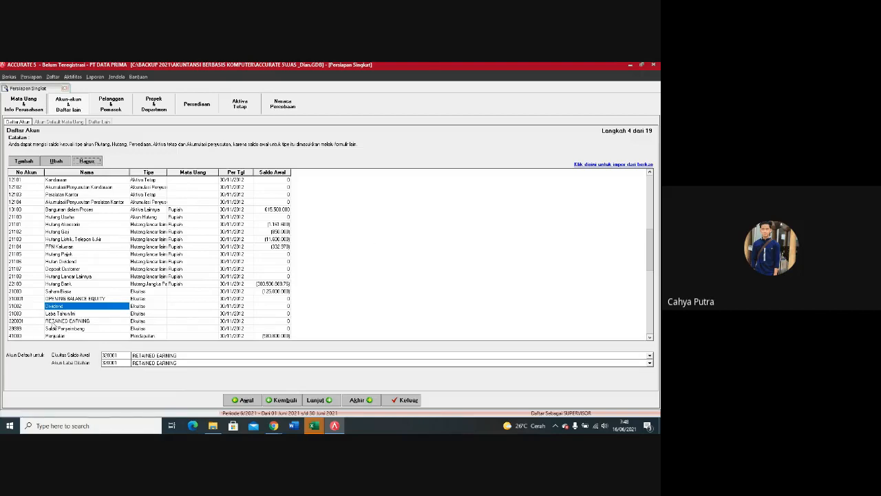
# Step: Open the RETAINED EARNING account for editing and set its account number to 31001
pyautogui.click(59, 322)
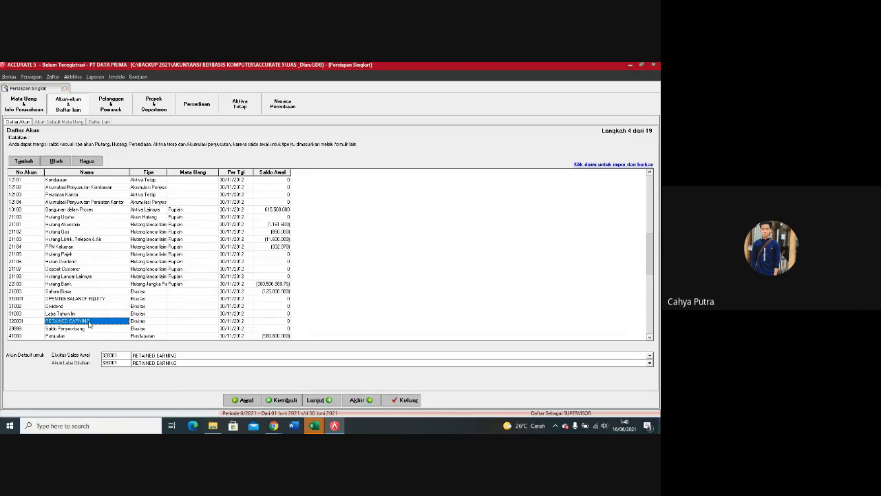
pyautogui.rightClick(88, 324)
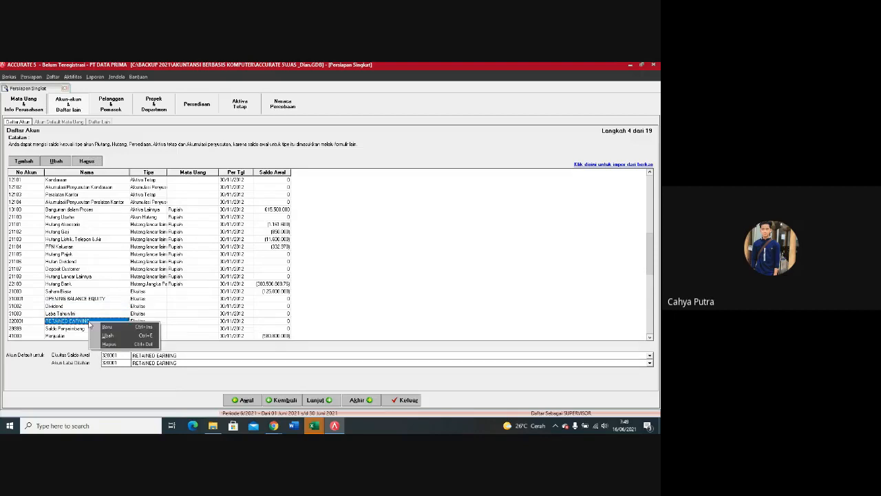
pyautogui.click(80, 322)
pyautogui.click(82, 322)
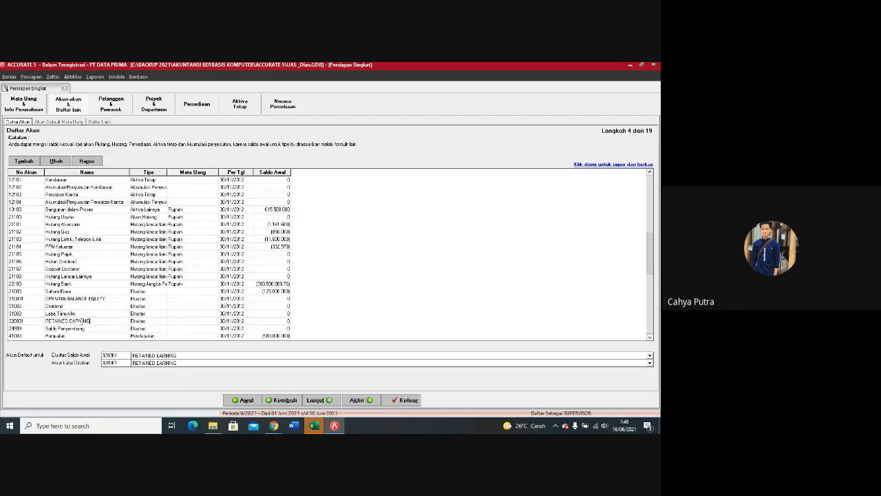
pyautogui.click(80, 330)
pyautogui.click(80, 322)
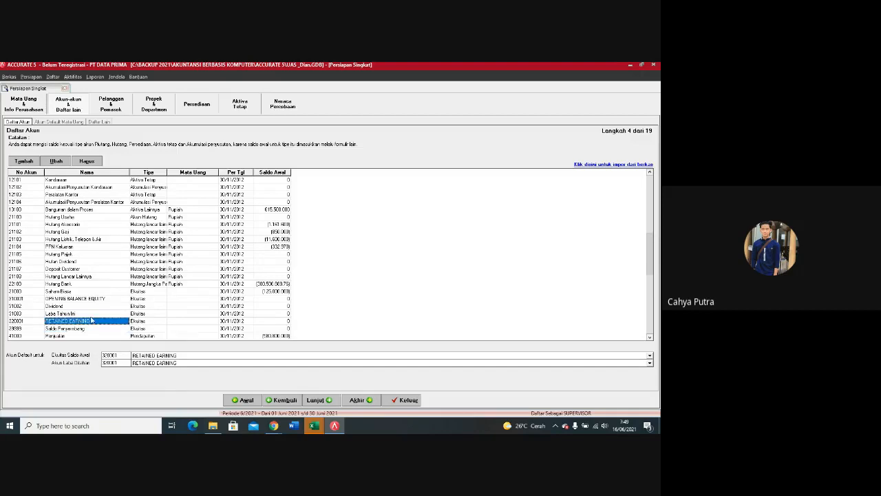
pyautogui.click(57, 161)
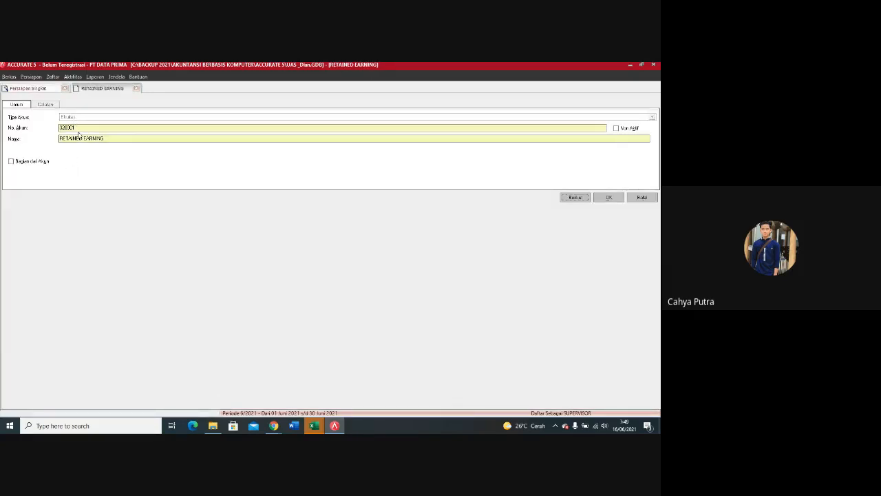
pyautogui.click(71, 129)
pyautogui.doubleClick(71, 129)
pyautogui.write('3100')
# Step: Rename the RETAINED EARNING account to LABA DITAHAN and save the account
pyautogui.moveTo(107, 137); pyautogui.dragTo(58, 138)
pyautogui.write('LABA DITAHAN')
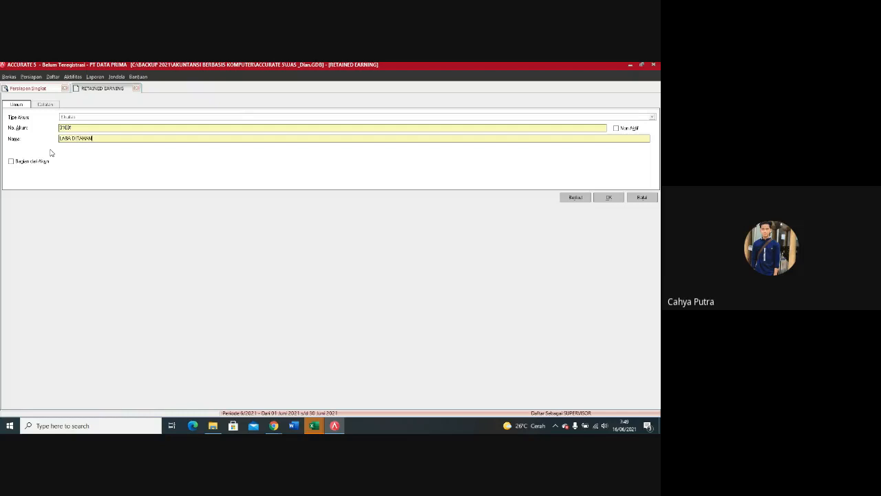
pyautogui.click(610, 198)
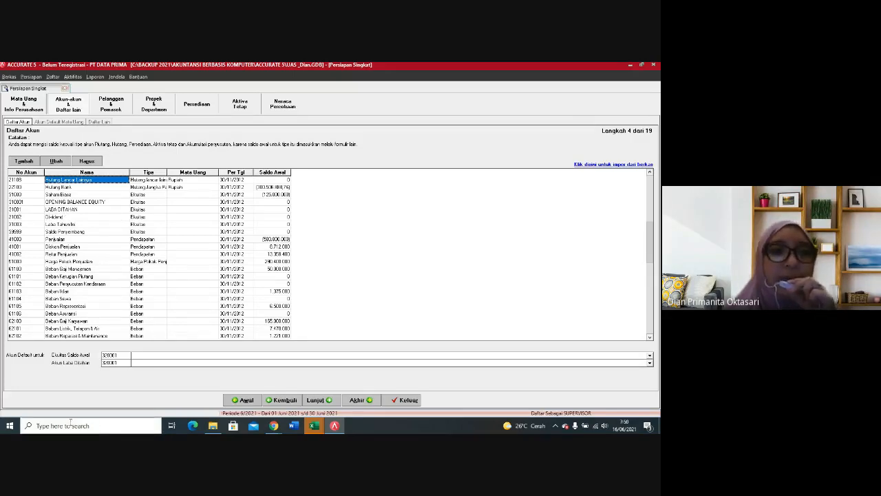
# Step: Set both the Ekuitas Saldo Awal and Akun Laba Ditahan defaults to 31001 LABA DITAHAN, and continue to the currency default accounts
pyautogui.moveTo(118, 356); pyautogui.dragTo(102, 356)
pyautogui.write('3')
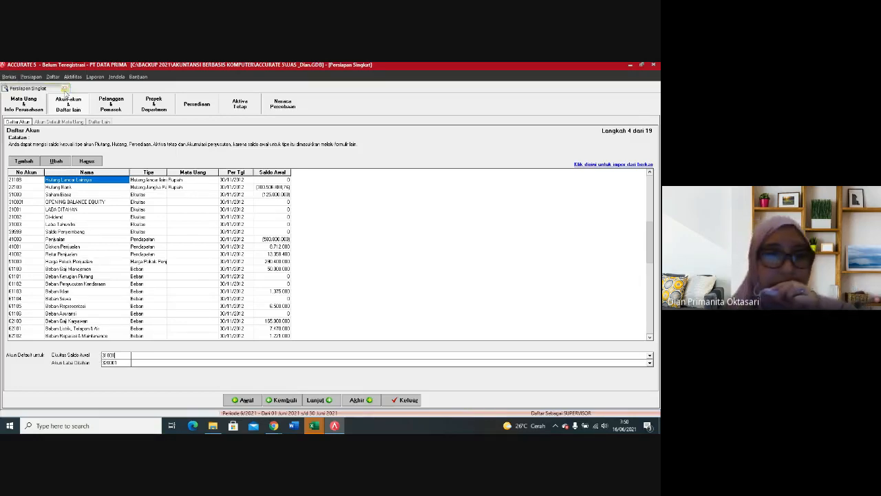
pyautogui.click(139, 359)
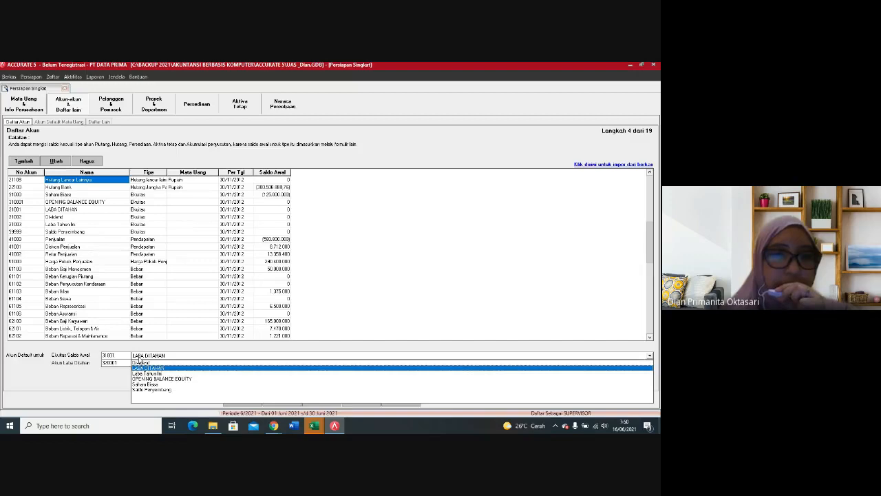
pyautogui.click(159, 370)
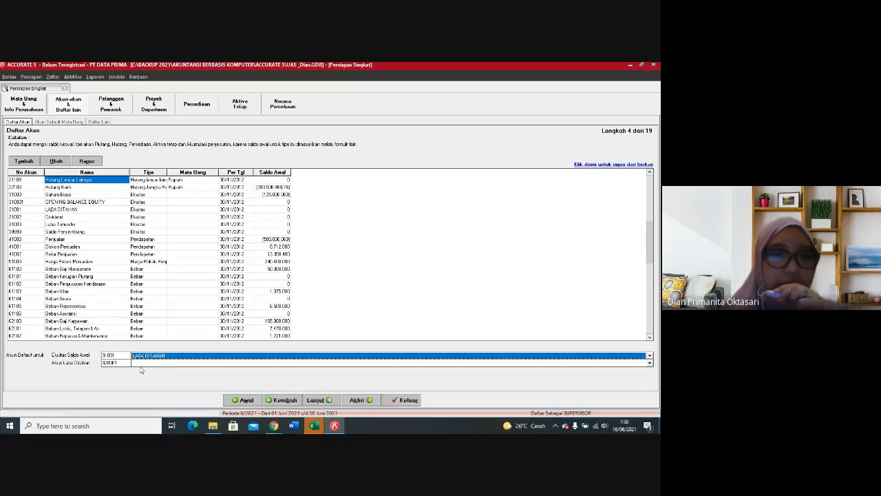
pyautogui.moveTo(125, 363); pyautogui.dragTo(101, 364)
pyautogui.write('3')
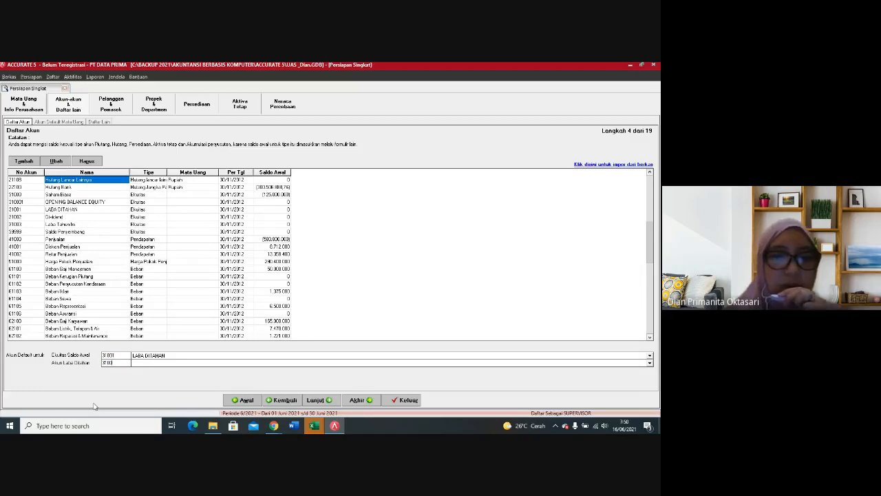
pyautogui.click(157, 365)
pyautogui.click(156, 376)
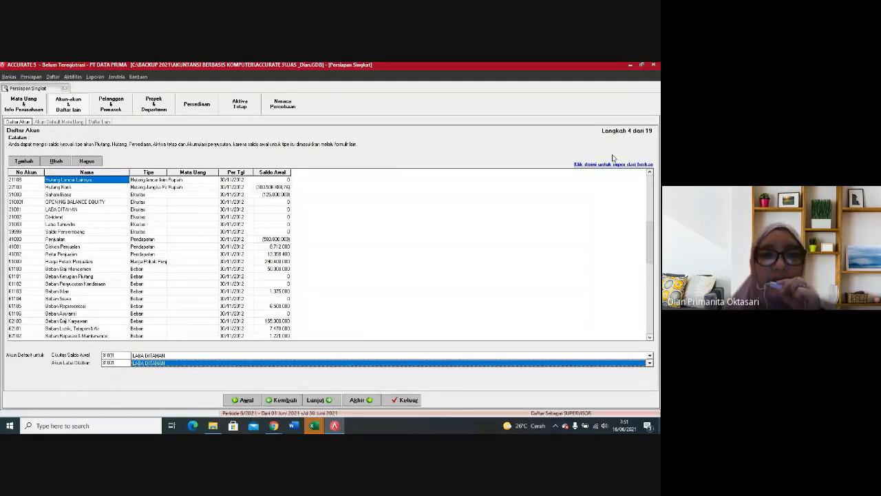
pyautogui.click(329, 400)
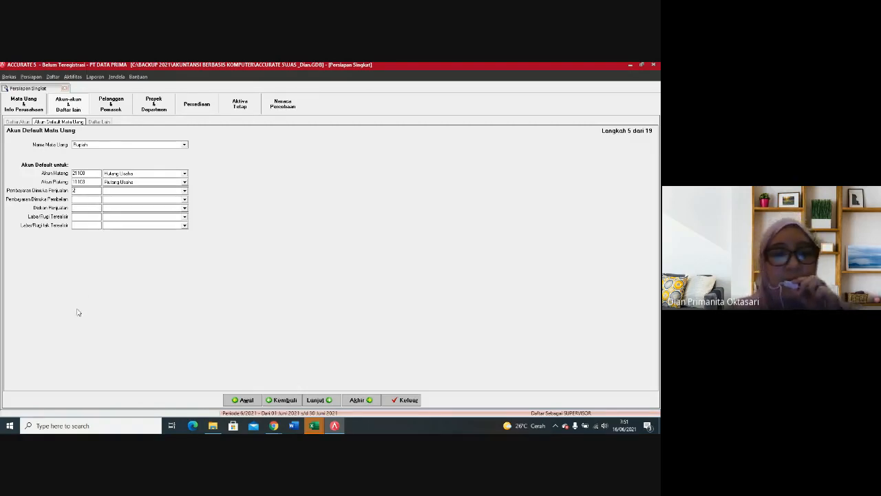
# Step: Try to set the default Pembayaran Dimuka Penjualan account to number 2100, and to number 21000
pyautogui.write('2100')
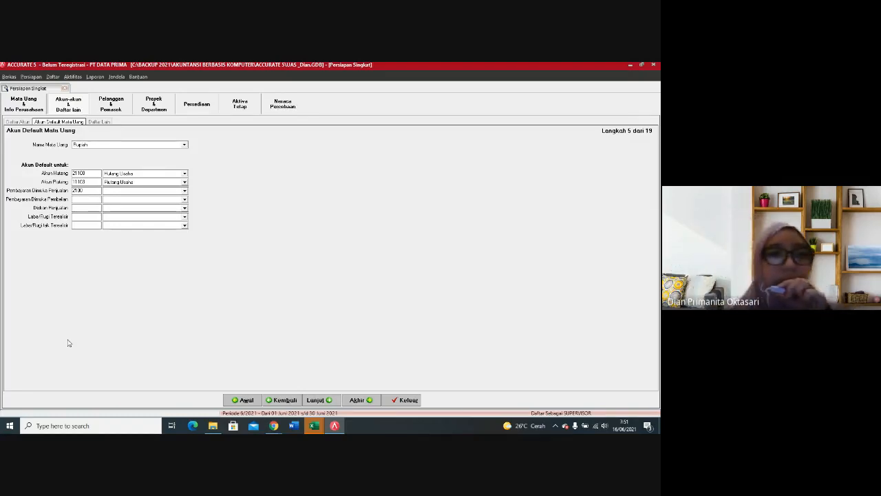
pyautogui.press('Tab')
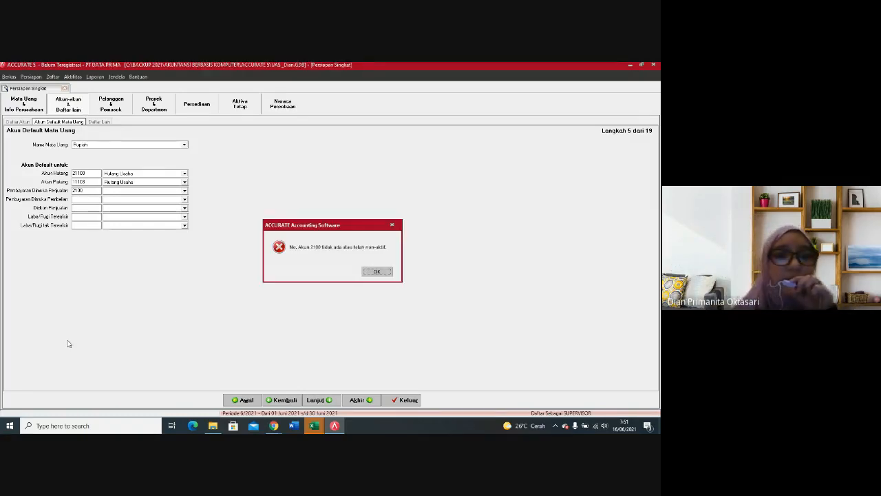
pyautogui.click(374, 271)
pyautogui.click(96, 188)
pyautogui.write('0')
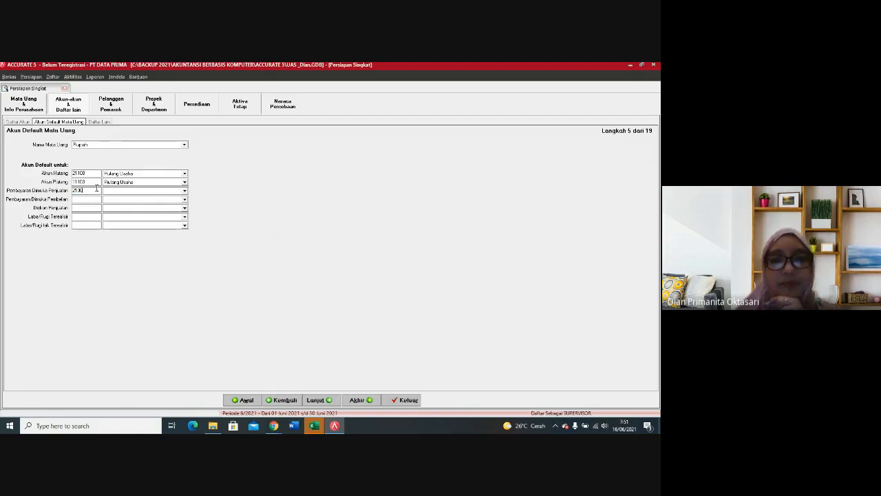
pyautogui.click(114, 192)
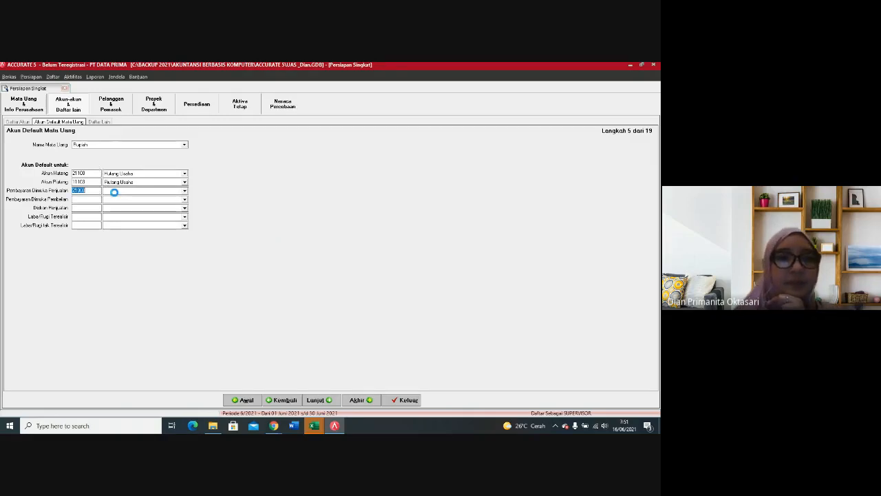
pyautogui.click(376, 272)
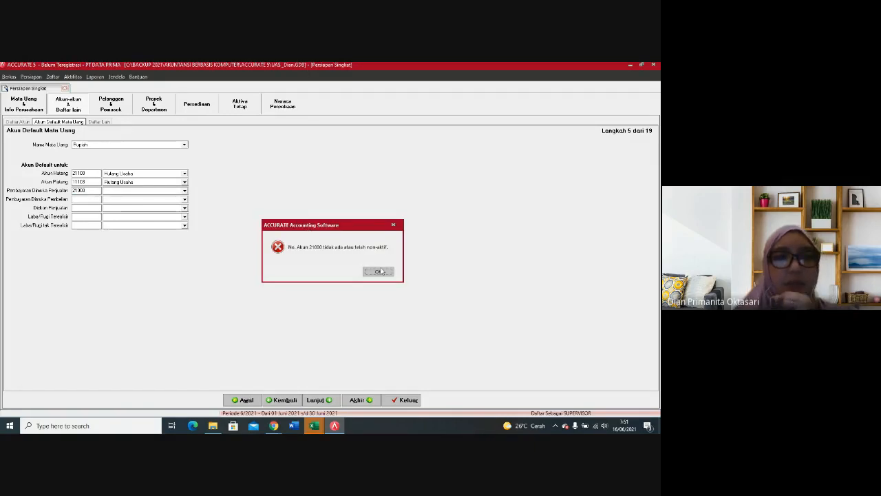
pyautogui.click(388, 272)
pyautogui.press('BackSpace')
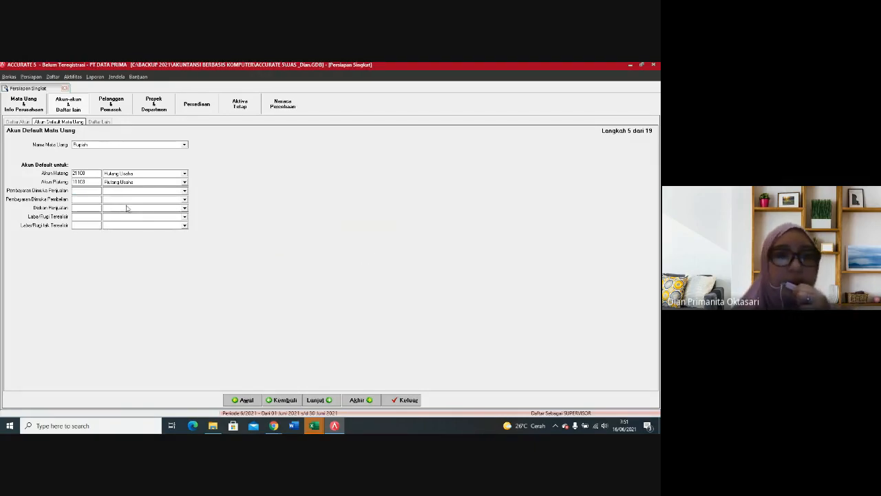
# Step: Set the default accounts for Pembayaran Dimuka Penjualan to Hutang Usaha, Pembayaran Dimuka Pembelian to Piutang Usaha, and Diskon Penjualan to Diskon Penjualan
pyautogui.click(185, 190)
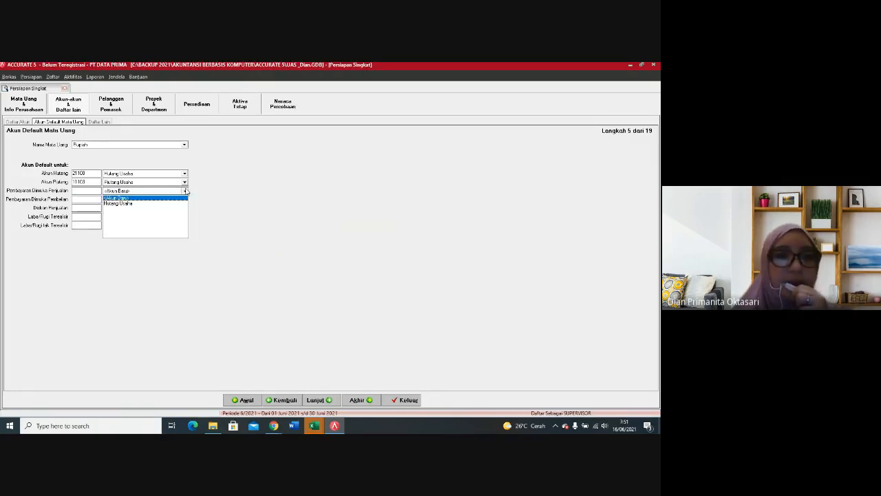
pyautogui.click(133, 206)
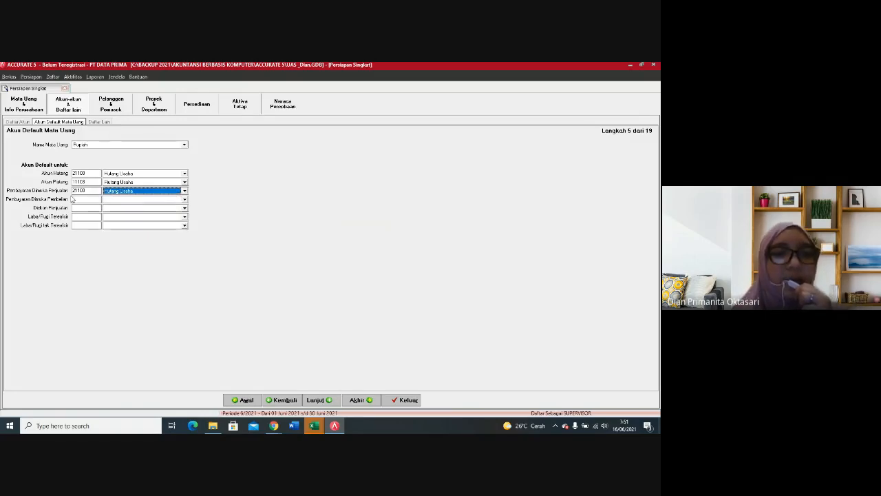
pyautogui.click(184, 199)
pyautogui.click(124, 211)
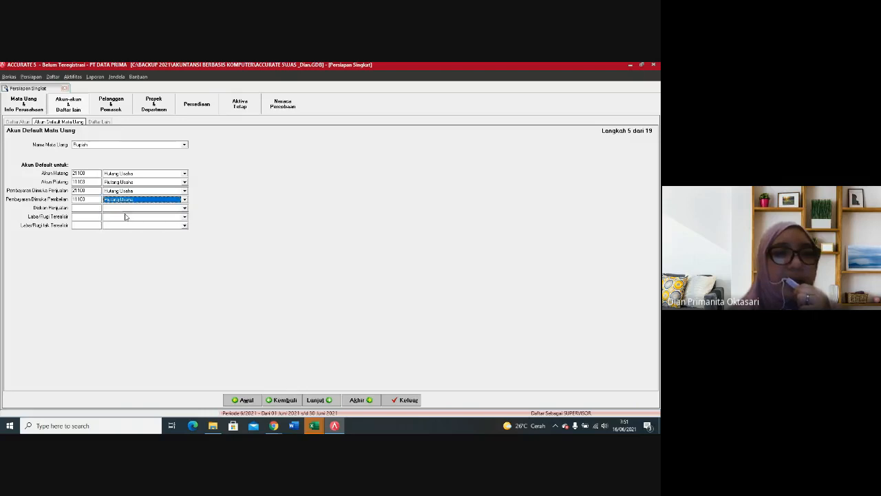
pyautogui.click(185, 208)
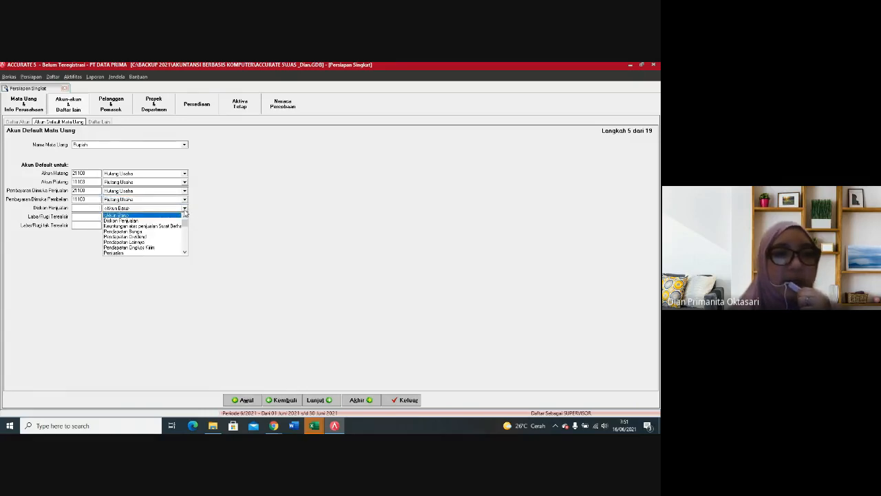
pyautogui.click(140, 221)
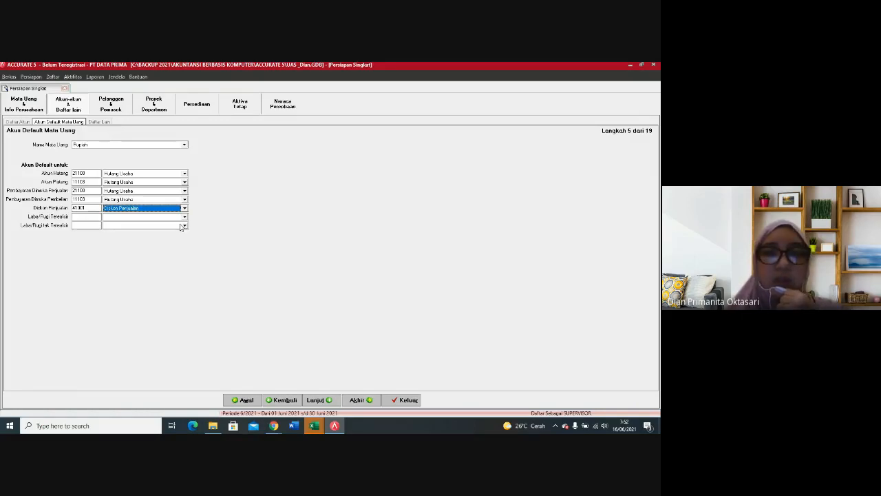
# Step: Continue to the payment terms and tax lists, and add a payment term with 5% discount, 20 discount days and 30 days due
pyautogui.click(318, 401)
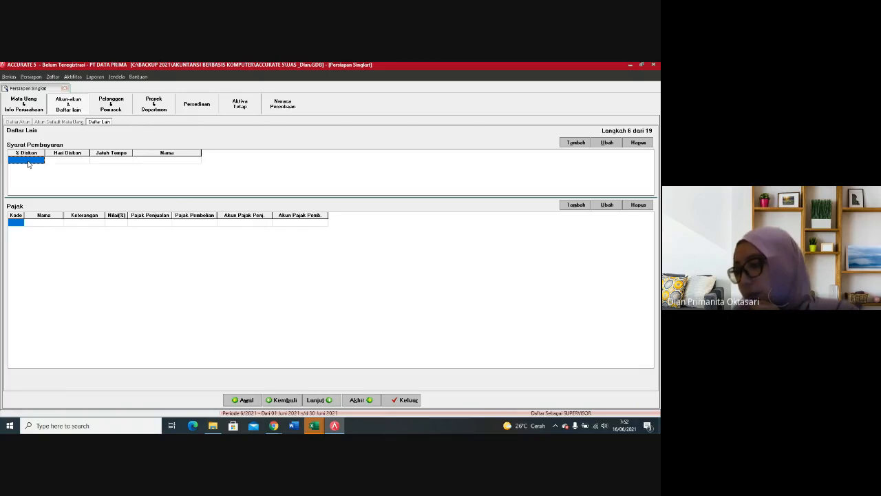
pyautogui.write('5')
pyautogui.press('Tab')
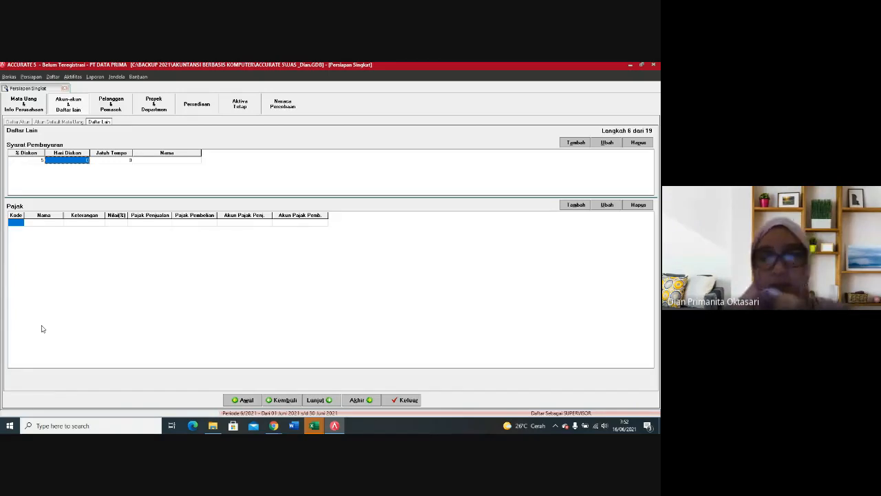
pyautogui.write('2')
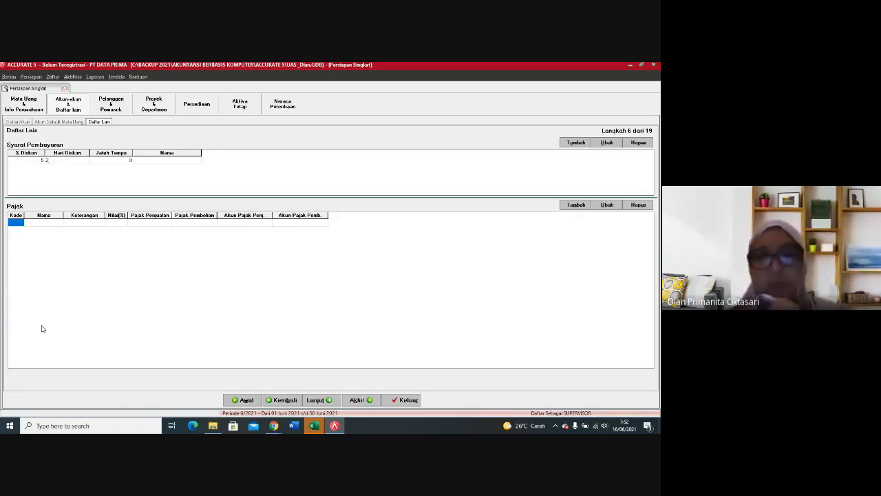
pyautogui.write('0')
pyautogui.press('Tab')
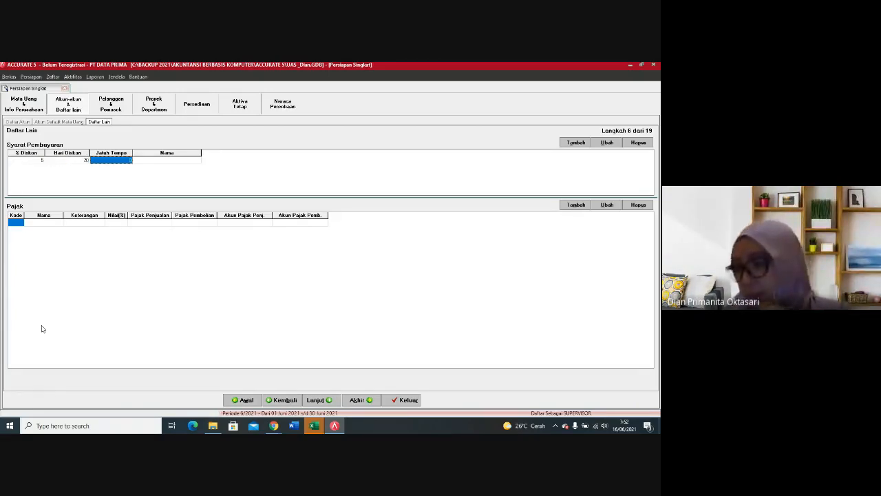
pyautogui.write('3')
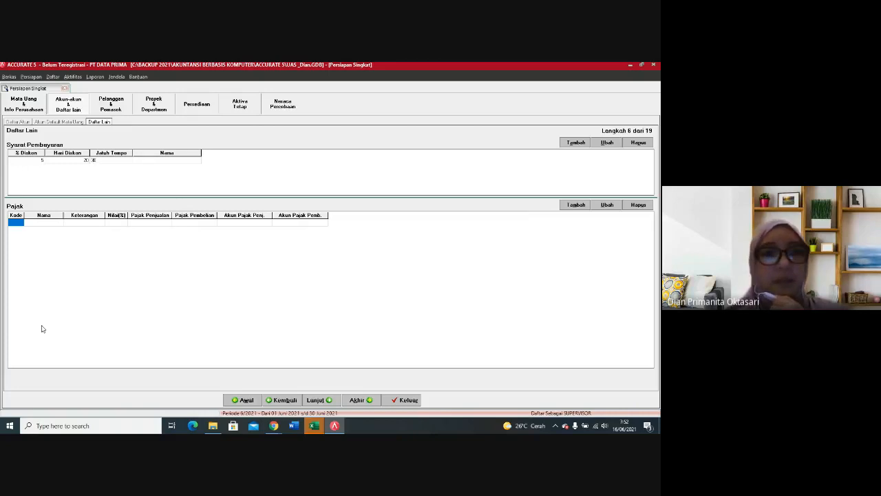
pyautogui.press('Tab')
pyautogui.press('Tab')
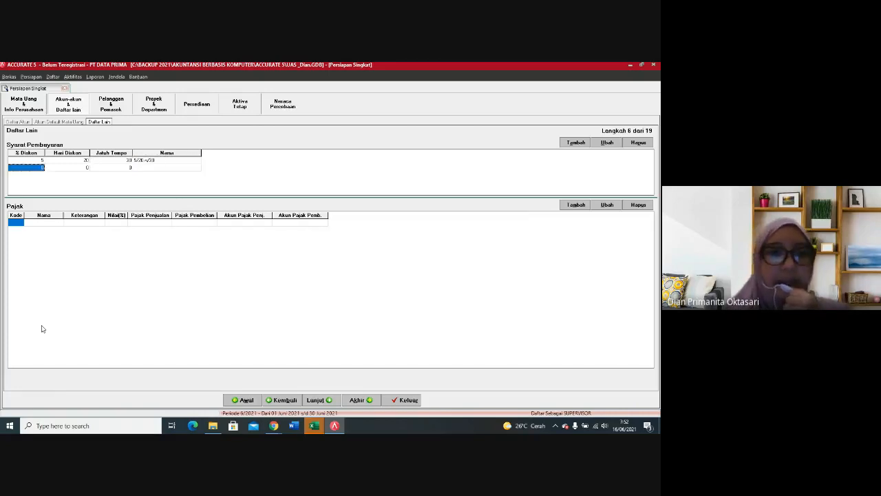
# Step: Add a second payment term with 2% discount, 10 discount days and 30 days due
pyautogui.write('2')
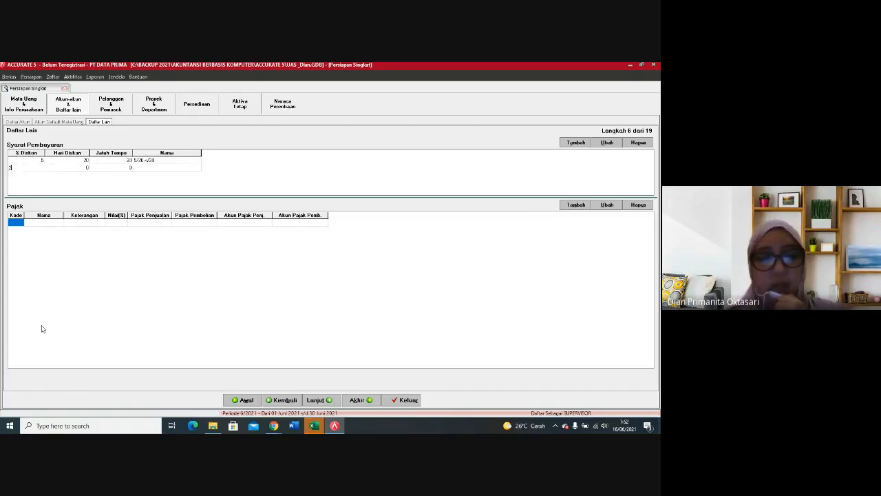
pyautogui.press('Tab')
pyautogui.write('1')
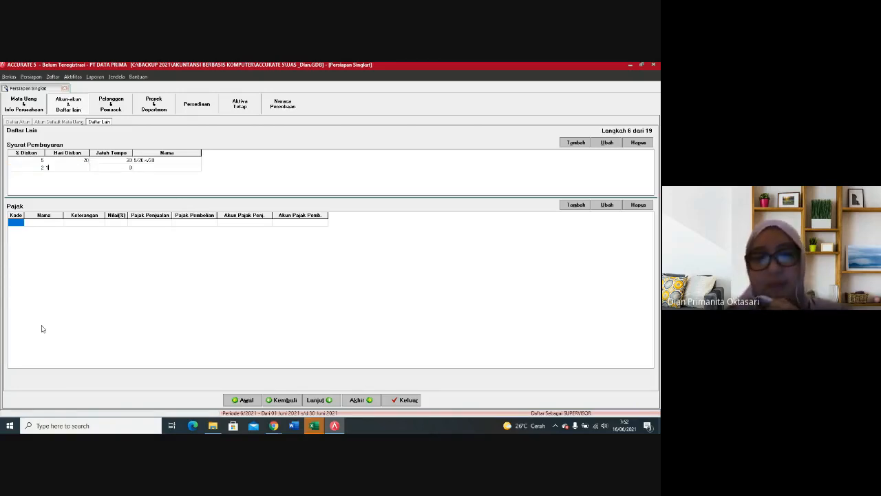
pyautogui.write('0')
pyautogui.press('Tab')
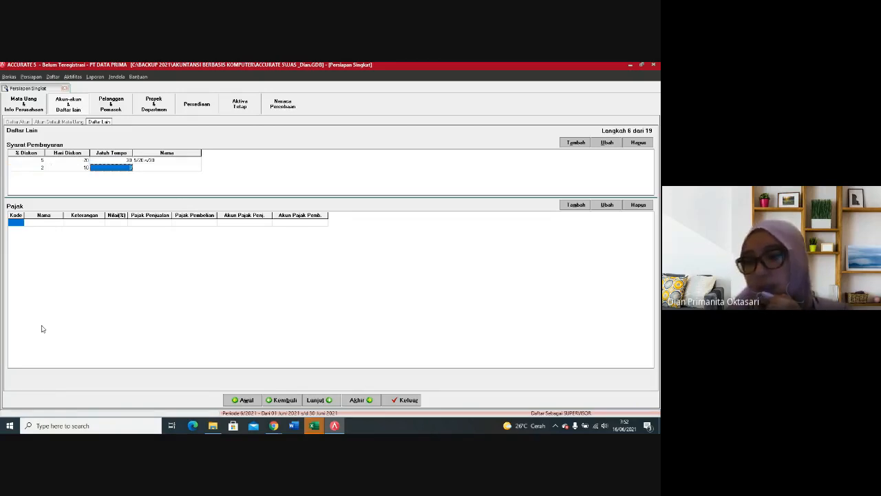
pyautogui.write('30')
pyautogui.press('Tab')
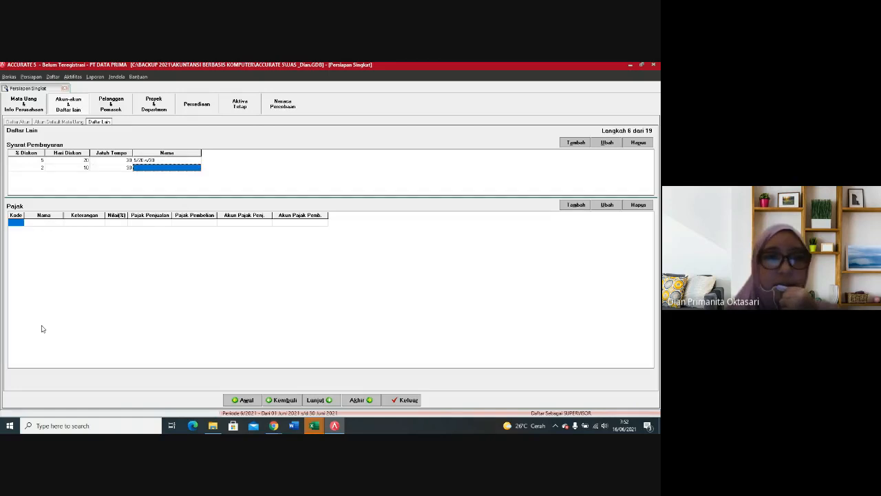
pyautogui.press('Tab')
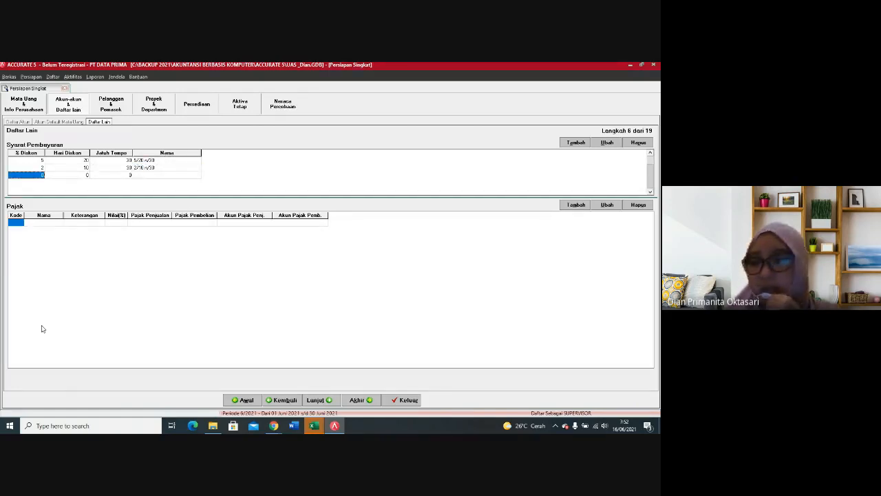
# Step: Add a payment term with 0% discount, 0 discount days and 0 days due, and delete the surplus empty row below it
pyautogui.press('Tab')
pyautogui.press('Tab')
pyautogui.press('Tab')
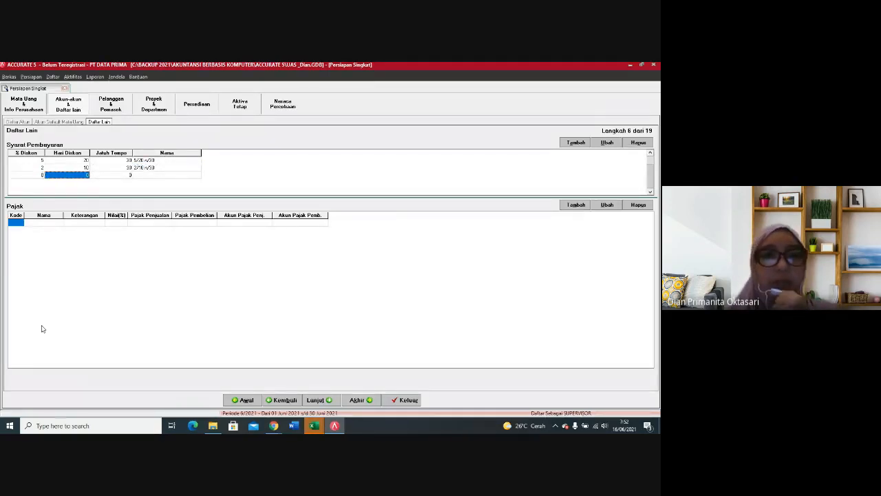
pyautogui.press('Tab')
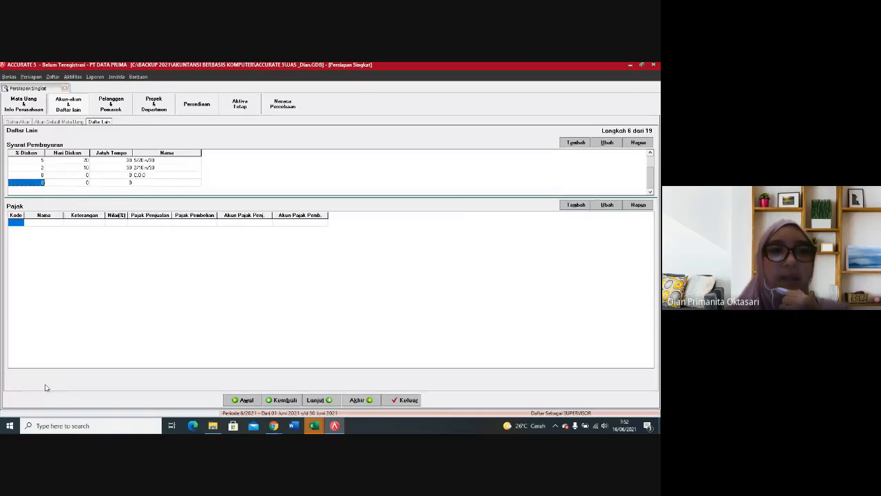
pyautogui.rightClick(31, 185)
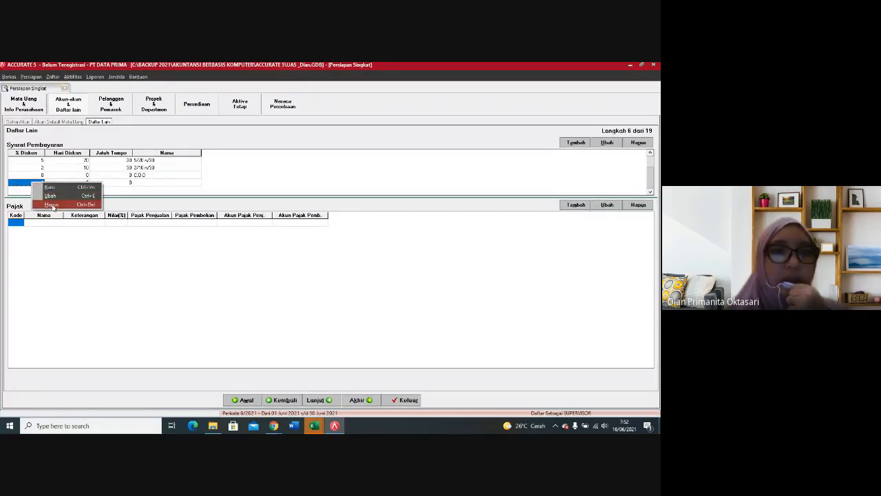
pyautogui.click(55, 204)
pyautogui.click(313, 264)
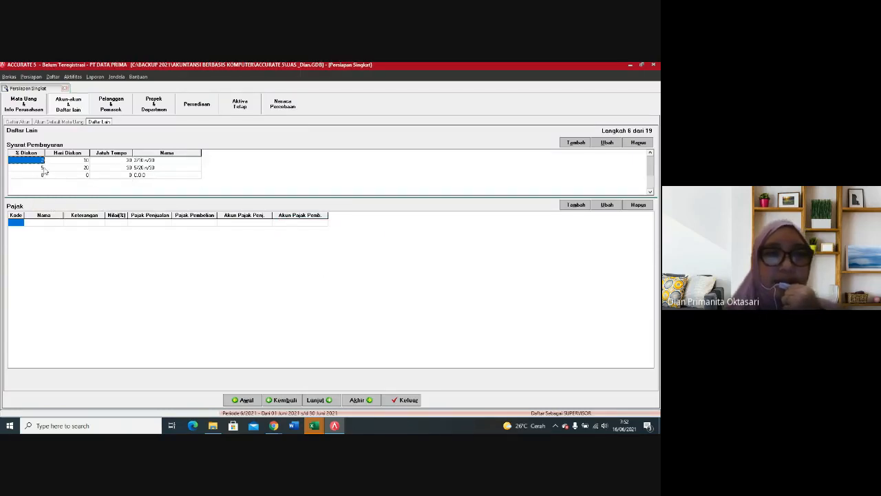
# Step: Start a new tax entry in the Pajak list with code T and name PPN
pyautogui.click(15, 224)
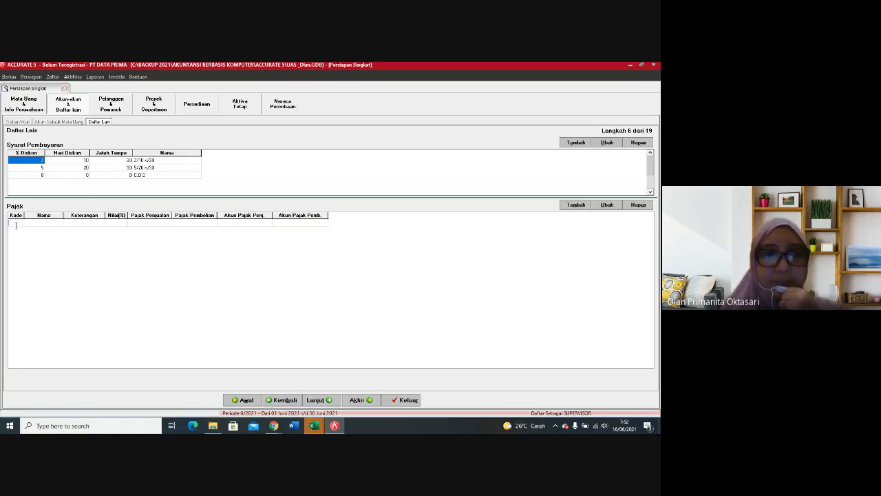
pyautogui.write('T')
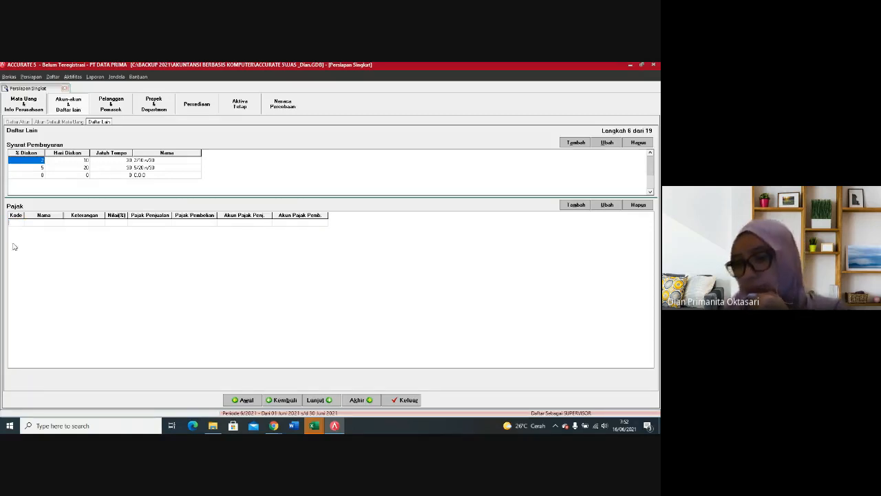
pyautogui.click(54, 224)
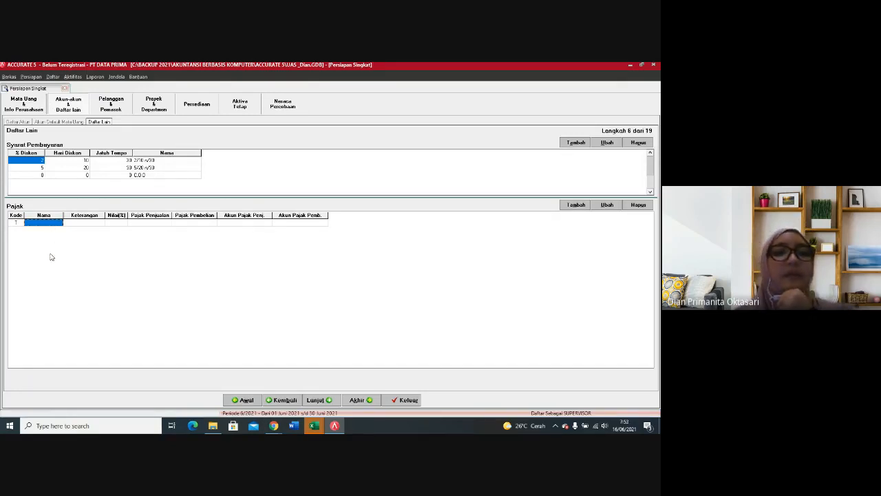
pyautogui.write('PPN')
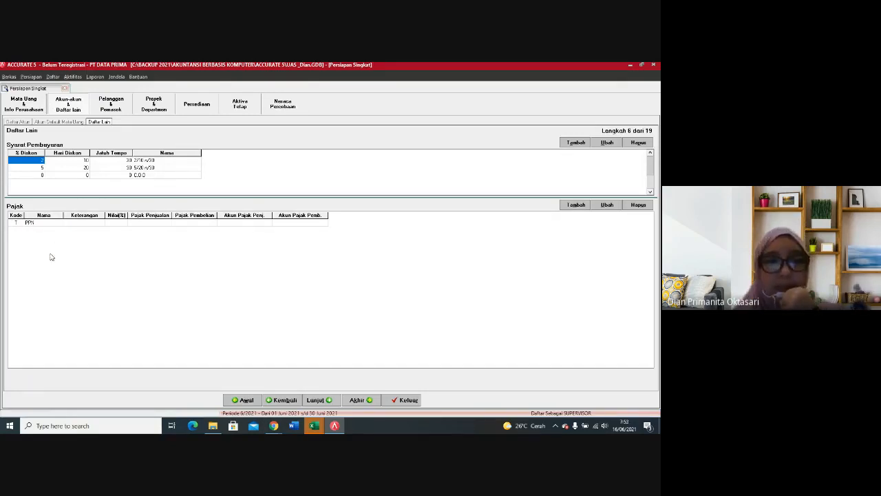
pyautogui.press('Tab')
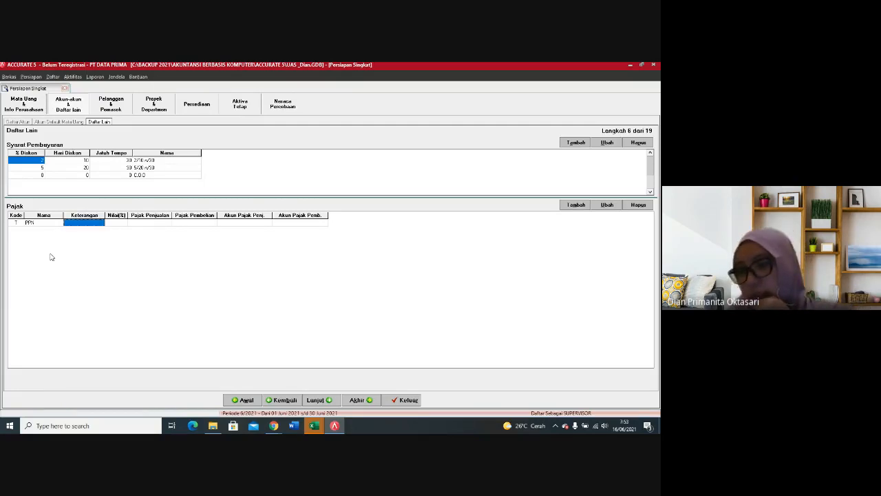
# Step: Describe the PPN tax as PAJAK PERTAMBAHAN NILAI and set its rate to 10%
pyautogui.write('Pajak')
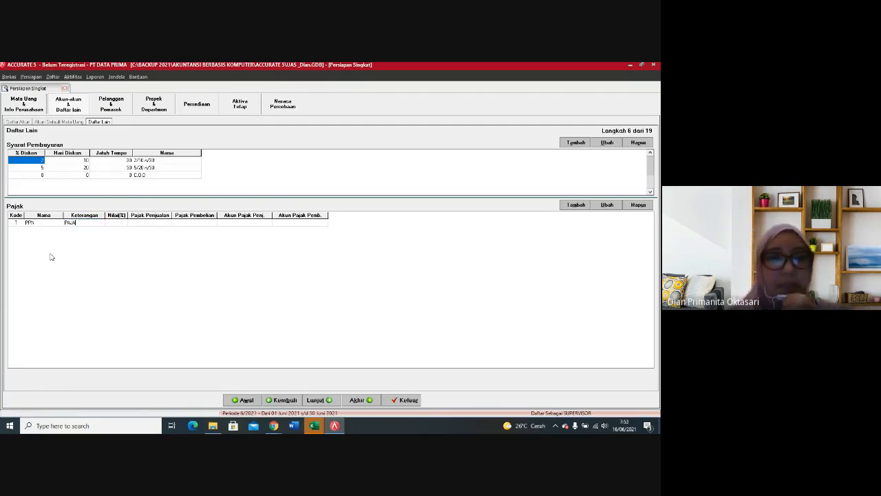
pyautogui.write(' PERTA')
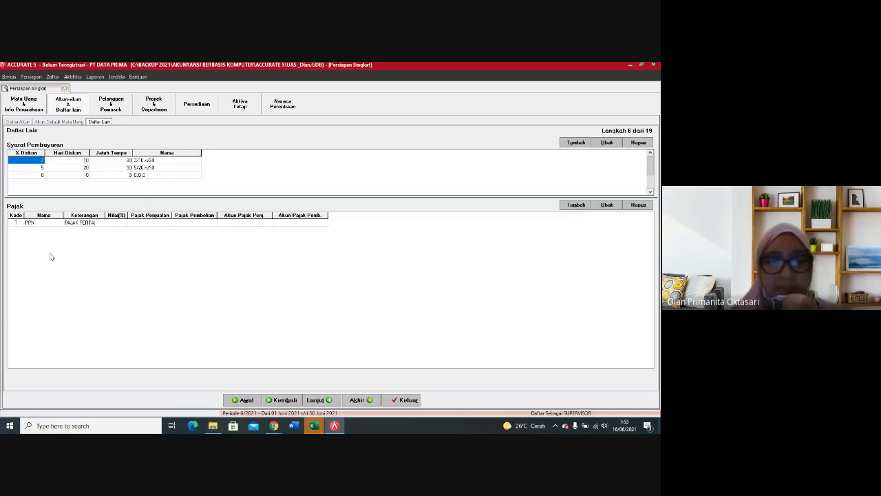
pyautogui.write('MBAHAN')
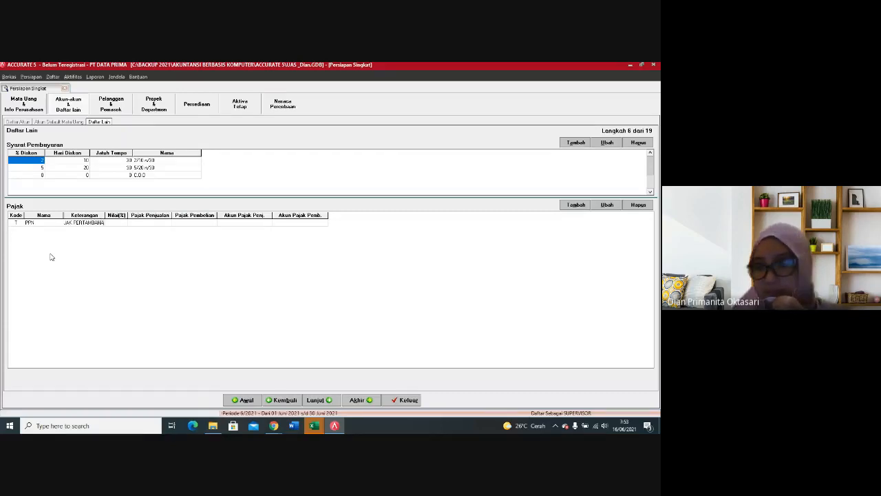
pyautogui.write(' NILAI')
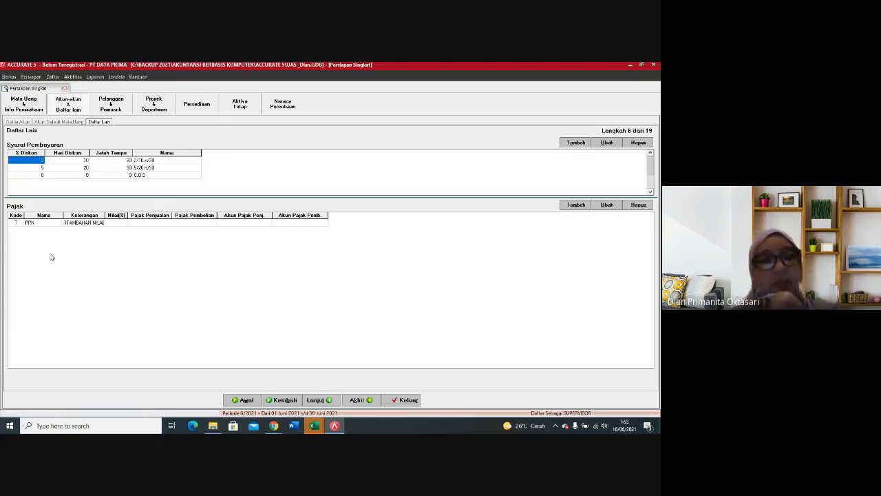
pyautogui.press('Tab')
pyautogui.write('1')
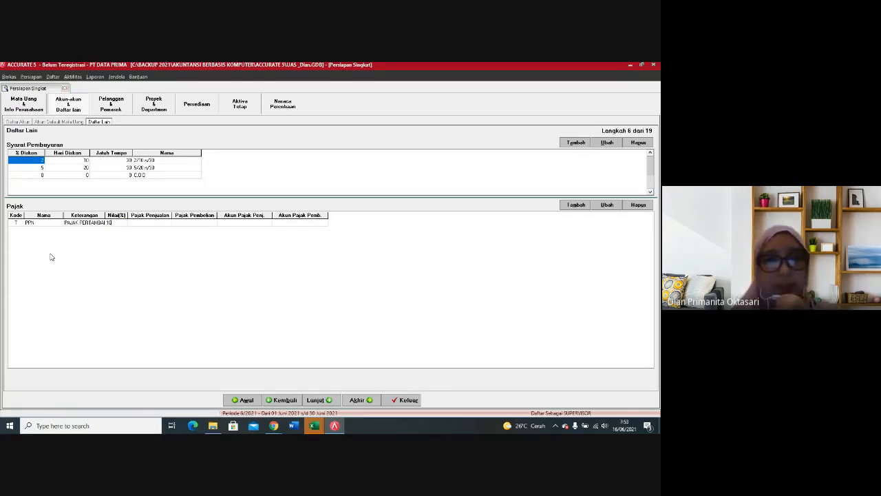
pyautogui.write('0')
pyautogui.press('Tab')
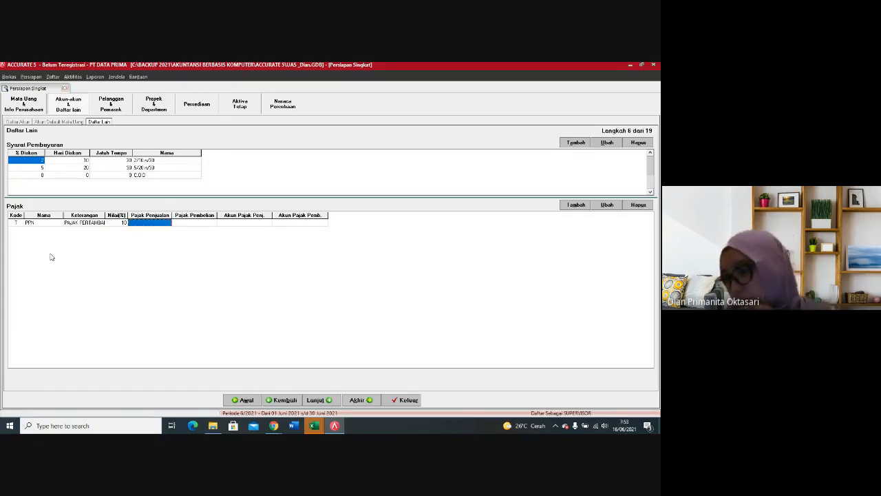
# Step: Set the PPN tax's Pajak Penjualan account to 21104 PPN Keluaran
pyautogui.write('2')
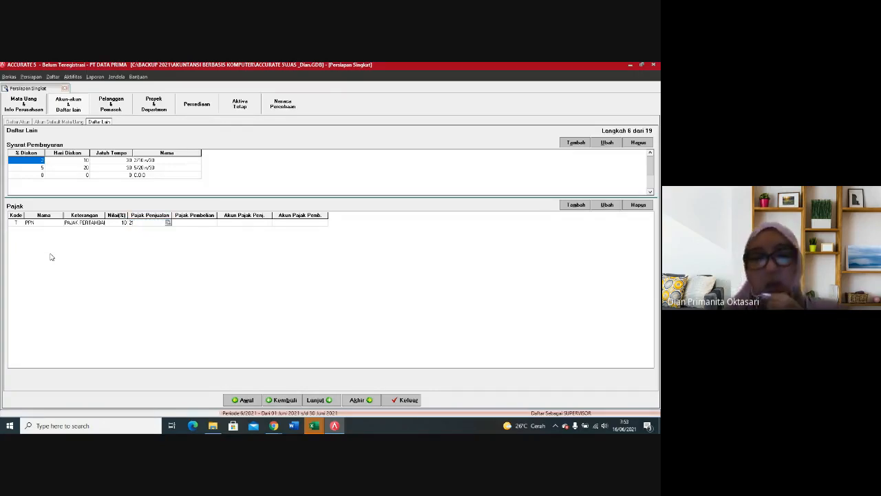
pyautogui.click(168, 224)
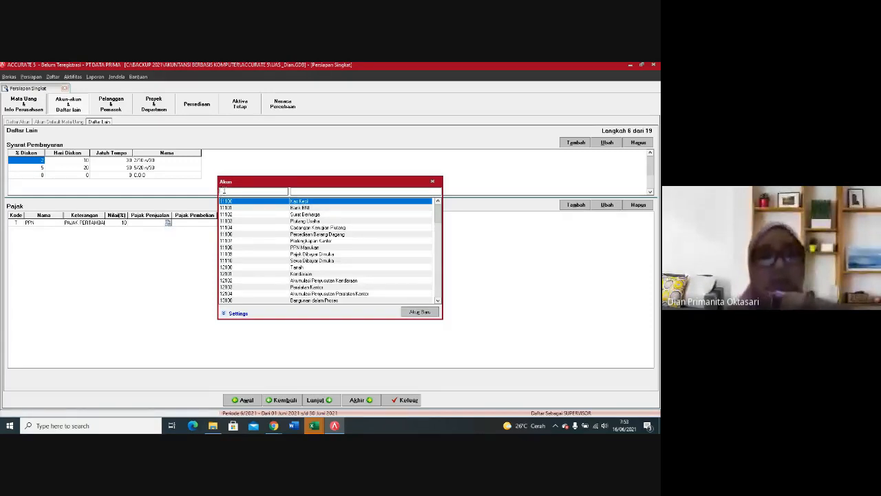
pyautogui.write('2')
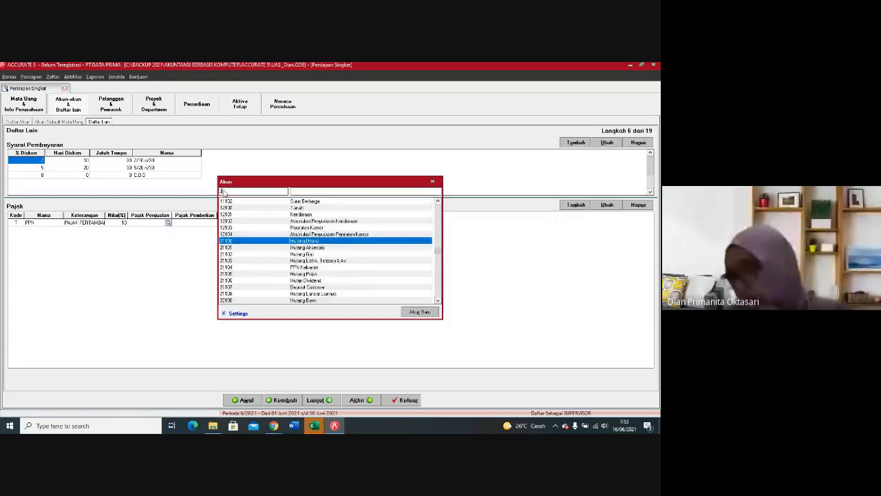
pyautogui.write('1')
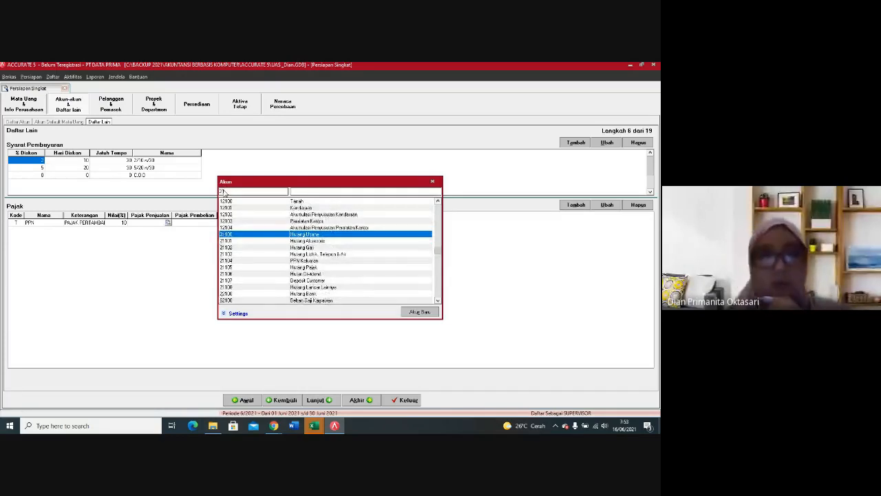
pyautogui.write('1')
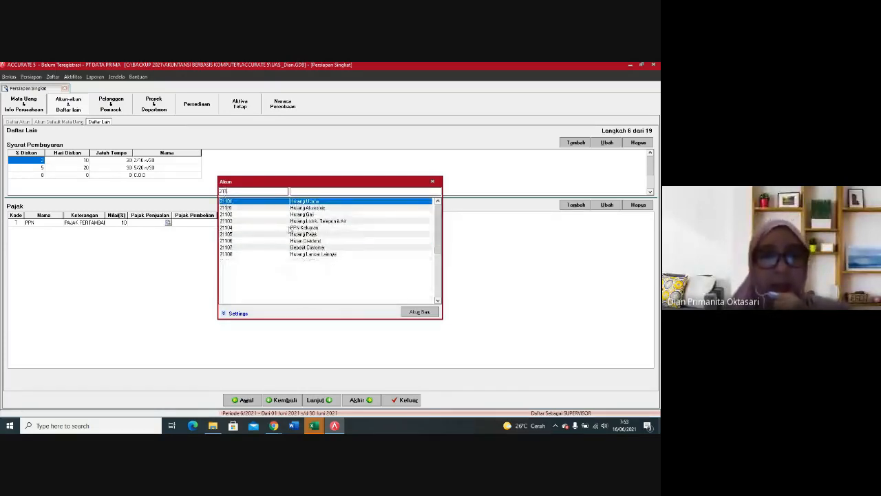
pyautogui.click(290, 228)
pyautogui.doubleClick(290, 228)
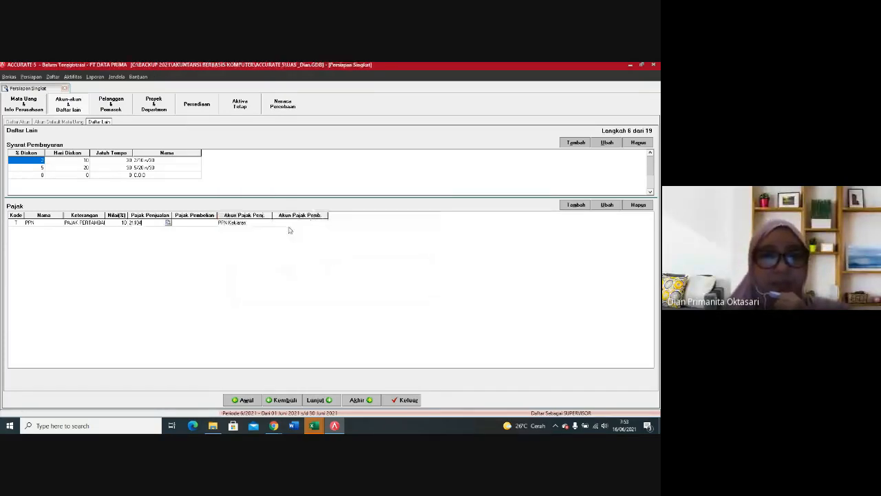
# Step: Set the PPN tax's Pajak Pembelian account to 11108 PPN Masukan
pyautogui.click(210, 223)
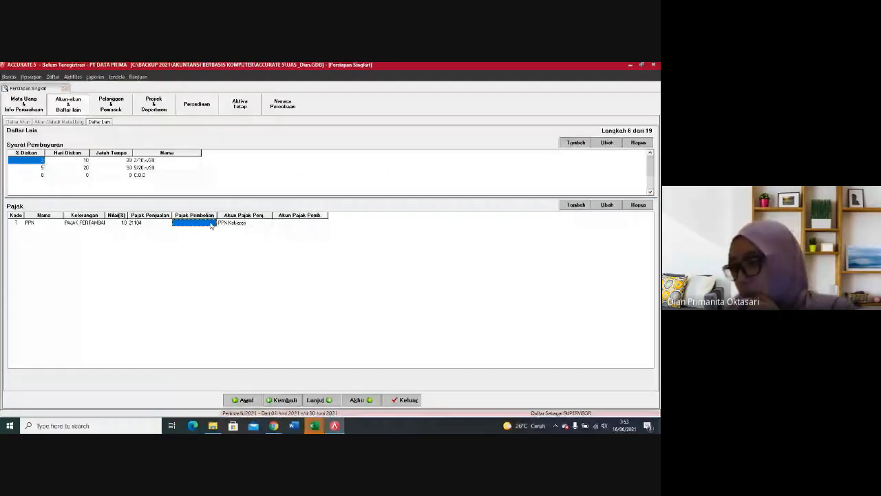
pyautogui.click(212, 224)
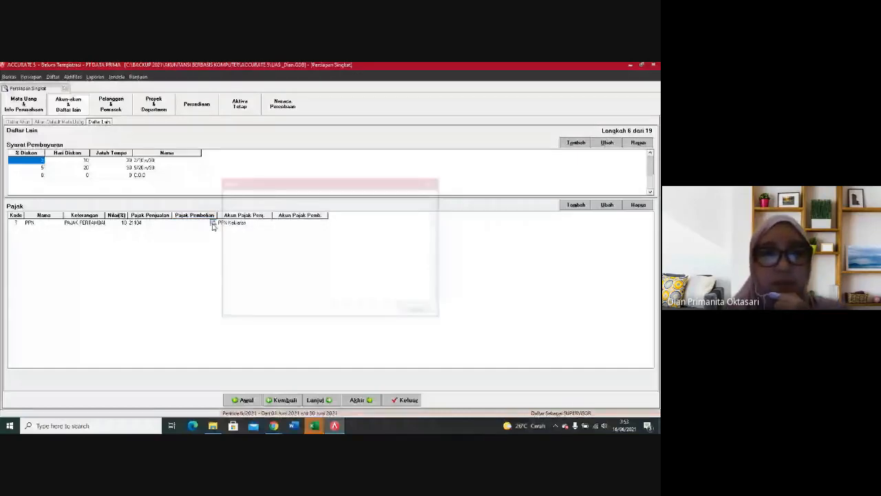
pyautogui.write('111')
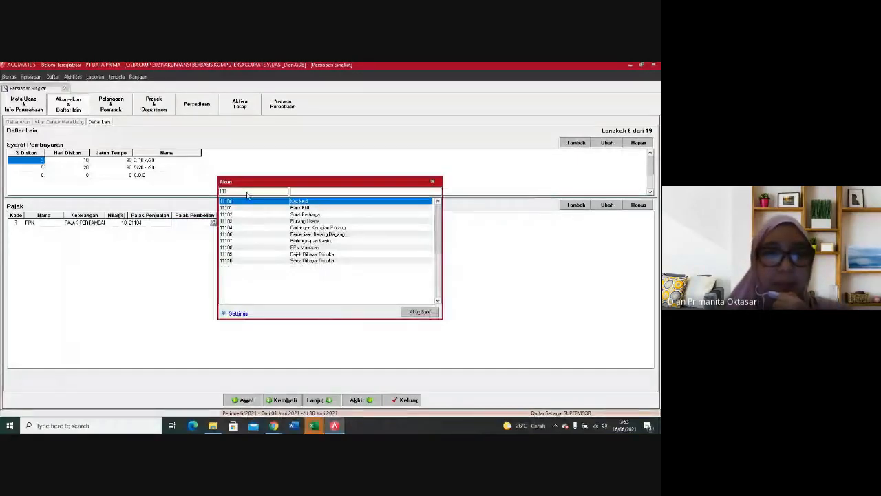
pyautogui.doubleClick(259, 247)
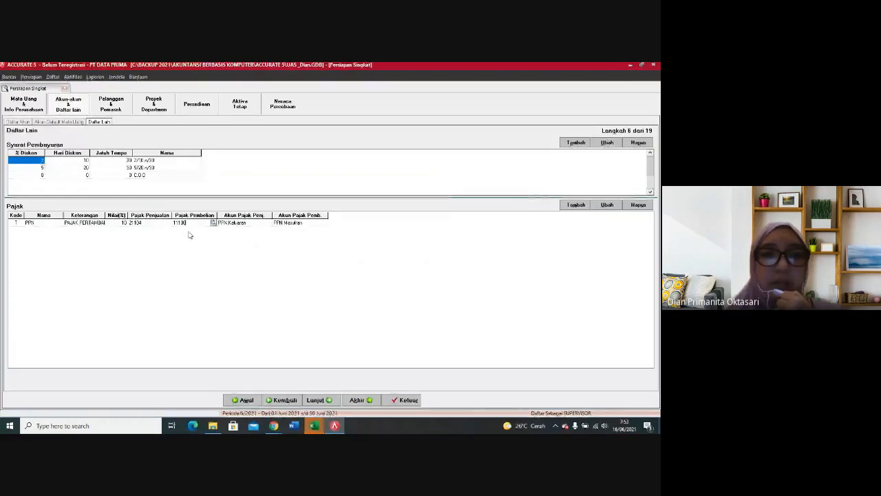
# Step: Advance to the Tipe Pelanggan setup step and add TIKI and FEDEX as shipping methods under Metode Pengiriman
pyautogui.click(319, 400)
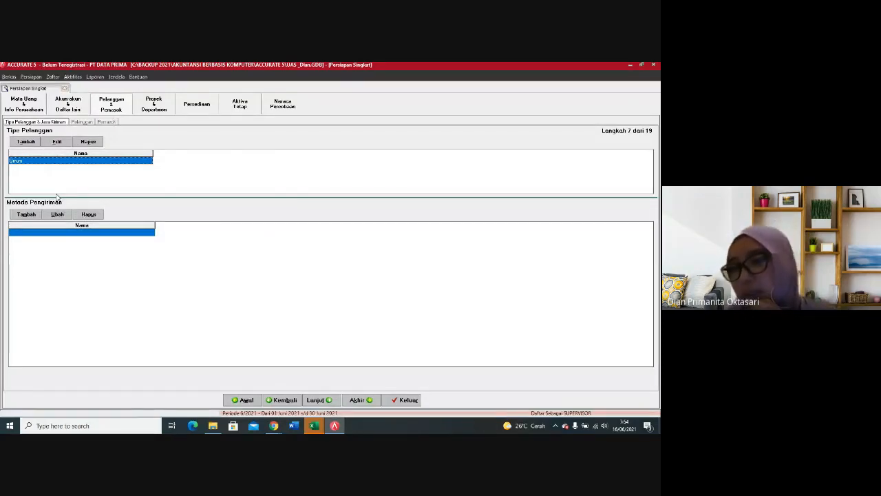
pyautogui.click(21, 234)
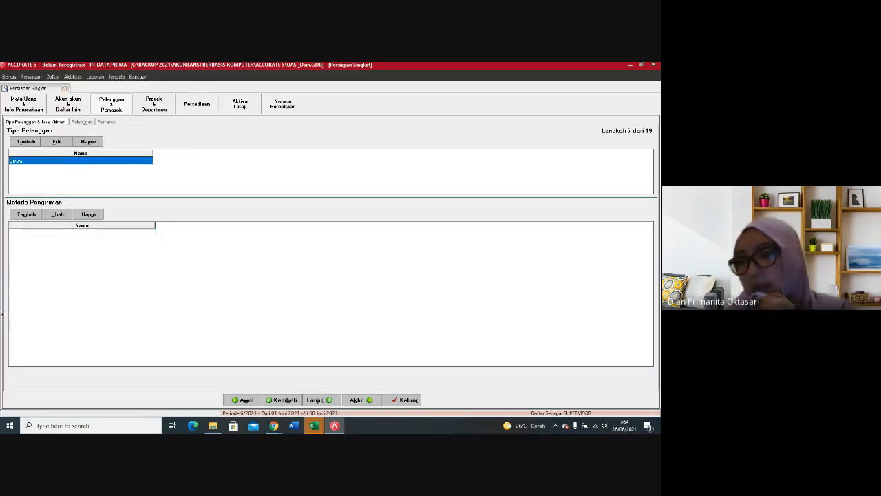
pyautogui.write('TIKI')
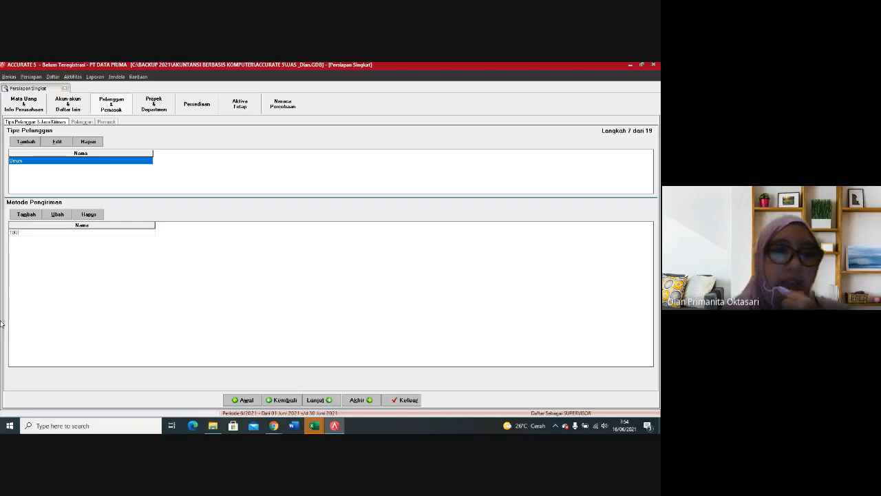
pyautogui.press('Return')
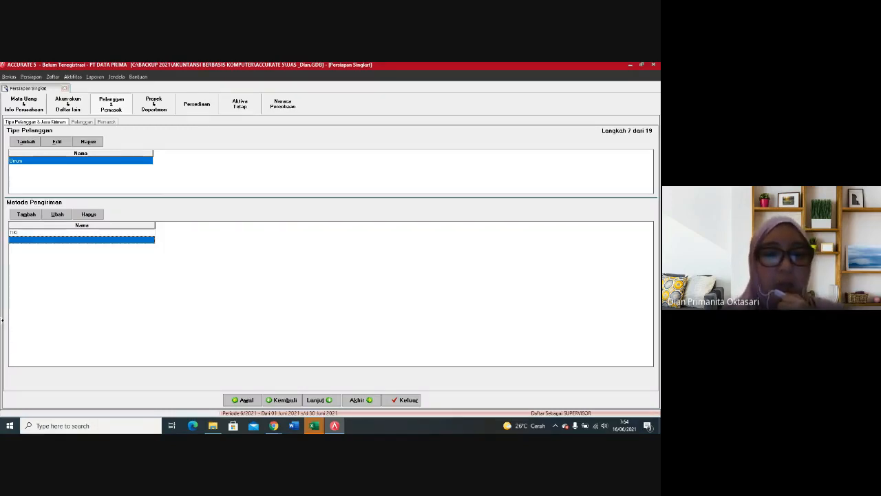
pyautogui.write('FEDEX')
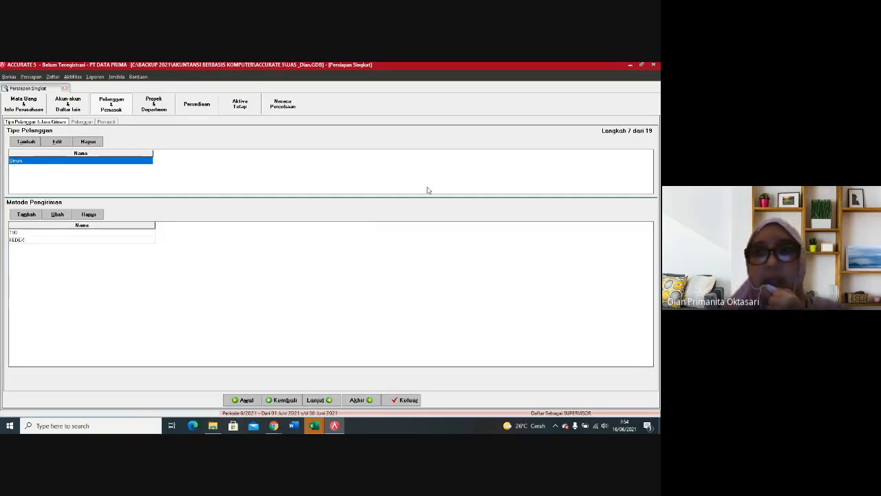
# Step: Load the CUSTOMERS Excel file from the ACCURATE 5 folder as the source data for importing customers
pyautogui.click(329, 404)
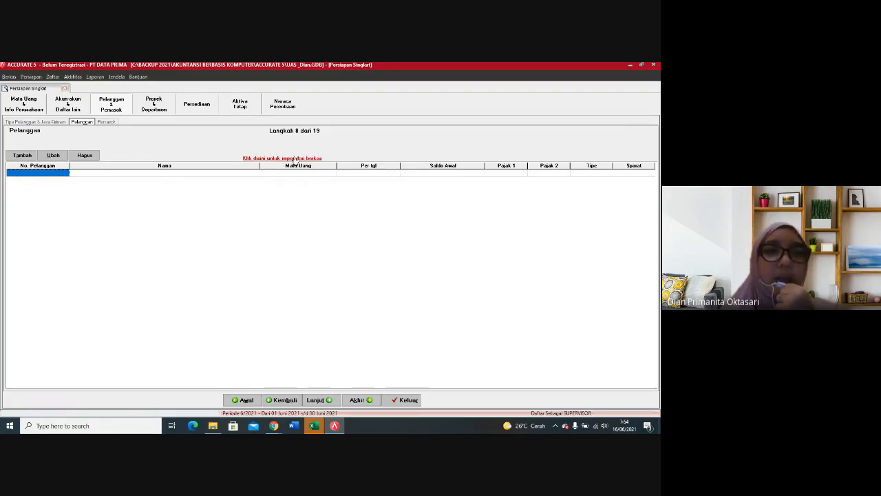
pyautogui.click(295, 158)
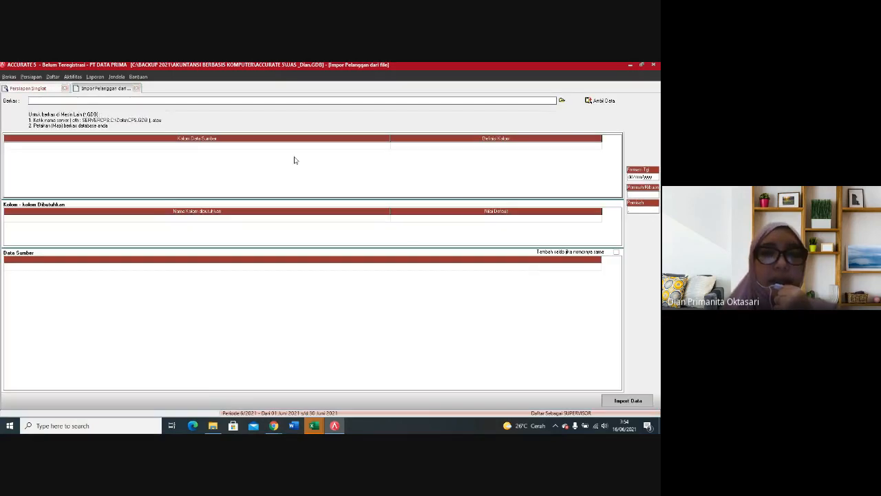
pyautogui.click(563, 102)
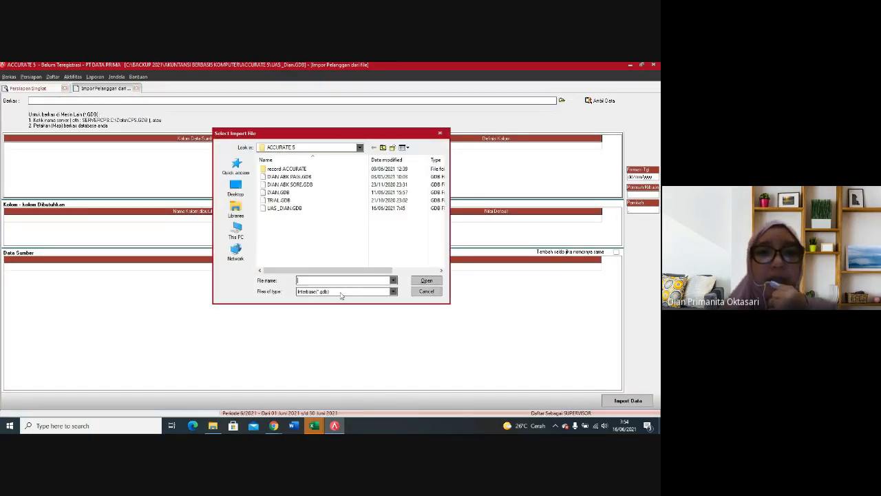
pyautogui.click(340, 292)
pyautogui.click(313, 305)
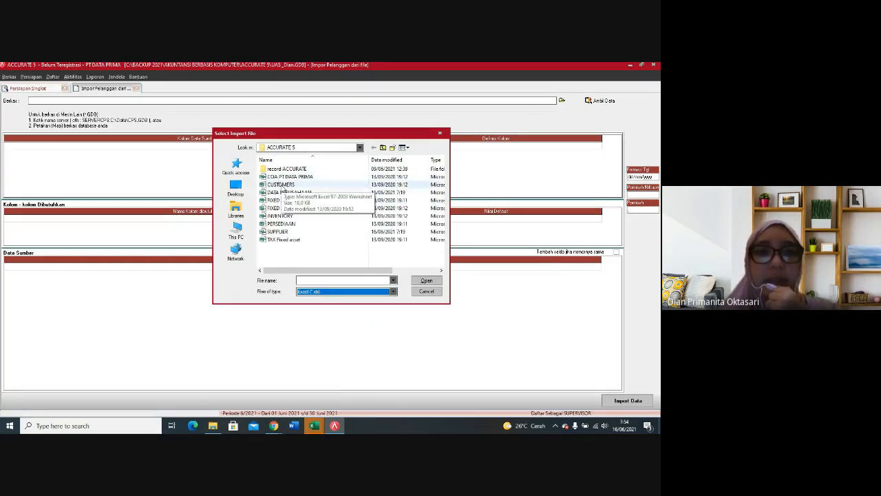
pyautogui.click(281, 184)
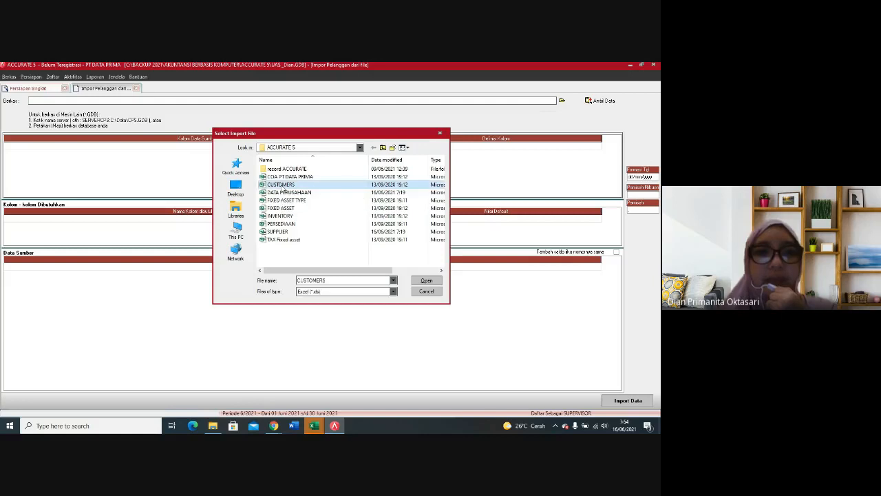
pyautogui.click(427, 281)
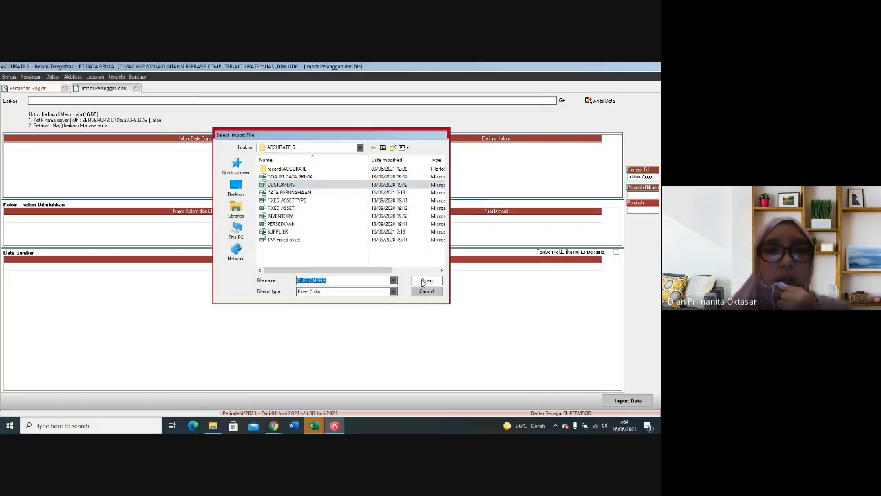
pyautogui.click(593, 101)
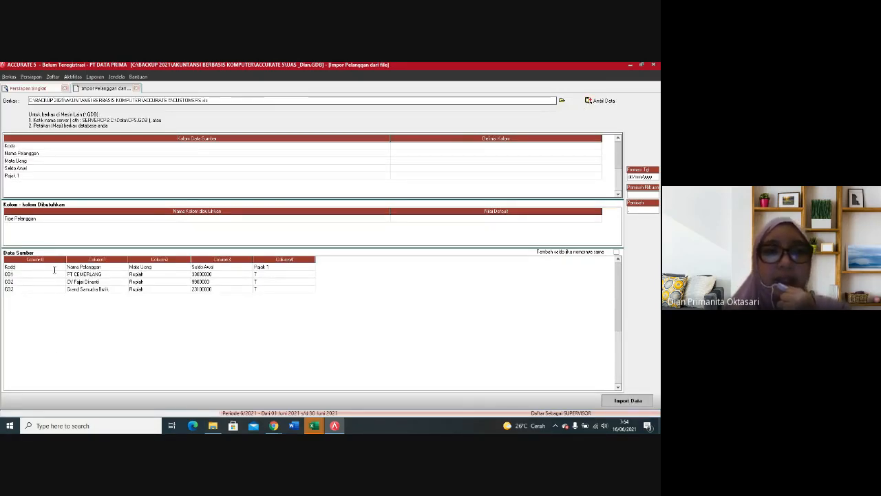
# Step: Delete the header row with the column titles from the customer source data
pyautogui.click(76, 268)
pyautogui.click(51, 270)
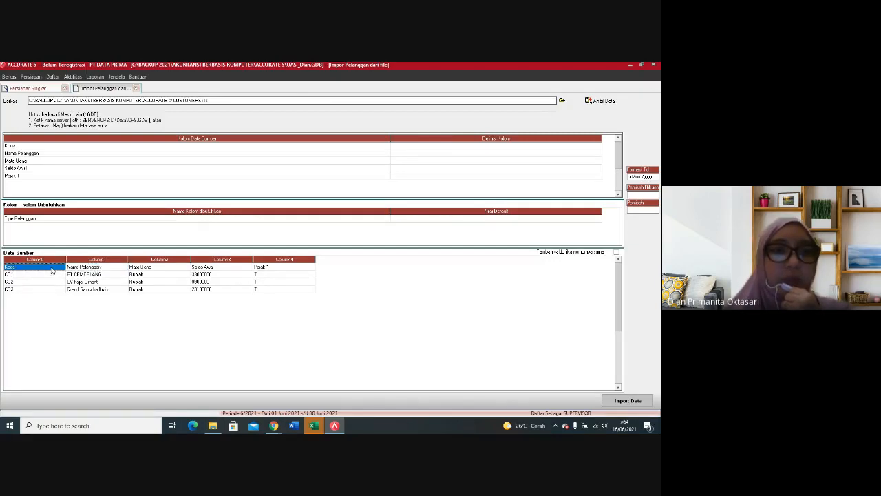
pyautogui.rightClick(52, 270)
pyautogui.click(73, 282)
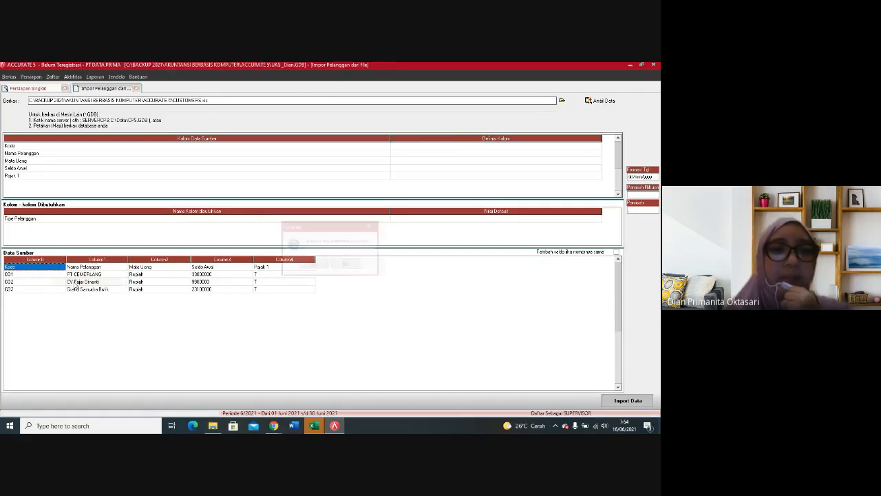
pyautogui.click(309, 264)
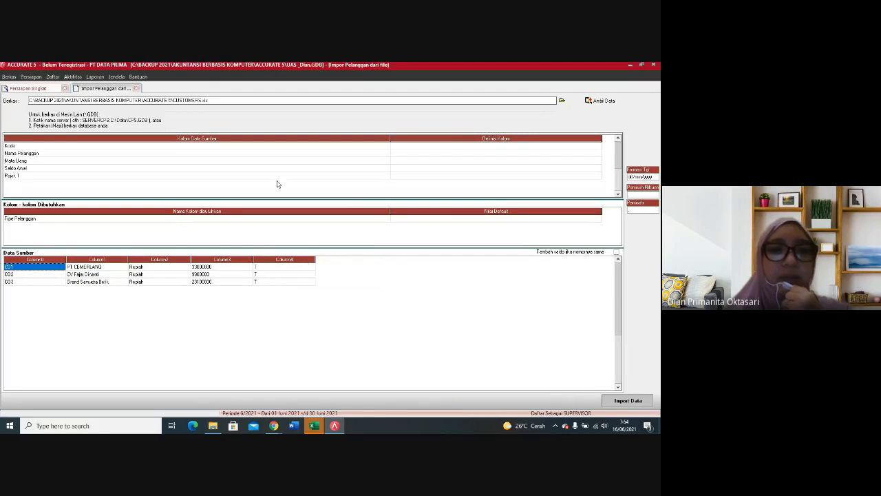
# Step: Map the source column Kode to No. Pelanggan and the source column Nama Pelanggan to Nama Pelanggan
pyautogui.click(597, 146)
pyautogui.click(598, 146)
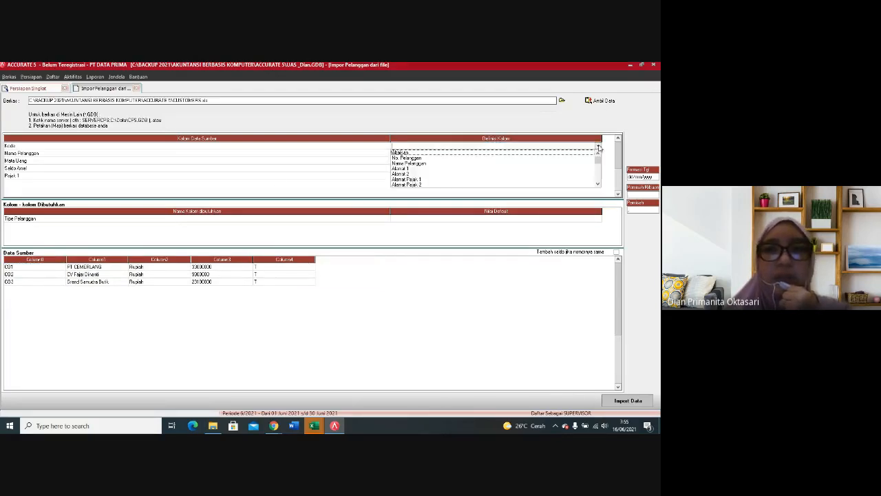
pyautogui.click(406, 159)
pyautogui.click(403, 153)
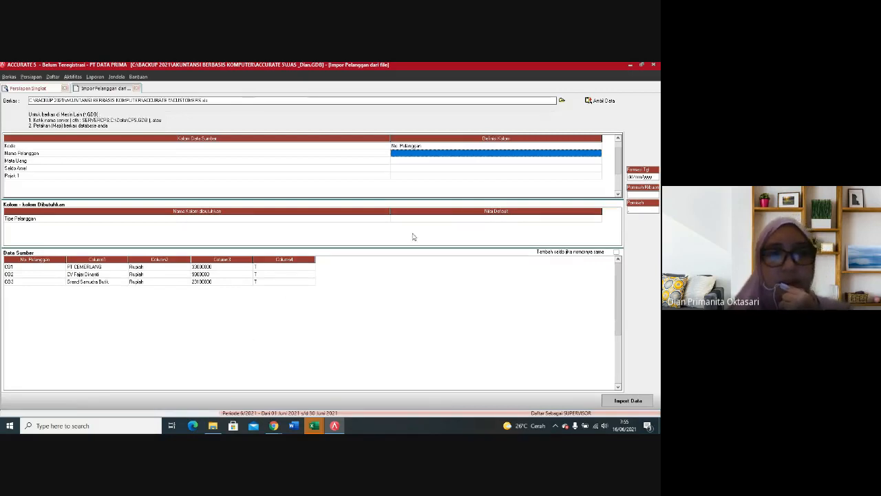
pyautogui.click(581, 153)
pyautogui.click(598, 153)
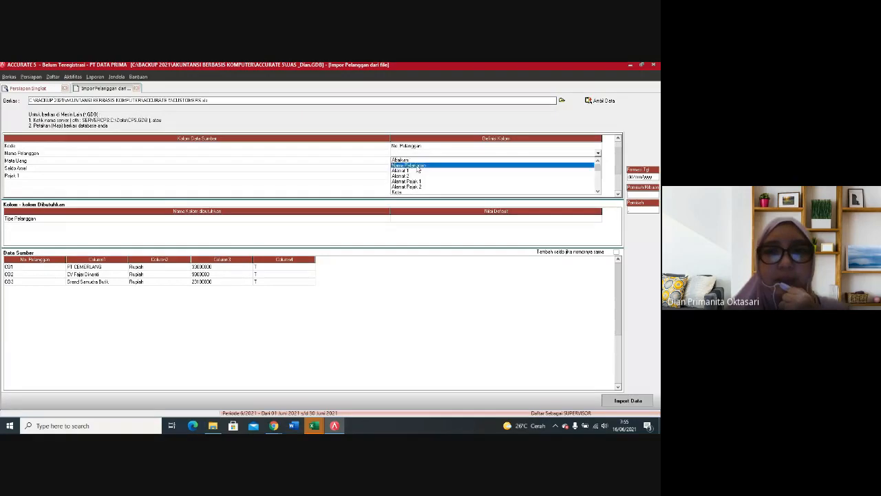
pyautogui.click(409, 166)
# Step: Map the source column Mata Uang to Mata Uang and define its source value Rupiah as Rupiah
pyautogui.click(587, 163)
pyautogui.click(599, 161)
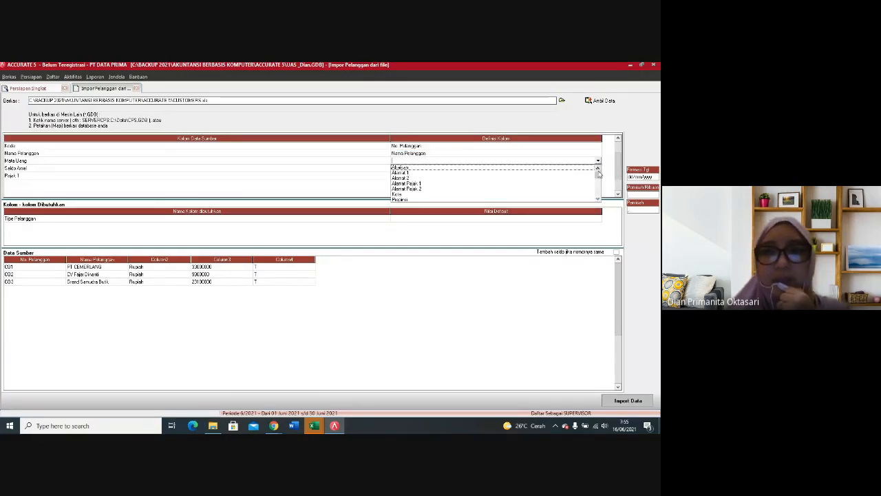
pyautogui.click(598, 199)
pyautogui.click(598, 198)
pyautogui.click(598, 199)
pyautogui.click(599, 198)
pyautogui.click(598, 199)
pyautogui.click(598, 198)
pyautogui.click(599, 198)
pyautogui.click(598, 198)
pyautogui.click(598, 198)
pyautogui.click(597, 199)
pyautogui.click(598, 199)
pyautogui.click(598, 199)
pyautogui.click(598, 199)
pyautogui.click(598, 199)
pyautogui.click(598, 199)
pyautogui.click(598, 199)
pyautogui.click(598, 199)
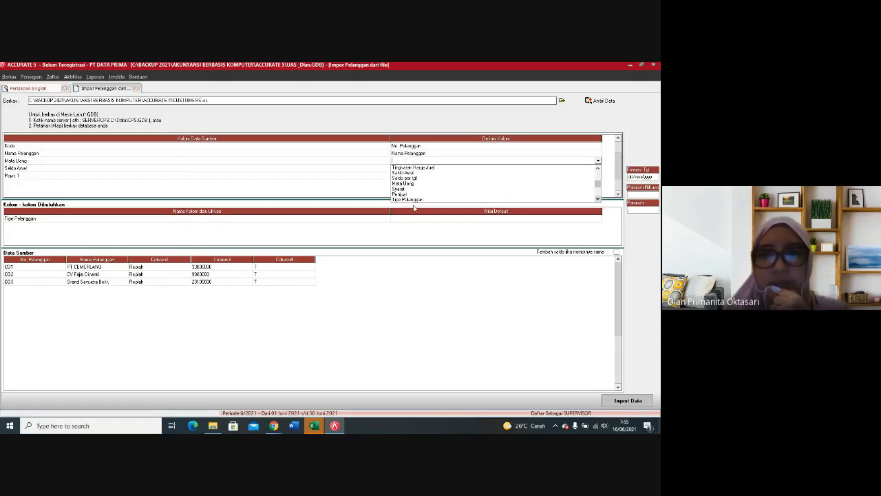
pyautogui.click(403, 183)
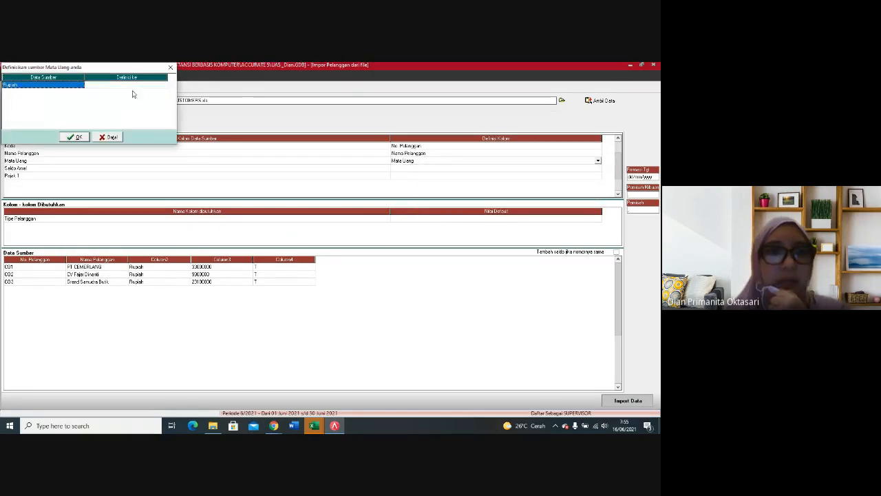
pyautogui.click(143, 85)
pyautogui.click(164, 86)
pyautogui.click(111, 100)
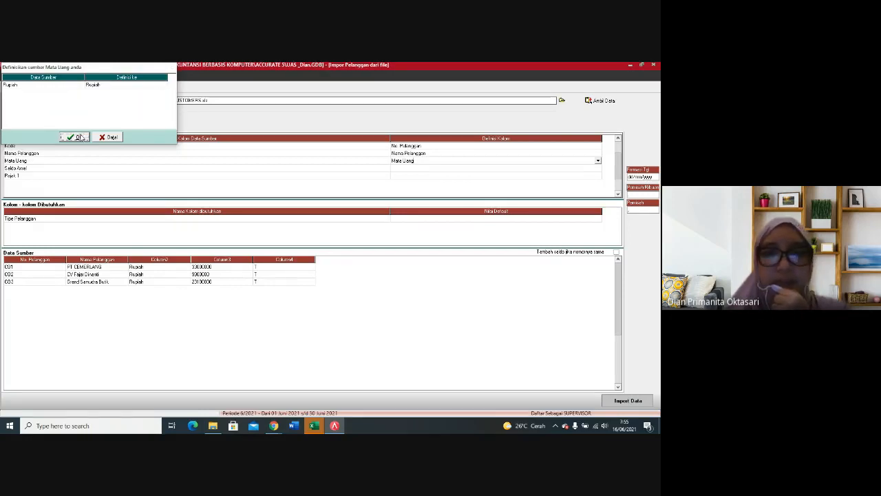
pyautogui.click(76, 137)
# Step: Map the source column Saldo Awal to the Saldo Awal field of the customer import
pyautogui.click(571, 169)
pyautogui.click(598, 169)
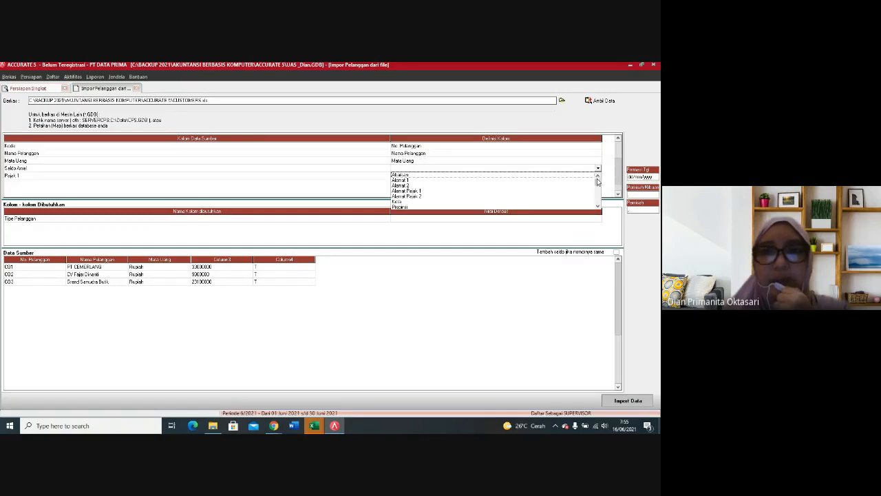
pyautogui.click(598, 206)
pyautogui.click(598, 206)
pyautogui.click(598, 206)
pyautogui.click(598, 206)
pyautogui.click(598, 206)
pyautogui.click(597, 206)
pyautogui.click(597, 205)
pyautogui.click(597, 206)
pyautogui.click(598, 205)
pyautogui.click(598, 206)
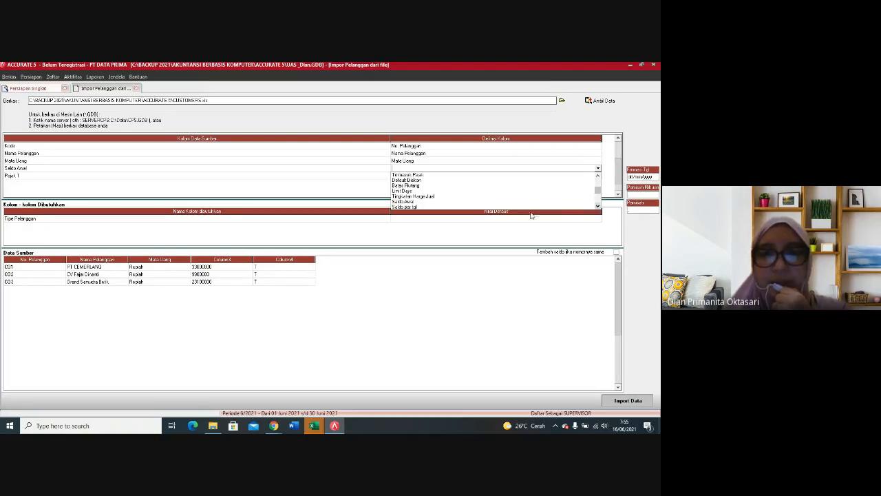
pyautogui.click(408, 201)
# Step: Map the source column Pajak 1 to Pajak pertama and match its source value T to the PPN tax
pyautogui.click(425, 177)
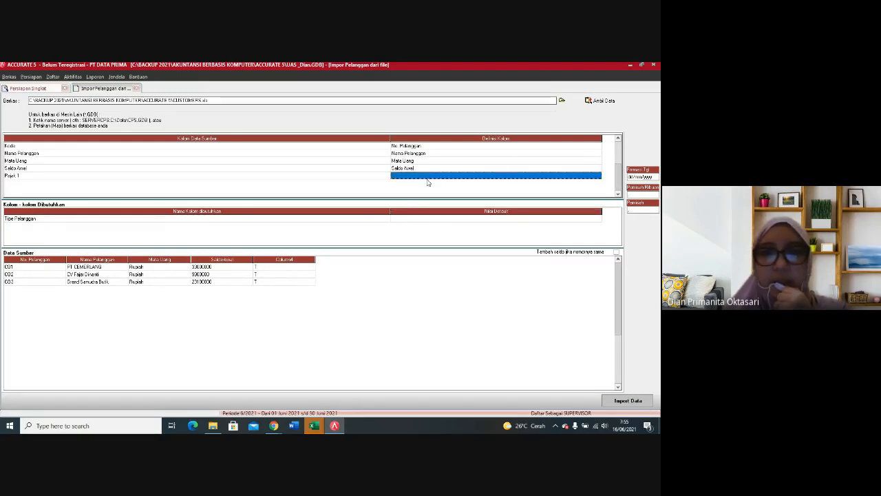
pyautogui.click(598, 177)
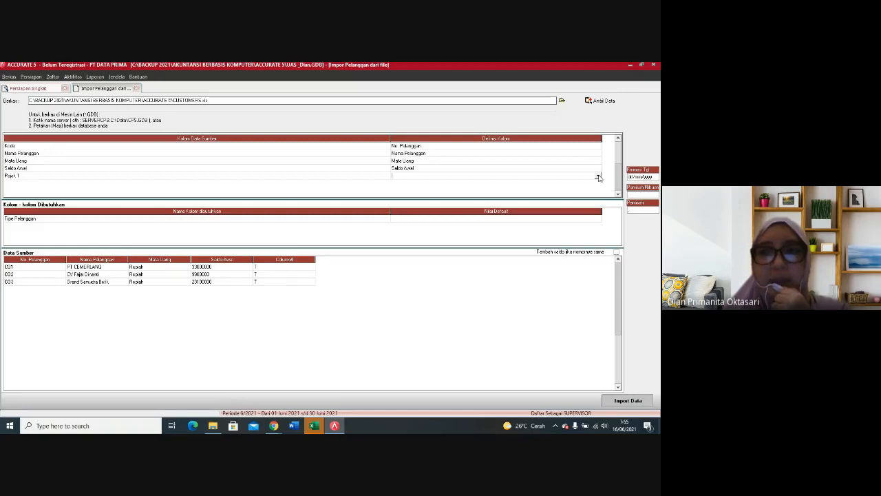
pyautogui.click(598, 177)
pyautogui.click(598, 193)
pyautogui.click(599, 213)
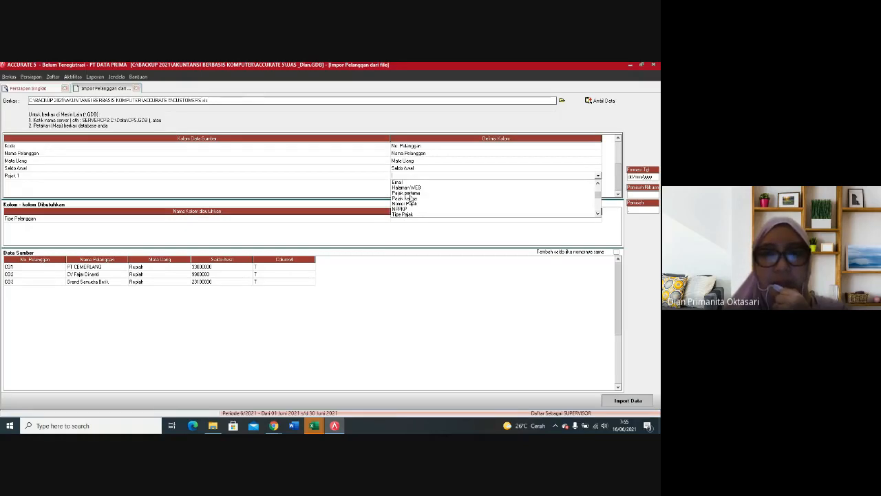
pyautogui.click(411, 198)
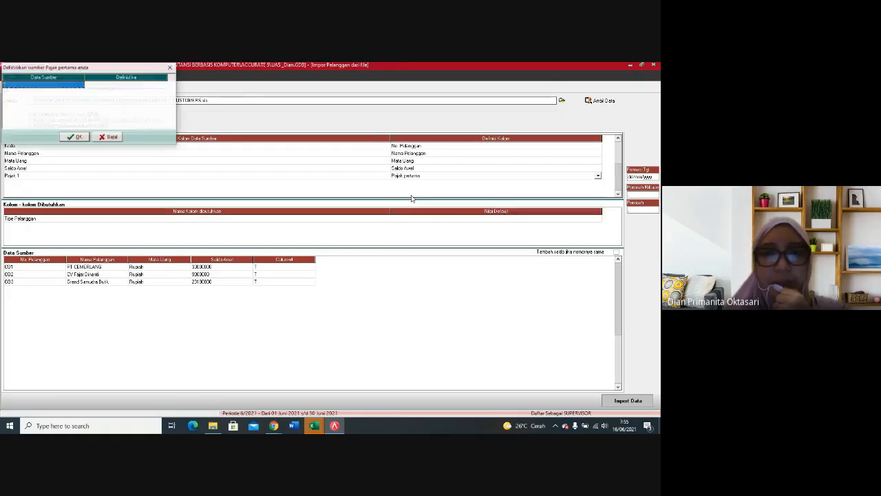
pyautogui.click(109, 86)
pyautogui.click(151, 85)
pyautogui.click(164, 86)
pyautogui.click(142, 96)
pyautogui.click(84, 138)
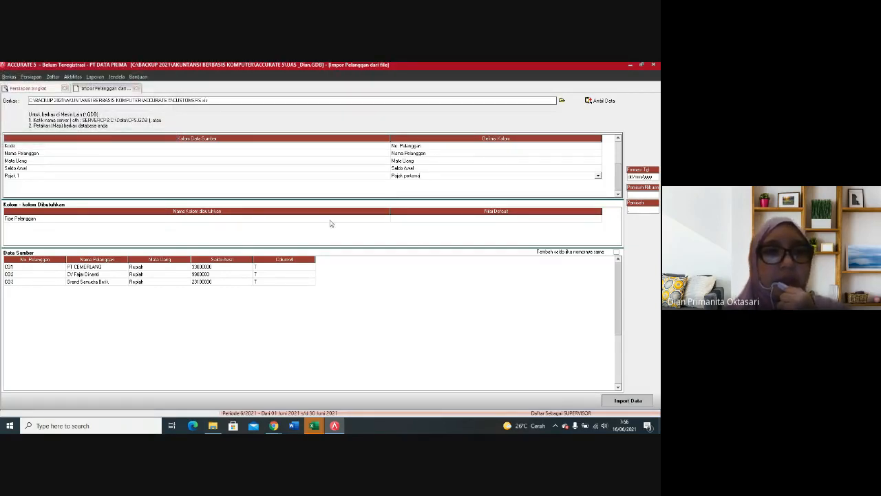
# Step: Import the customer data with Umum as the default Tipe Pelanggan, and advance to the Pemasok setup step
pyautogui.click(416, 220)
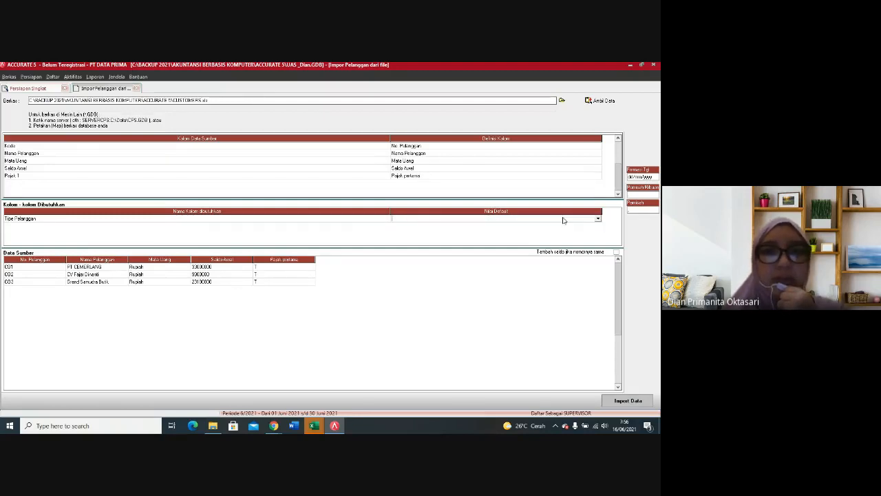
pyautogui.click(598, 221)
pyautogui.click(449, 228)
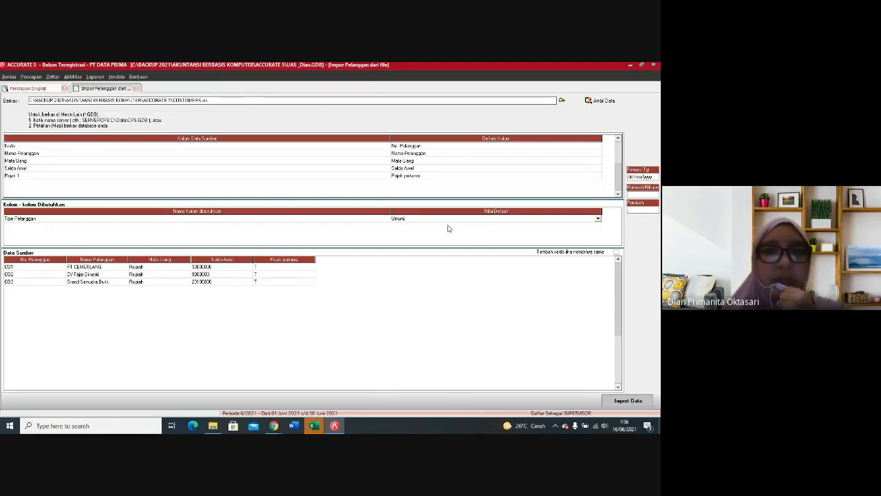
pyautogui.click(623, 401)
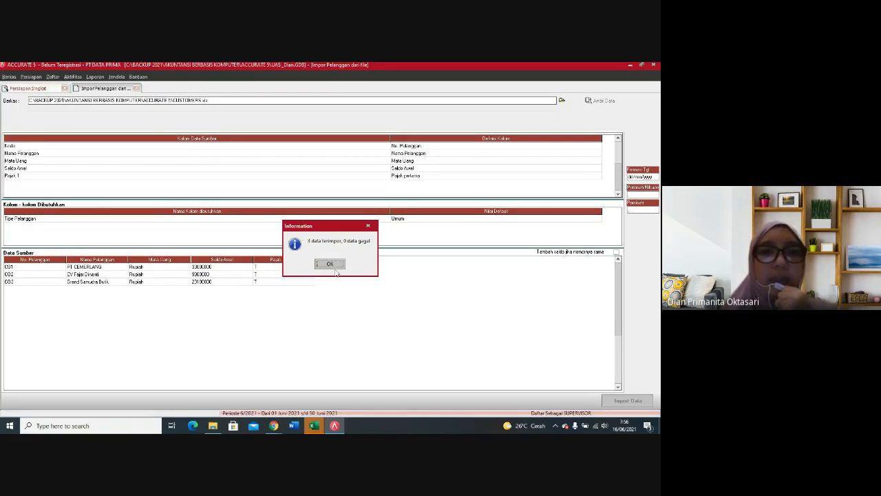
pyautogui.click(329, 263)
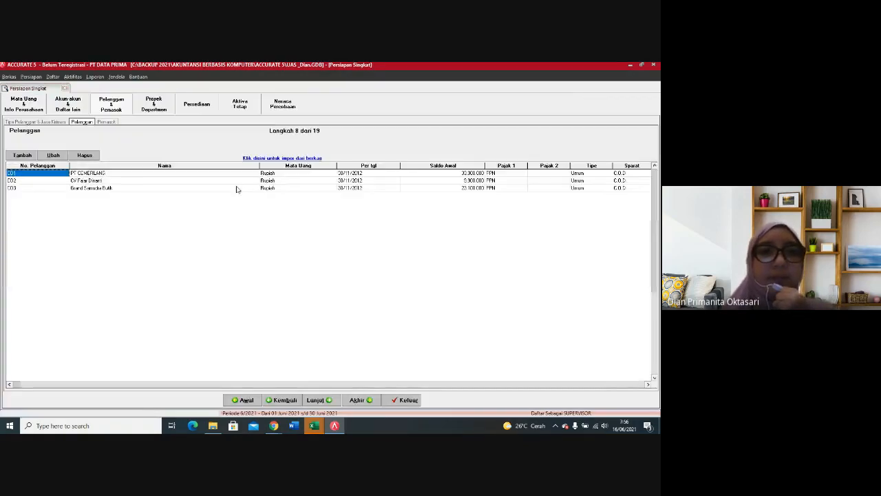
pyautogui.click(330, 399)
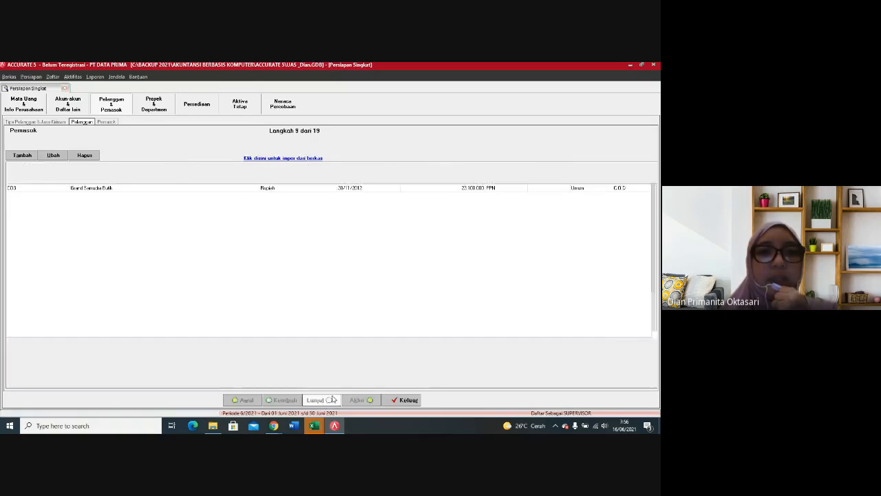
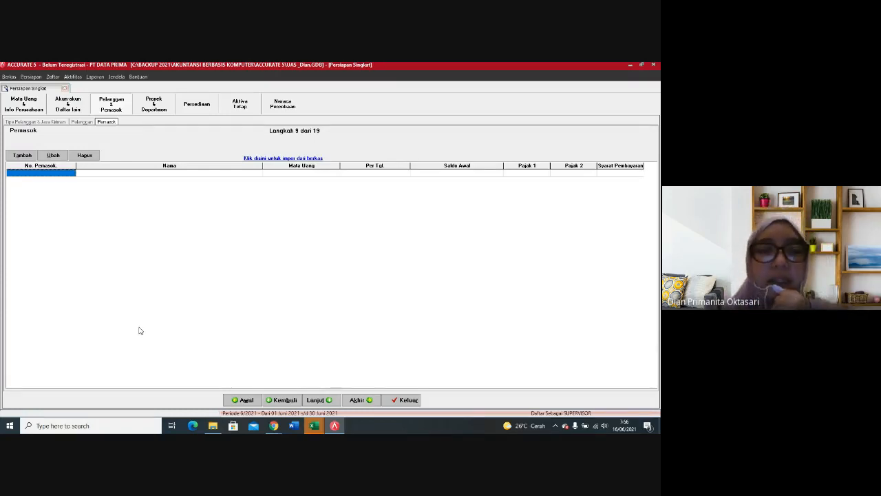
# Step: Start the supplier import from file and load the source data from the Excel file SUPPLIER
pyautogui.click(264, 157)
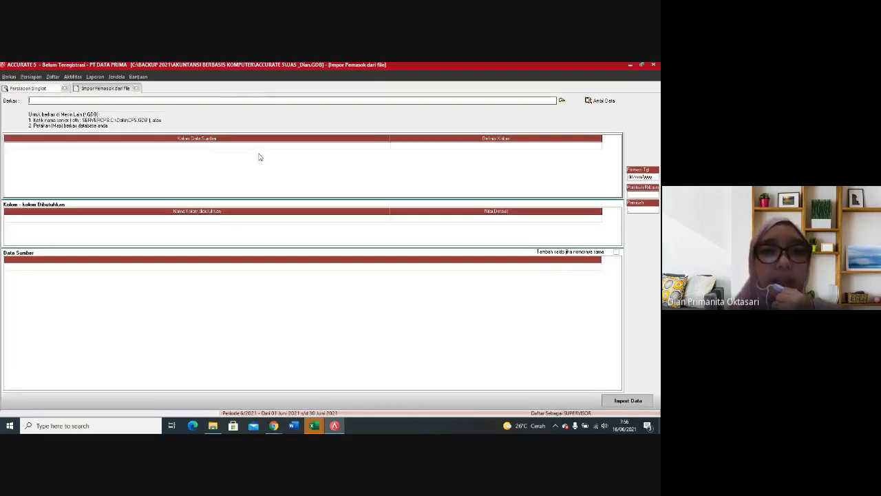
pyautogui.click(562, 101)
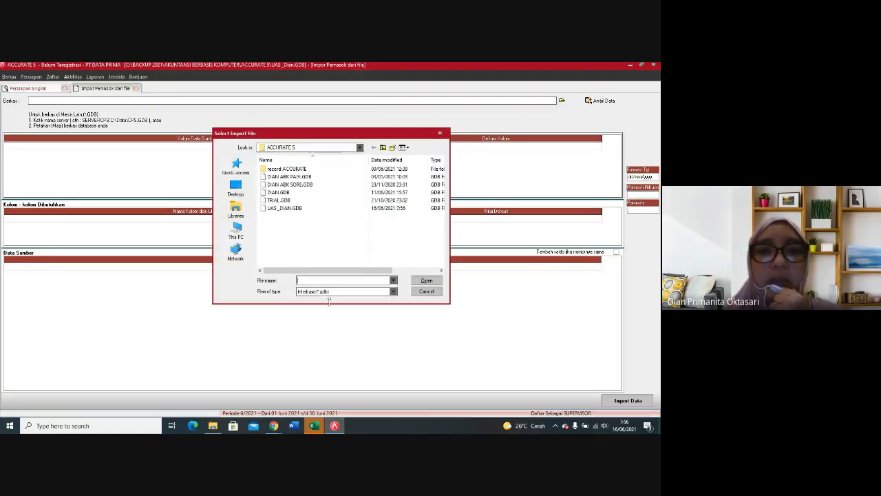
pyautogui.click(324, 291)
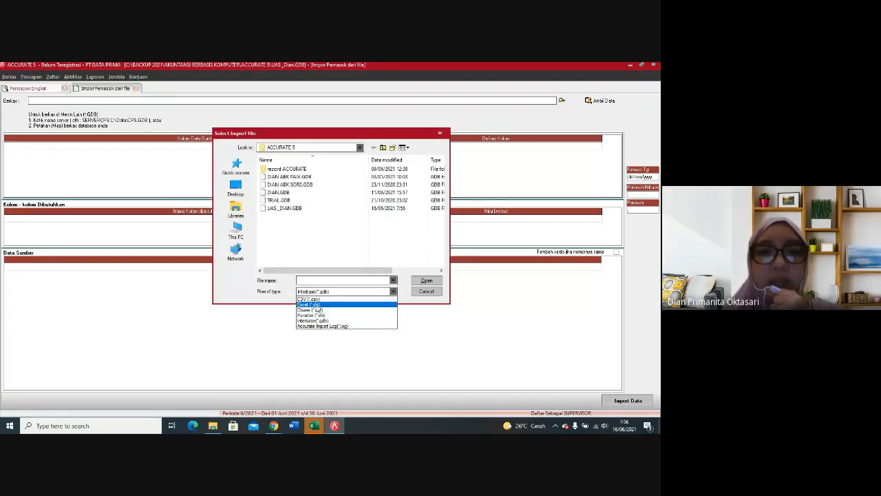
pyautogui.click(317, 306)
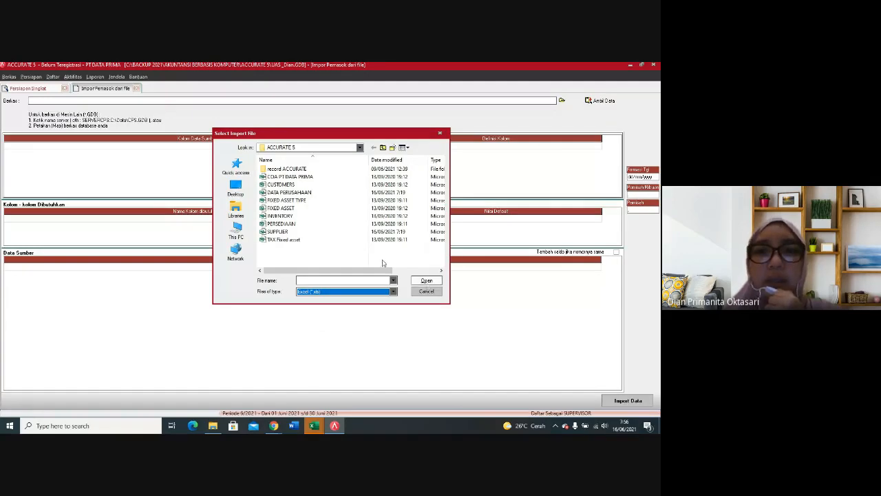
pyautogui.click(285, 232)
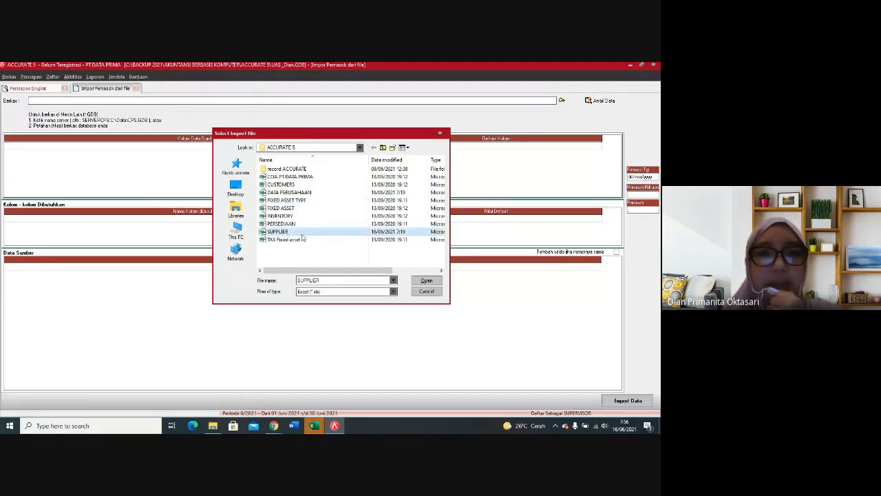
pyautogui.click(425, 282)
pyautogui.click(600, 100)
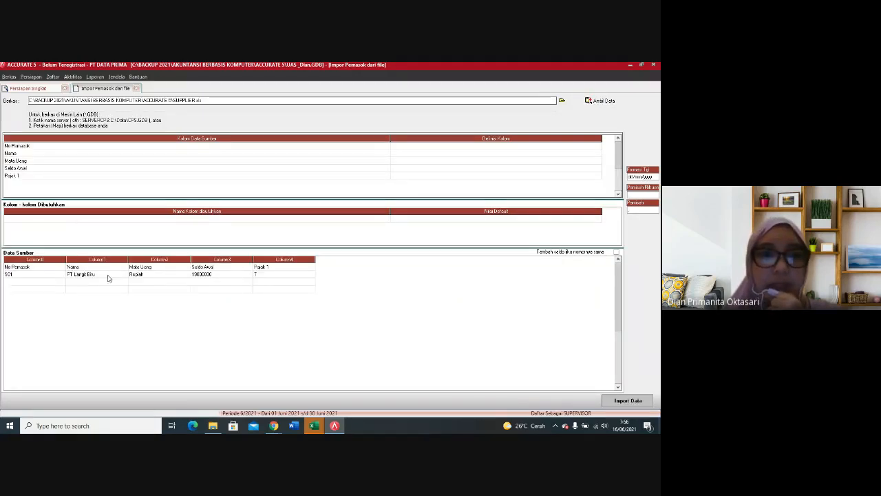
# Step: Delete the empty rows and the No Pemasok header row from the supplier source data
pyautogui.rightClick(20, 283)
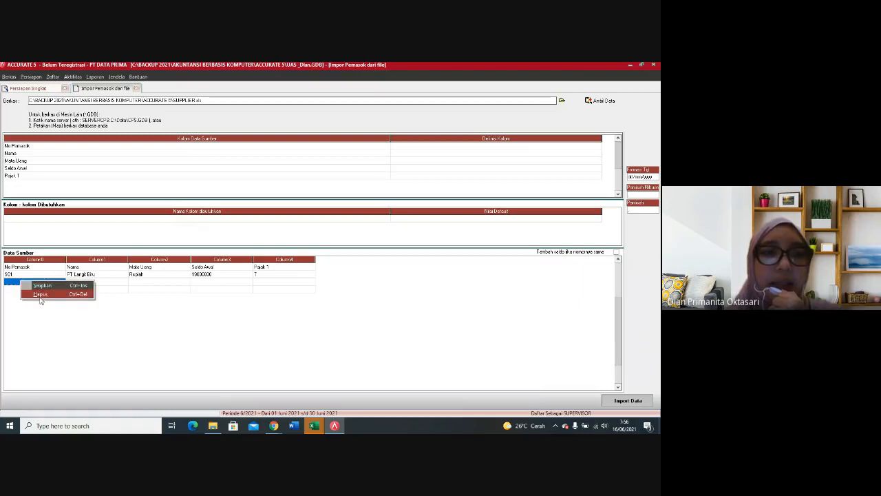
pyautogui.click(40, 297)
pyautogui.click(314, 264)
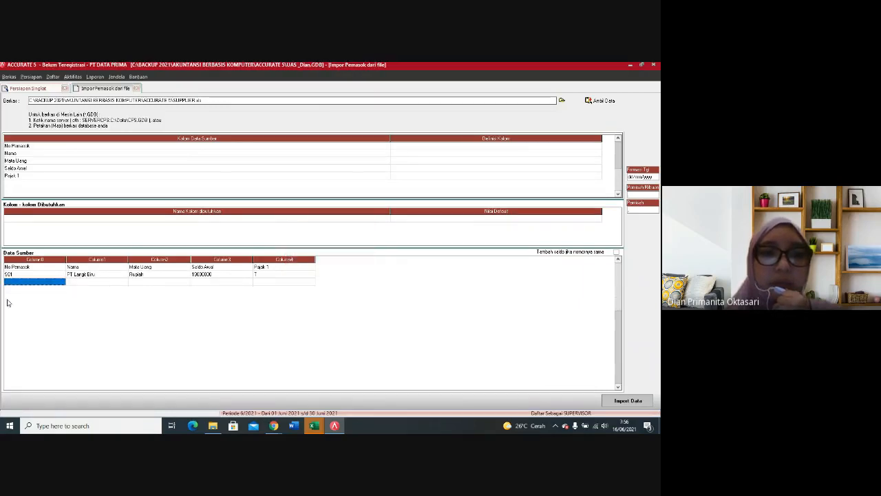
pyautogui.rightClick(24, 287)
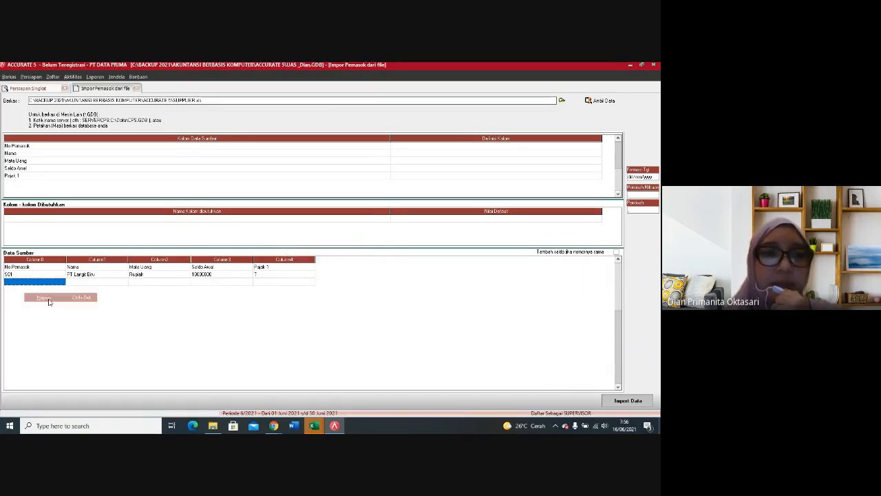
pyautogui.click(49, 298)
pyautogui.click(308, 269)
pyautogui.rightClick(33, 268)
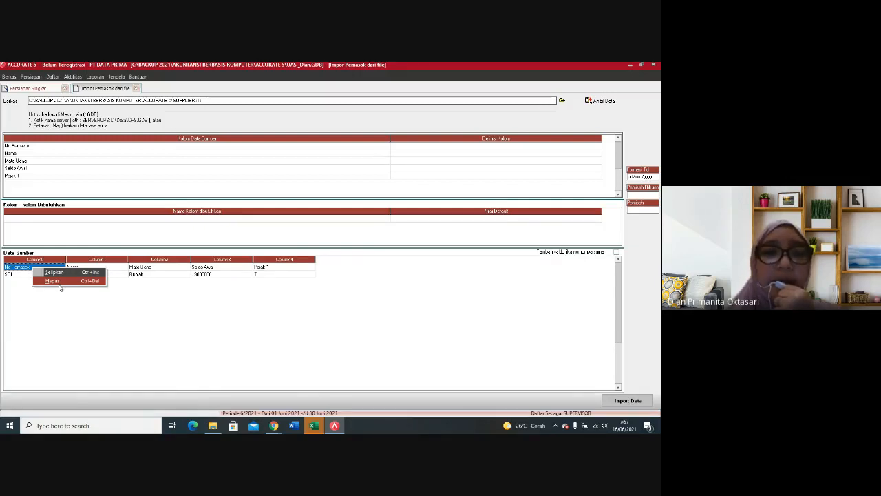
pyautogui.click(58, 283)
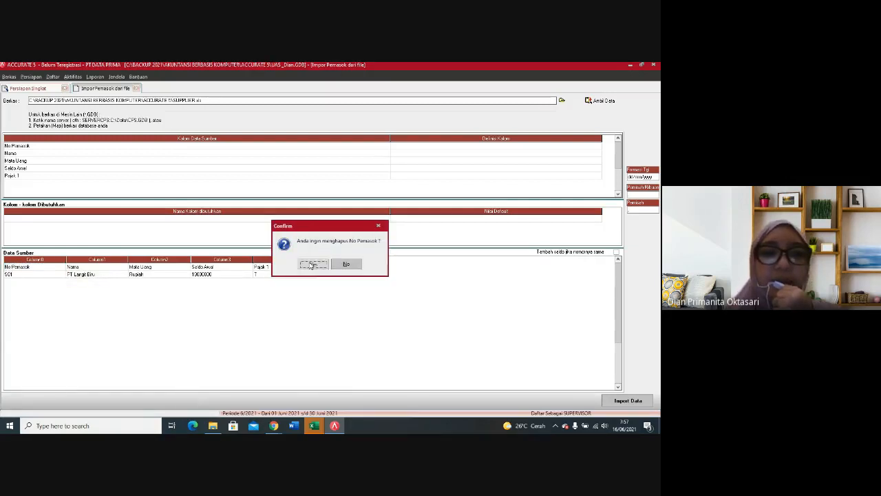
pyautogui.click(312, 264)
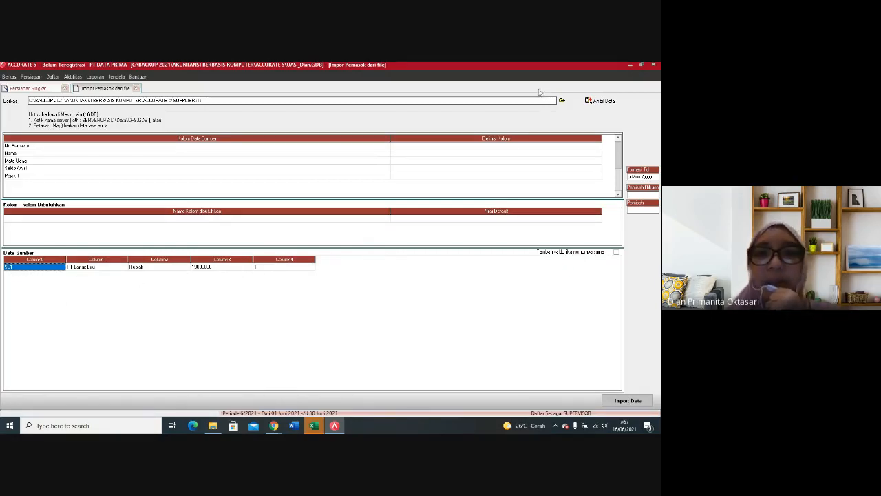
# Step: Map the source column No Pemasok to No Pemasok and the source column Nama to Nama Pemasok
pyautogui.click(528, 147)
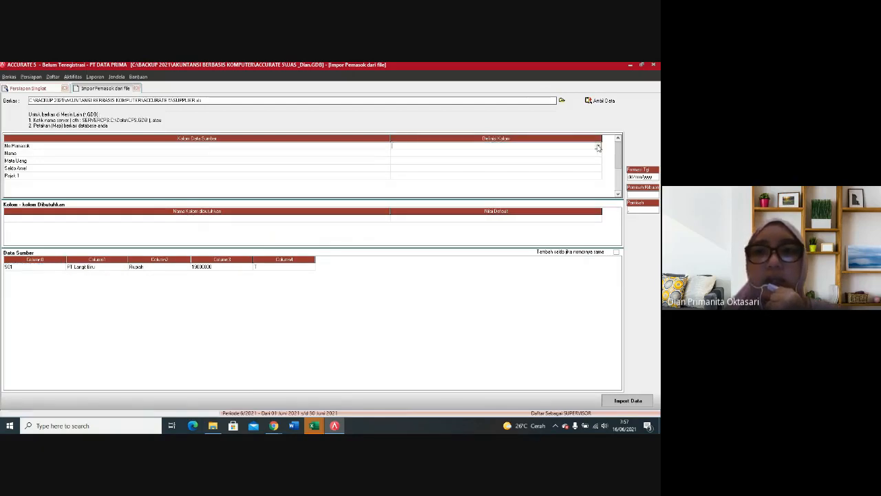
pyautogui.click(598, 146)
pyautogui.click(424, 159)
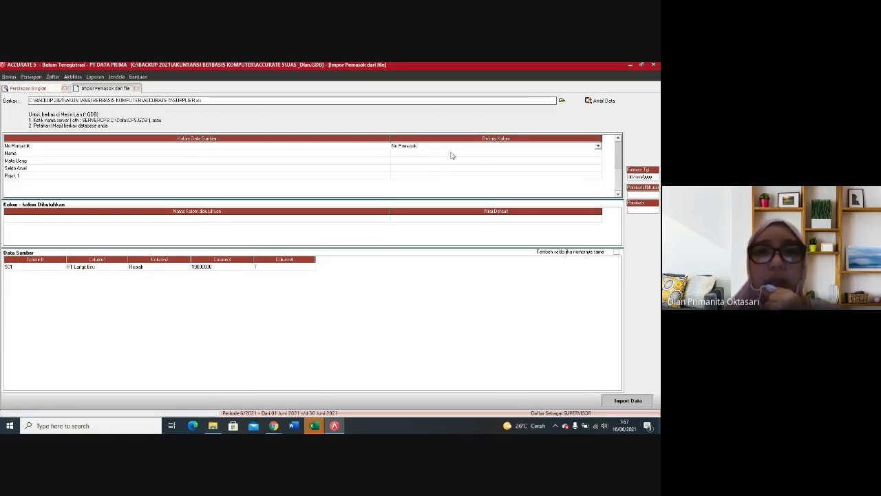
pyautogui.click(452, 154)
pyautogui.click(591, 156)
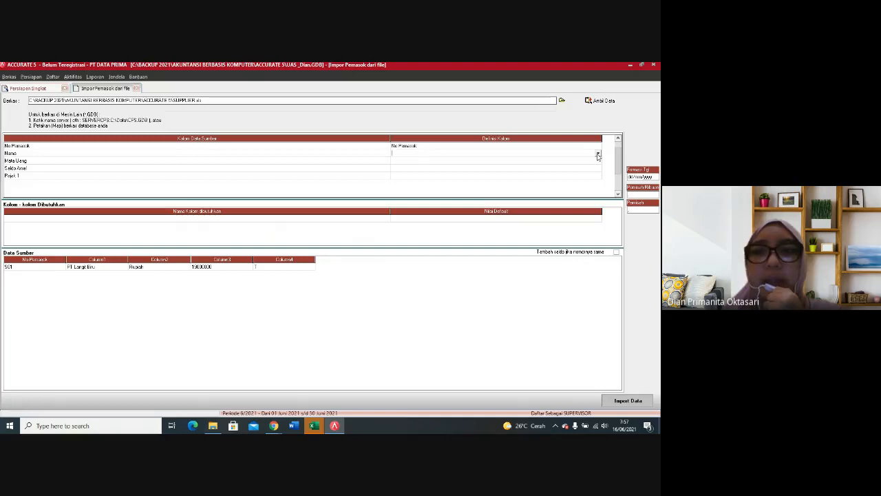
pyautogui.click(598, 155)
pyautogui.click(422, 166)
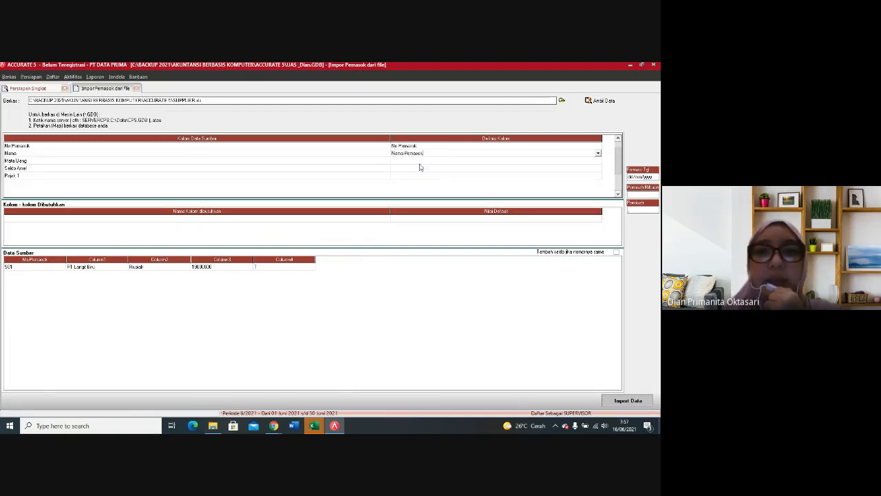
# Step: Map the source column Mata Uang to the Mata Uang field of the supplier import
pyautogui.click(472, 163)
pyautogui.click(590, 162)
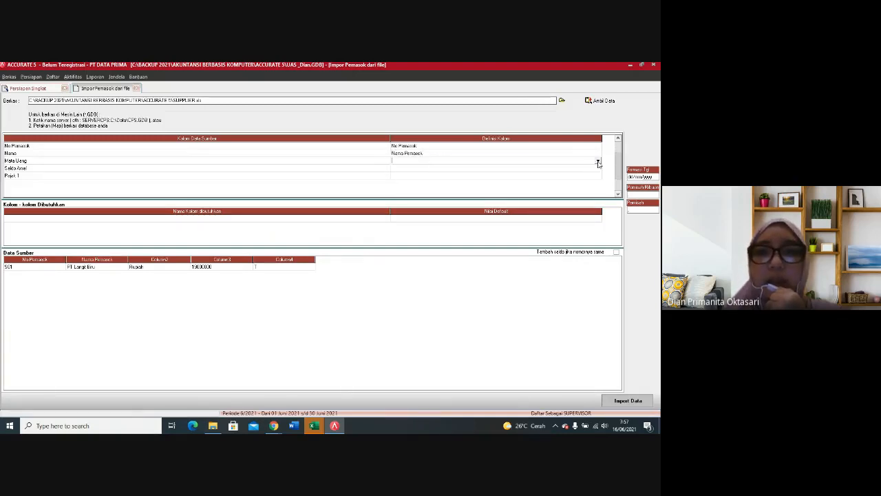
pyautogui.click(598, 162)
pyautogui.click(432, 193)
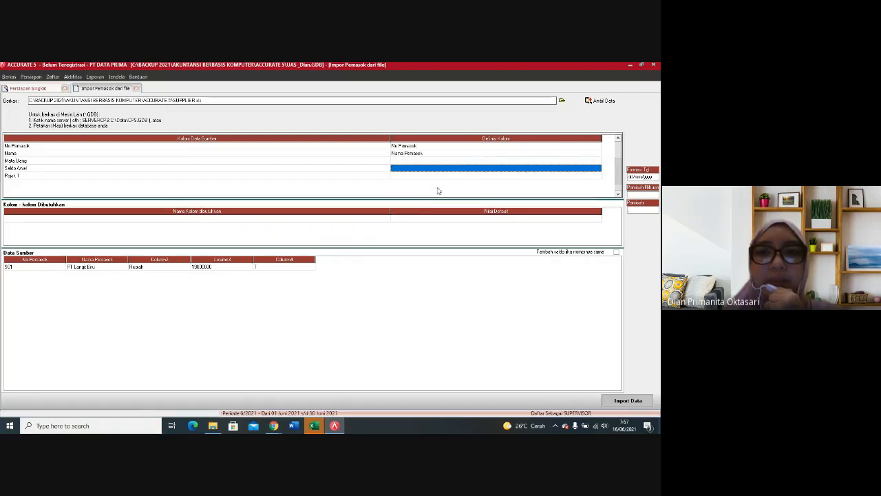
pyautogui.click(569, 161)
pyautogui.click(599, 163)
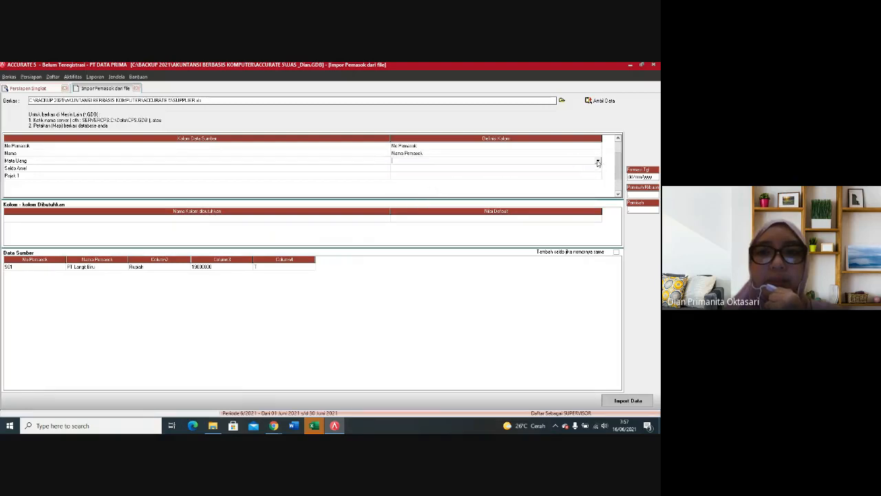
pyautogui.click(599, 163)
pyautogui.moveTo(598, 169); pyautogui.dragTo(597, 181)
pyautogui.click(412, 185)
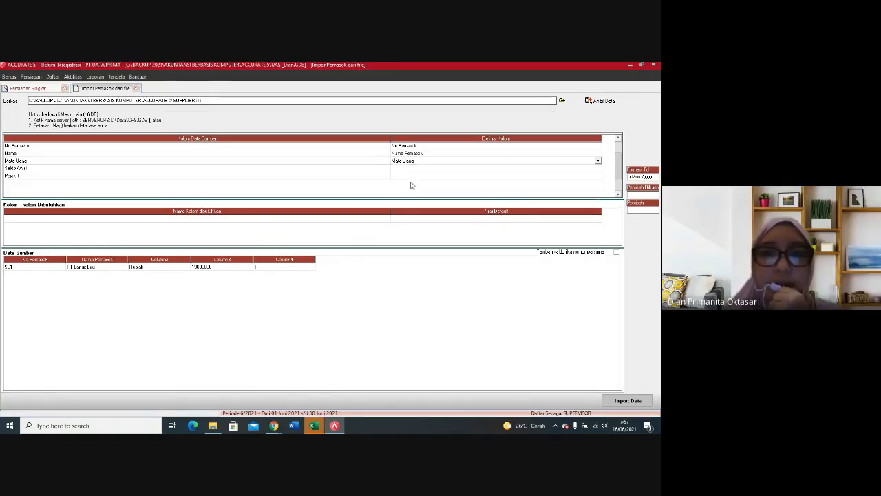
# Step: Define the supplier currency source value Rupiah as Rupiah and accept the definition
pyautogui.click(111, 84)
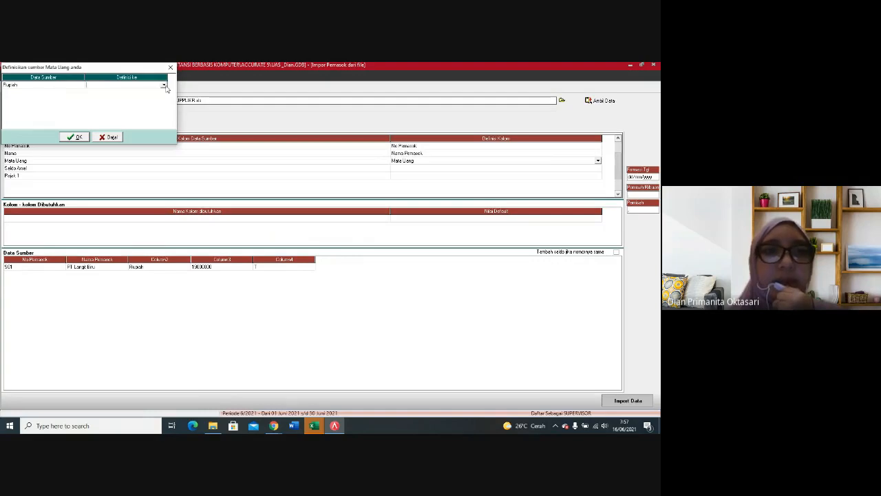
pyautogui.click(164, 86)
pyautogui.click(97, 90)
pyautogui.click(77, 138)
# Step: Map the source column Saldo Awal to the Saldo Awal field of the supplier import
pyautogui.click(590, 169)
pyautogui.click(597, 171)
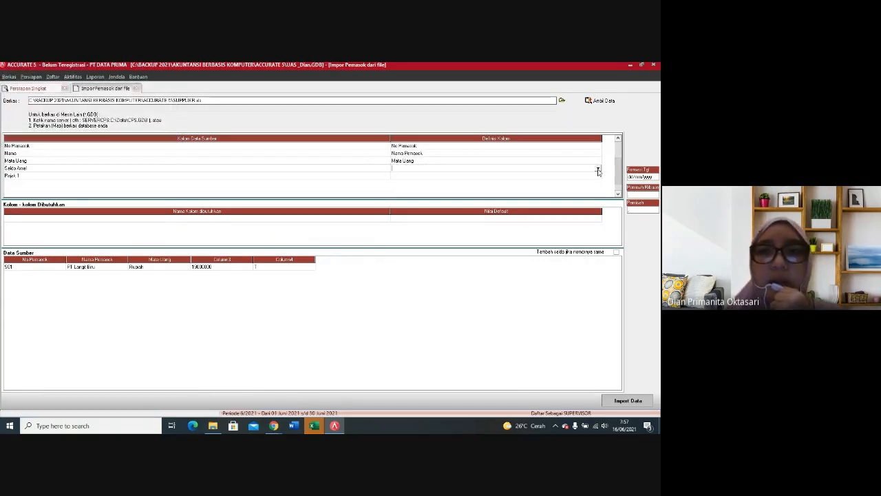
pyautogui.click(597, 170)
pyautogui.scroll(-1, 589, 199)
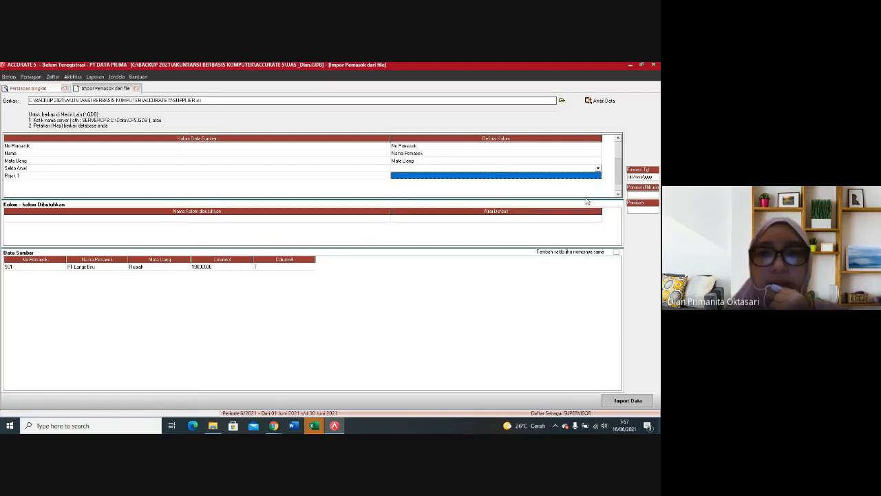
pyautogui.click(600, 170)
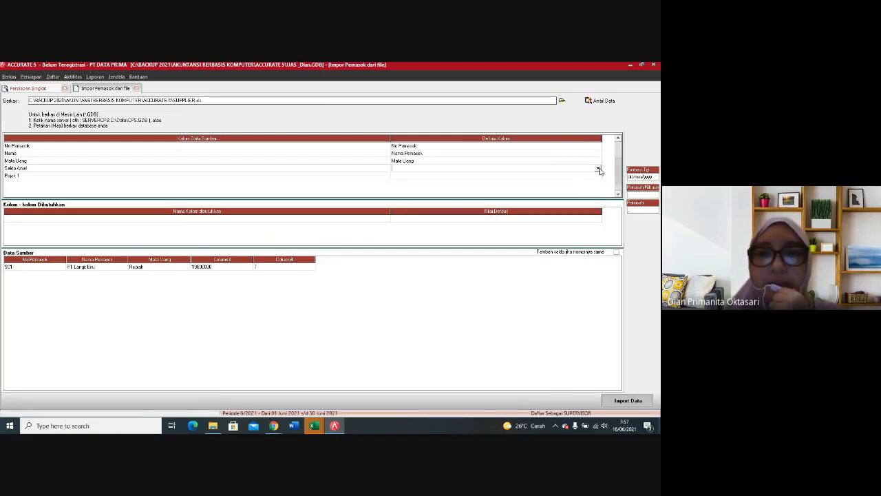
pyautogui.click(599, 170)
pyautogui.moveTo(599, 182); pyautogui.dragTo(602, 196)
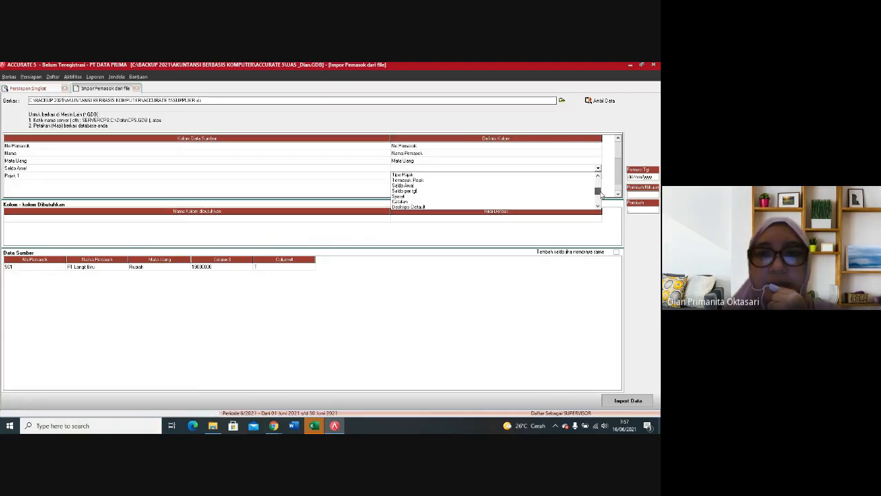
pyautogui.click(414, 185)
# Step: Map the supplier source column Pajak 1 to Pajak pertama and match its source value T to PPN
pyautogui.click(585, 177)
pyautogui.click(599, 177)
pyautogui.click(598, 176)
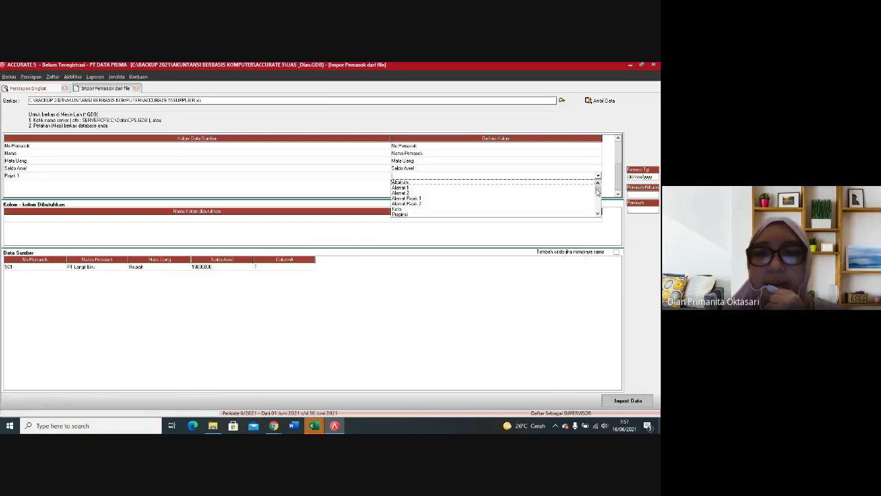
pyautogui.moveTo(597, 192); pyautogui.dragTo(599, 198)
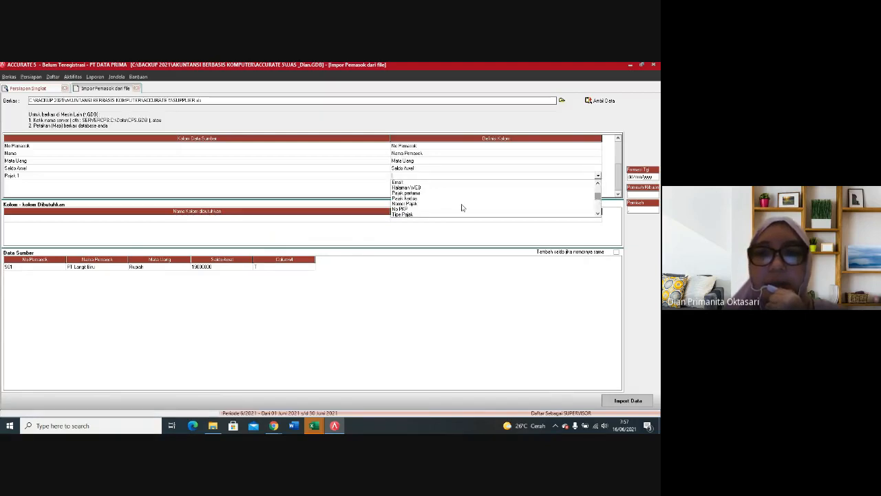
pyautogui.click(415, 193)
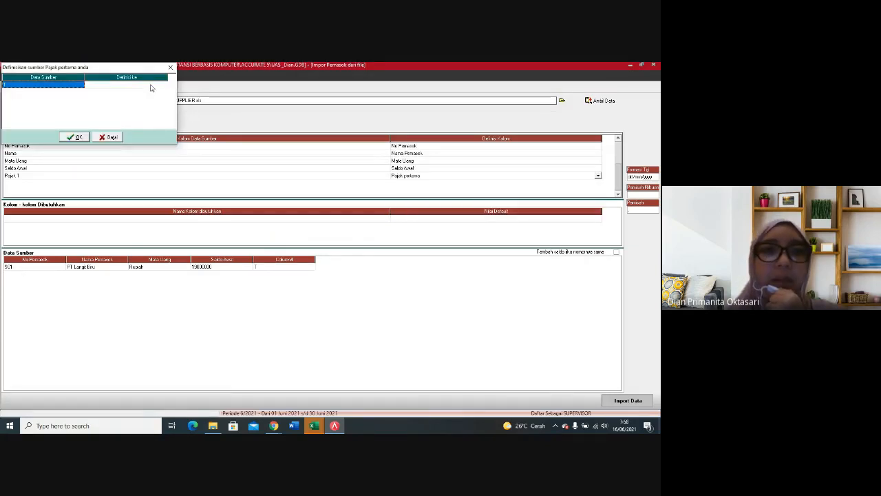
pyautogui.click(154, 86)
pyautogui.write('PPN')
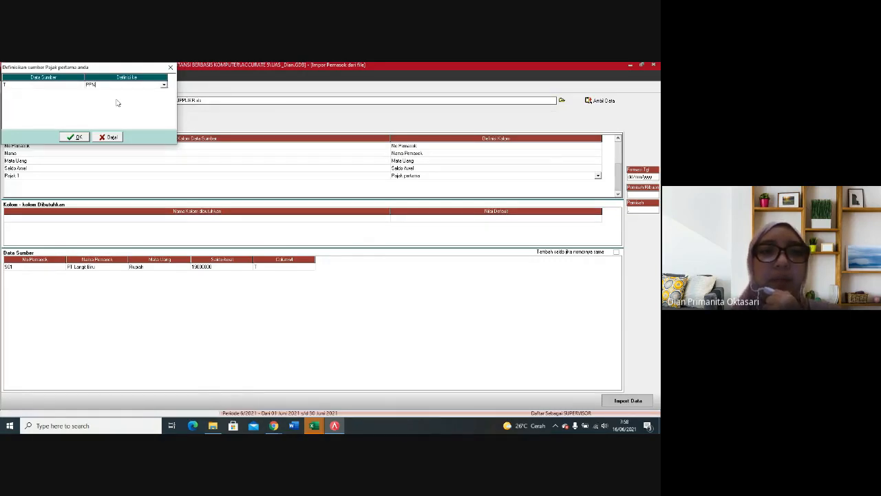
pyautogui.click(74, 139)
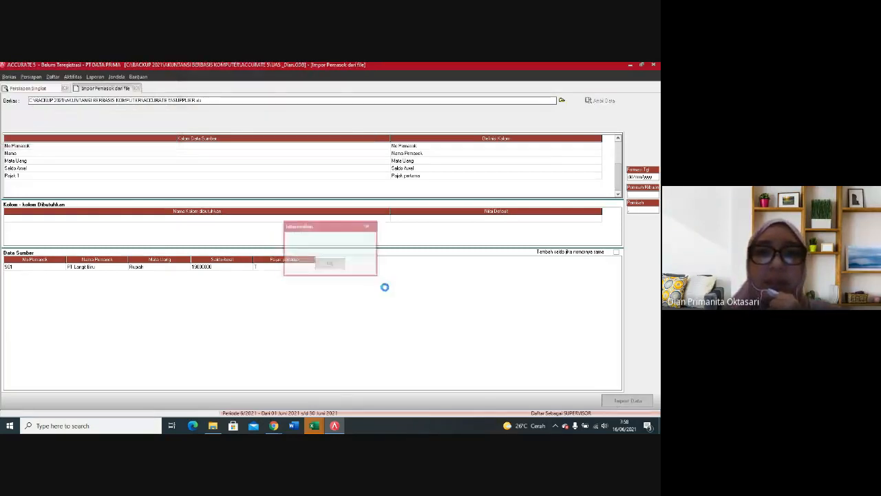
# Step: Complete the supplier data import and advance to the Proyek and Departemen setup step
pyautogui.click(330, 265)
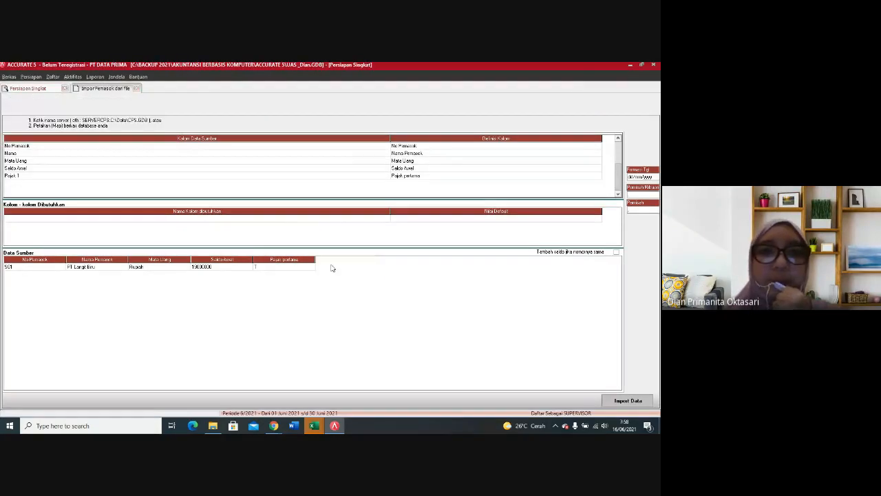
pyautogui.click(319, 399)
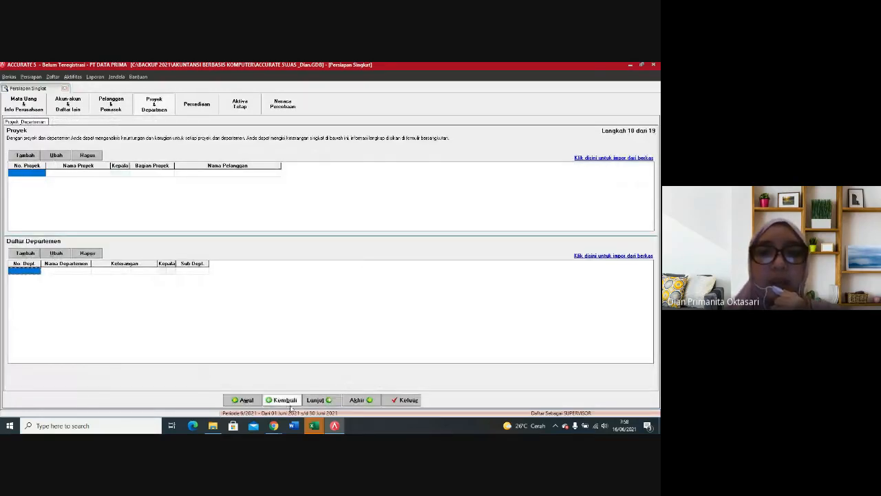
# Step: In the default item accounts step, assign Persediaan Barang Dagang to Persediaan and Penjualan to Penjualan
pyautogui.click(316, 400)
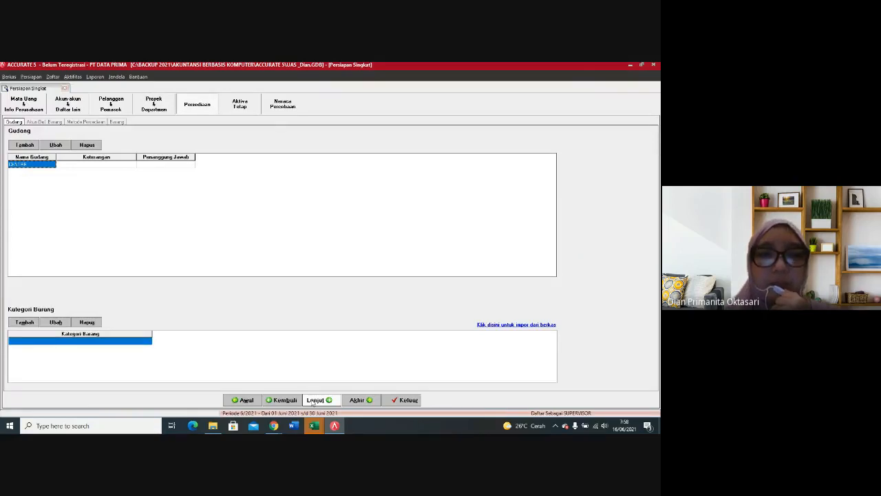
pyautogui.click(315, 401)
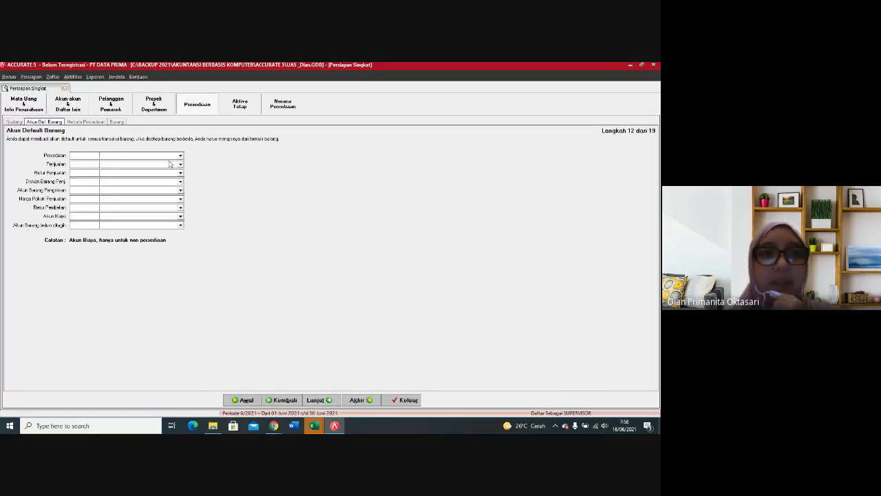
pyautogui.click(181, 155)
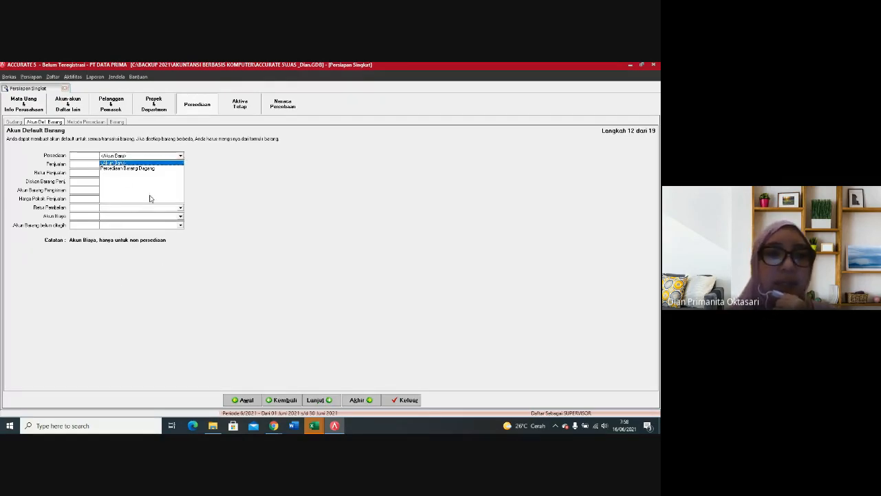
pyautogui.click(124, 168)
pyautogui.click(164, 164)
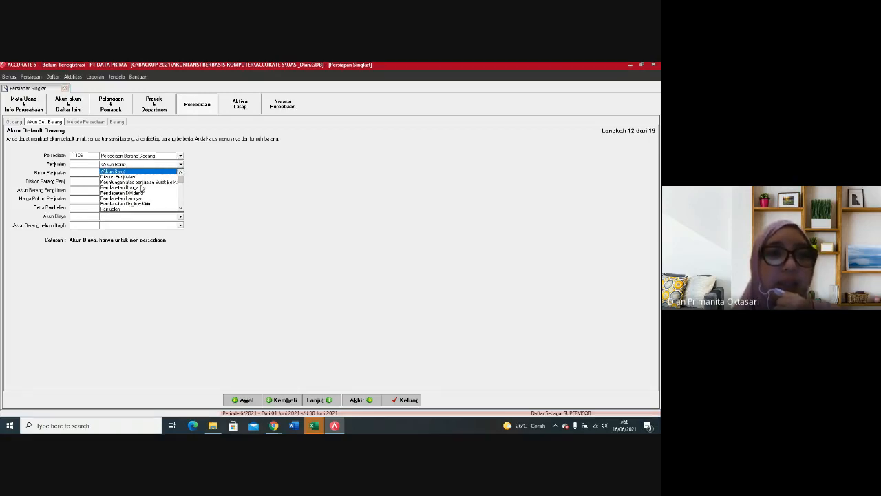
pyautogui.click(118, 205)
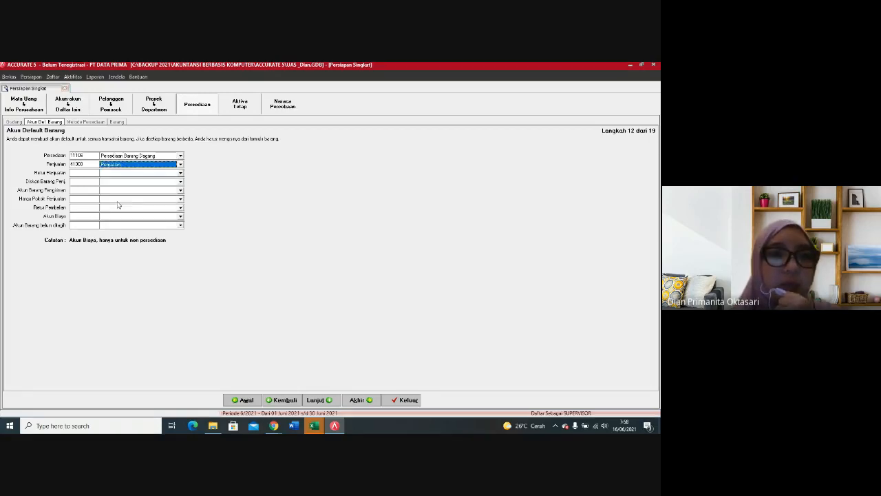
# Step: Assign the default account Retur Penjualan to Retur Penjualan and Diskon Penjualan to Diskon Barang Penj
pyautogui.click(165, 173)
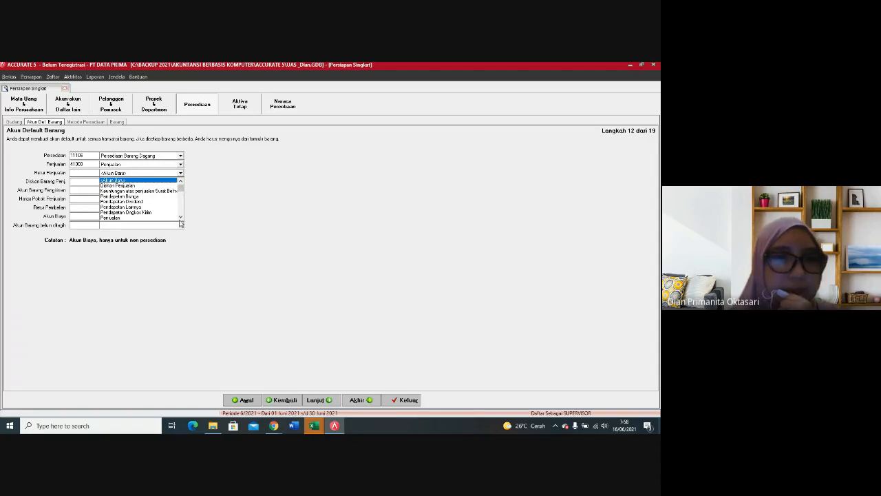
pyautogui.click(180, 218)
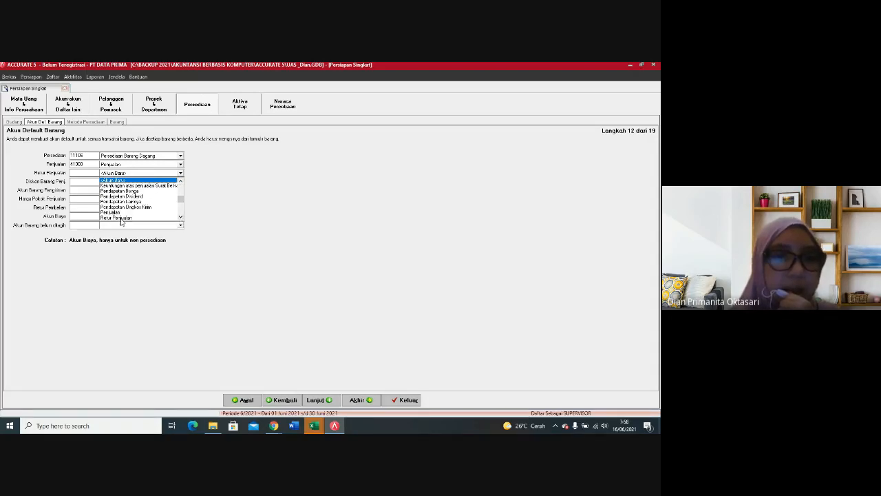
pyautogui.click(123, 218)
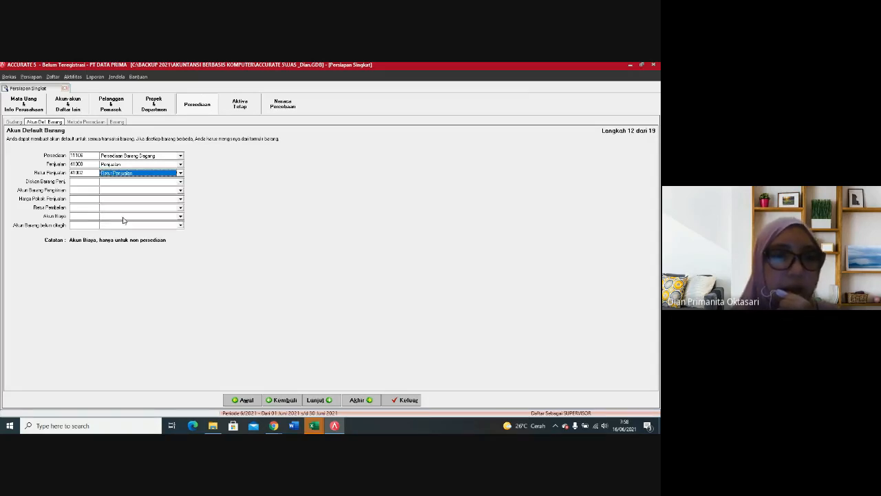
pyautogui.click(181, 184)
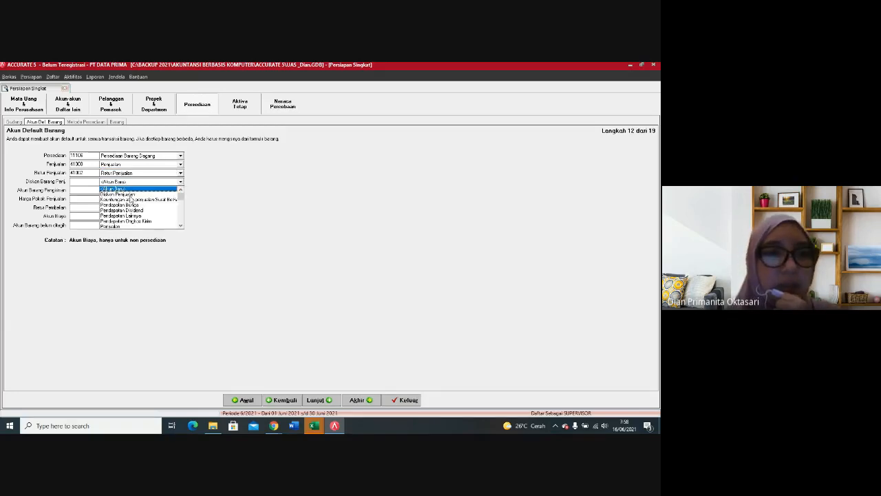
pyautogui.click(128, 195)
# Step: Assign Persediaan Barang Dagang to Akun Barang Pengiriman and Harga Pokok Penjualan to the cost of goods sold default
pyautogui.click(147, 191)
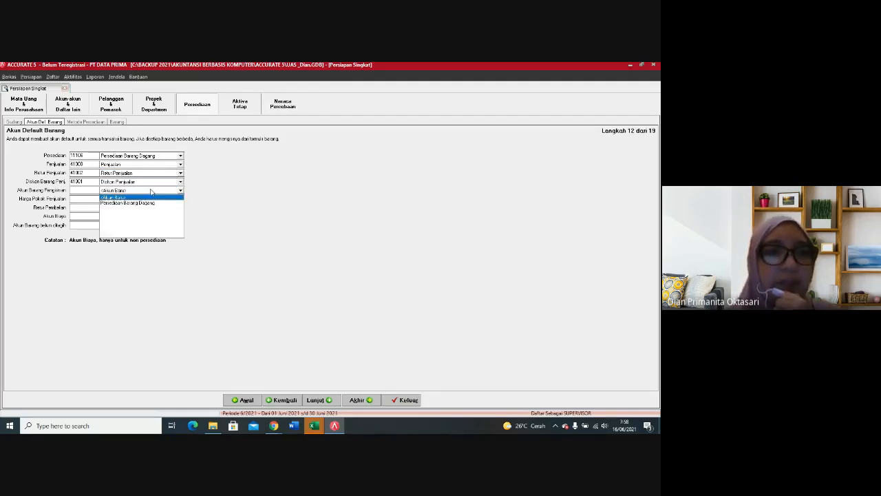
pyautogui.click(151, 204)
pyautogui.click(169, 200)
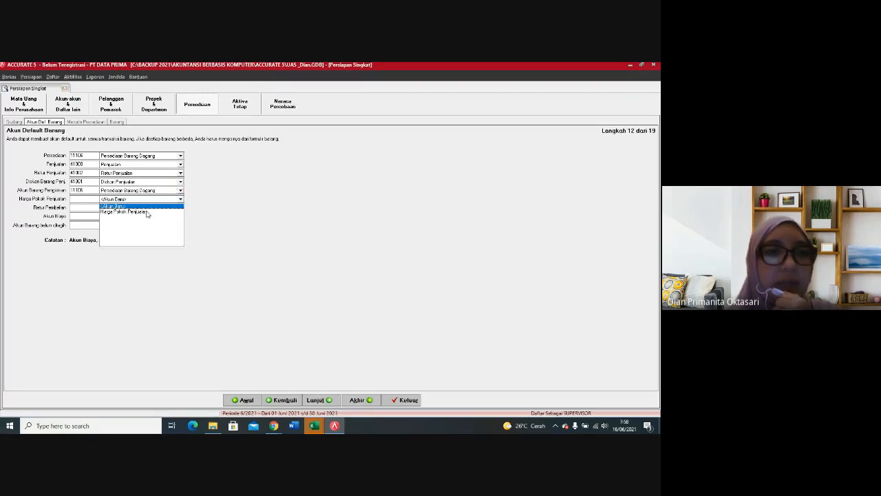
pyautogui.click(148, 211)
# Step: Assign Persediaan Barang Dagang to Retur Pembelian and Beban Lainnya to Akun Biaya in the default item accounts
pyautogui.click(170, 209)
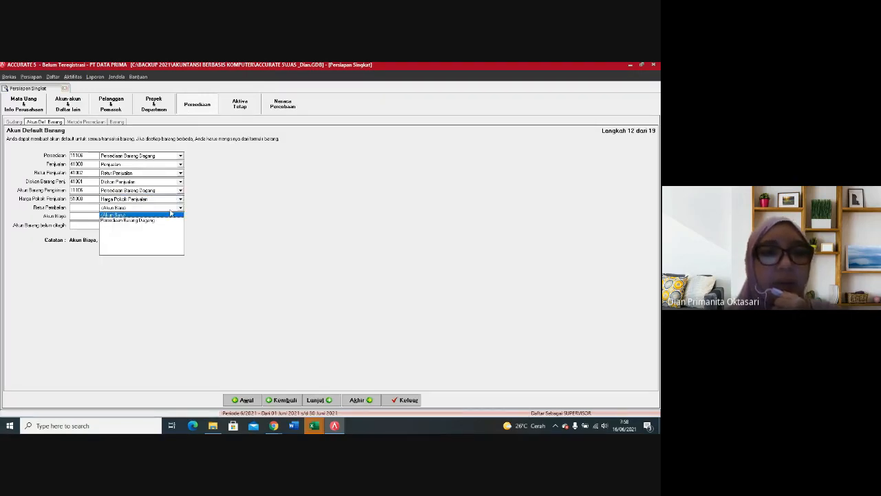
pyautogui.click(152, 222)
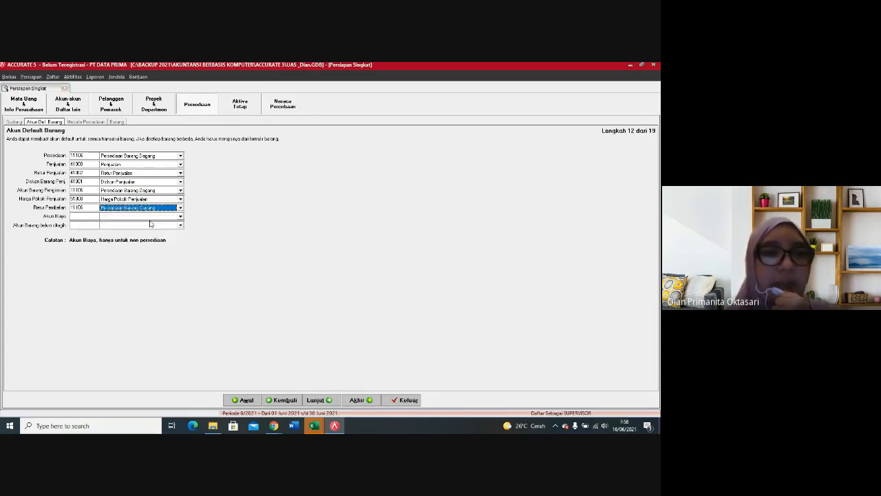
pyautogui.click(175, 217)
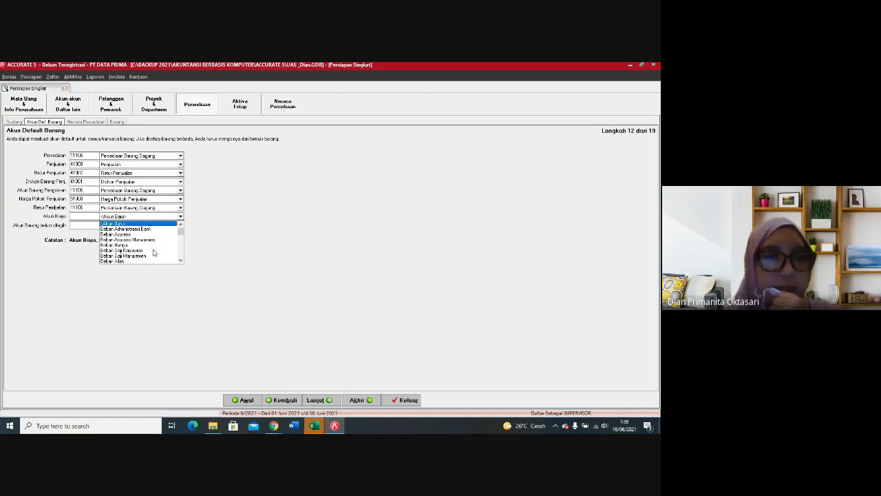
pyautogui.click(180, 261)
pyautogui.click(181, 261)
pyautogui.click(181, 261)
pyautogui.click(181, 261)
pyautogui.click(181, 261)
pyautogui.click(130, 257)
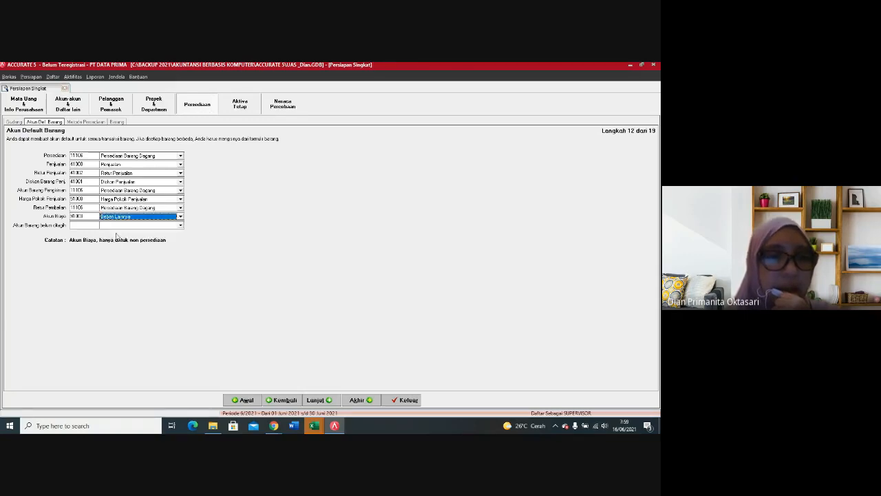
# Step: Assign Hutang Aksesoris to Akun Barang belum ditagih and accept the Rata-rata cost method, advancing to the Barang step
pyautogui.click(180, 226)
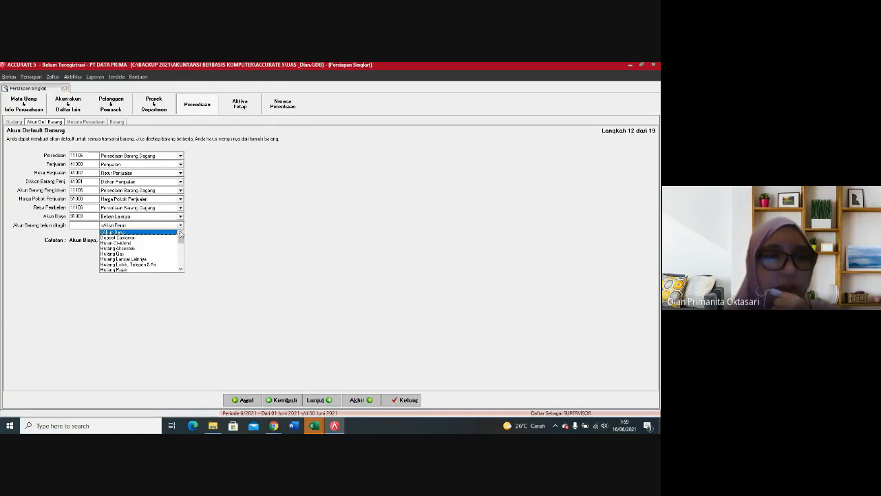
pyautogui.click(134, 249)
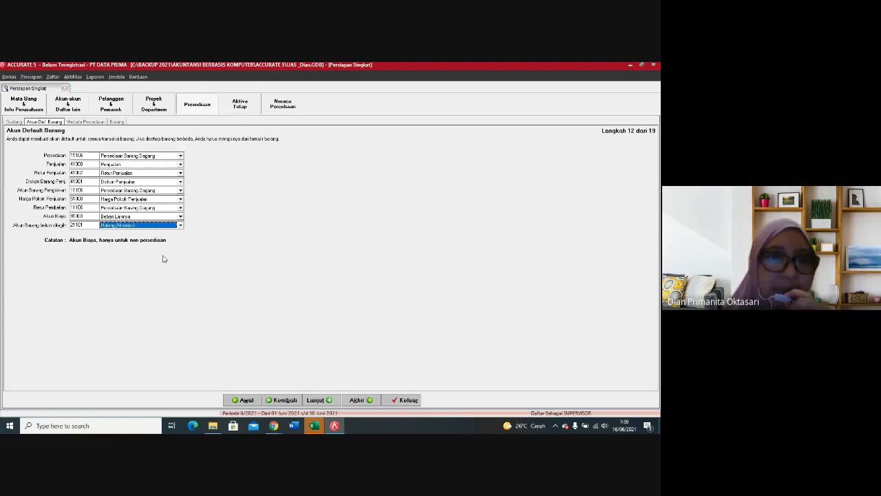
pyautogui.click(328, 401)
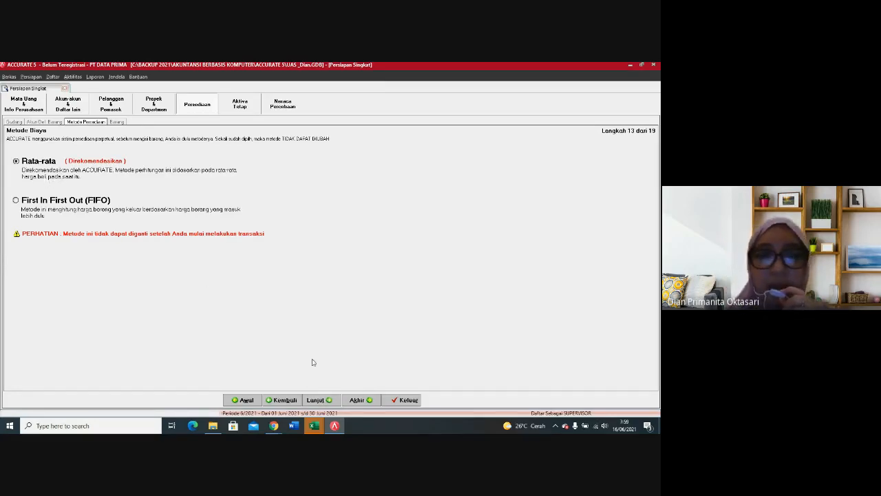
pyautogui.click(335, 402)
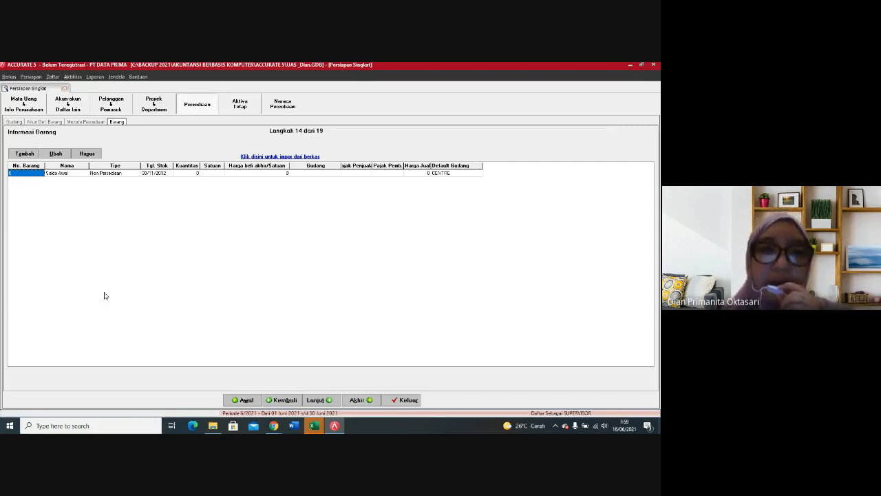
# Step: Start the item import from file and load the source data of the Excel (*.xls) file INVENTORY
pyautogui.click(261, 157)
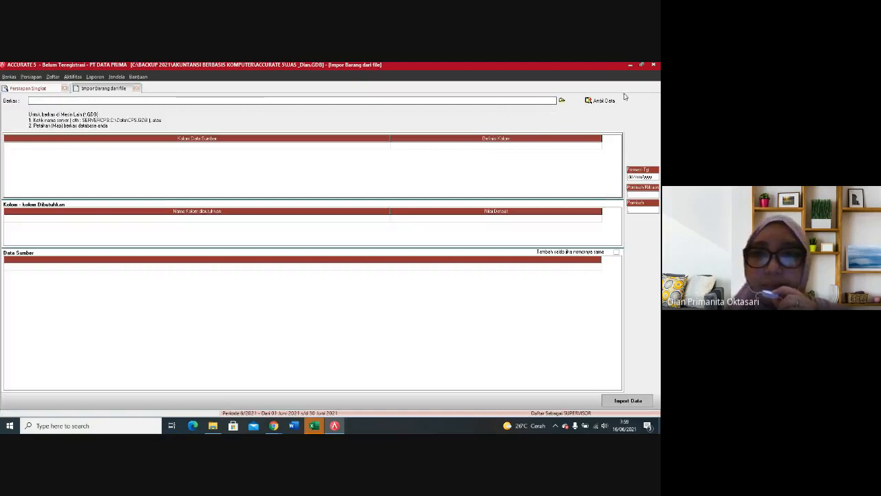
pyautogui.click(562, 101)
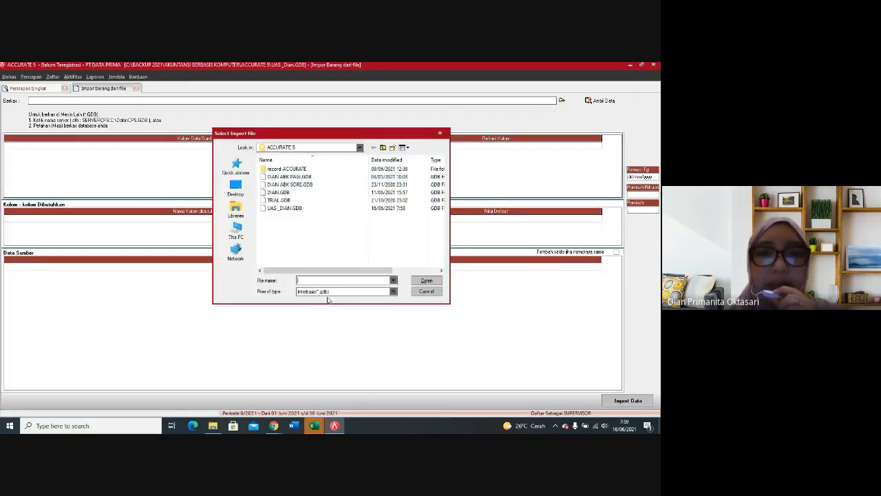
pyautogui.click(327, 292)
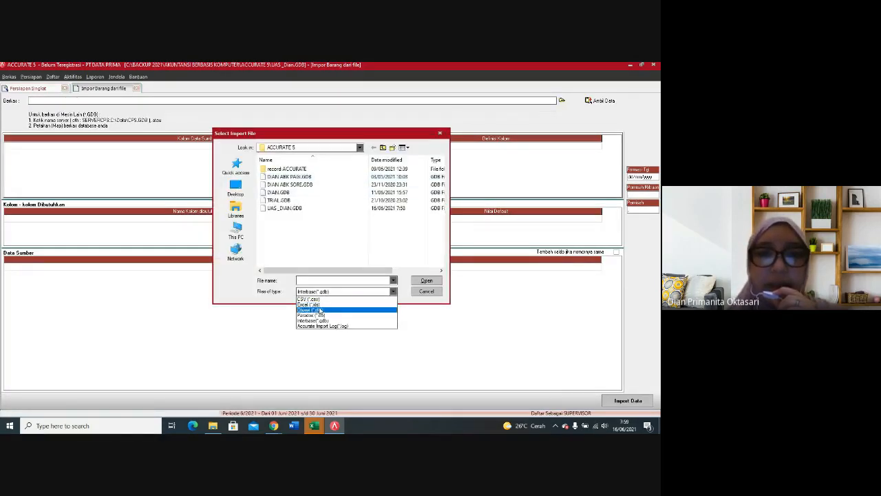
pyautogui.click(313, 305)
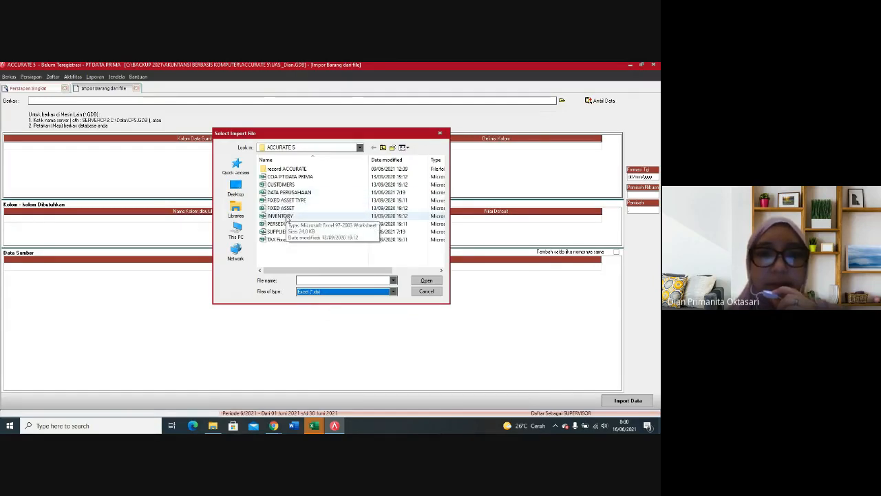
pyautogui.click(286, 217)
pyautogui.click(431, 281)
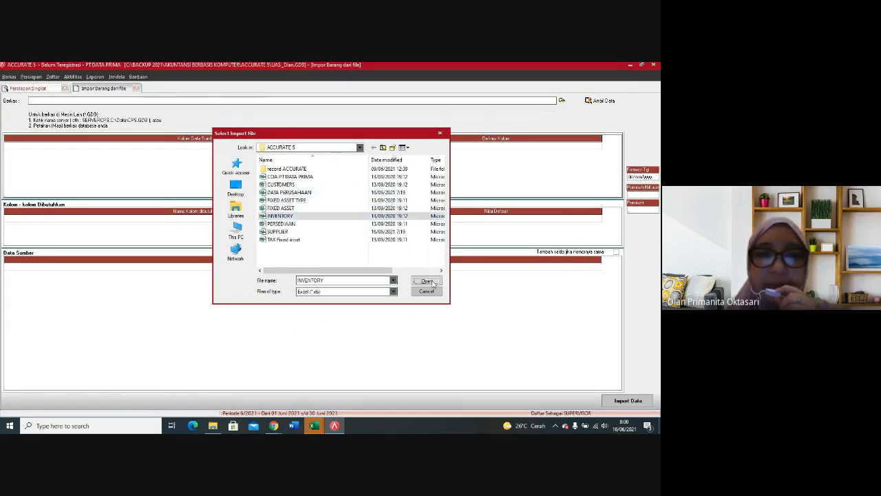
pyautogui.click(602, 102)
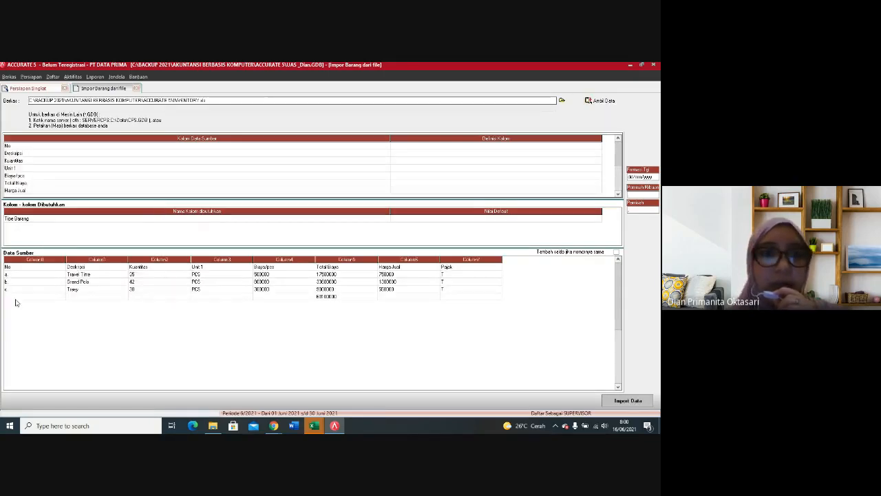
# Step: Delete the trailing total row and the column heading row from the item source data, confirming each deletion
pyautogui.click(19, 297)
pyautogui.rightClick(19, 298)
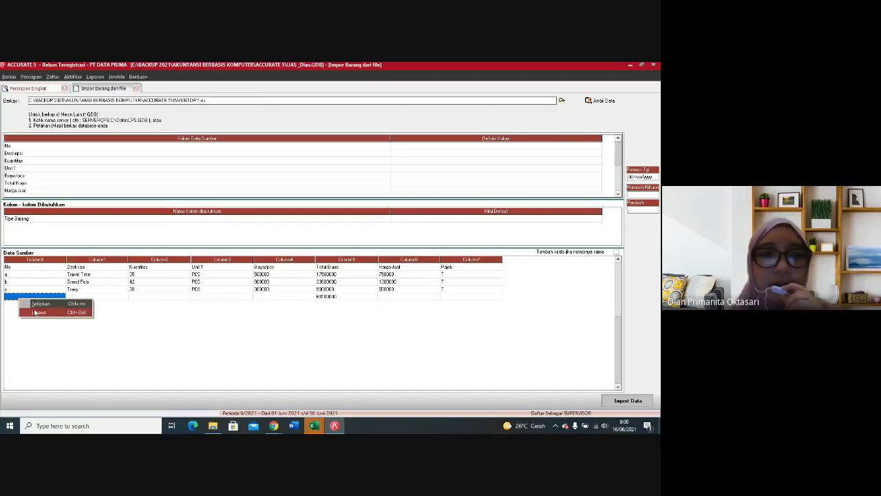
pyautogui.click(34, 314)
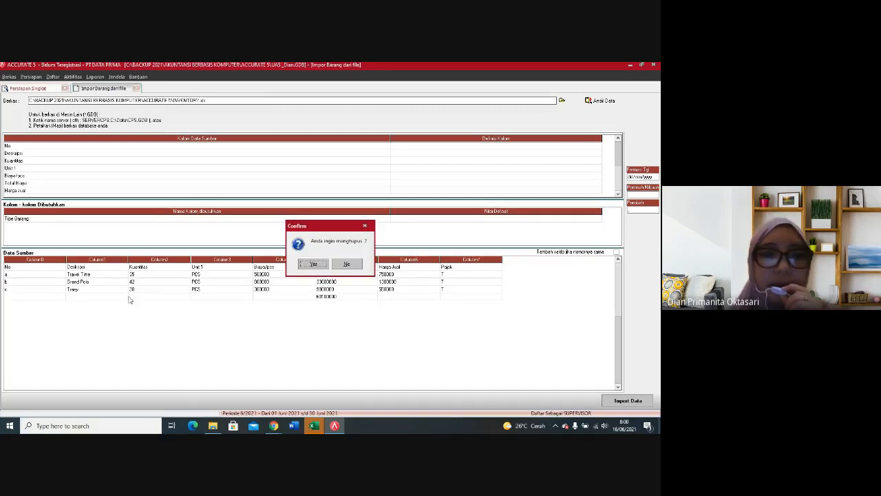
pyautogui.click(316, 266)
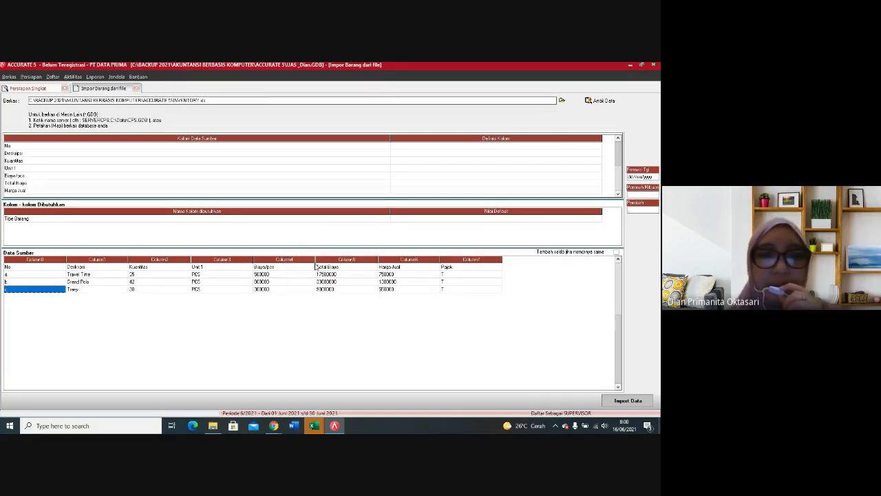
pyautogui.rightClick(45, 267)
pyautogui.click(65, 283)
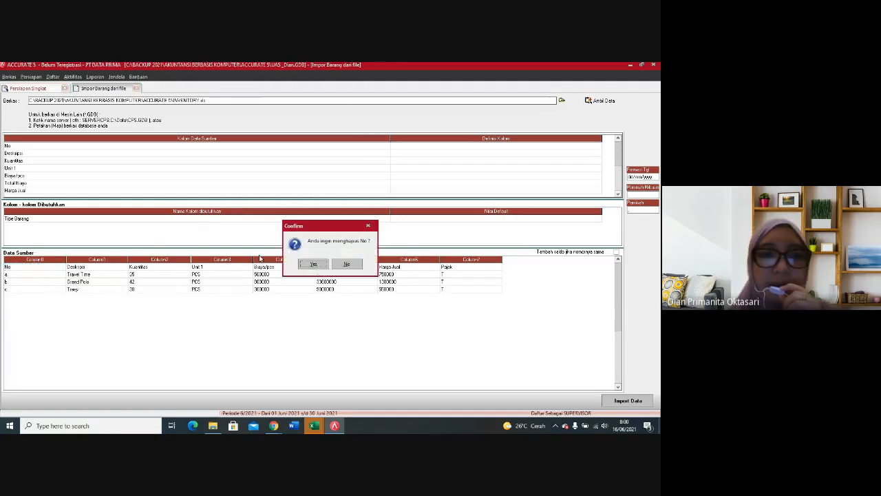
pyautogui.click(314, 265)
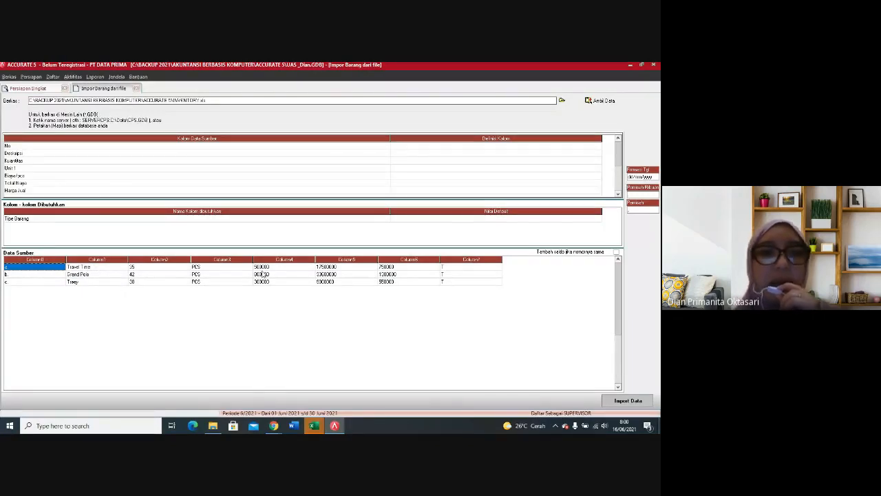
# Step: Map the source column No to the No. Barang field of the item import
pyautogui.click(517, 146)
pyautogui.click(594, 146)
pyautogui.click(598, 147)
pyautogui.click(409, 158)
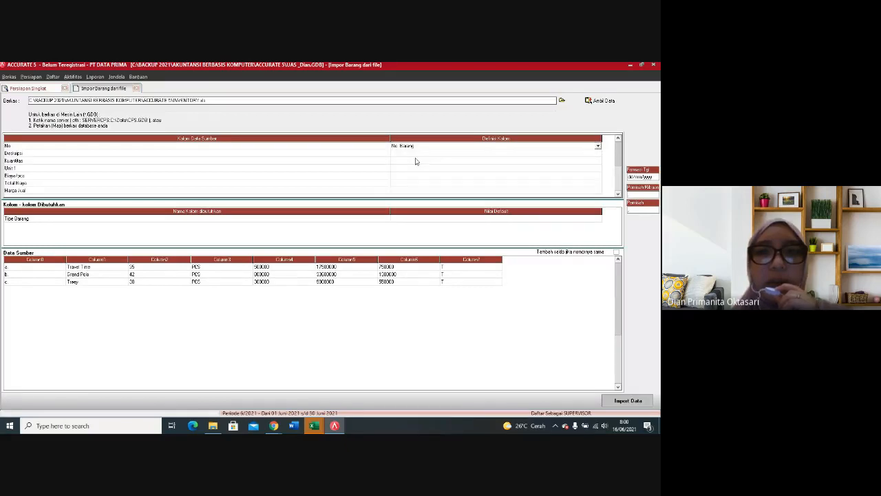
# Step: Map the source column Deskripsi to the Deskripsi Barang field of the item import
pyautogui.click(492, 156)
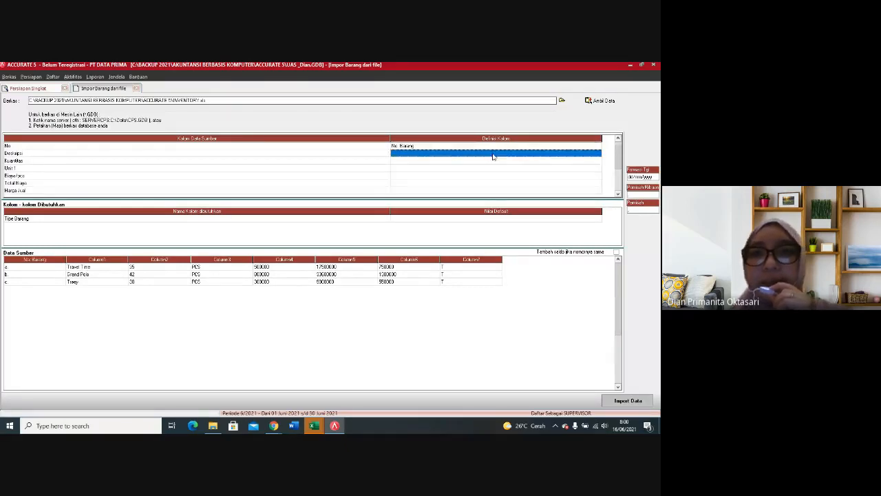
pyautogui.click(596, 155)
pyautogui.click(598, 155)
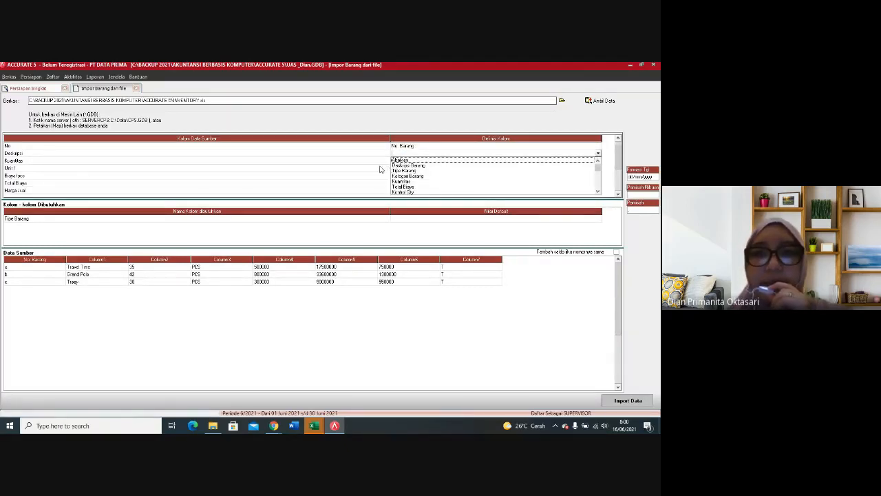
pyautogui.click(435, 163)
# Step: Map the source column Kuantitas to the Kuantitas field of the item import
pyautogui.click(524, 163)
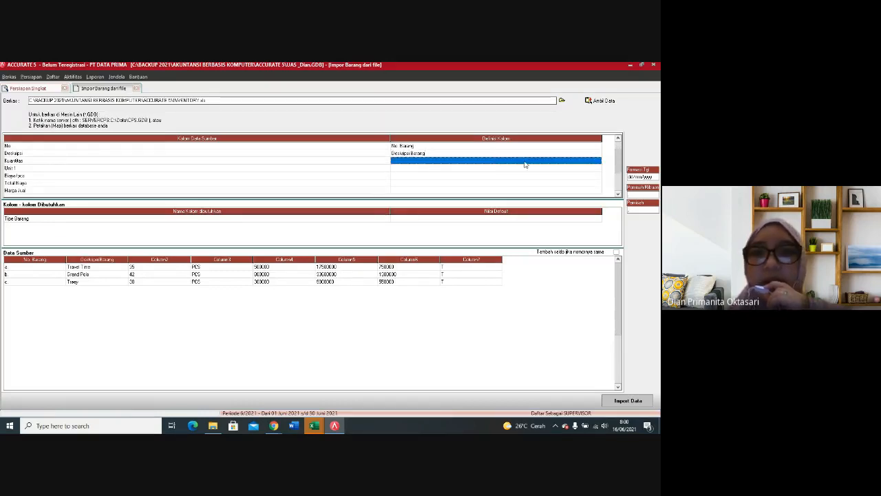
pyautogui.click(596, 162)
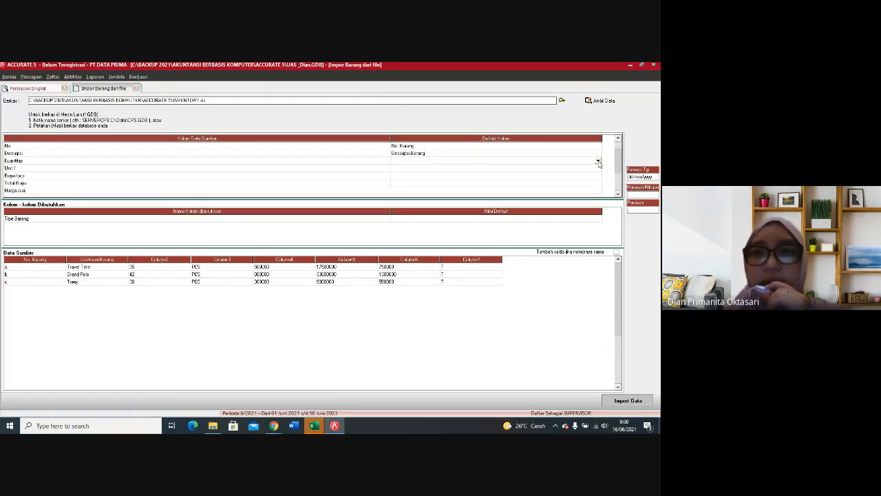
pyautogui.click(599, 162)
pyautogui.click(415, 185)
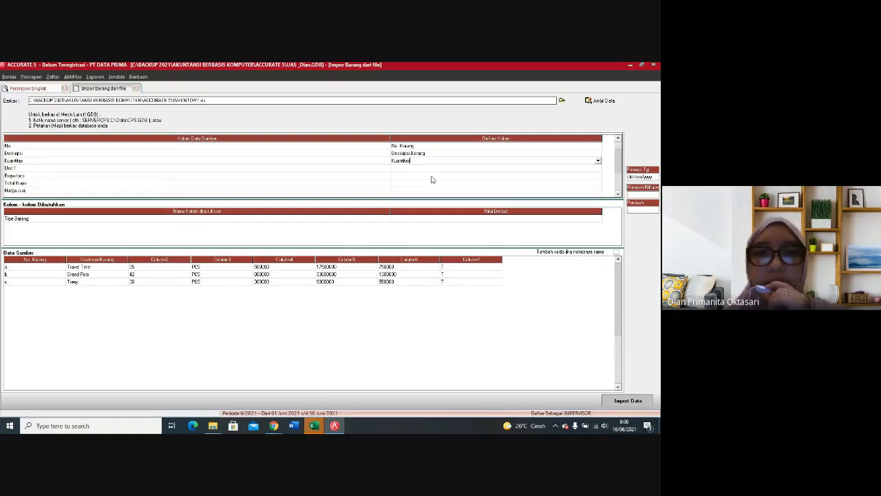
# Step: Map the source column Unit 1 to the Unit 1 field of the item import
pyautogui.click(460, 168)
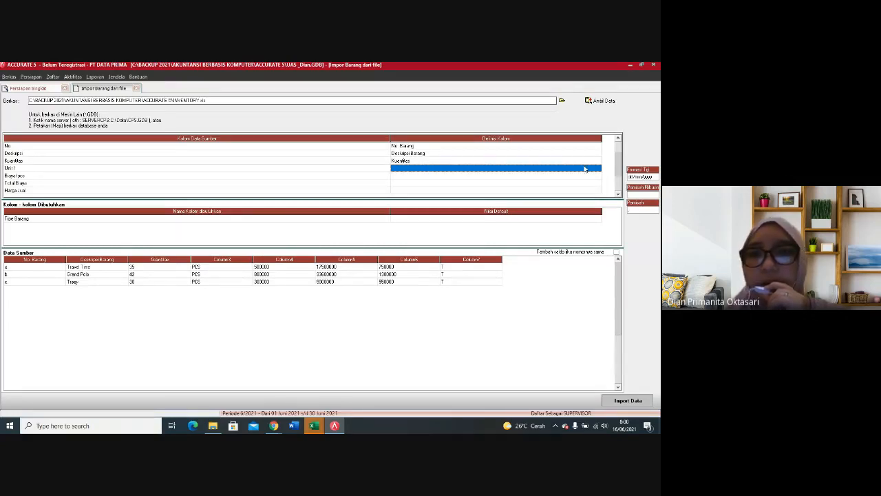
pyautogui.click(585, 168)
pyautogui.click(598, 169)
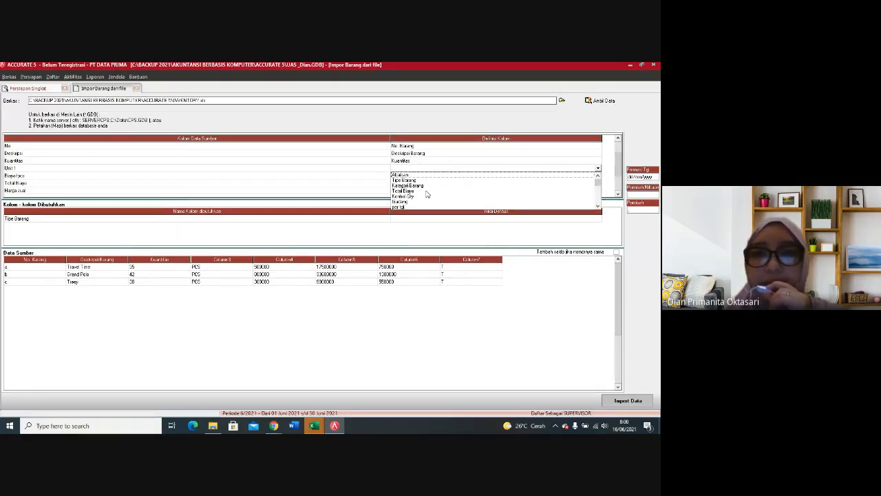
pyautogui.click(404, 203)
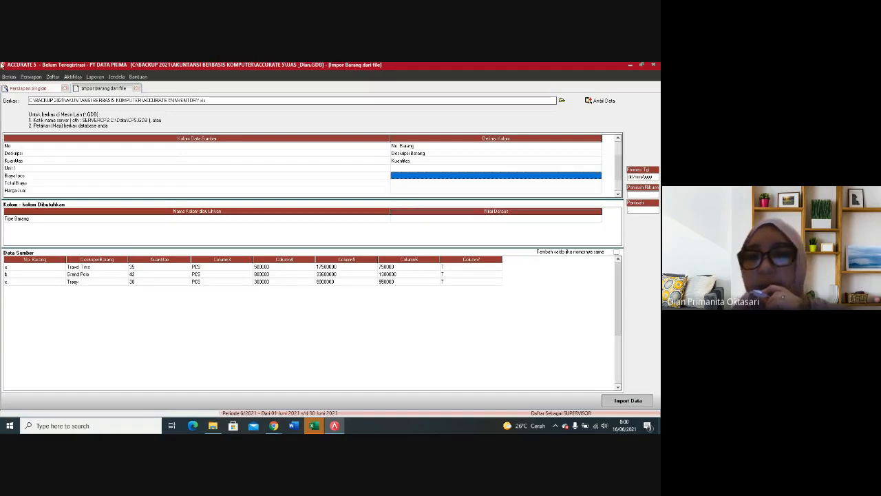
pyautogui.click(599, 169)
pyautogui.click(598, 170)
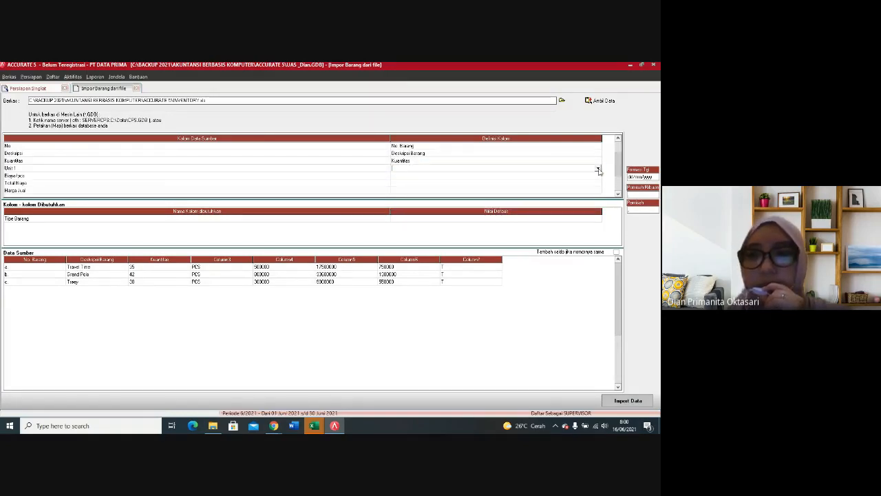
pyautogui.click(599, 170)
pyautogui.scroll(-2, 600, 193)
pyautogui.scroll(3, 599, 193)
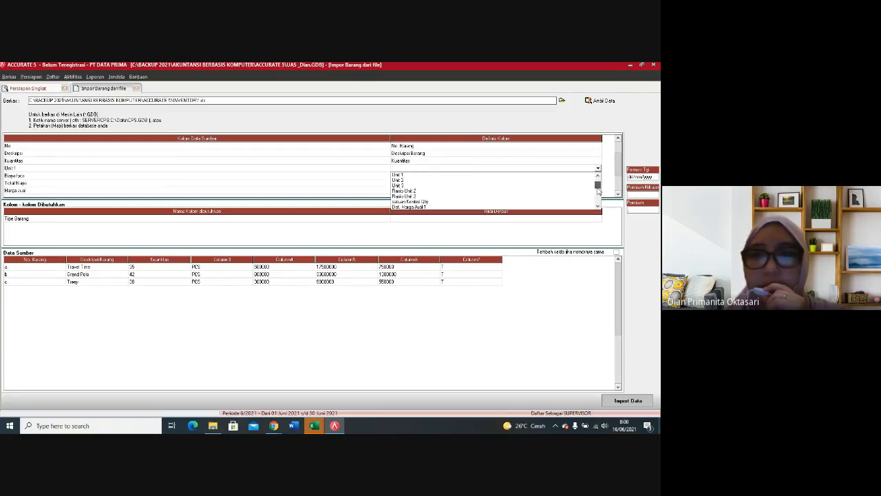
pyautogui.click(417, 175)
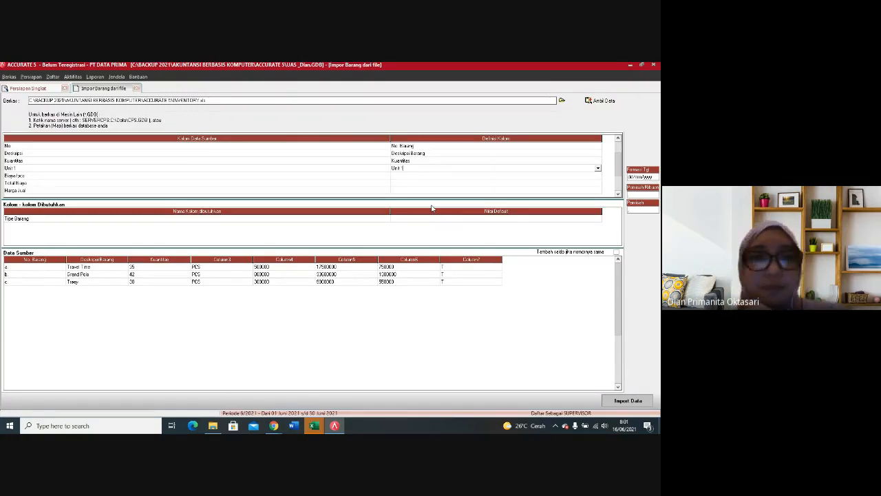
# Step: Set the source column Biaya/pcs to Abaikan so that the item import ignores it
pyautogui.click(422, 176)
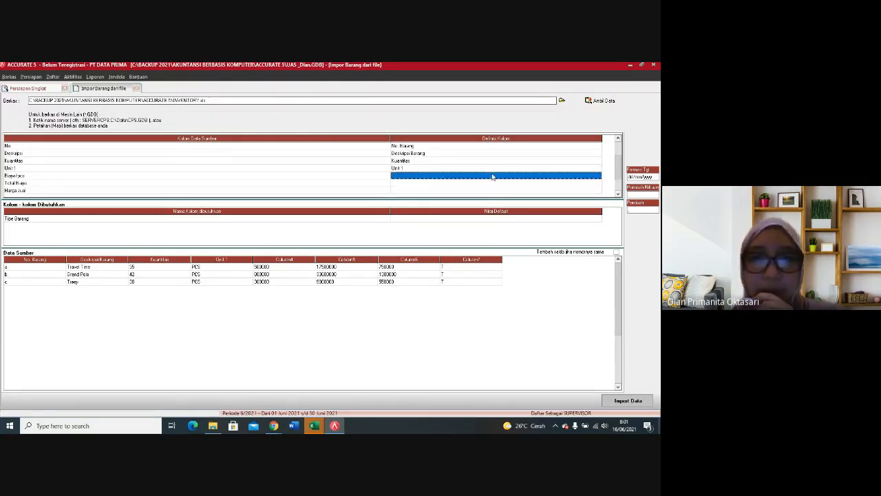
pyautogui.click(586, 176)
pyautogui.click(599, 177)
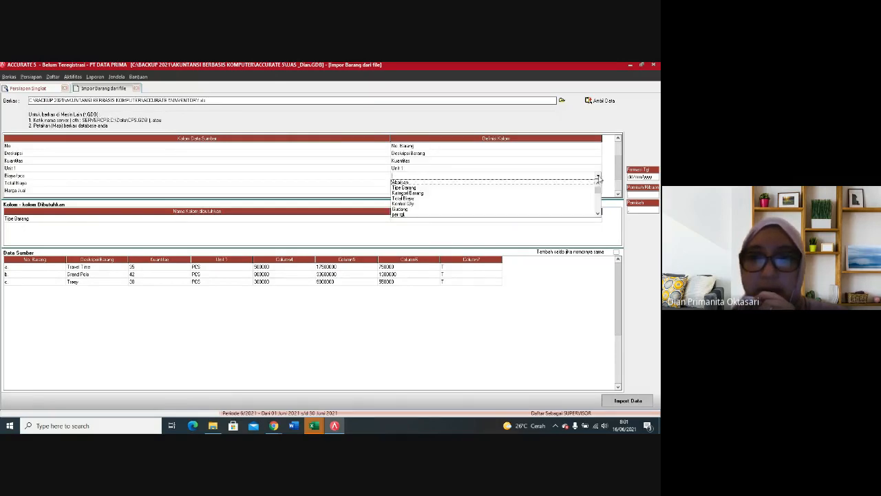
pyautogui.click(411, 182)
# Step: Map the source column Total Biaya to the Def. Harga Jual 1 field of the item import
pyautogui.click(411, 183)
pyautogui.click(597, 184)
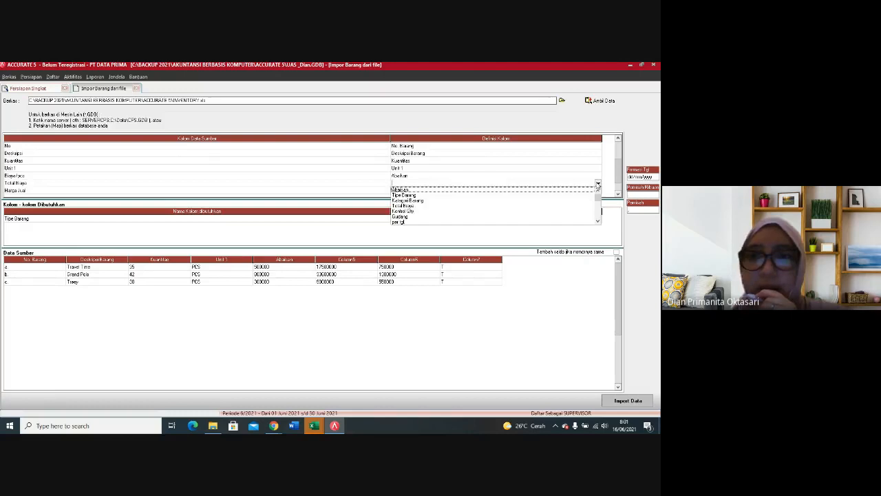
pyautogui.click(598, 222)
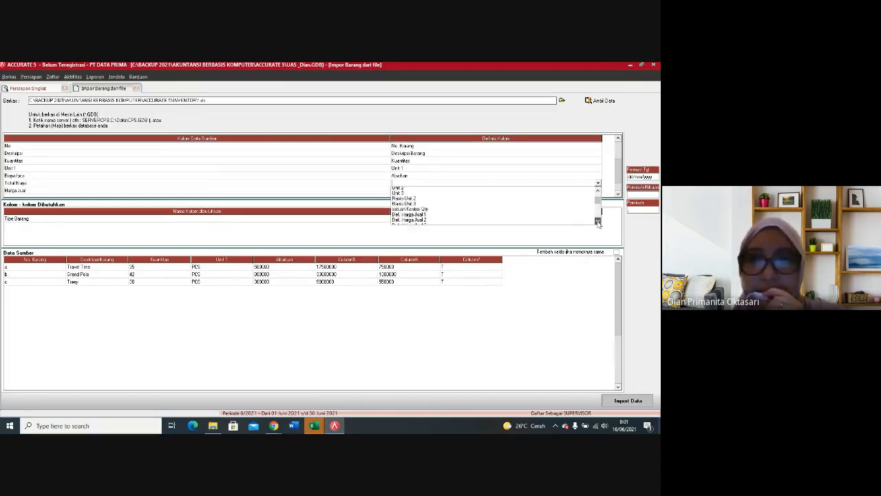
pyautogui.click(598, 222)
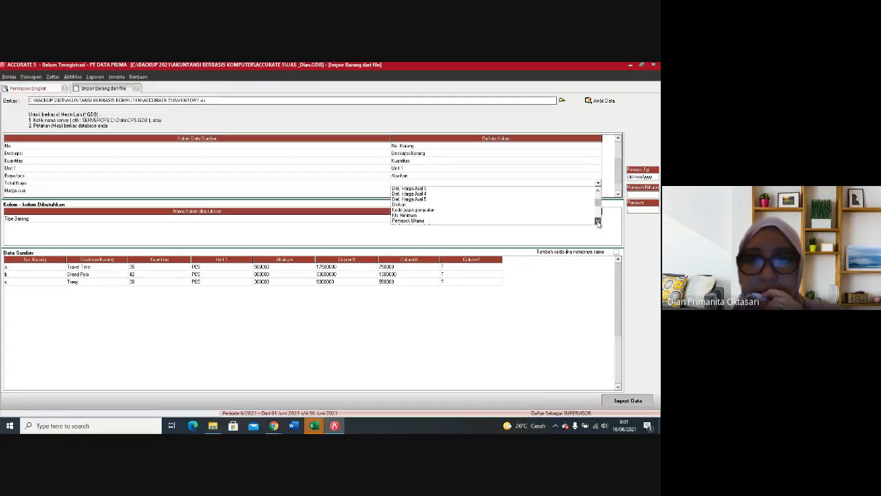
pyautogui.click(598, 222)
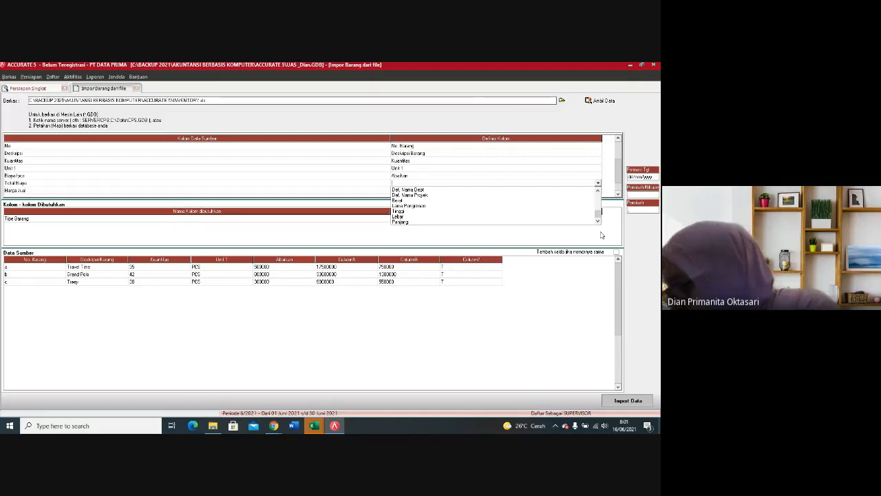
pyautogui.moveTo(599, 218); pyautogui.dragTo(599, 193)
pyautogui.scroll(1, 600, 192)
pyautogui.scroll(5, 599, 193)
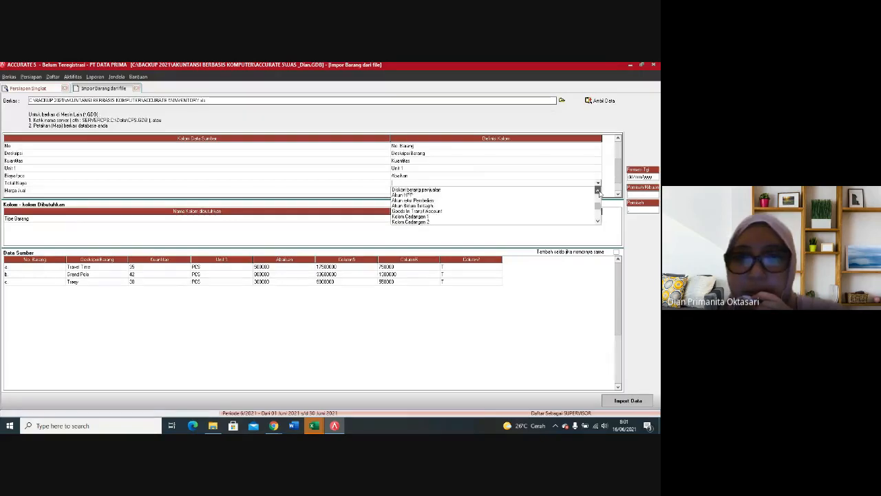
pyautogui.click(598, 221)
pyautogui.click(598, 221)
pyautogui.click(598, 221)
pyautogui.click(598, 192)
pyautogui.moveTo(597, 194); pyautogui.dragTo(598, 194)
pyautogui.click(414, 193)
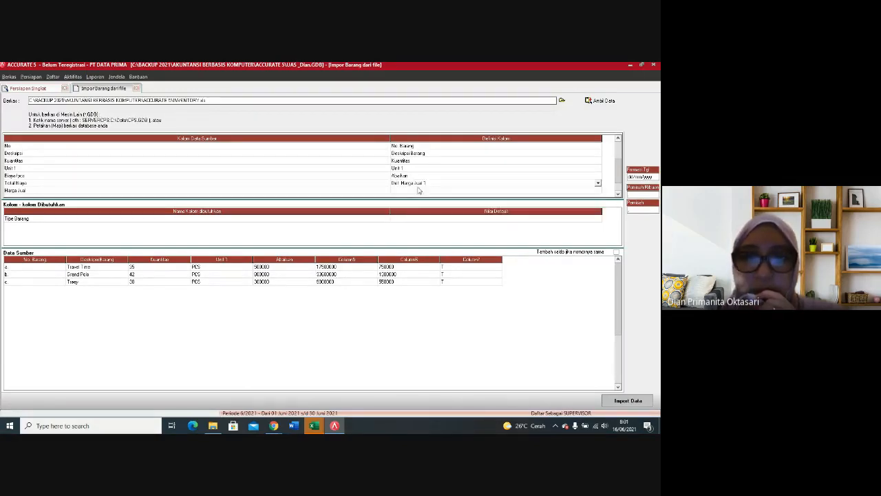
pyautogui.click(420, 191)
pyautogui.click(597, 190)
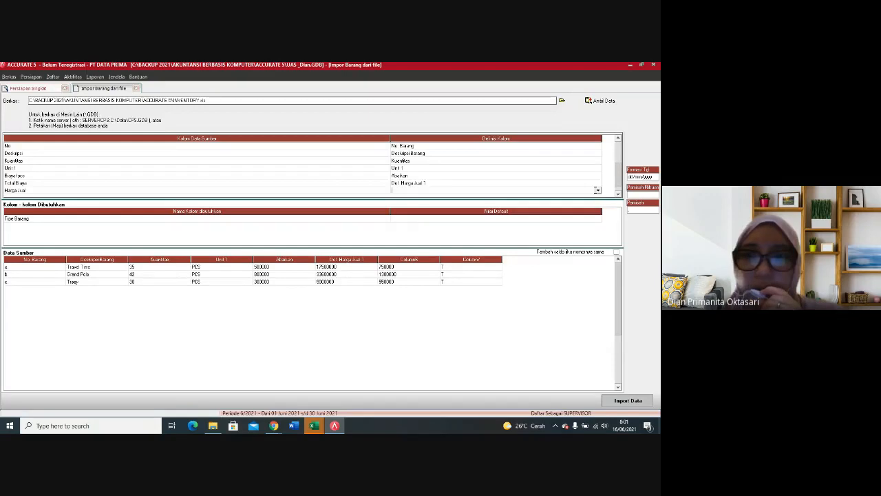
pyautogui.click(598, 192)
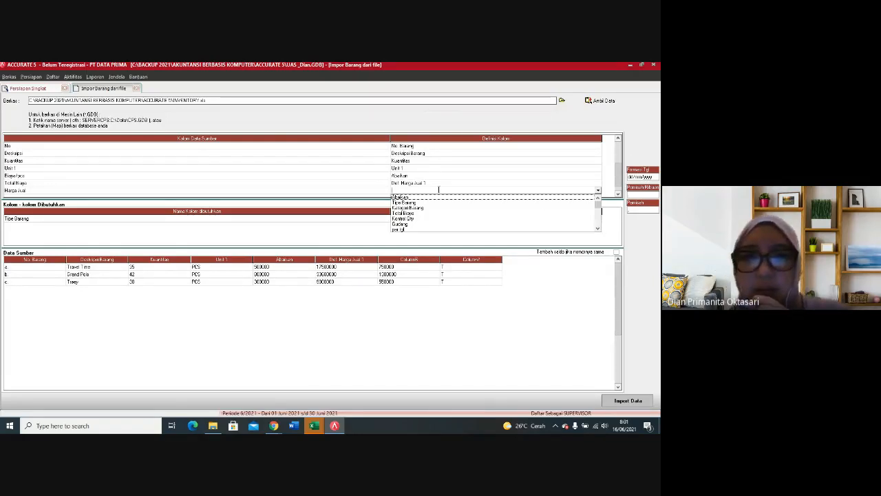
# Step: Change the mapping of the source column Total Biaya to the Total Biaya field of the item import
pyautogui.click(476, 186)
pyautogui.click(595, 184)
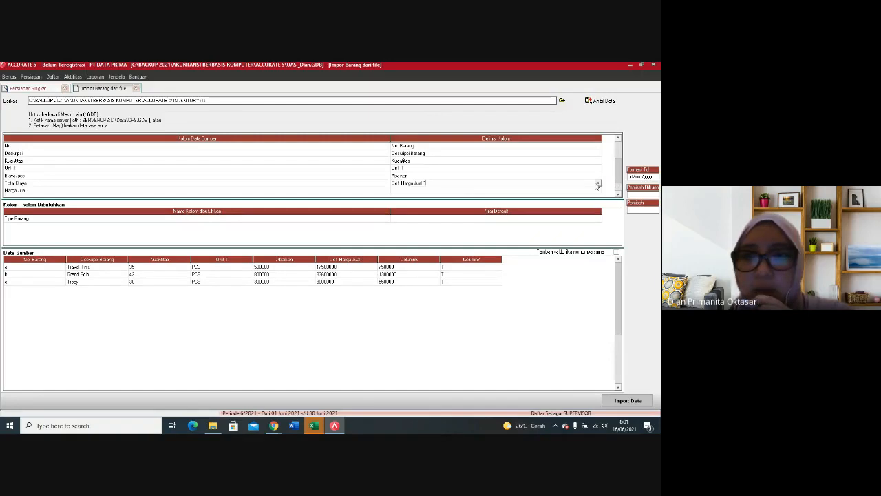
pyautogui.click(597, 184)
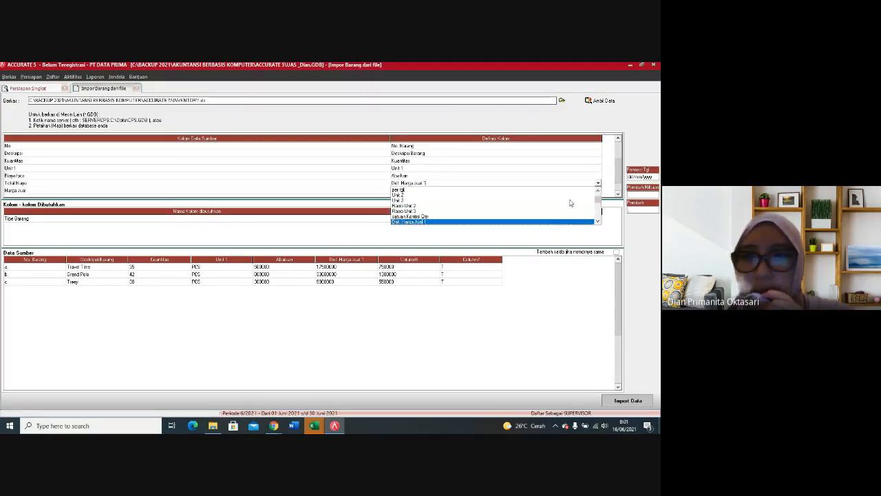
pyautogui.scroll(2, 598, 222)
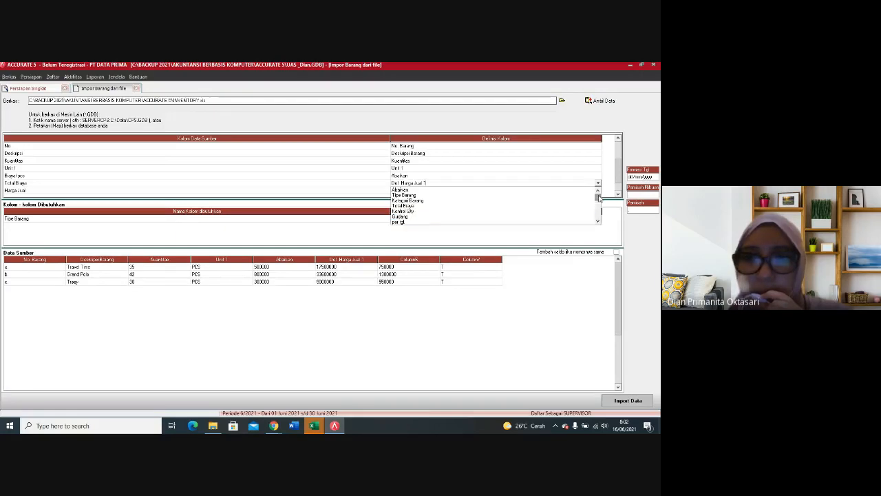
pyautogui.click(598, 222)
pyautogui.click(599, 222)
pyautogui.click(598, 222)
pyautogui.click(599, 221)
pyautogui.click(599, 222)
pyautogui.click(599, 221)
pyautogui.click(599, 222)
pyautogui.click(599, 222)
pyautogui.click(598, 221)
pyautogui.click(598, 221)
pyautogui.click(599, 222)
pyautogui.click(598, 222)
pyautogui.click(598, 222)
pyautogui.click(598, 221)
pyautogui.click(599, 222)
pyautogui.click(598, 221)
pyautogui.click(598, 222)
pyautogui.click(599, 222)
pyautogui.click(599, 221)
pyautogui.click(599, 221)
pyautogui.click(598, 222)
pyautogui.click(598, 221)
pyautogui.click(599, 222)
pyautogui.click(598, 222)
pyautogui.click(599, 222)
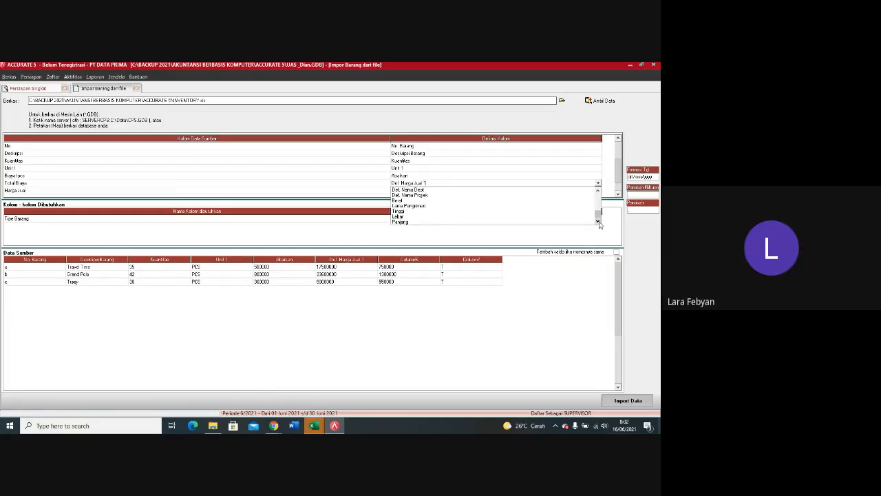
pyautogui.moveTo(598, 215); pyautogui.dragTo(600, 198)
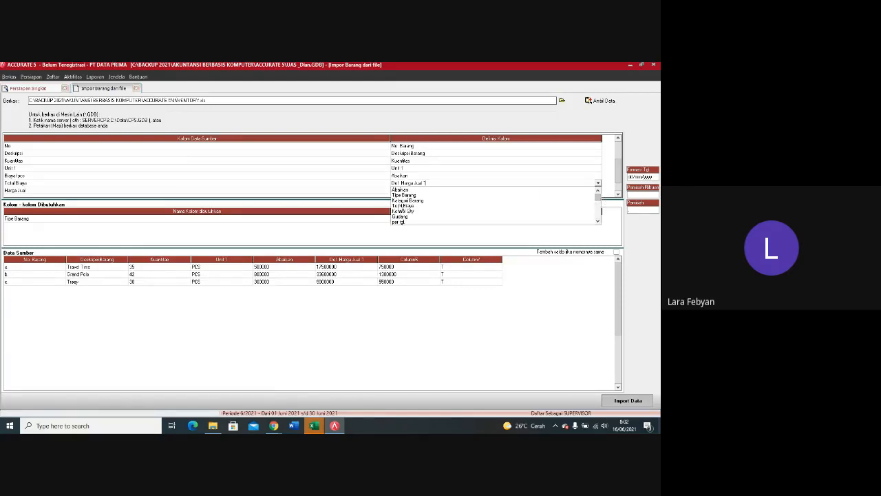
pyautogui.click(404, 205)
# Step: Map the source column Harga Jual to the Def. Harga Jual 1 field of the item import
pyautogui.click(552, 193)
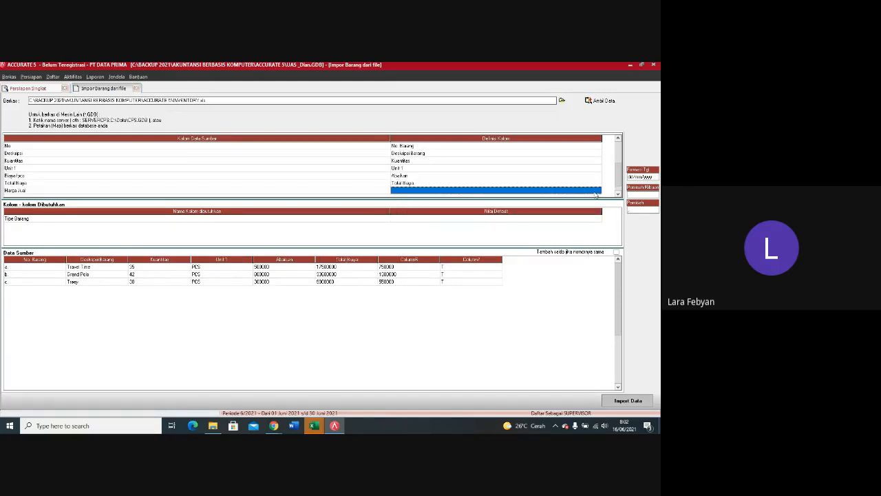
pyautogui.click(597, 193)
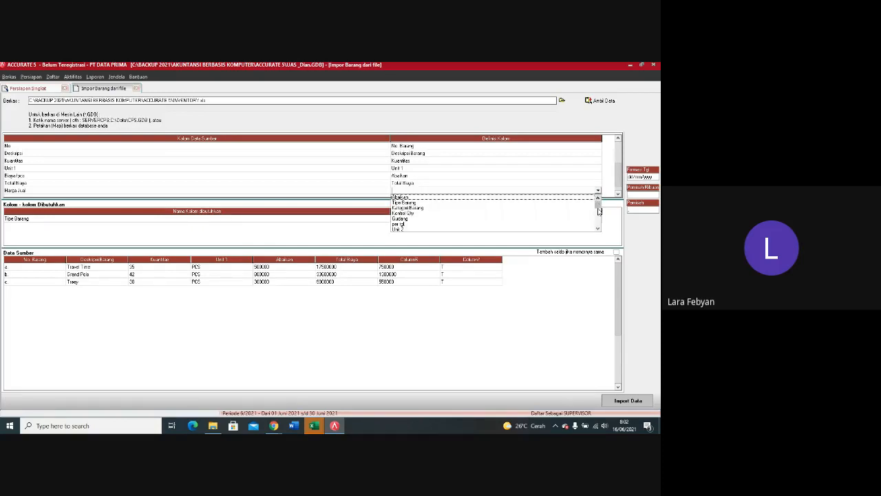
pyautogui.click(598, 230)
pyautogui.click(597, 230)
pyautogui.click(597, 230)
pyautogui.click(598, 230)
pyautogui.click(598, 230)
pyautogui.click(597, 230)
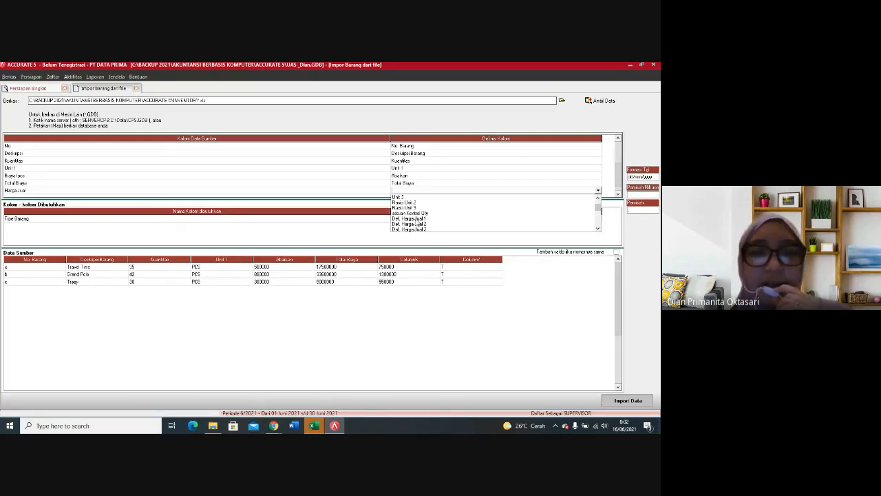
pyautogui.click(417, 219)
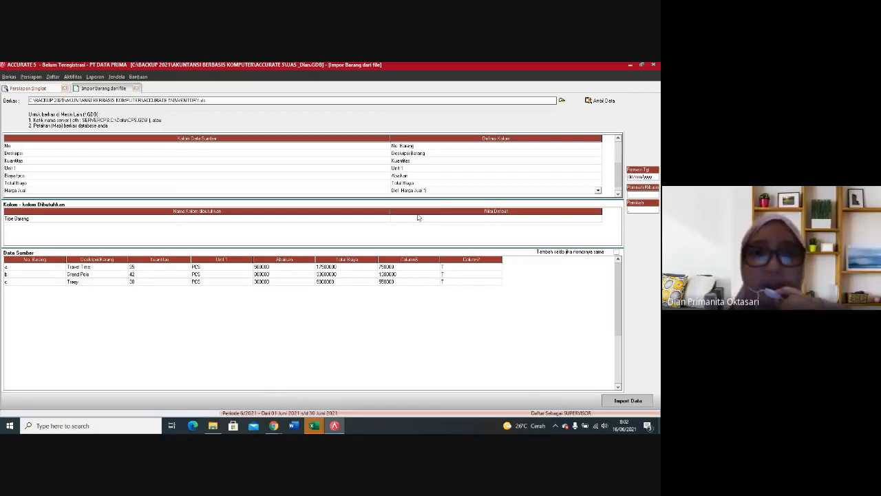
# Step: Set the default value of the required column Tipe Barang to Persediaan
pyautogui.click(416, 219)
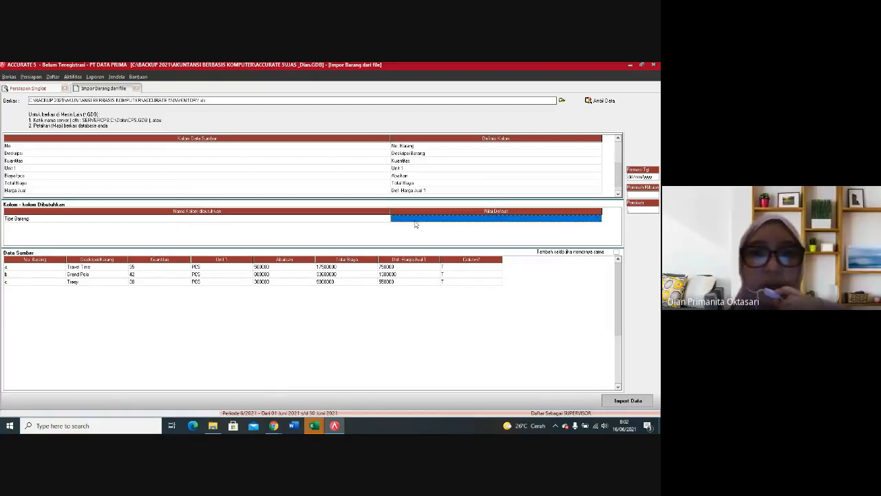
pyautogui.click(463, 220)
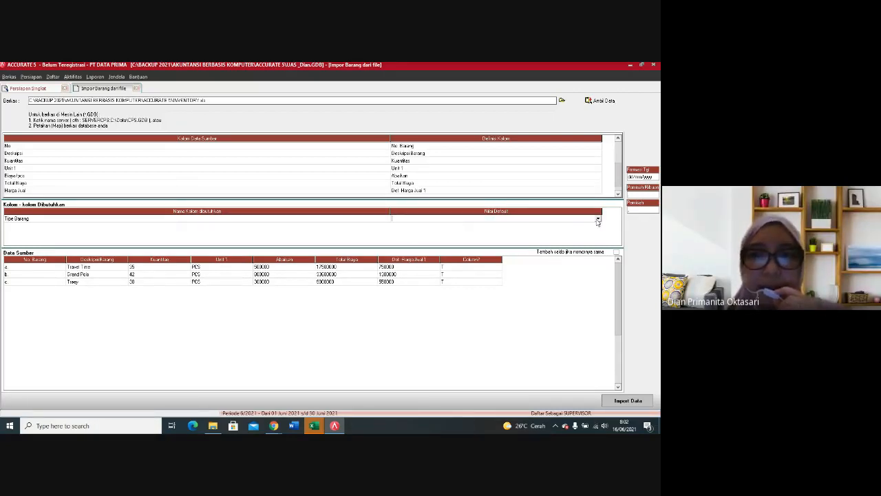
pyautogui.click(597, 219)
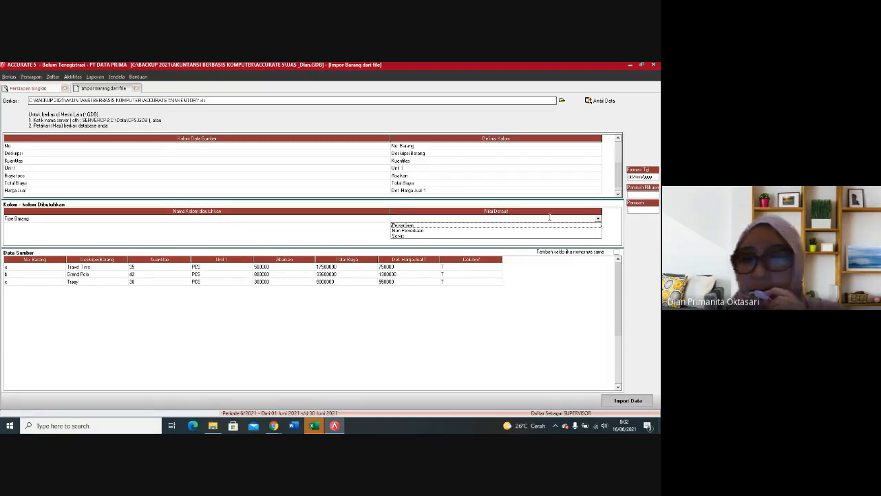
pyautogui.click(410, 226)
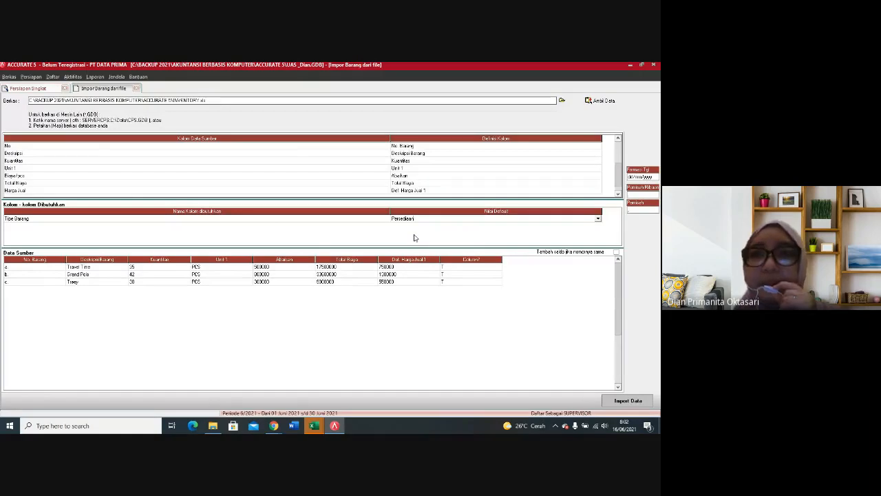
# Step: Import the mapped item data and continue the quick setup to the Tipe Aset Tetap Kena Pajak page
pyautogui.click(619, 400)
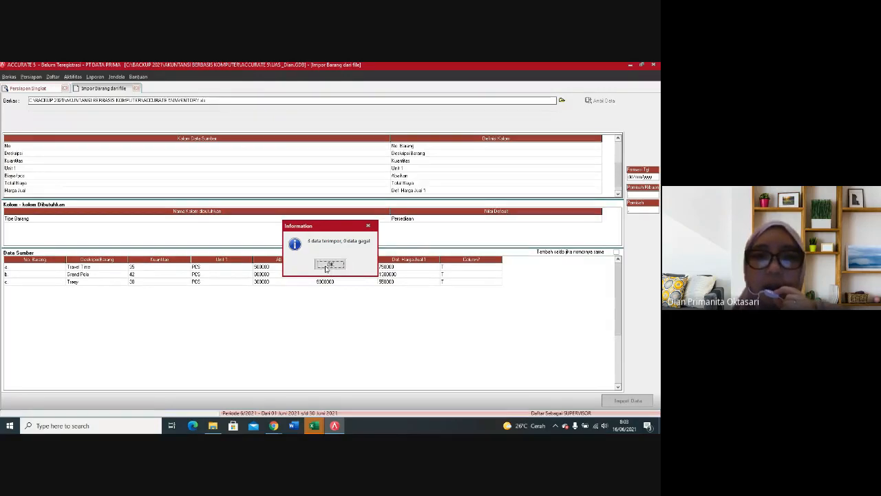
pyautogui.click(329, 264)
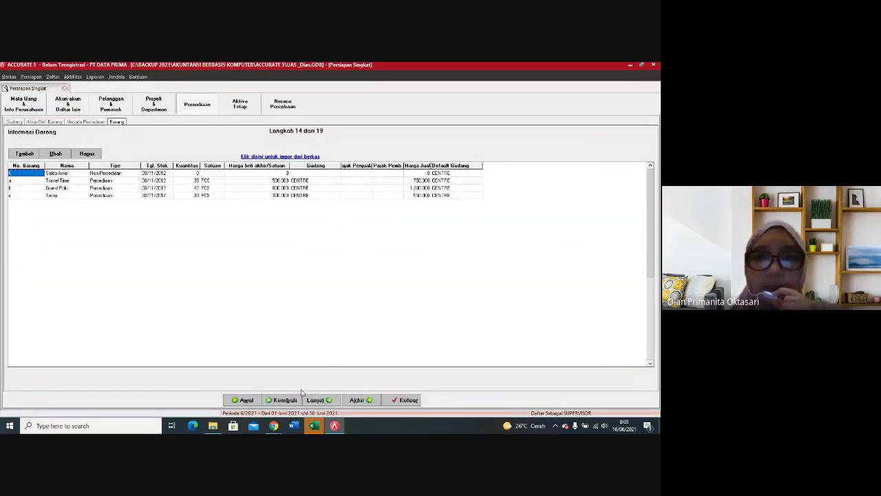
pyautogui.click(317, 399)
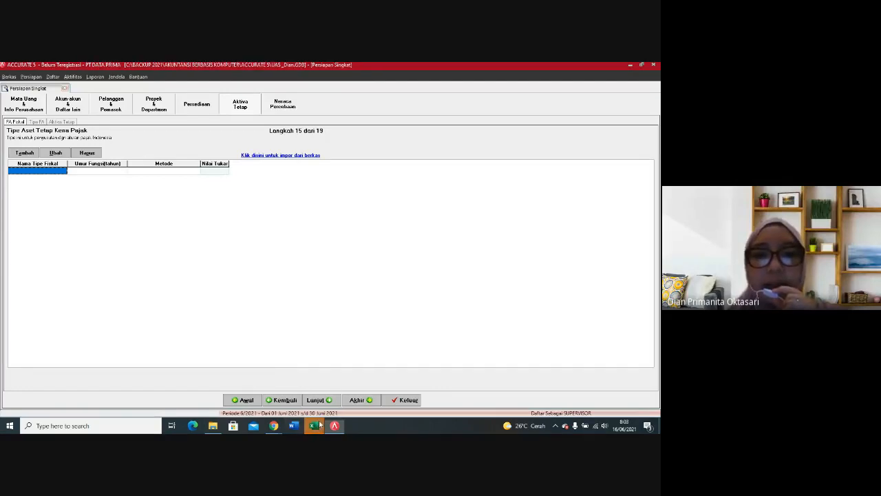
# Step: Switch to the TAX Fixed asset workbook in Excel and enable editing for it
pyautogui.moveTo(319, 424)
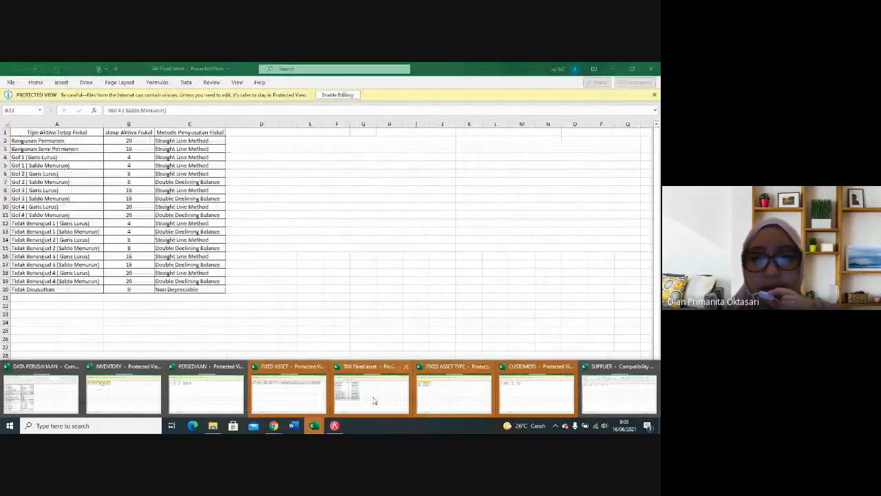
pyautogui.click(374, 401)
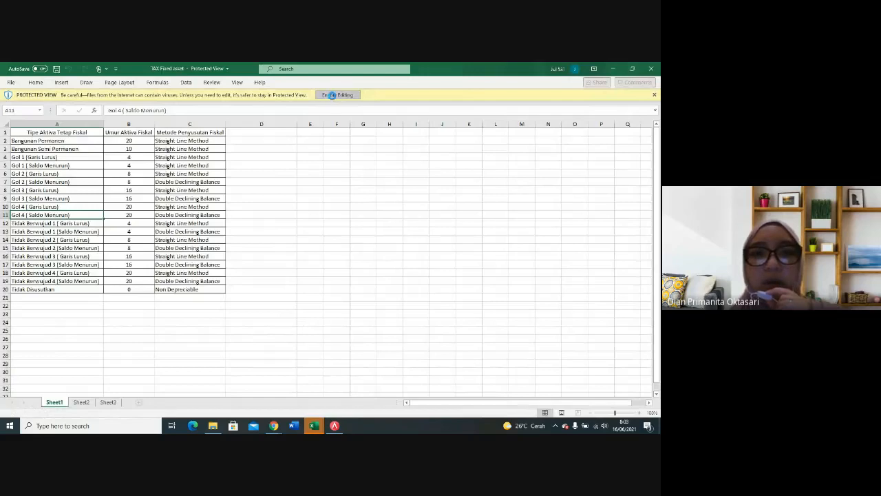
pyautogui.click(332, 95)
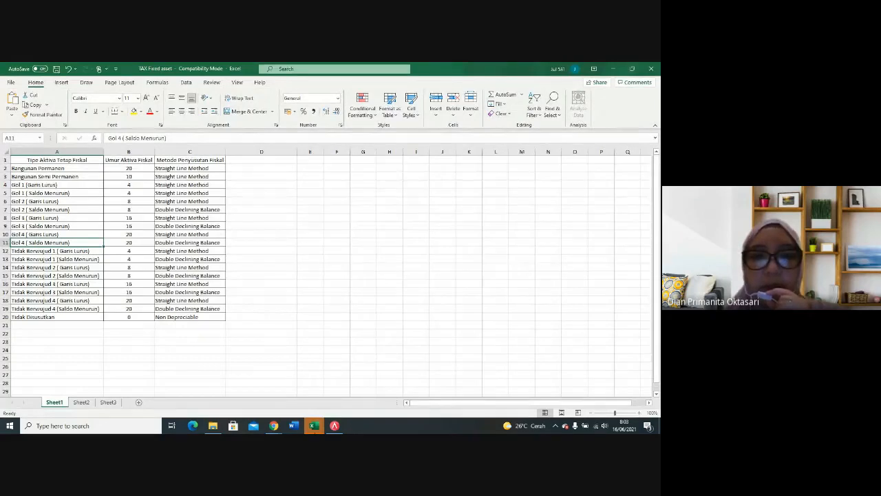
# Step: Review the FIXED ASSET and FIXED ASSET TYPE workbooks and return to the TAX Fixed asset workbook
pyautogui.moveTo(317, 426)
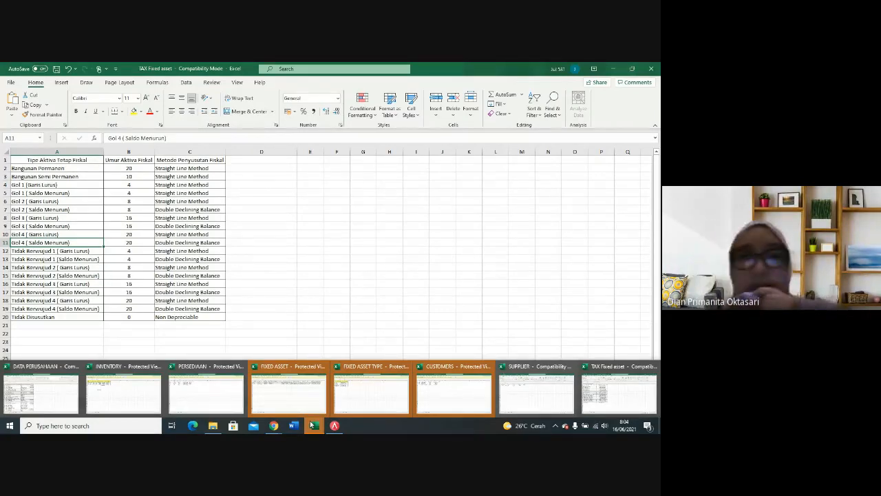
pyautogui.click(311, 404)
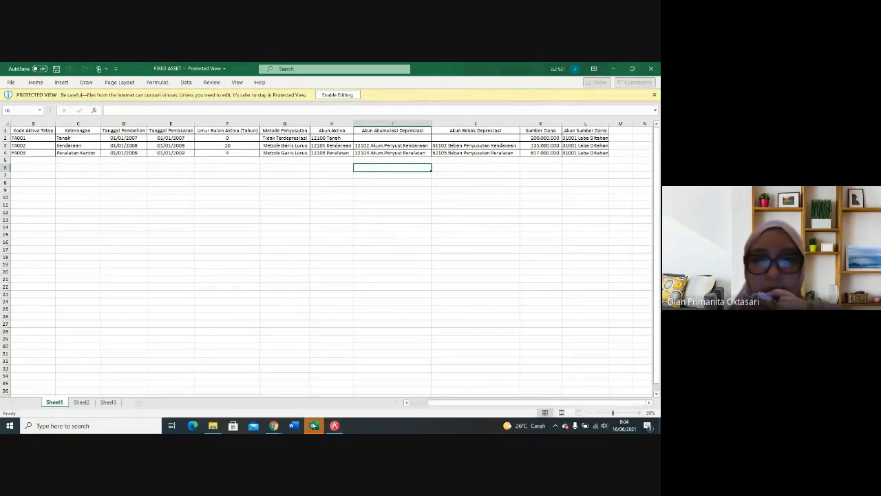
pyautogui.click(368, 399)
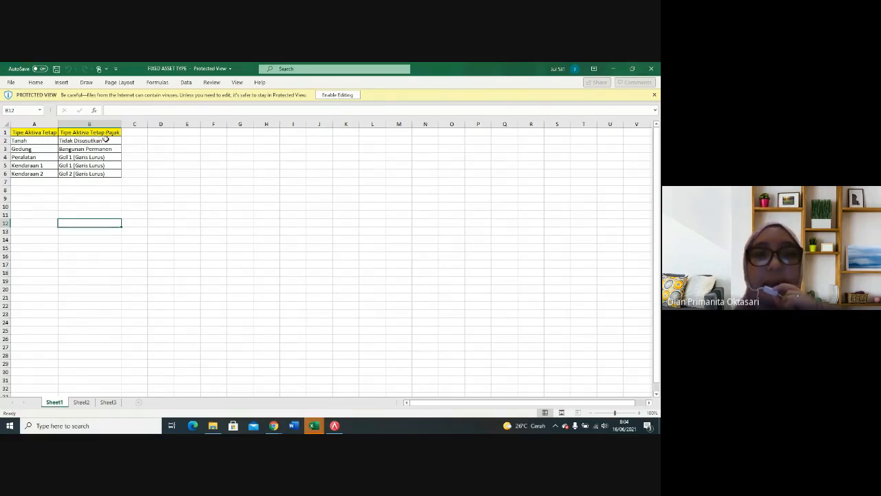
pyautogui.click(314, 426)
pyautogui.moveTo(515, 411)
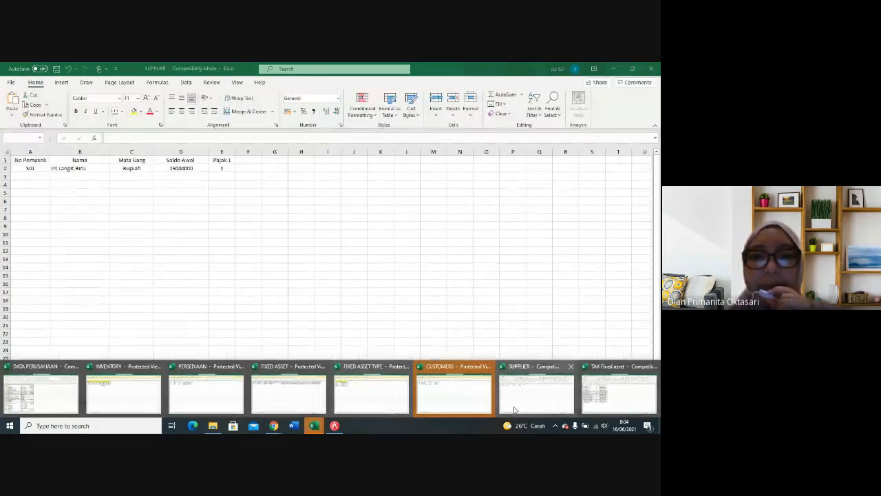
pyautogui.moveTo(392, 411)
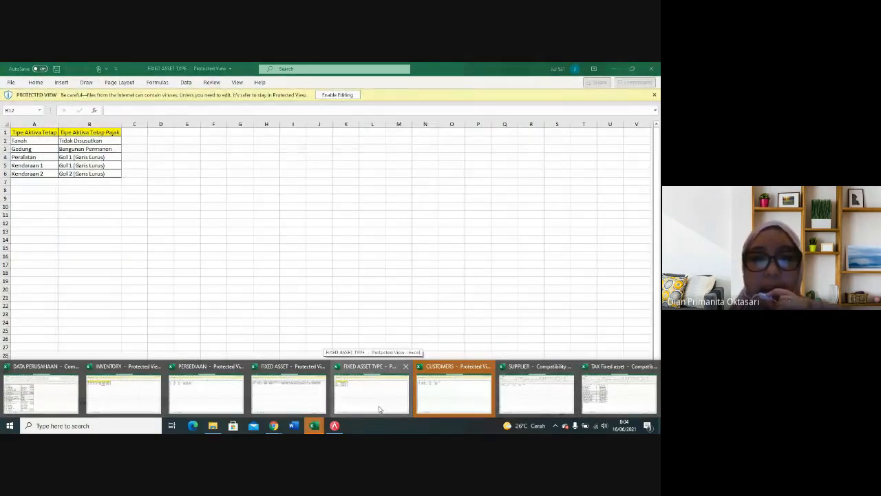
pyautogui.moveTo(183, 407)
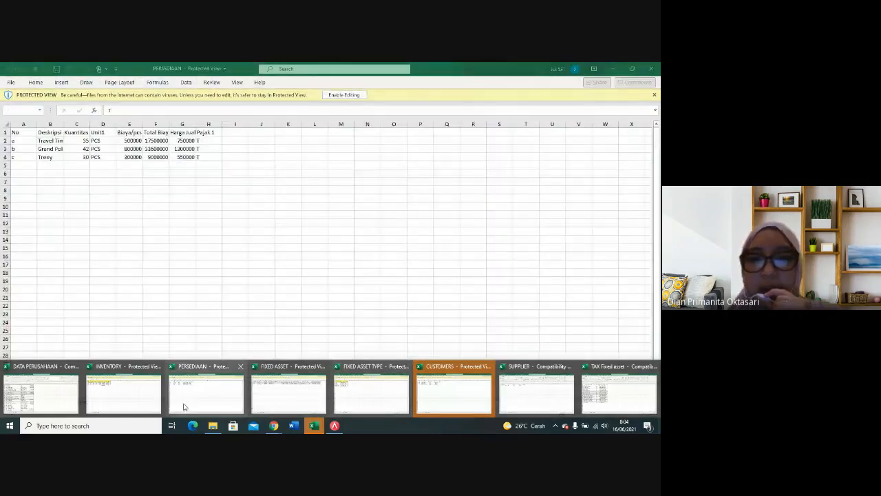
pyautogui.moveTo(610, 400)
pyautogui.click(610, 401)
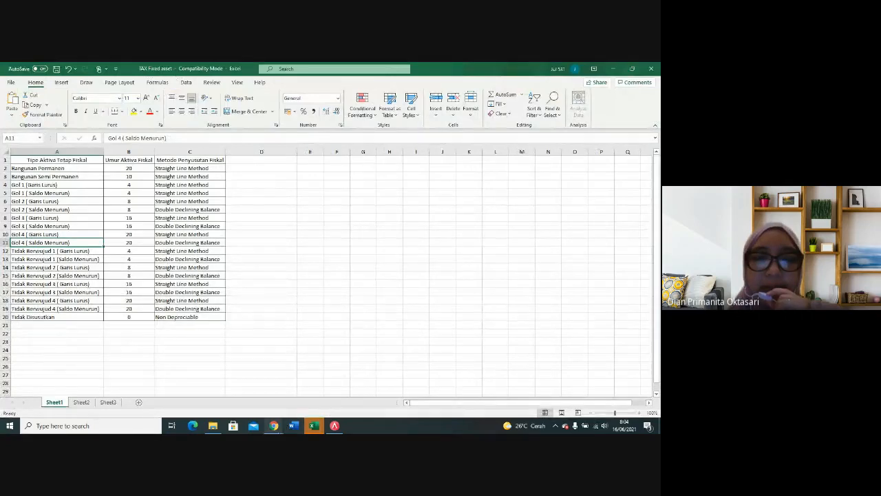
# Step: Switch back to Accurate and load the Excel file TAX Fixed asset into the tax fixed asset type import
pyautogui.click(334, 426)
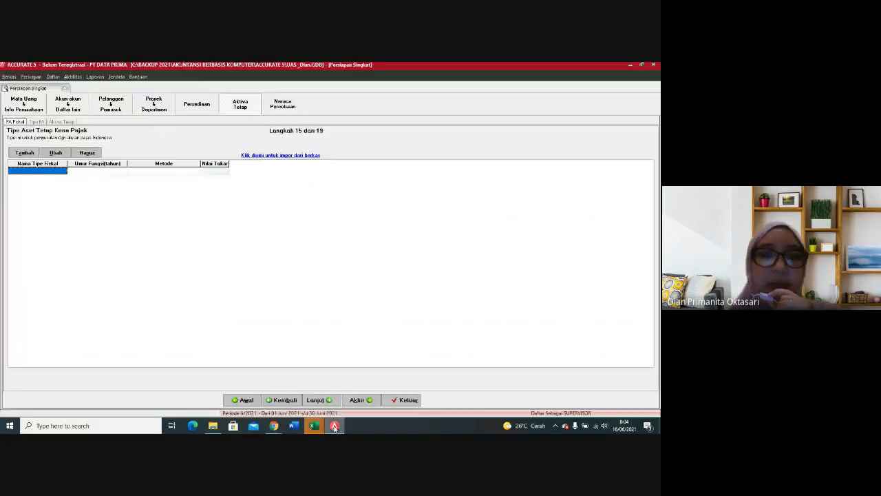
pyautogui.click(285, 157)
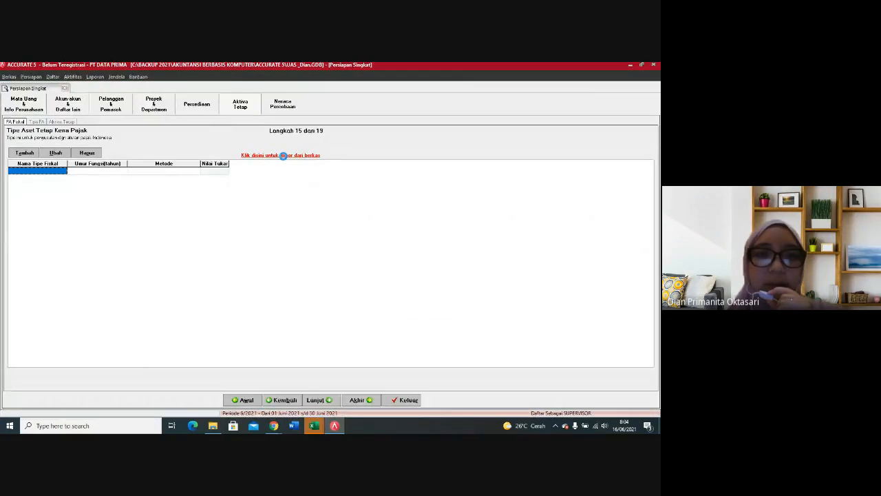
pyautogui.click(562, 100)
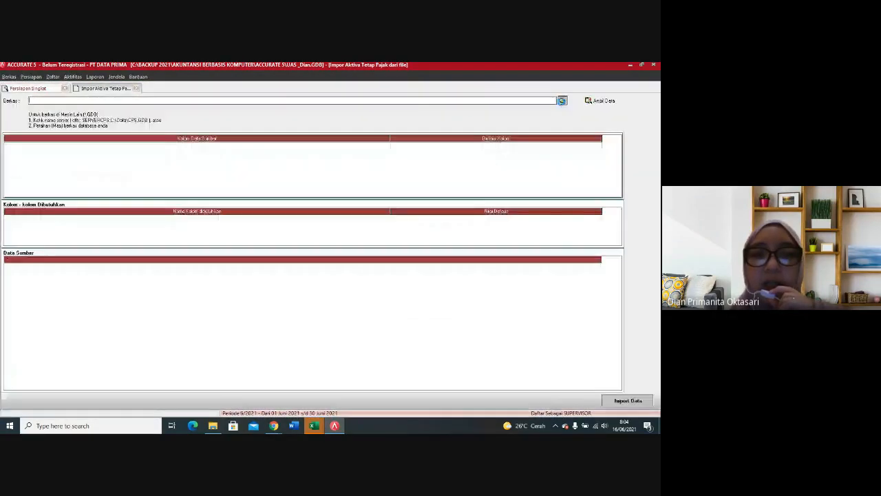
pyautogui.click(331, 291)
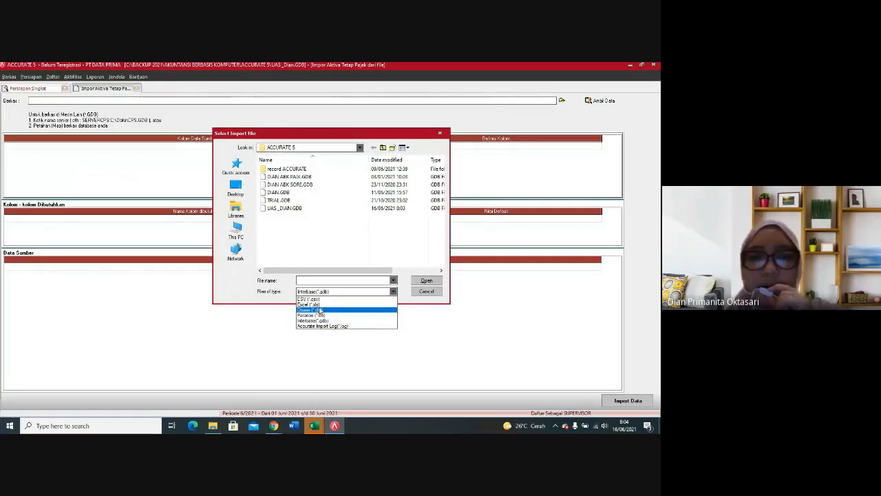
pyautogui.click(325, 305)
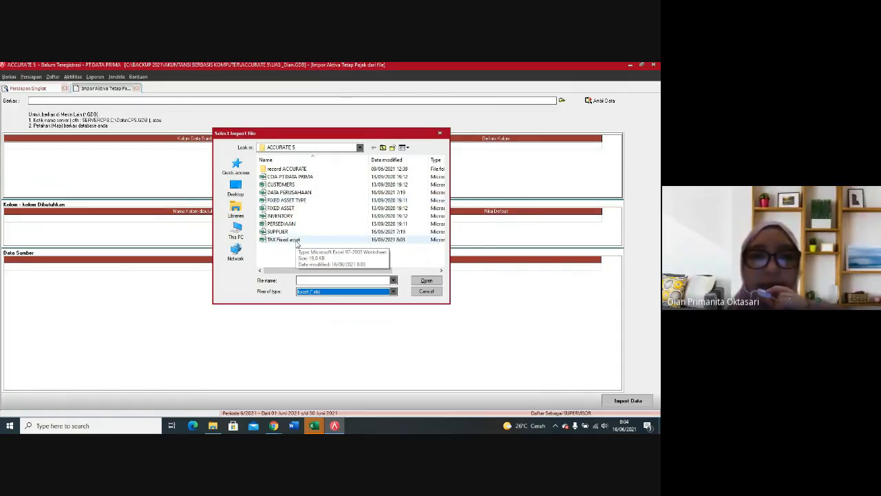
pyautogui.click(293, 240)
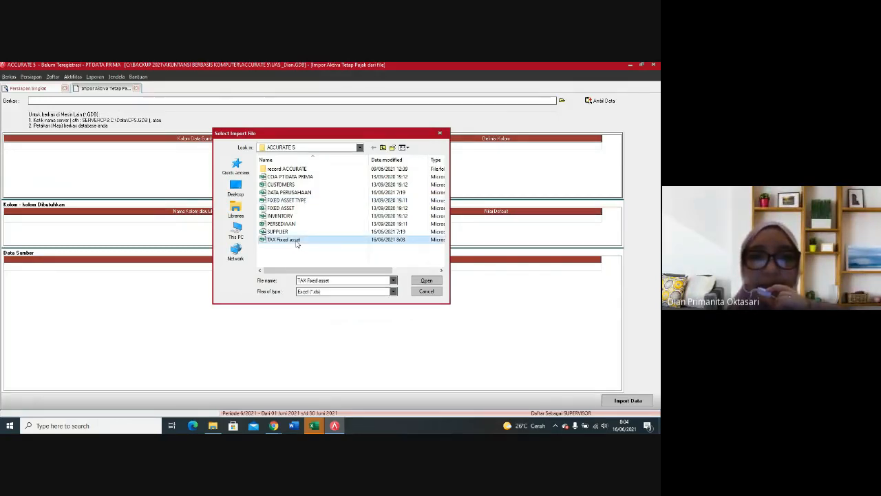
pyautogui.click(425, 281)
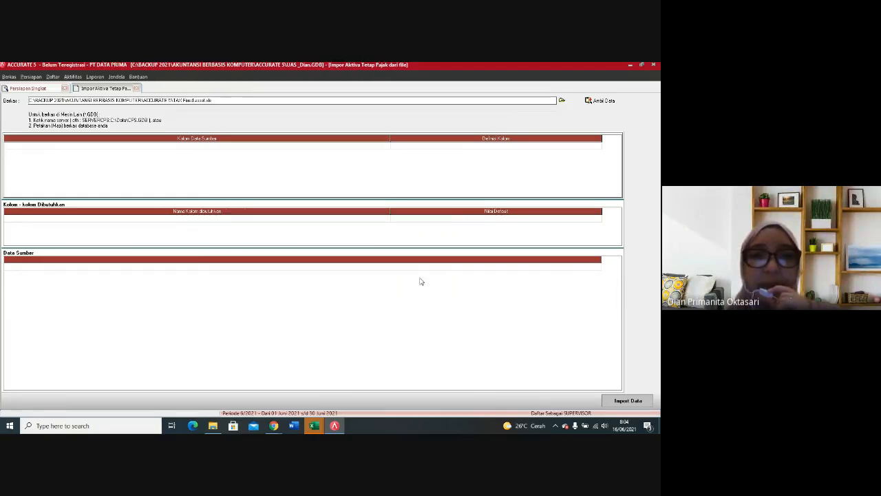
pyautogui.click(601, 102)
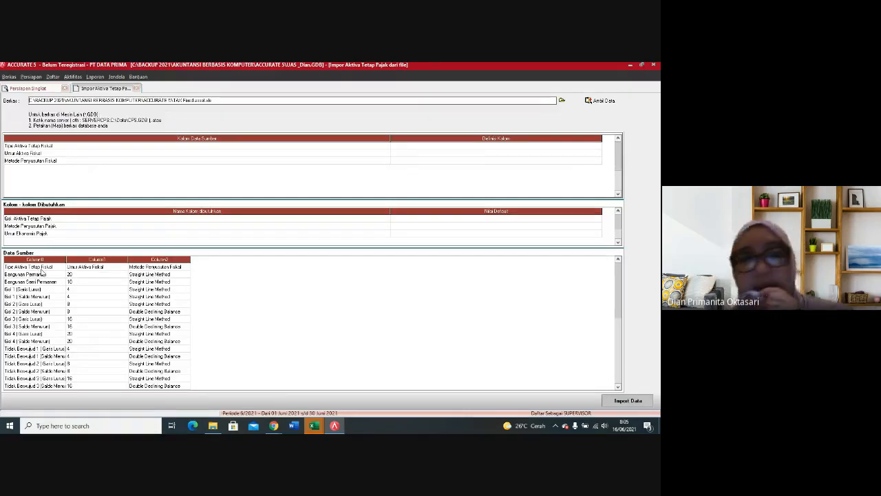
# Step: Delete the header row starting with Tipe Aktiva Tetap Fiskal from the source data
pyautogui.rightClick(43, 267)
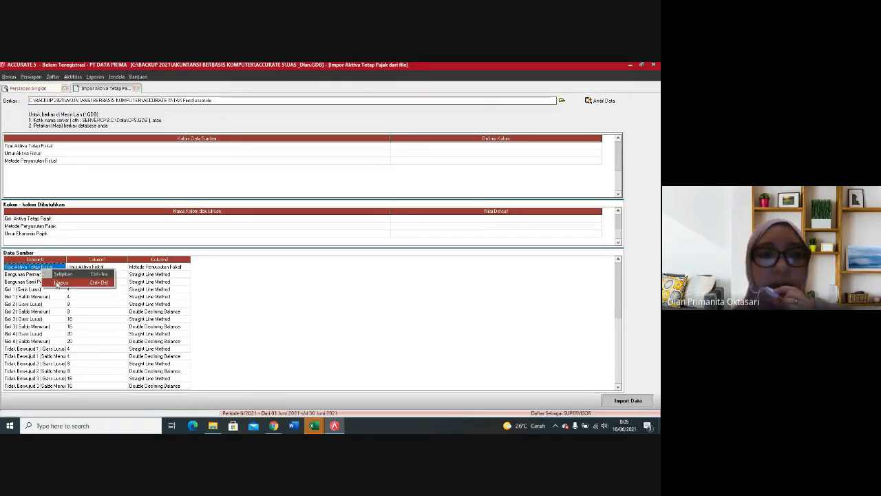
pyautogui.click(58, 283)
pyautogui.click(314, 268)
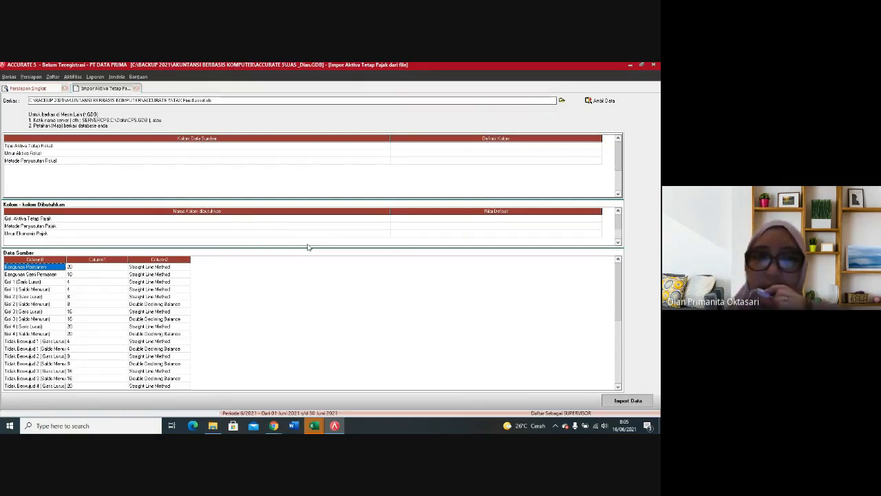
# Step: Map the source column Tipe Aktiva Tetap Fiskal to the Gol. Aktiva Tetap Pajak field
pyautogui.click(562, 147)
pyautogui.click(586, 152)
pyautogui.click(592, 148)
pyautogui.click(600, 147)
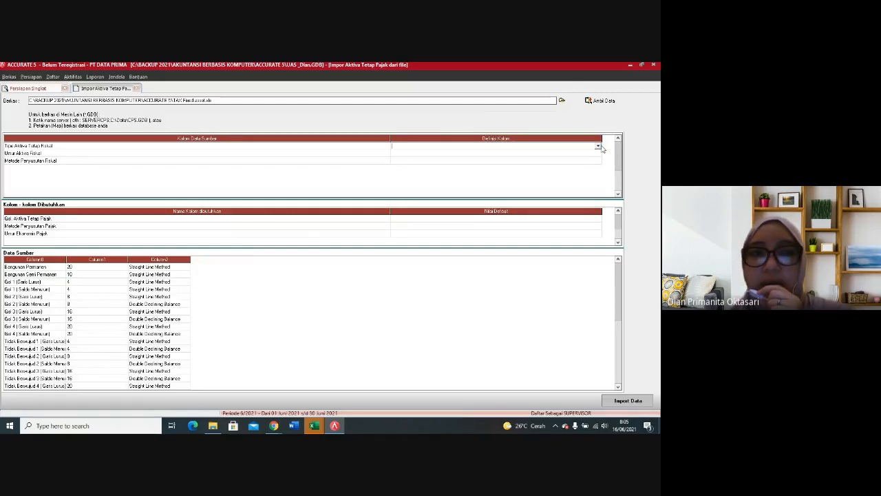
pyautogui.click(599, 147)
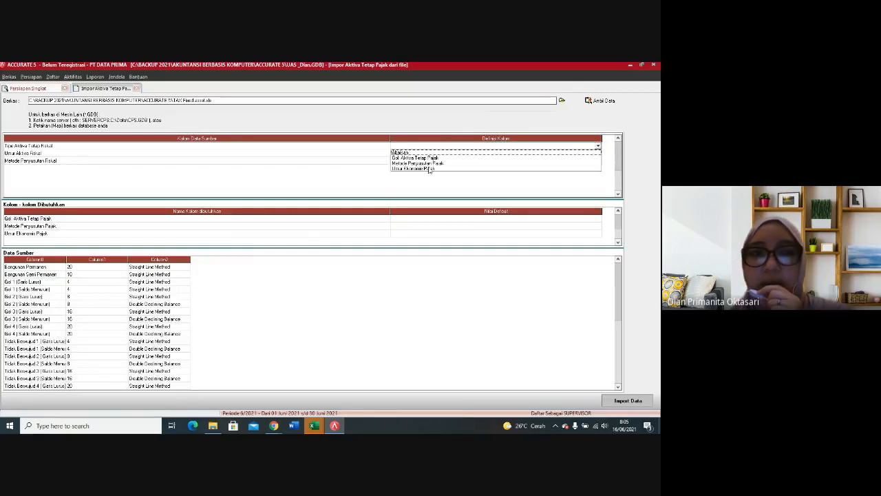
pyautogui.click(430, 158)
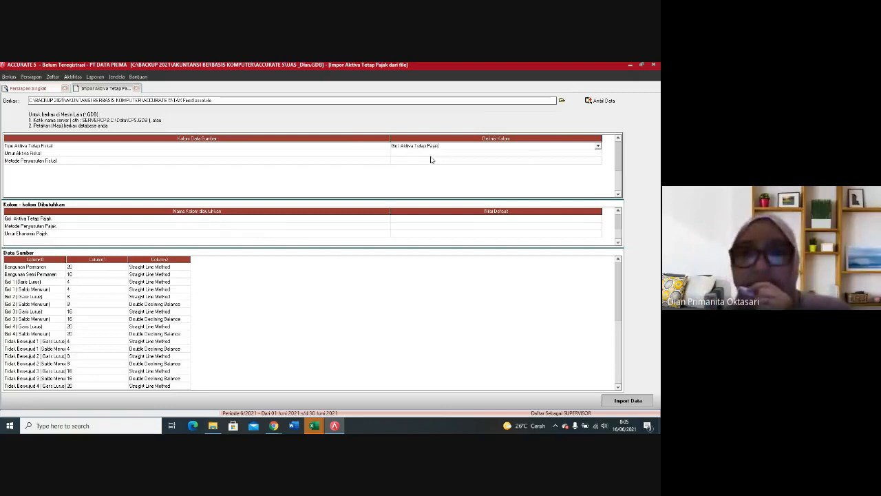
# Step: Map the source column Umur Aktiva Fiskal to the Umur Ekonomis Pajak field
pyautogui.click(560, 154)
pyautogui.click(590, 153)
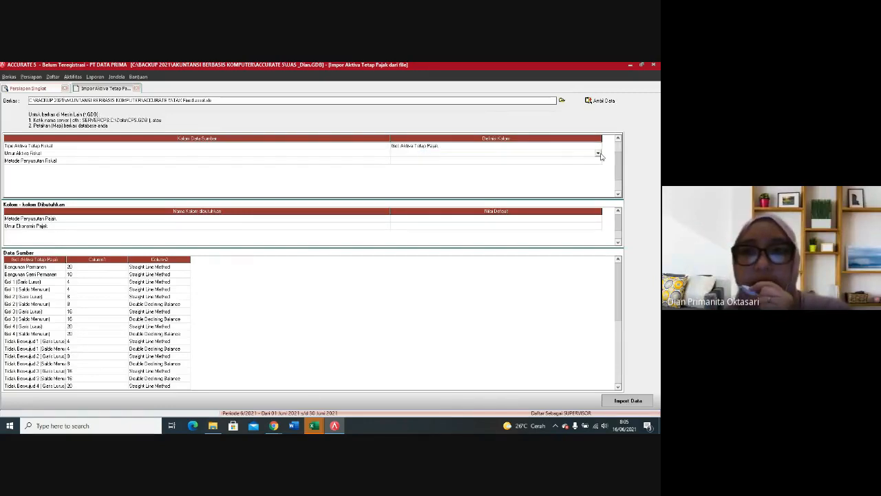
pyautogui.click(598, 153)
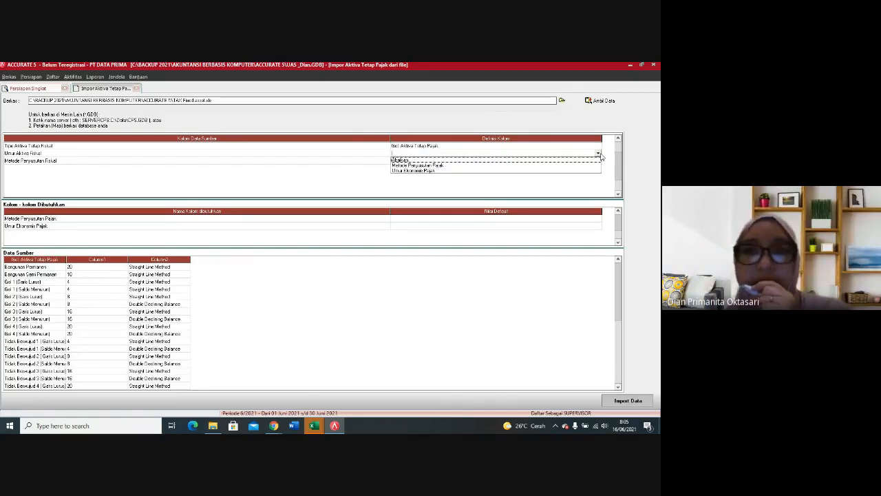
pyautogui.click(433, 171)
# Step: Map the source column Metode Penyusutan Fiskal to the Metode Penyusutan Pajak field
pyautogui.click(525, 160)
pyautogui.click(594, 161)
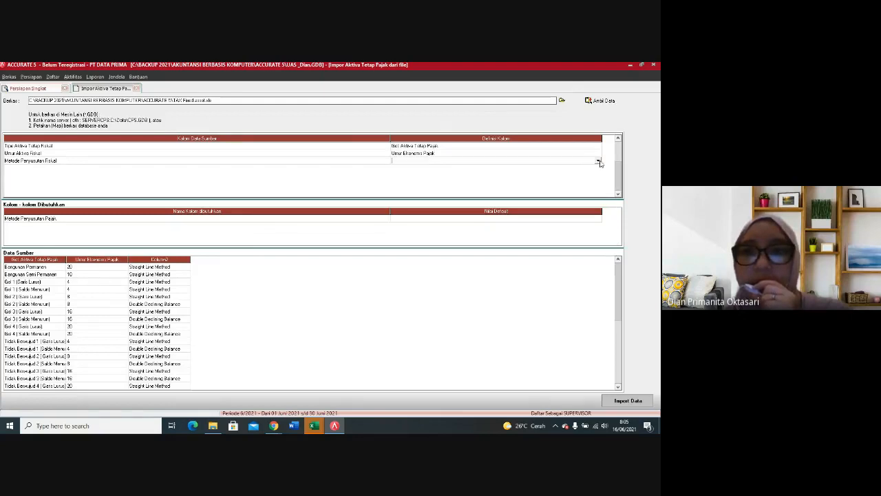
pyautogui.click(599, 161)
pyautogui.click(439, 173)
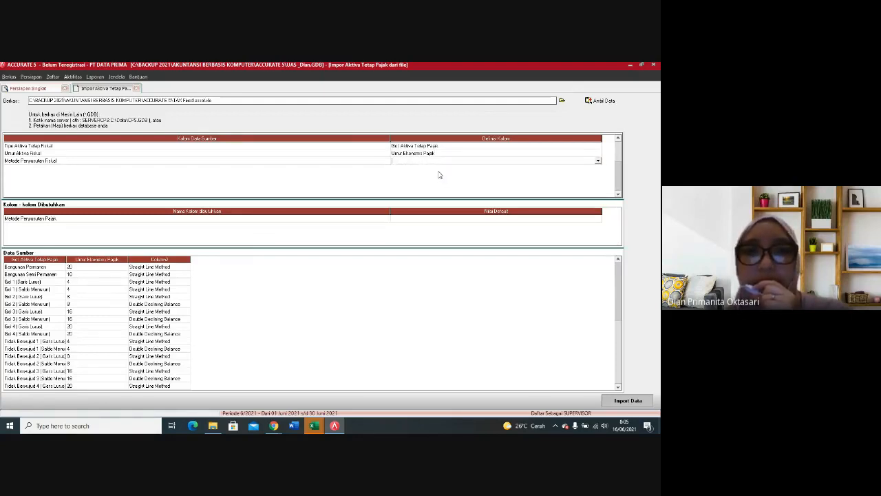
# Step: Define Straight Line Method as Metode Garis Lurus and Double Declining Balance as Metode Saldo Menurun in the depreciation method definitions
pyautogui.click(164, 86)
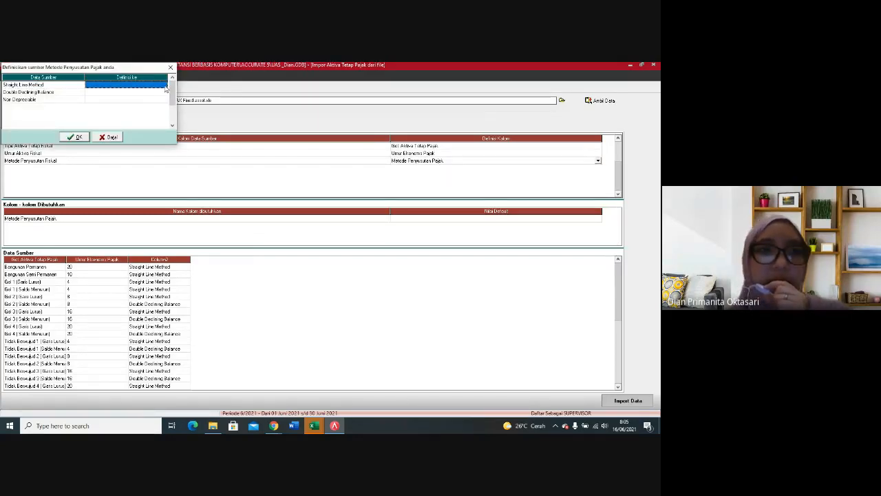
pyautogui.click(165, 86)
pyautogui.click(121, 97)
pyautogui.click(154, 93)
pyautogui.click(165, 94)
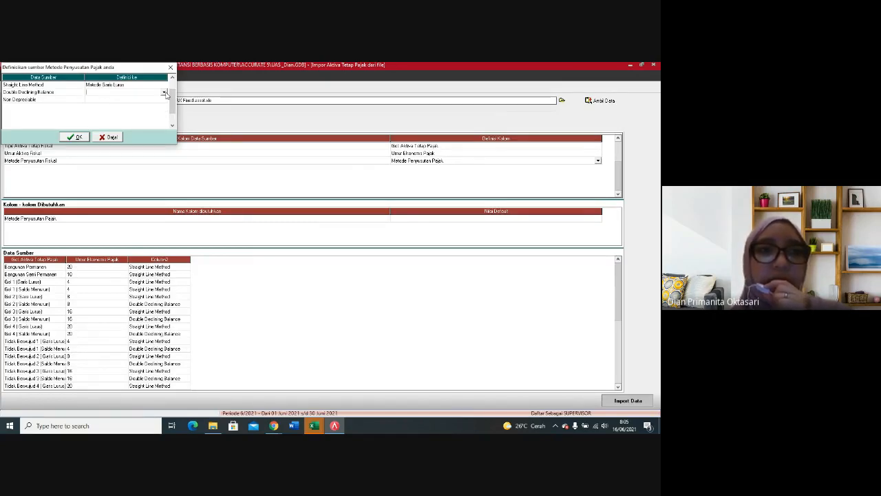
pyautogui.click(164, 93)
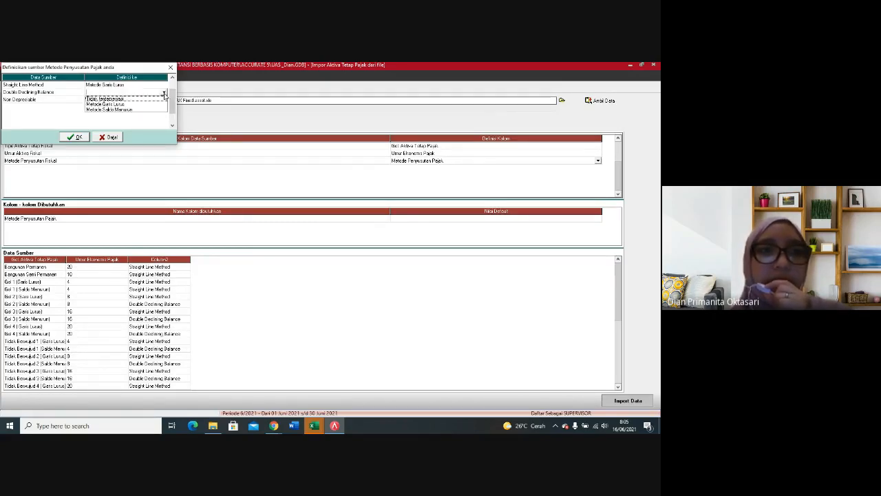
pyautogui.click(122, 110)
# Step: Define Non Depreciable as Tidak terdepresiasi and accept the depreciation method definitions
pyautogui.click(132, 102)
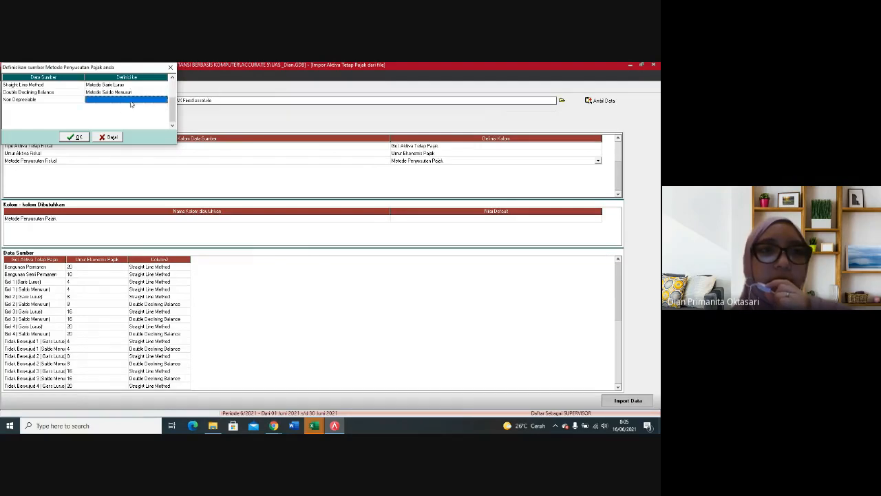
pyautogui.click(165, 101)
pyautogui.click(165, 102)
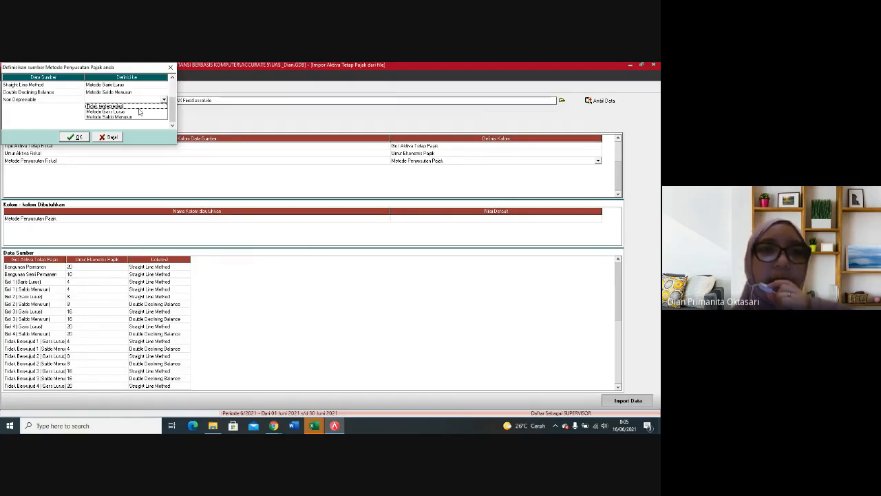
pyautogui.click(137, 107)
pyautogui.click(72, 137)
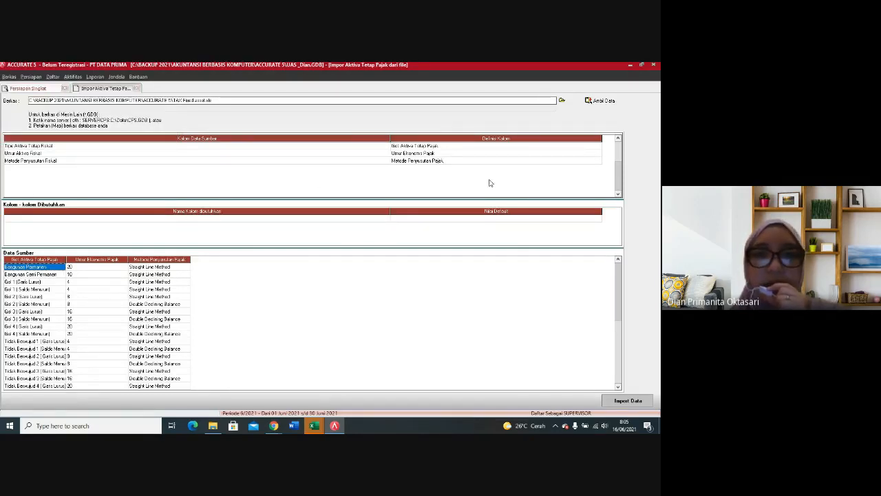
# Step: Import the mapped tax fixed asset type data and dismiss the import message
pyautogui.click(623, 401)
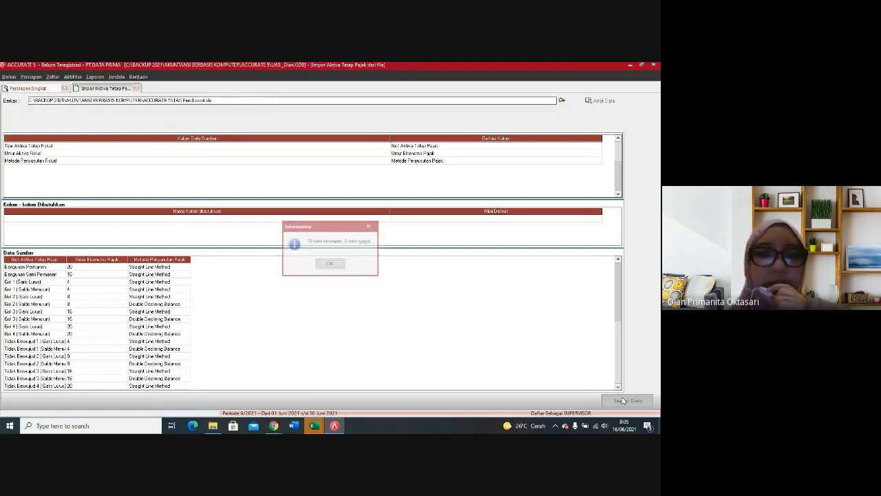
pyautogui.click(329, 265)
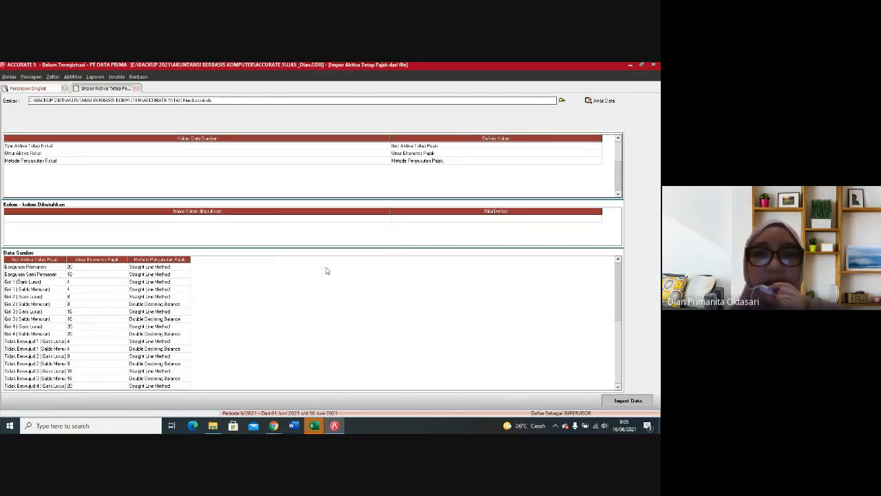
# Step: Advance the quick setup to Tipe Aset Tetap, check the FIXED ASSET TYPE workbook in Excel, and return to ACCURATE
pyautogui.click(318, 400)
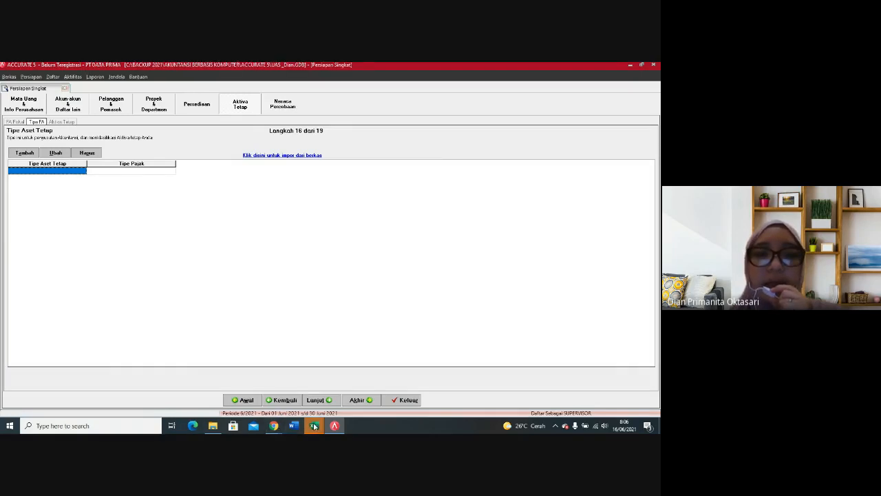
pyautogui.moveTo(313, 425)
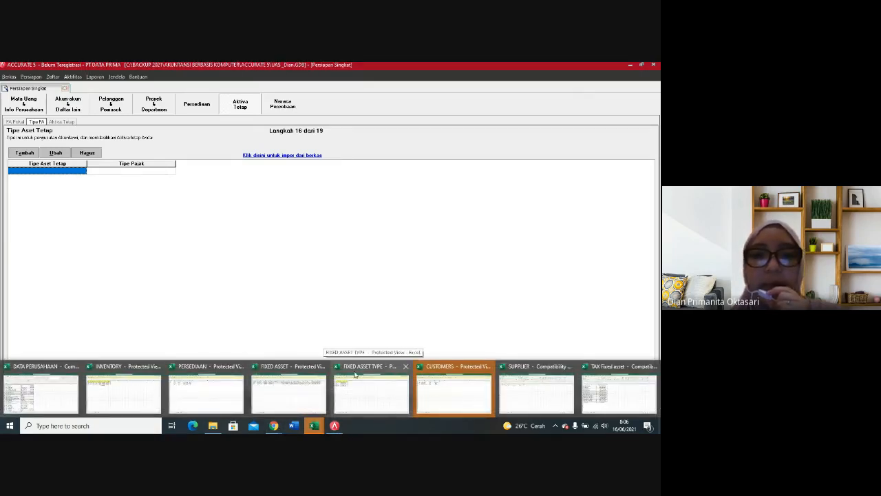
pyautogui.click(352, 398)
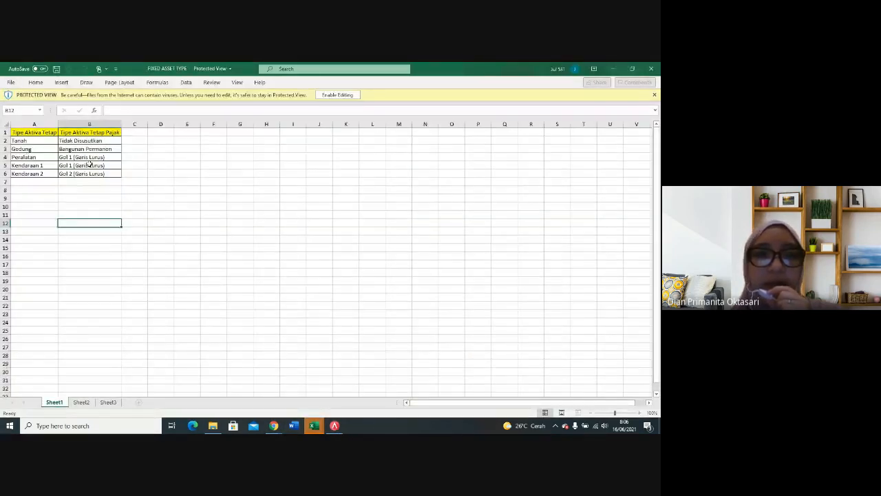
pyautogui.click(336, 427)
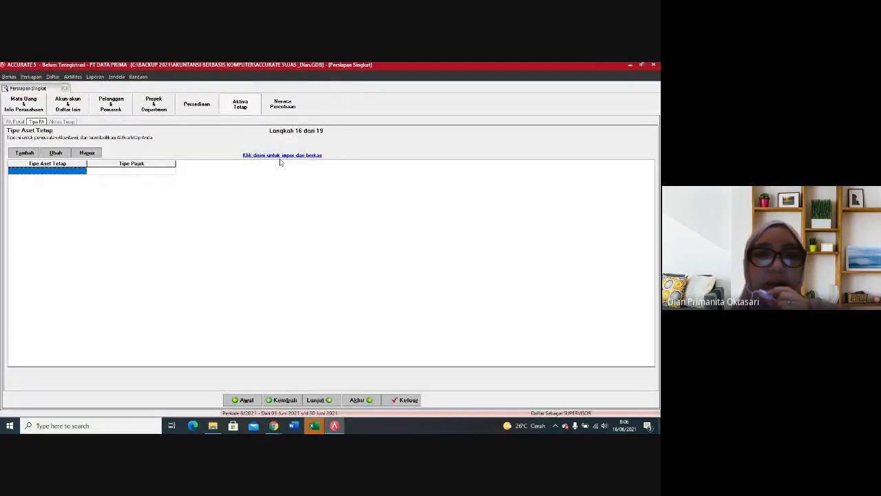
# Step: Start the fixed asset type import from file and load the source data from the Excel file FIXED ASSET TYPE
pyautogui.click(319, 154)
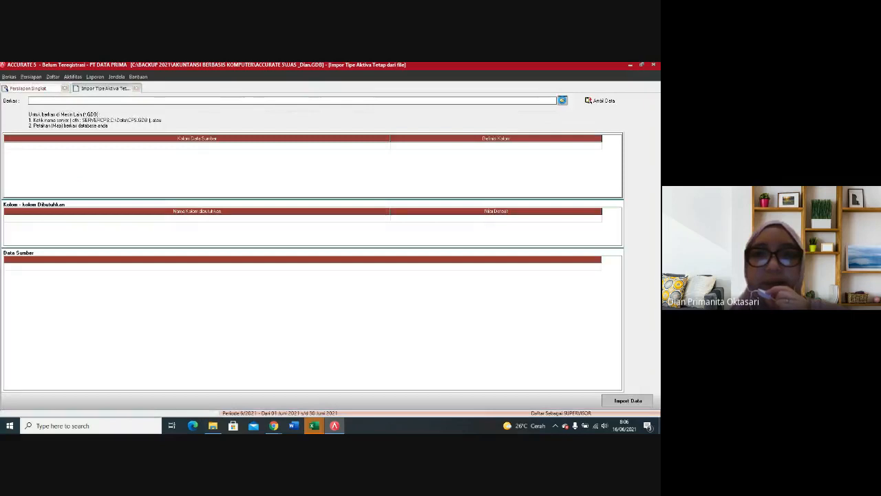
pyautogui.click(561, 101)
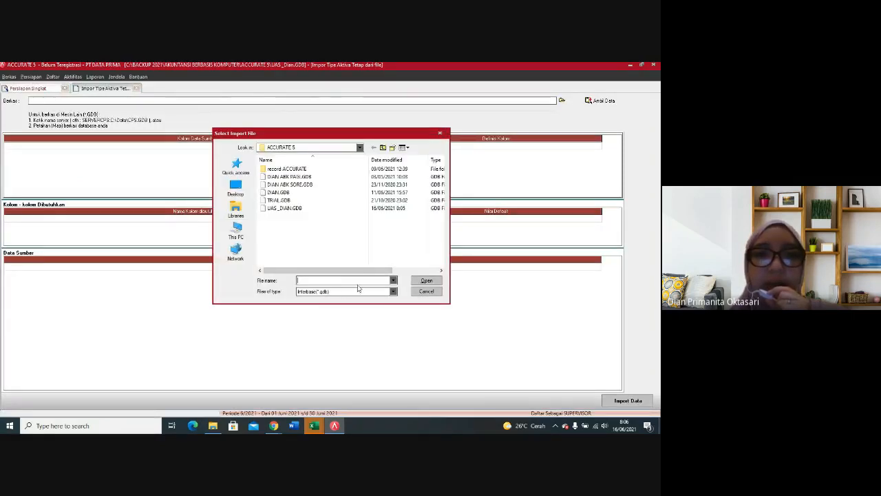
pyautogui.click(393, 291)
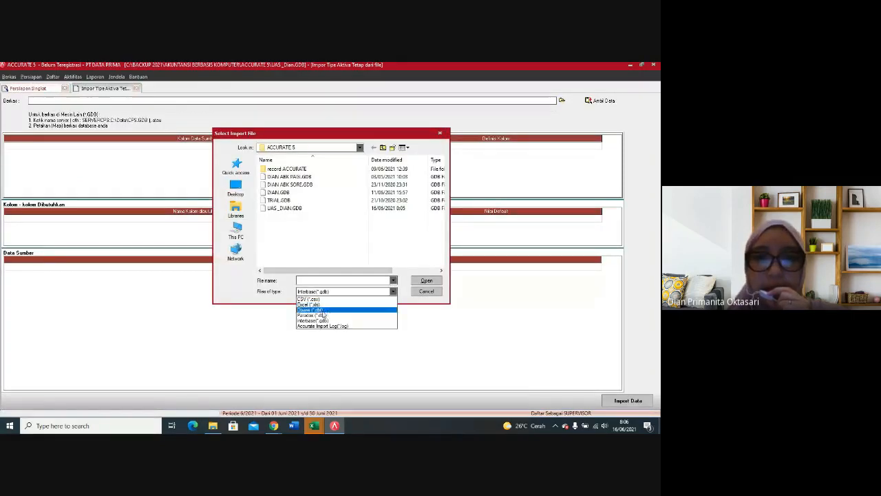
pyautogui.click(309, 304)
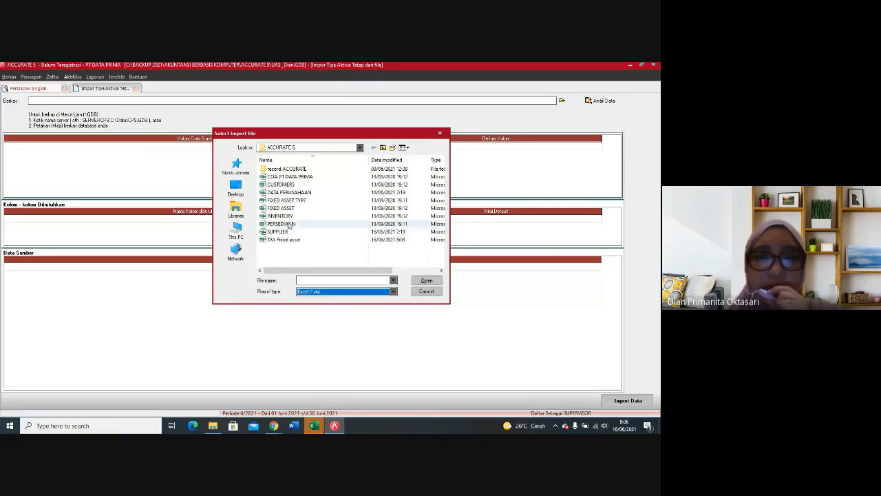
pyautogui.click(298, 200)
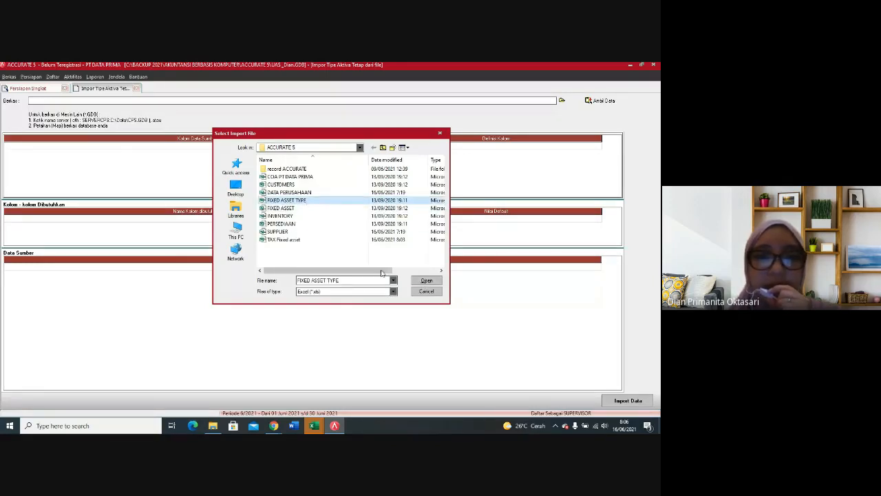
pyautogui.click(426, 281)
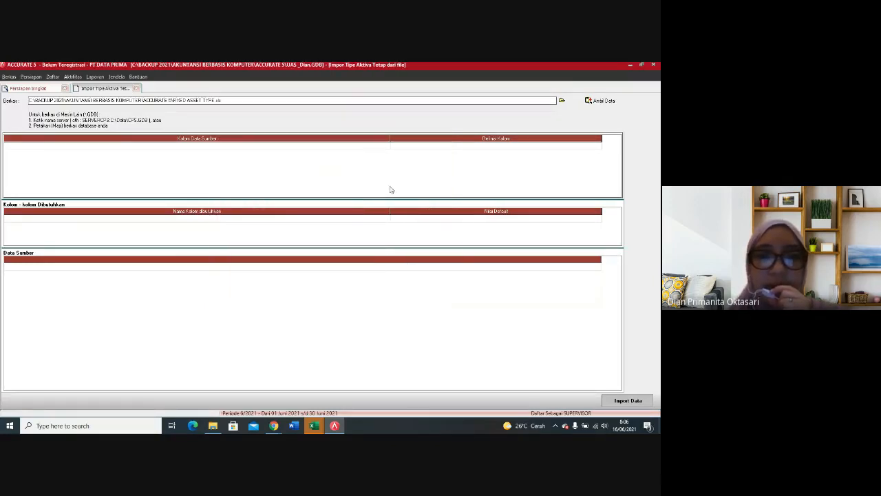
pyautogui.click(604, 100)
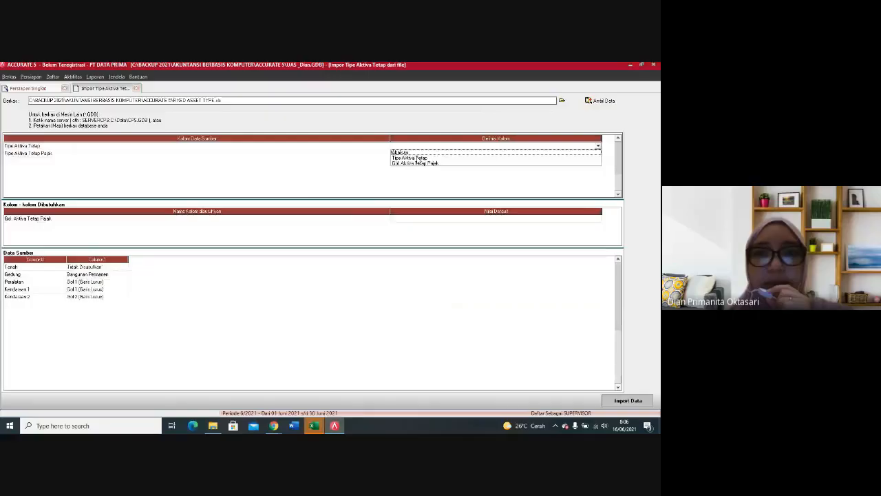
# Step: Map the source column Tipe Aktiva Tetap to Tipe Aktiva Tetap, and Tipe Aktiva Tetap Pajak to Gol. Aktiva Tetap Pajak
pyautogui.click(463, 159)
pyautogui.click(500, 153)
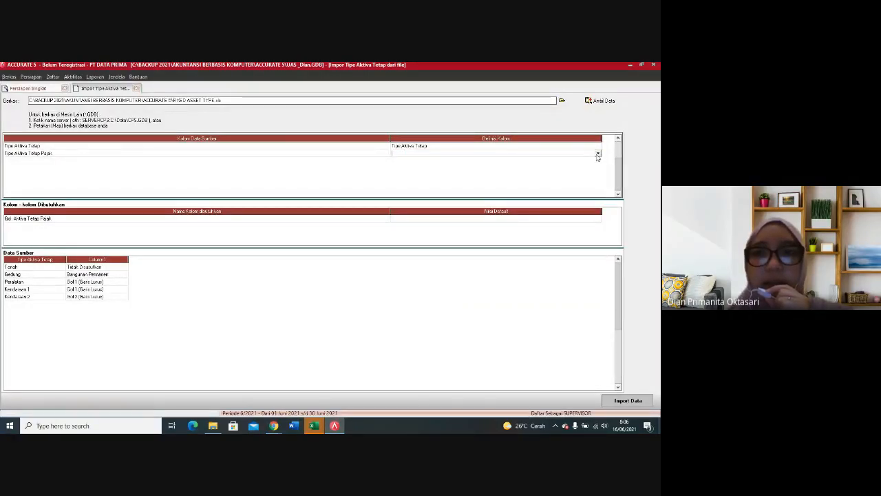
pyautogui.click(597, 154)
pyautogui.click(471, 168)
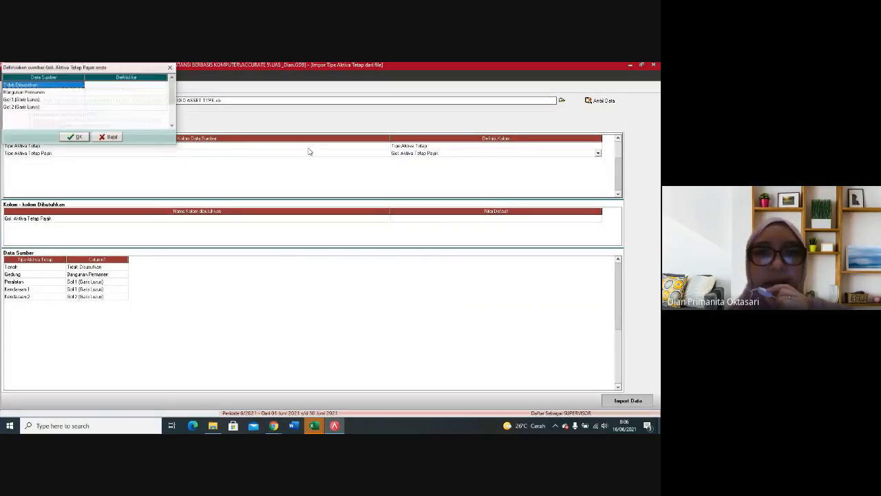
# Step: Define the source values Tidak Disusutkan and Bangunan Permanen as the tax asset classes of the same names
pyautogui.click(136, 85)
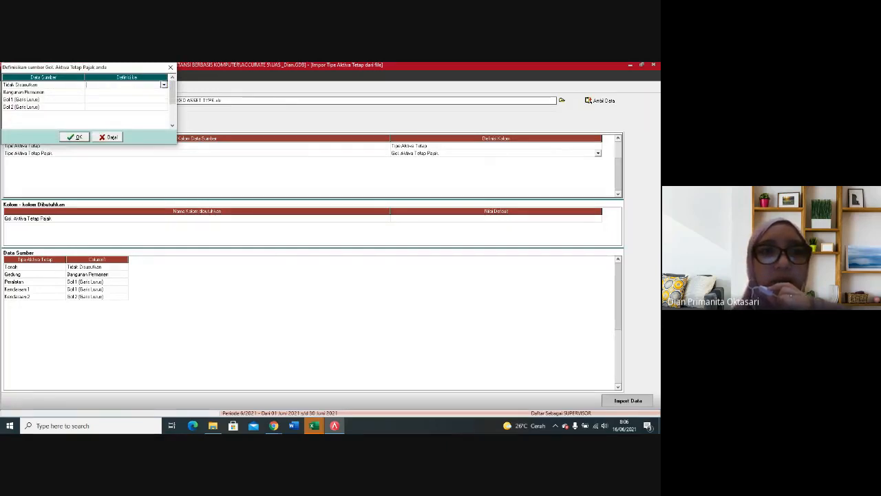
pyautogui.click(163, 85)
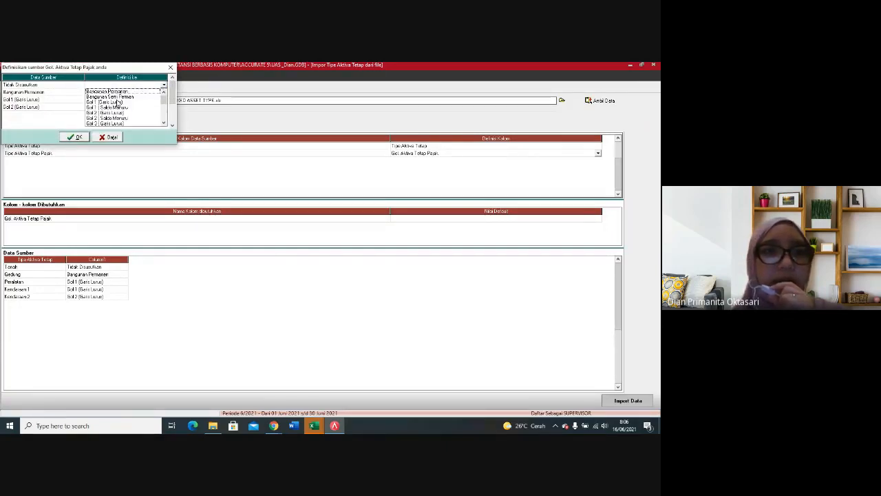
pyautogui.click(117, 102)
pyautogui.click(157, 86)
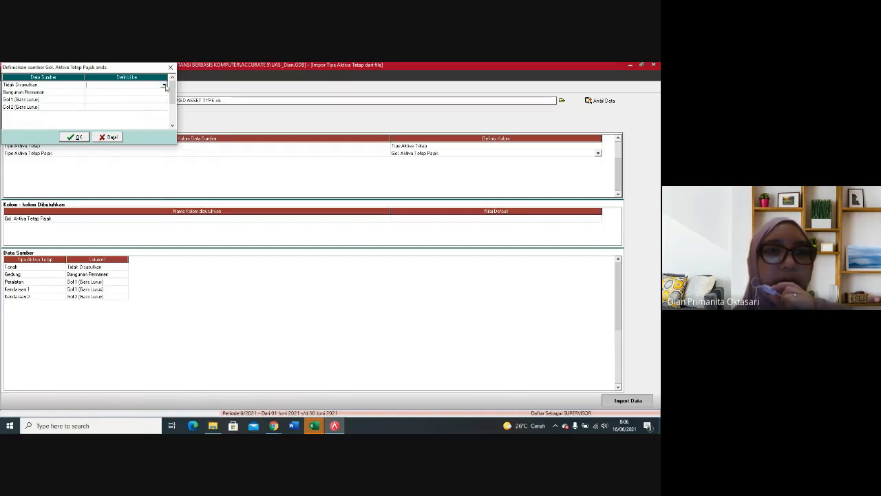
pyautogui.click(165, 86)
pyautogui.moveTo(164, 100); pyautogui.dragTo(164, 118)
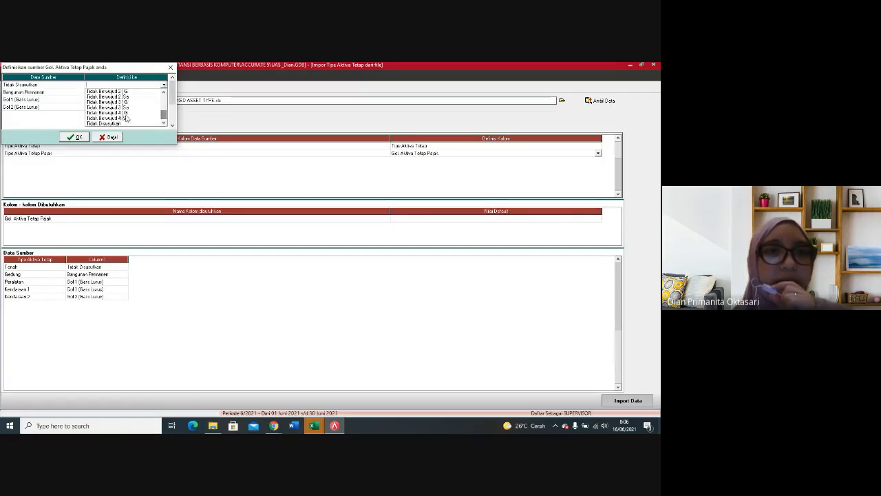
pyautogui.click(117, 124)
pyautogui.click(132, 92)
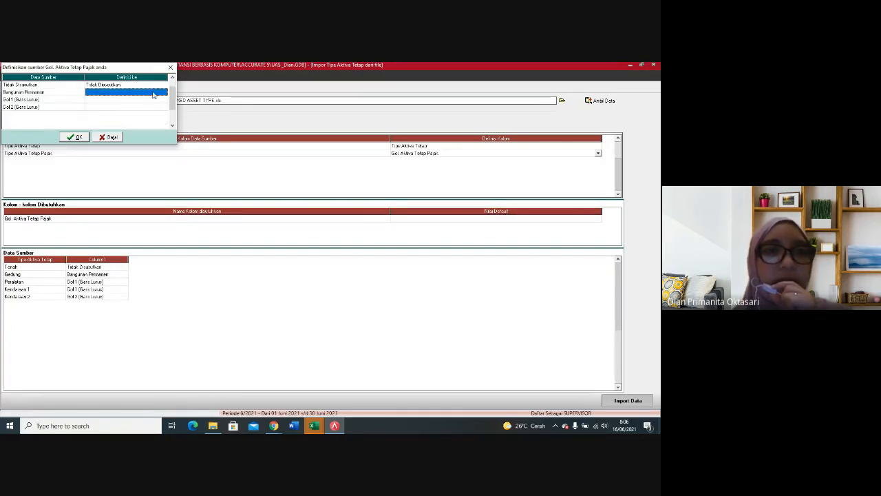
pyautogui.click(164, 92)
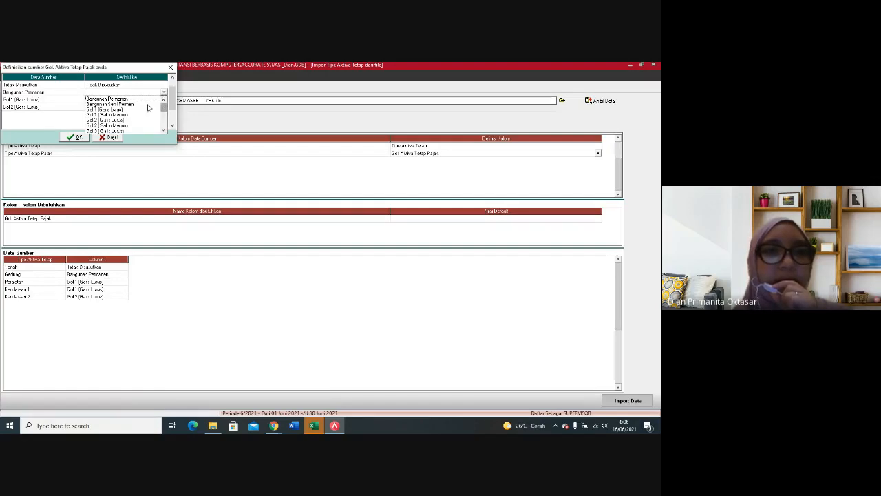
pyautogui.click(132, 100)
# Step: Define Gol 1 (Garis Lurus) and Gol 2 (Garis Lurus) as their matching tax asset classes and accept the definitions
pyautogui.click(132, 101)
pyautogui.click(148, 102)
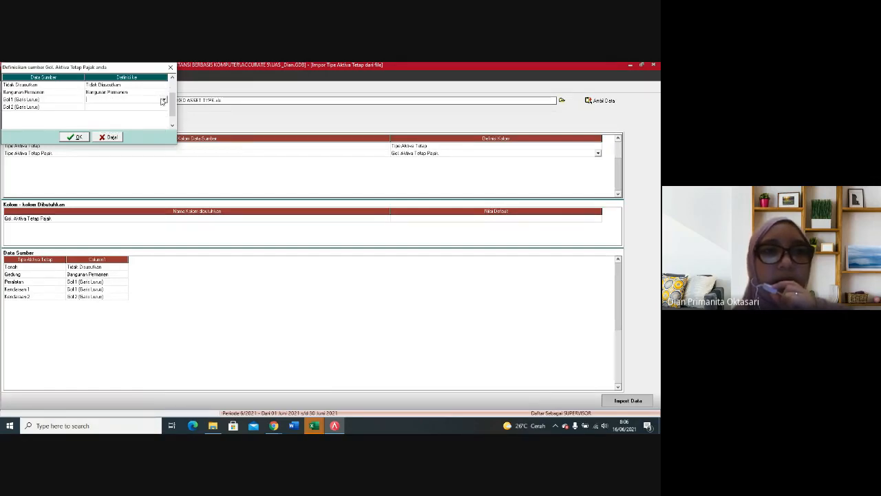
pyautogui.click(164, 100)
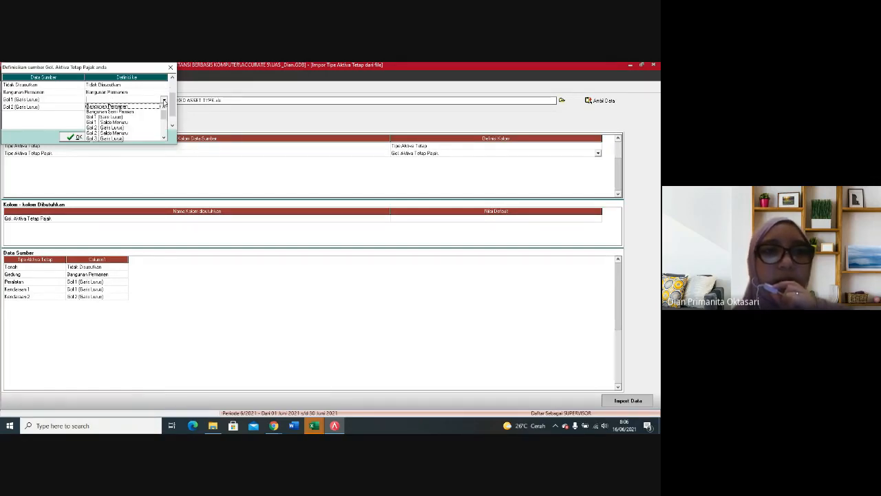
pyautogui.click(133, 117)
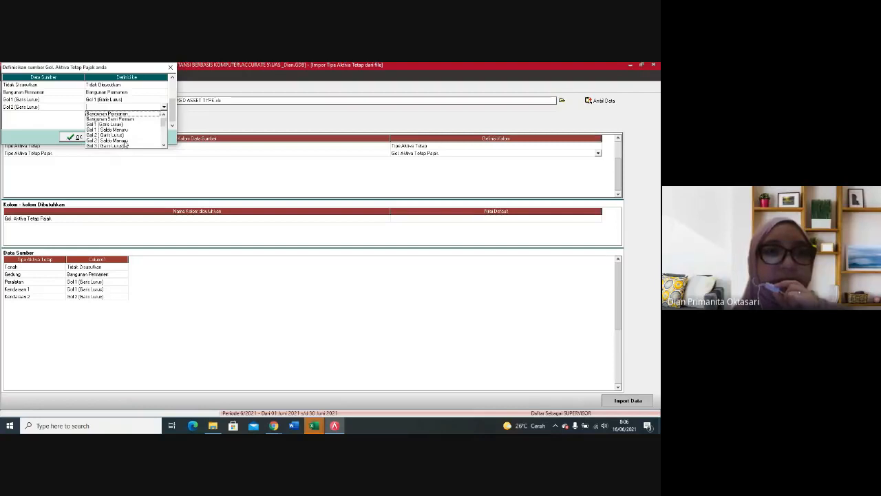
pyautogui.click(125, 143)
pyautogui.click(75, 137)
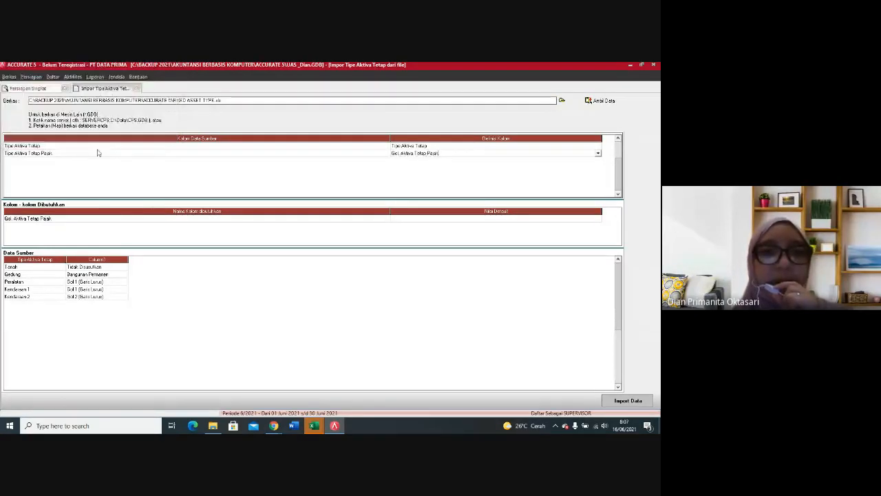
# Step: Import the mapped fixed asset type data and dismiss the import message
pyautogui.click(390, 269)
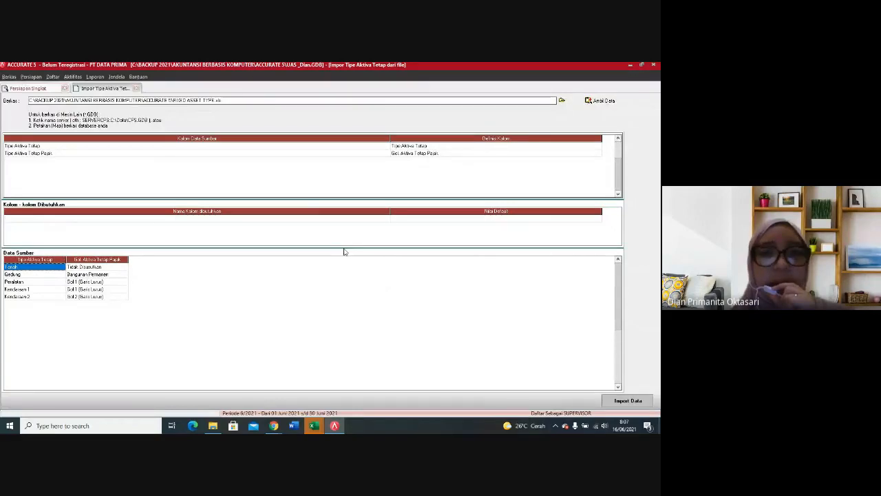
pyautogui.click(620, 400)
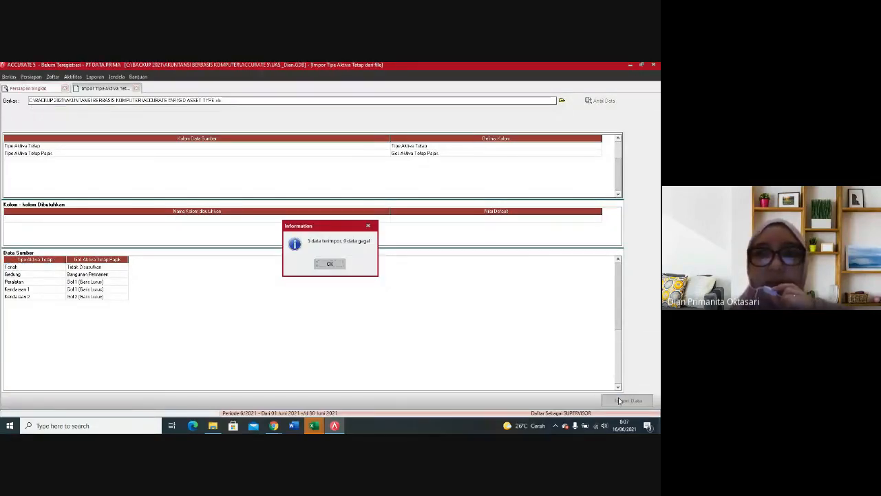
pyautogui.click(331, 264)
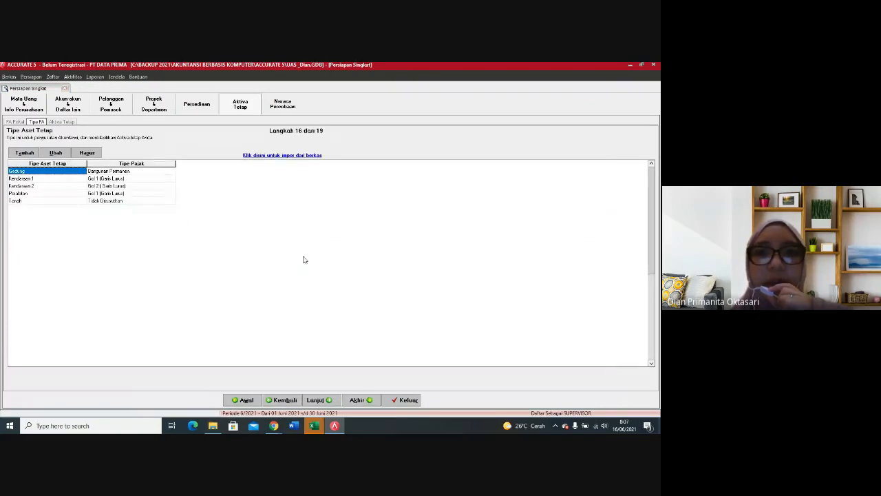
pyautogui.click(357, 400)
pyautogui.click(284, 400)
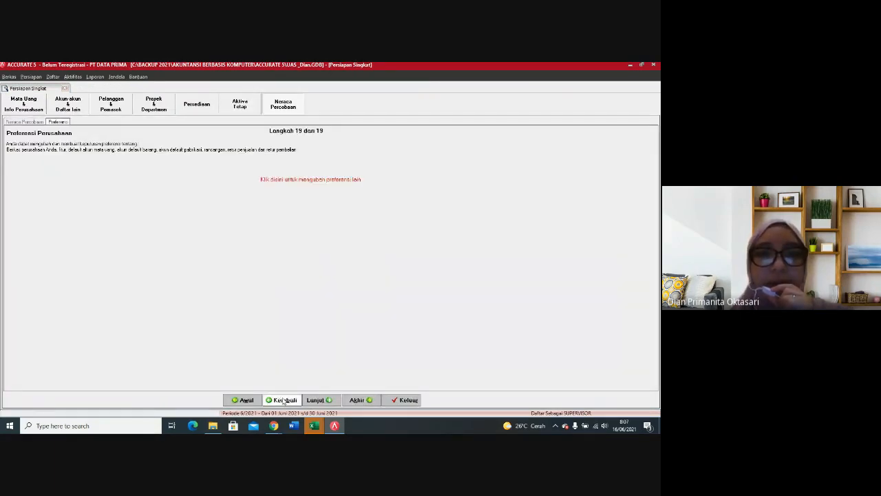
pyautogui.click(284, 400)
pyautogui.click(284, 400)
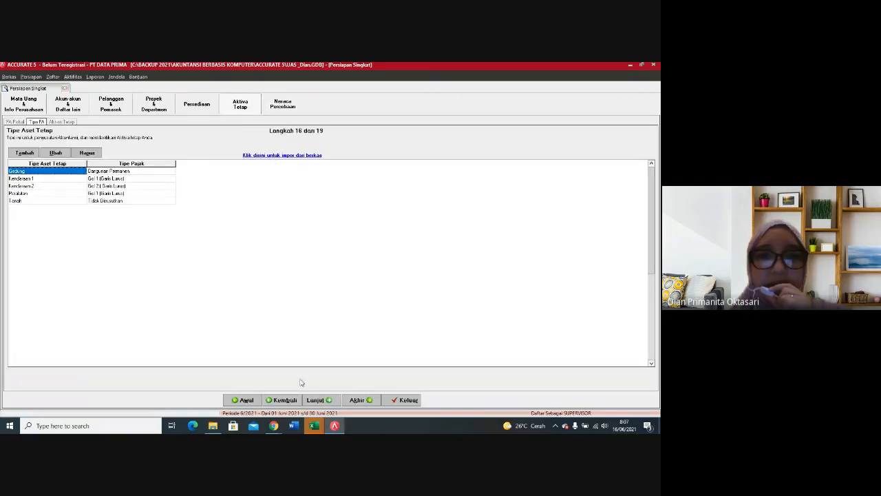
# Step: Advance to the Daftar Aktiva tetap setup step, start its import from file, and filter the file selection to Excel (*.xls)
pyautogui.click(334, 401)
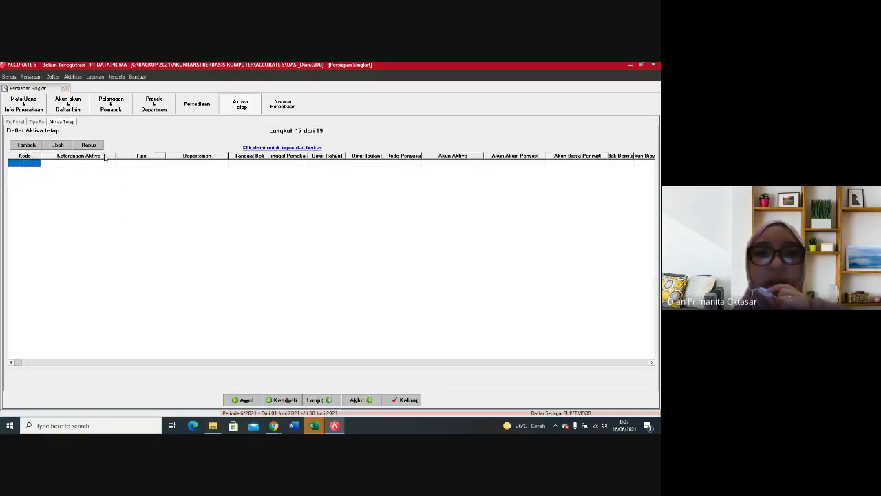
pyautogui.click(279, 150)
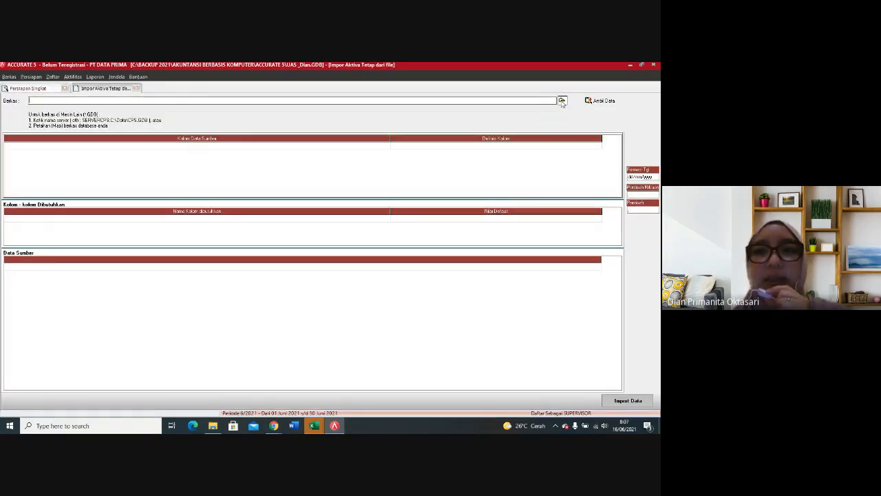
pyautogui.click(562, 100)
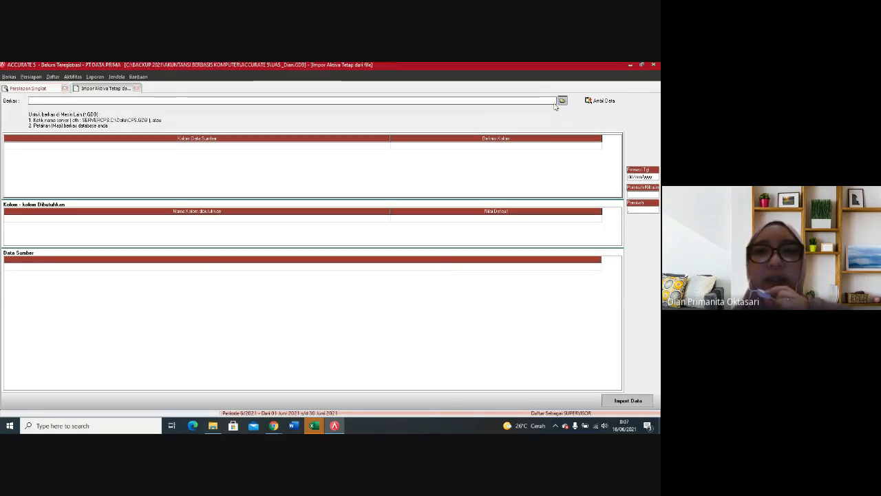
pyautogui.click(349, 292)
pyautogui.click(324, 304)
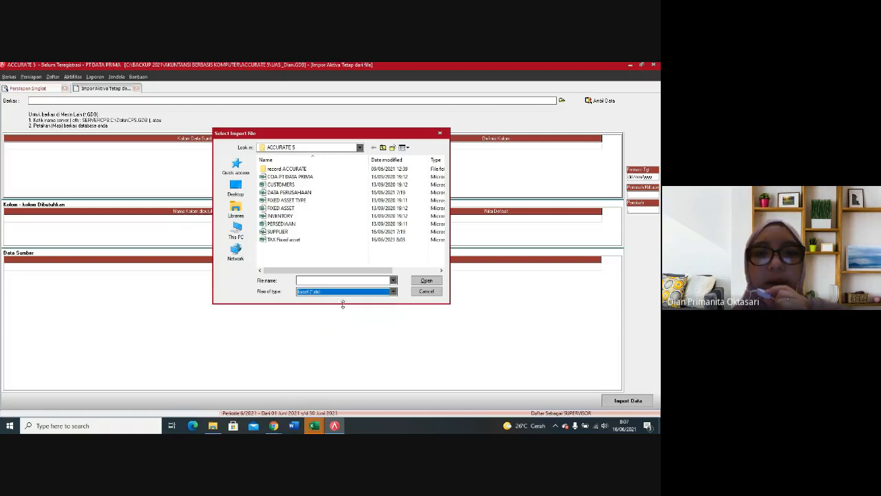
# Step: Check the columns of the FIXED ASSET workbook in Excel and return to the import in ACCURATE
pyautogui.moveTo(312, 428)
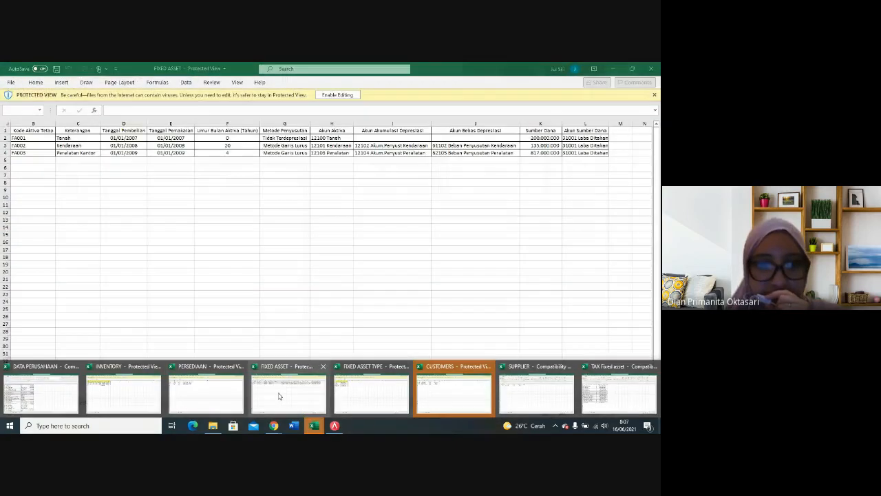
pyautogui.click(279, 396)
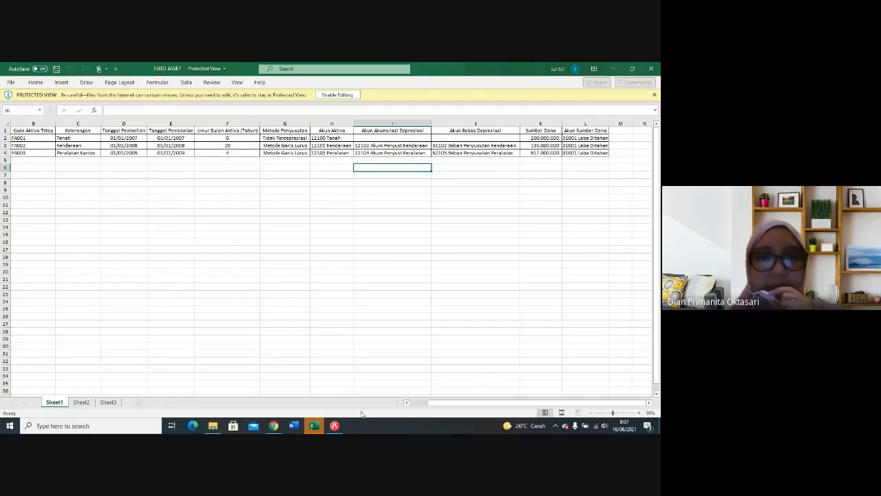
pyautogui.click(335, 426)
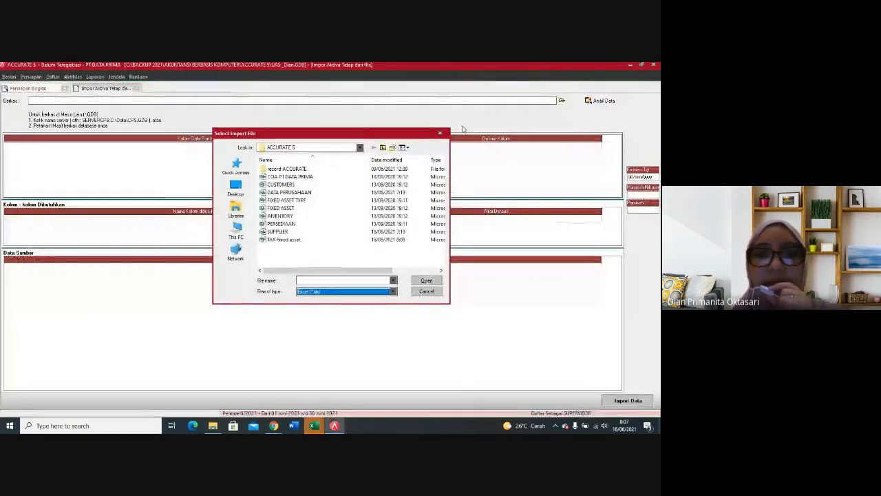
# Step: Load the source data from the FIXED ASSET file and delete its heading row
pyautogui.click(283, 208)
pyautogui.click(426, 280)
pyautogui.click(604, 102)
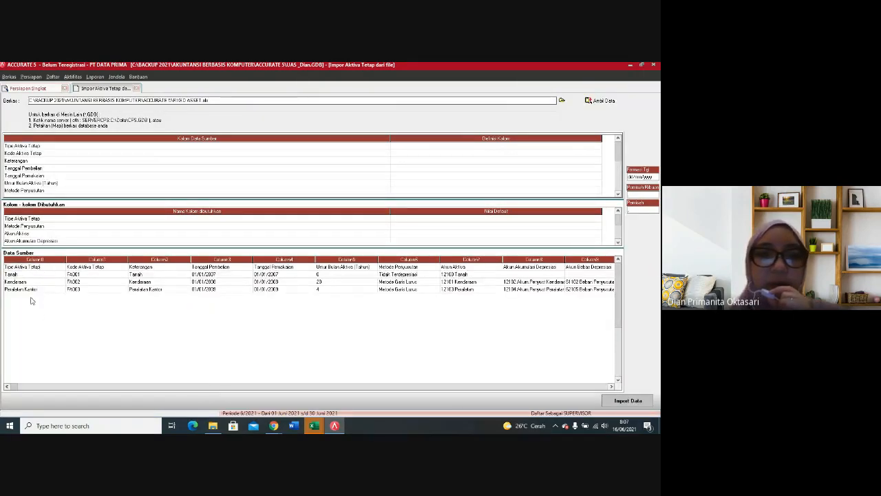
pyautogui.rightClick(50, 269)
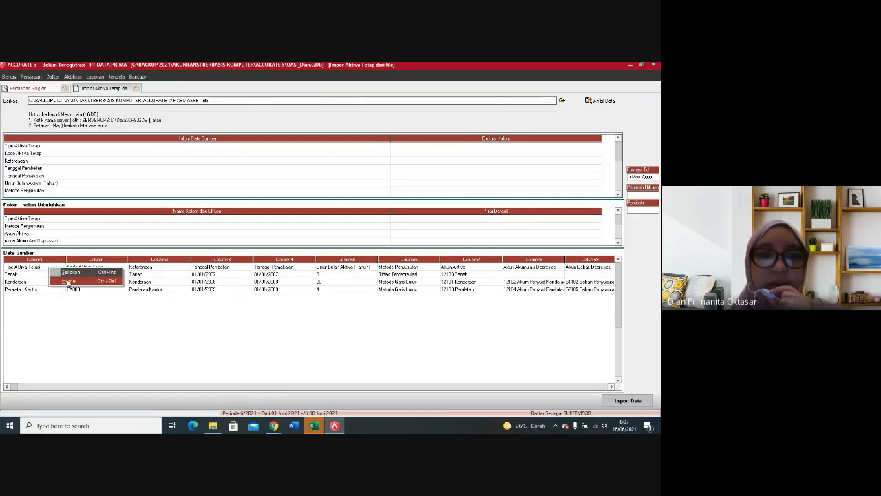
pyautogui.click(69, 281)
pyautogui.click(312, 265)
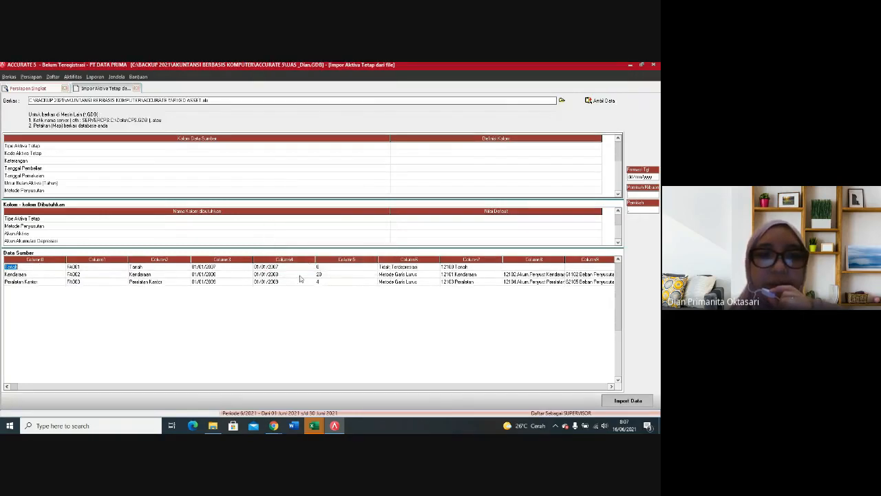
# Step: Map the Tipe Aktiva Tetap source column to Tipe Aktiva Tetap and define Tanah as Tanah
pyautogui.click(522, 147)
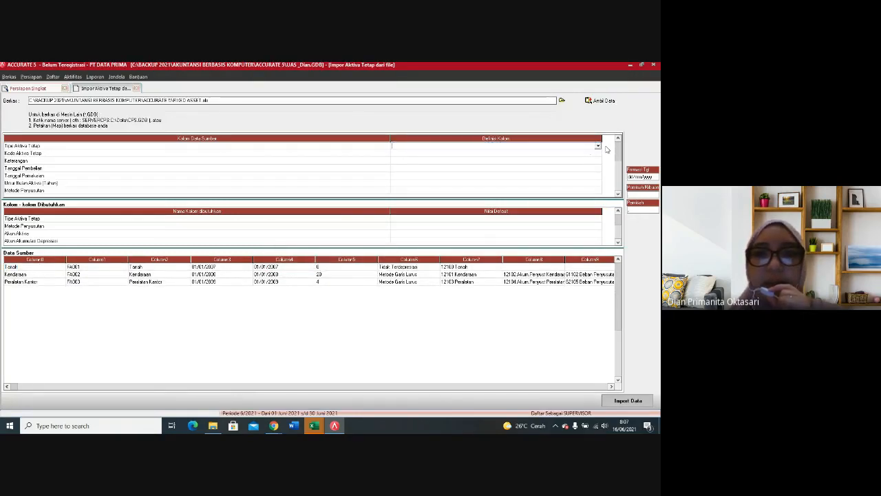
pyautogui.click(598, 147)
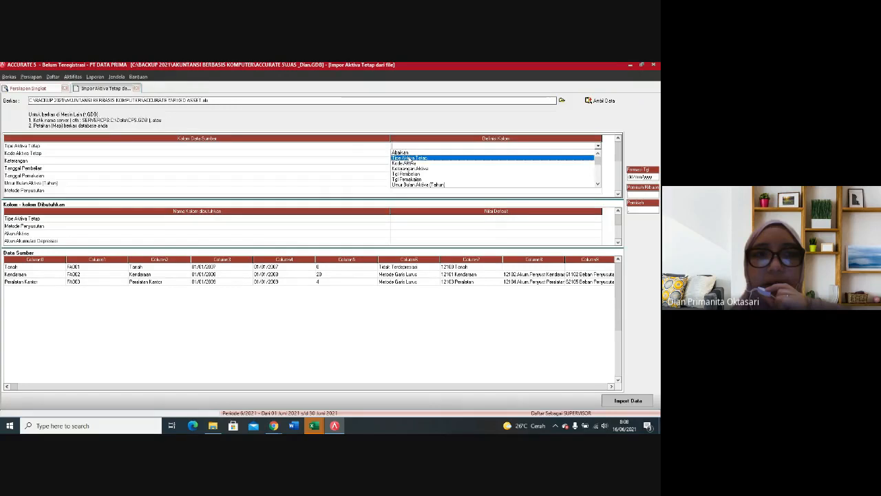
pyautogui.click(409, 158)
pyautogui.click(164, 86)
pyautogui.click(127, 94)
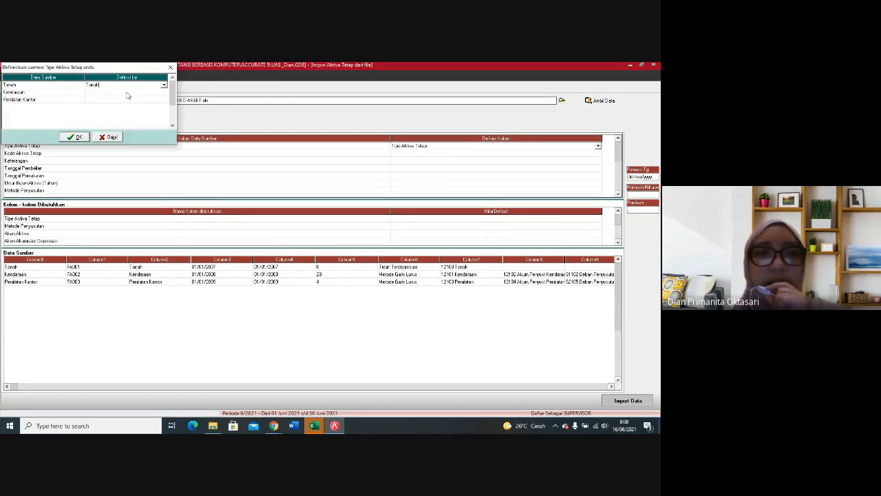
# Step: Define Kendaraan as Kendaraan 1 and Peralatan Kantor as Peralatan, and accept the asset type definitions
pyautogui.click(135, 95)
pyautogui.click(164, 92)
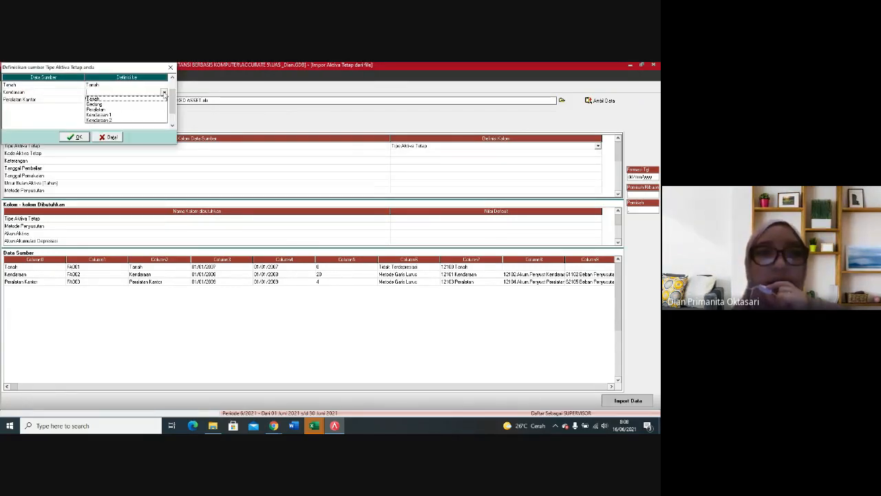
pyautogui.click(104, 115)
pyautogui.click(122, 99)
pyautogui.click(164, 99)
pyautogui.click(163, 101)
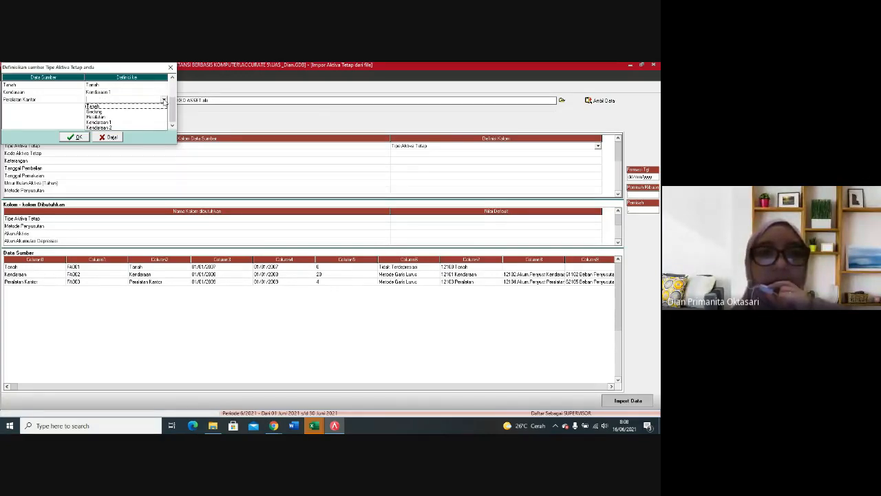
pyautogui.click(94, 116)
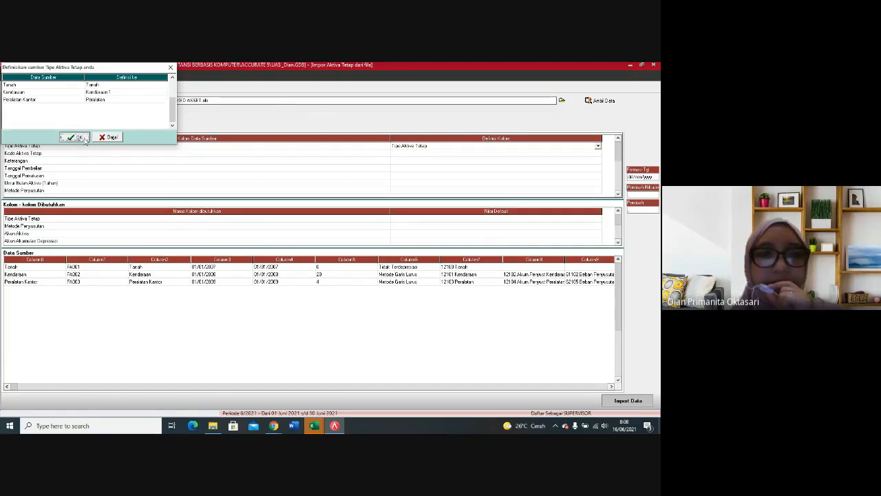
pyautogui.click(83, 138)
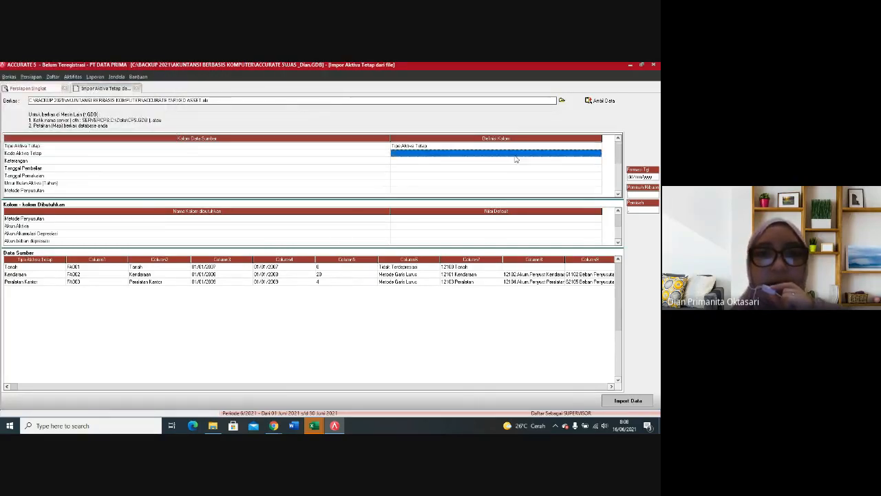
# Step: Map the Kode Aktiva Tetap column to Kode Aktiva and the Keterangan column to Keterangan Aktiva
pyautogui.click(557, 159)
pyautogui.click(591, 153)
pyautogui.click(598, 154)
pyautogui.click(598, 155)
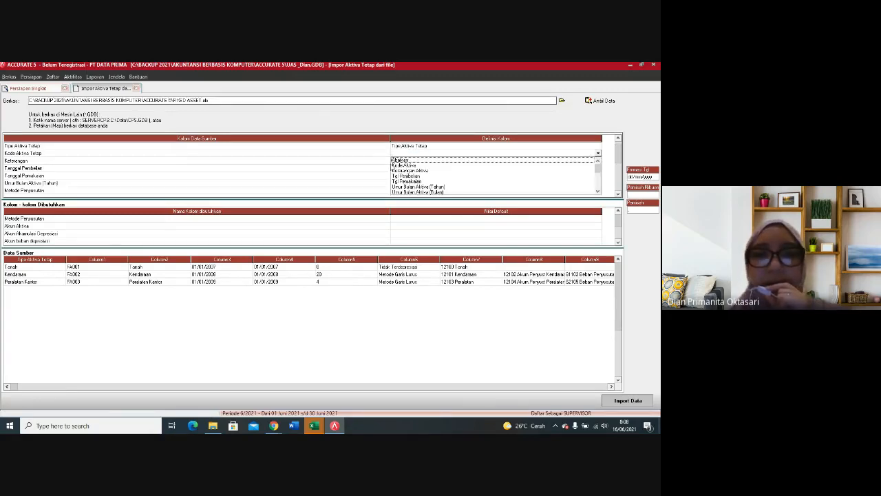
pyautogui.click(404, 166)
pyautogui.click(419, 161)
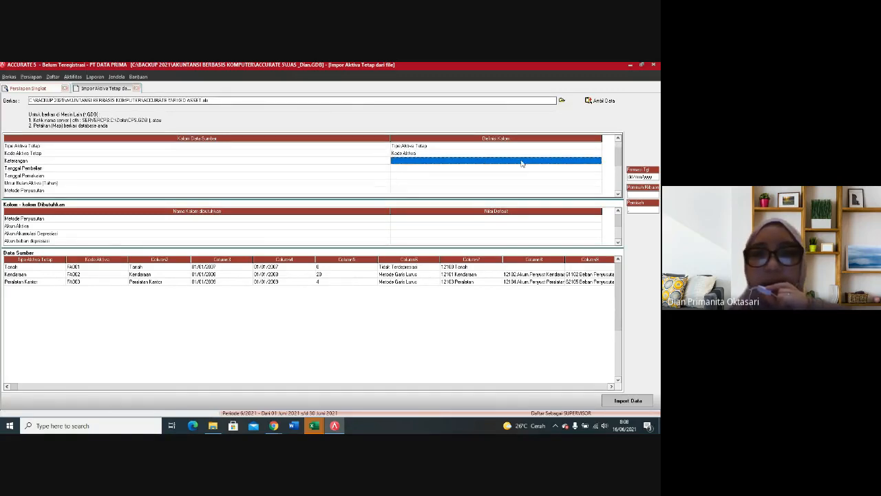
pyautogui.click(585, 160)
pyautogui.click(598, 161)
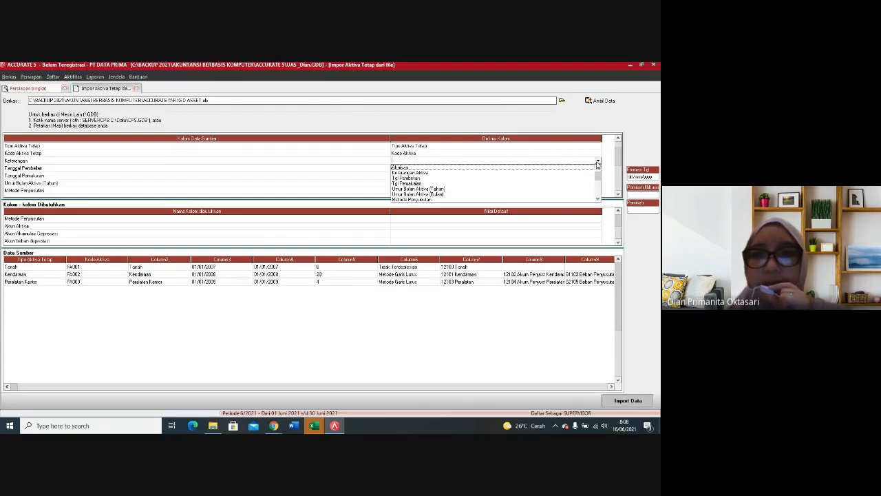
pyautogui.click(425, 173)
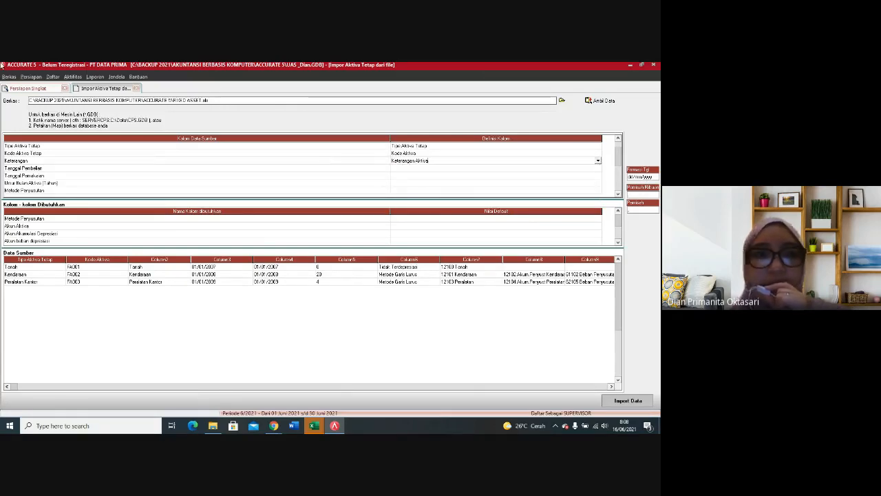
# Step: Map the Tanggal Pembelian column to Tgl Pembelian and the Tanggal Pemakaian column to Tgl Pemakaian
pyautogui.click(508, 170)
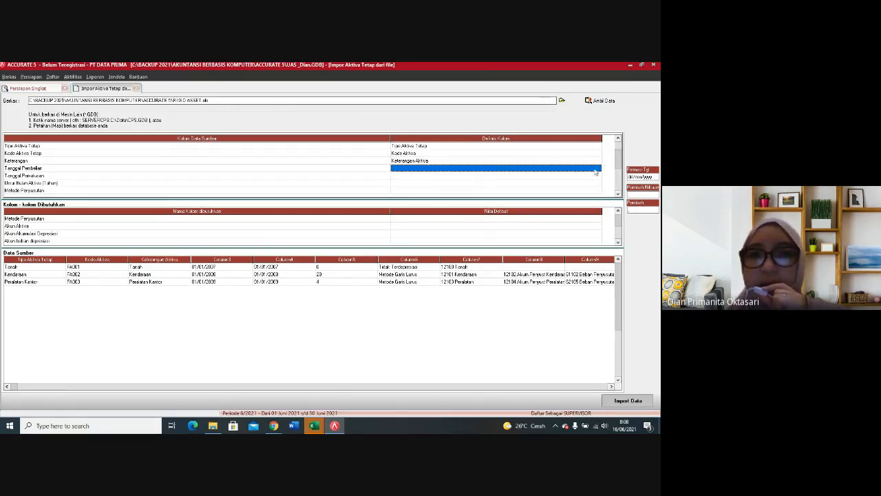
pyautogui.click(596, 172)
pyautogui.click(598, 169)
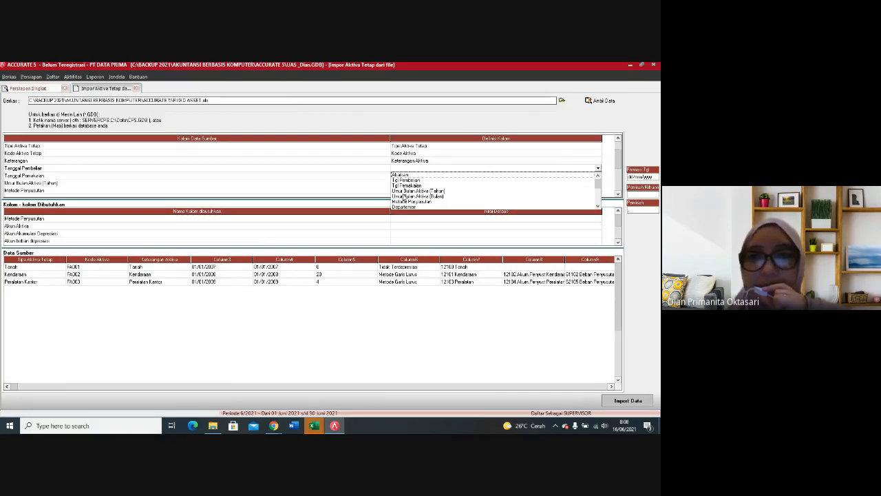
pyautogui.click(409, 180)
pyautogui.click(453, 177)
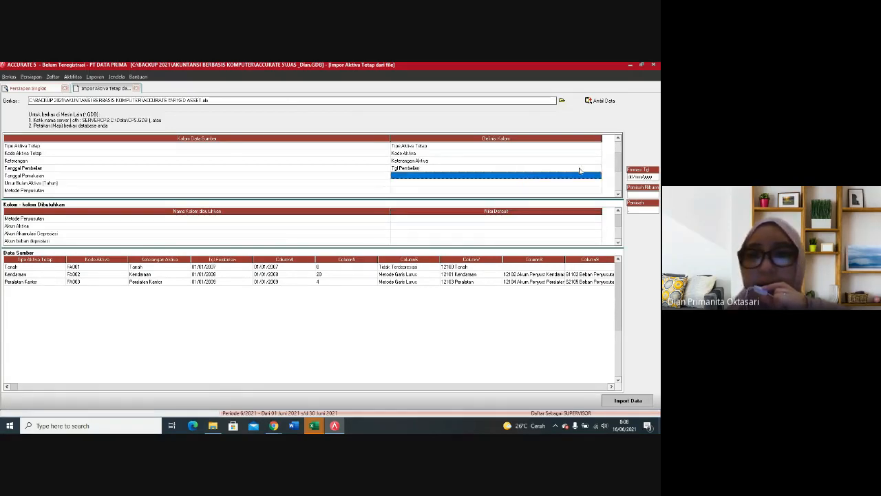
pyautogui.click(591, 177)
pyautogui.click(597, 176)
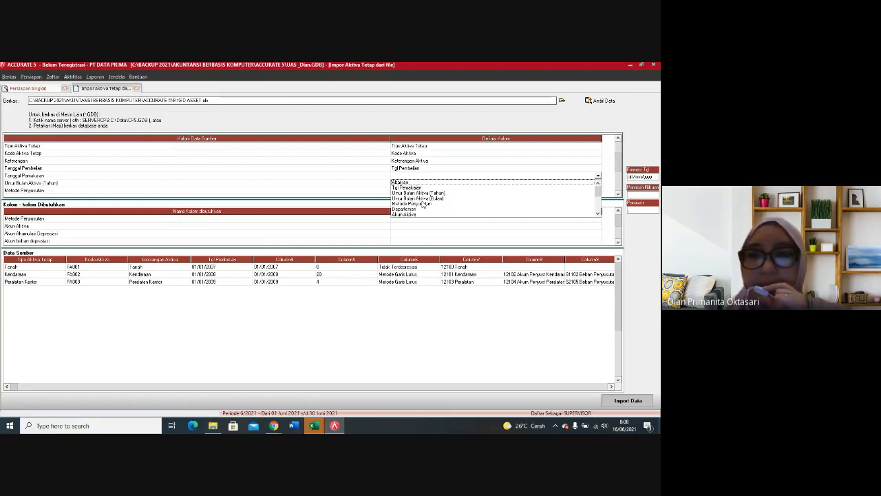
pyautogui.click(419, 187)
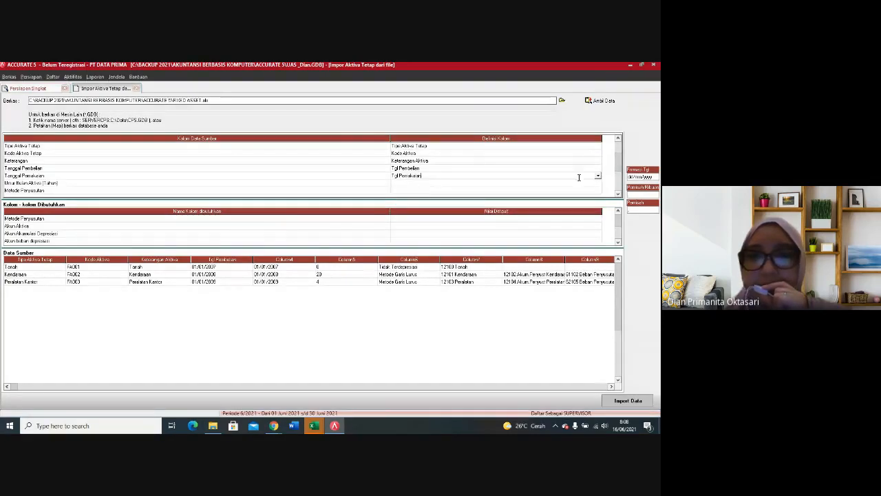
# Step: Map the Umur Bulan Aktiva (Tahun) and Metode Penyusutan source columns to the fields of the same names
pyautogui.click(597, 185)
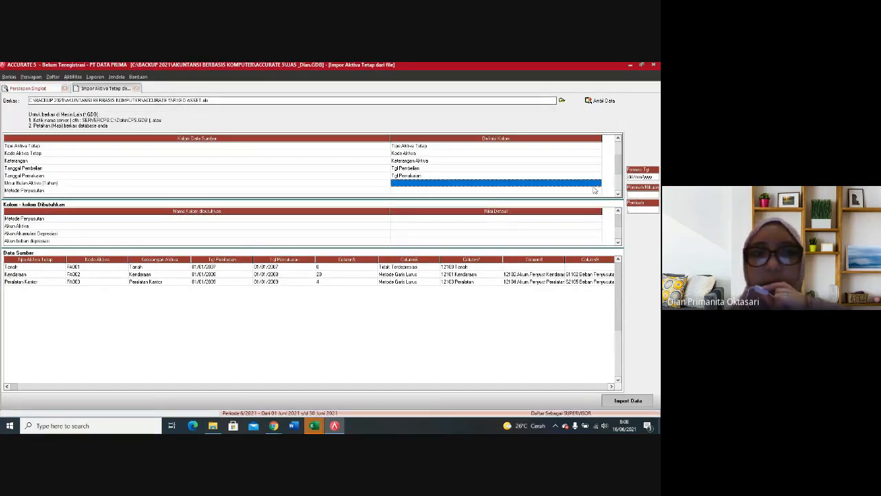
pyautogui.click(599, 187)
pyautogui.click(598, 185)
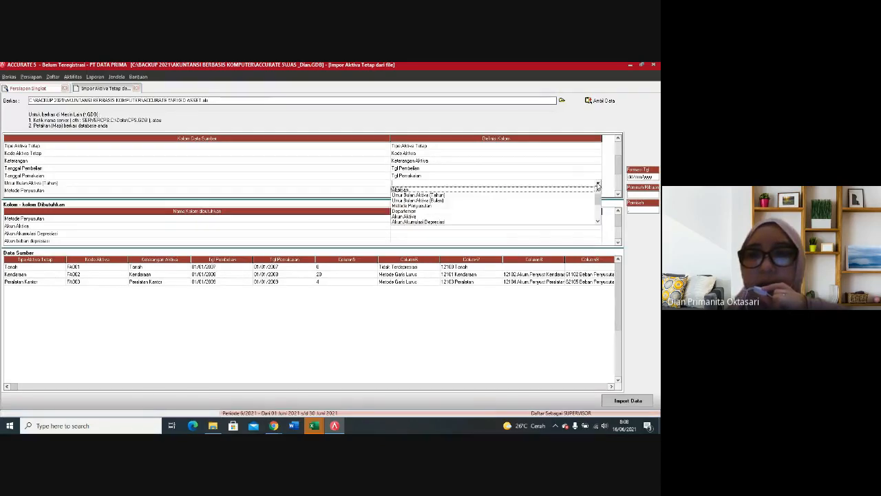
pyautogui.click(440, 194)
pyautogui.click(522, 190)
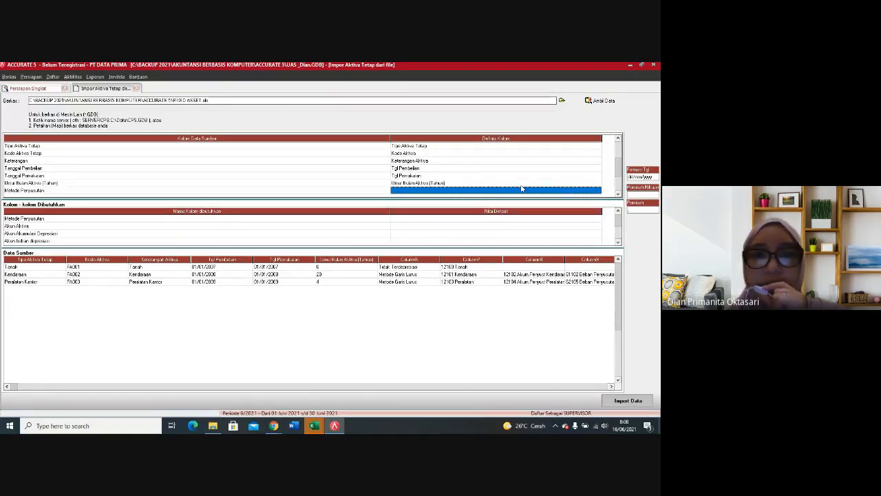
pyautogui.click(597, 190)
pyautogui.click(599, 192)
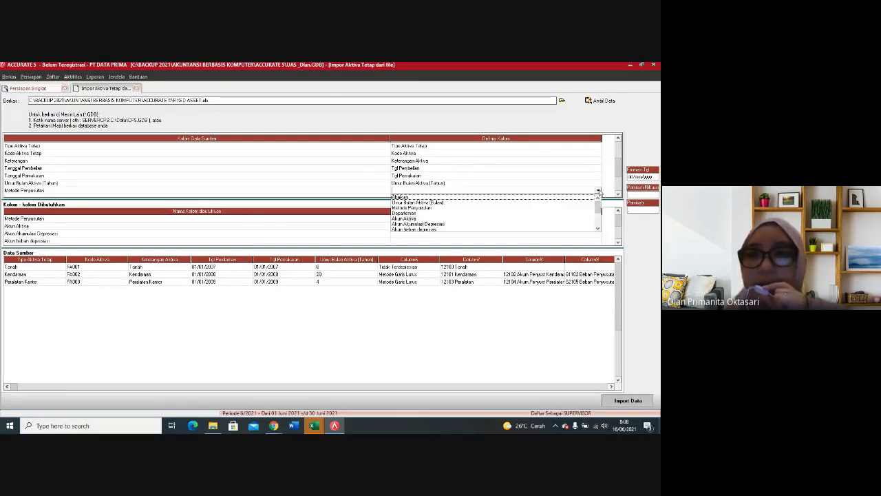
pyautogui.click(435, 208)
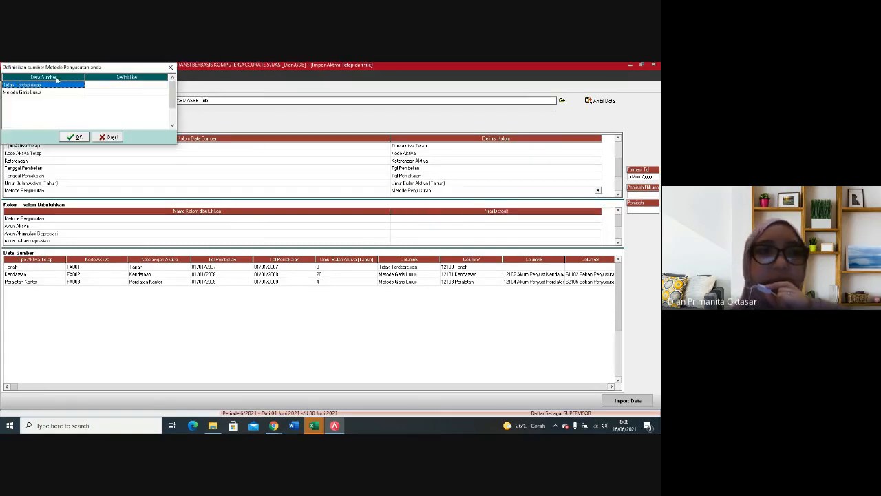
# Step: Define Tidak Terdepresiasi and Metode Garis Lurus as their matching depreciation methods and accept the definitions
pyautogui.click(112, 85)
pyautogui.click(155, 87)
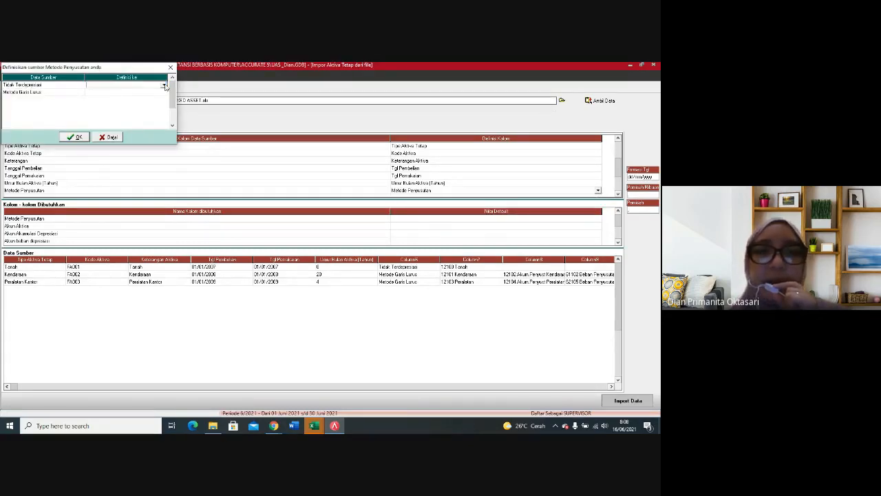
pyautogui.click(164, 84)
pyautogui.click(130, 96)
pyautogui.click(138, 93)
pyautogui.click(155, 93)
pyautogui.click(164, 92)
pyautogui.click(128, 105)
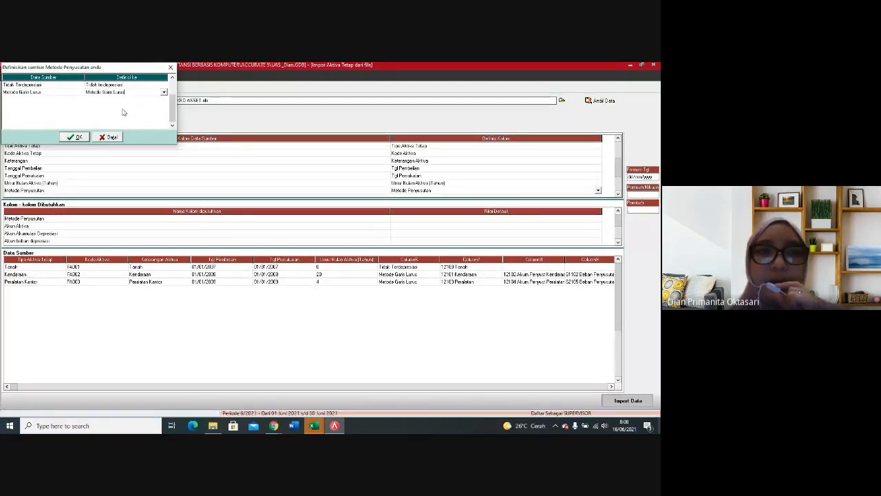
pyautogui.click(75, 138)
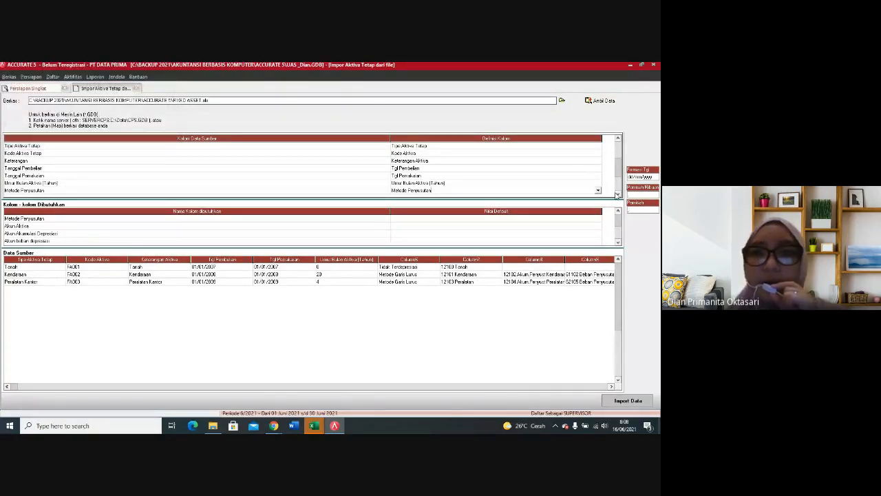
# Step: Map the Akun Aktiva source column to the Akun Aktiva field
pyautogui.click(618, 194)
pyautogui.click(618, 194)
pyautogui.click(574, 169)
pyautogui.click(592, 169)
pyautogui.click(597, 169)
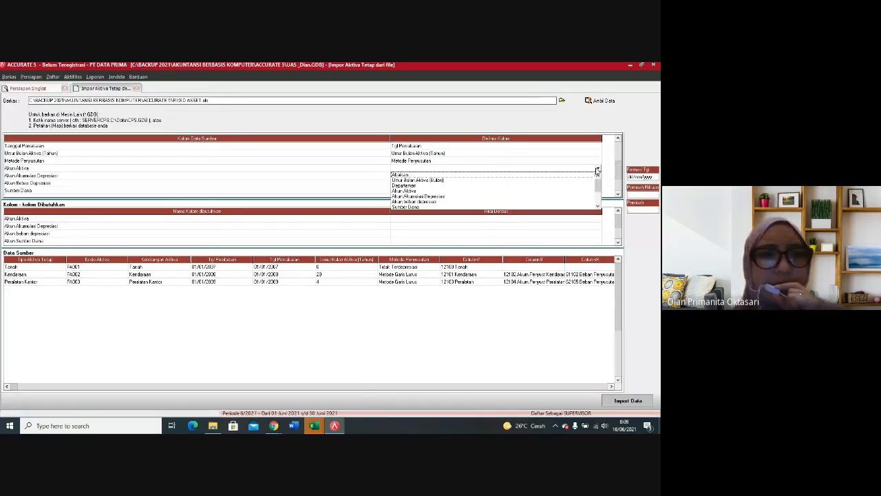
pyautogui.click(412, 191)
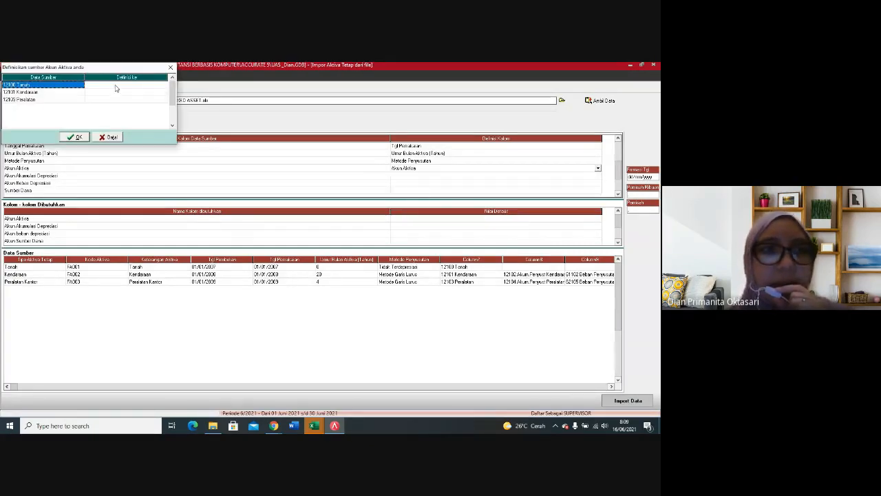
# Step: Define 12100 Tanah, 12101 Kendaraan and 12103 Peralatan as the asset accounts with the same codes and accept the definitions
pyautogui.click(140, 85)
pyautogui.click(164, 86)
pyautogui.click(100, 90)
pyautogui.click(164, 94)
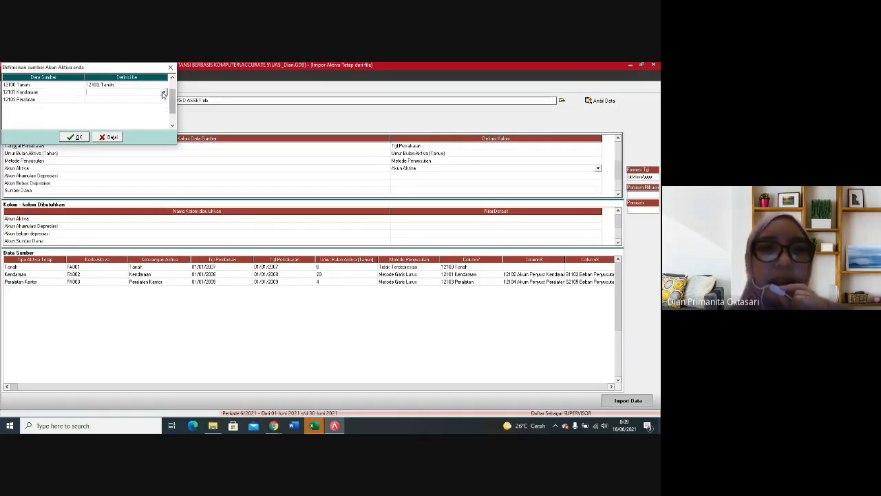
pyautogui.click(164, 93)
pyautogui.click(135, 104)
pyautogui.click(163, 100)
pyautogui.click(164, 101)
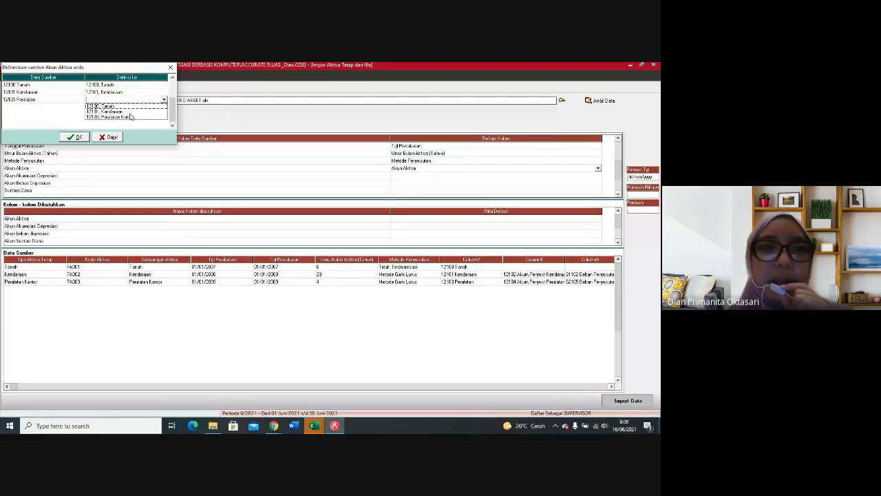
pyautogui.click(118, 123)
pyautogui.click(76, 138)
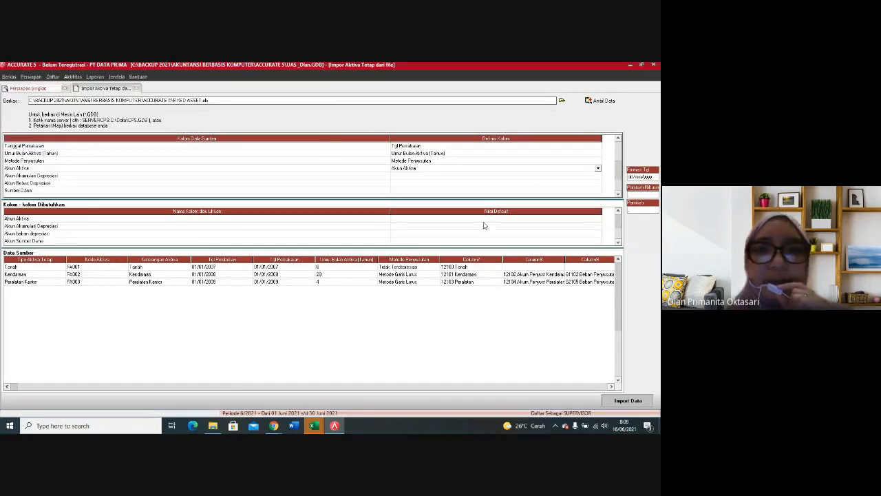
# Step: Map the Akun Akumulasi Depresiasi source column to the Akun Akumulasi Depresiasi field
pyautogui.click(565, 176)
pyautogui.click(599, 177)
pyautogui.click(598, 176)
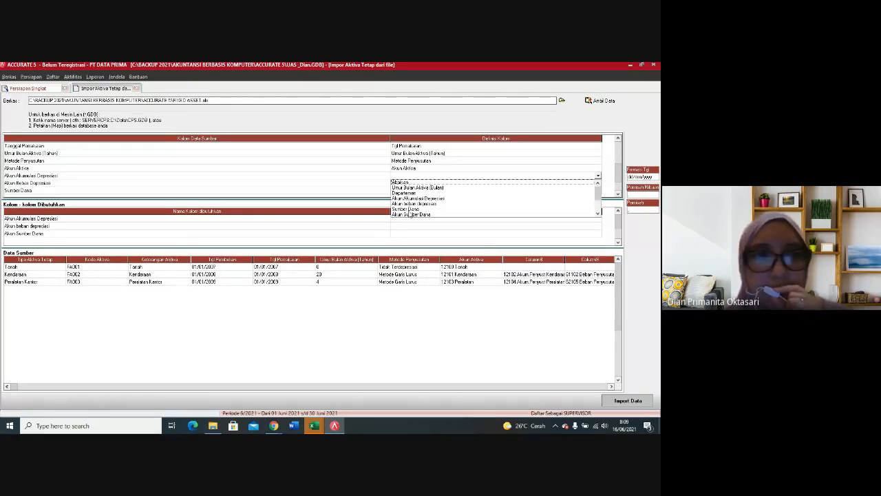
pyautogui.click(433, 200)
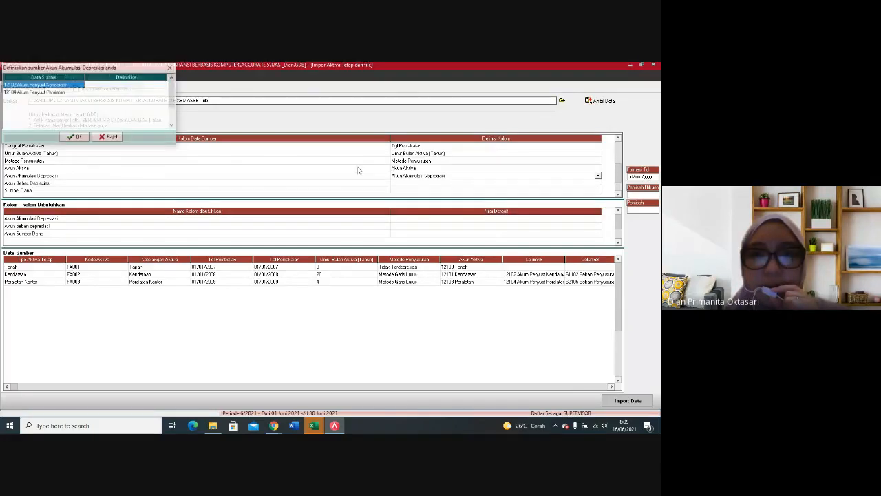
# Step: Define 12102 Kendaraan and 12104 Peralatan as the accumulated depreciation accounts with the same codes and accept the definitions
pyautogui.click(154, 90)
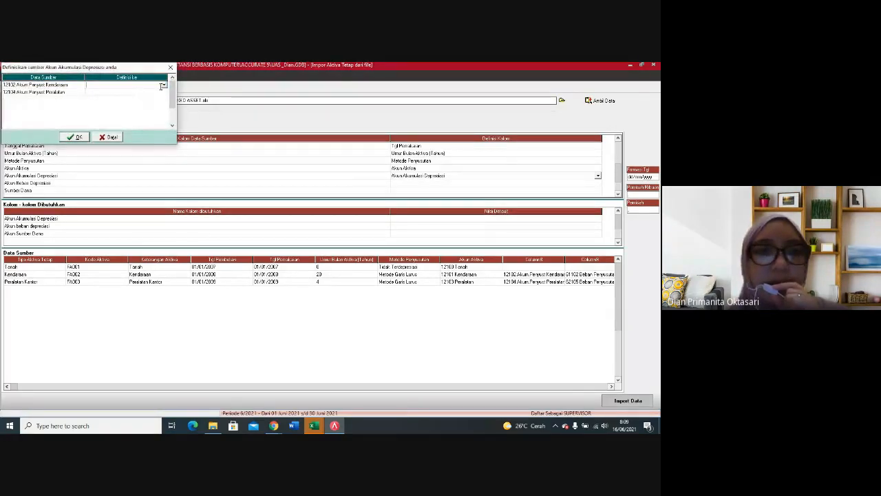
pyautogui.click(165, 86)
pyautogui.click(157, 91)
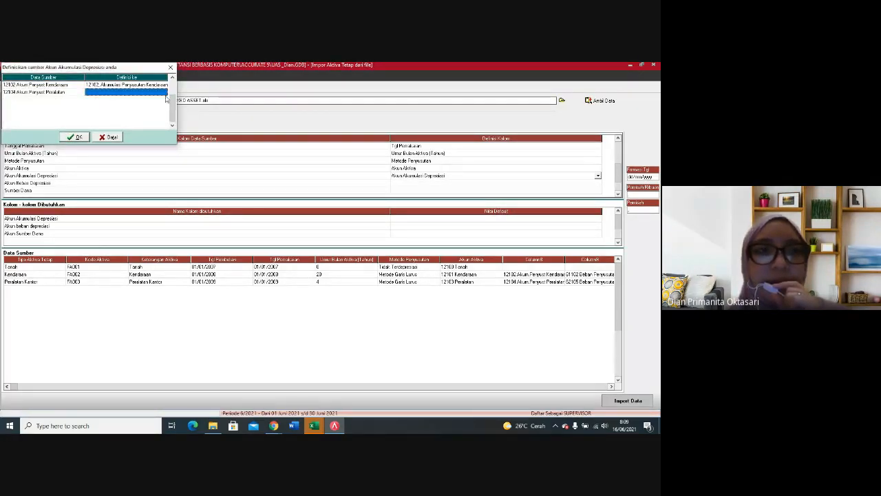
pyautogui.click(165, 95)
pyautogui.click(164, 92)
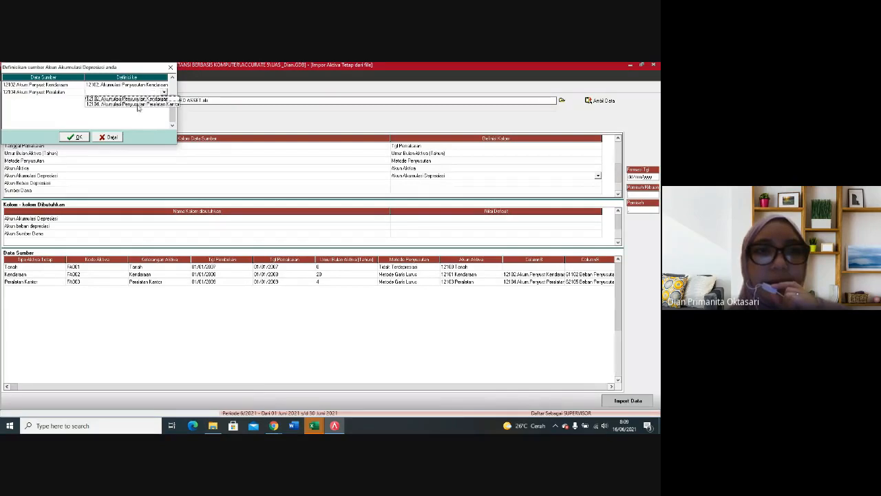
pyautogui.click(138, 104)
pyautogui.click(77, 137)
# Step: Map the Akun Beban Depresiasi source column to the Akun beban depresiasi field
pyautogui.click(443, 183)
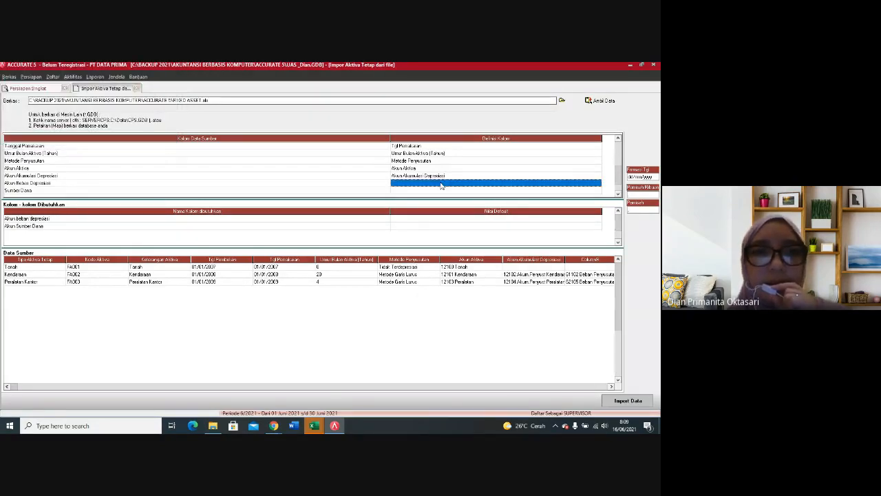
pyautogui.click(599, 184)
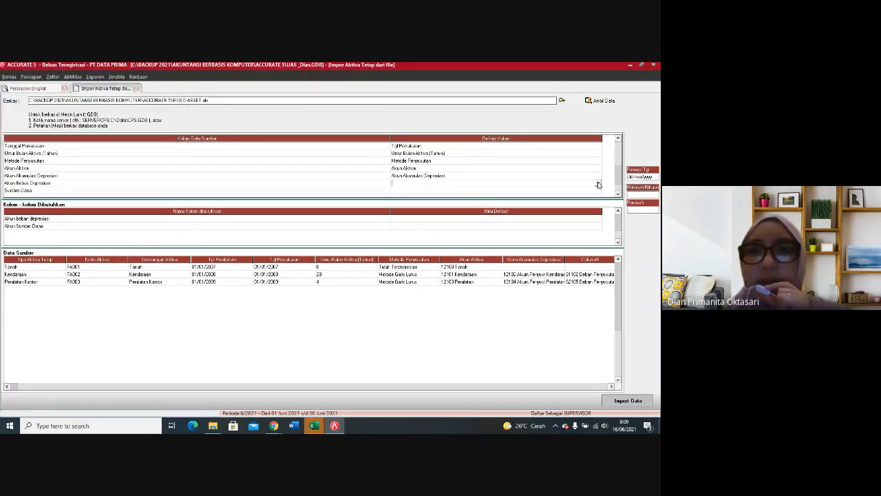
pyautogui.click(598, 184)
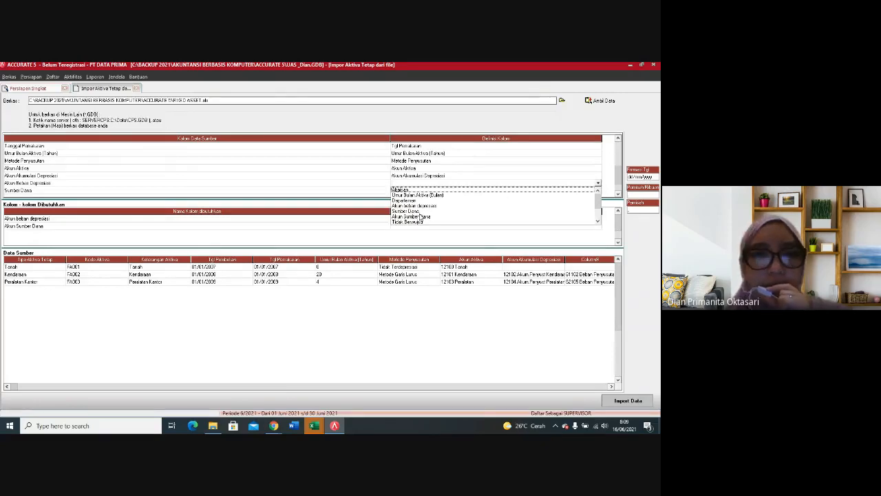
pyautogui.click(427, 206)
# Step: Define source account 61102 Beban Penyusutan Kendaraan as the expense account 61102 Beban Penyusutan Kendaraan
pyautogui.click(100, 86)
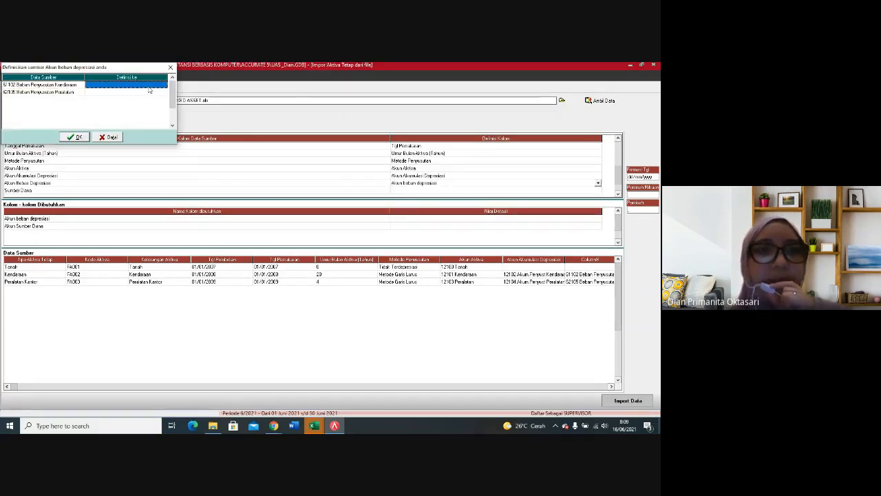
pyautogui.click(164, 86)
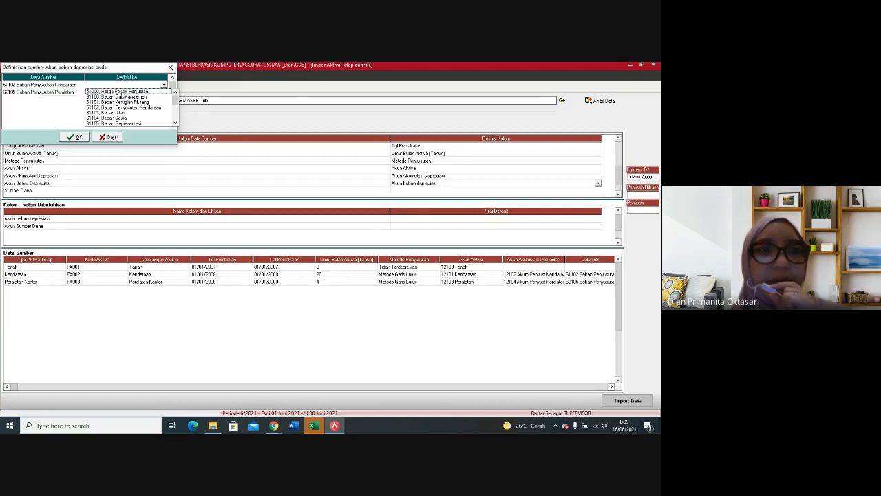
pyautogui.click(124, 102)
pyautogui.click(163, 92)
pyautogui.click(162, 86)
pyautogui.click(163, 86)
pyautogui.click(164, 85)
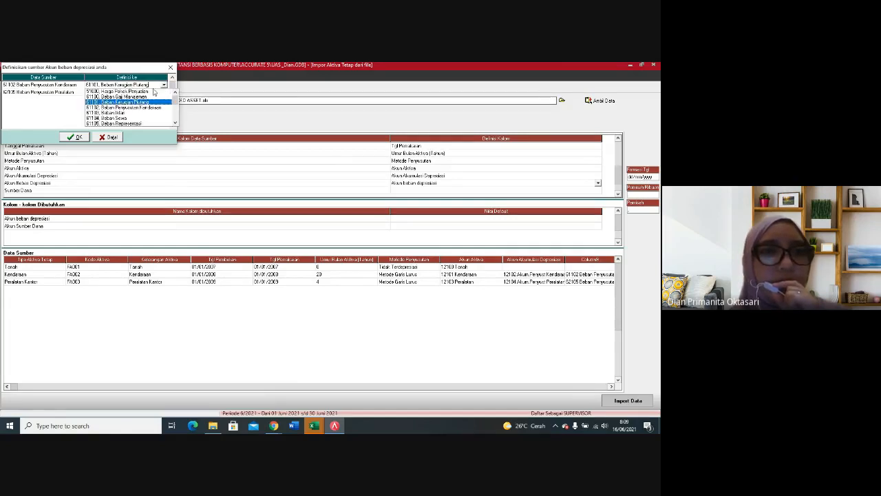
pyautogui.click(147, 107)
# Step: Define source account 62105 Beban Penyusutan Peralatan as the expense account with the same code and accept the depreciation expense definitions
pyautogui.click(167, 92)
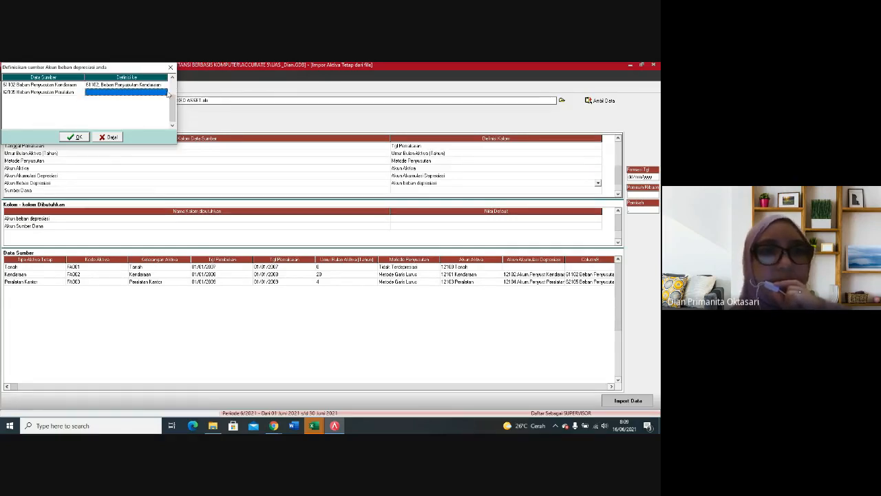
pyautogui.click(166, 92)
pyautogui.click(164, 92)
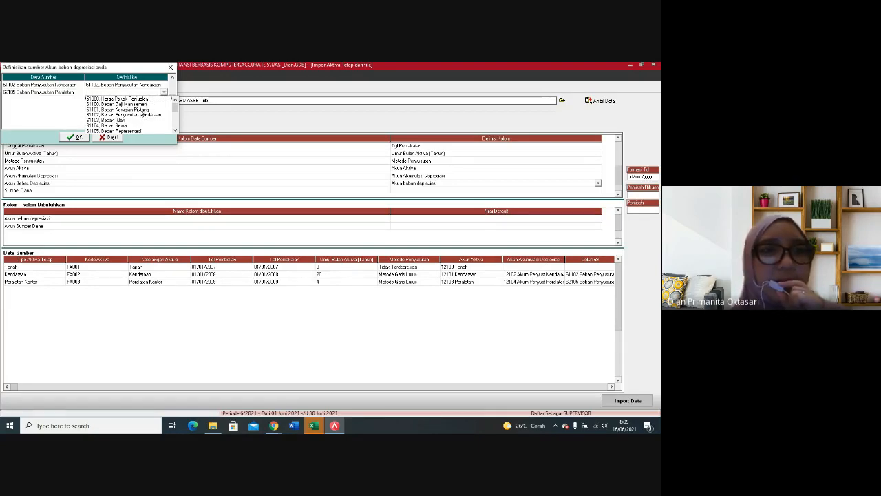
pyautogui.click(175, 131)
pyautogui.click(175, 130)
pyautogui.click(175, 130)
pyautogui.click(175, 130)
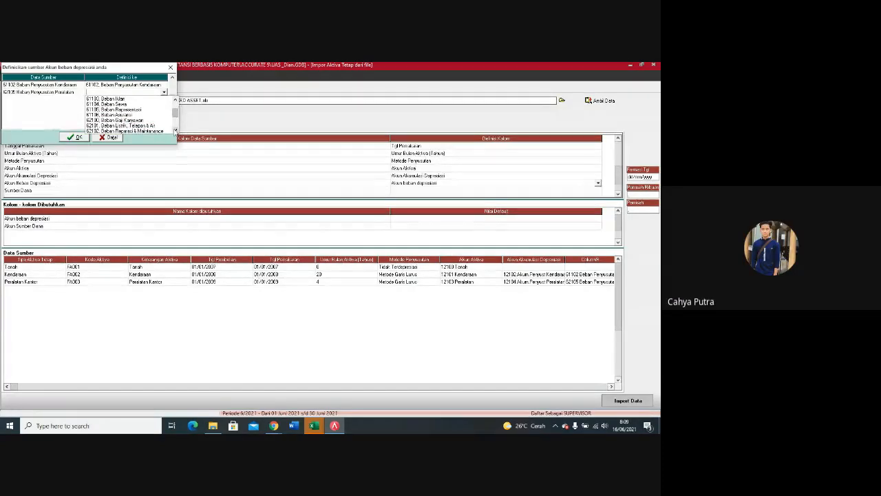
pyautogui.click(175, 131)
pyautogui.click(175, 130)
pyautogui.click(175, 131)
pyautogui.click(158, 131)
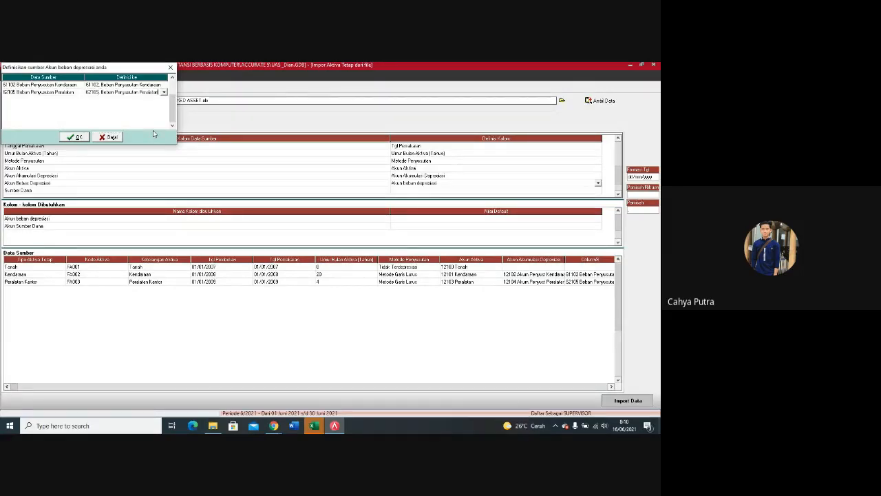
pyautogui.click(78, 137)
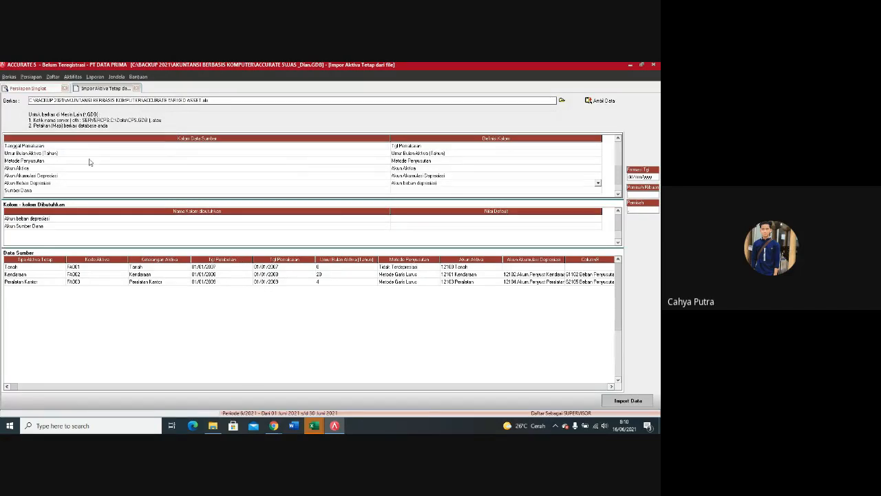
pyautogui.click(629, 400)
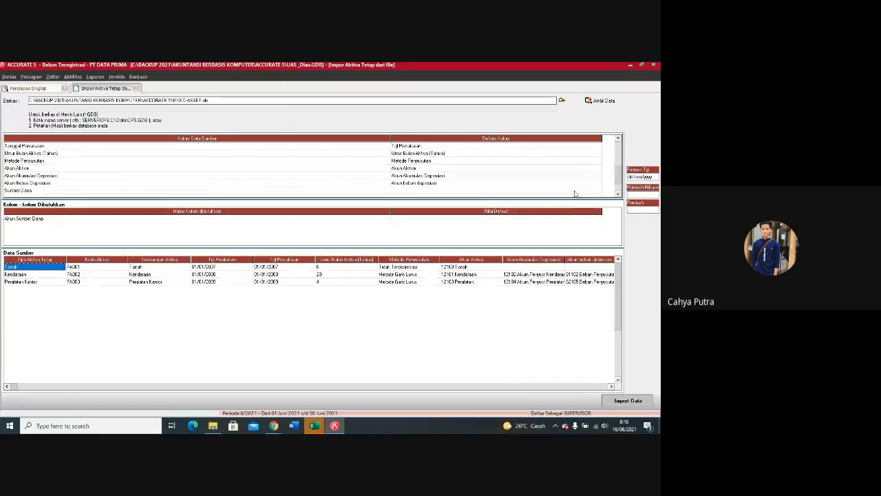
# Step: Map the Sumber Dana source column to the Sumber Dana field
pyautogui.click(585, 190)
pyautogui.click(585, 190)
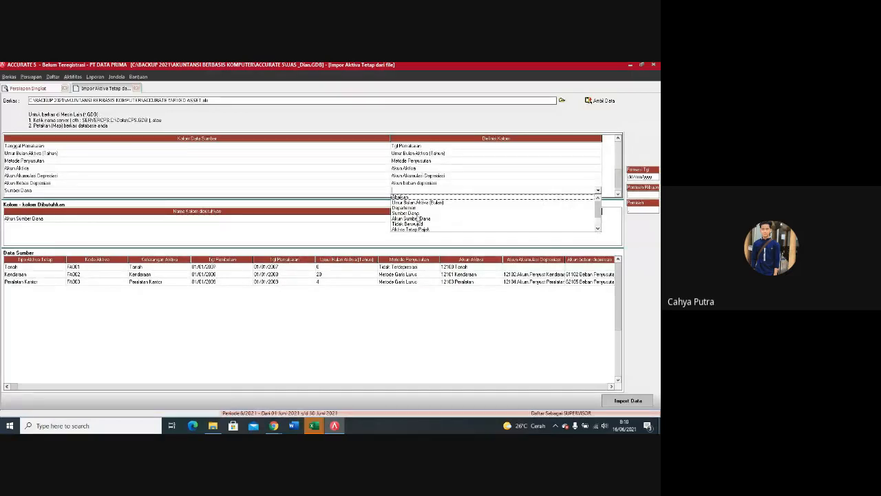
pyautogui.click(417, 213)
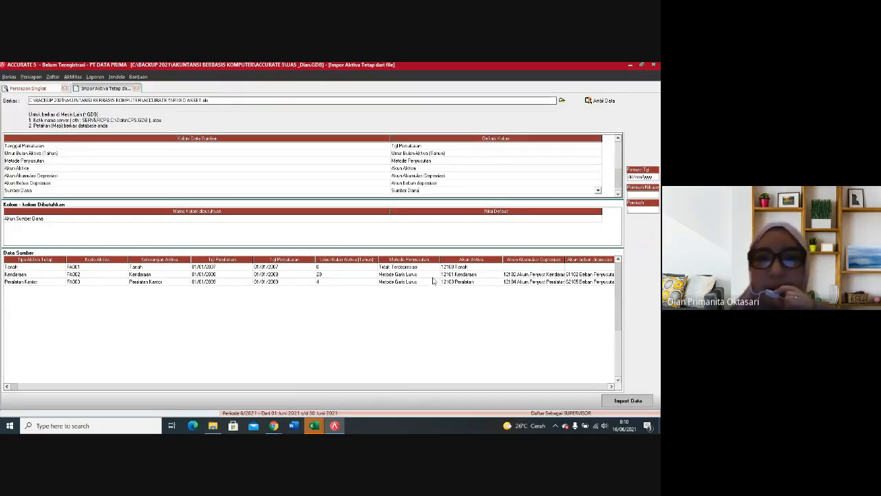
pyautogui.click(407, 322)
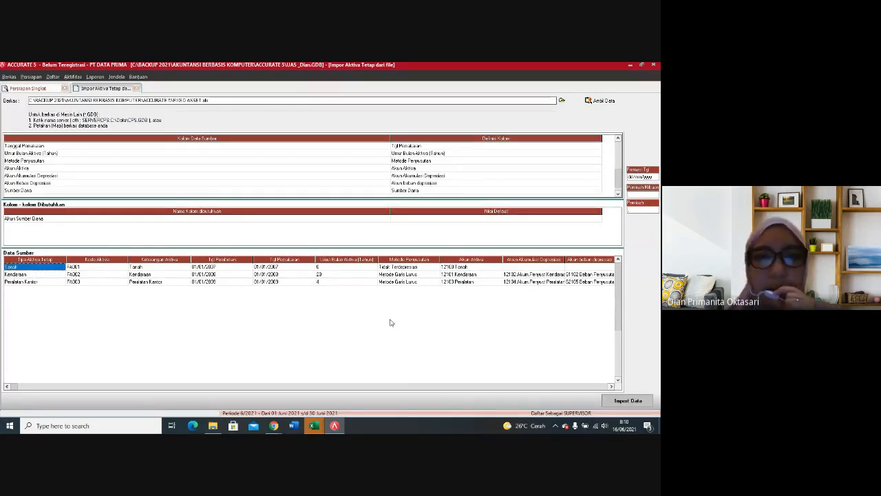
pyautogui.click(378, 220)
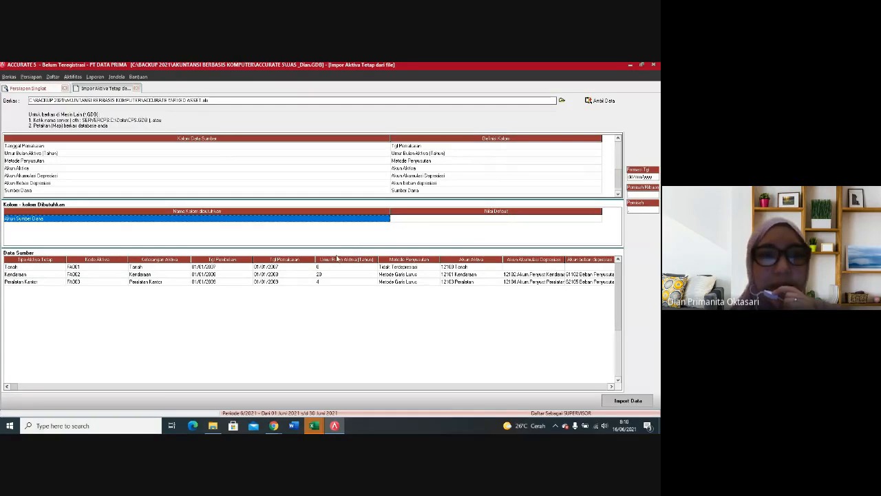
# Step: Map the Akun Sumber Dana source column to the Akun Sumber Dana field
pyautogui.click(618, 194)
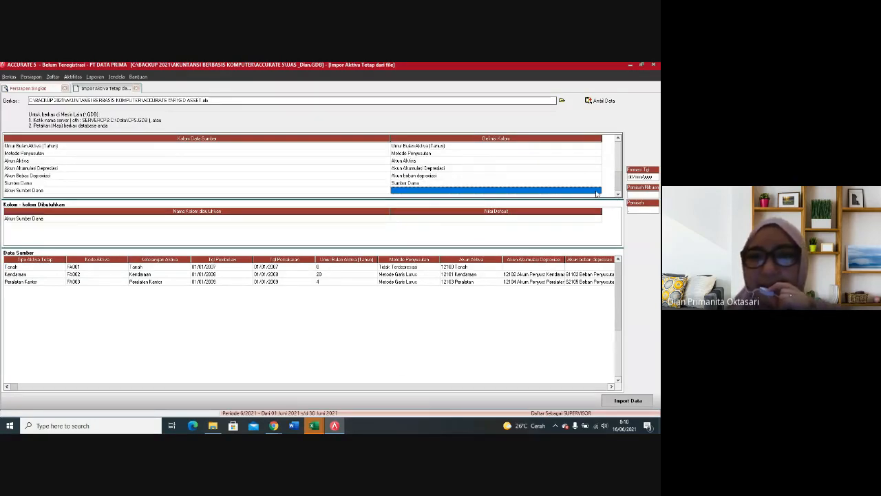
pyautogui.click(555, 190)
pyautogui.click(598, 190)
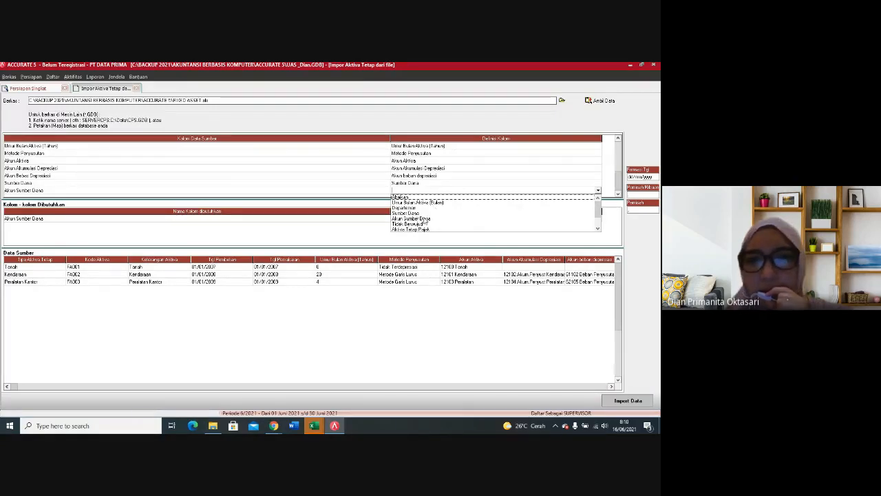
pyautogui.click(417, 218)
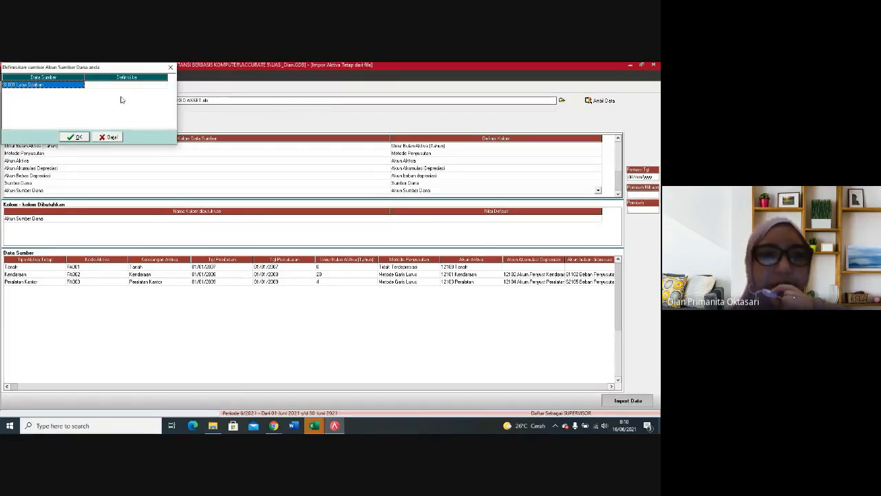
# Step: Define source account 31001 Laba Ditahan as the funding account 31001 LABA DITAHAN and accept the definition
pyautogui.click(150, 86)
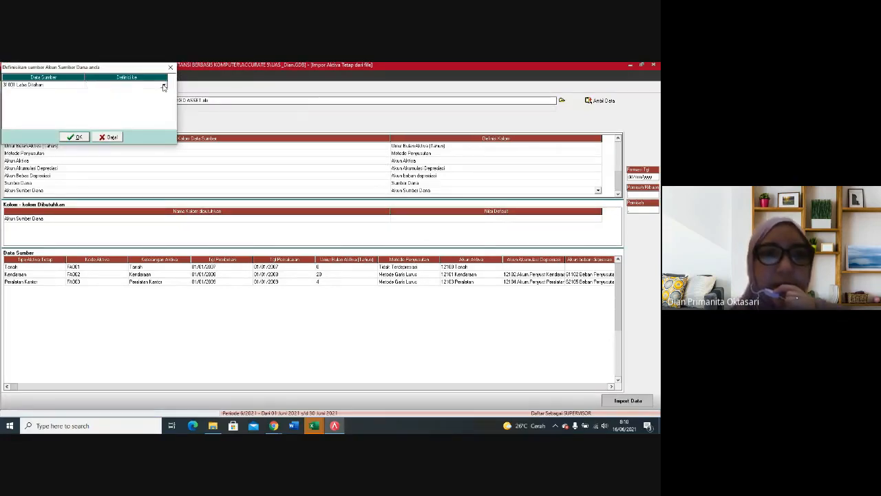
pyautogui.click(164, 86)
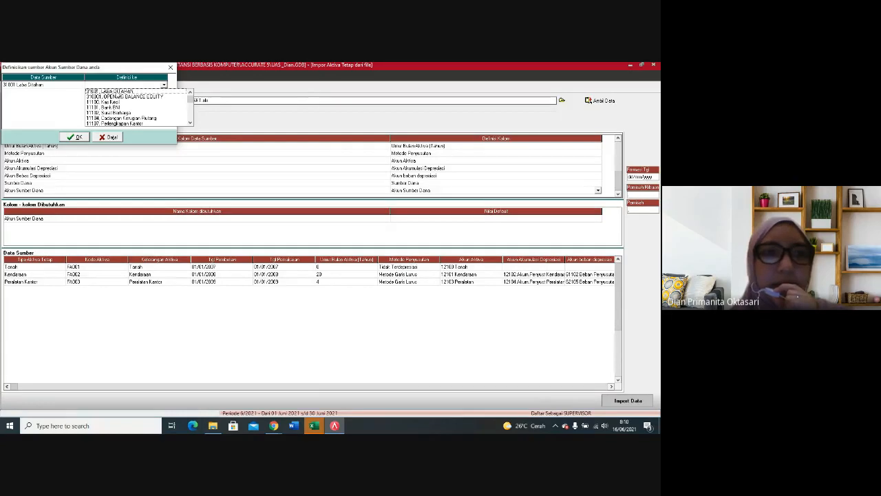
pyautogui.click(86, 90)
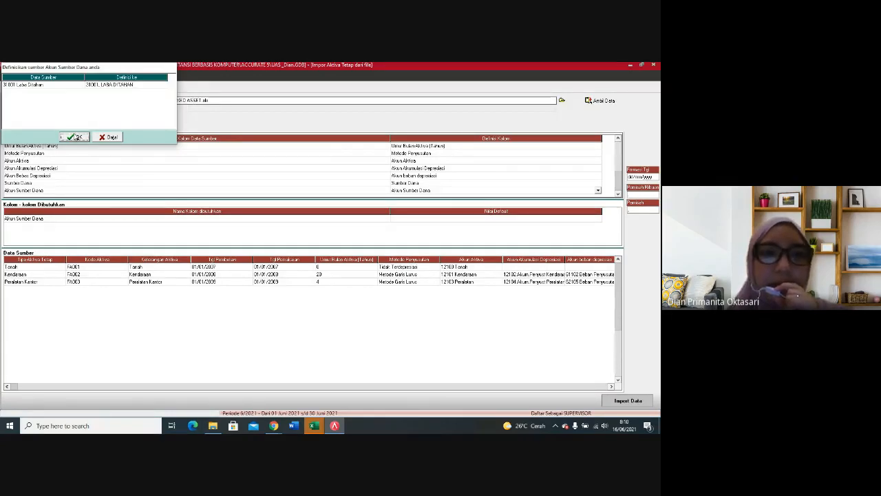
pyautogui.click(76, 138)
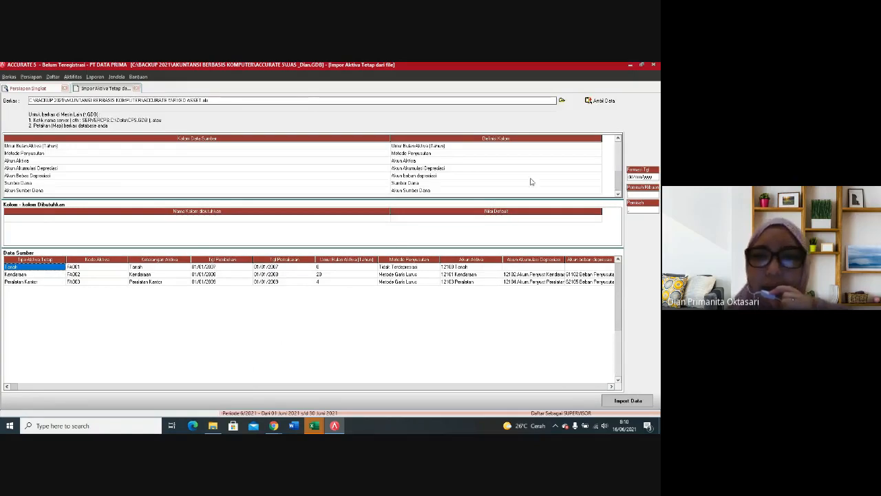
# Step: Check all the column mappings and import the fixed asset data from the FIXED ASSET file
pyautogui.moveTo(619, 189); pyautogui.dragTo(606, 140)
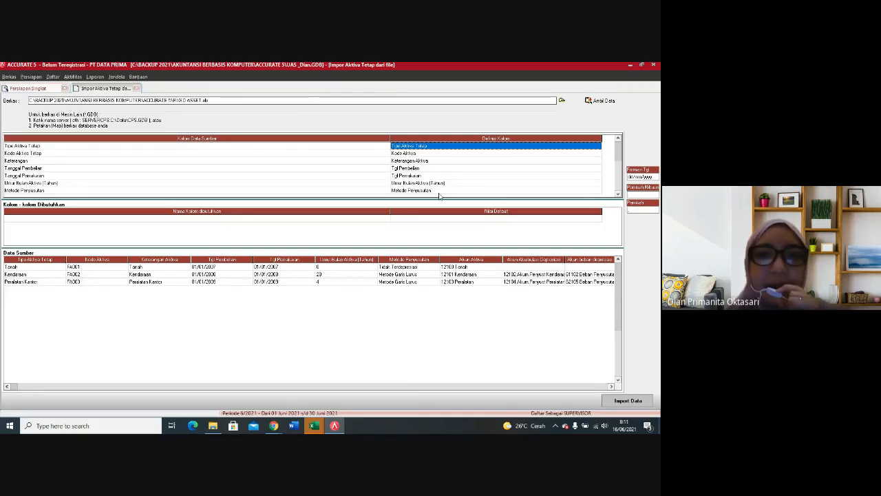
pyautogui.click(619, 195)
pyautogui.click(619, 196)
pyautogui.click(619, 196)
pyautogui.click(619, 196)
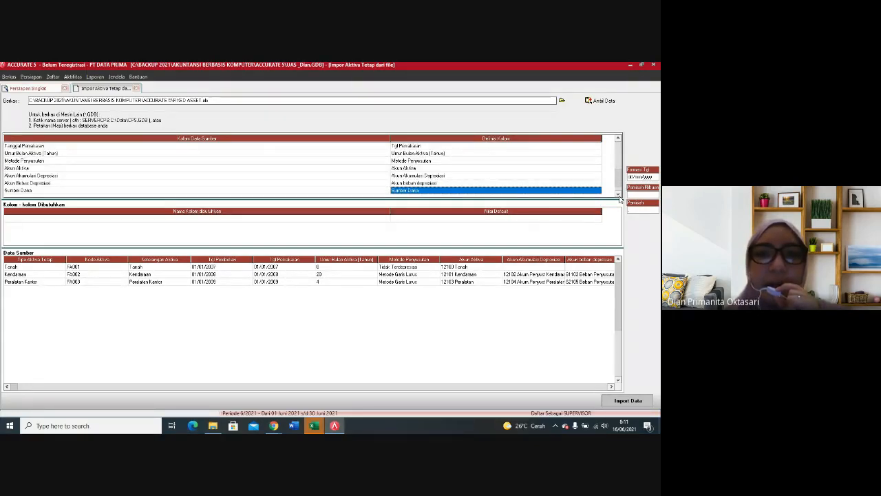
pyautogui.click(619, 196)
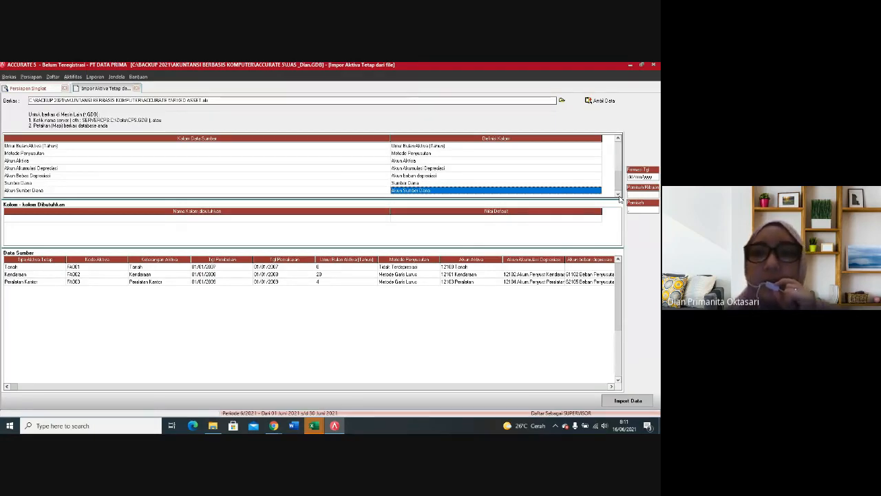
pyautogui.click(628, 400)
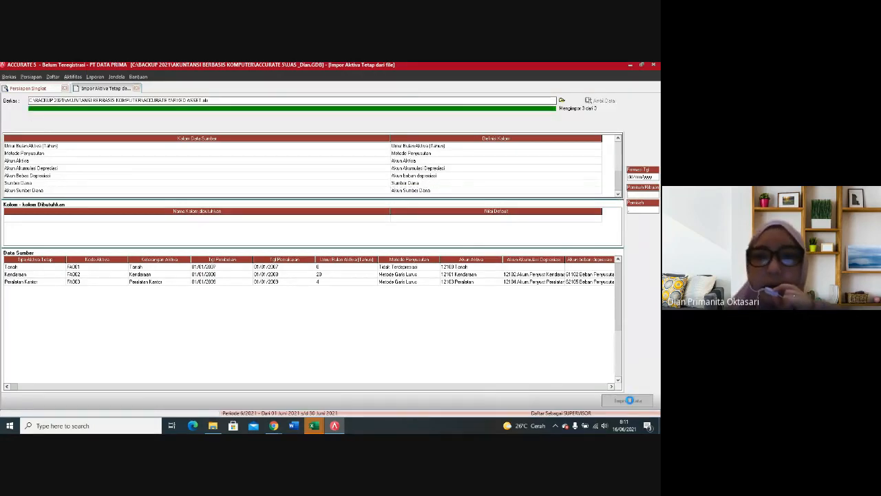
pyautogui.click(329, 265)
# Step: Advance the quick setup past the trial balance and company preferences to its closing page
pyautogui.click(320, 403)
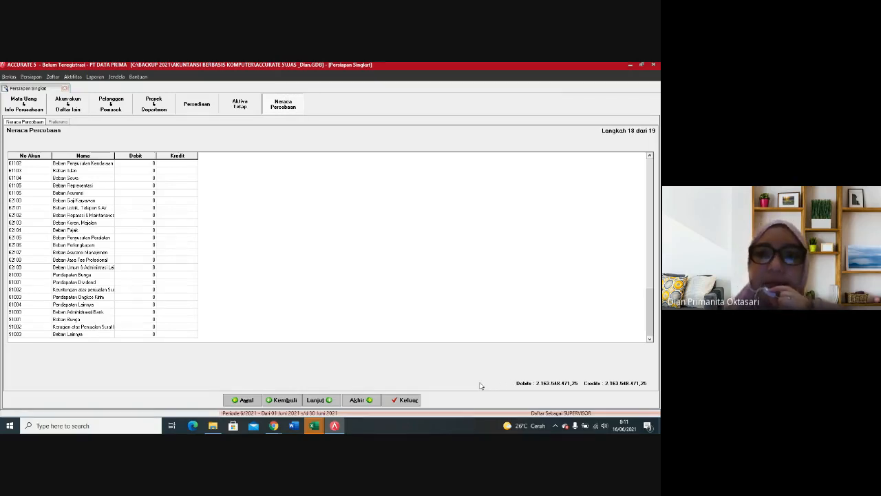
pyautogui.click(318, 400)
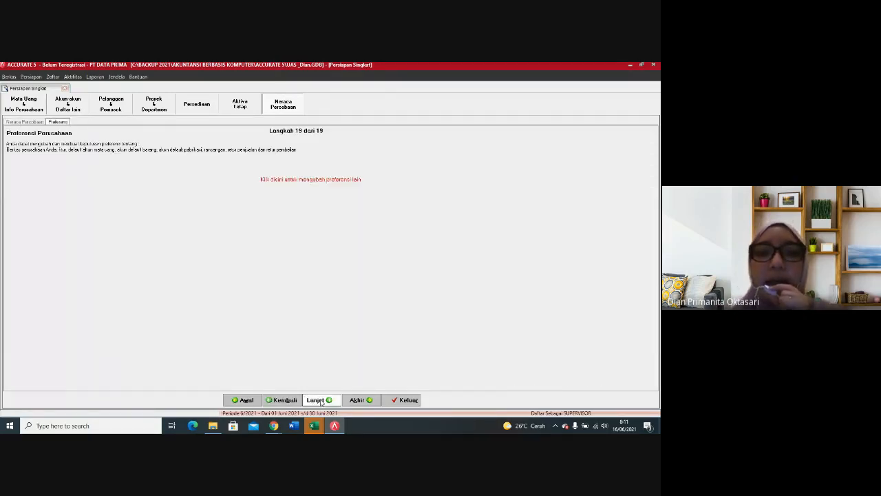
pyautogui.click(319, 400)
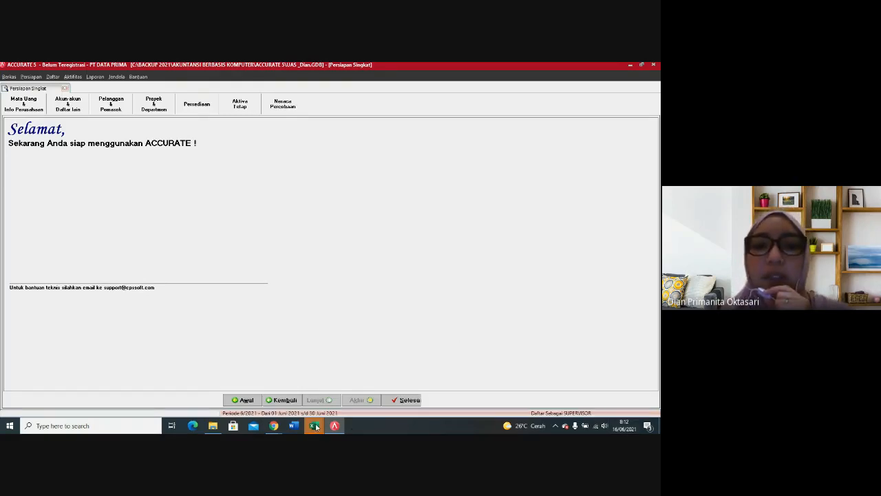
# Step: Finish the quick setup from its closing page
pyautogui.moveTo(317, 427)
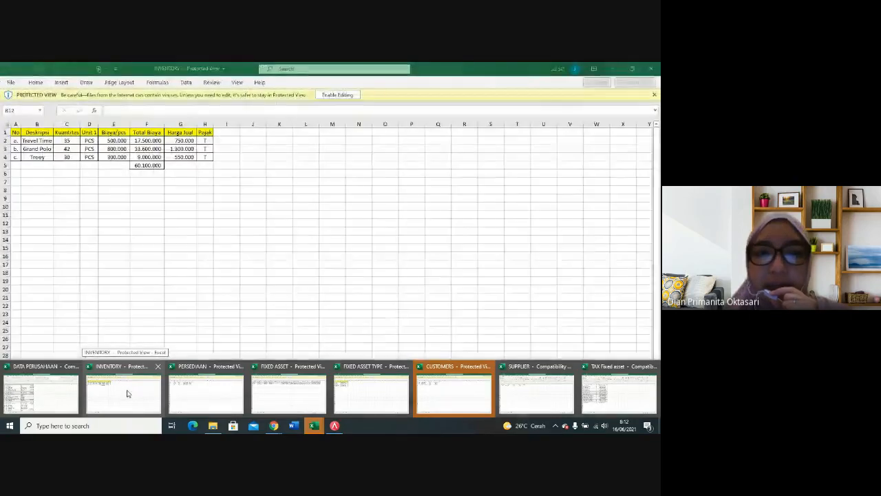
pyautogui.moveTo(127, 393)
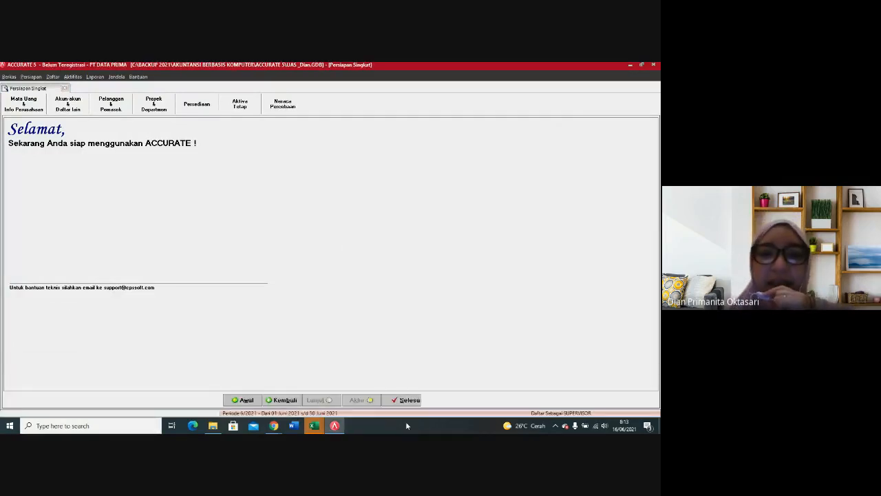
pyautogui.click(410, 401)
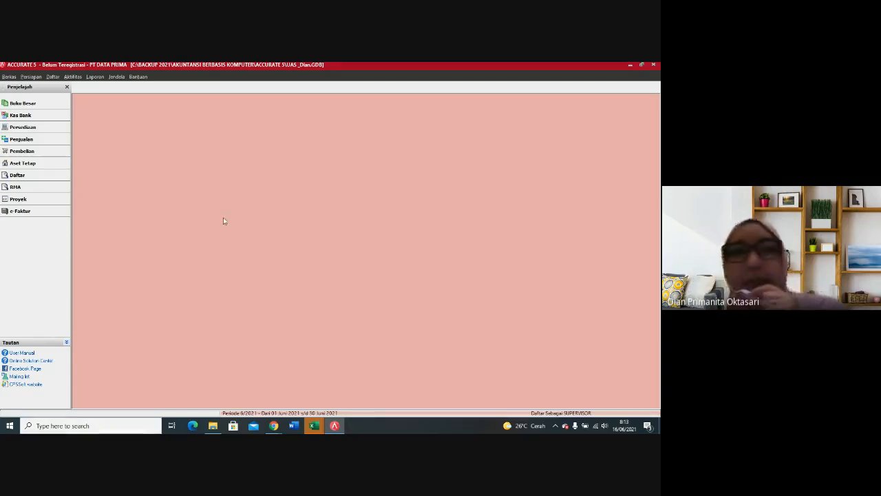
# Step: Open the report list and bring up the format settings of the Neraca Saldo (Klasik) report
pyautogui.click(91, 77)
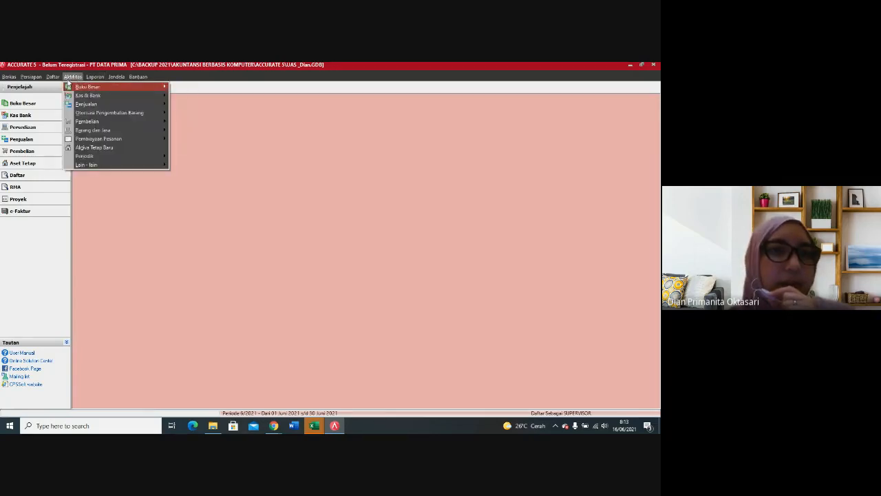
pyautogui.click(68, 77)
pyautogui.click(94, 77)
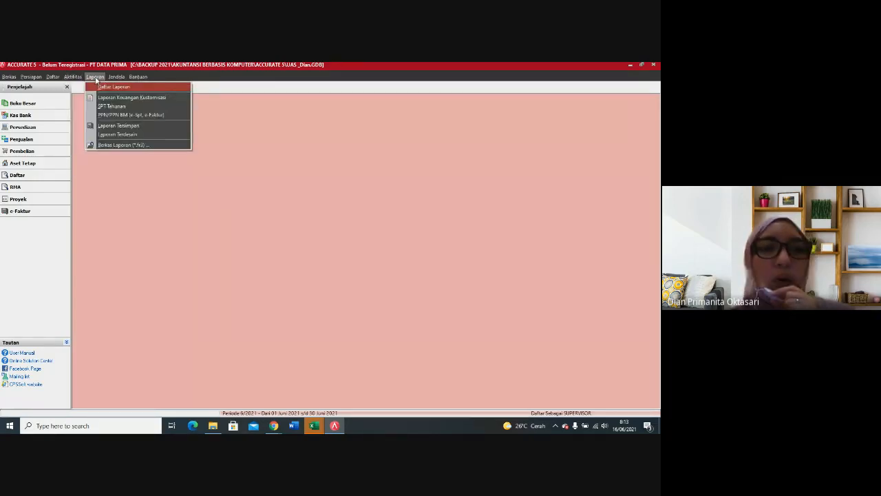
pyautogui.click(103, 86)
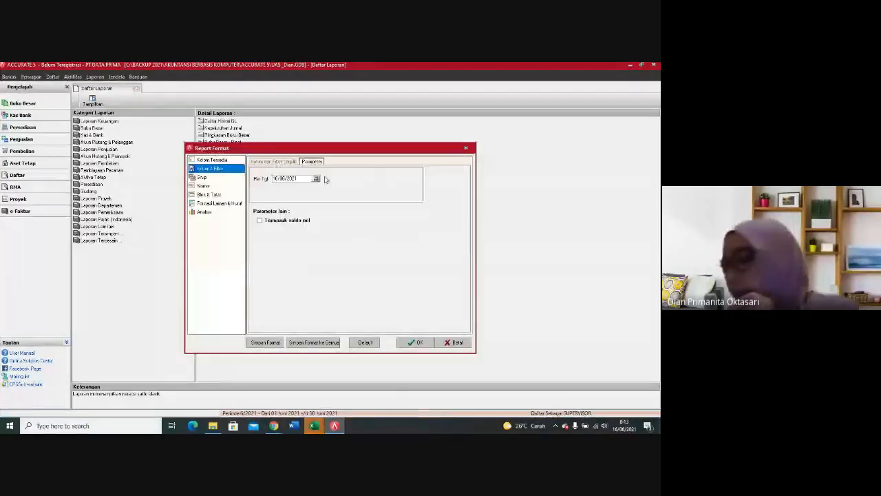
# Step: Generate the Neraca Saldo (Klasik) report as of 30/11/12, including accounts with zero balances
pyautogui.click(317, 179)
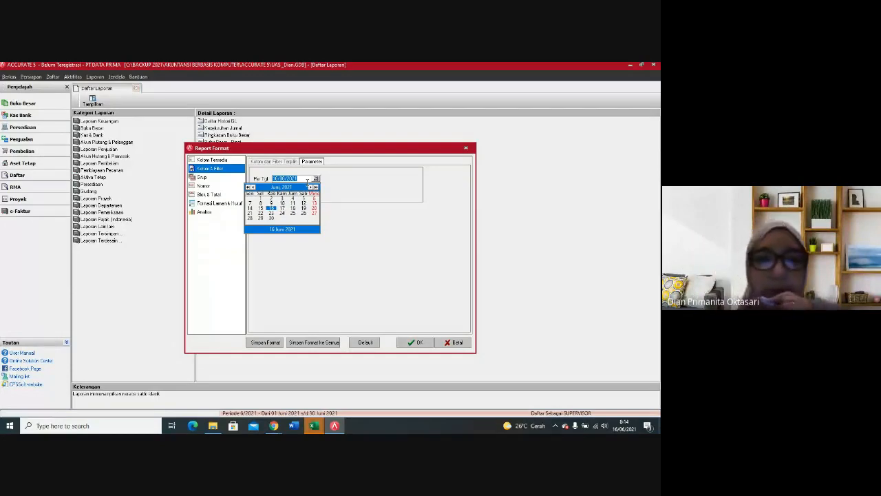
pyautogui.click(308, 181)
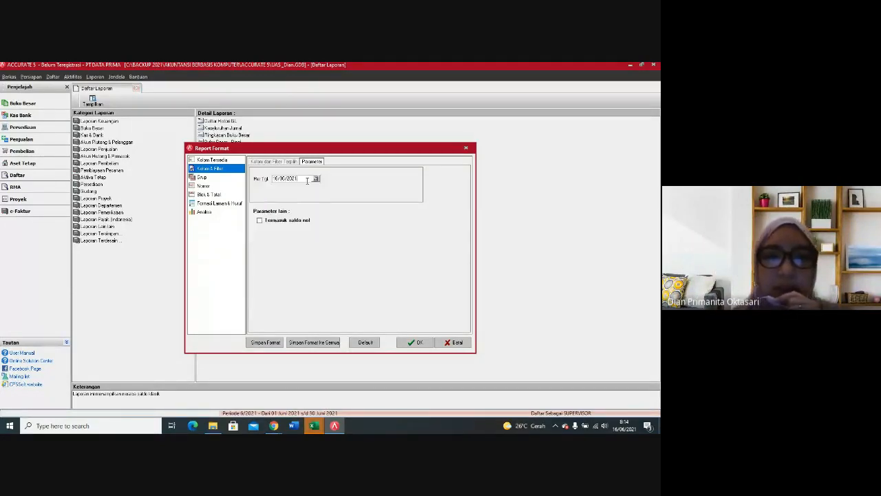
pyautogui.write('30/6/')
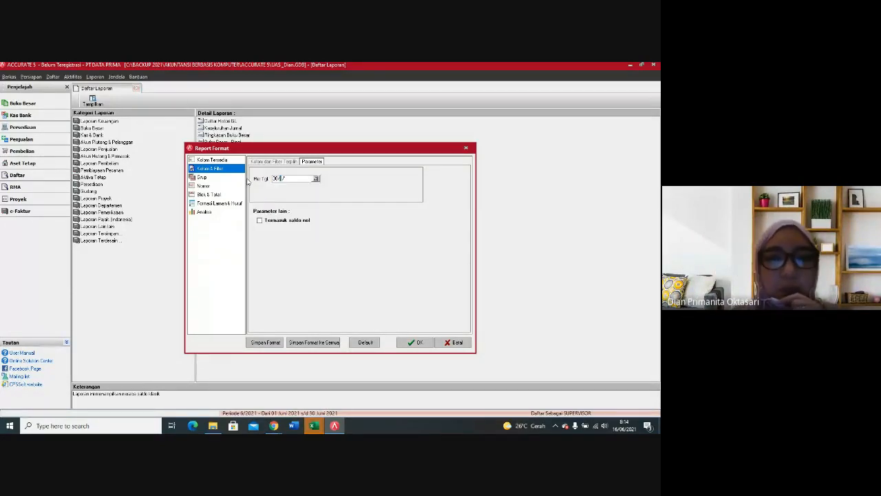
pyautogui.write('11')
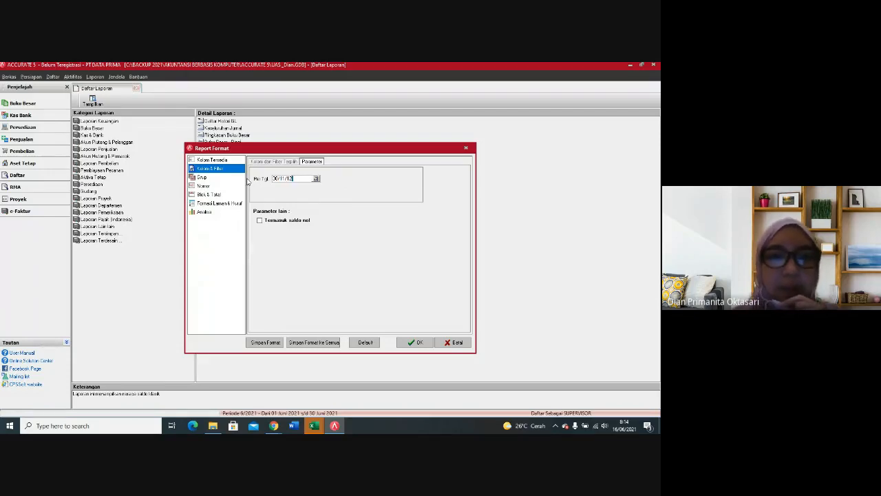
pyautogui.click(261, 221)
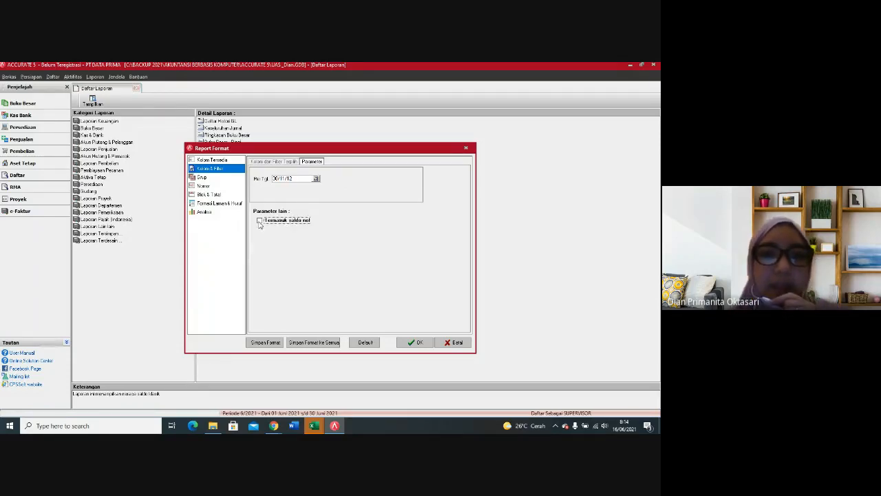
pyautogui.click(411, 342)
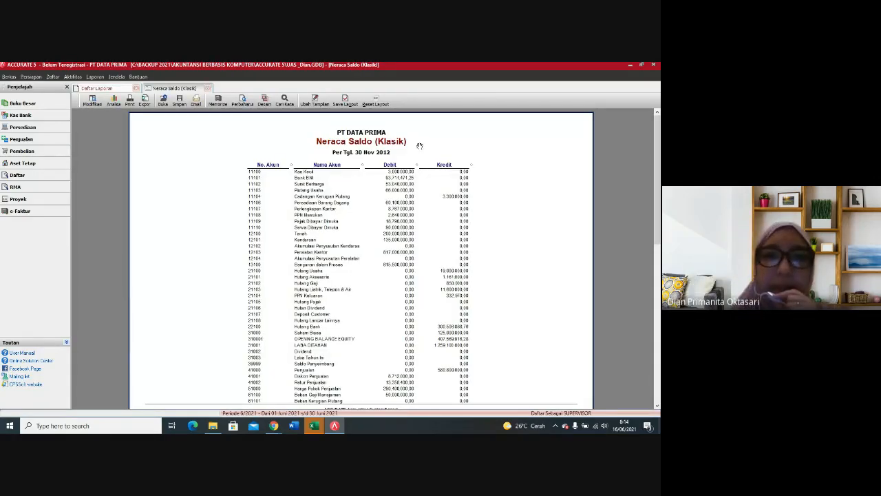
# Step: Review the account balances and the debit and credit totals in the trial balance, then close the report and the report list
pyautogui.scroll(-1, 453, 169)
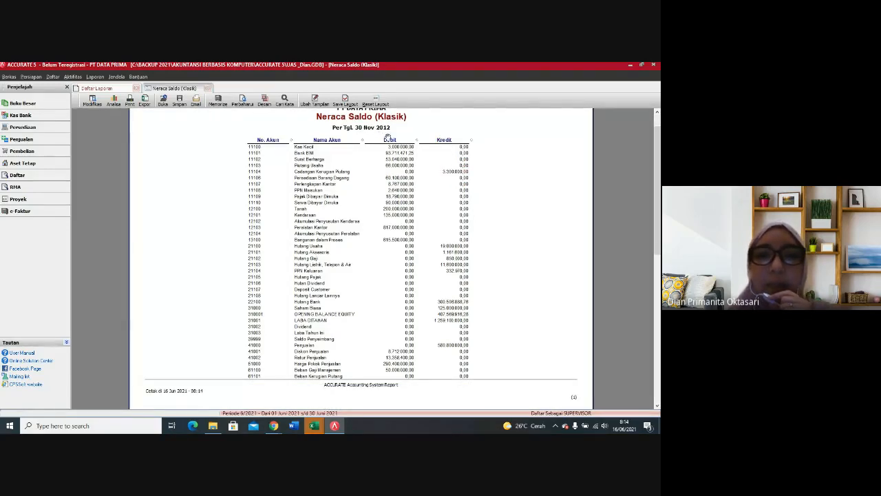
pyautogui.scroll(-8, 452, 207)
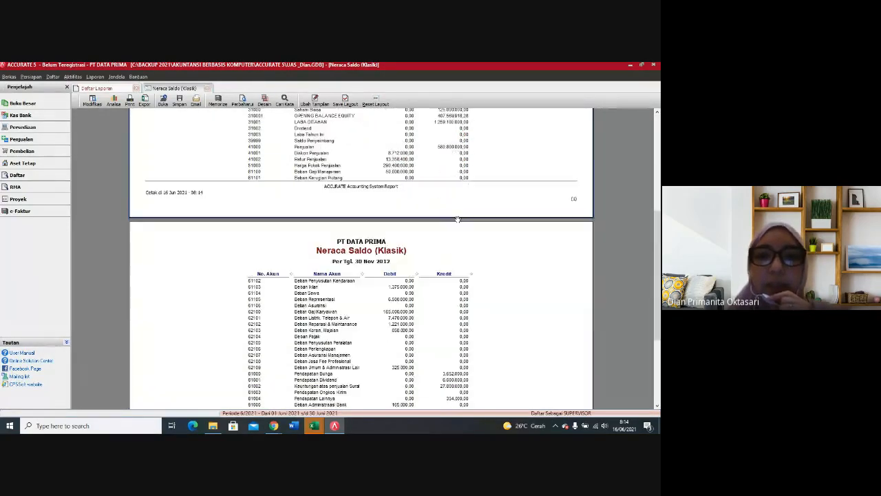
pyautogui.scroll(-3, 458, 219)
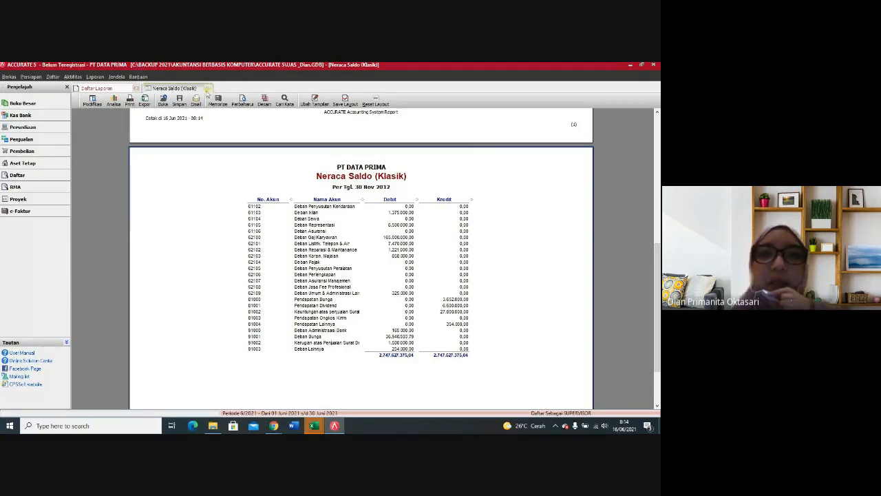
pyautogui.click(208, 90)
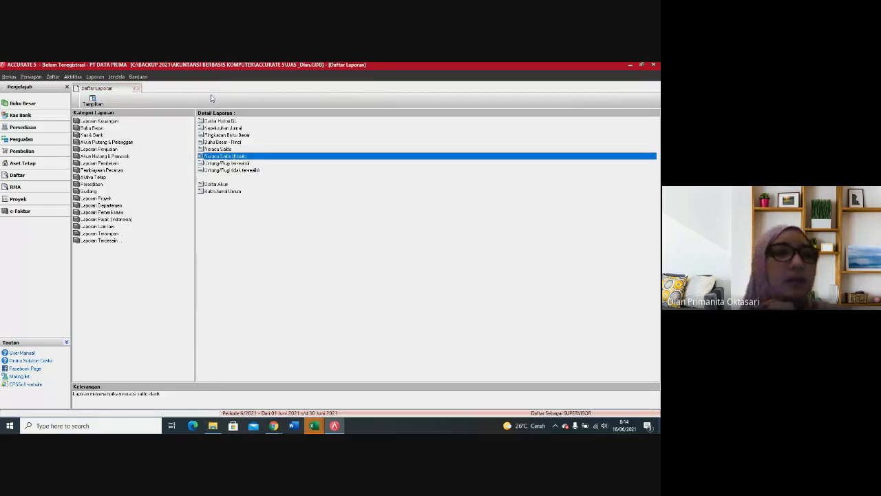
pyautogui.click(137, 90)
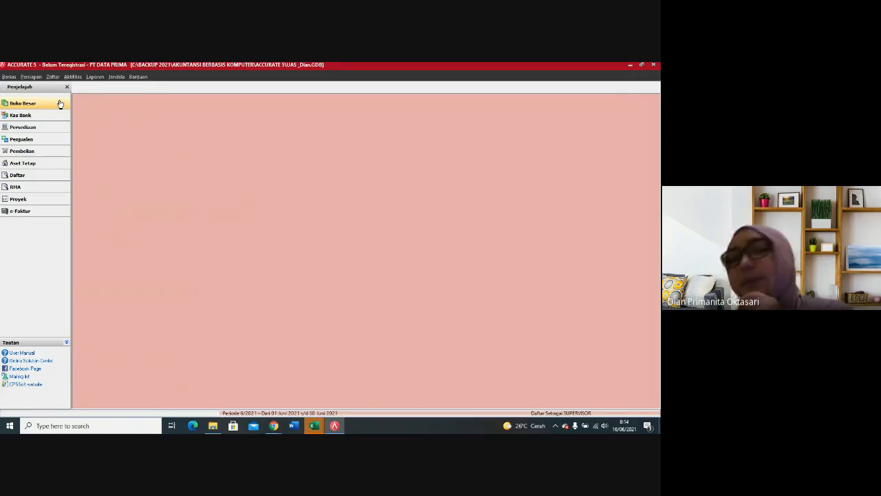
# Step: Run the month-end process (Proses Akhir Bulan) for the period Nopember 2012 and acknowledge its completion
pyautogui.click(72, 76)
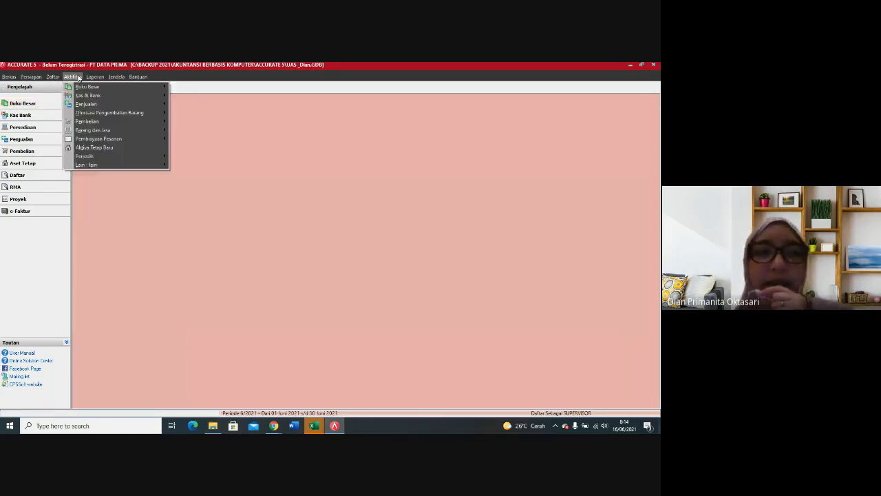
pyautogui.moveTo(73, 77)
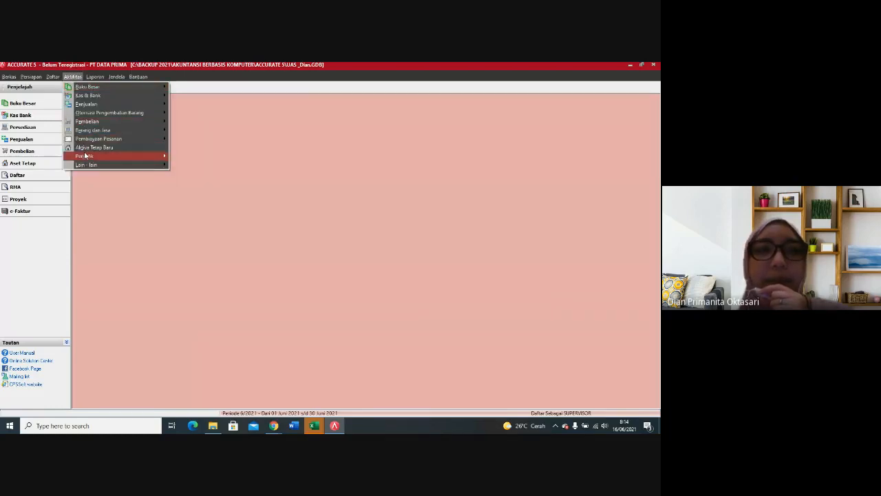
pyautogui.moveTo(112, 157)
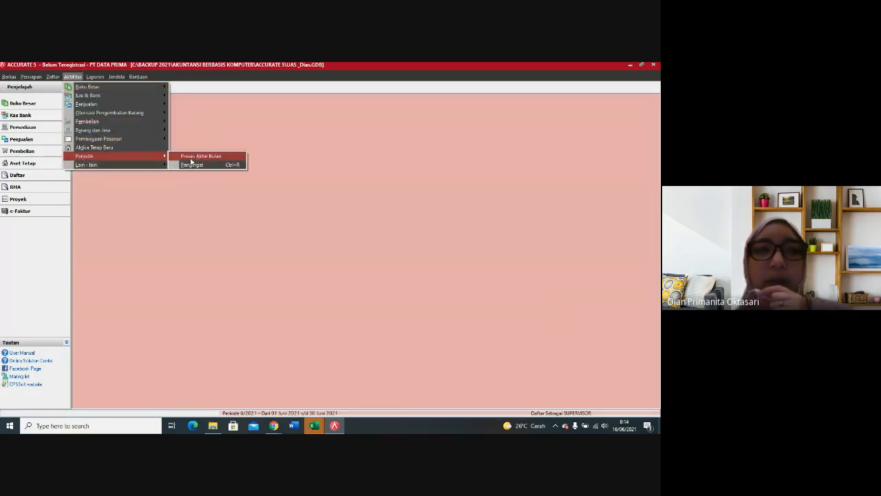
pyautogui.click(189, 156)
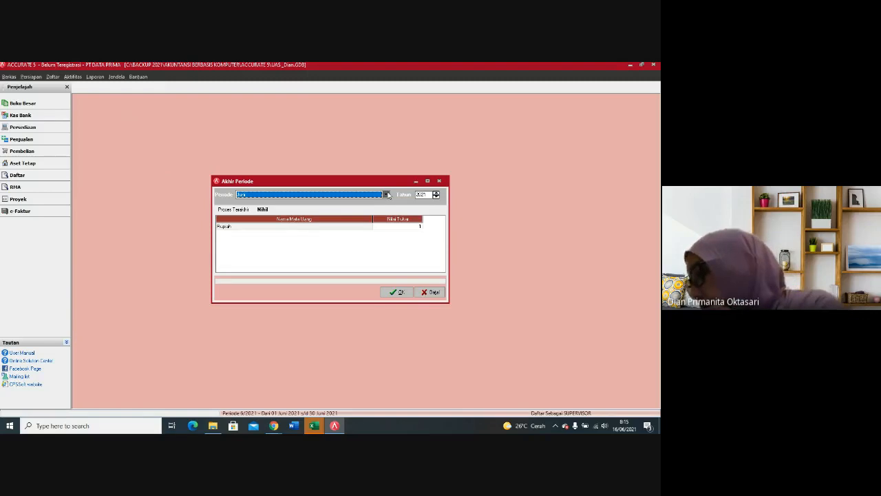
pyautogui.click(388, 195)
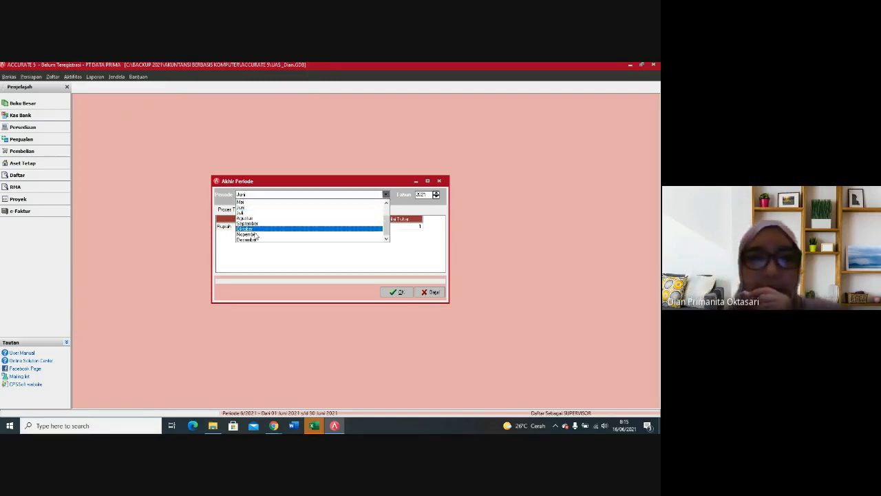
pyautogui.click(268, 234)
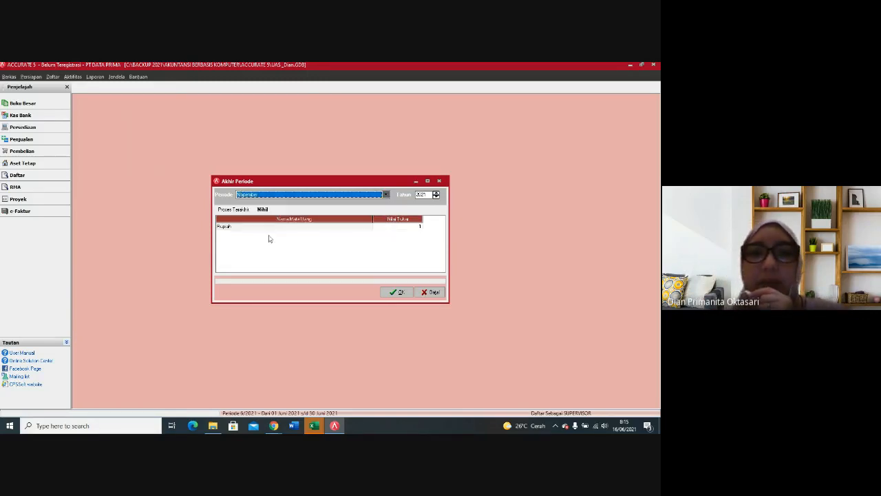
pyautogui.click(435, 195)
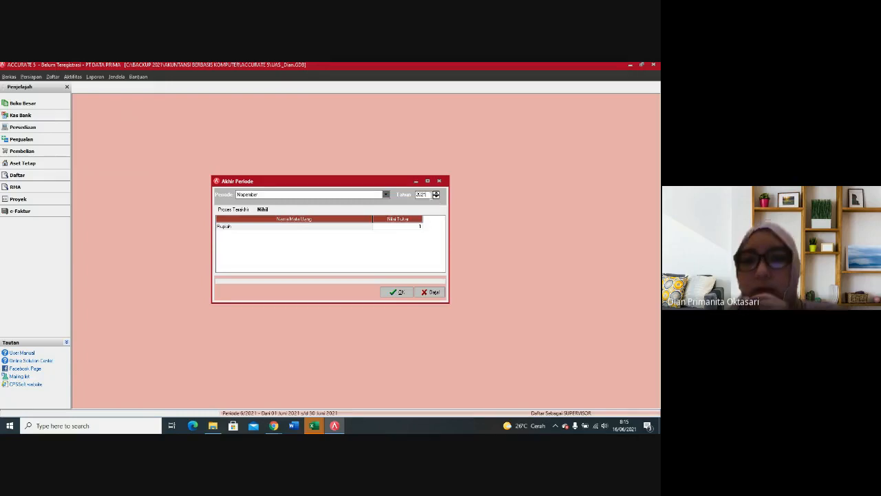
pyautogui.press('BackSpace')
pyautogui.write('12')
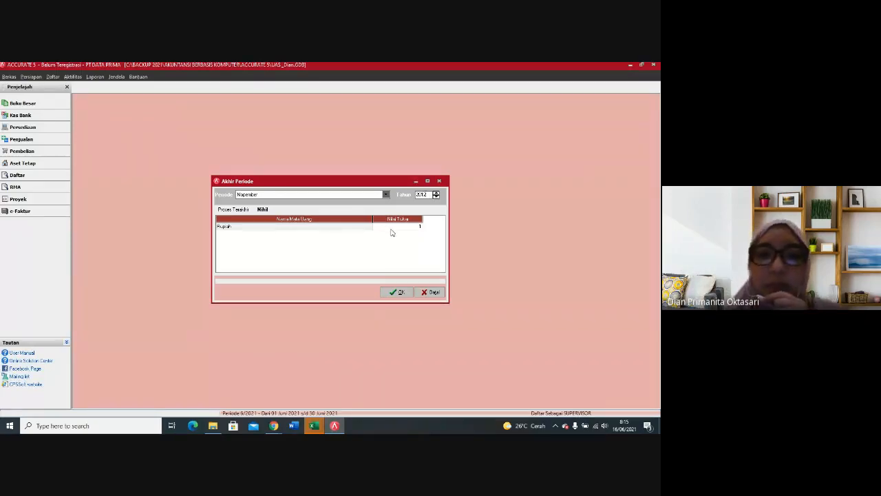
pyautogui.click(396, 292)
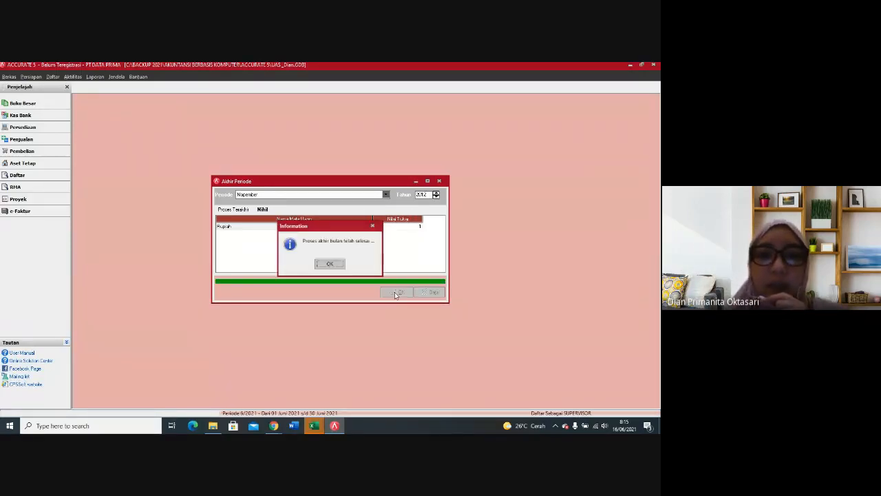
pyautogui.click(332, 266)
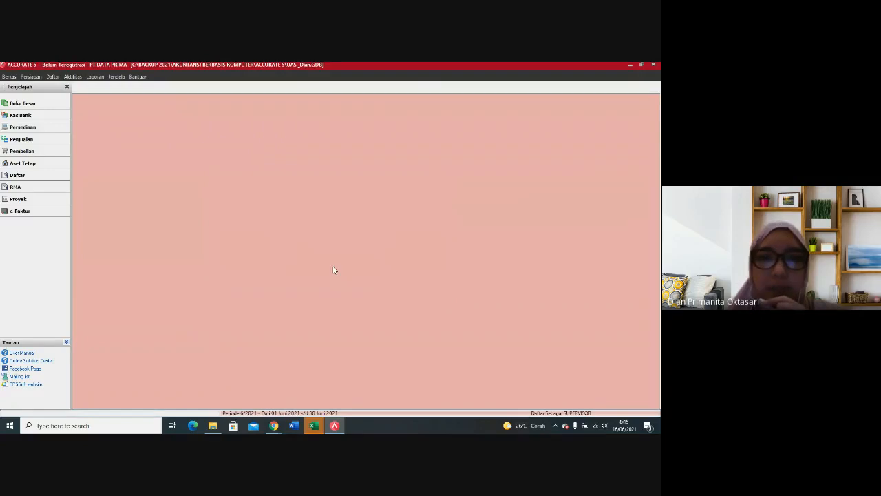
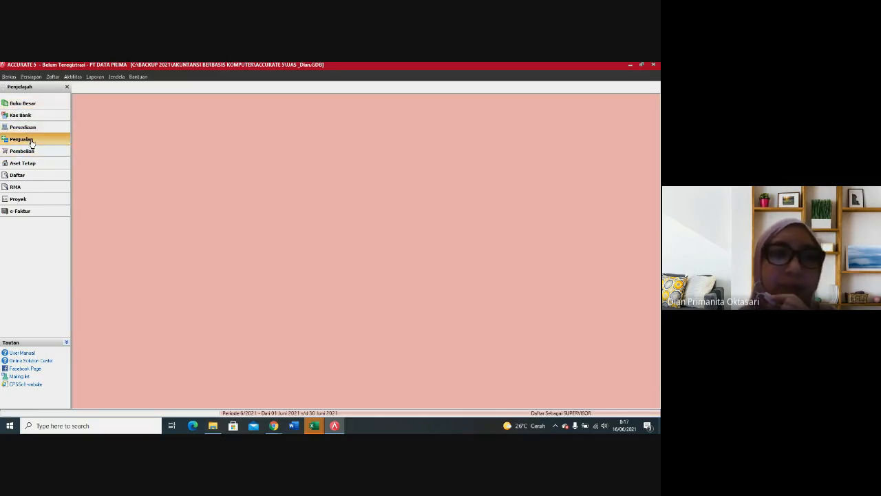
# Step: Start a new sales receipt (Penerimaan Penjualan) for the customer PT CEMERLANG
pyautogui.click(31, 141)
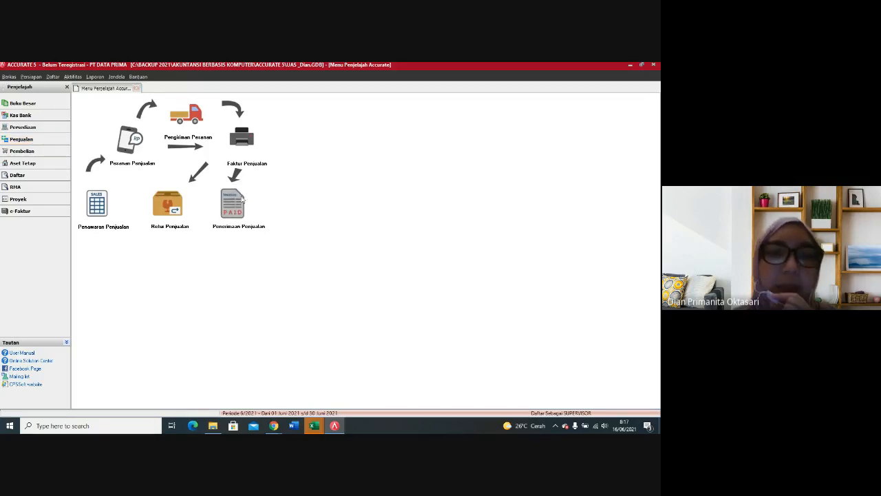
pyautogui.click(234, 204)
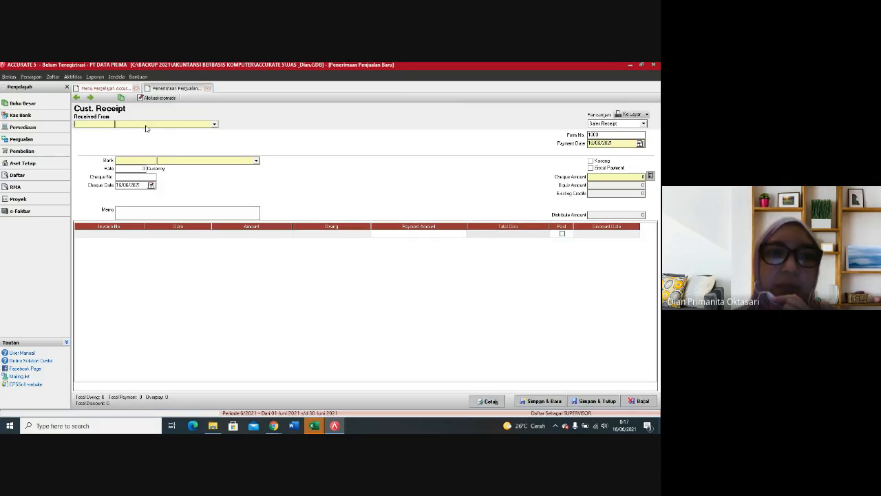
pyautogui.click(215, 125)
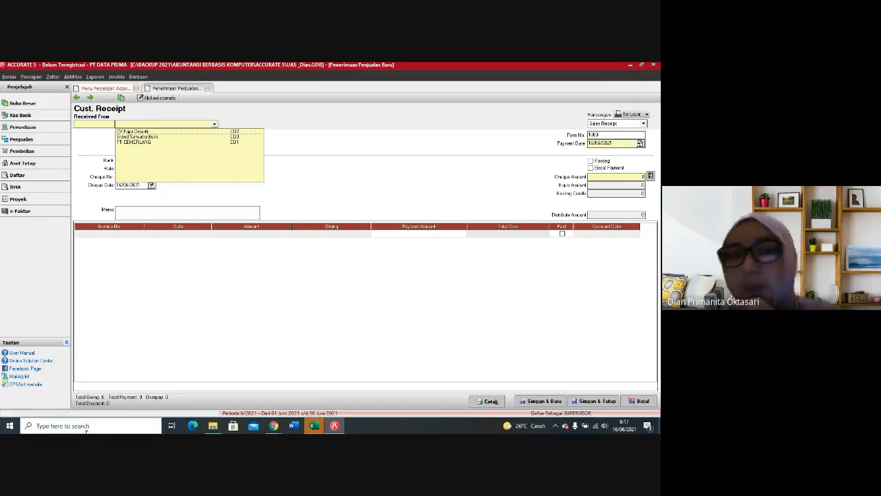
pyautogui.click(173, 143)
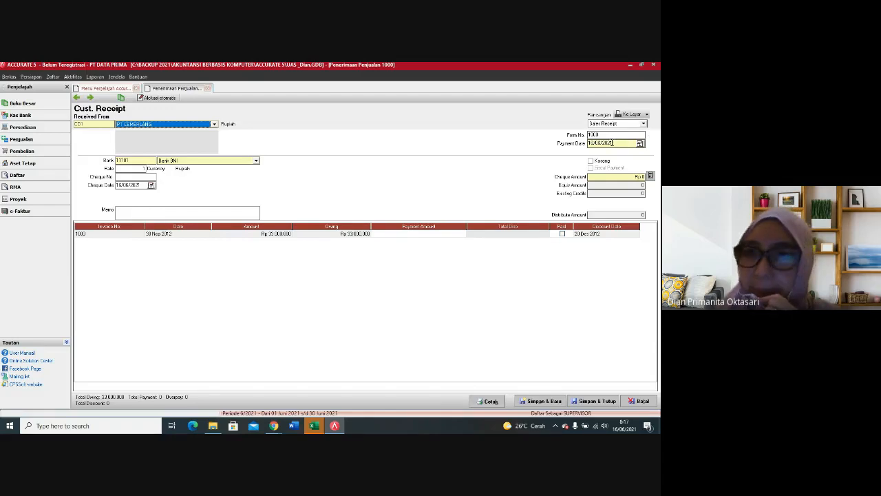
# Step: Set the receipt's payment date and cheque date to 02/12/2012 and mark the outstanding 30 Nov 2012 invoice as paid
pyautogui.click(614, 142)
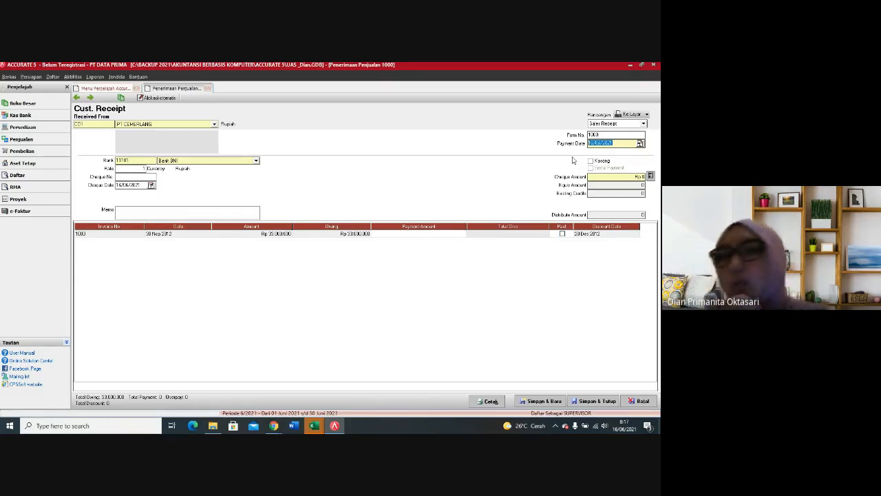
pyautogui.write('02/12/12')
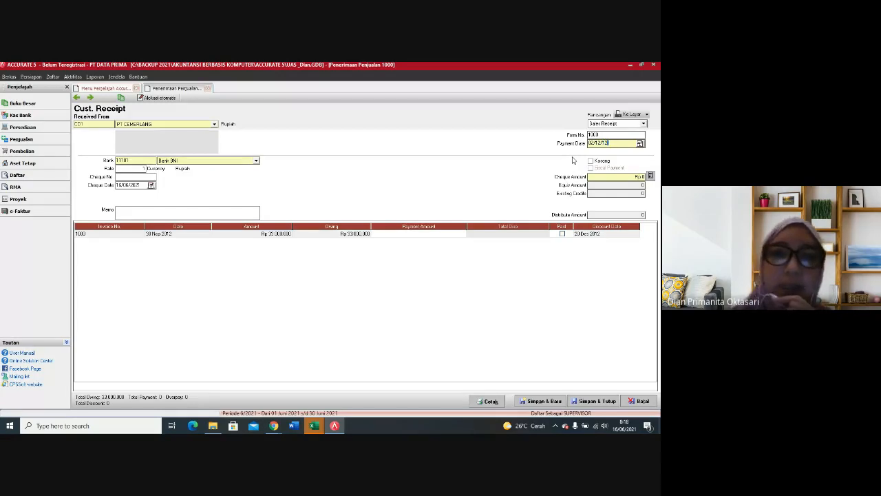
pyautogui.click(139, 185)
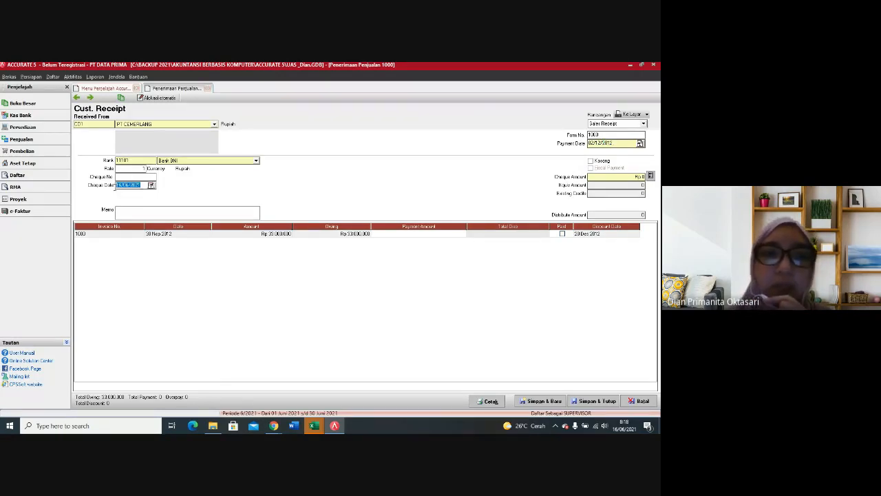
pyautogui.write('02/12')
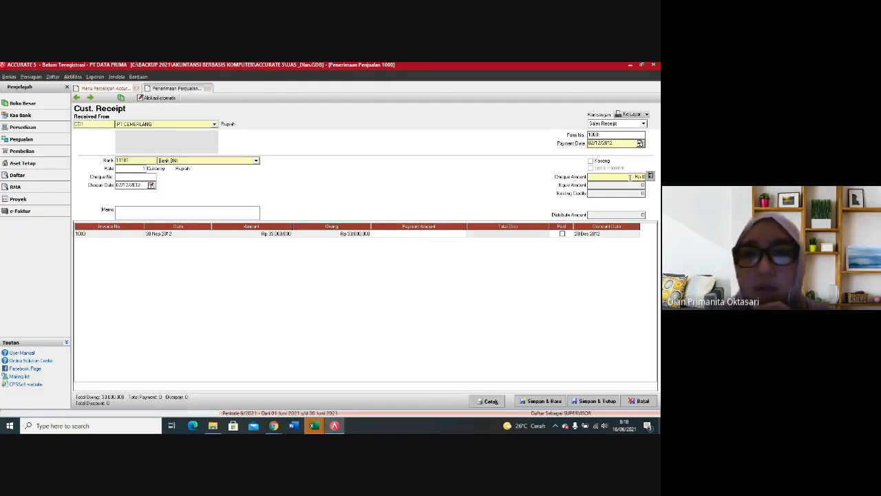
pyautogui.click(563, 234)
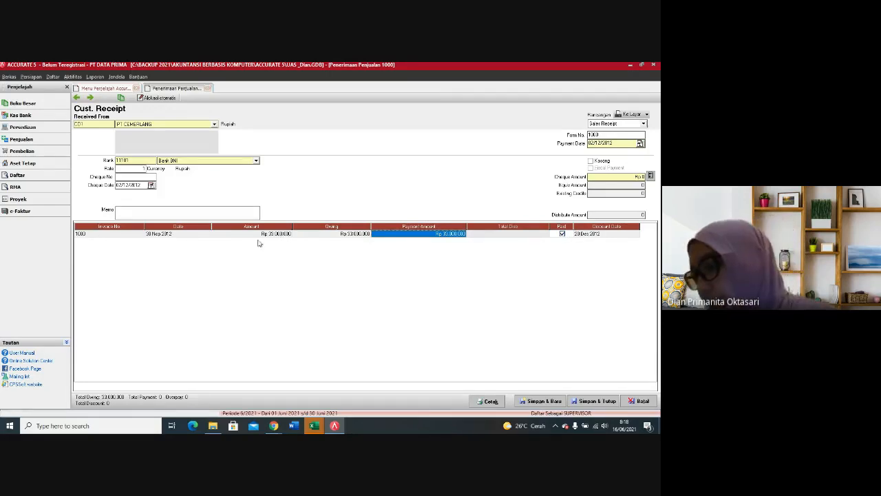
# Step: Check the payment terms and suggested discount in the invoice line's discount information, then close it without entering a discount
pyautogui.click(527, 237)
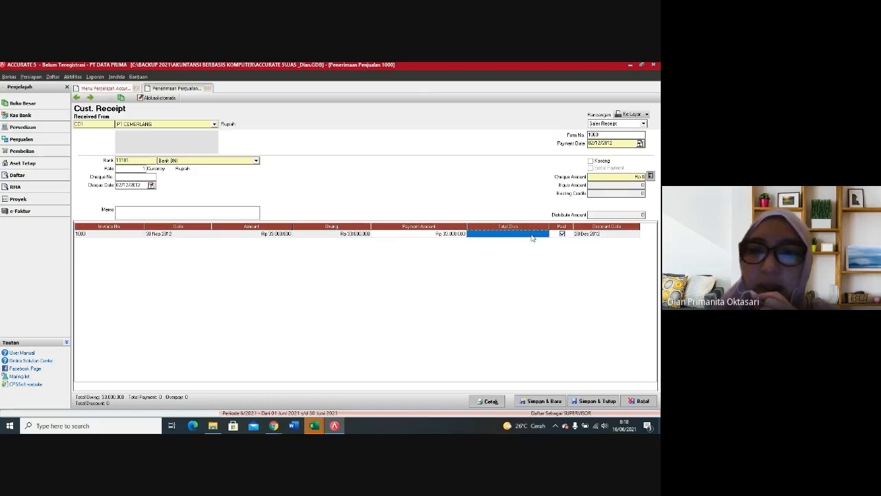
pyautogui.rightClick(542, 235)
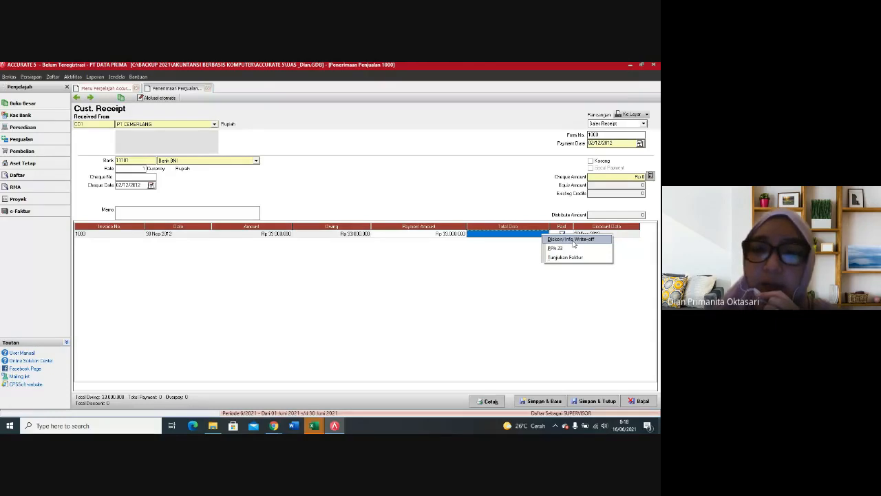
pyautogui.click(572, 239)
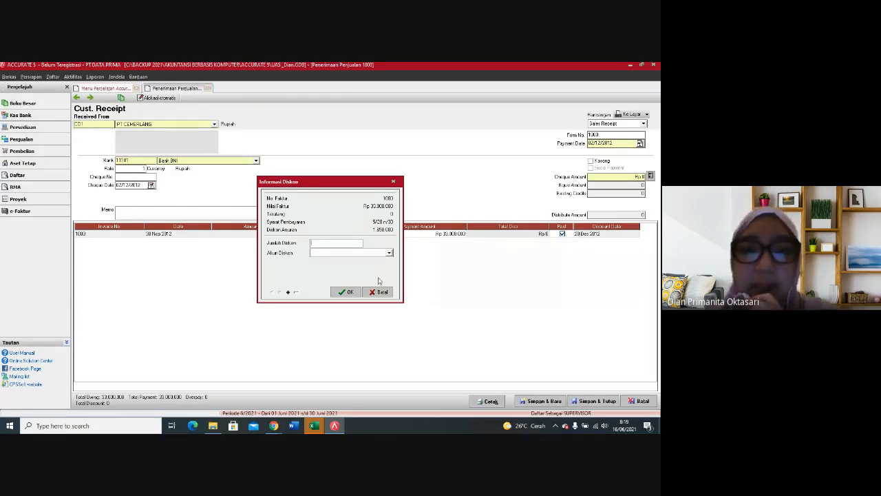
pyautogui.click(394, 183)
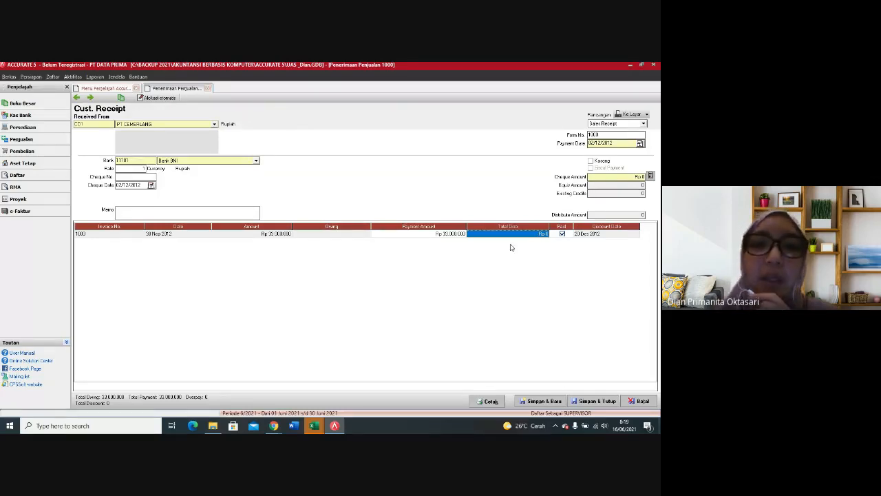
# Step: Inspect the sales invoice behind the receipt line, including its payment terms, and close it
pyautogui.rightClick(535, 236)
pyautogui.click(555, 258)
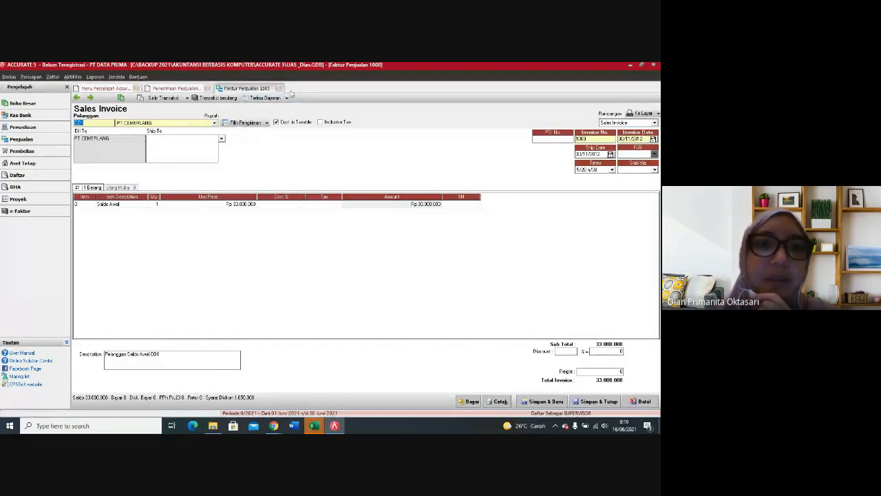
pyautogui.click(279, 88)
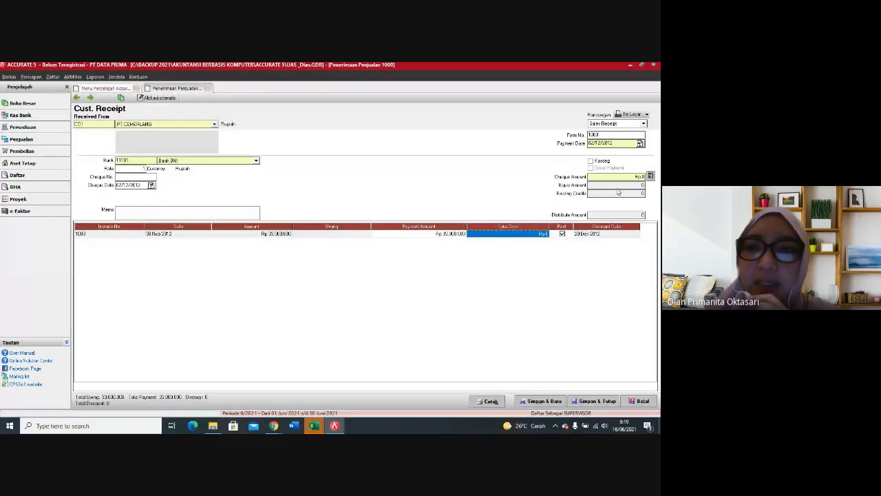
# Step: Reopen PT CEMERLANG's opening-balance sales invoice from the receipt line
pyautogui.click(527, 236)
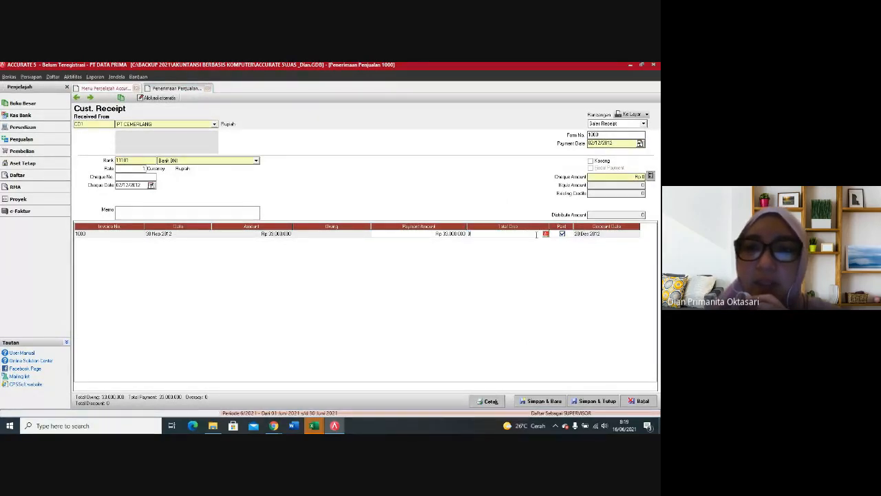
pyautogui.rightClick(537, 233)
pyautogui.click(546, 256)
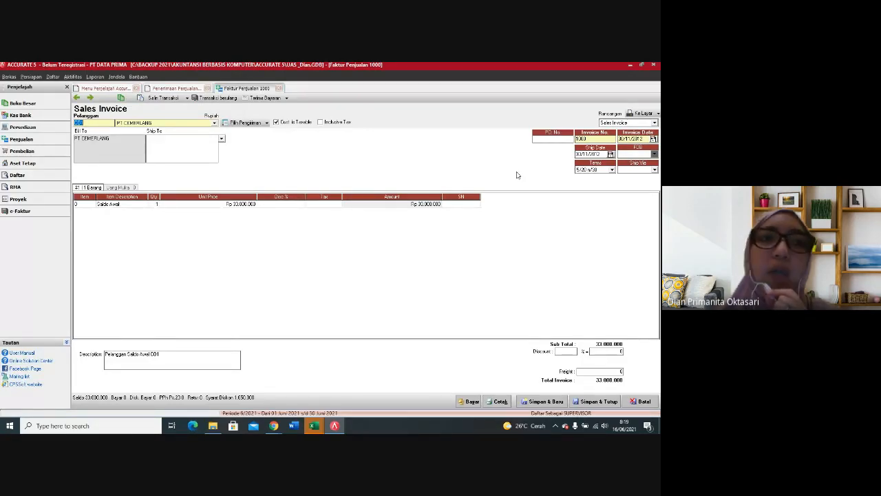
pyautogui.click(58, 77)
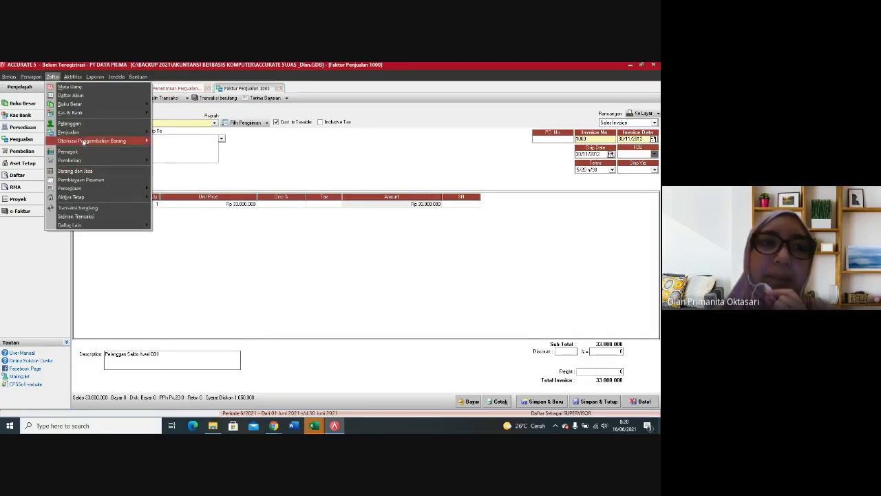
pyautogui.moveTo(88, 202)
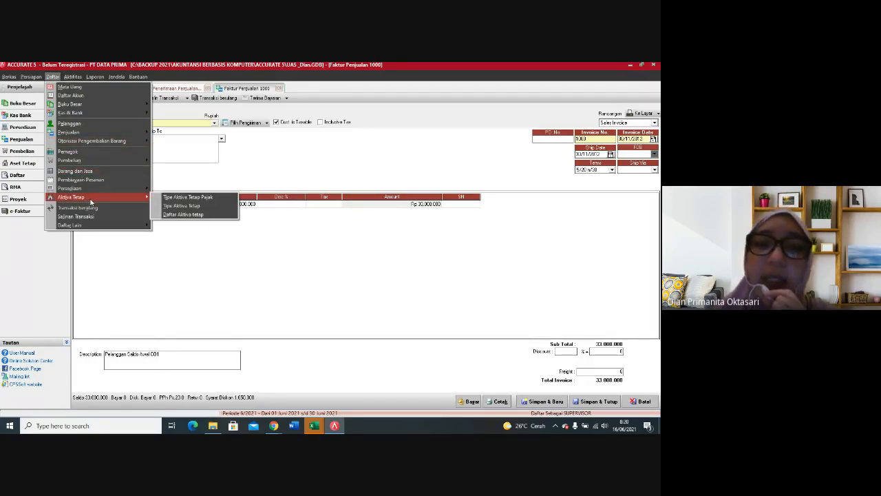
pyautogui.click(281, 161)
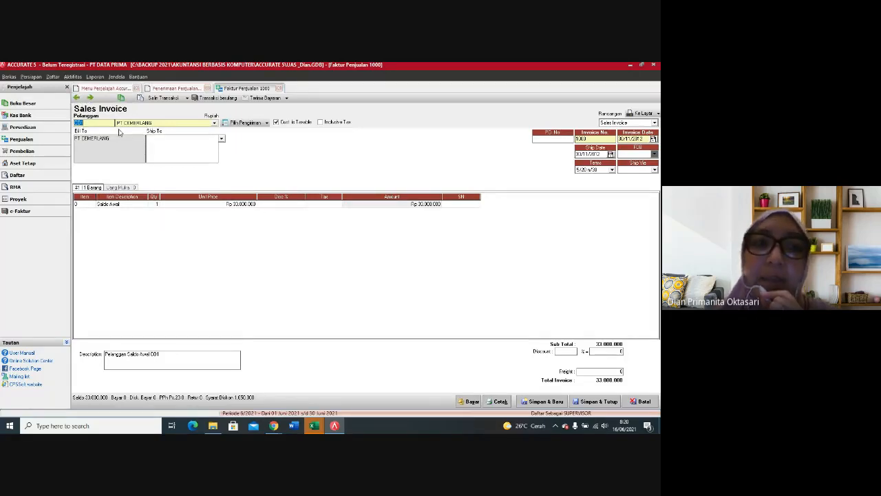
# Step: Try to change the sales invoice's payment terms to 2/10 n/30 while the receipt is still open
pyautogui.click(612, 170)
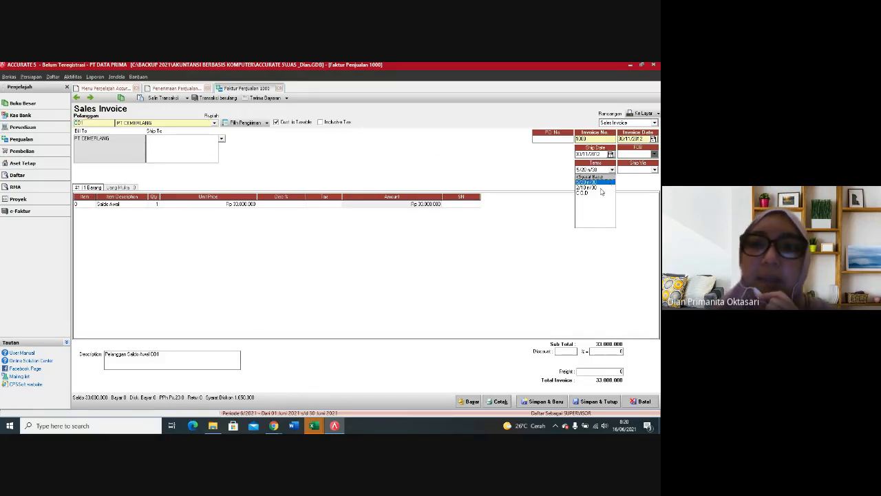
pyautogui.click(590, 187)
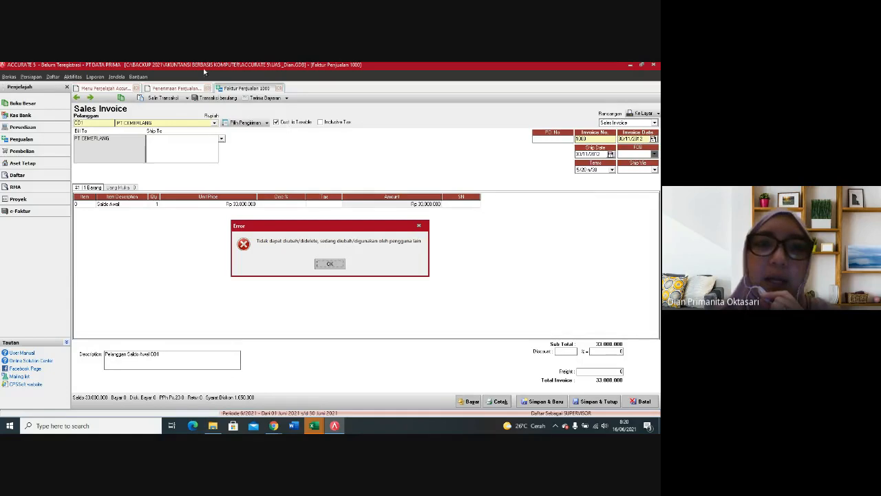
pyautogui.click(330, 264)
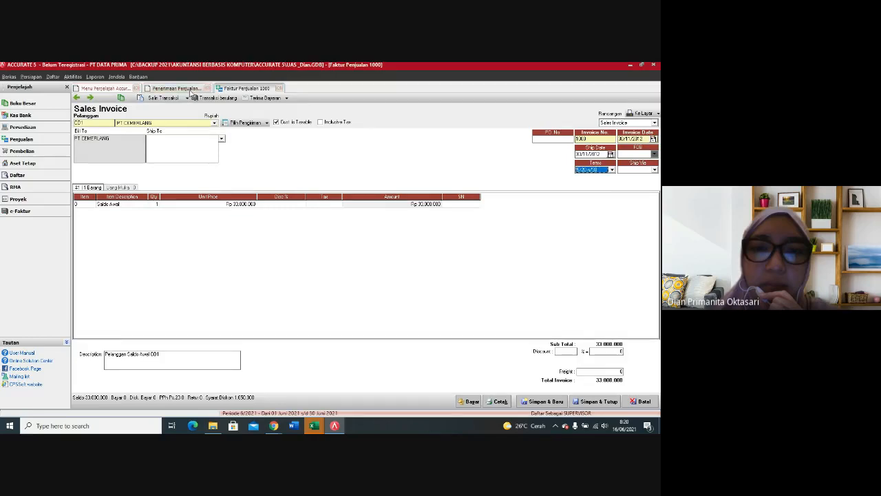
# Step: Close the PT CEMERLANG customer receipt without saving it
pyautogui.click(176, 88)
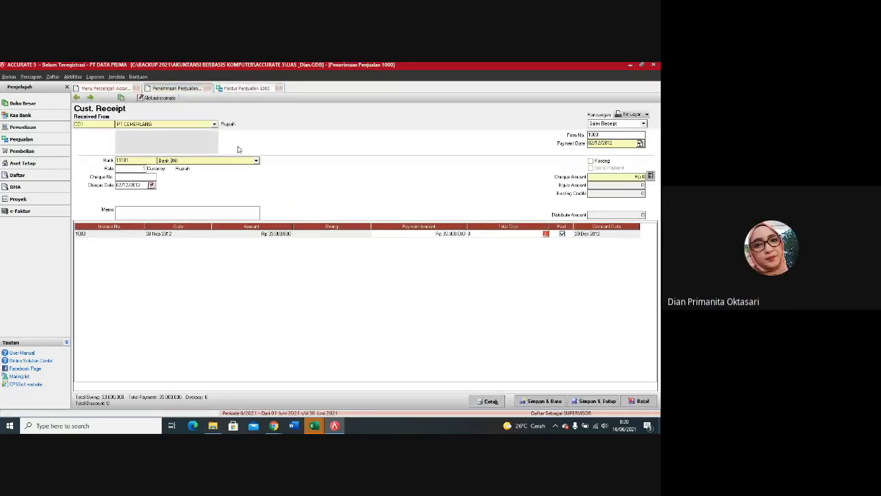
pyautogui.click(209, 88)
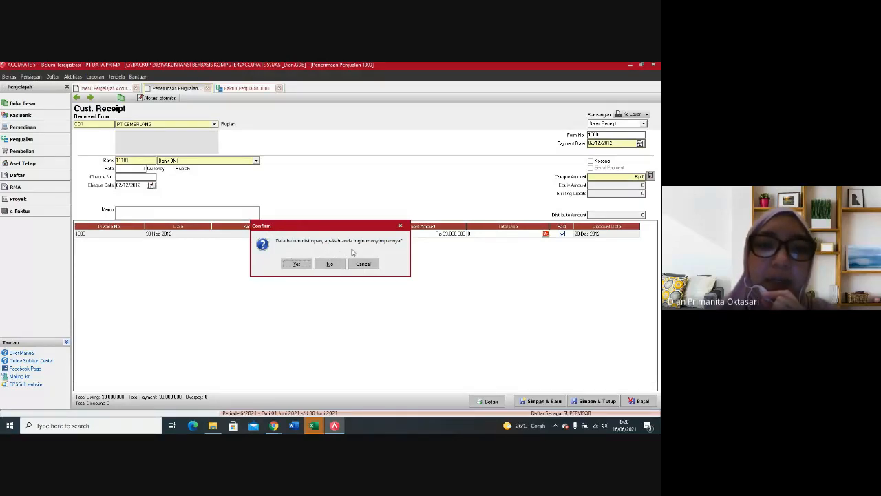
pyautogui.click(330, 264)
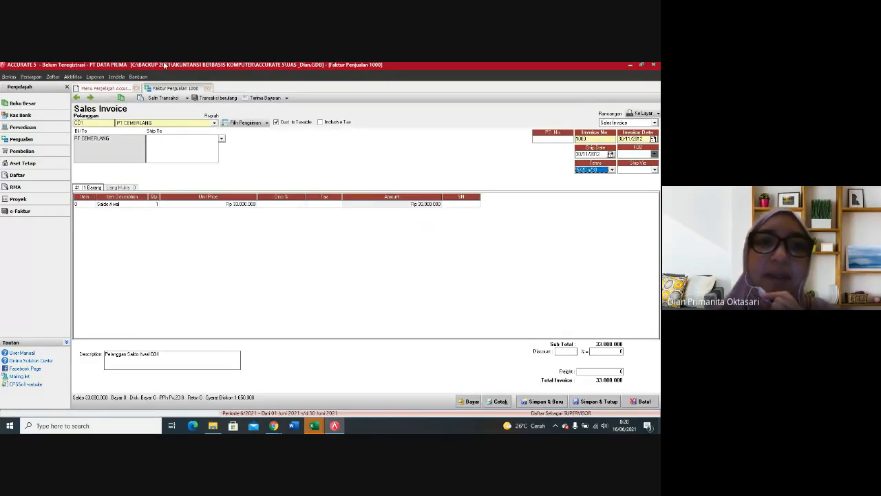
# Step: Set the sales invoice's payment terms to 2/10 n/30 and create a payment receipt directly from the invoice
pyautogui.click(613, 172)
pyautogui.click(583, 190)
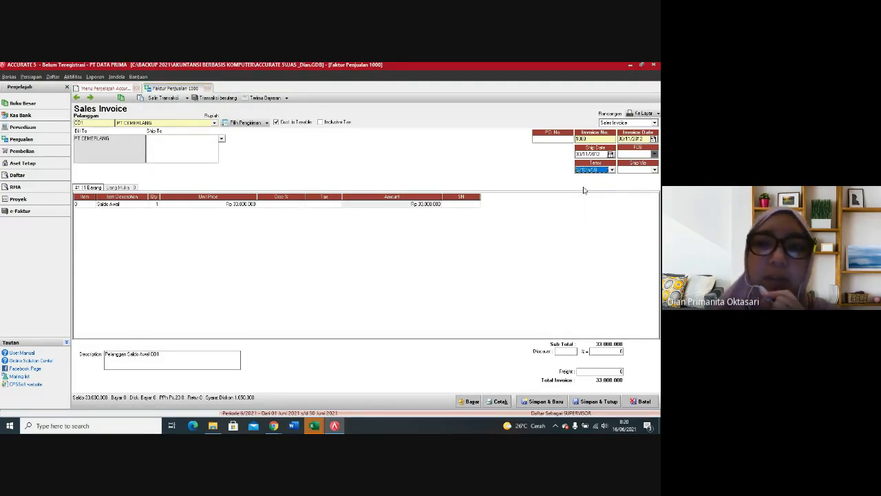
pyautogui.click(471, 403)
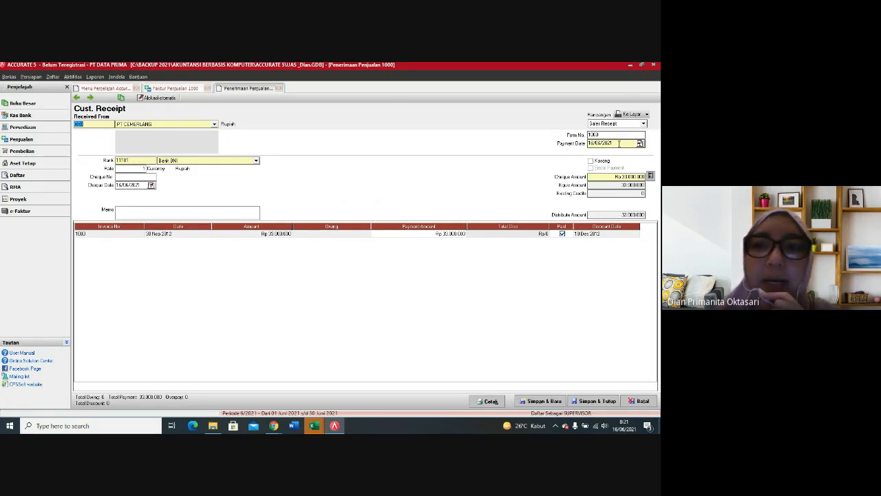
# Step: Set both the payment date and the cheque date of the new receipt to 02/12/2012
pyautogui.moveTo(619, 143); pyautogui.dragTo(584, 146)
pyautogui.click(146, 184)
pyautogui.click(620, 143)
pyautogui.write('02/12/12')
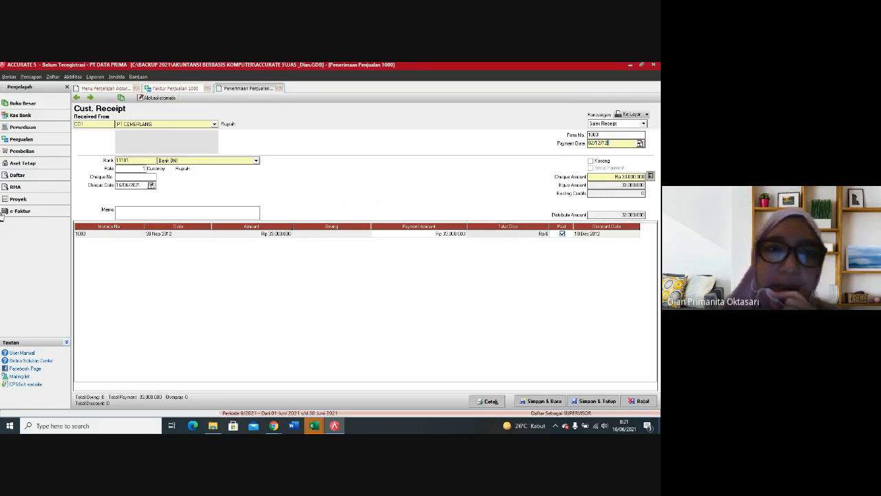
pyautogui.moveTo(141, 185); pyautogui.dragTo(114, 192)
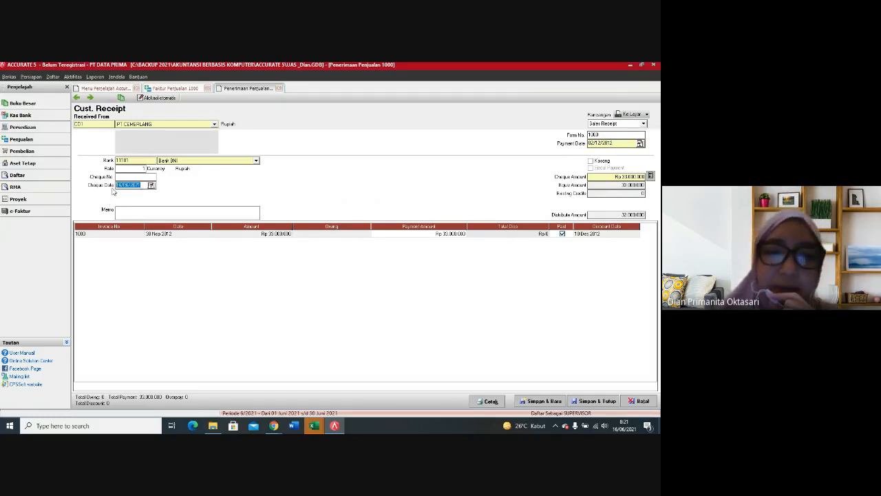
pyautogui.write('02/12/2')
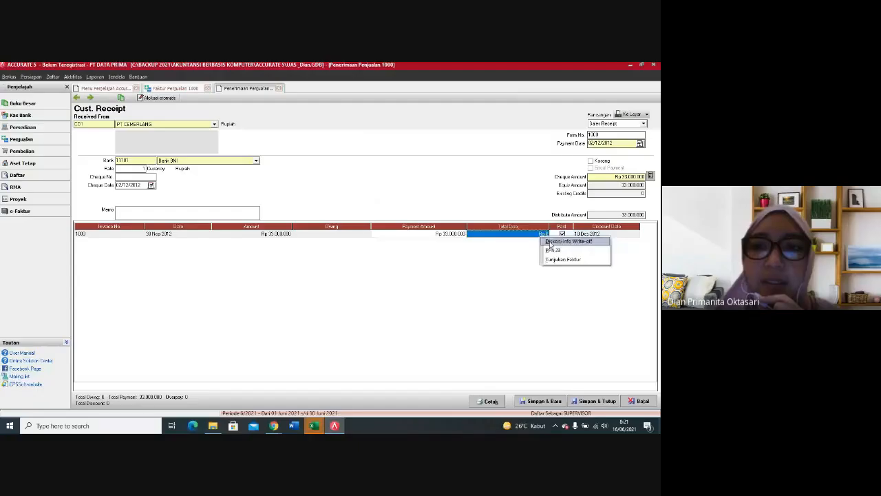
# Step: Open the discount information for invoice 1000 in the PT CEMERLANG receipt and set the discount amount to 660,000
pyautogui.click(551, 244)
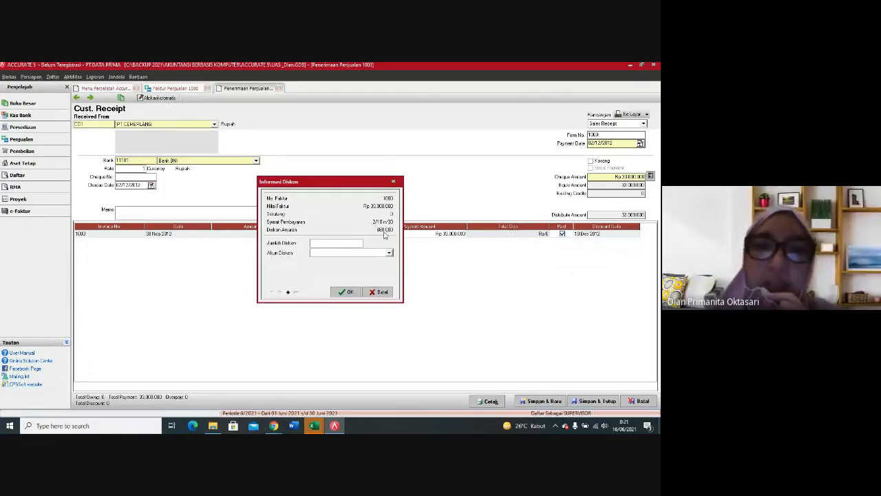
pyautogui.click(330, 243)
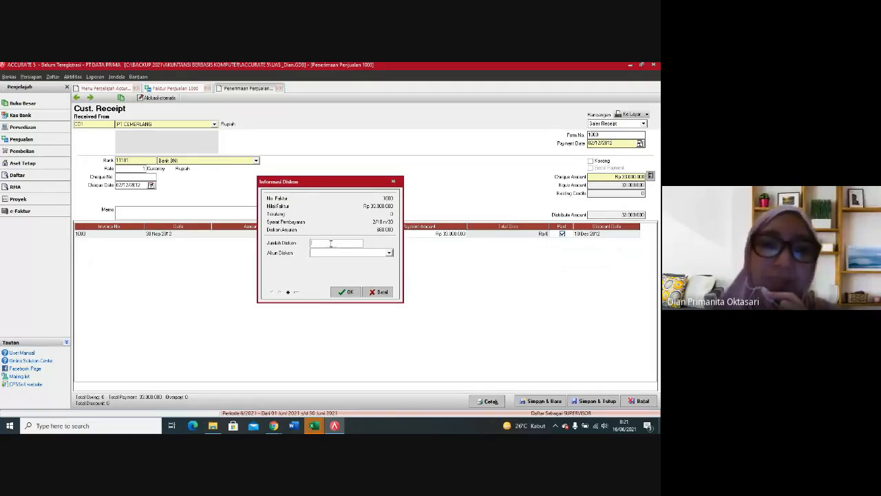
pyautogui.write('6')
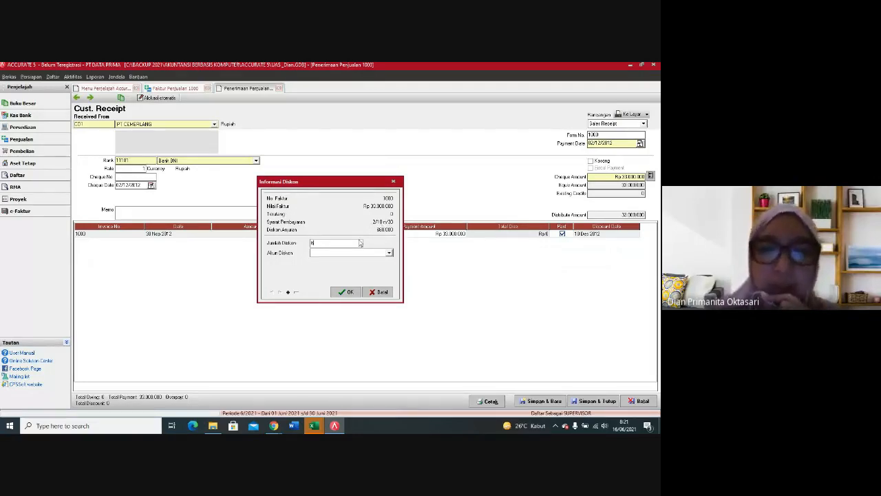
pyautogui.write('6')
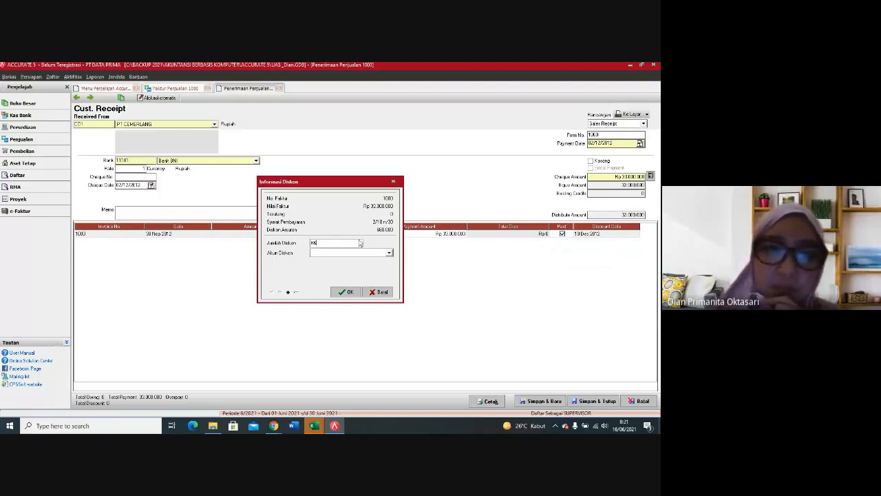
pyautogui.write('0000')
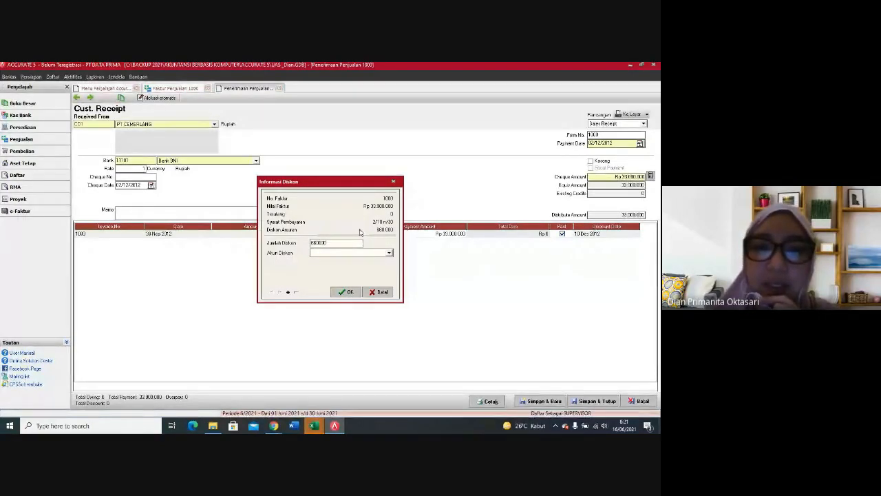
# Step: Assign the discount to the Diskon Penjualan account and save the PT CEMERLANG receipt, accepting the overpayment
pyautogui.click(342, 253)
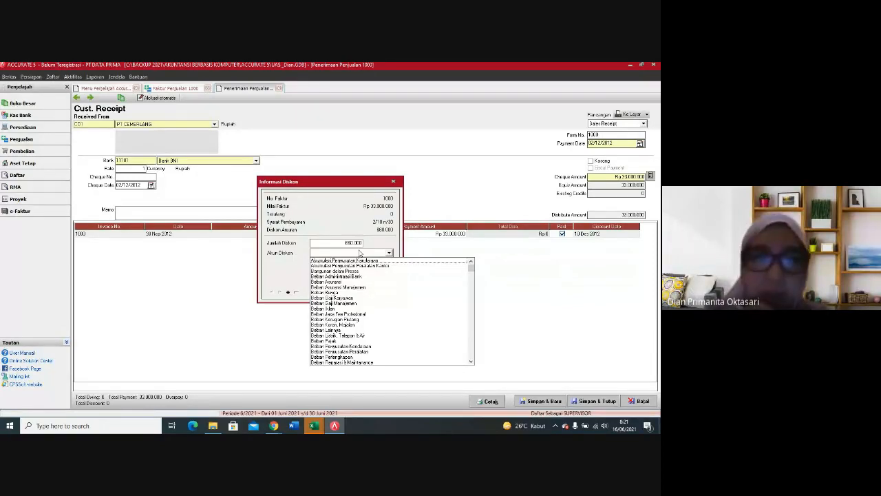
pyautogui.write('0')
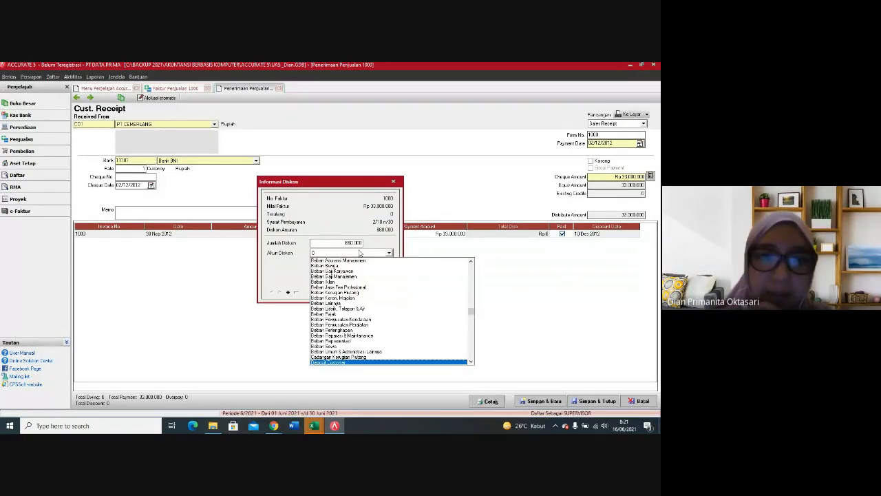
pyautogui.click(471, 361)
pyautogui.click(471, 362)
pyautogui.click(471, 361)
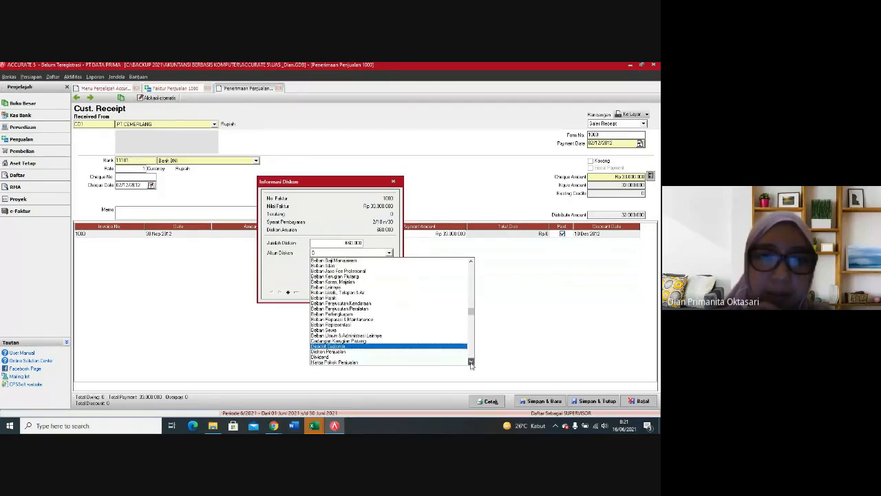
pyautogui.click(339, 352)
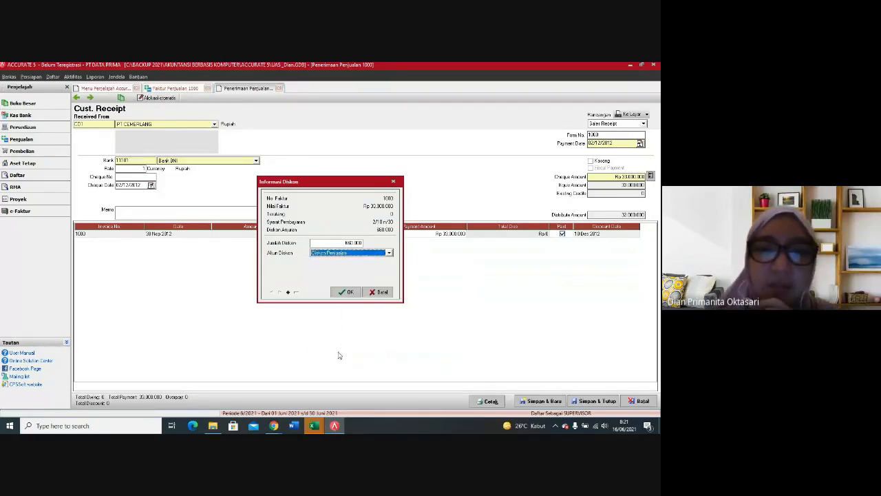
pyautogui.click(348, 292)
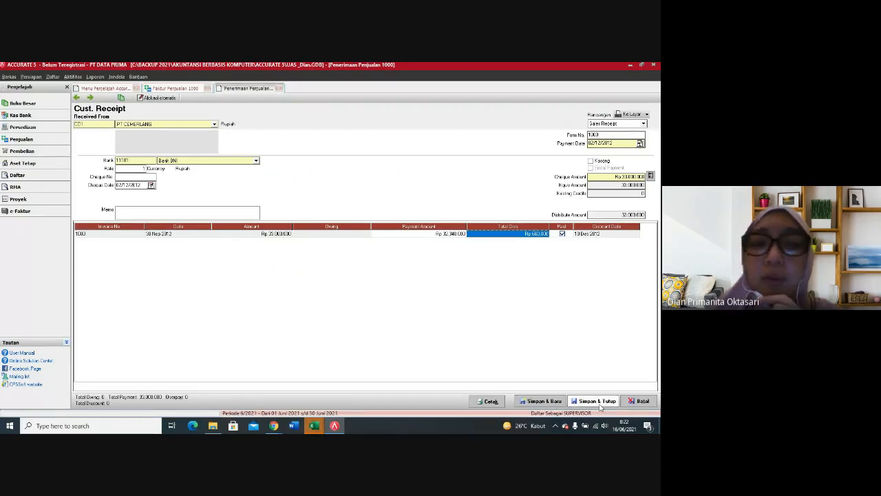
pyautogui.click(553, 404)
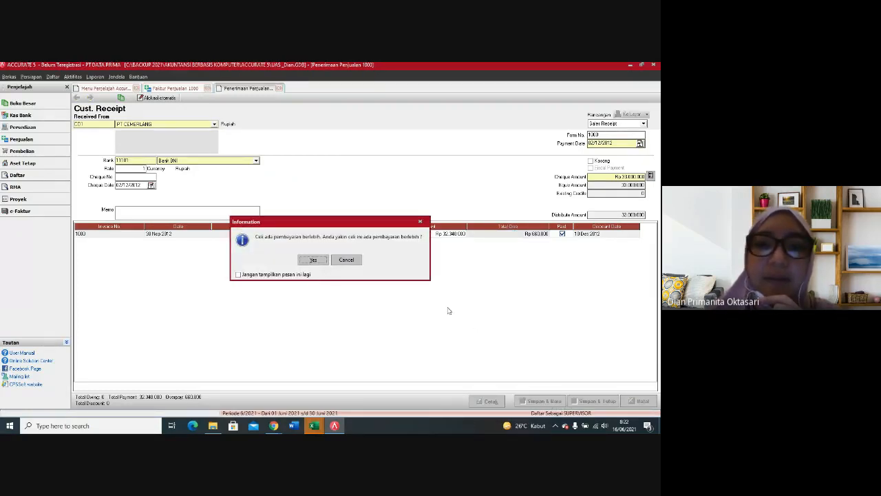
pyautogui.click(321, 261)
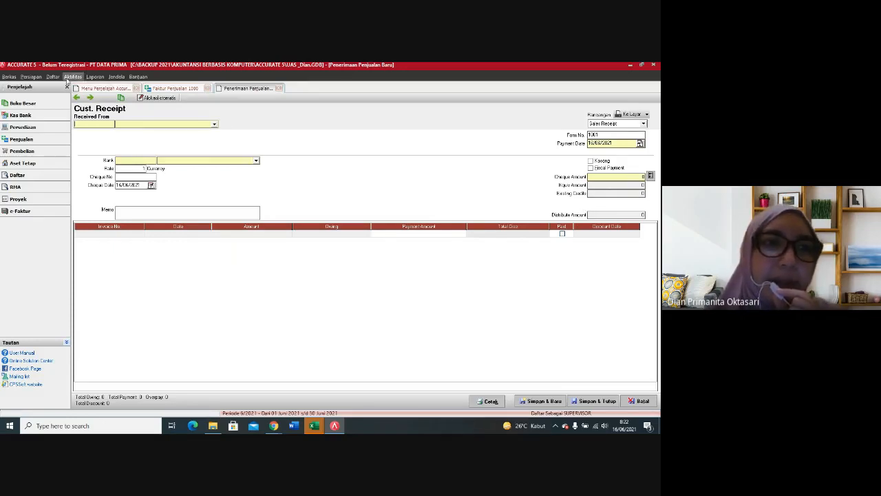
# Step: List the sales receipts dated from 01/01/2000 onwards and reopen the PT CEMERLANG receipt
pyautogui.click(53, 77)
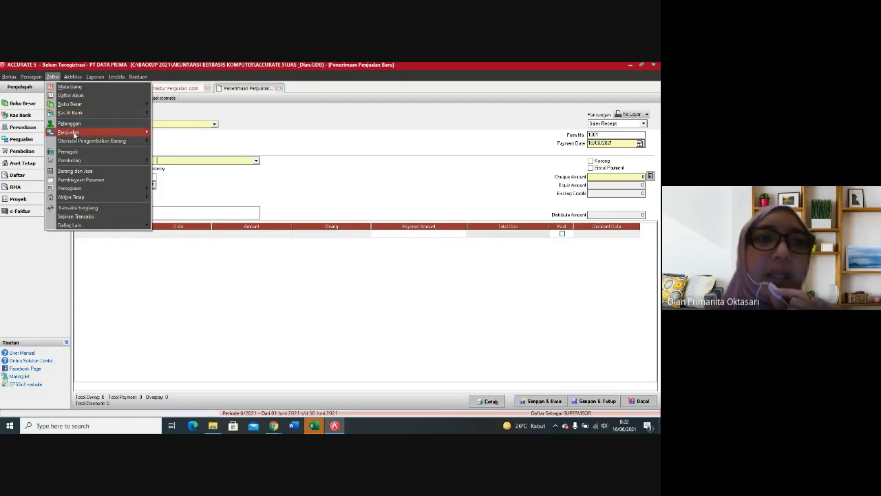
pyautogui.moveTo(73, 134)
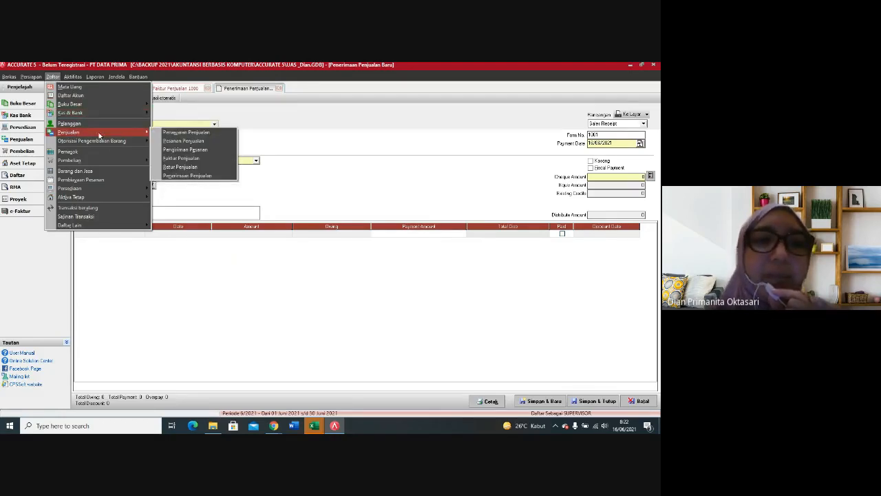
pyautogui.click(180, 175)
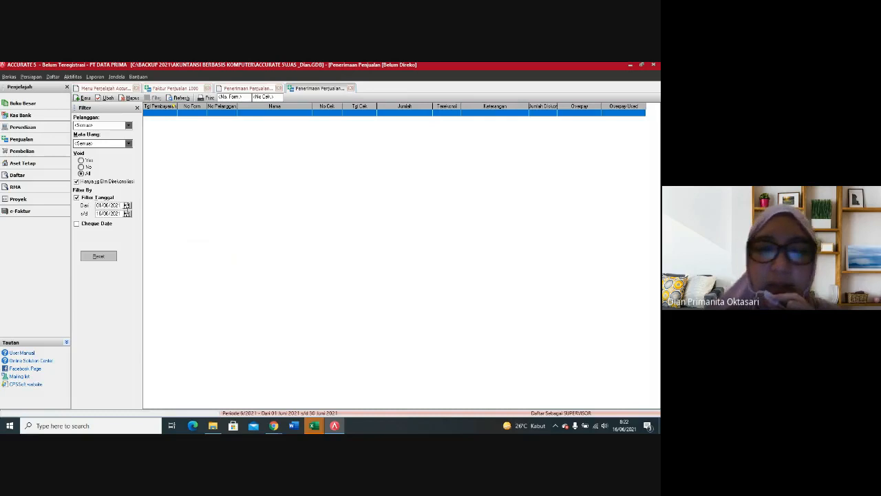
pyautogui.press('BackSpace')
pyautogui.press('BackSpace')
pyautogui.press('BackSpace')
pyautogui.press('BackSpace')
pyautogui.press('BackSpace')
pyautogui.press('BackSpace')
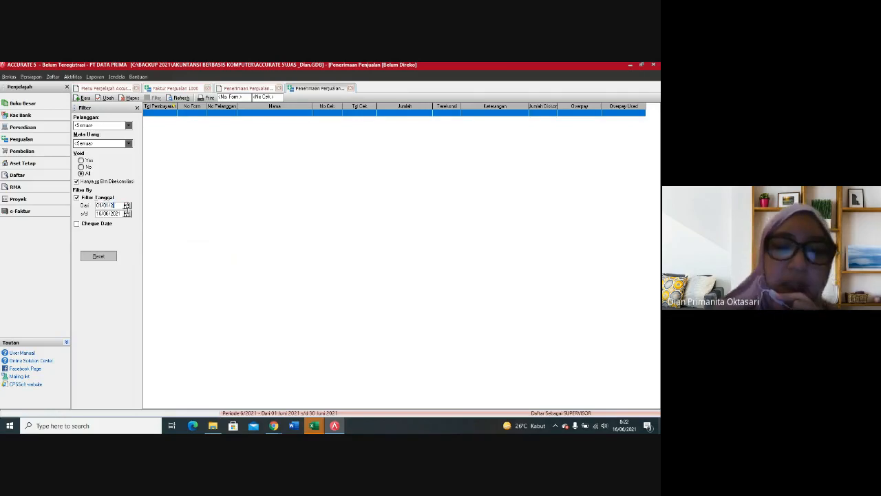
pyautogui.write('000')
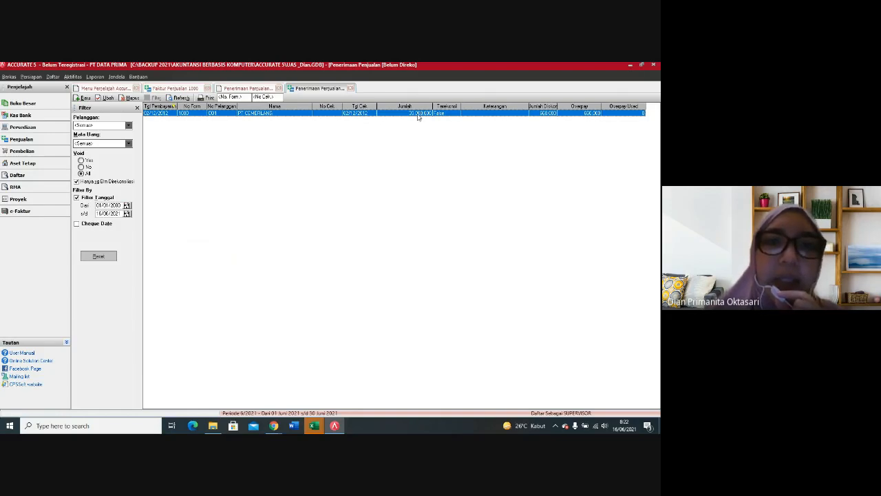
pyautogui.doubleClick(301, 112)
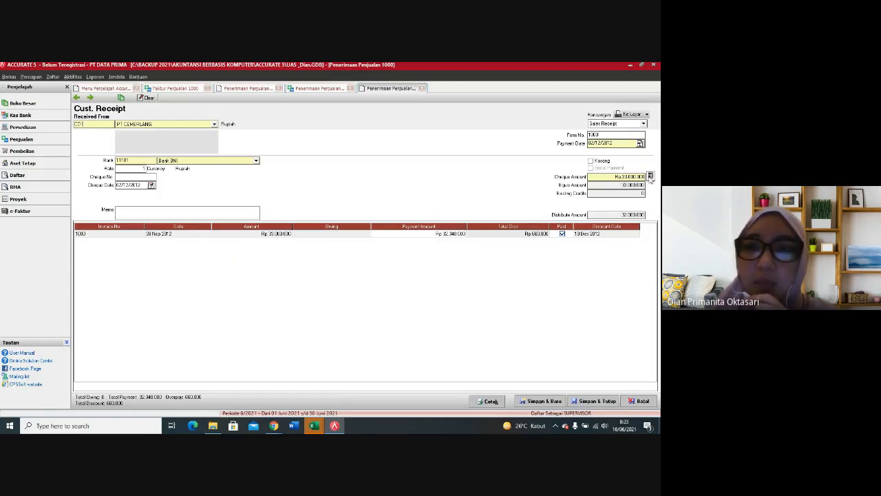
# Step: Recalculate the receipt's cheque amount to Rp 32,340,000, save it, and close the remaining receipt and invoice windows
pyautogui.click(650, 177)
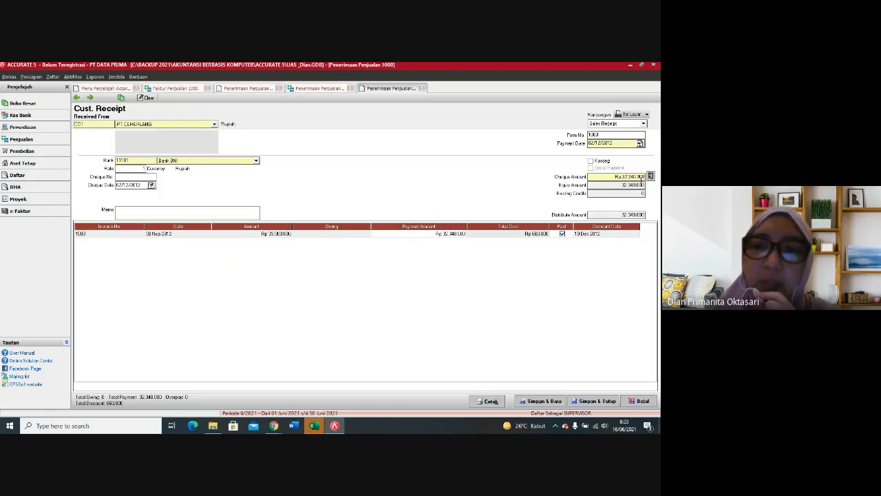
pyautogui.click(564, 405)
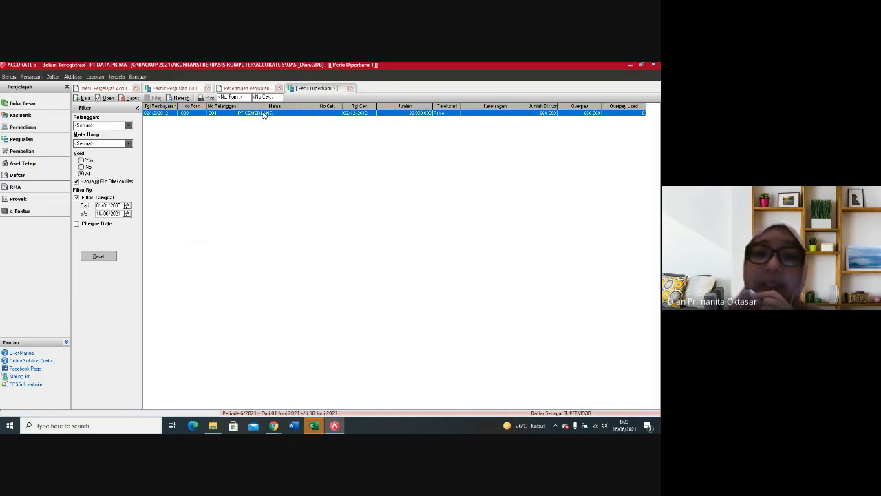
pyautogui.click(352, 90)
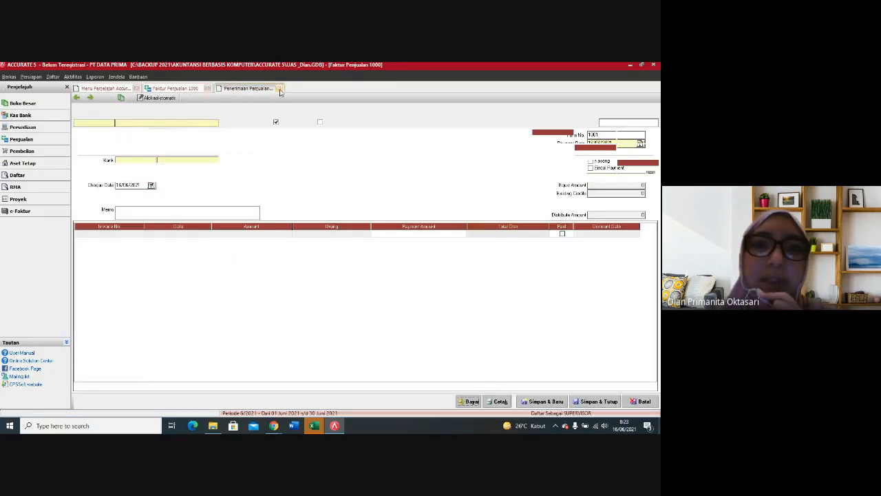
pyautogui.click(279, 90)
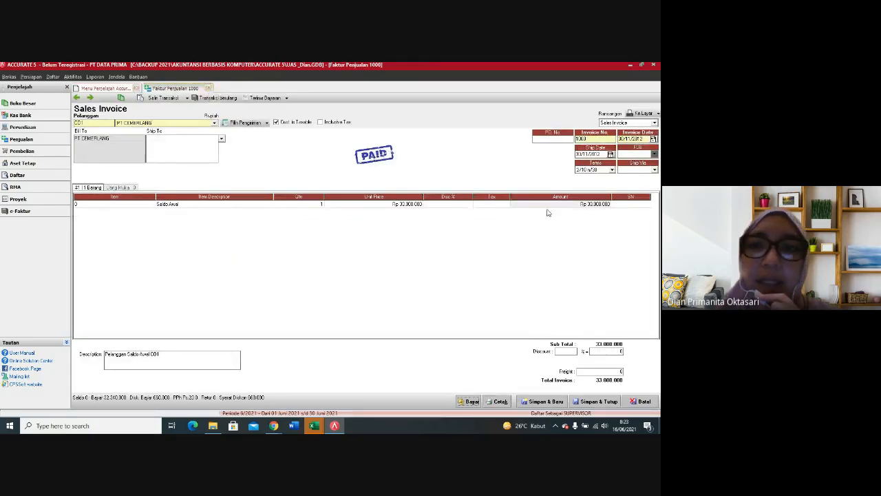
pyautogui.click(209, 89)
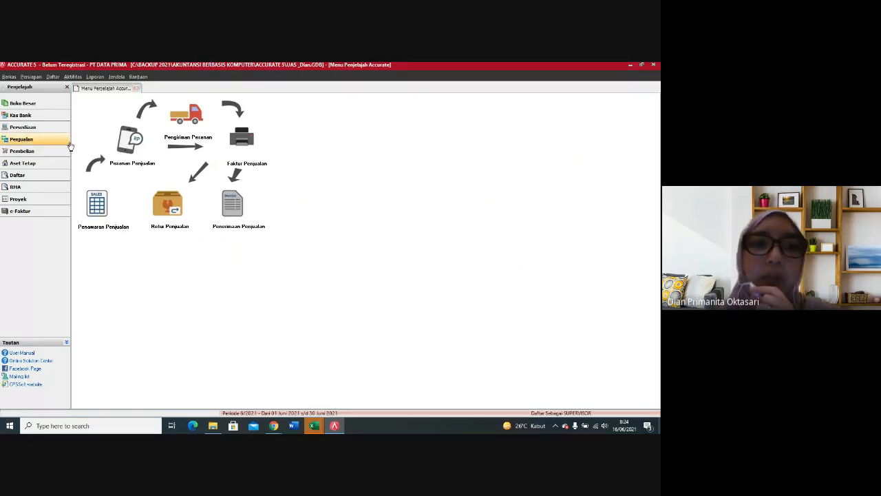
# Step: Start a new customer receipt for CV Fajar Dinanti with payment date and cheque date 05/12/2012
pyautogui.click(225, 207)
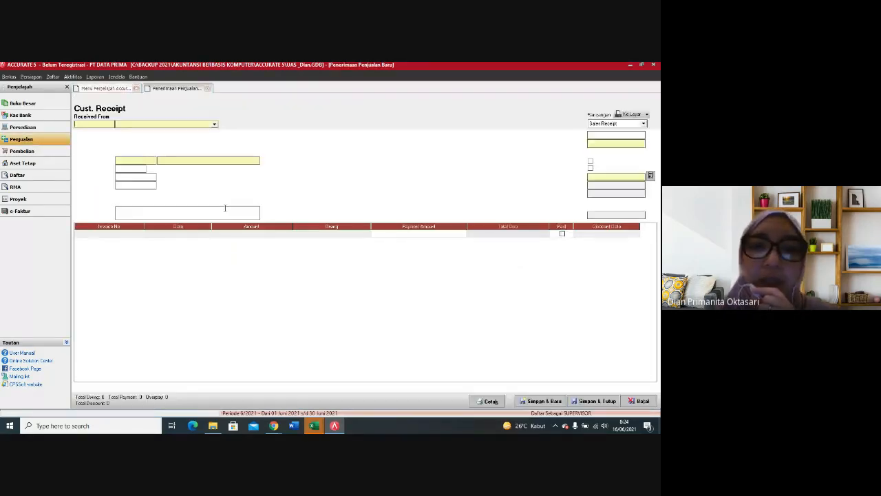
pyautogui.click(213, 125)
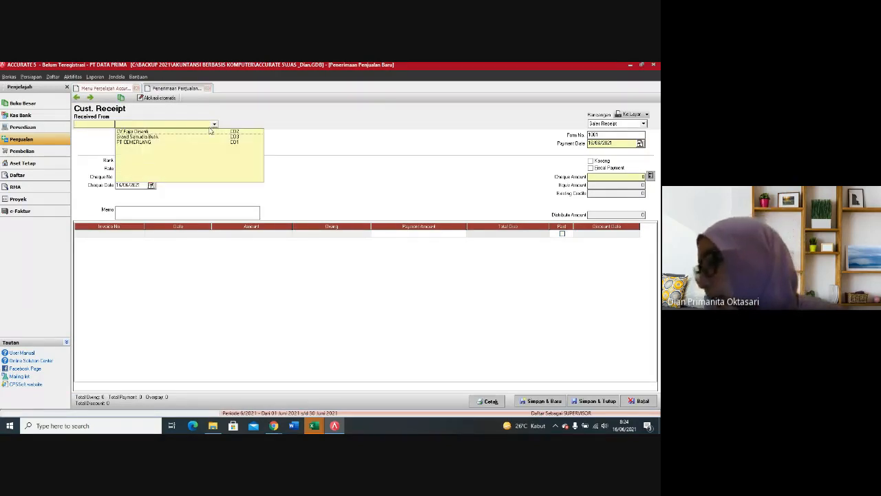
pyautogui.click(153, 132)
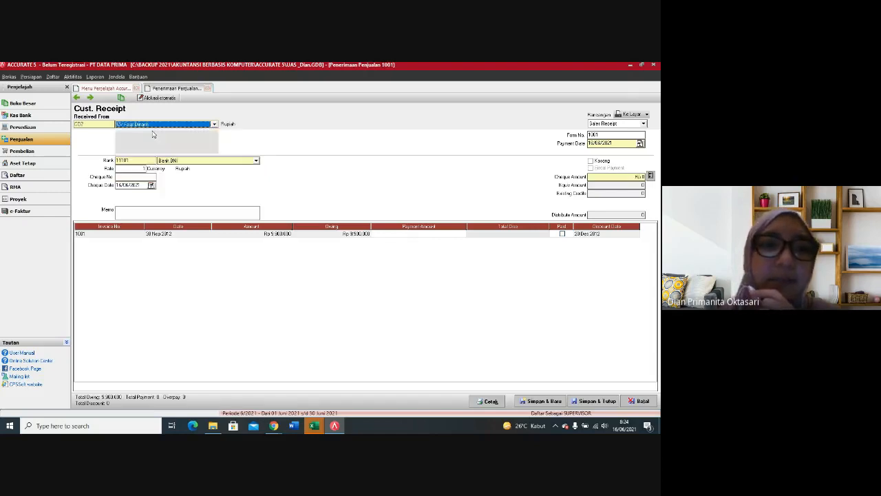
pyautogui.click(619, 145)
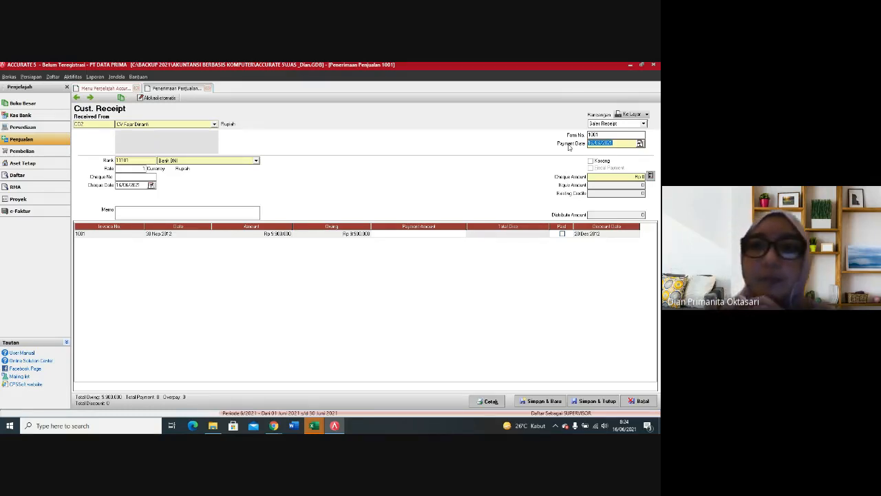
pyautogui.write('05/12/12')
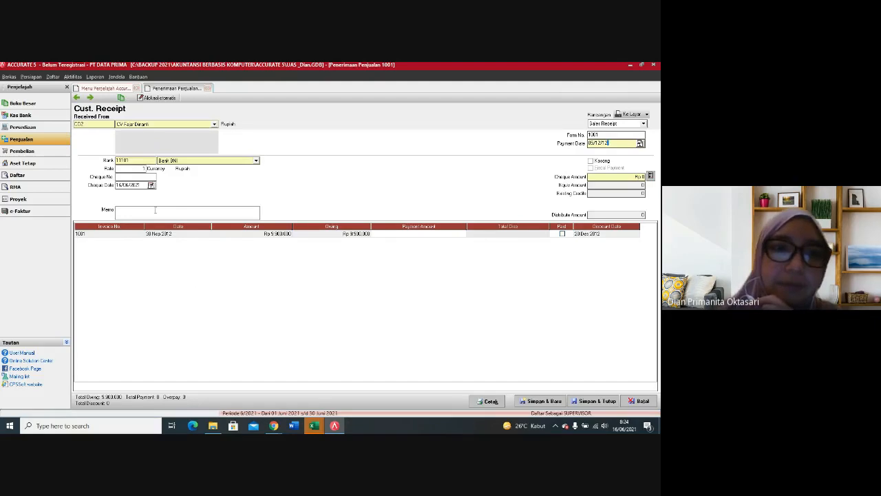
pyautogui.click(137, 185)
pyautogui.write('05/12/12')
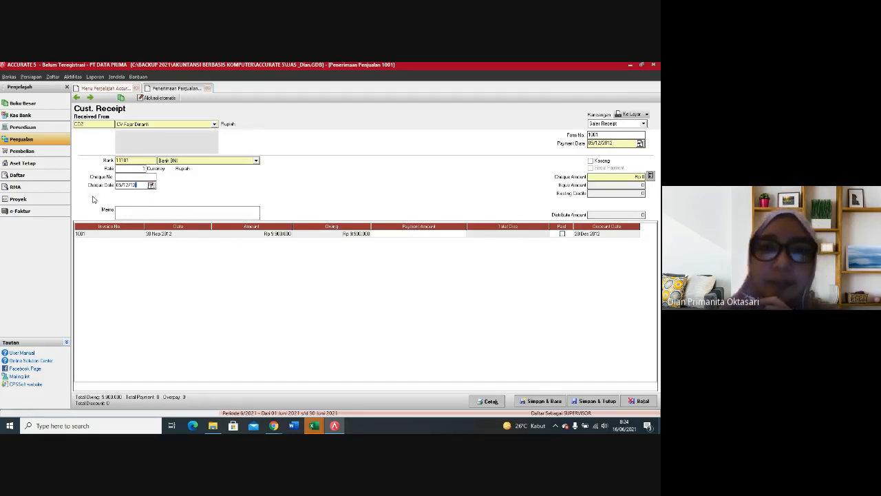
# Step: Mark invoice 1001 as paid and check its discount information without entering a discount
pyautogui.click(562, 234)
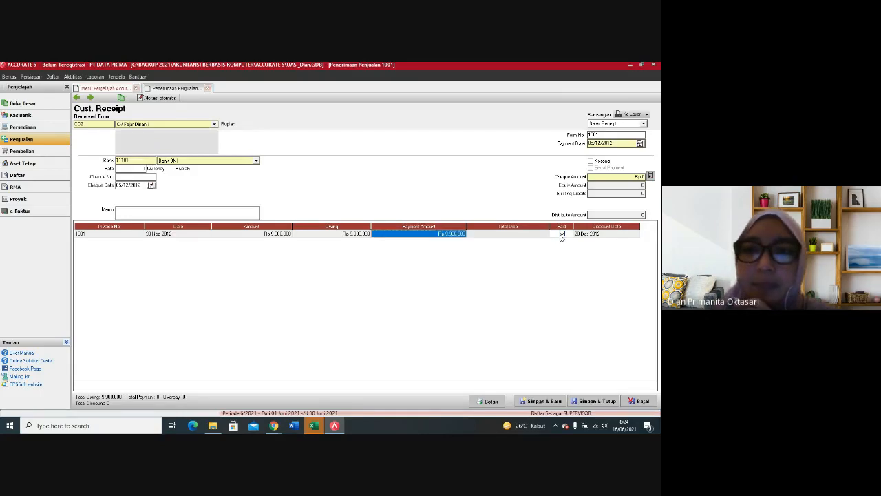
pyautogui.click(509, 235)
pyautogui.rightClick(510, 238)
pyautogui.click(530, 246)
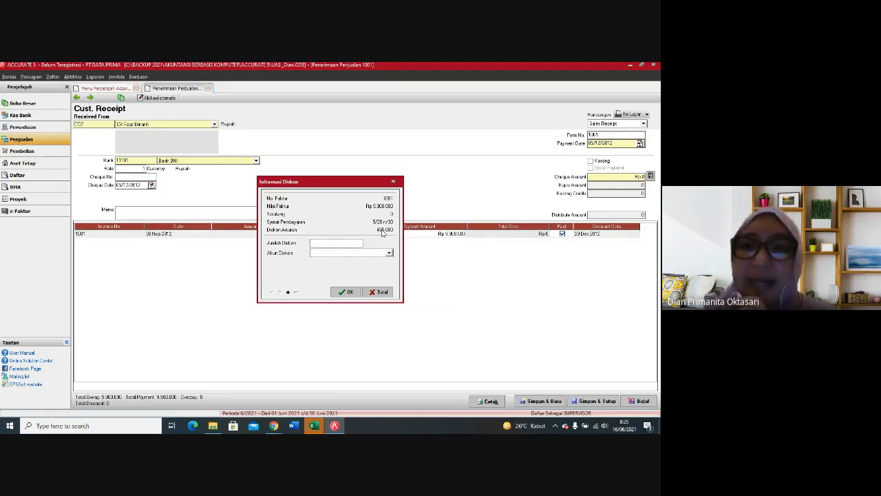
pyautogui.click(394, 182)
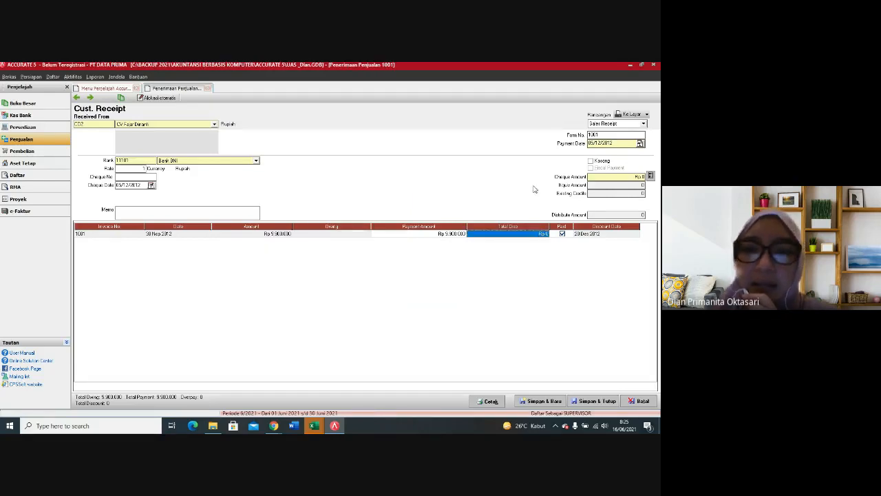
# Step: Open invoice 1001 from the receipt to check its payment terms and return to the receipt
pyautogui.rightClick(534, 236)
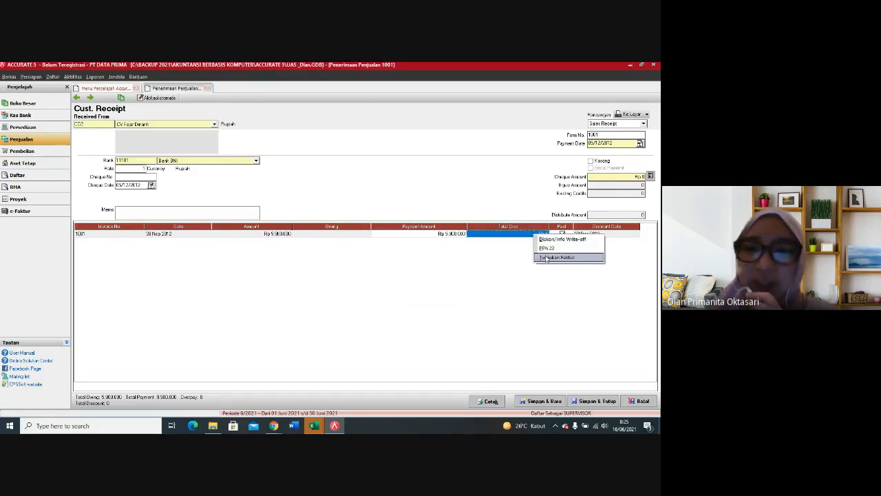
pyautogui.click(546, 260)
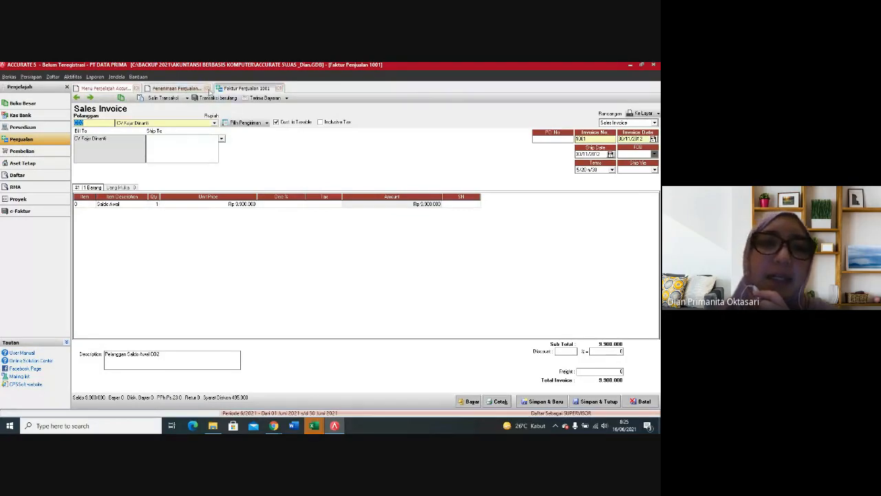
pyautogui.click(191, 87)
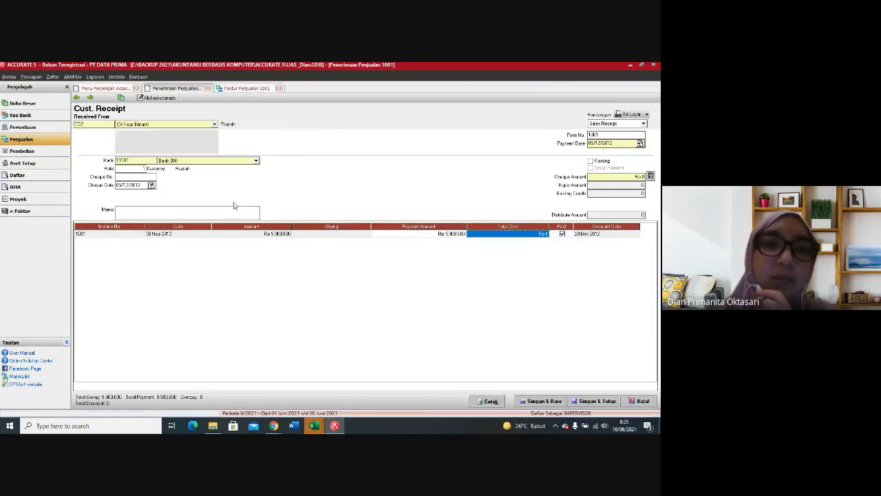
# Step: Discard the unsaved customer receipt and set the payment terms of sales invoice 1001 to 2/10 n/30
pyautogui.click(208, 88)
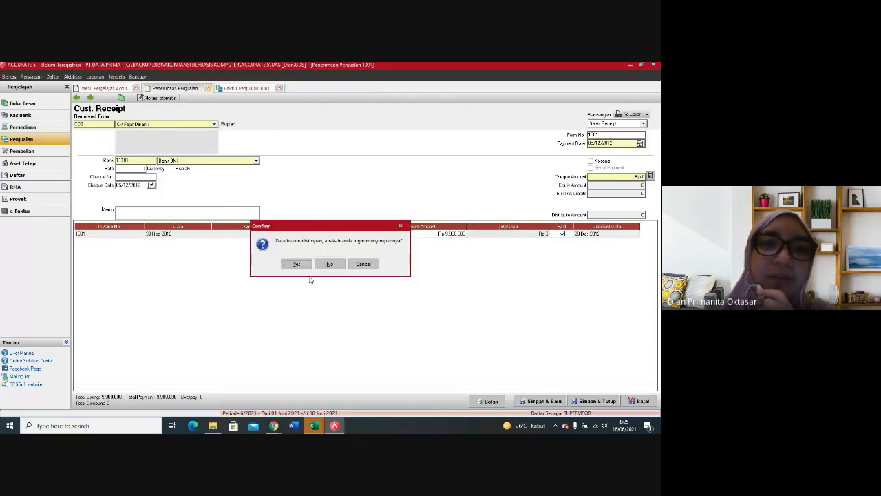
pyautogui.click(328, 263)
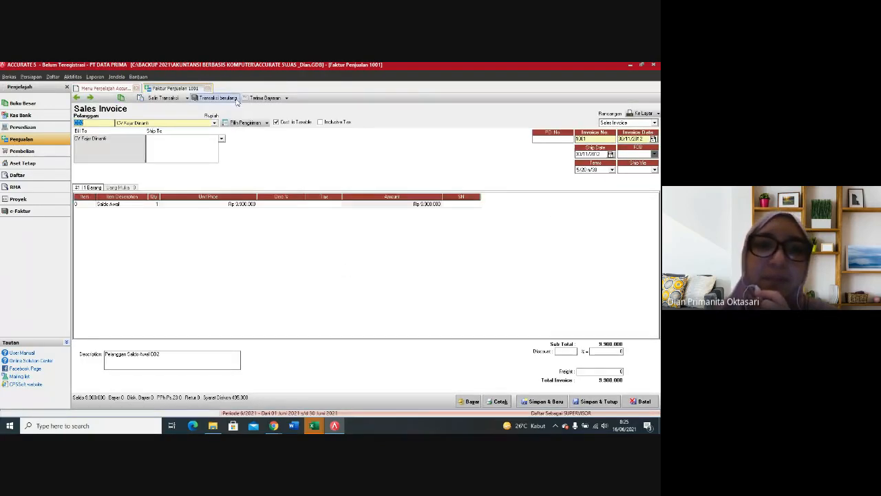
pyautogui.click(612, 170)
pyautogui.click(600, 189)
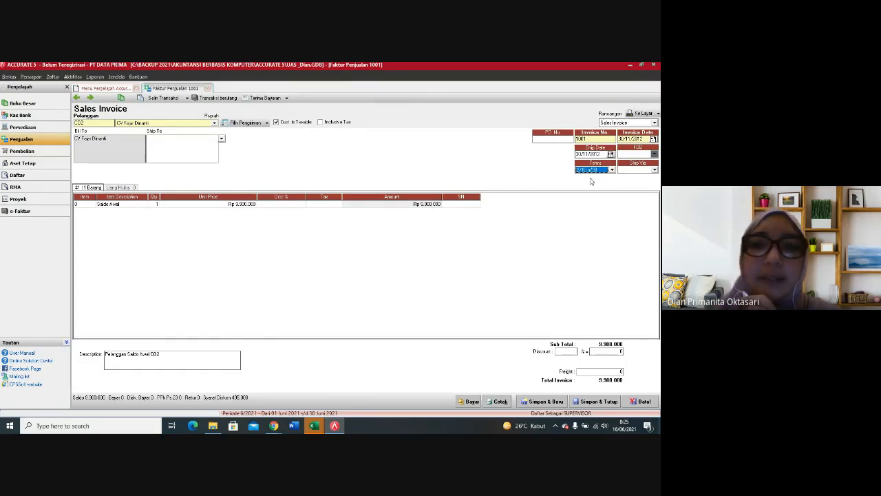
# Step: Create a payment receipt from invoice 1001 with payment date and cheque date 05/12/2012
pyautogui.click(466, 402)
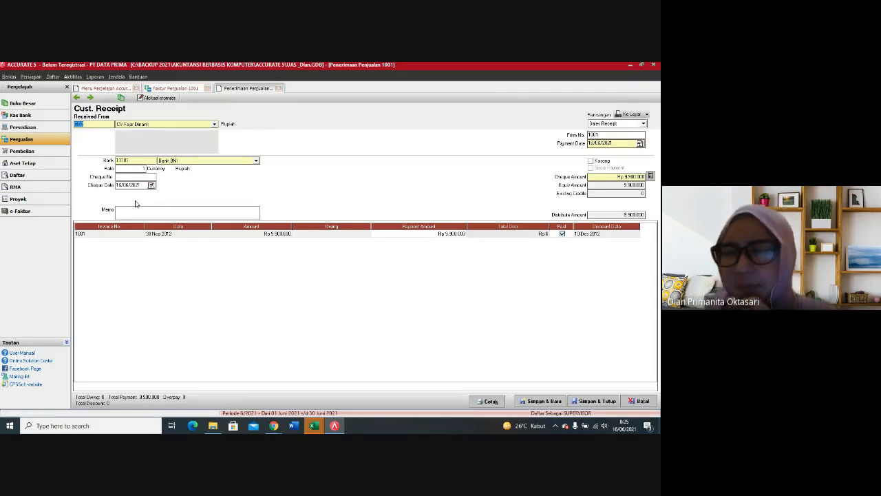
pyautogui.click(626, 142)
pyautogui.write('05/12/12')
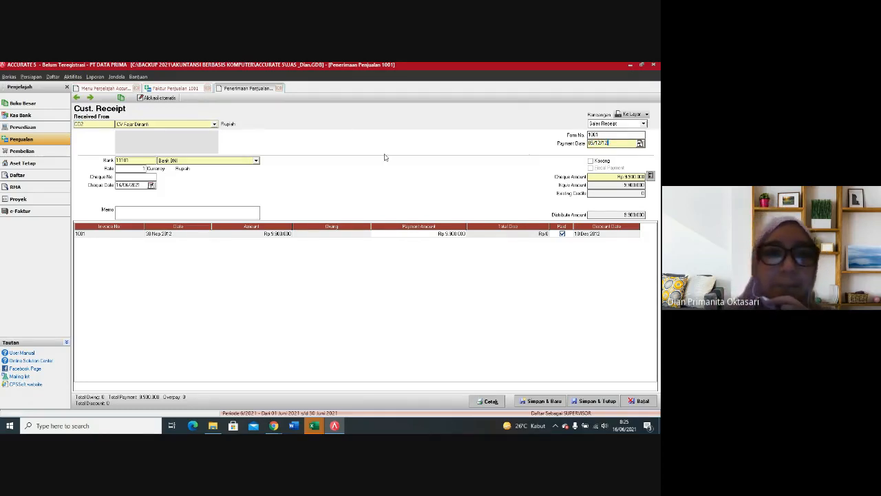
pyautogui.click(143, 184)
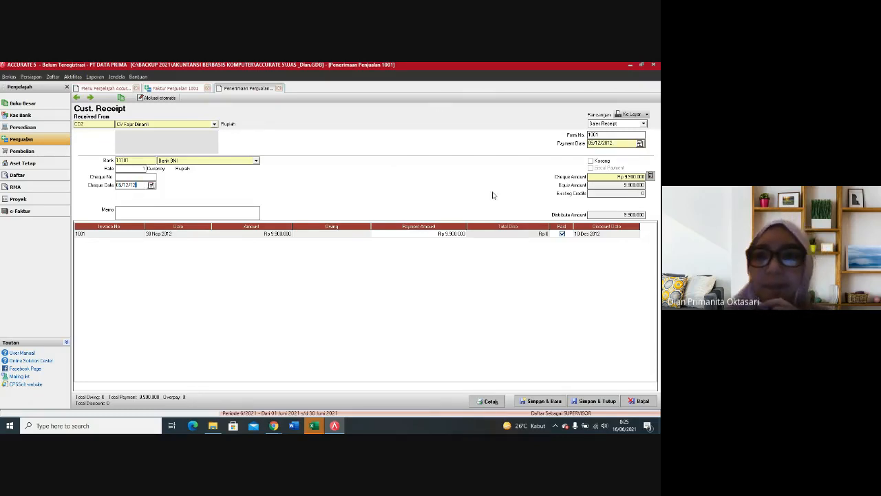
pyautogui.click(498, 289)
# Step: Enter a discount of 198,000 on invoice 1001 in the receipt, using the Diskon Penjualan account
pyautogui.click(529, 235)
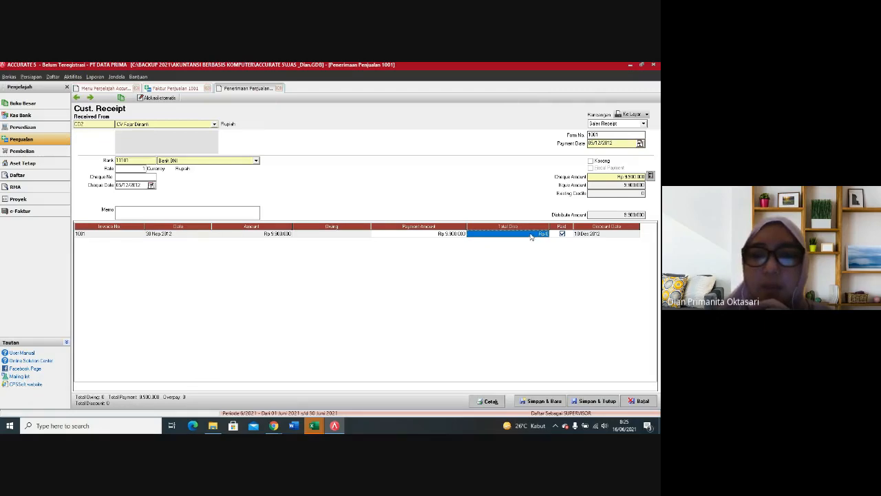
pyautogui.rightClick(531, 237)
pyautogui.click(543, 238)
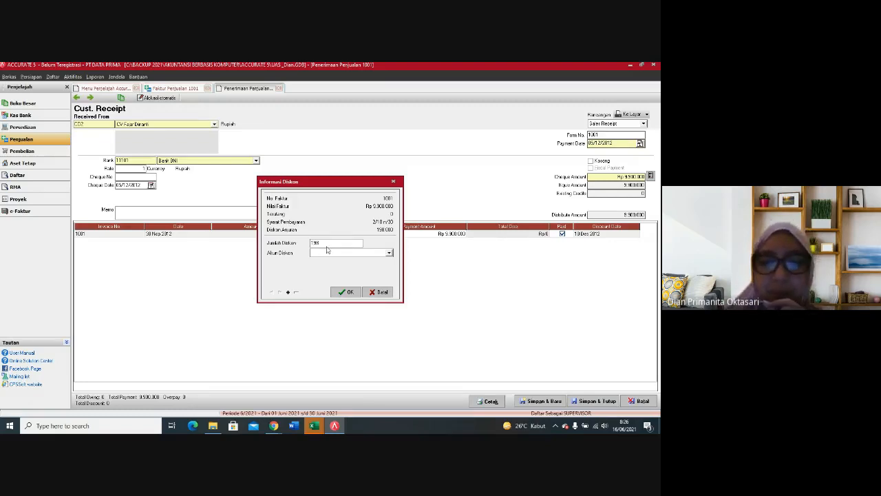
pyautogui.click(328, 252)
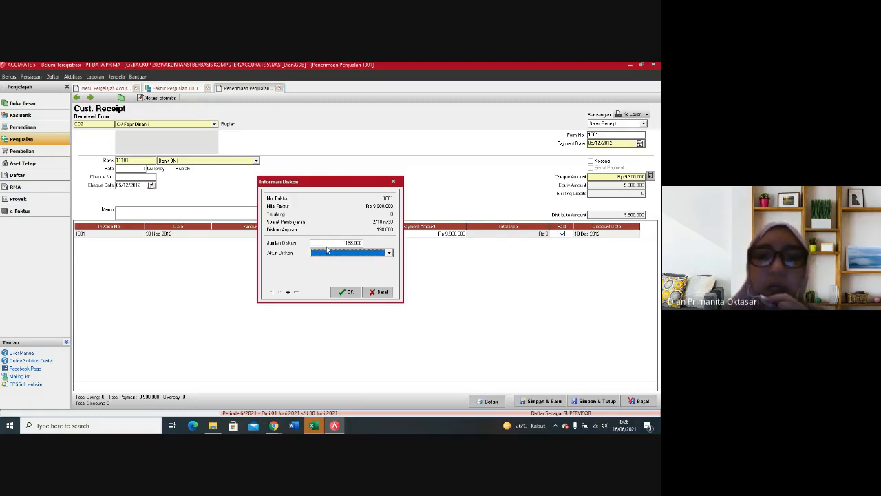
pyautogui.click(389, 254)
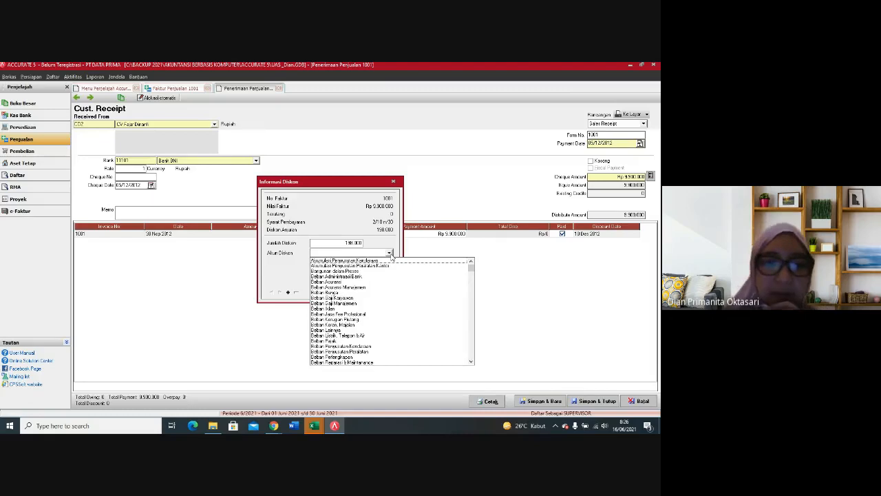
pyautogui.write('D')
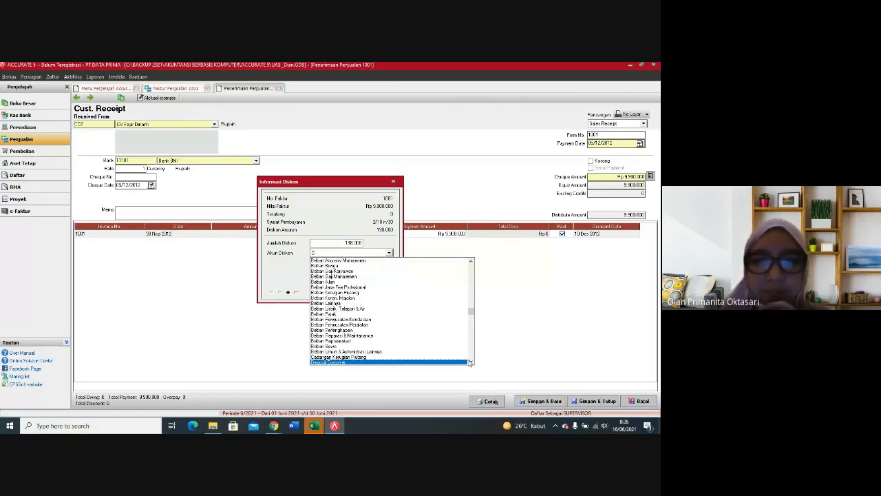
pyautogui.click(470, 362)
pyautogui.click(345, 364)
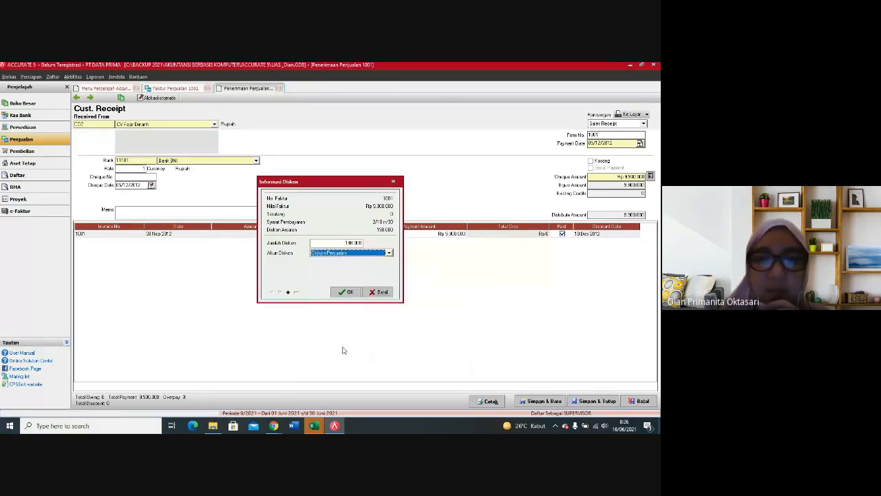
pyautogui.click(341, 292)
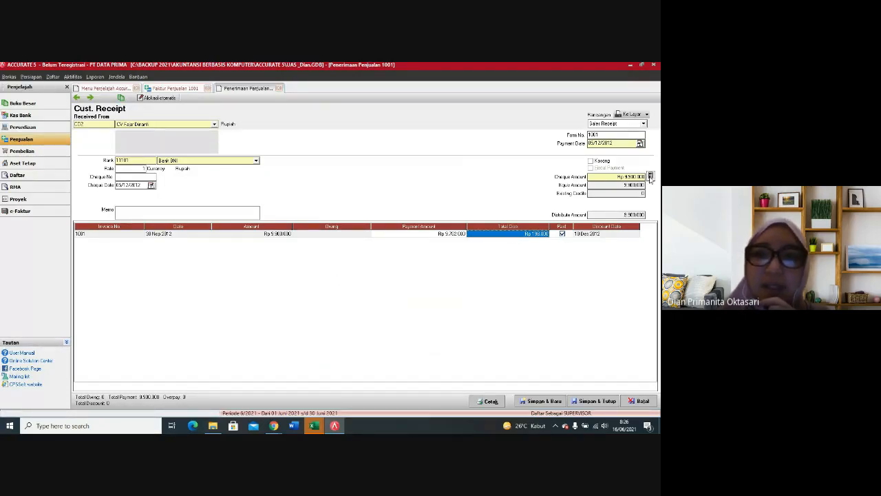
# Step: Recalculate the receipt's cheque amount to Rp 9,702,000 and save it, continuing with a new receipt
pyautogui.click(651, 177)
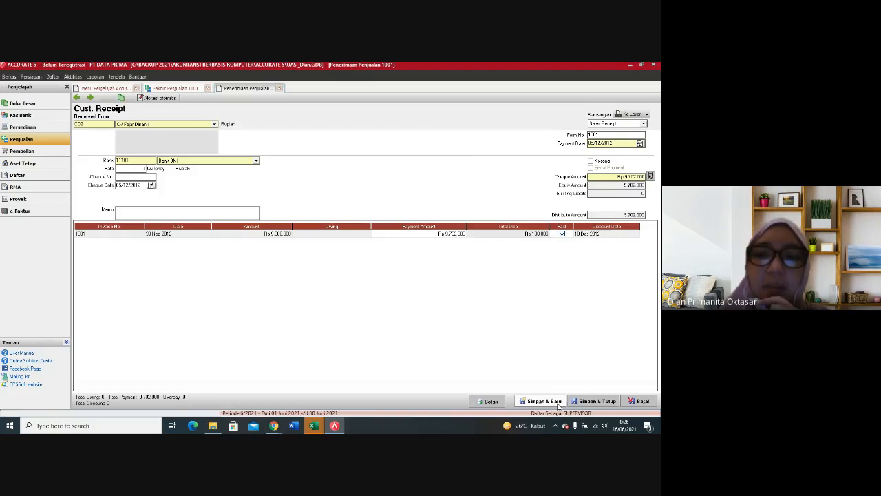
pyautogui.click(558, 403)
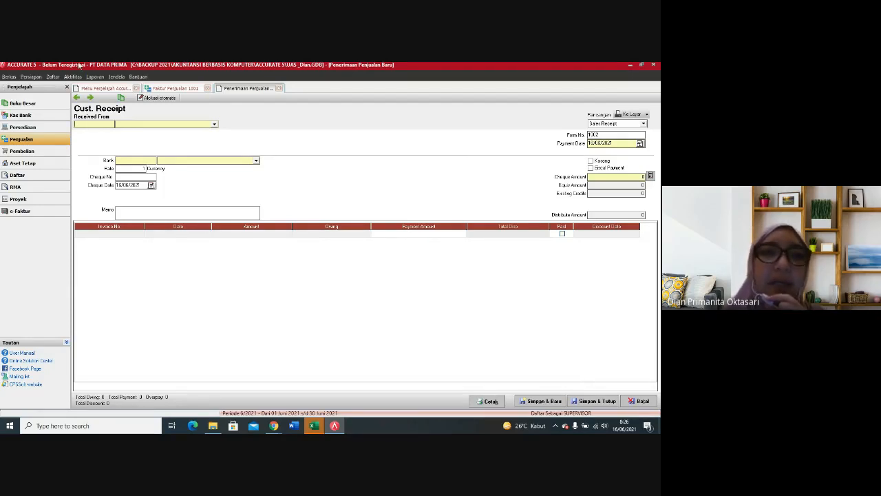
# Step: Open the list of sales receipts and set its date filter to start from 01/01/2000 to check the recorded receipts
pyautogui.click(52, 76)
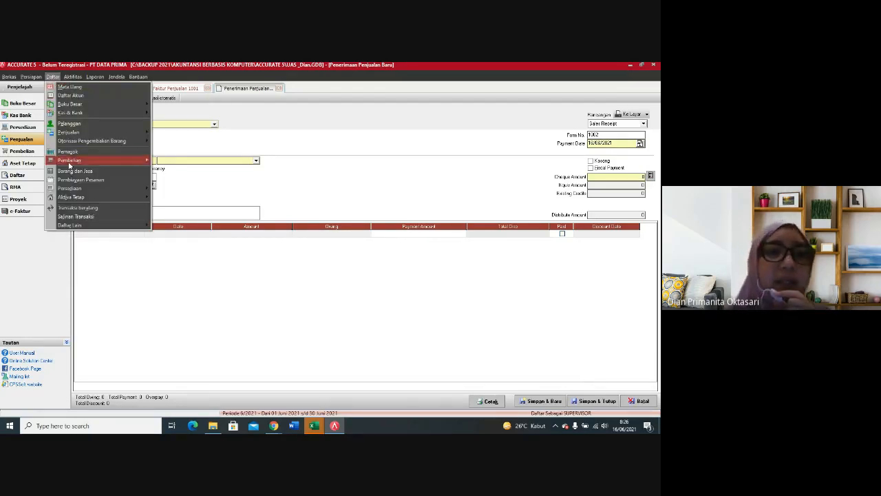
pyautogui.moveTo(81, 132)
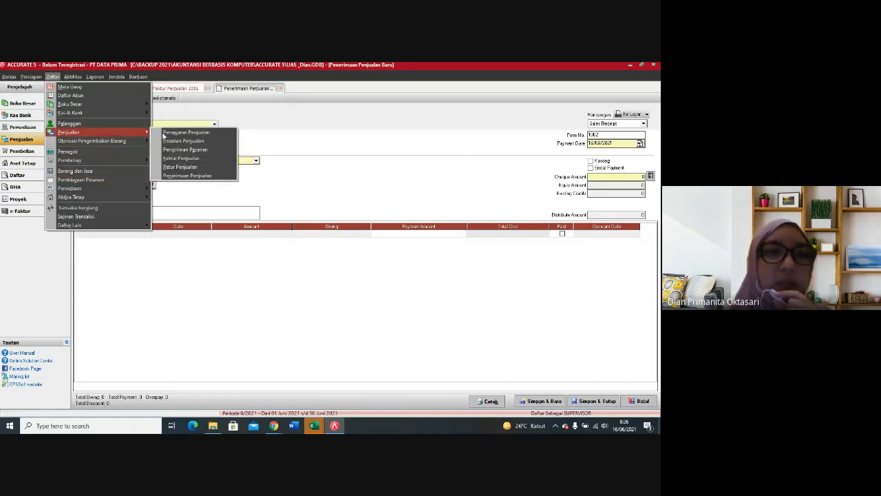
pyautogui.click(182, 176)
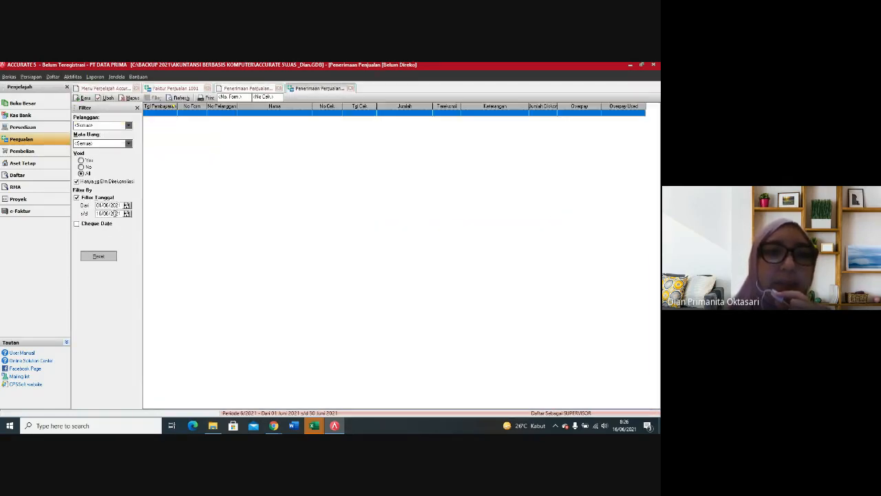
pyautogui.press('BackSpace')
pyautogui.press('BackSpace')
pyautogui.press('BackSpace')
pyautogui.press('BackSpace')
pyautogui.write('1')
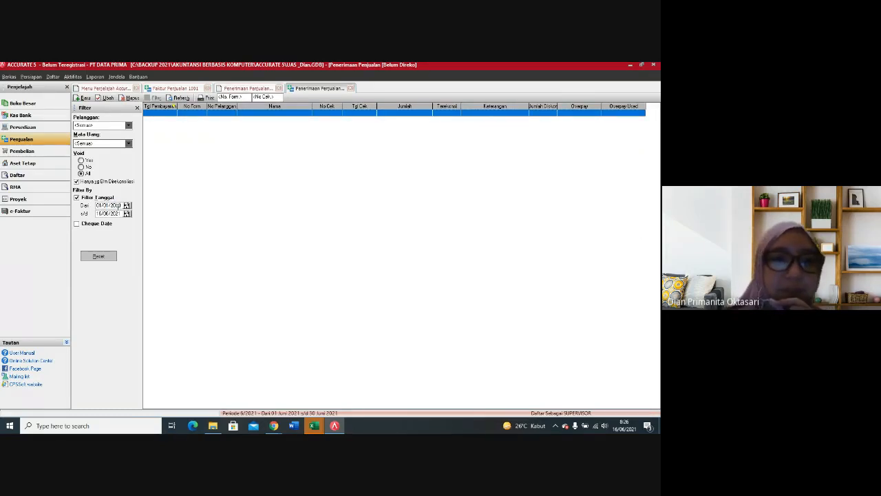
pyautogui.click(328, 183)
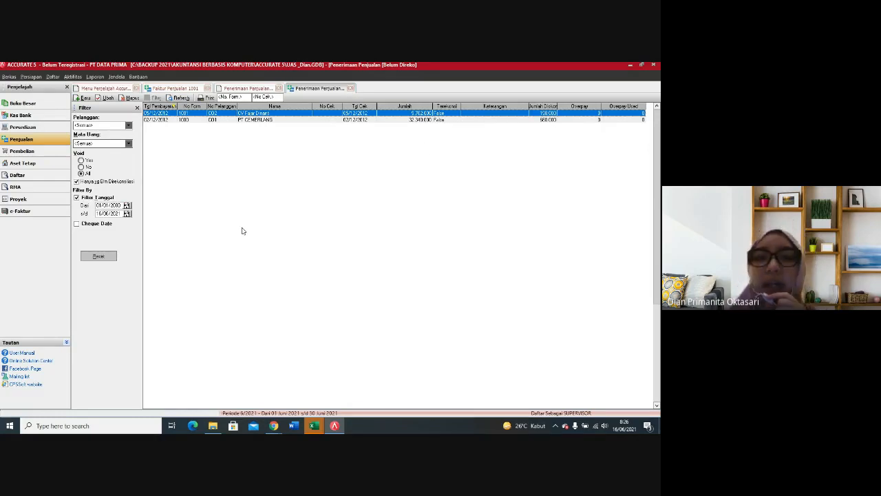
# Step: Close the sales receipts list, the blank receipt form and the sales invoice 1001 window
pyautogui.click(350, 88)
pyautogui.click(350, 88)
pyautogui.click(278, 88)
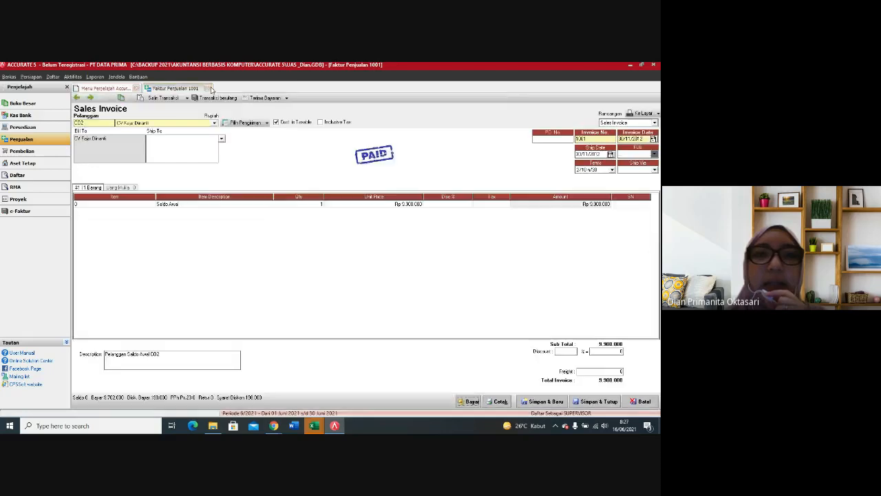
pyautogui.click(208, 88)
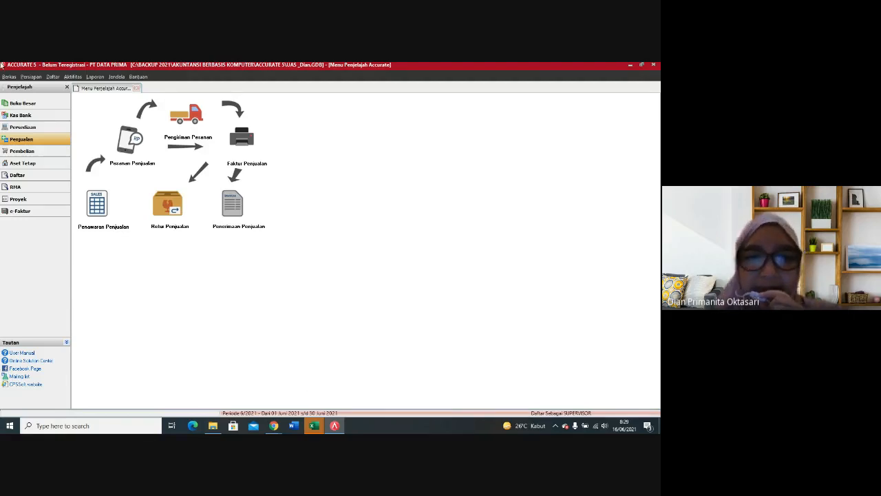
# Step: Switch to the CUSTOMERS workbook in Excel and examine the opening balances of PT CEMERLANG and CV Fajar Dinanti
pyautogui.click(319, 430)
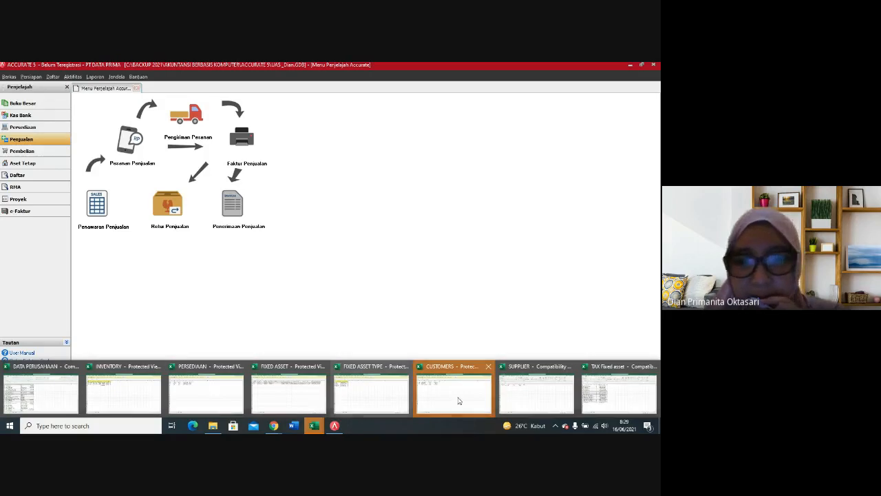
pyautogui.click(467, 393)
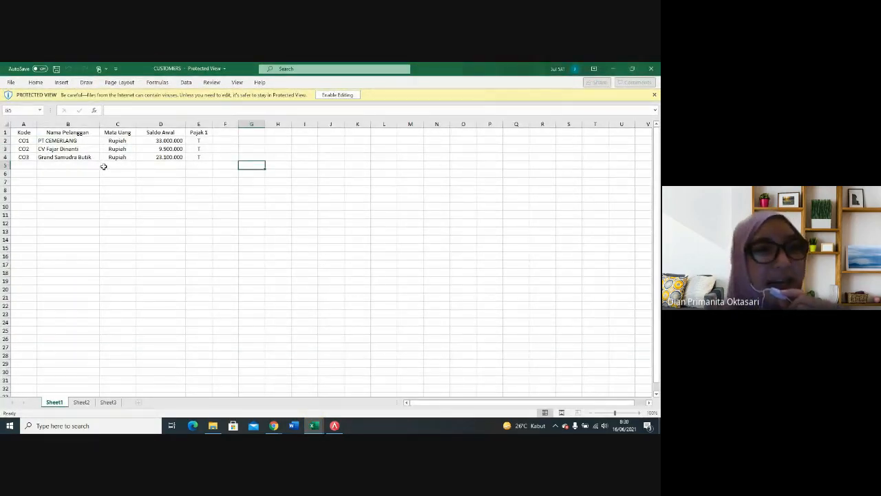
pyautogui.click(29, 141)
pyautogui.moveTo(29, 141)
pyautogui.mouseDown()
pyautogui.moveTo(155, 132)
pyautogui.moveTo(148, 136)
pyautogui.mouseUp()
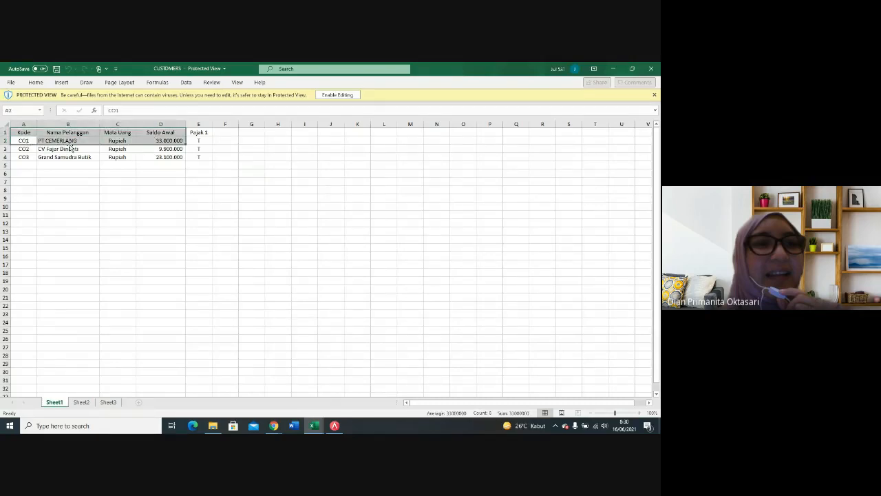
pyautogui.click(71, 141)
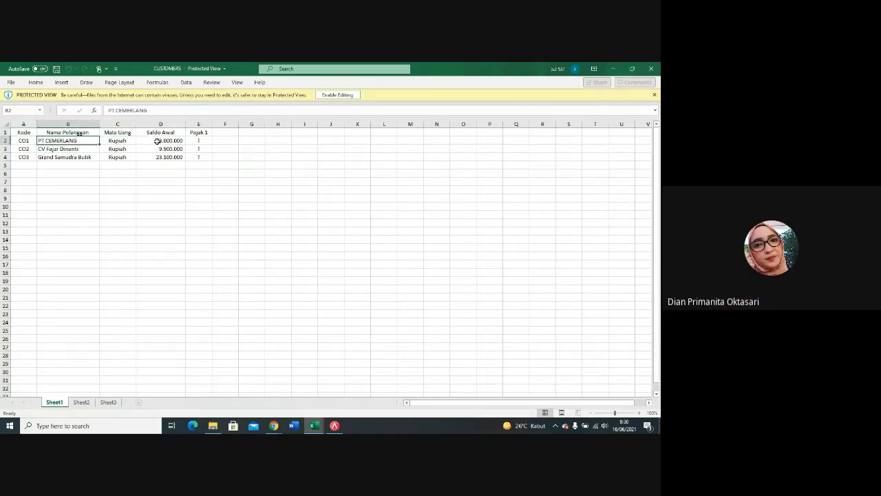
pyautogui.click(157, 142)
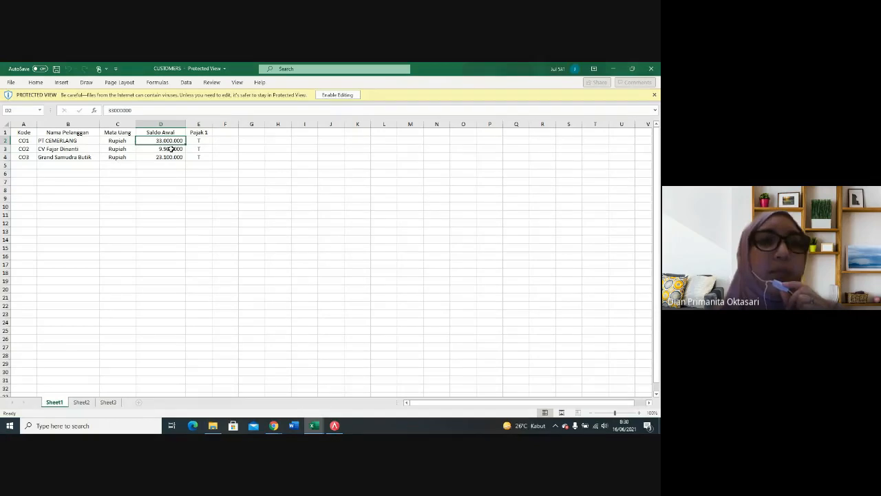
pyautogui.click(177, 150)
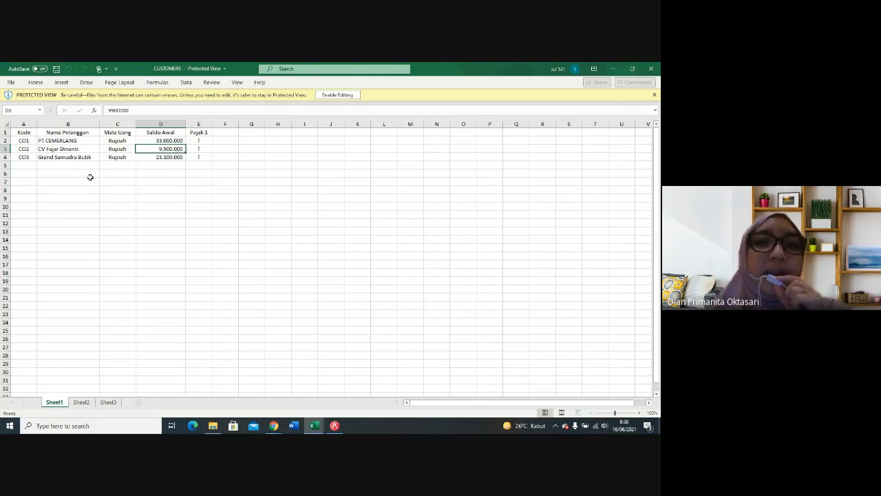
pyautogui.click(113, 190)
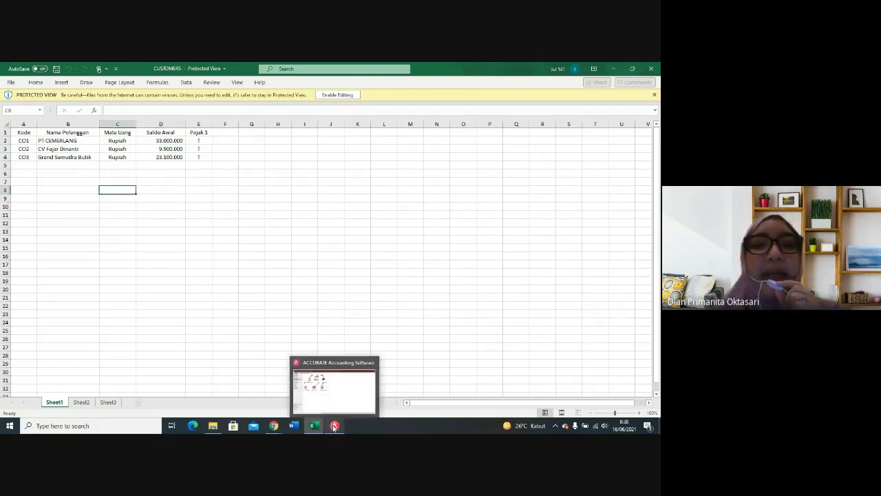
# Step: Switch to ACCURATE Accounting Software and start a new purchase invoice for the vendor PT Langit Biru
pyautogui.click(331, 413)
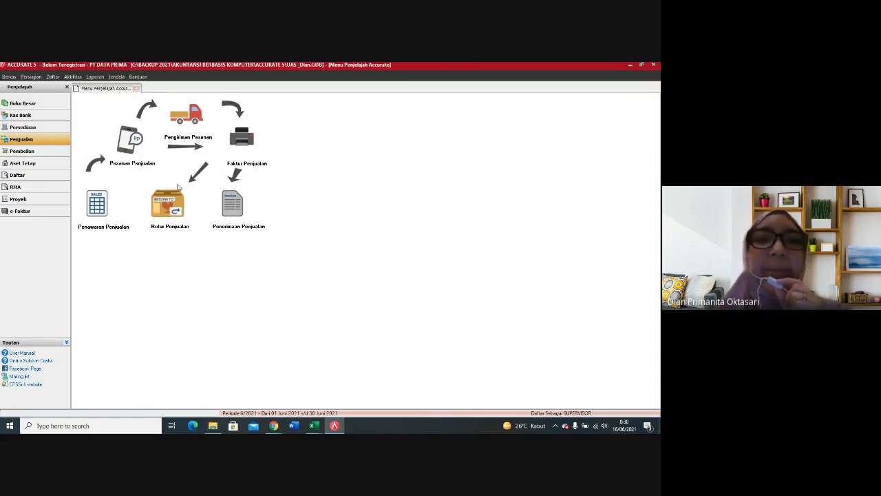
pyautogui.click(59, 151)
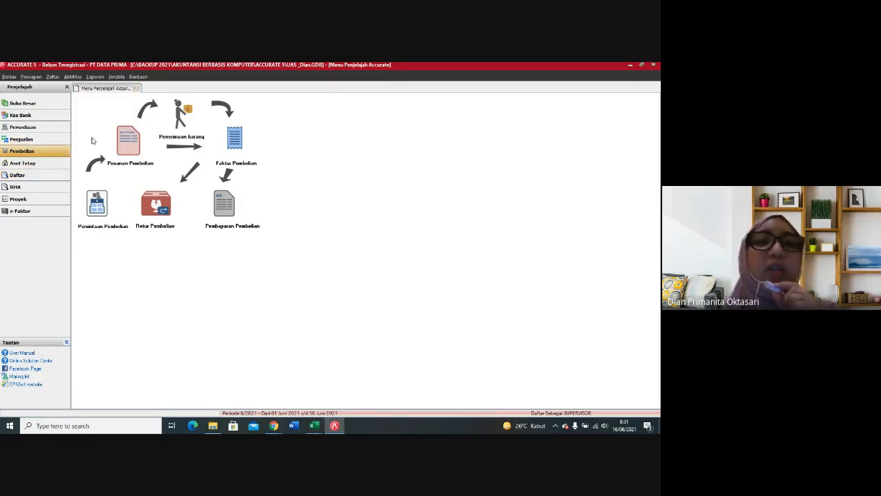
pyautogui.click(234, 150)
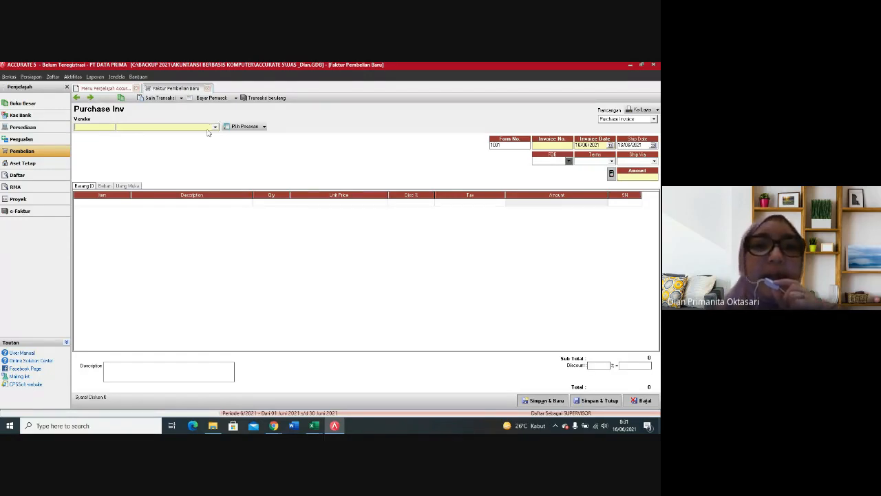
pyautogui.click(216, 128)
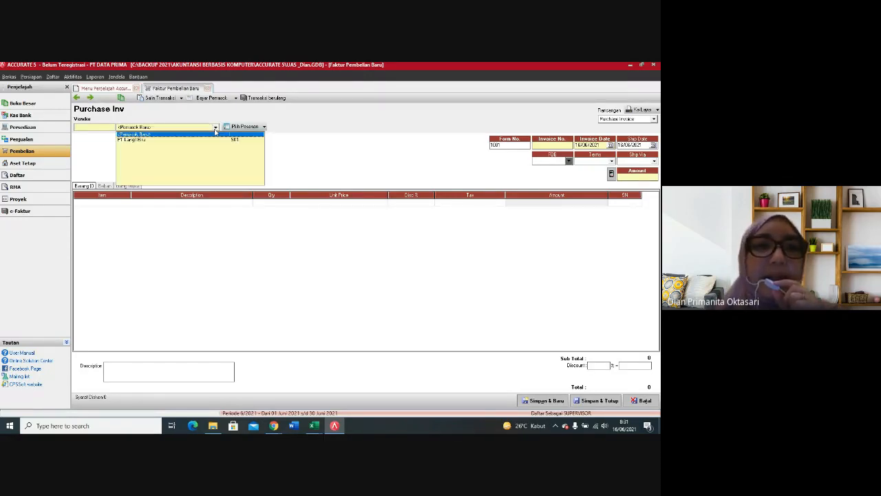
pyautogui.click(129, 141)
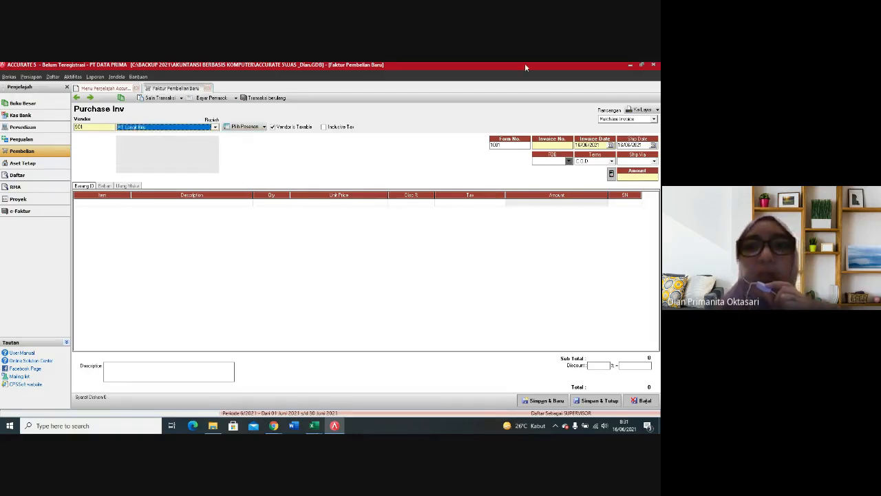
# Step: Set both the invoice date and the ship date of the purchase invoice to 07/12/2012
pyautogui.click(599, 144)
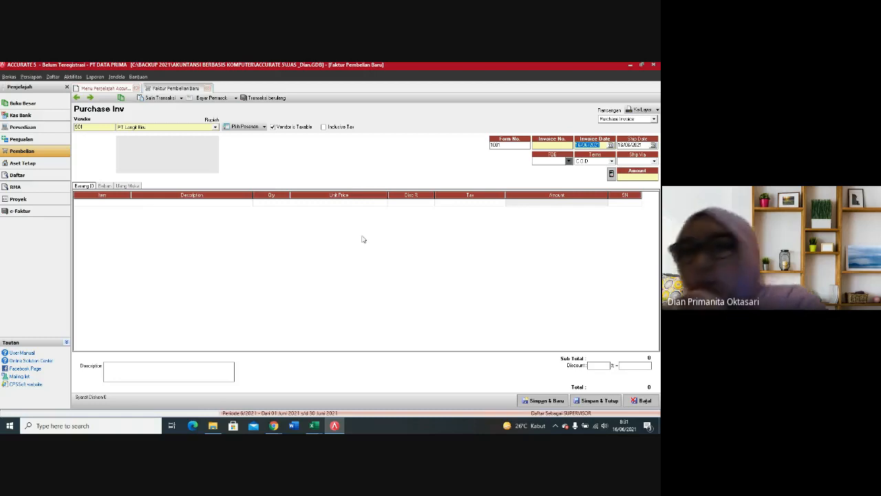
pyautogui.write('07/12/12')
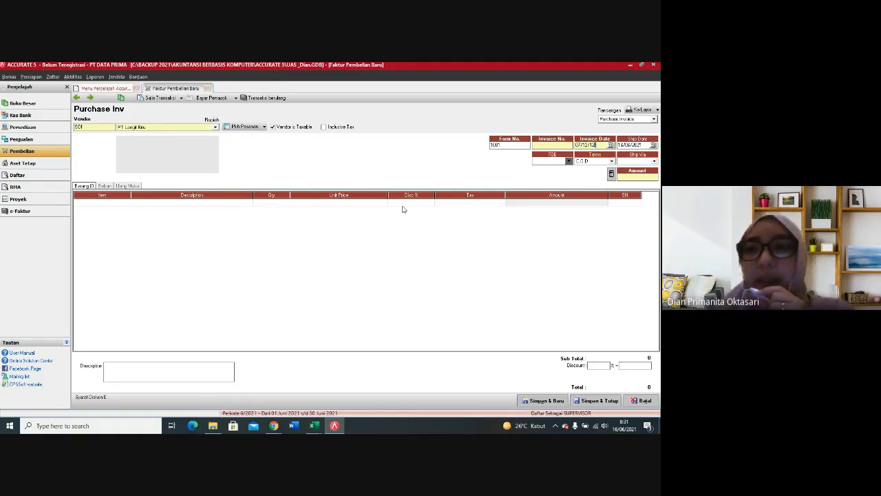
pyautogui.moveTo(643, 145); pyautogui.dragTo(618, 151)
pyautogui.write('07/1/')
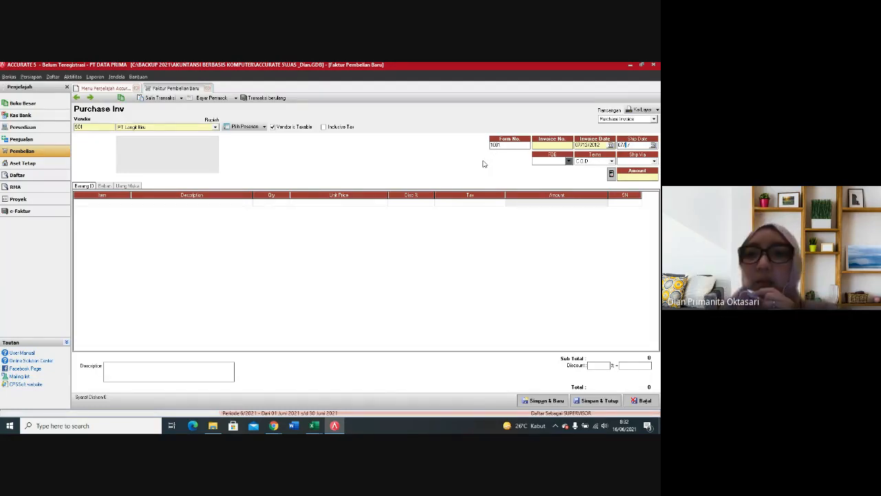
pyautogui.click(510, 146)
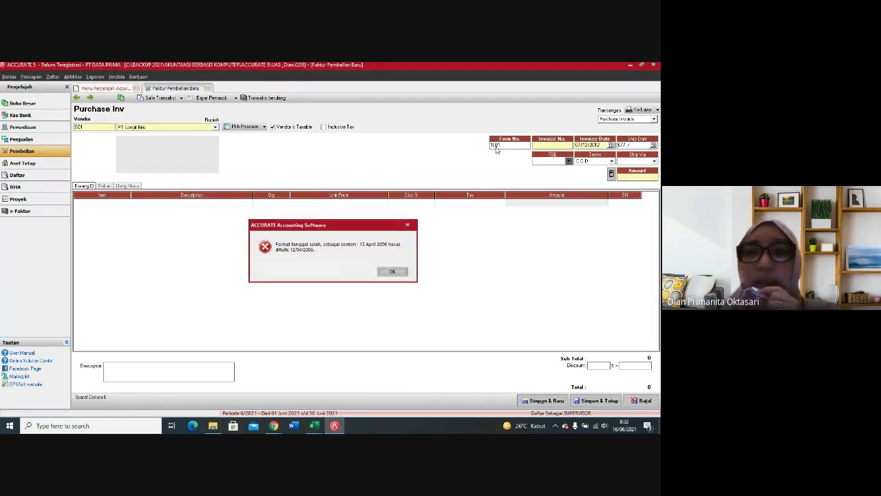
pyautogui.click(407, 225)
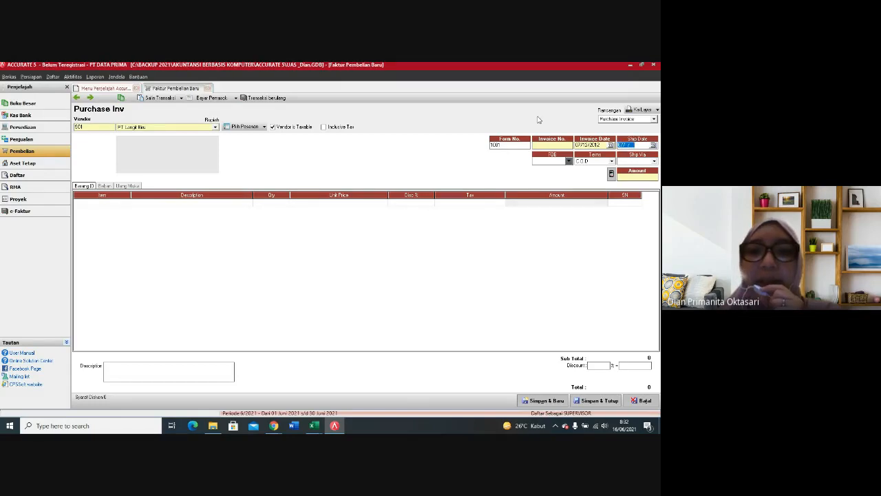
pyautogui.click(500, 145)
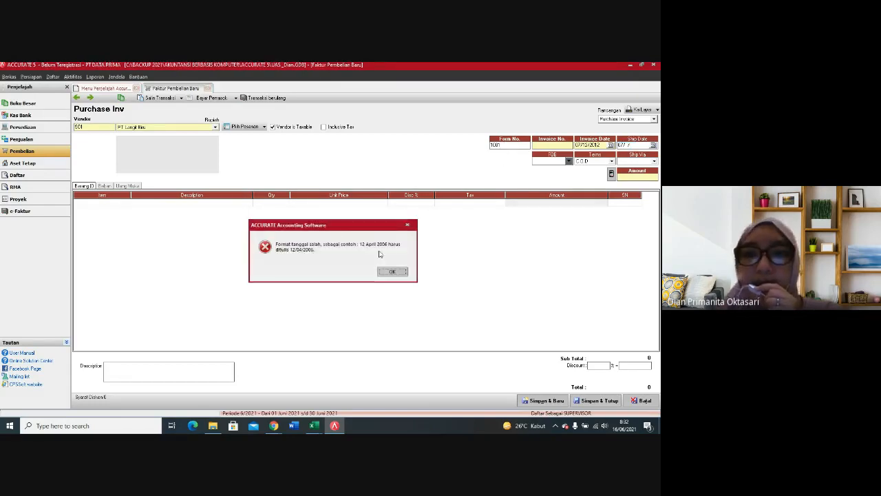
pyautogui.click(408, 225)
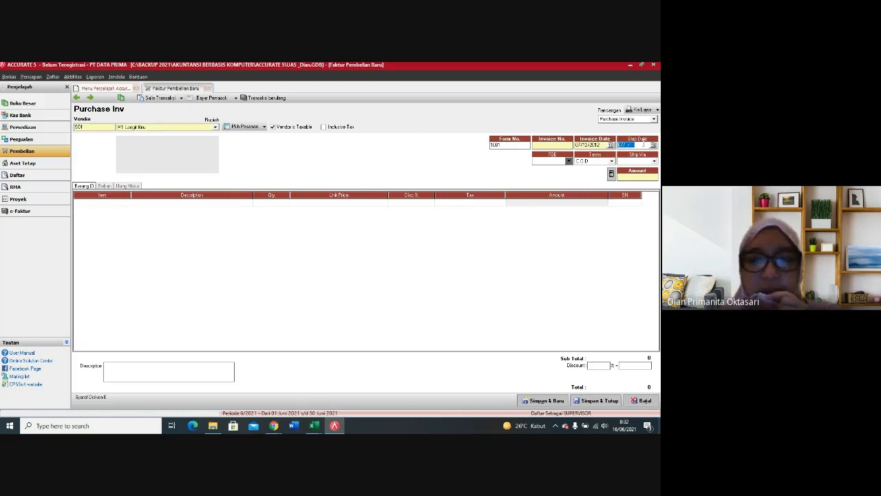
pyautogui.write('07/12/12')
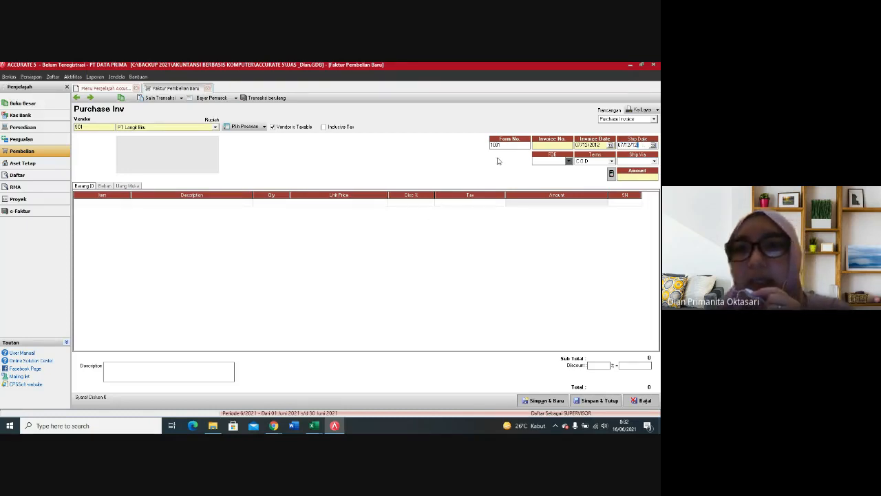
# Step: Enter the vendor's invoice number and set the payment terms to 5/20 n/30
pyautogui.click(506, 145)
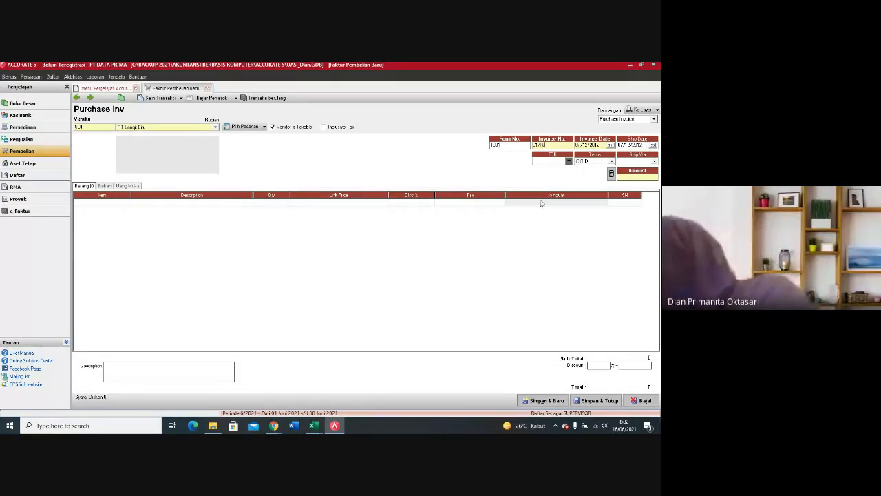
pyautogui.click(611, 161)
pyautogui.click(598, 181)
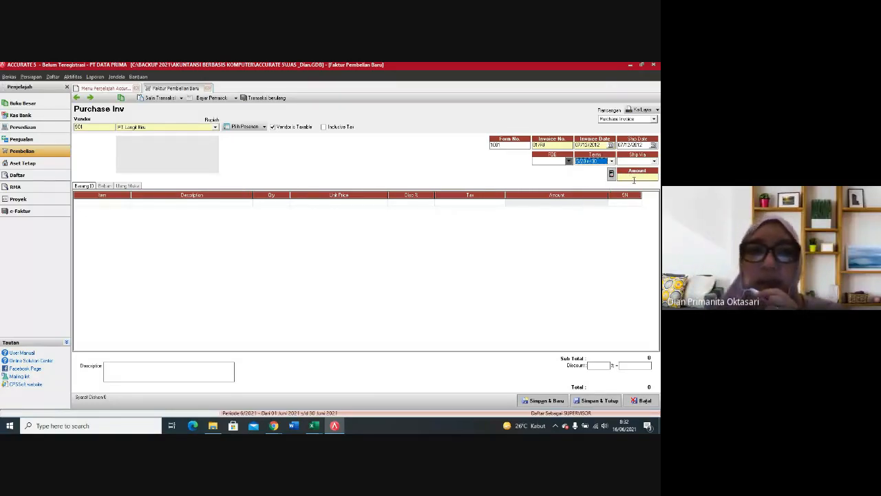
# Step: Add the item Travel Time to the purchase invoice with a quantity of 12 and a unit price of Rp 500,000
pyautogui.click(100, 203)
pyautogui.click(126, 202)
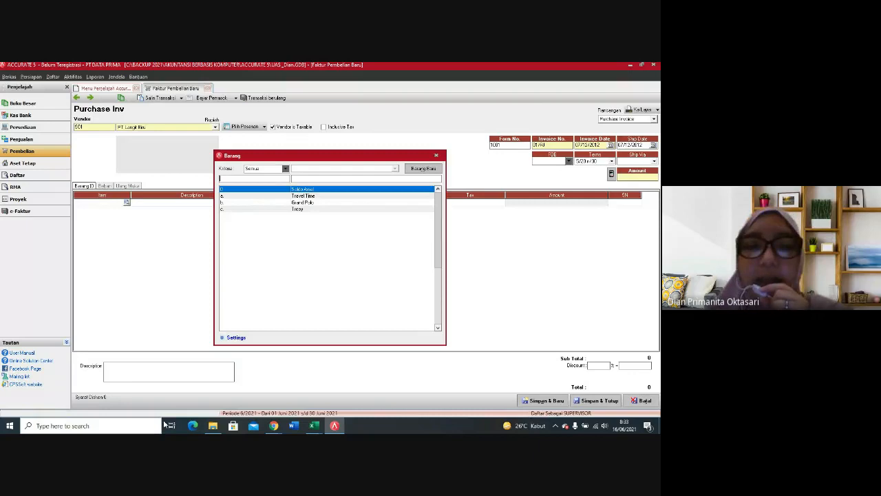
pyautogui.click(309, 196)
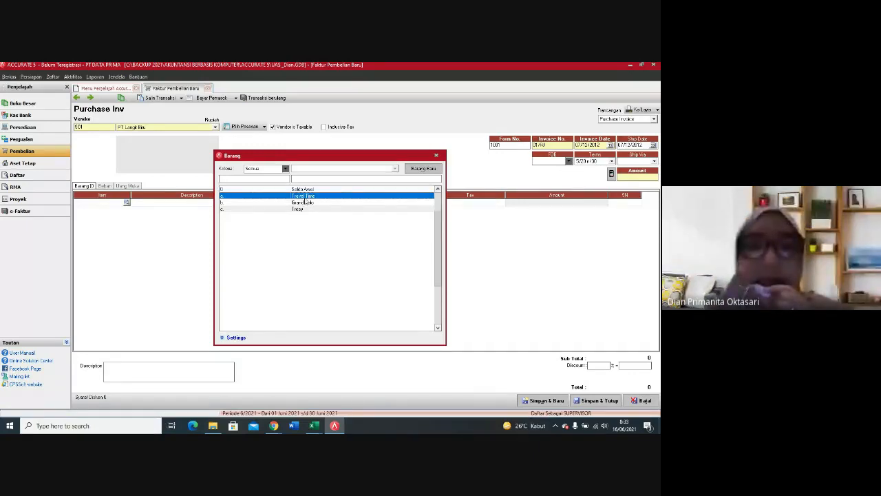
pyautogui.doubleClick(305, 197)
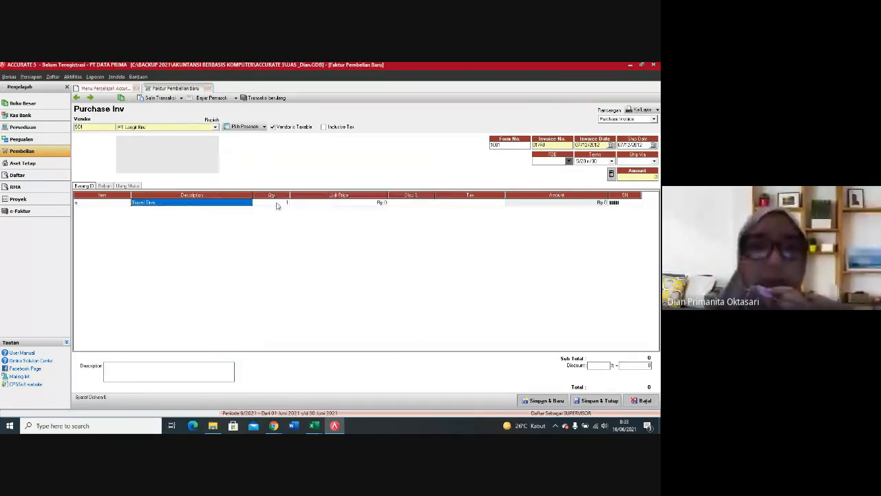
pyautogui.click(277, 204)
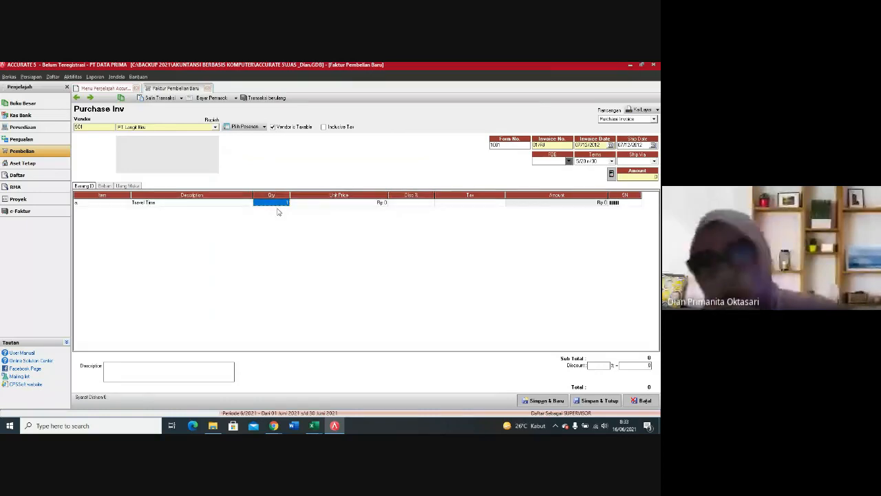
pyautogui.write('12')
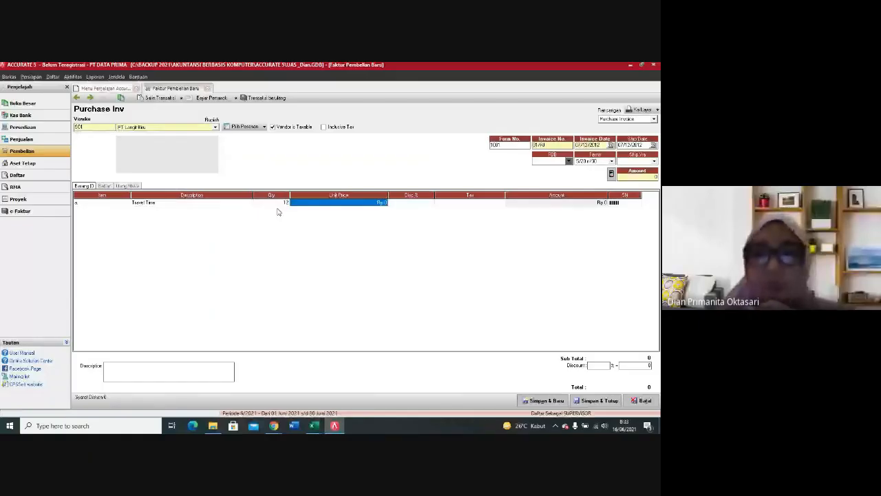
pyautogui.write('500000')
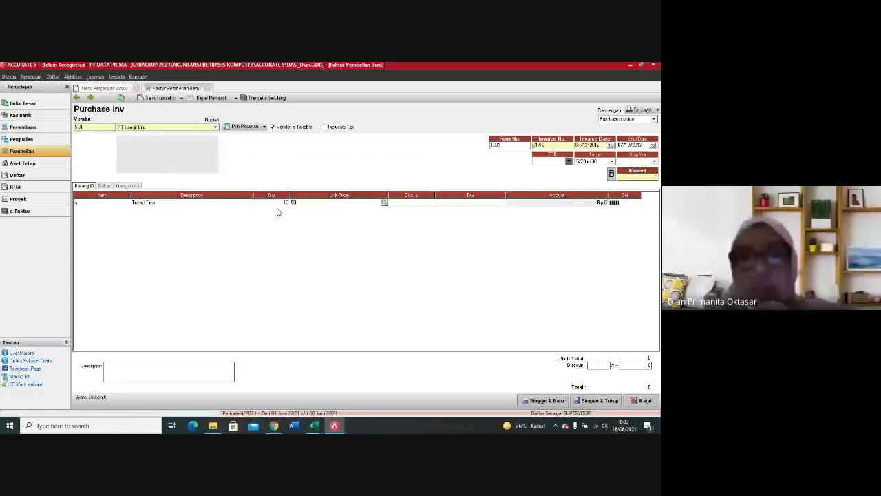
pyautogui.press('Tab')
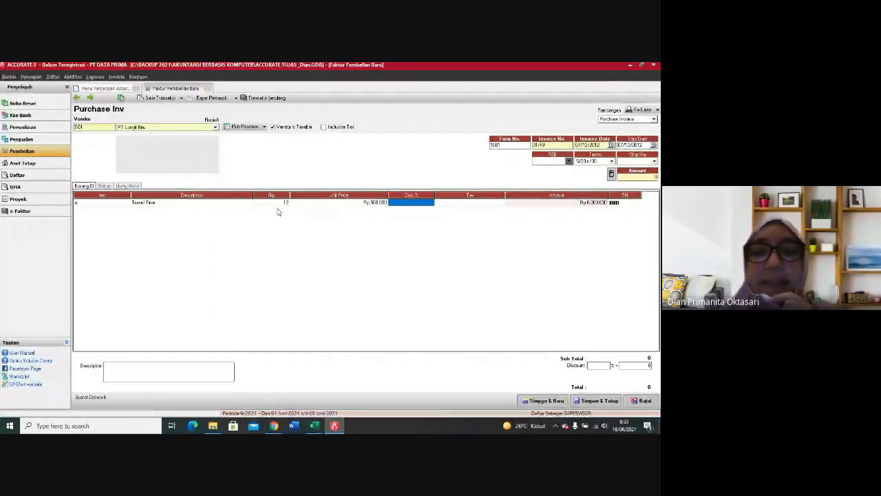
# Step: Apply tax code T to the Travel Time line and commit the line
pyautogui.click(442, 204)
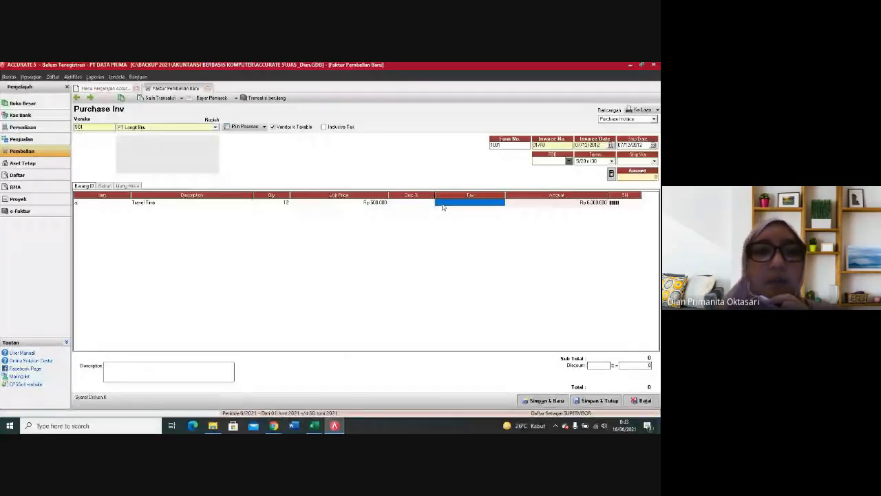
pyautogui.write('T')
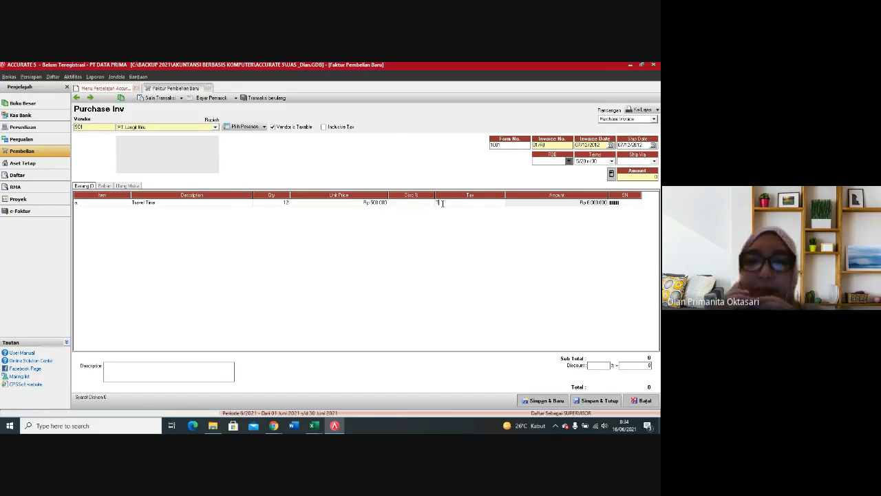
pyautogui.press('Tab')
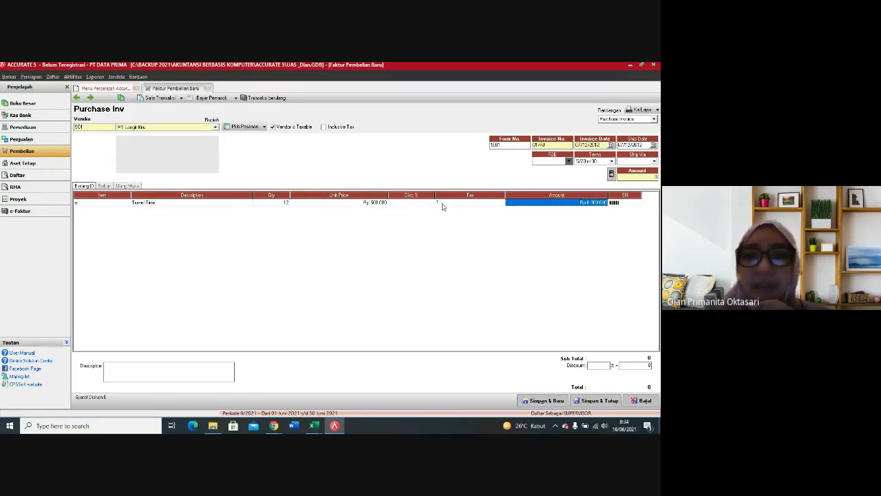
pyautogui.press('Tab')
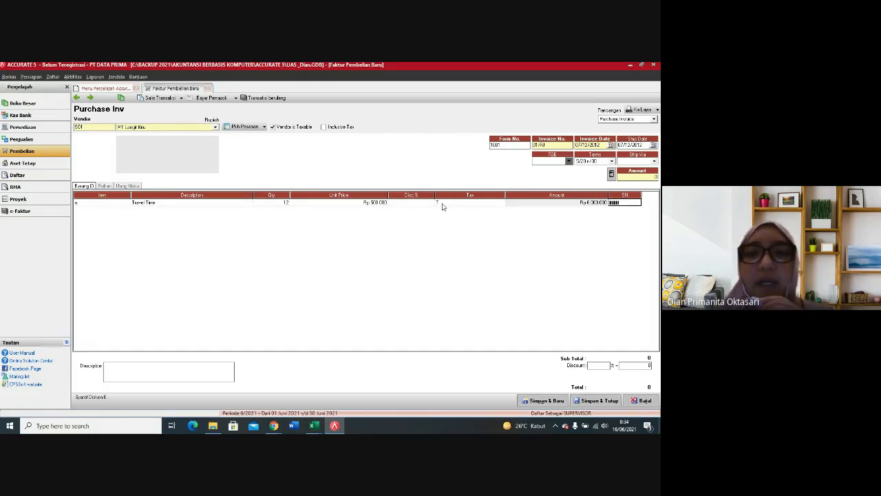
pyautogui.click(443, 204)
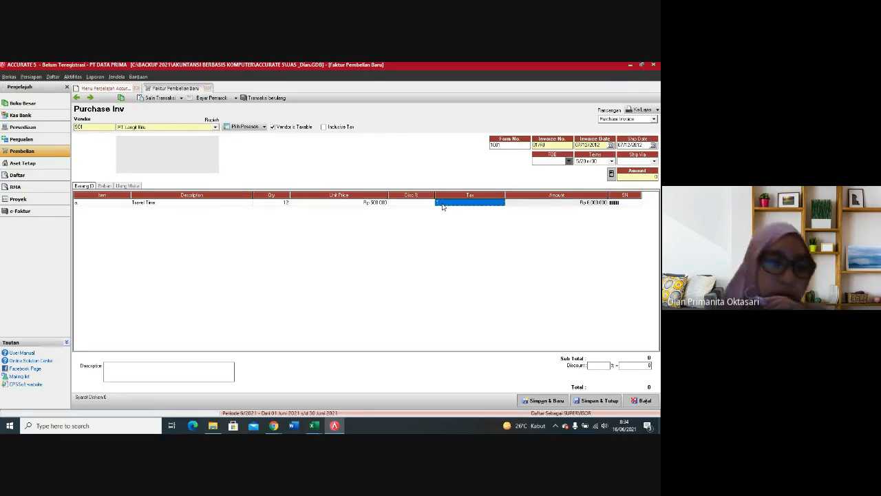
pyautogui.press('Return')
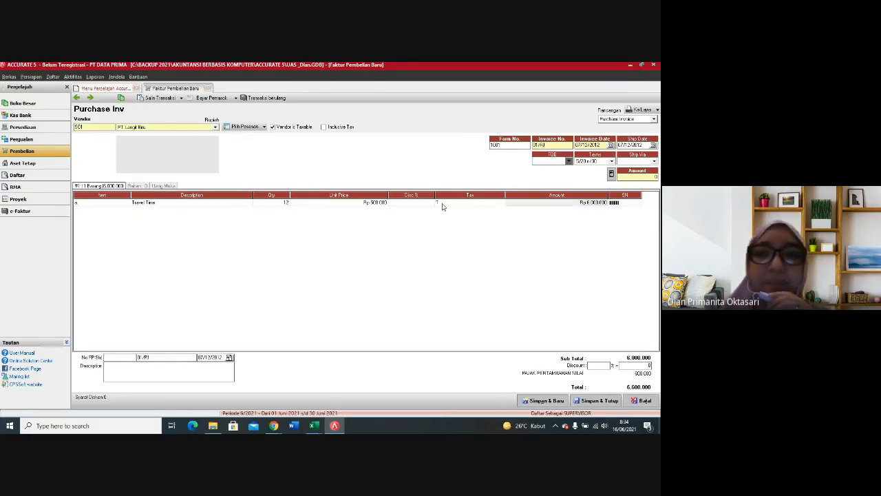
pyautogui.click(460, 205)
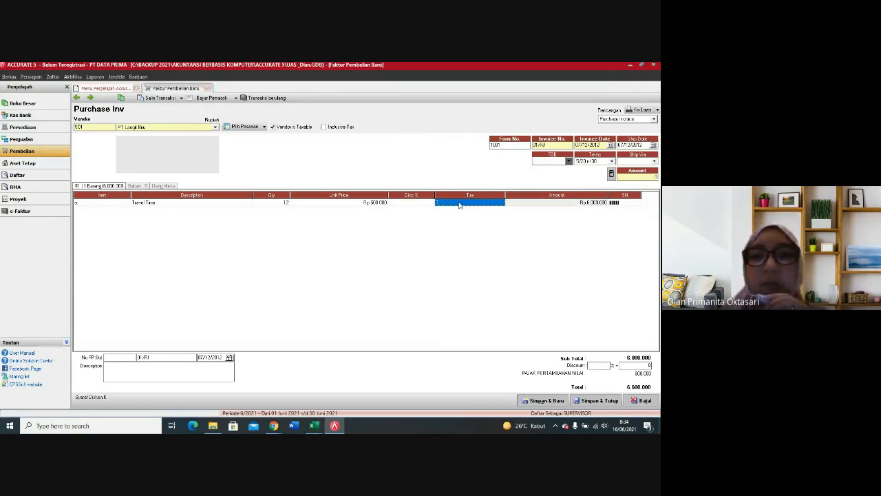
pyautogui.press('Return')
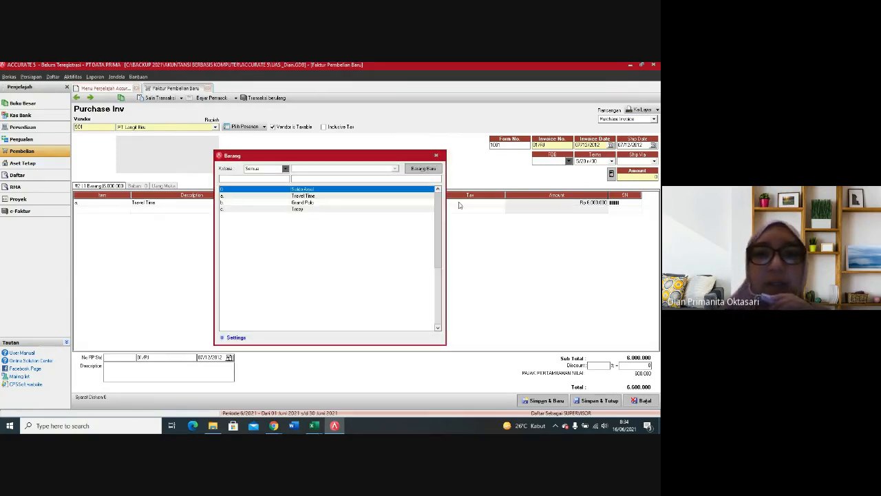
pyautogui.click(435, 156)
# Step: Add the item Grand Polo on the second line of the purchase invoice with a quantity of 10
pyautogui.click(109, 213)
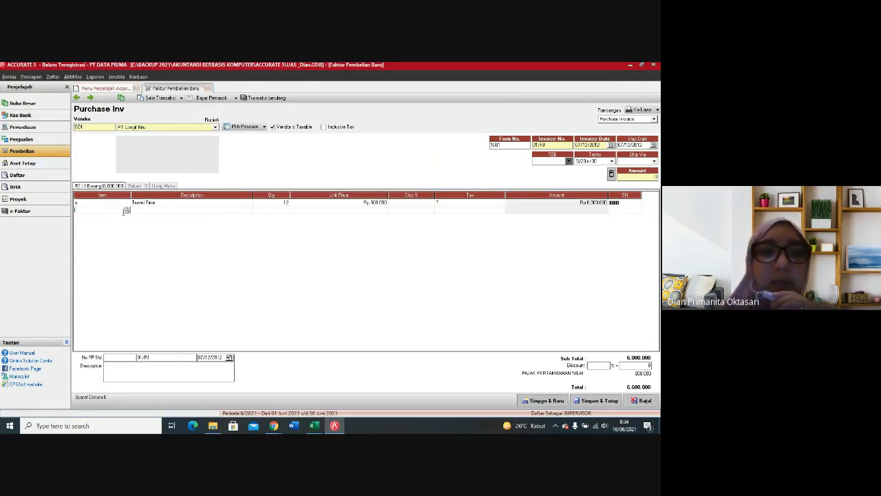
pyautogui.click(127, 209)
pyautogui.click(260, 198)
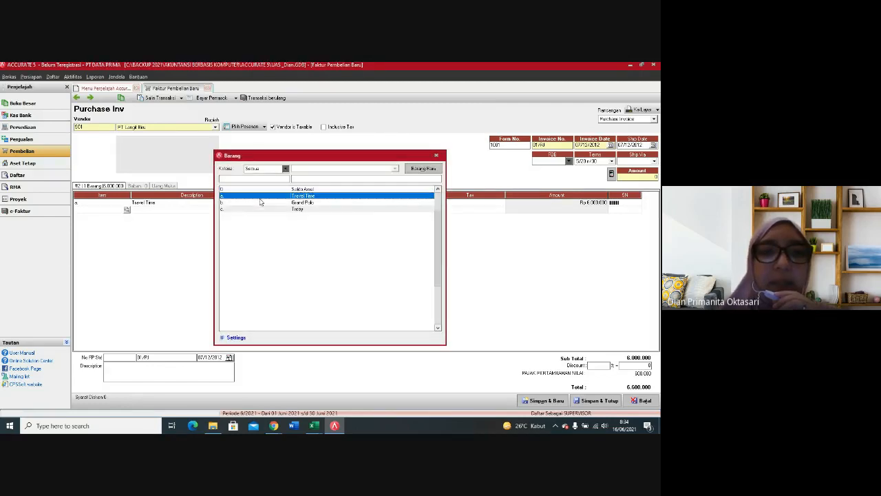
pyautogui.click(261, 201)
pyautogui.doubleClick(318, 203)
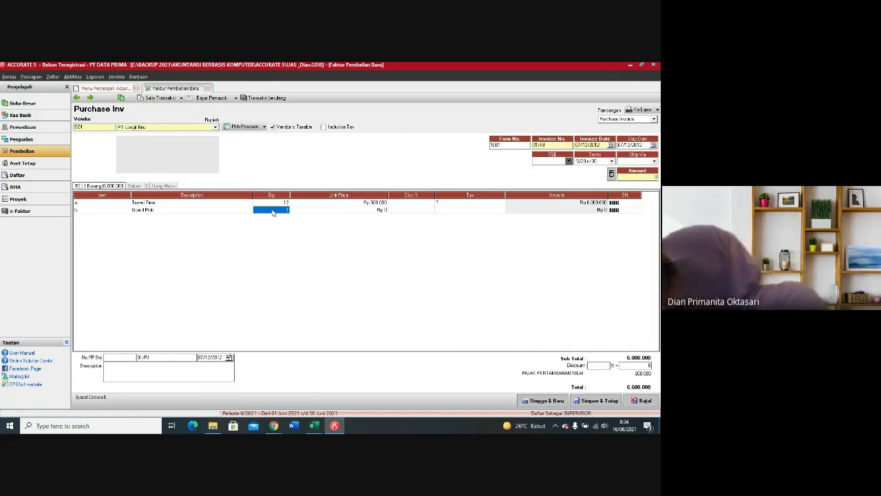
pyautogui.click(272, 210)
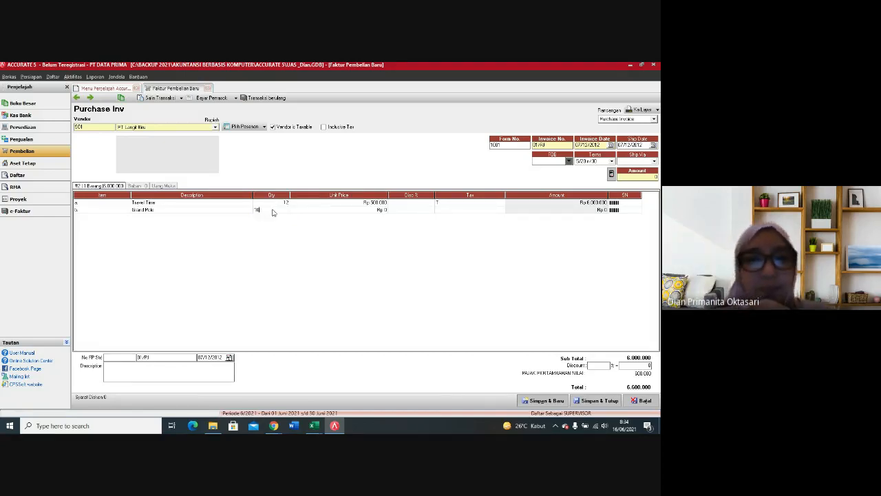
pyautogui.write('0')
pyautogui.press('Tab')
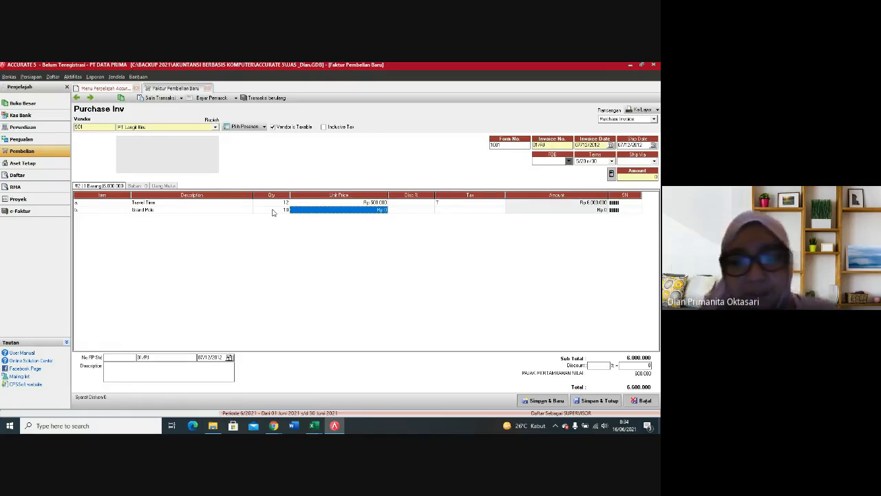
# Step: Set the Grand Polo line's unit price to Rp 800,000, apply tax code T, and commit the line
pyautogui.write('8.')
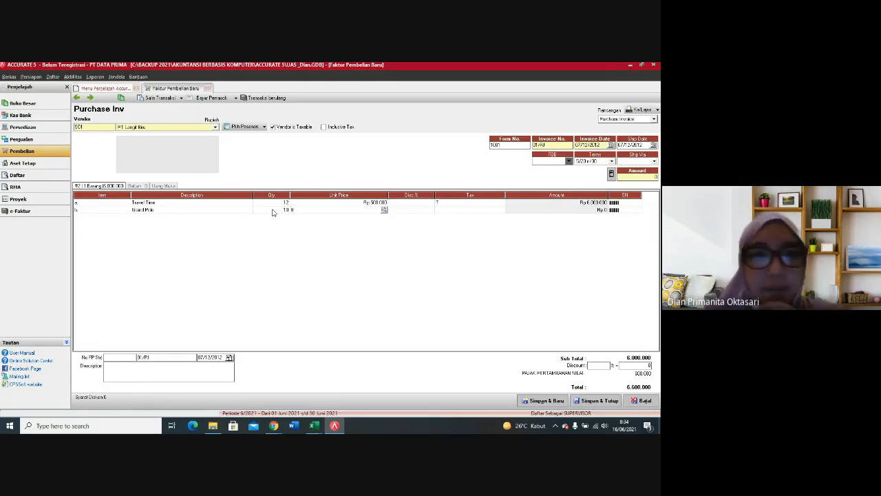
pyautogui.write('000.000')
pyautogui.press('Tab')
pyautogui.press('Tab')
pyautogui.write('T')
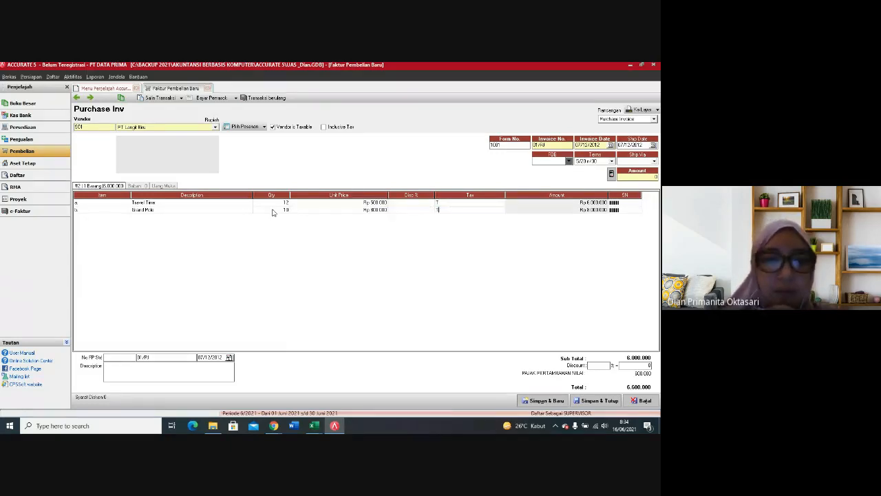
pyautogui.press('Tab')
pyautogui.press('Tab')
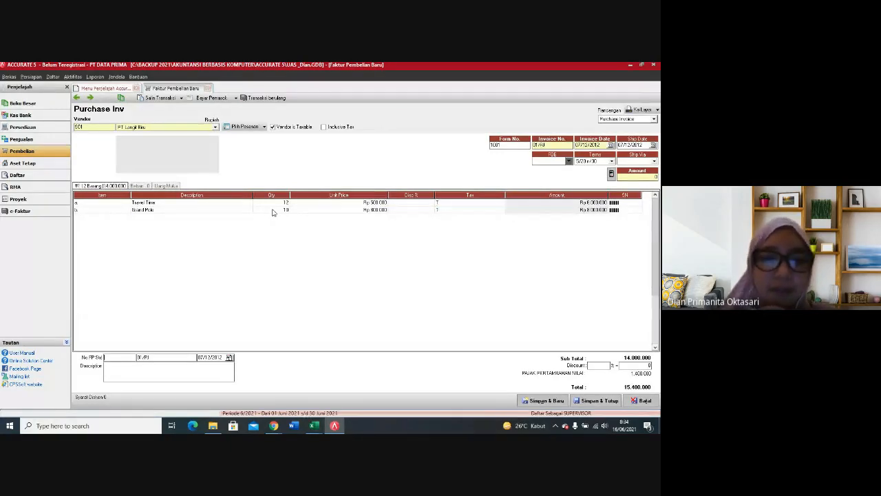
pyautogui.press('Tab')
pyautogui.click(629, 210)
pyautogui.rightClick(630, 219)
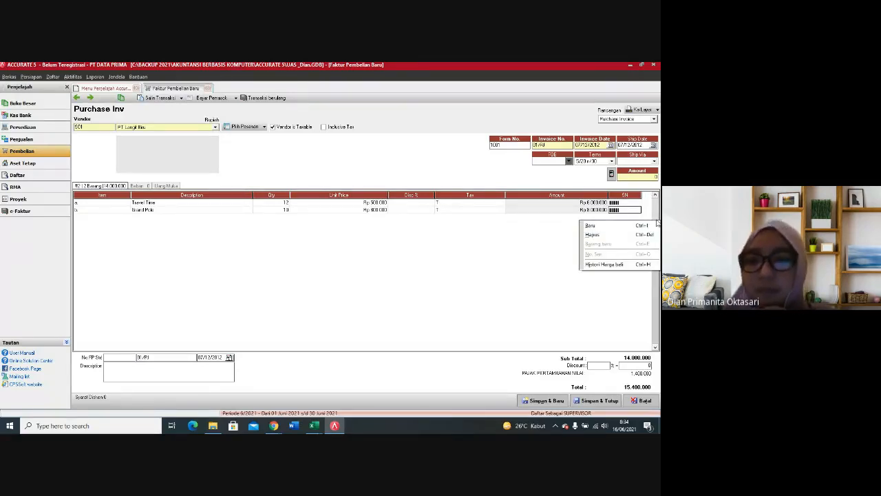
pyautogui.click(451, 209)
pyautogui.press('Return')
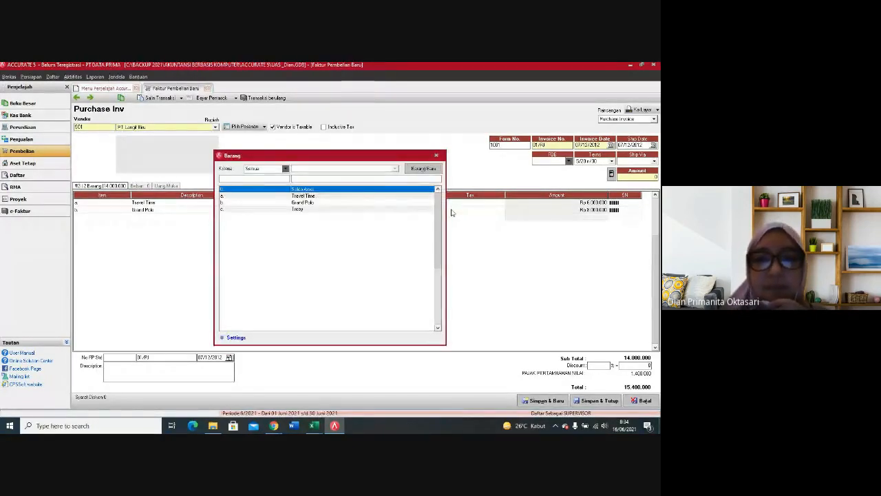
pyautogui.press('Return')
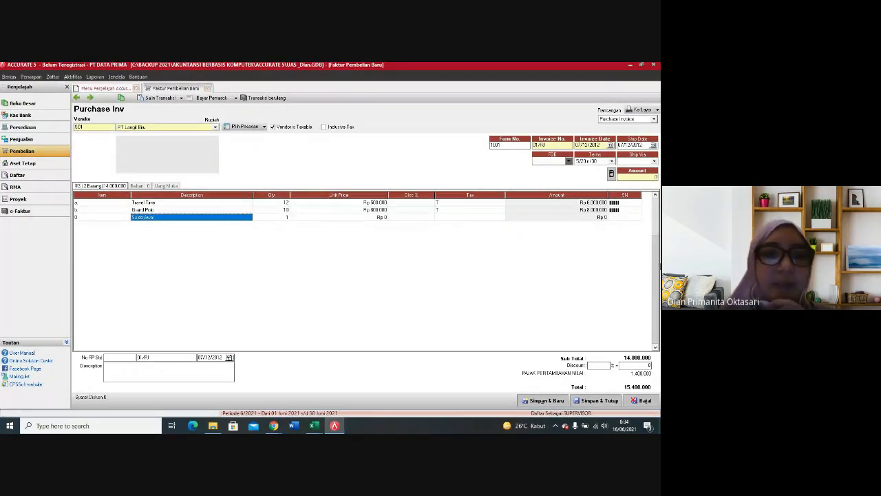
pyautogui.click(115, 217)
pyautogui.click(126, 218)
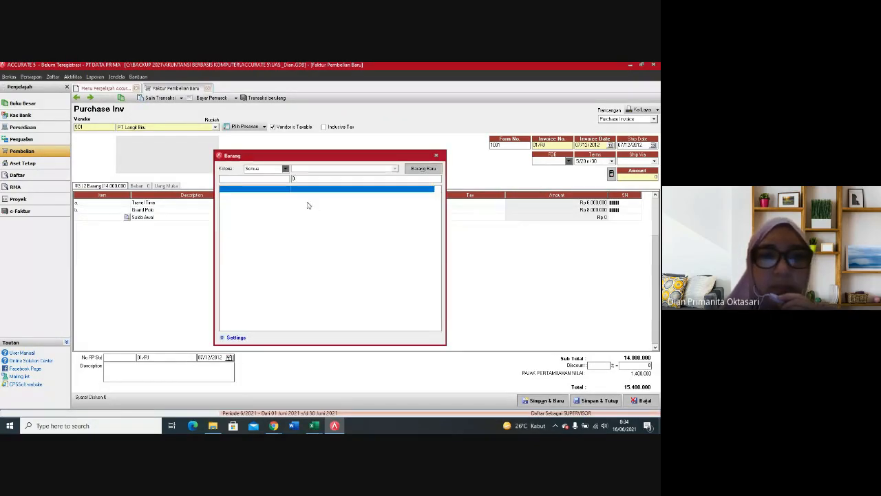
pyautogui.click(436, 155)
# Step: Set the third invoice line to item c from the item list with a quantity of 8
pyautogui.click(126, 217)
pyautogui.doubleClick(262, 209)
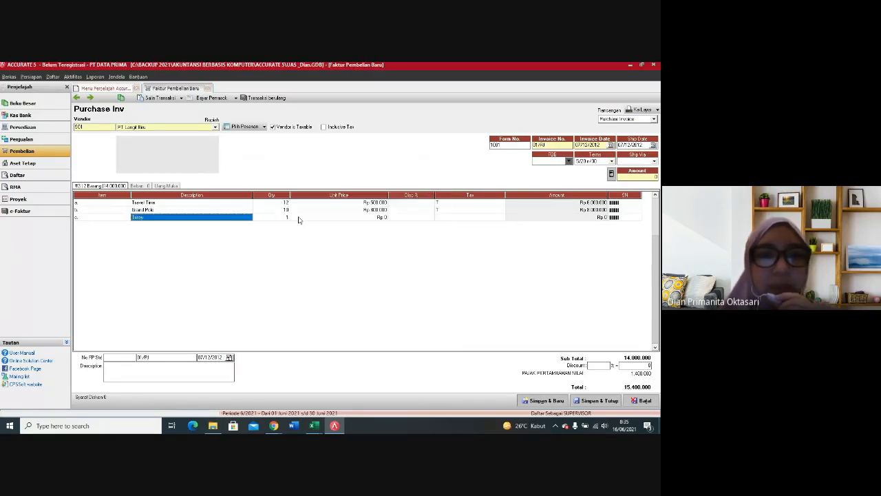
pyautogui.press('Tab')
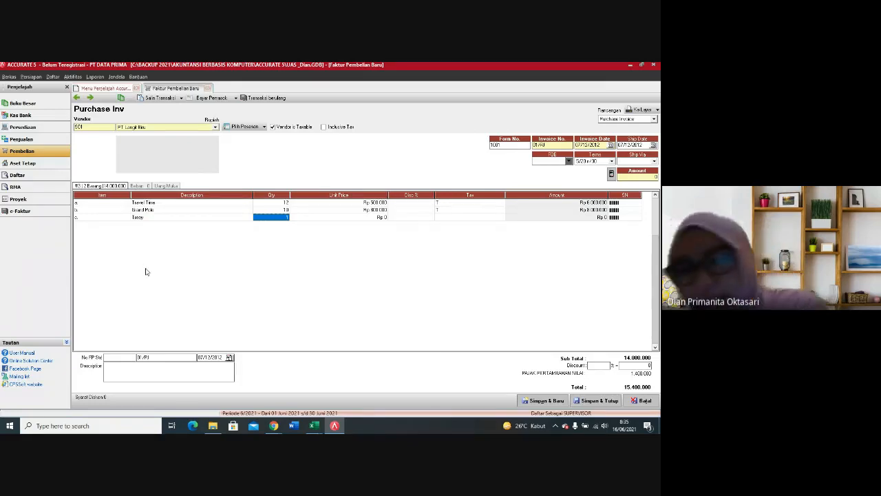
pyautogui.write('8')
pyautogui.press('Tab')
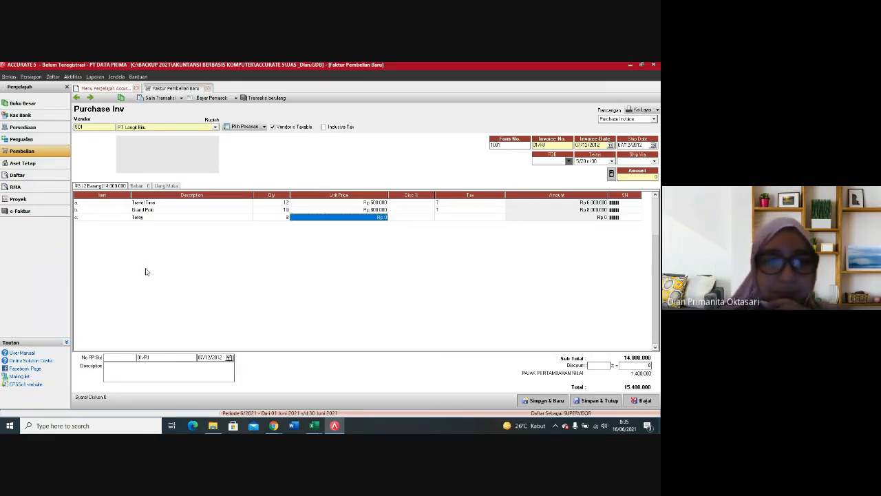
# Step: Set the third line's unit price to Rp 300,000 and apply tax code T to it
pyautogui.write('300.000')
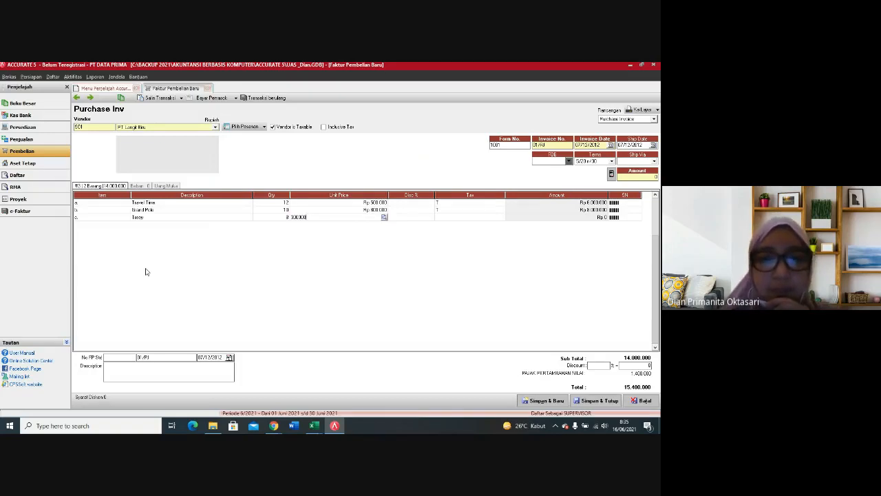
pyautogui.press('Tab')
pyautogui.press('Tab')
pyautogui.write('T')
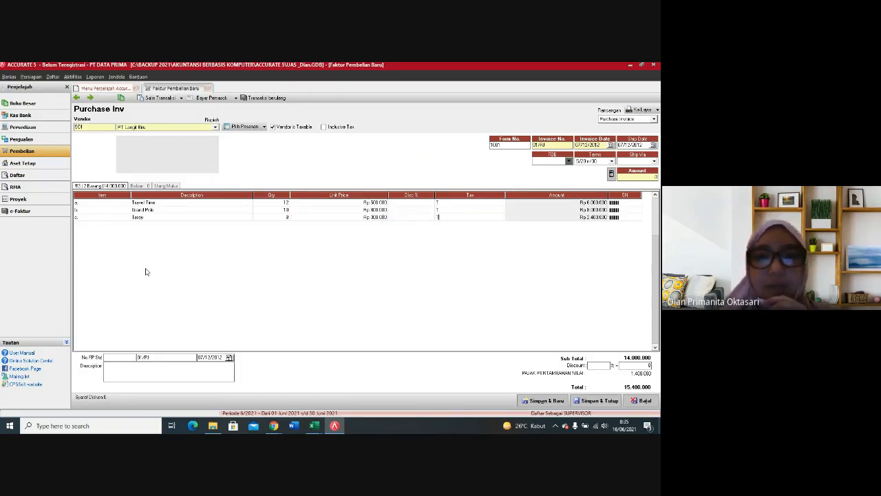
pyautogui.click(549, 219)
pyautogui.press('Tab')
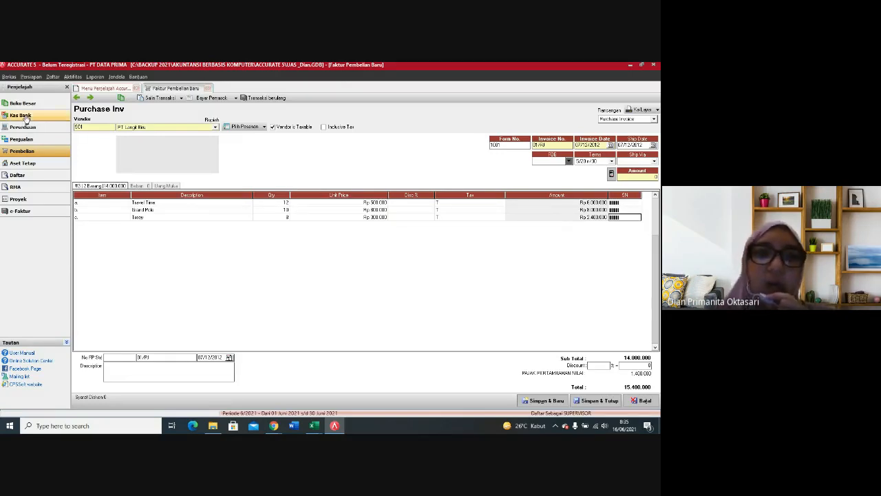
# Step: Find the account Harga Pokok Penjualan and add it as an expense (Beban) line on the purchase invoice
pyautogui.click(139, 186)
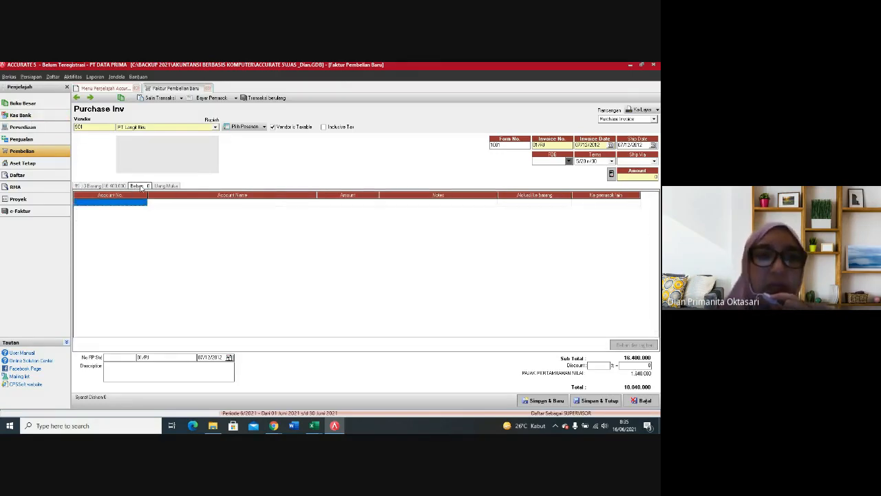
pyautogui.click(142, 203)
pyautogui.click(143, 202)
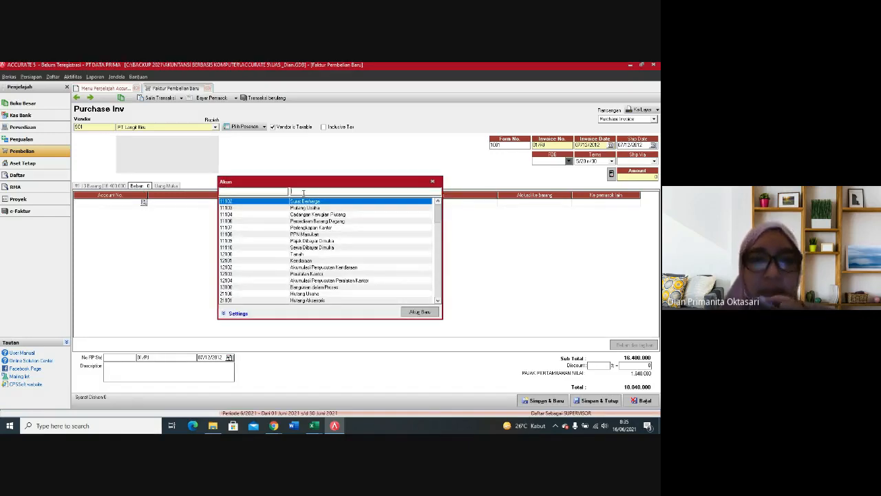
pyautogui.write('6r')
pyautogui.press('BackSpace')
pyautogui.press('BackSpace')
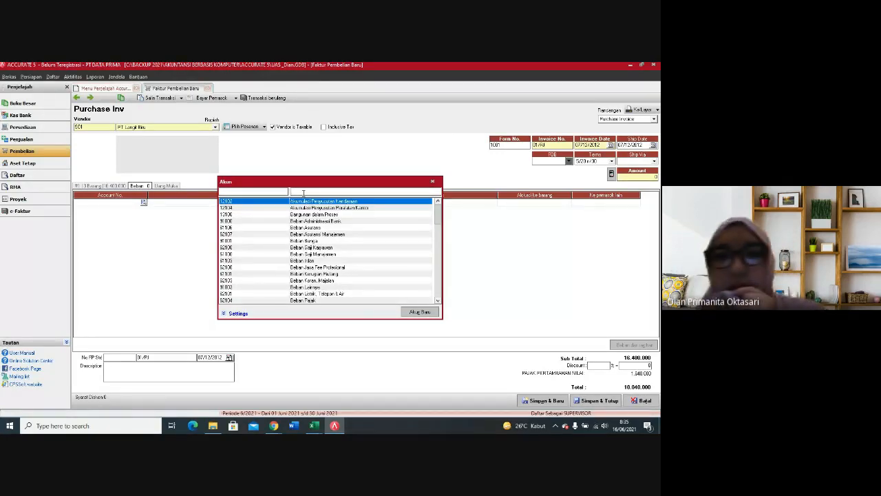
pyautogui.write('Har')
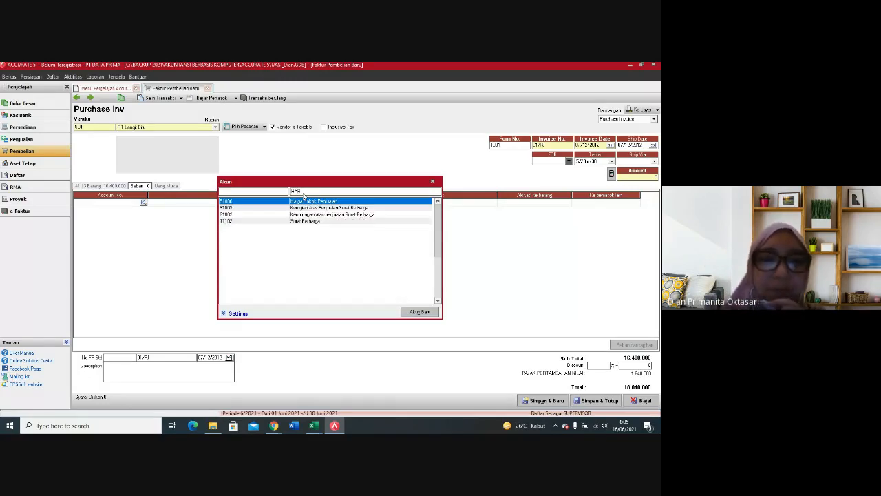
pyautogui.doubleClick(293, 203)
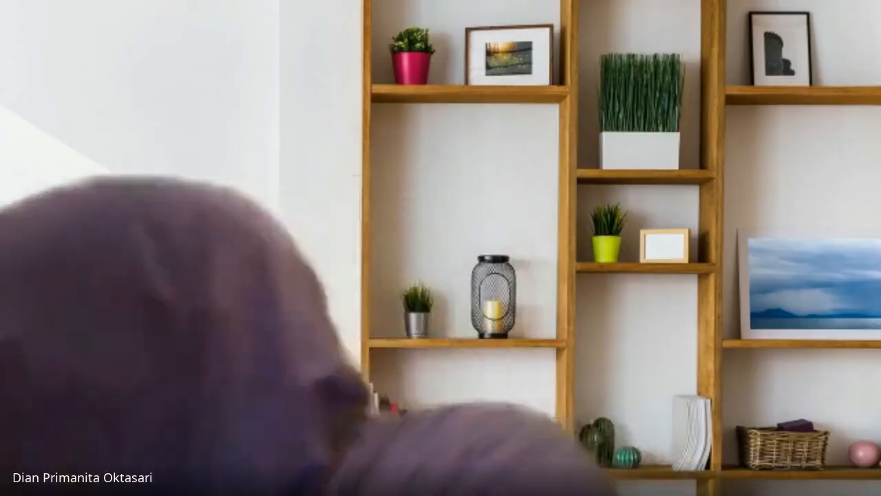
# Step: Set the Harga Pokok Penjualan expense amount to Rp 200,000 and commit the line
pyautogui.press('Tab')
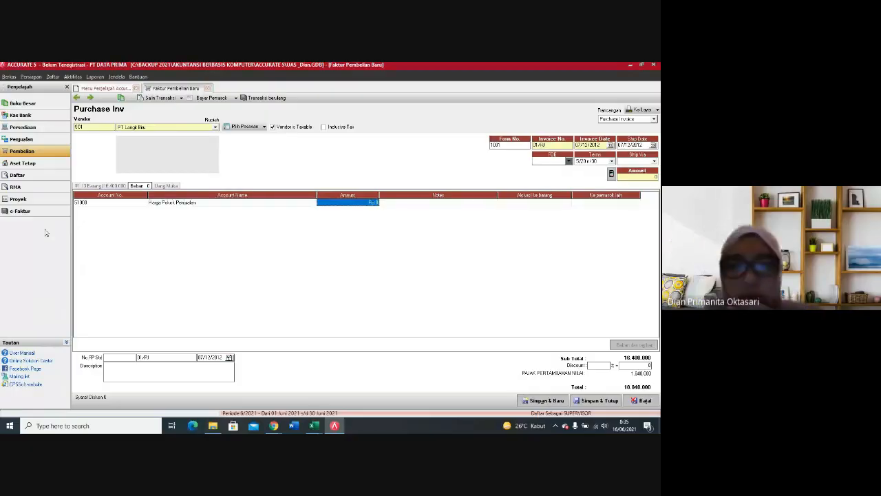
pyautogui.write('200.00')
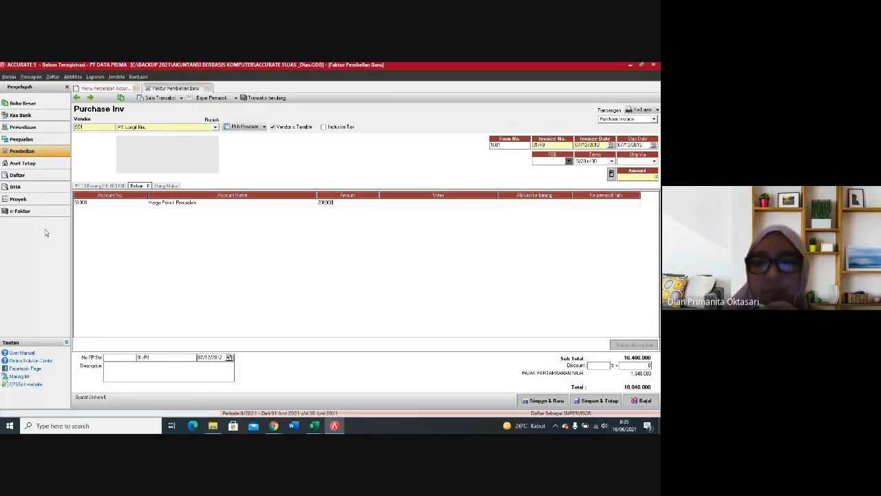
pyautogui.write('0')
pyautogui.press('Tab')
pyautogui.press('Tab')
pyautogui.press('Tab')
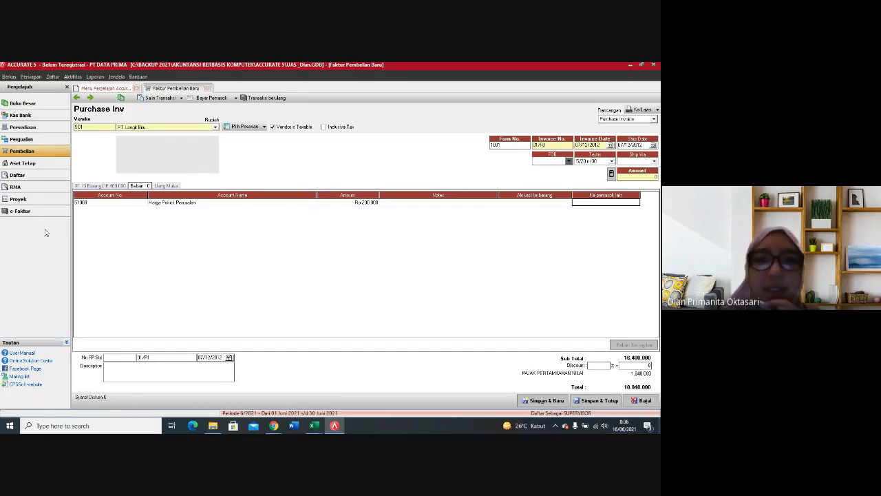
pyautogui.press('Tab')
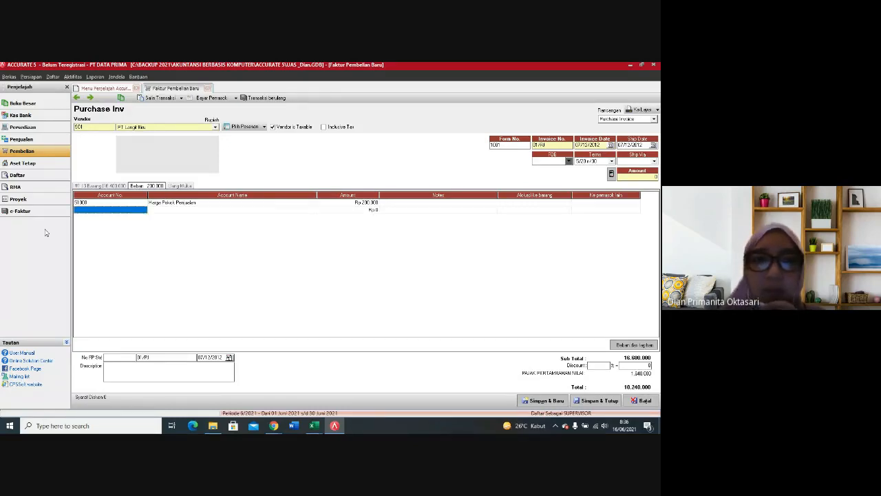
# Step: Return to the purchase invoice's item lines, then save the invoice and start a new blank one
pyautogui.click(95, 186)
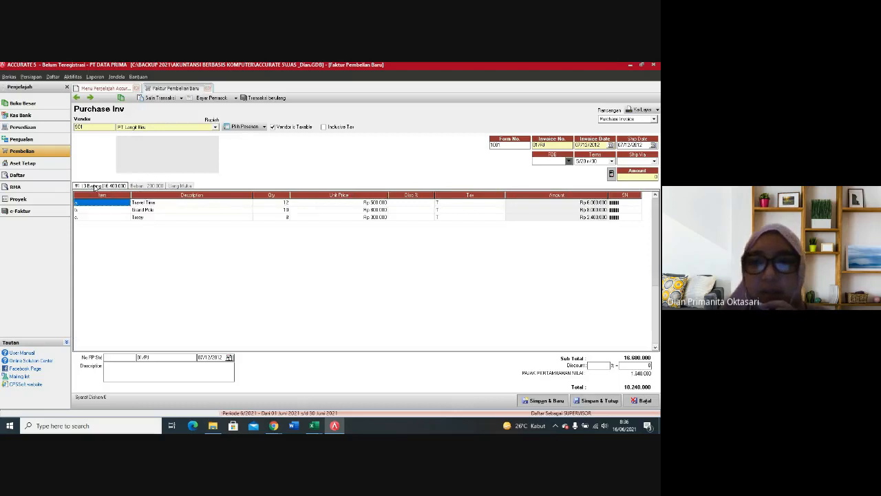
pyautogui.click(95, 188)
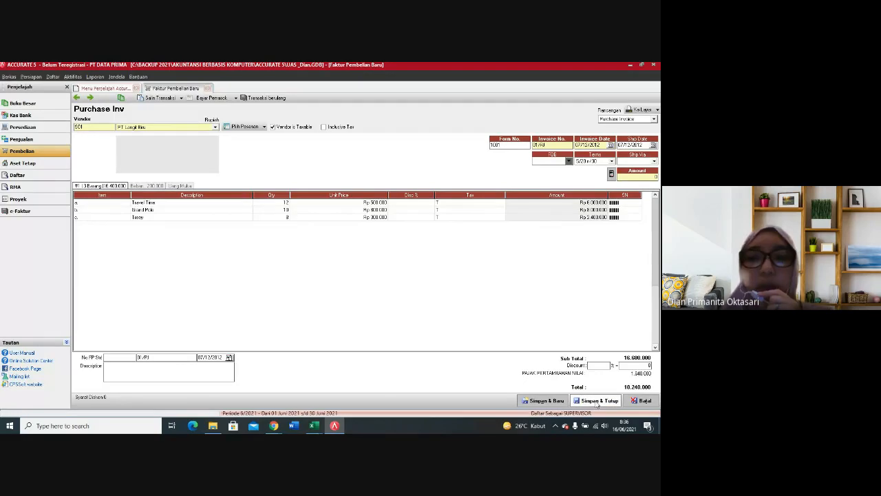
pyautogui.click(560, 405)
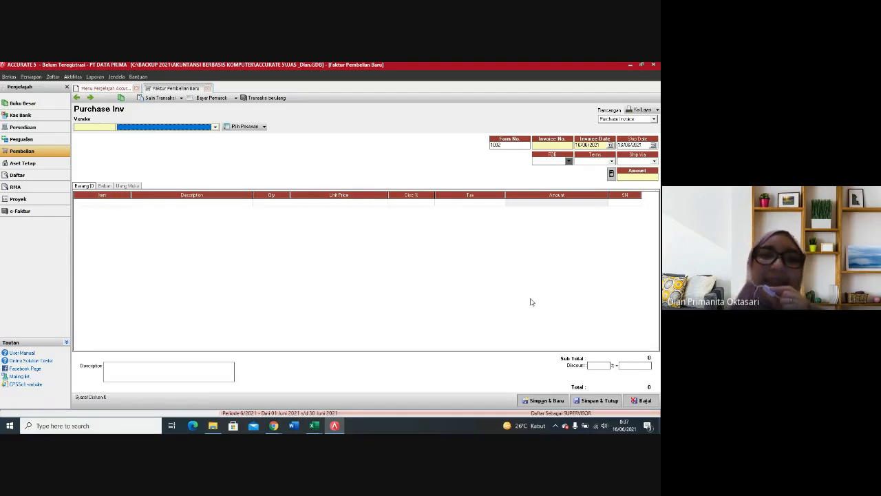
# Step: Open a new sales invoice and select Grand Samudra Butik as the customer
pyautogui.click(51, 140)
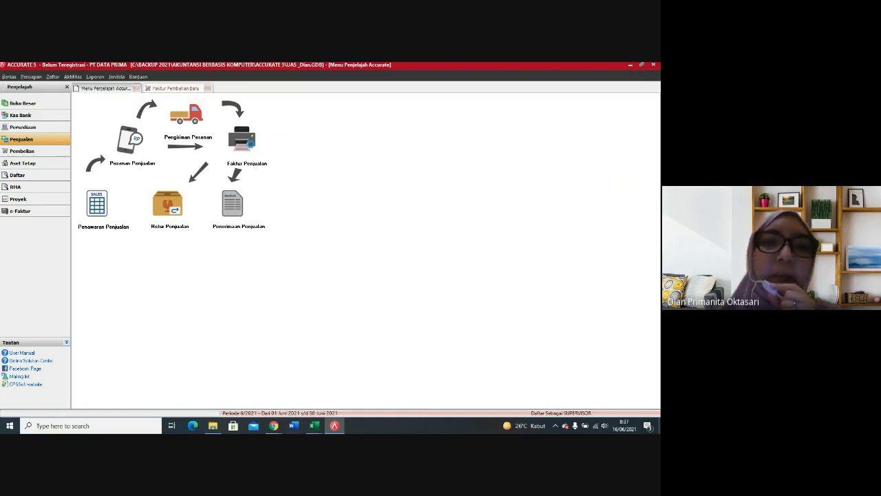
pyautogui.click(242, 140)
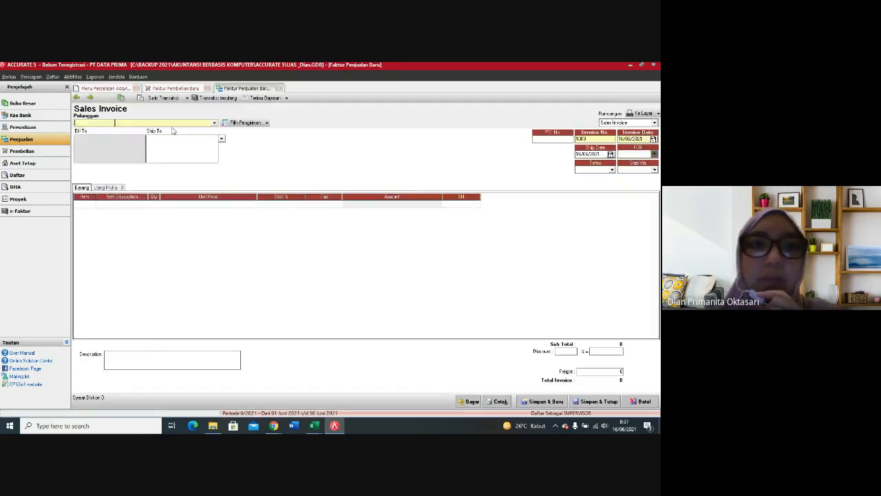
pyautogui.click(214, 124)
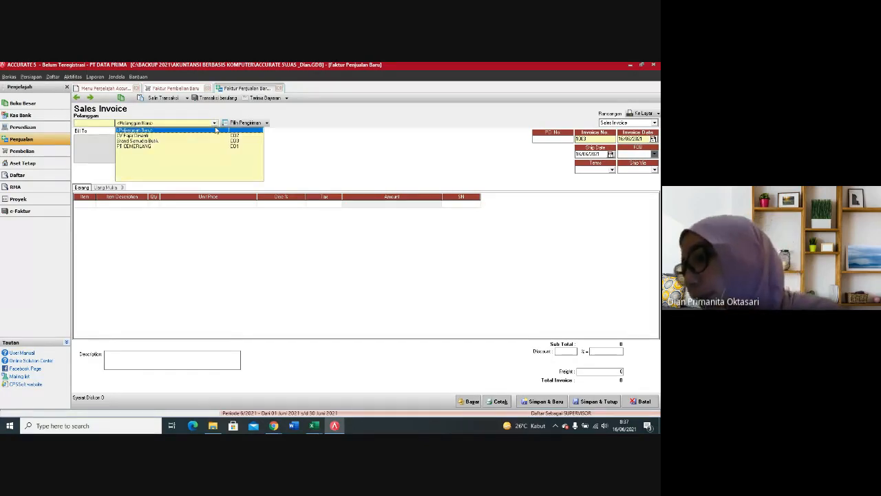
pyautogui.click(154, 141)
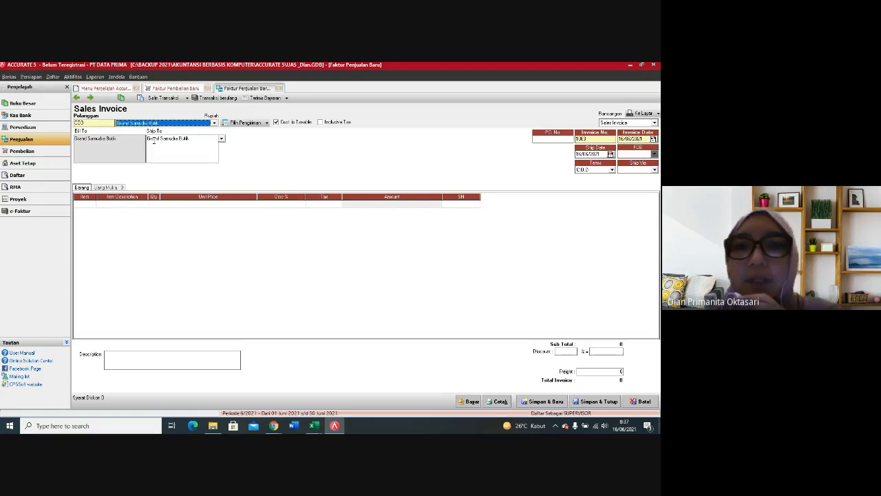
# Step: Set the sales invoice number to 01/FPJ and the invoice date to 08/12/2012
pyautogui.click(594, 138)
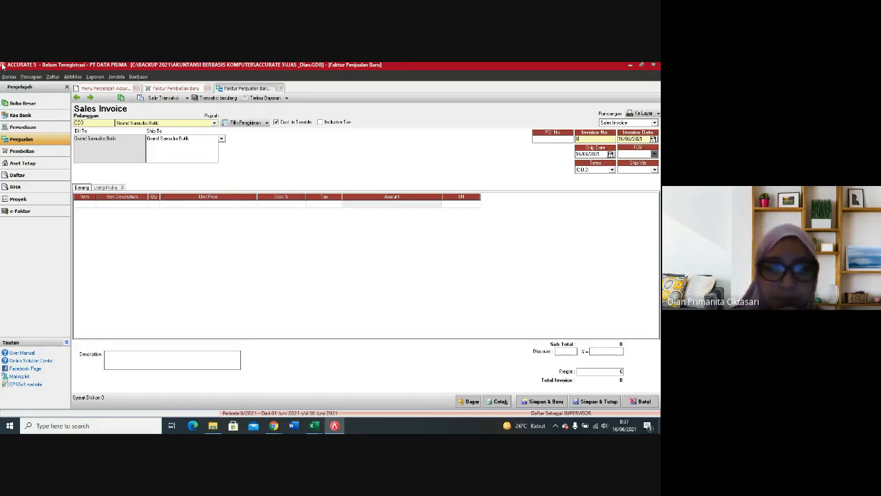
pyautogui.write('FR')
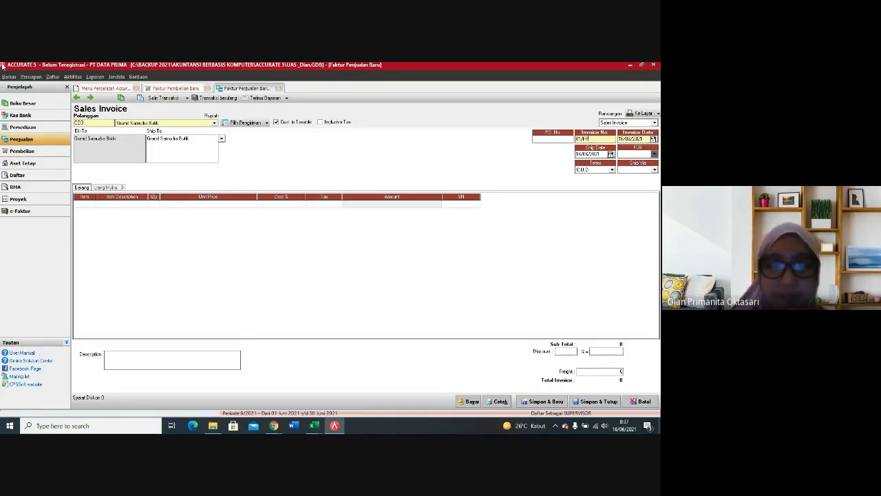
pyautogui.press('Tab')
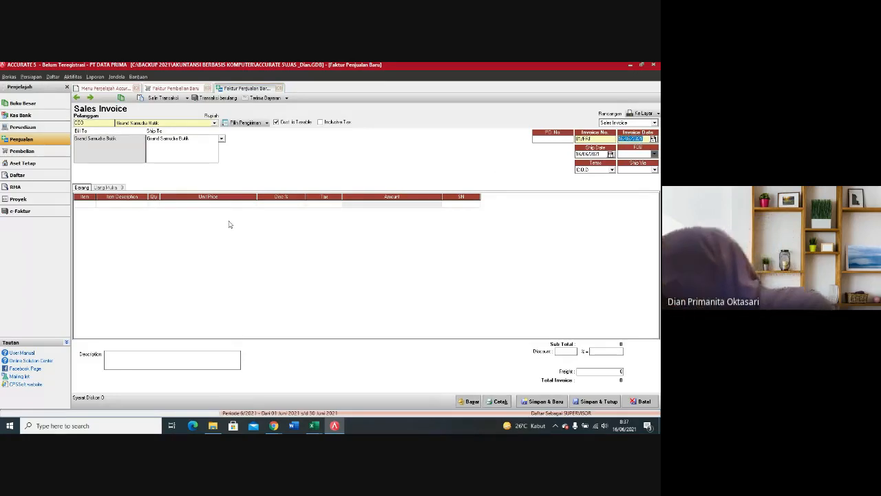
pyautogui.write('06/1/')
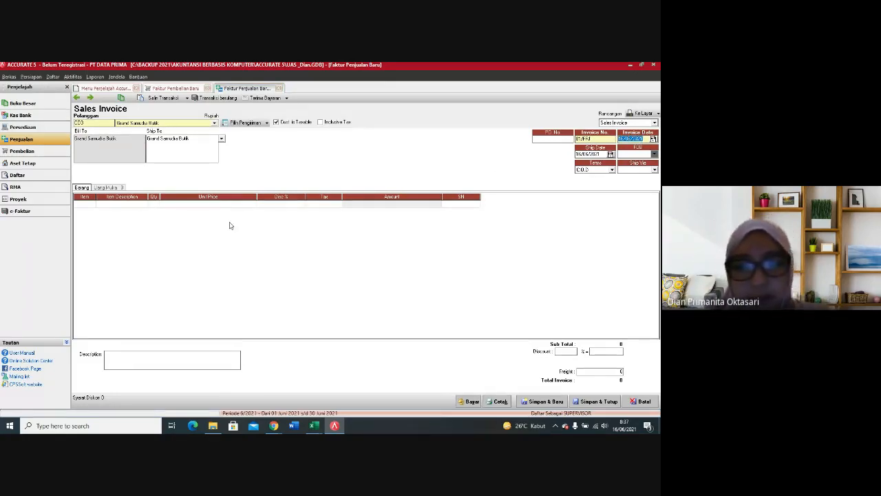
pyautogui.write('2/12')
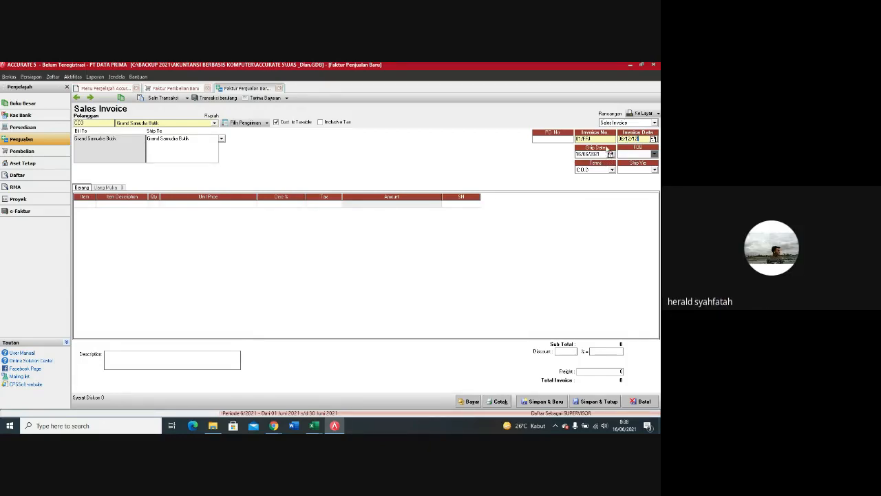
pyautogui.press('Right')
# Step: Set the invoice's ship date to 08/08/12 and its payment terms to 2/10 n/30
pyautogui.moveTo(601, 155); pyautogui.dragTo(570, 162)
pyautogui.write('08/08/12')
pyautogui.click(611, 169)
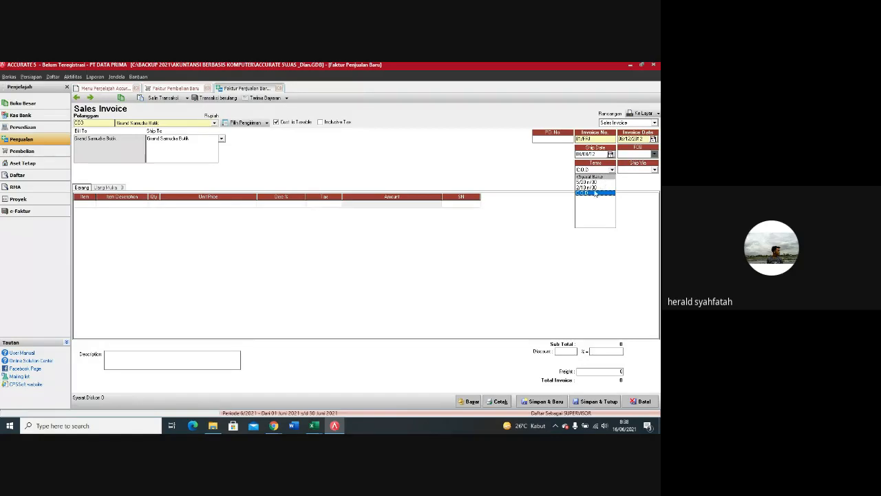
pyautogui.click(594, 188)
# Step: Add the item Travel Time to the first invoice line with a quantity of 10
pyautogui.click(89, 204)
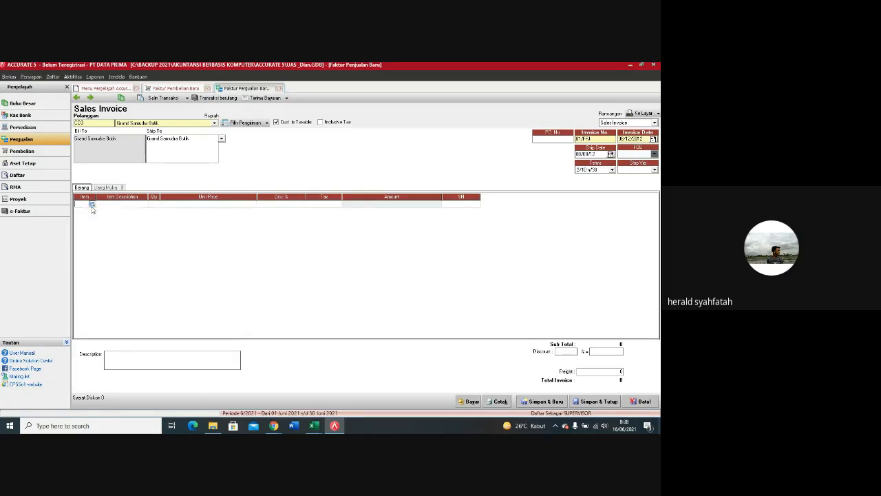
pyautogui.click(92, 204)
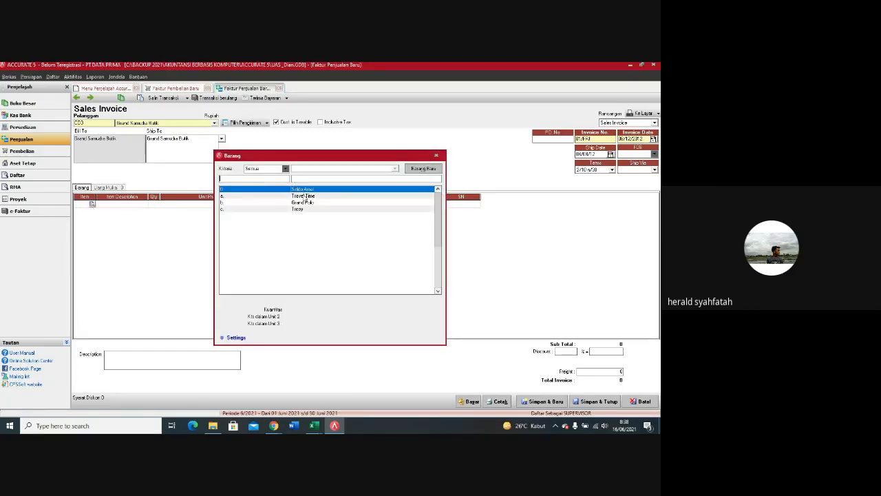
pyautogui.press('Down')
pyautogui.press('Return')
pyautogui.click(157, 206)
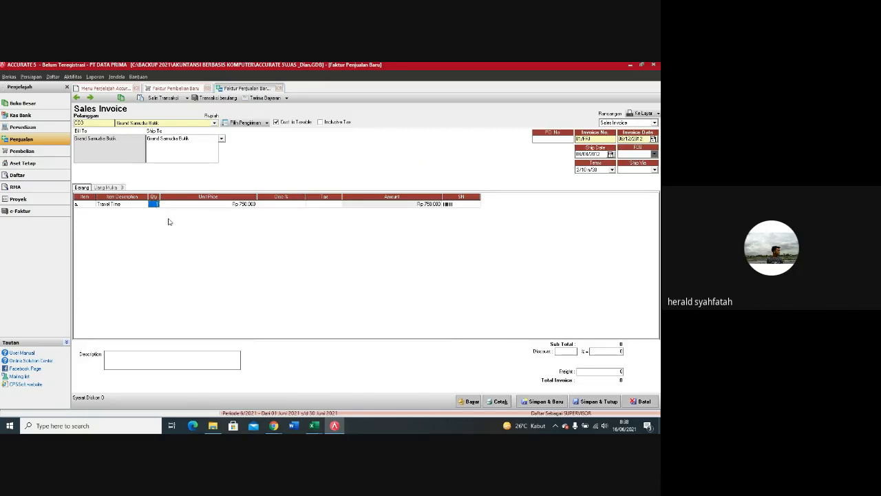
pyautogui.write('10')
# Step: Dismiss the price history for Travel Time, apply tax code T to its line and commit the line
pyautogui.click(204, 206)
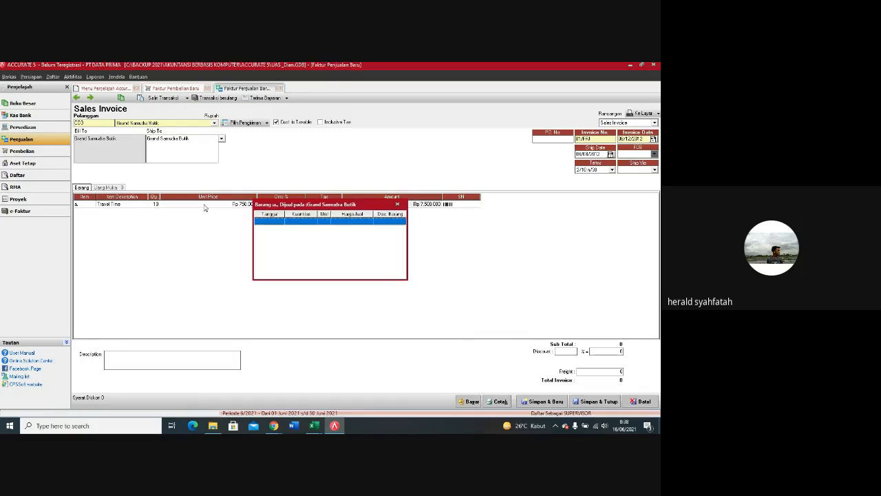
pyautogui.click(398, 204)
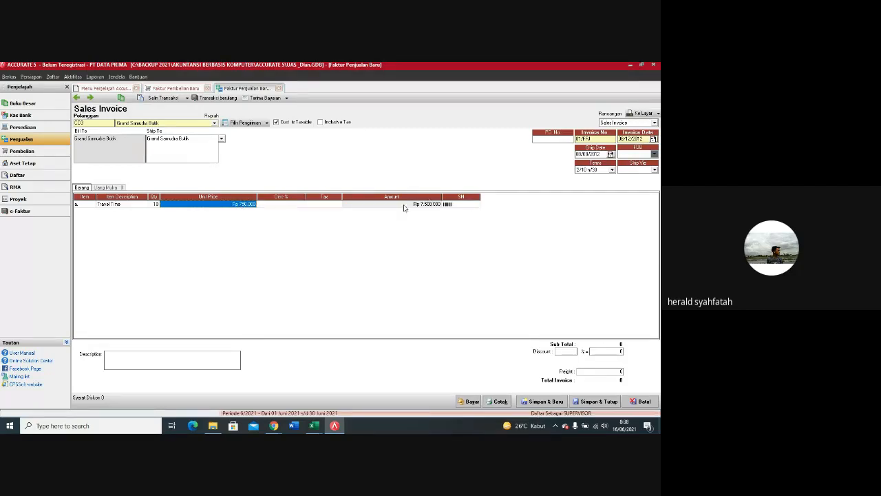
pyautogui.click(330, 204)
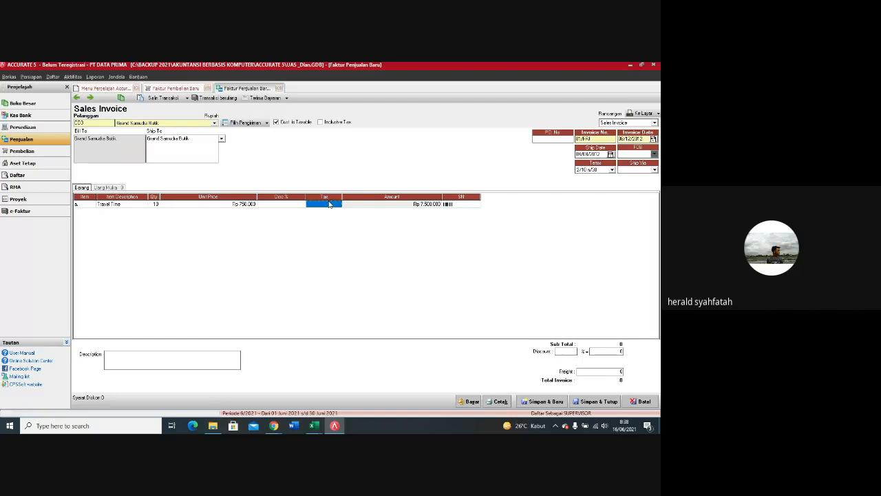
pyautogui.write('T')
pyautogui.press('Return')
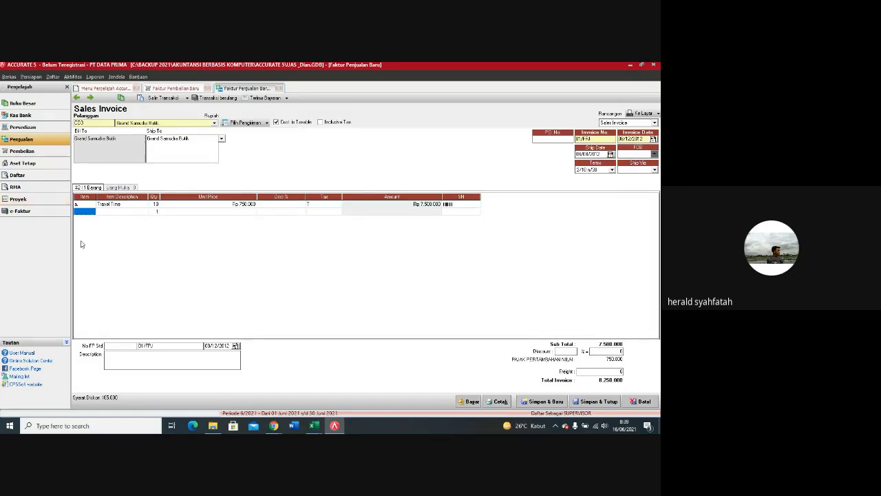
# Step: Add the item Grand Polo on the second line with quantity 12 and go to its tax code
pyautogui.click(93, 213)
pyautogui.click(93, 213)
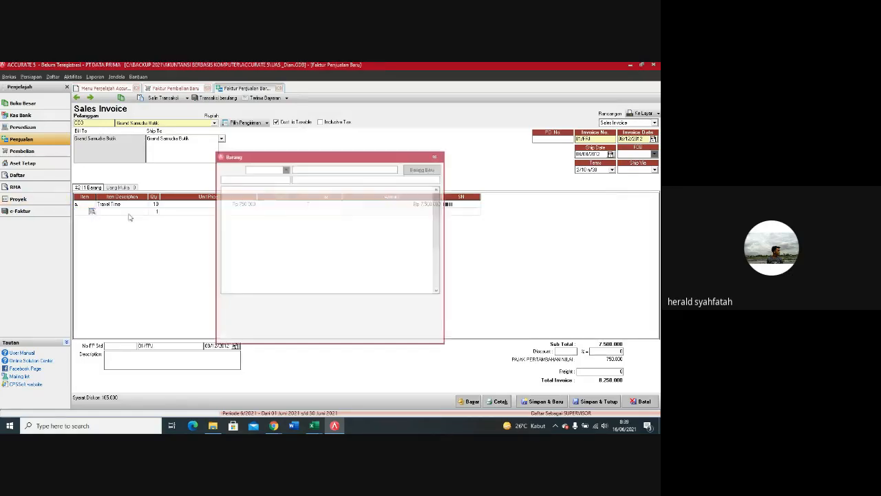
pyautogui.doubleClick(280, 203)
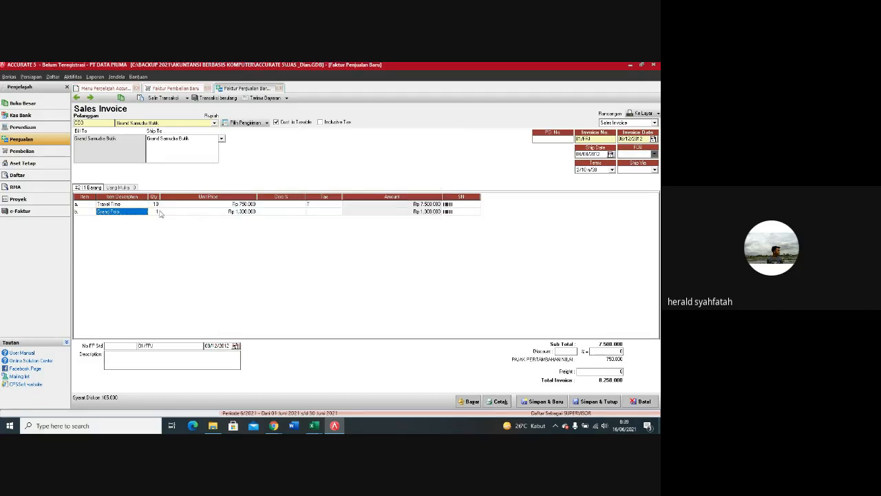
pyautogui.click(154, 212)
pyautogui.write('12')
pyautogui.click(314, 213)
pyautogui.click(314, 212)
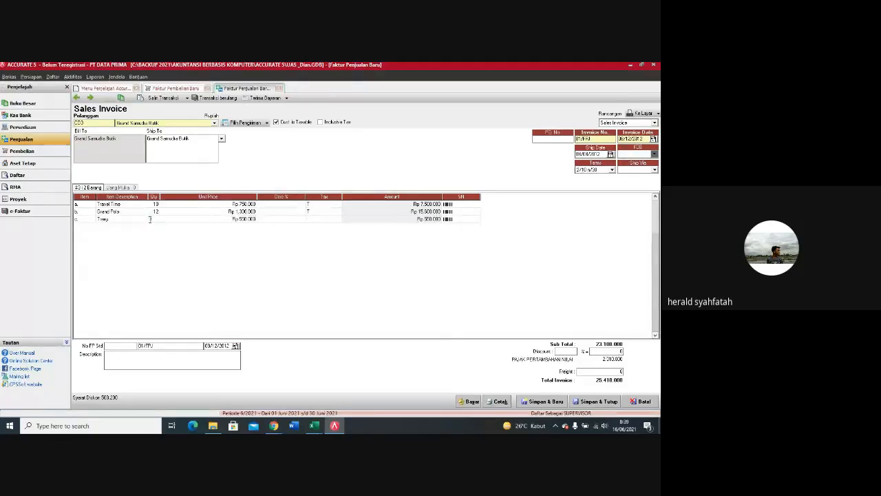
# Step: Complete the Grand Polo line with tax code T and add the item Tracy with quantity 9 and tax code T
pyautogui.press('Tab')
pyautogui.press('Tab')
pyautogui.press('Tab')
pyautogui.write('T')
pyautogui.press('Tab')
pyautogui.press('Tab')
pyautogui.press('Tab')
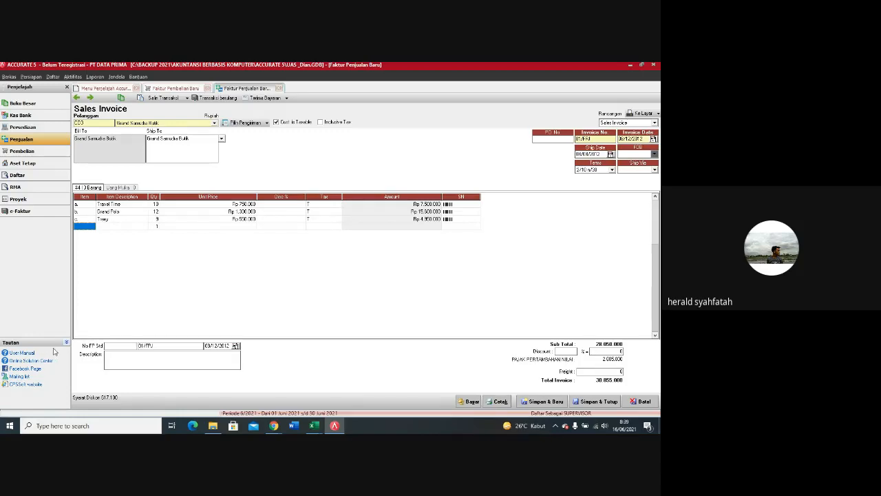
# Step: Create a new item from the fourth line's item list, with type Non Persediaan and description AKSESORIS
pyautogui.click(94, 230)
pyautogui.click(92, 227)
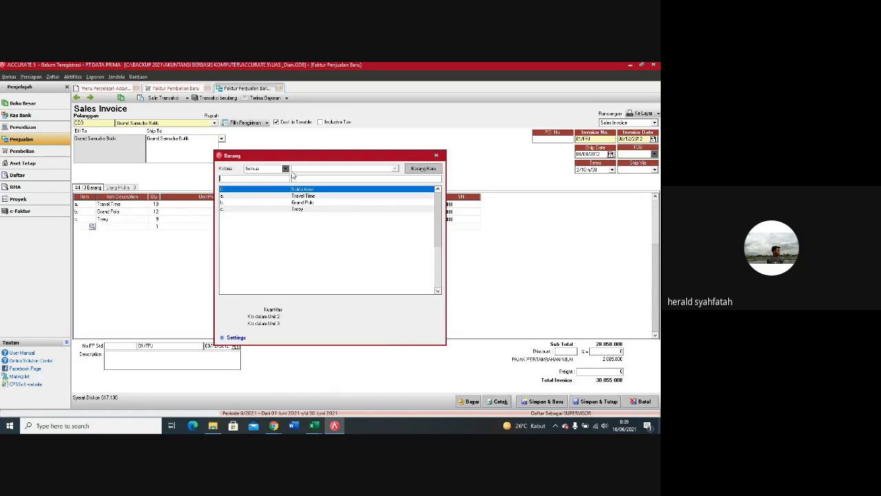
pyautogui.click(423, 169)
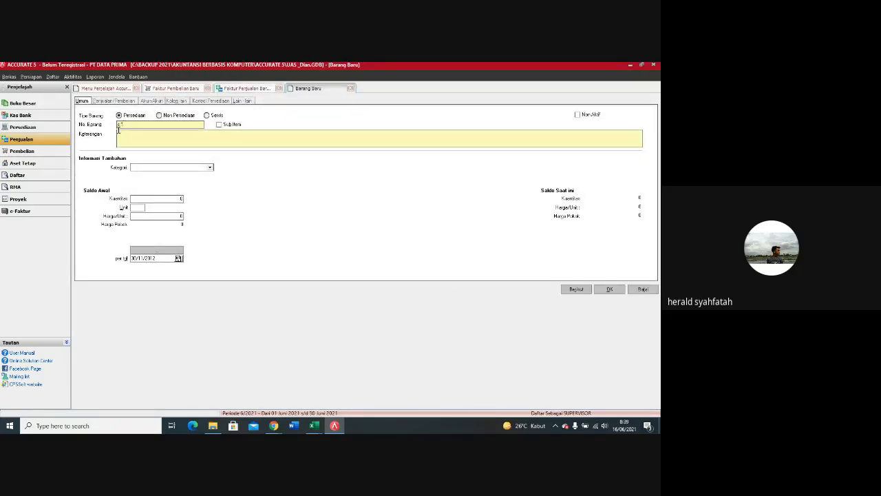
pyautogui.click(162, 117)
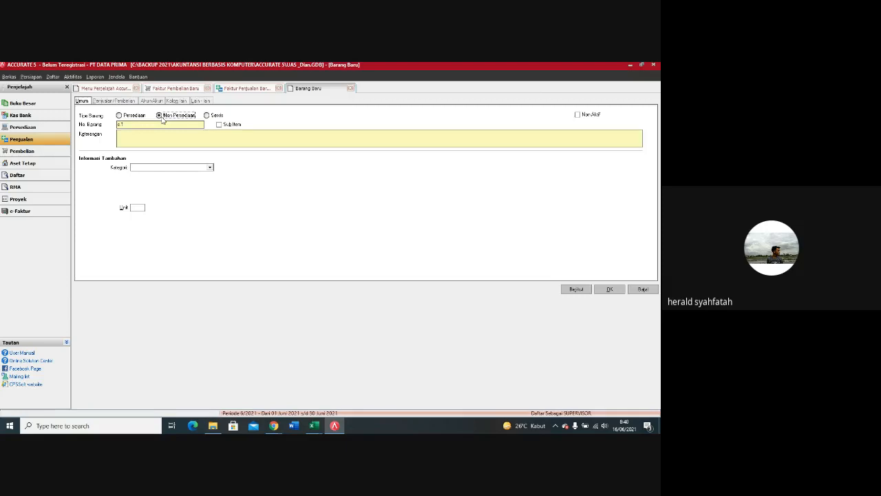
pyautogui.click(133, 117)
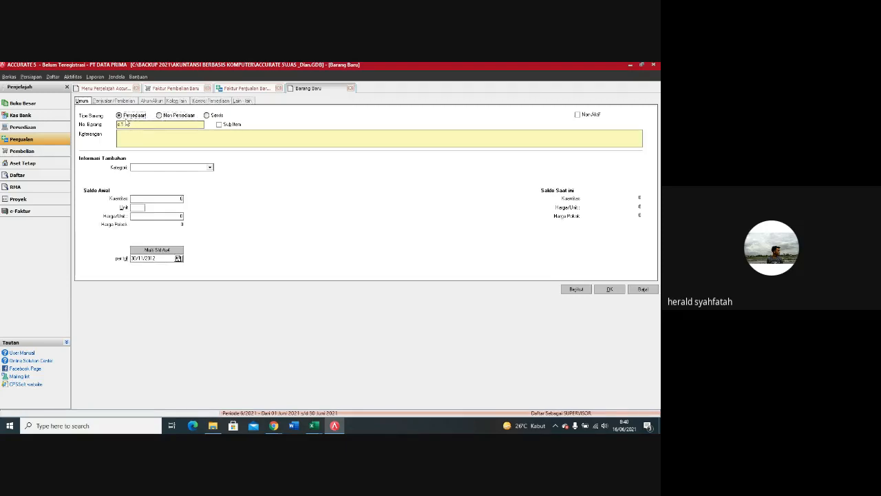
pyautogui.click(159, 116)
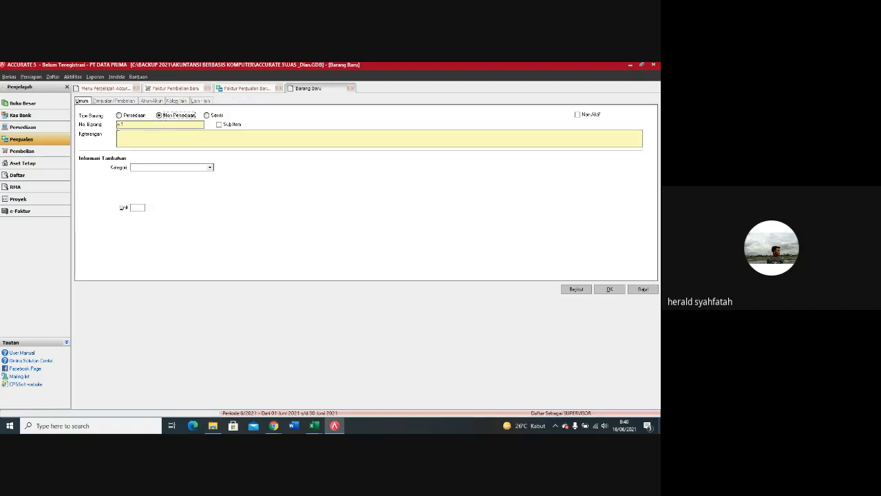
pyautogui.click(128, 132)
pyautogui.write('AKSESORIS')
# Step: Set the new item's Akun Penjualan to Hutang Aksesoris and save the item, accepting the account-type warnings
pyautogui.click(152, 101)
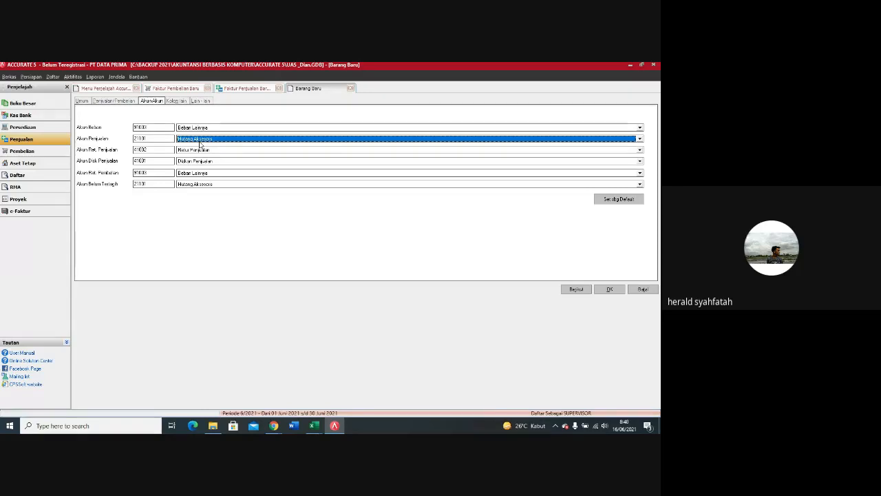
pyautogui.click(610, 289)
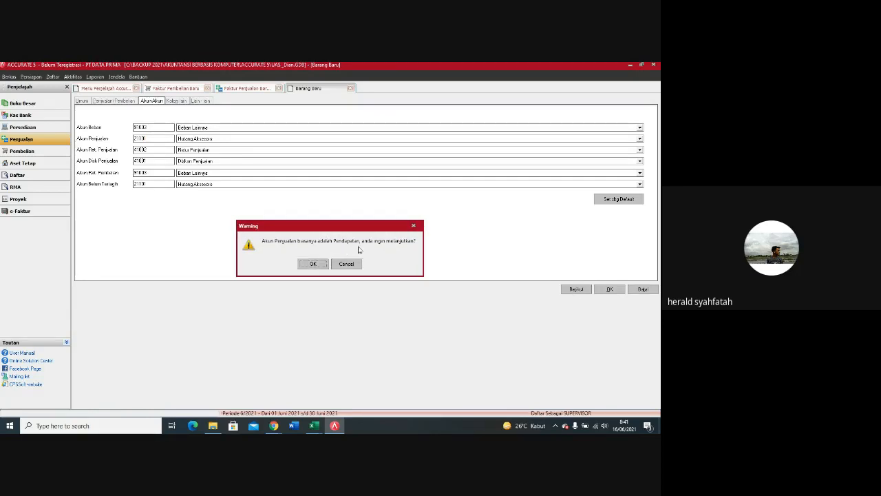
pyautogui.click(309, 266)
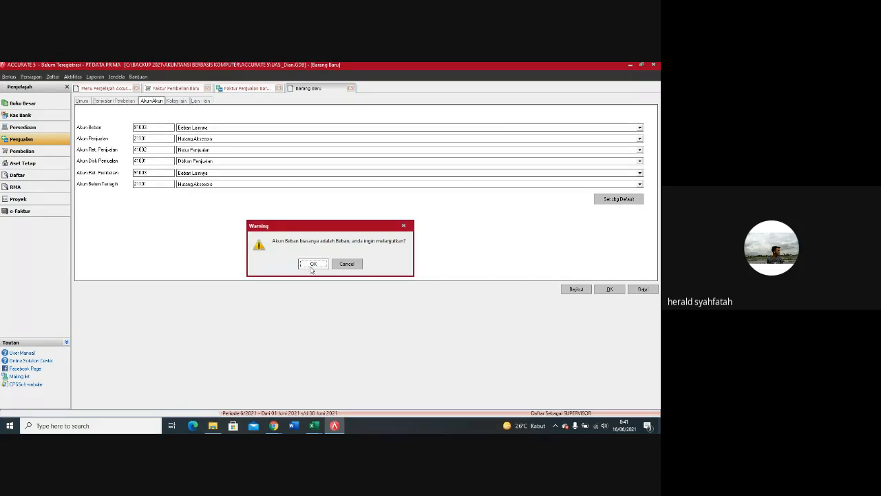
pyautogui.click(312, 266)
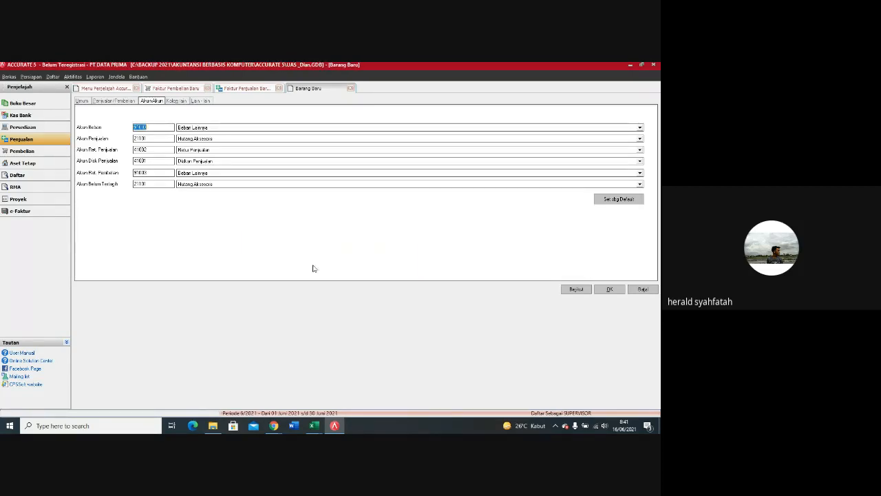
pyautogui.press('Return')
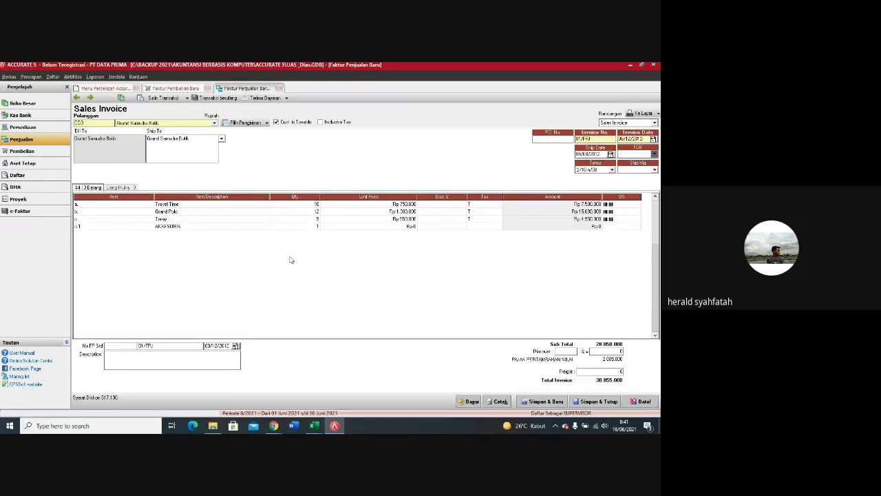
# Step: Set the AKSESORIS line's unit price to Rp 140,250, apply tax code T and commit the line
pyautogui.click(357, 227)
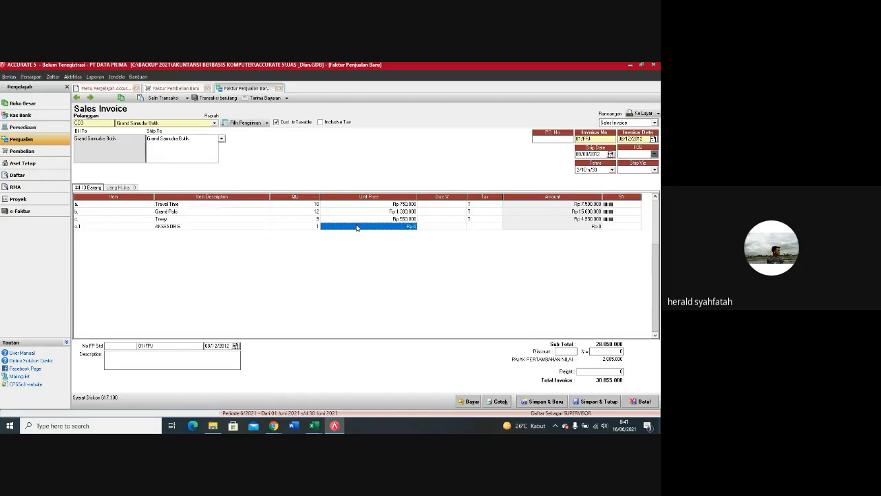
pyautogui.write('14025')
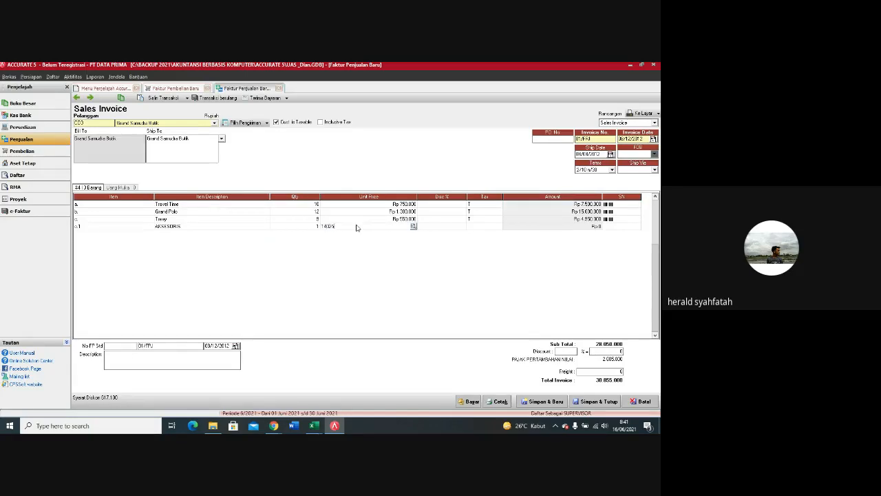
pyautogui.write('0.250')
pyautogui.press('Tab')
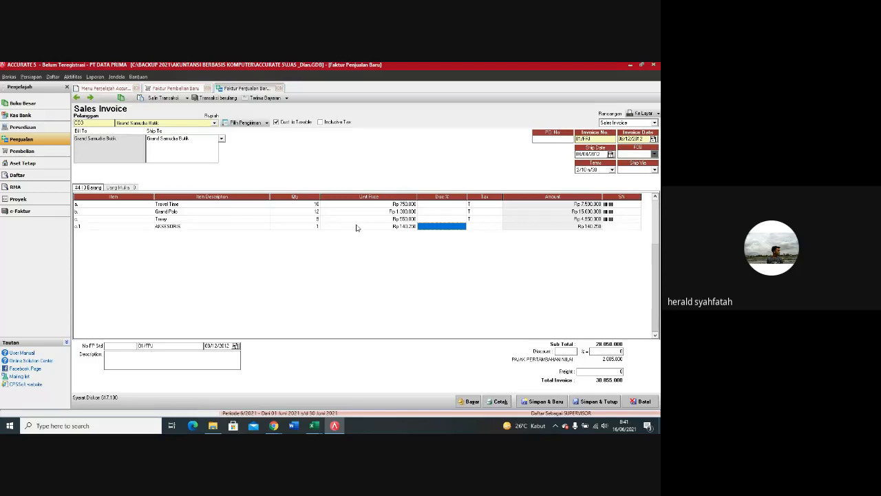
pyautogui.click(480, 227)
pyautogui.write('T')
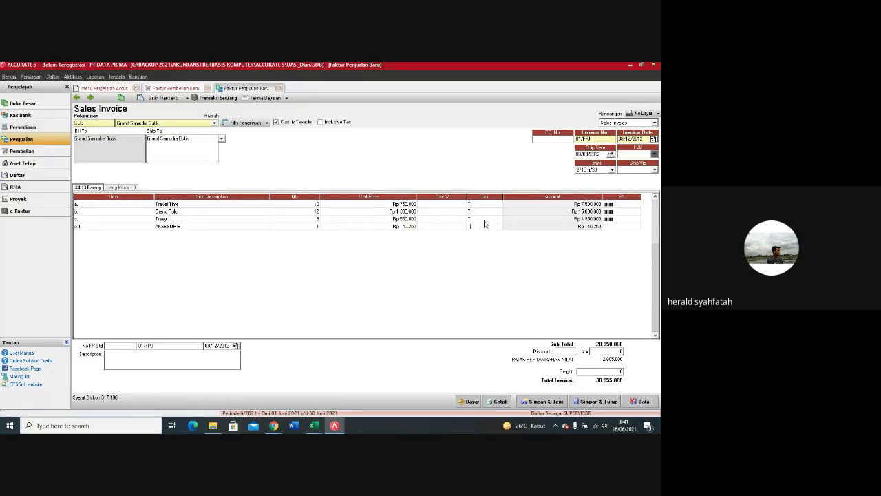
pyautogui.press('Tab')
pyautogui.press('Tab')
pyautogui.press('Tab')
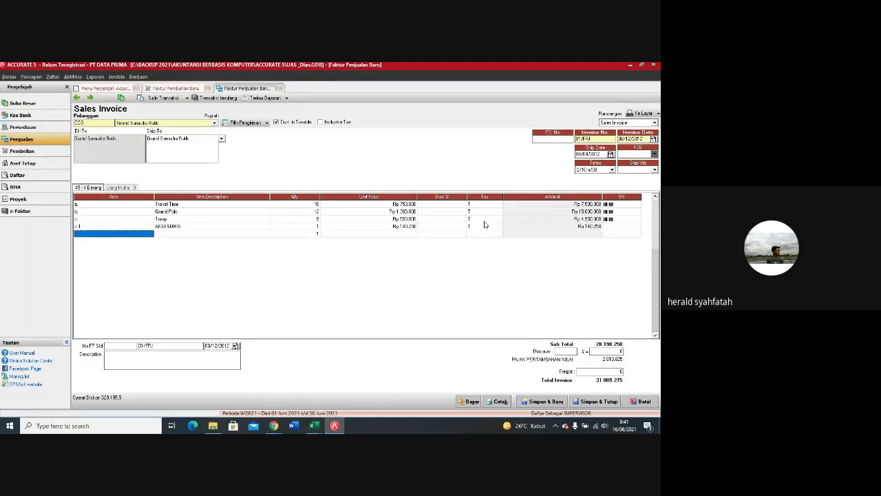
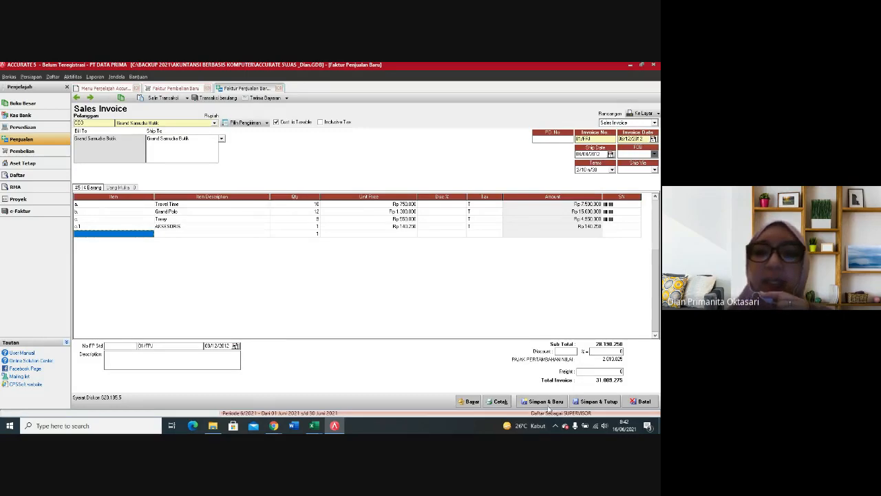
# Step: Save Grand Samudra Butik's sales invoice and close all open windows, including the unused purchase invoice form
pyautogui.click(552, 403)
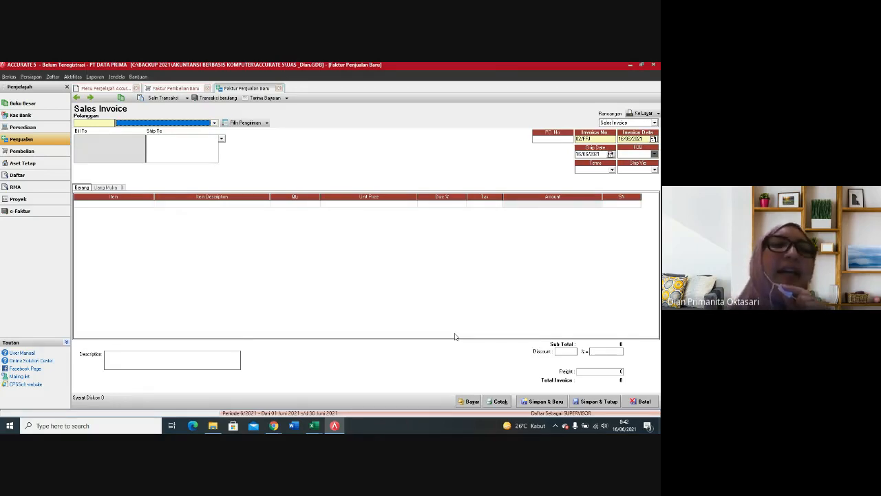
pyautogui.click(59, 144)
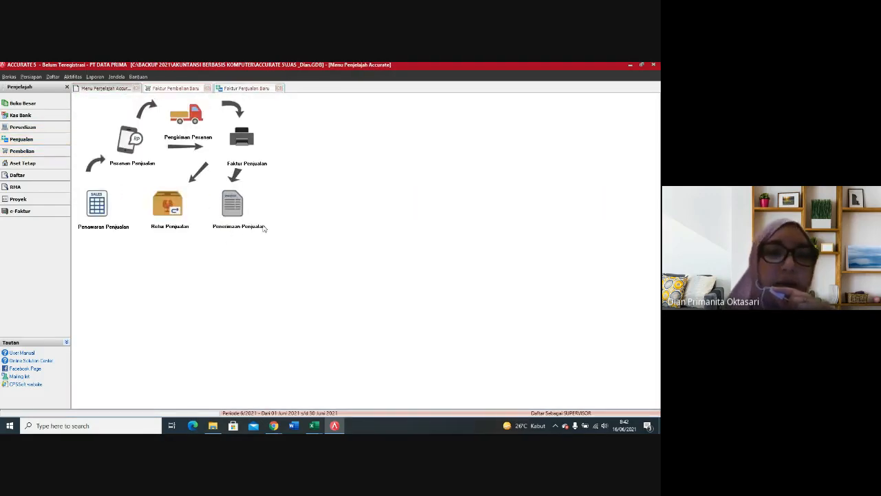
pyautogui.click(279, 88)
pyautogui.click(207, 88)
pyautogui.click(136, 88)
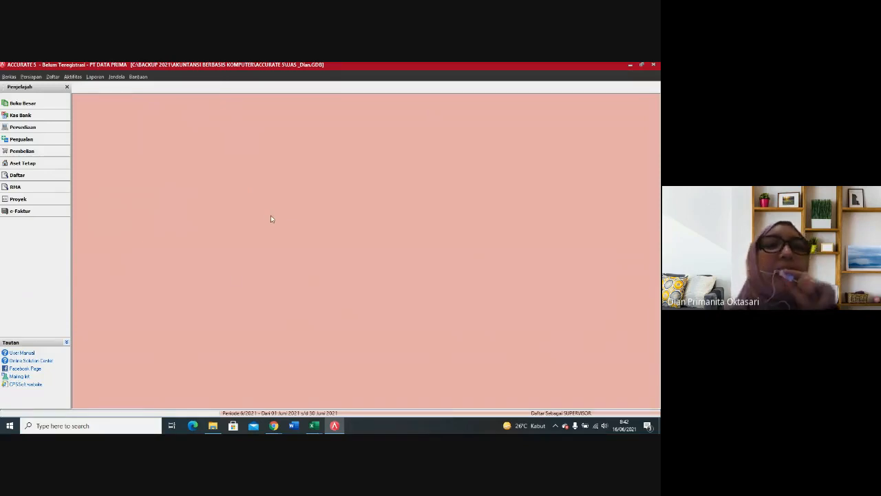
# Step: Open the list of sales receipts (Penerimaan Penjualan) and move its date filter's start back far enough to include December 2012
pyautogui.click(54, 77)
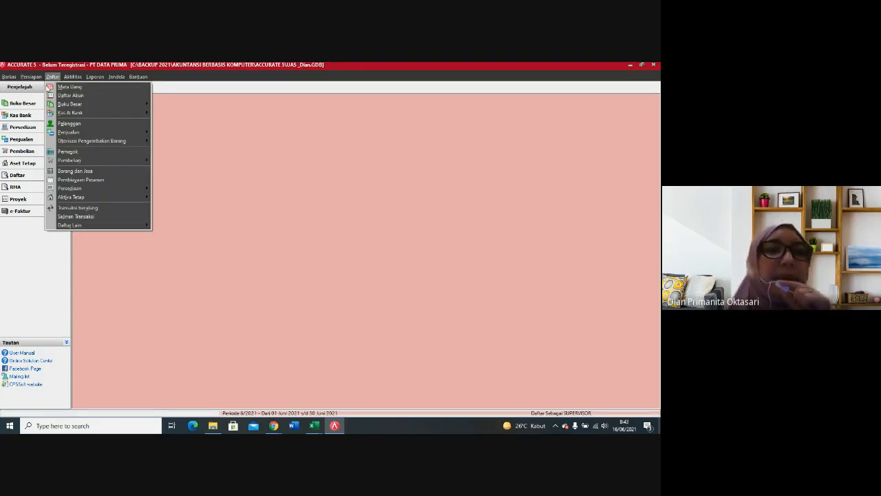
pyautogui.click(54, 78)
pyautogui.click(54, 77)
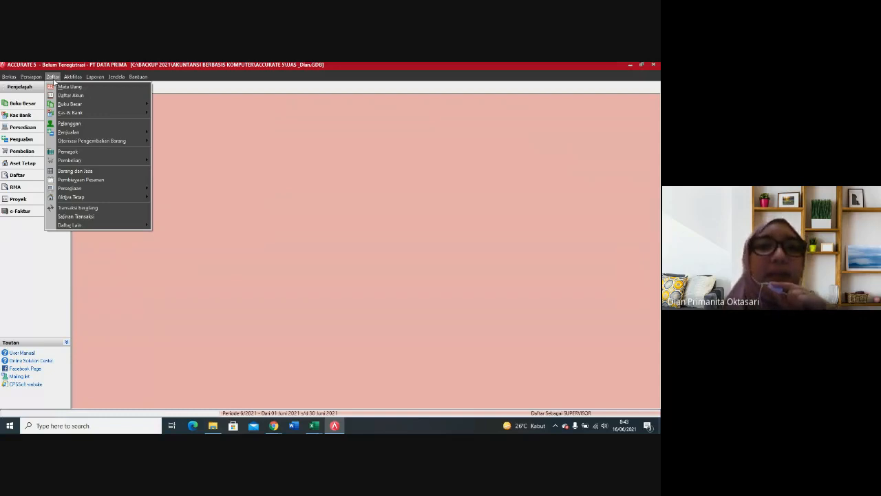
pyautogui.moveTo(74, 133)
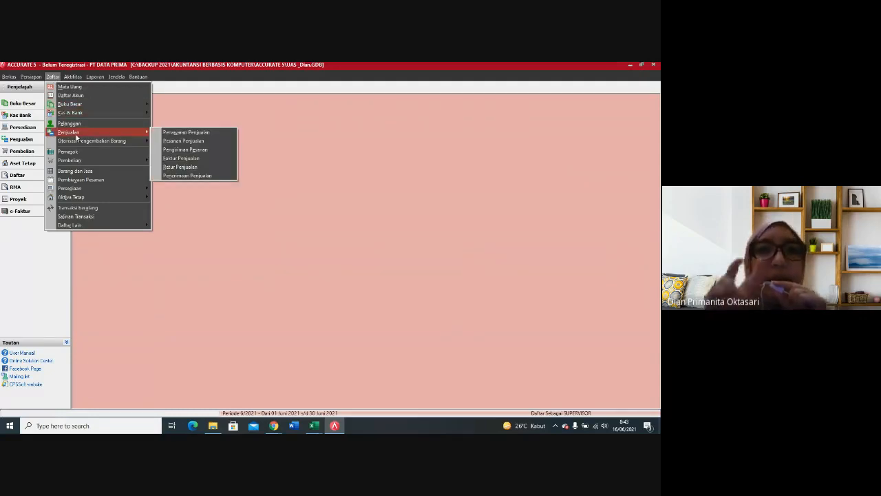
pyautogui.click(178, 176)
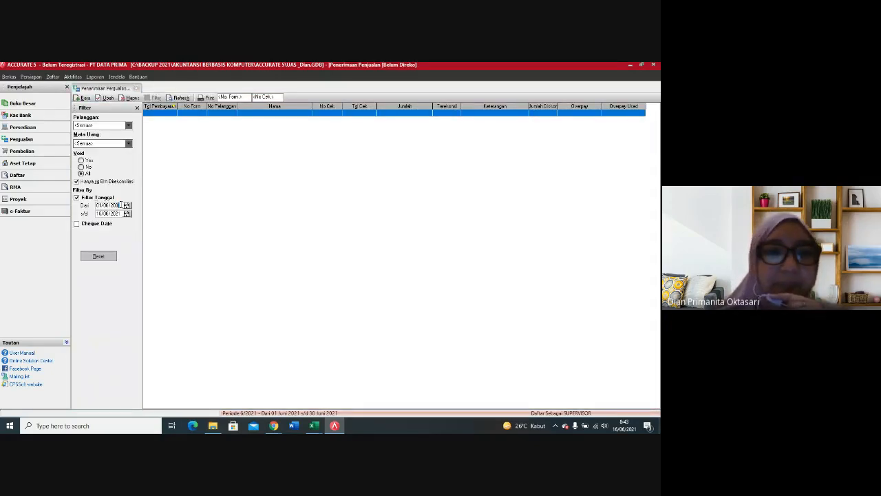
# Step: Change the form number of CV Fajar Dinanti's customer receipt to 02/CR, save it and close the blank form
pyautogui.doubleClick(222, 192)
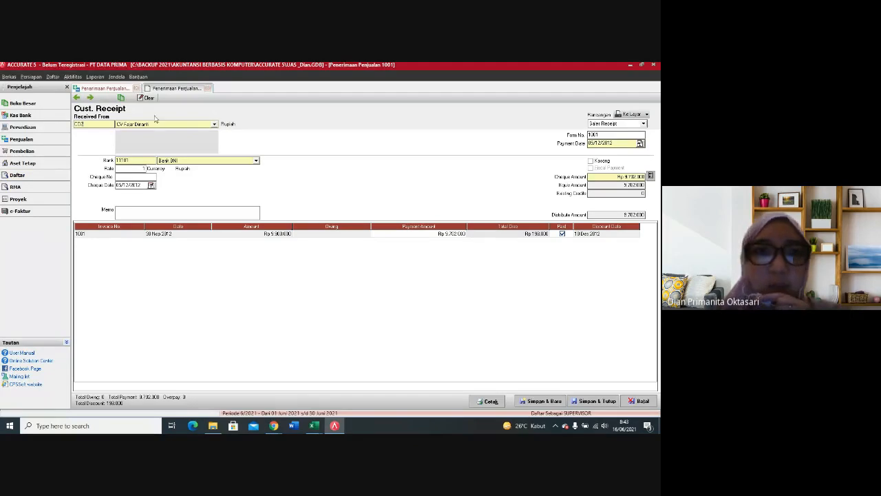
pyautogui.click(208, 89)
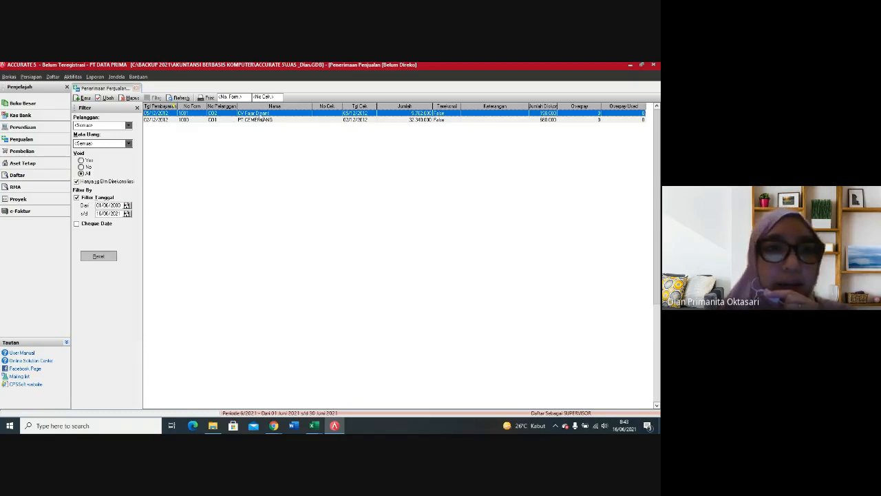
pyautogui.doubleClick(165, 113)
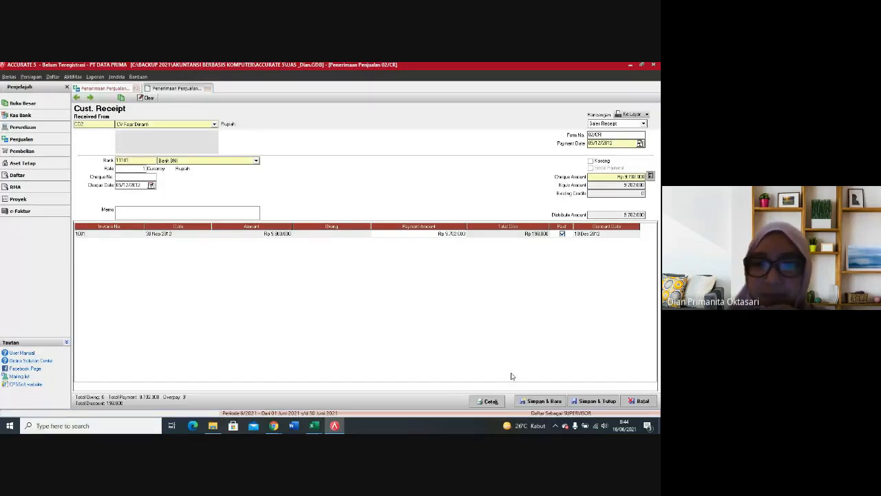
pyautogui.click(523, 401)
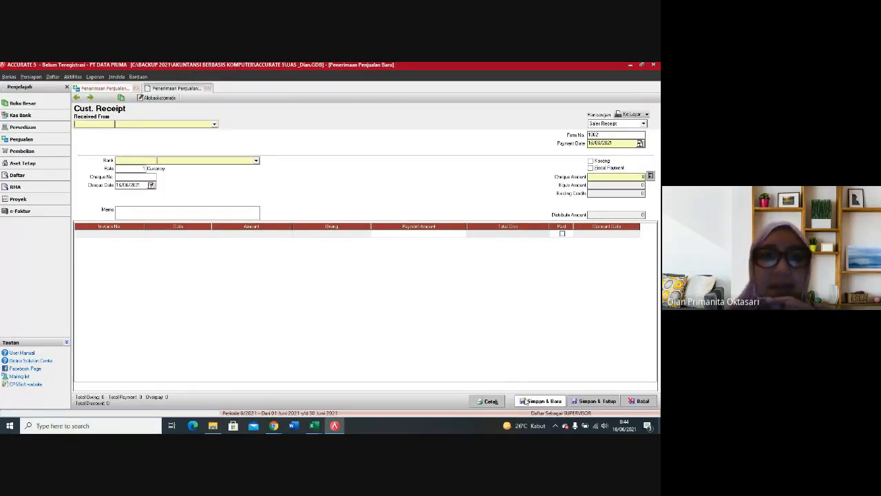
pyautogui.click(208, 88)
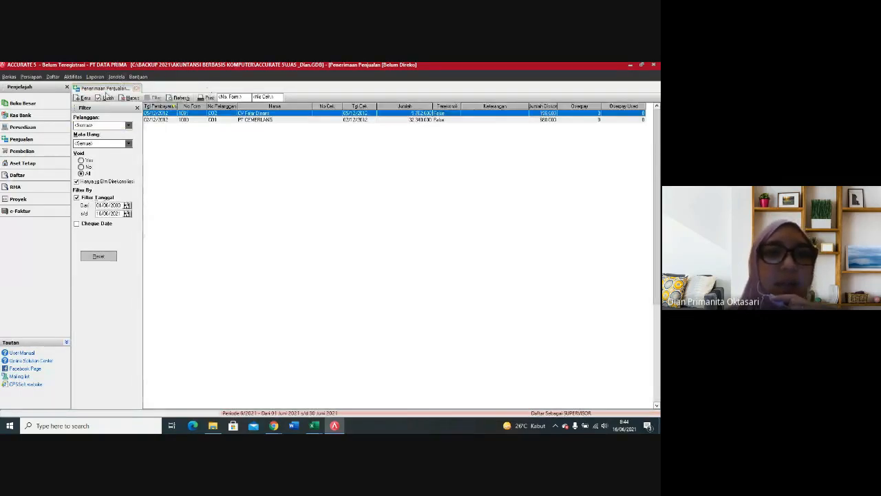
# Step: Change the form number of PT CEMERLANG's customer receipt to 01/CR, save it and close the blank form
pyautogui.click(182, 119)
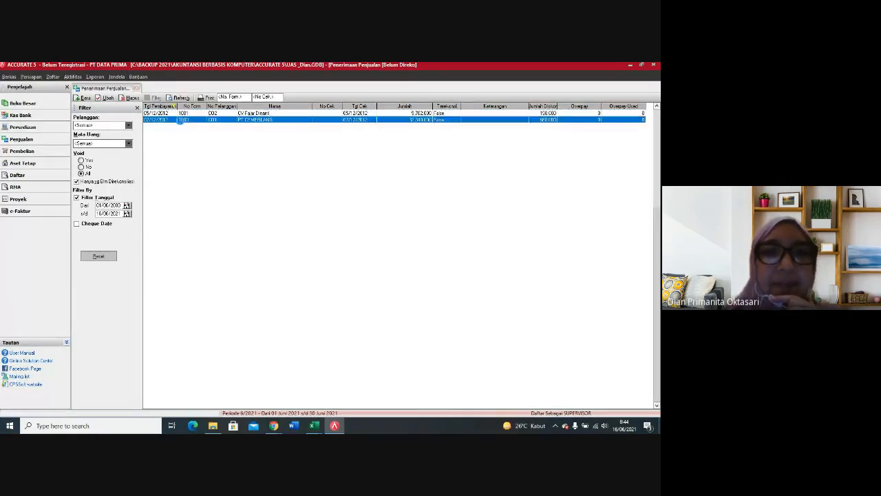
pyautogui.doubleClick(183, 120)
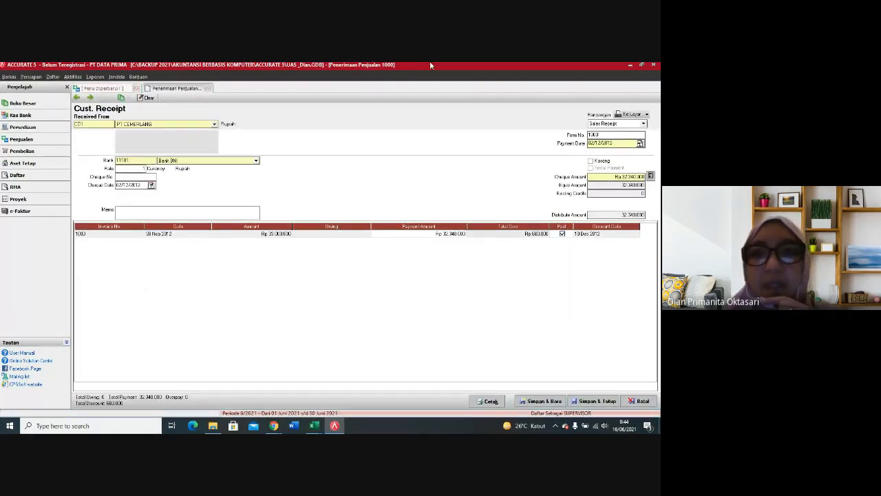
pyautogui.doubleClick(590, 135)
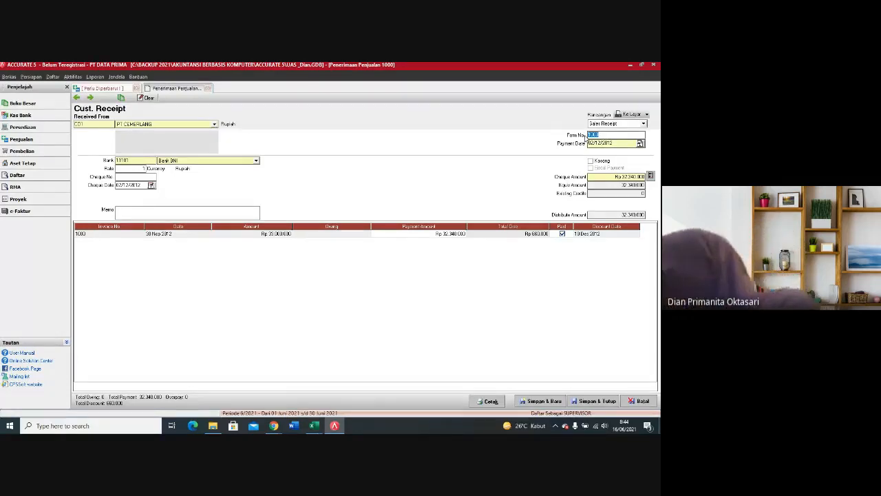
pyautogui.write('01/CR')
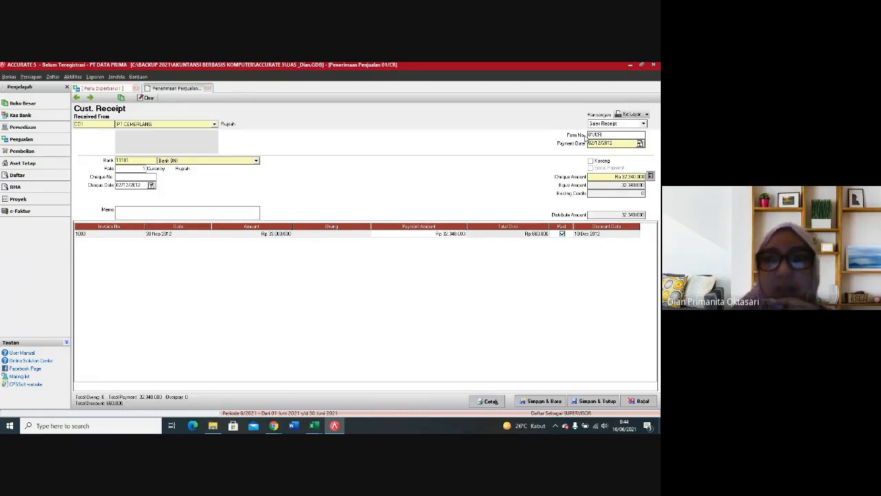
pyautogui.click(544, 402)
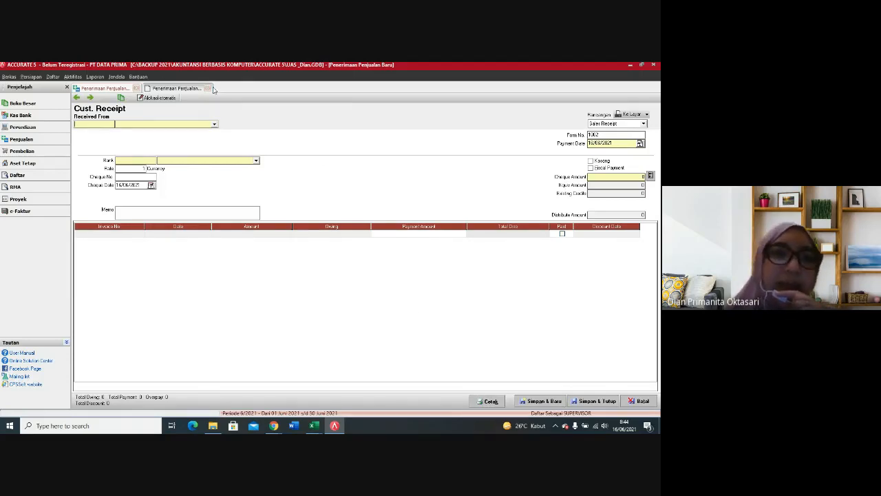
pyautogui.click(208, 88)
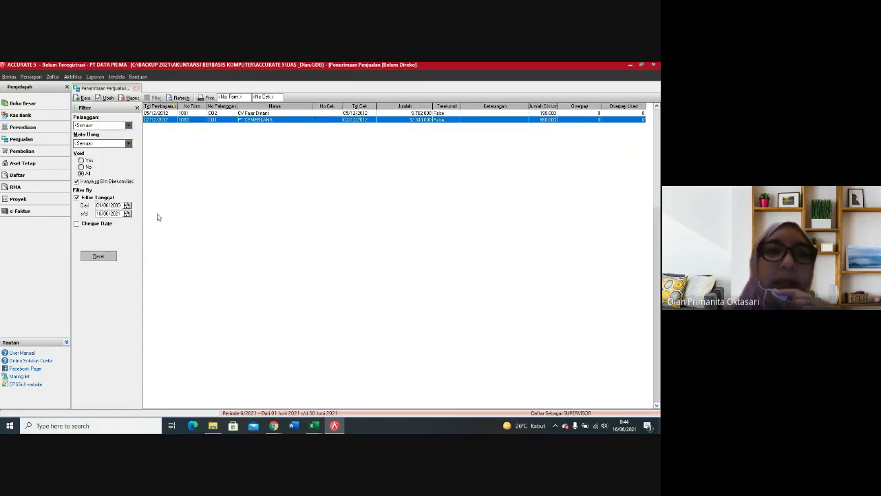
# Step: Refresh the receipts list to check the updated form numbers and close the list
pyautogui.click(181, 98)
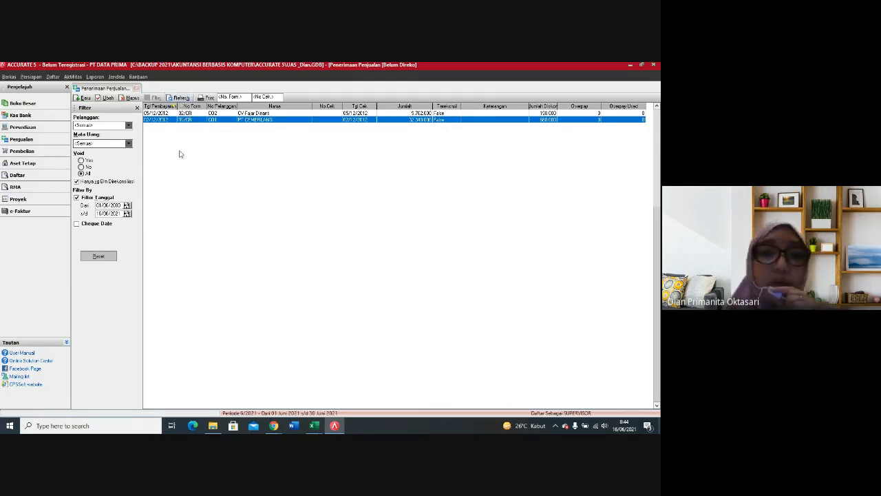
pyautogui.click(177, 98)
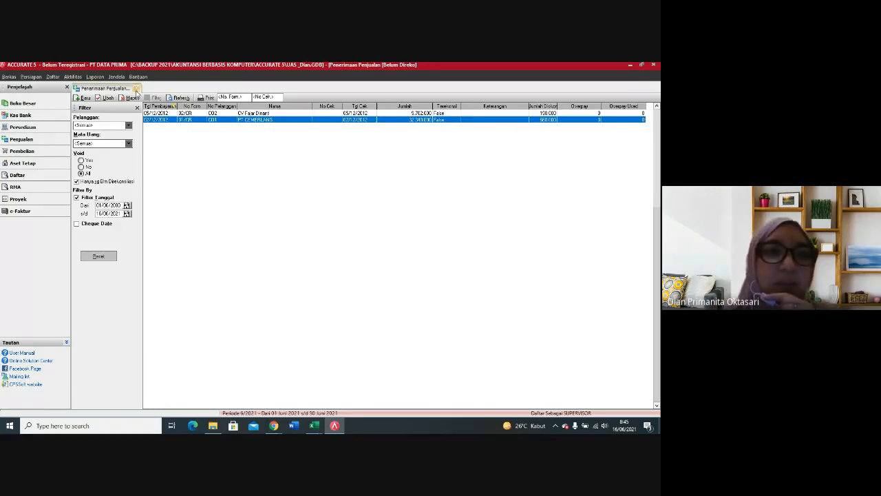
pyautogui.click(136, 88)
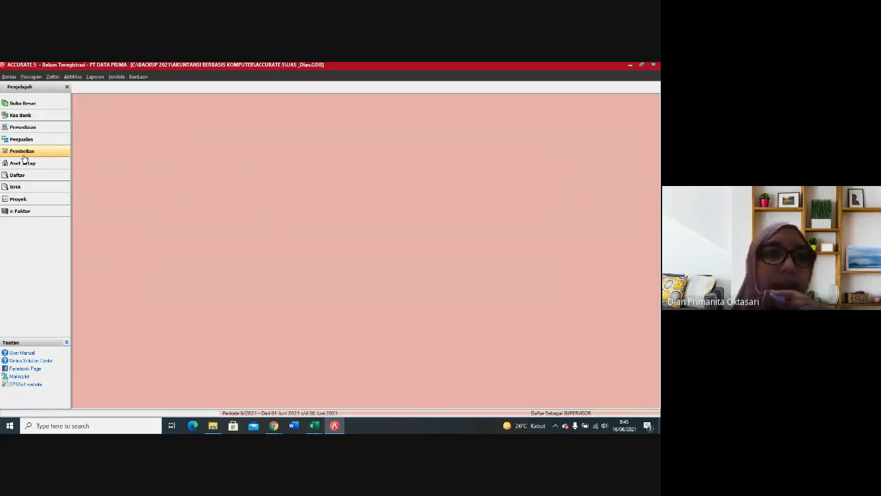
# Step: Start a new purchase payment (Pembayaran Pembelian) for the vendor PT Langit Biru
pyautogui.click(24, 155)
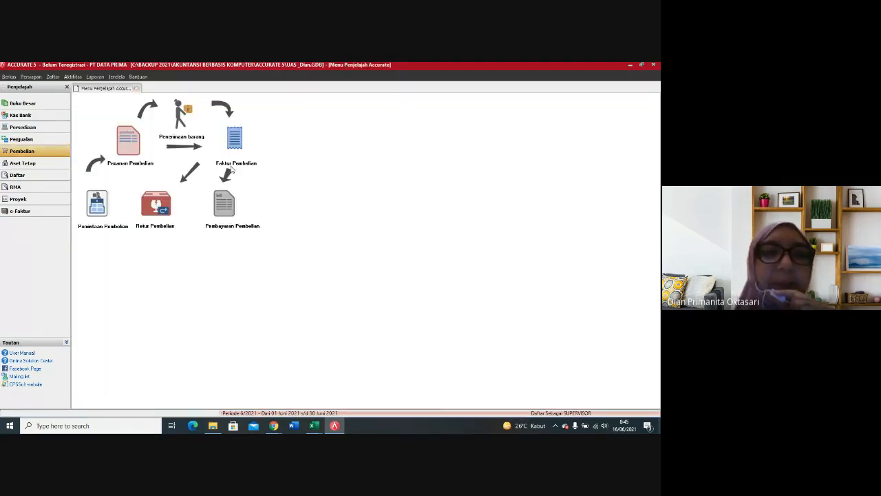
pyautogui.click(222, 209)
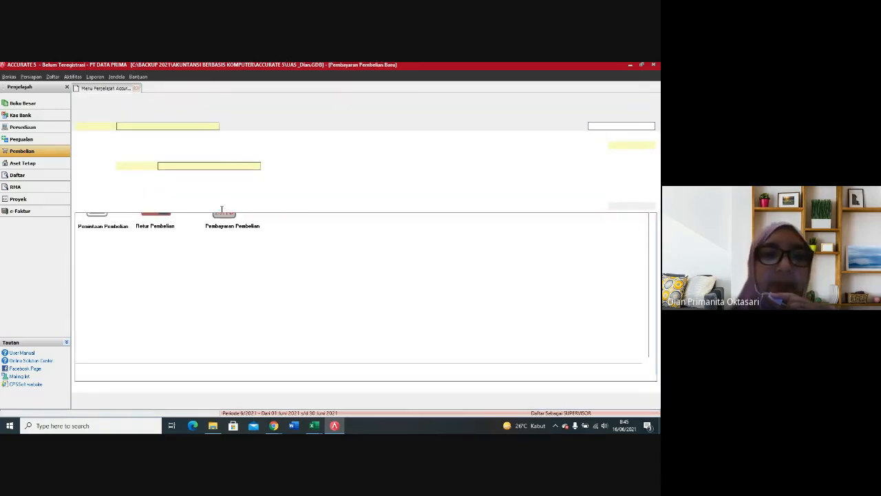
pyautogui.click(216, 127)
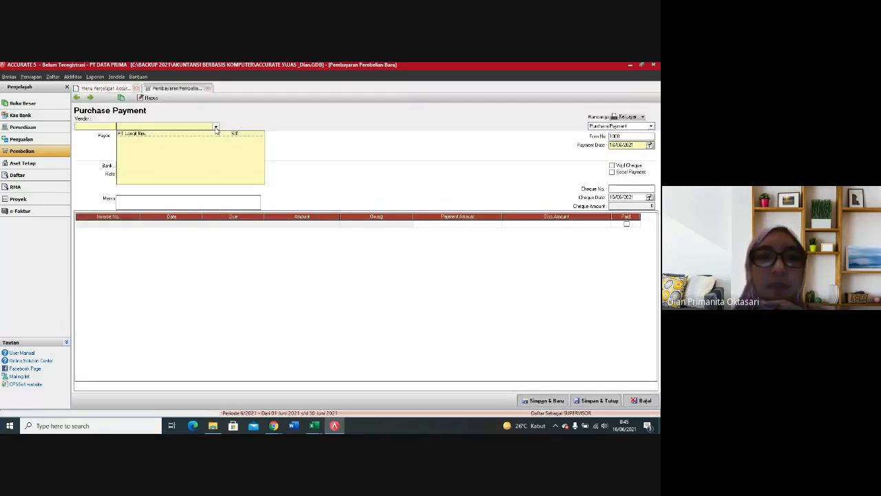
pyautogui.click(188, 133)
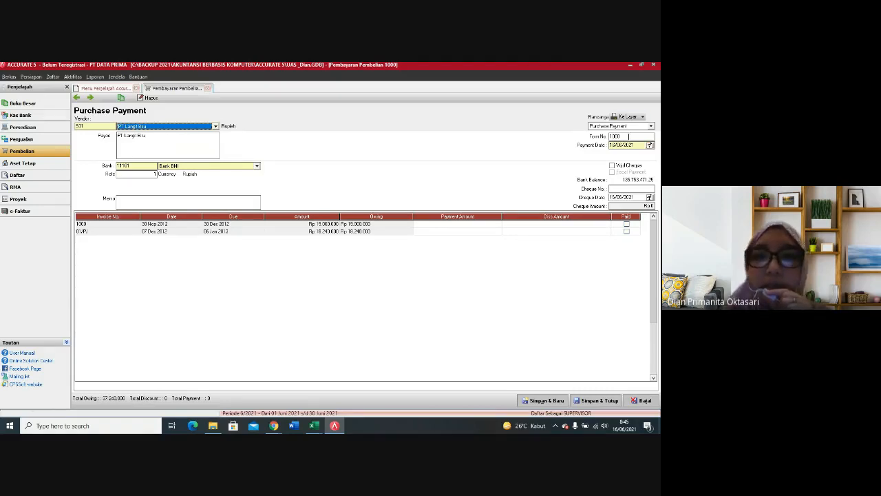
# Step: Set the payment's form number to 01/CP and both its payment date and cheque date to 10/12/2012
pyautogui.click(636, 138)
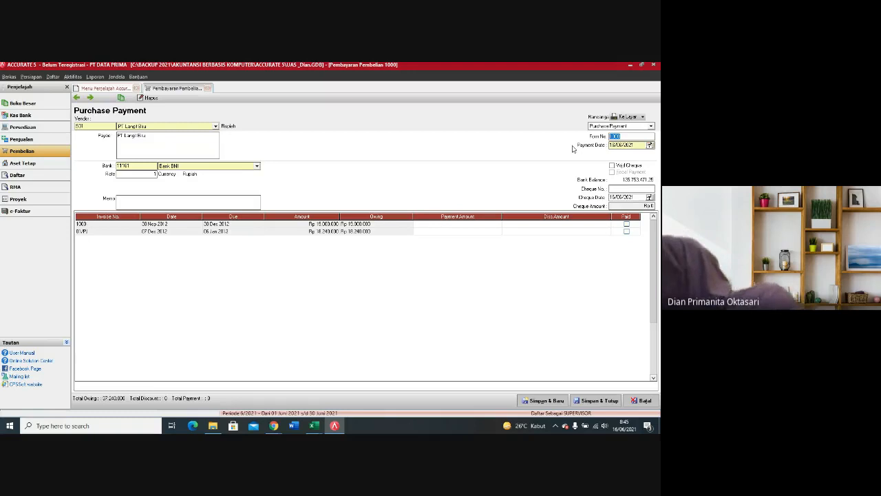
pyautogui.write('01/P')
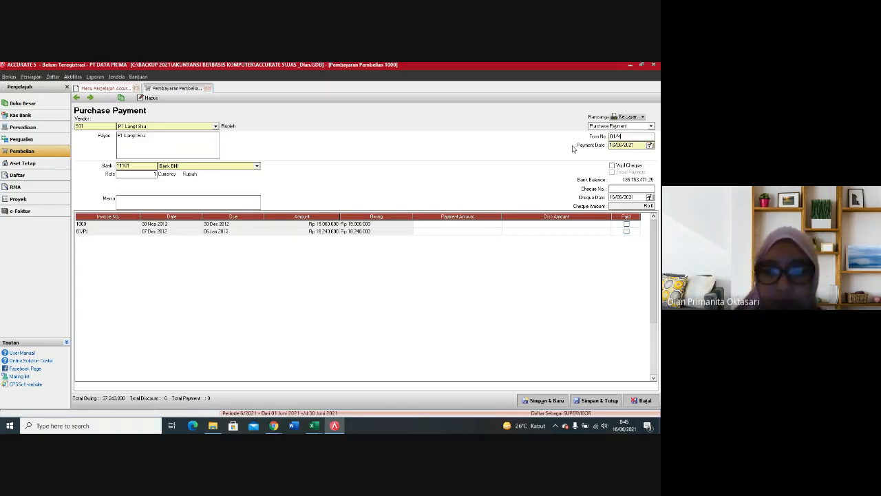
pyautogui.press('BackSpace')
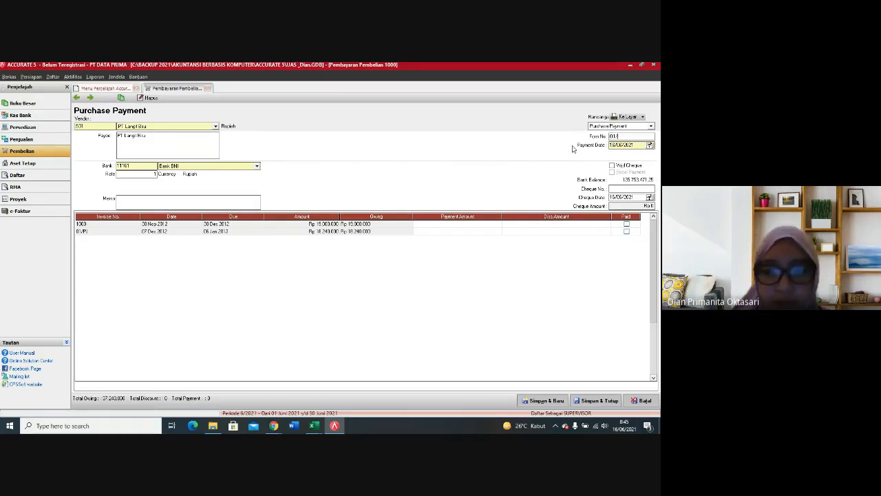
pyautogui.press('Tab')
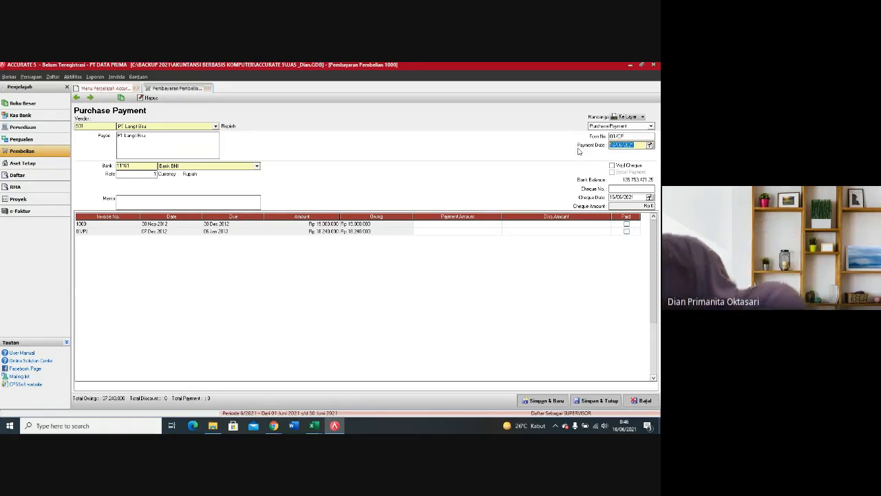
pyautogui.write('10/12/12')
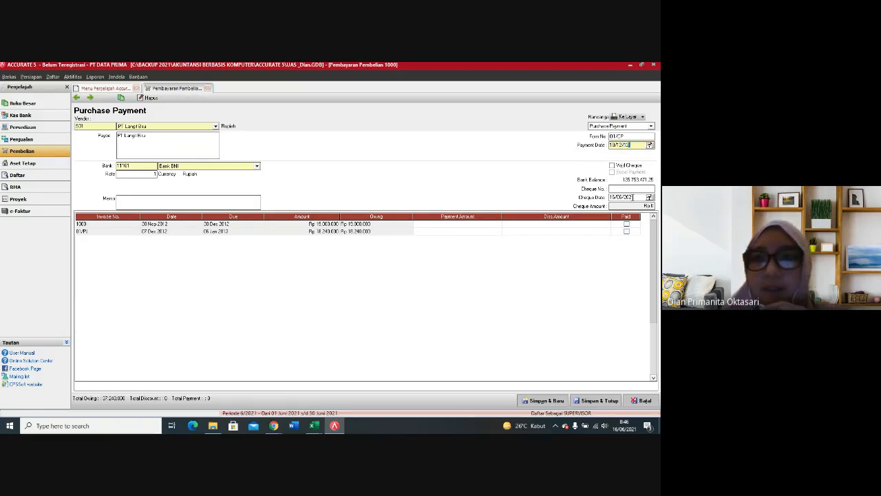
pyautogui.click(635, 197)
pyautogui.write('101')
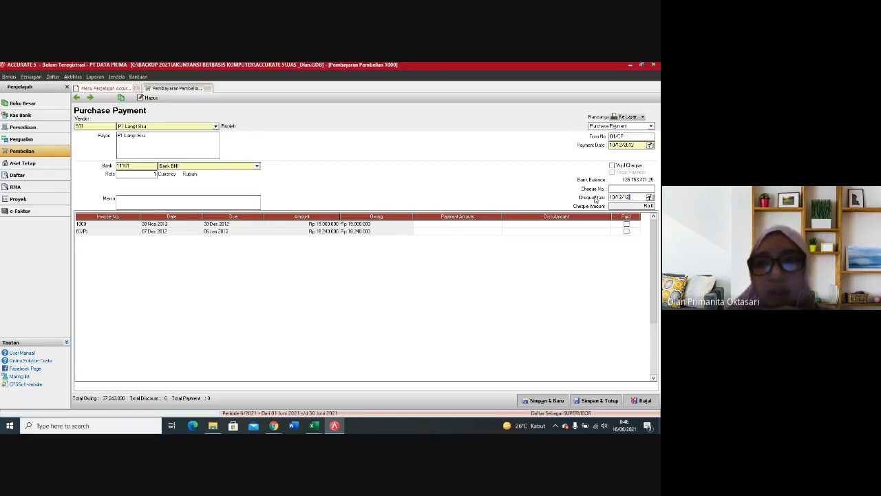
pyautogui.click(501, 274)
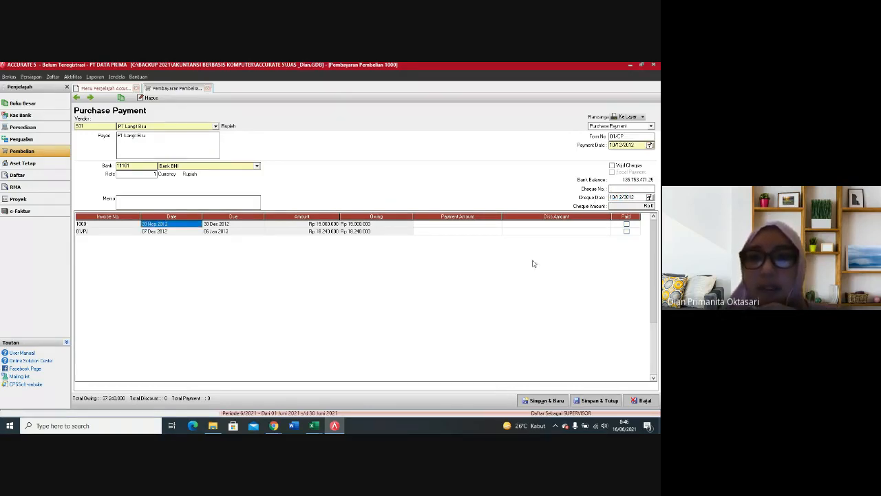
# Step: Mark invoice 1000 as paid and enter its discount of 950,000 with Diskon Penjualan as the discount account
pyautogui.click(626, 226)
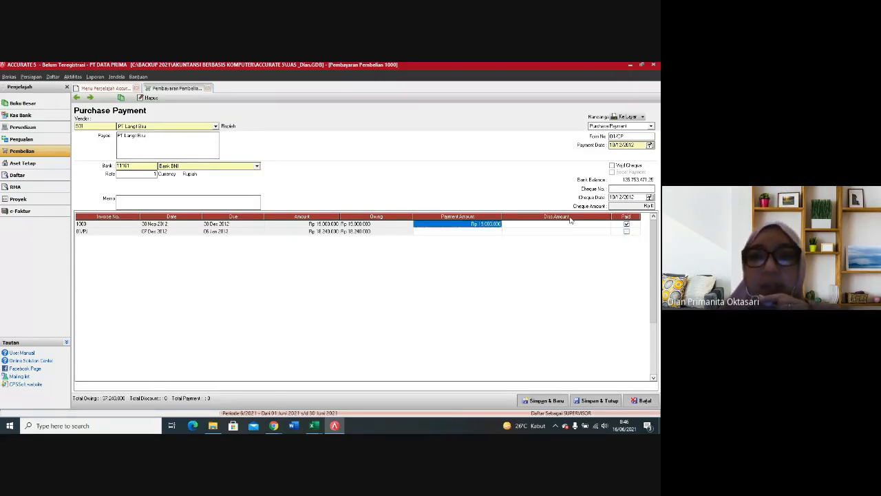
pyautogui.click(604, 226)
pyautogui.click(608, 224)
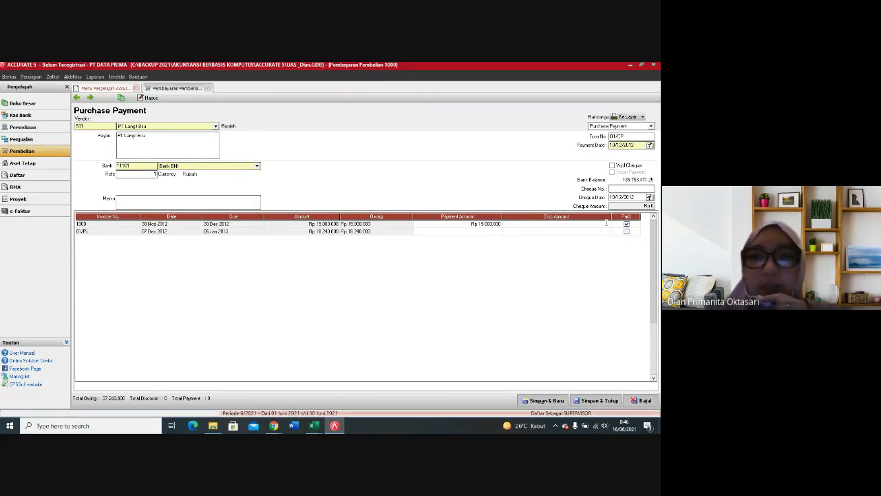
pyautogui.rightClick(599, 226)
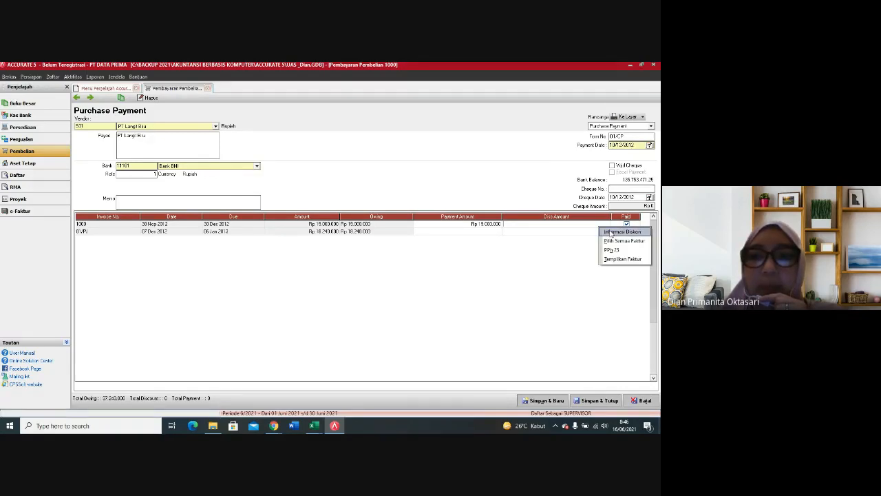
pyautogui.click(611, 233)
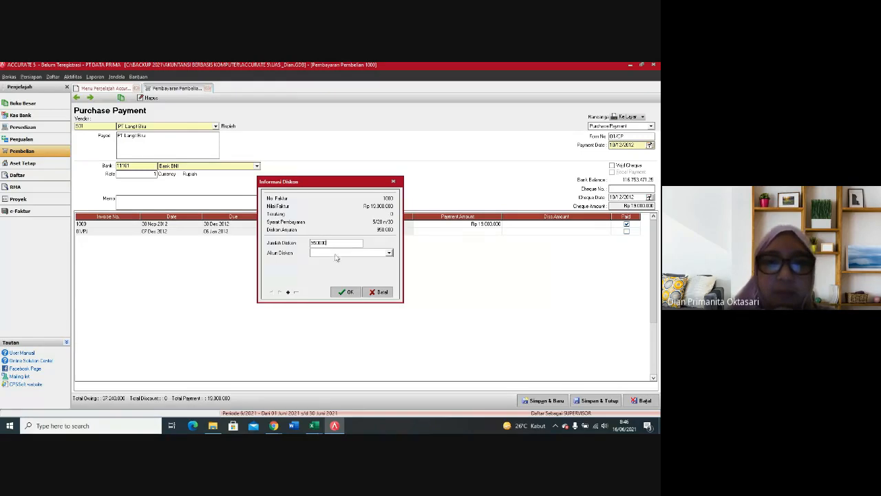
pyautogui.click(336, 254)
pyautogui.write('D')
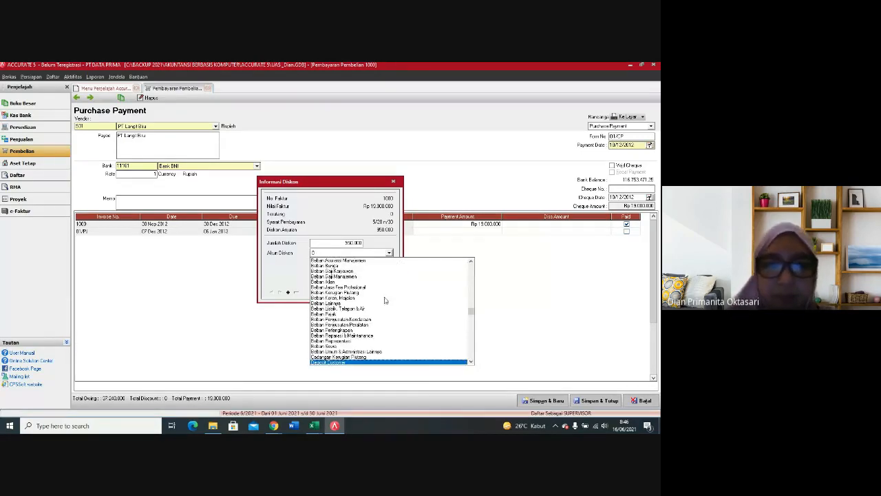
pyautogui.click(471, 363)
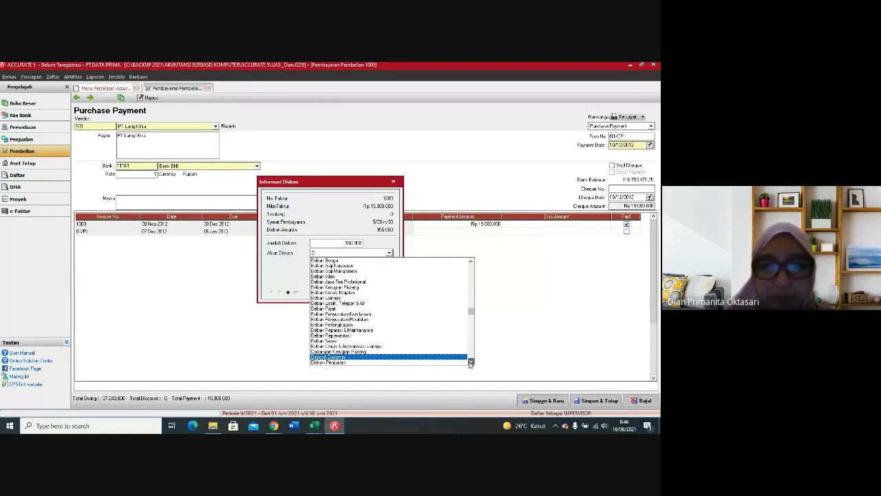
pyautogui.click(343, 363)
pyautogui.click(347, 294)
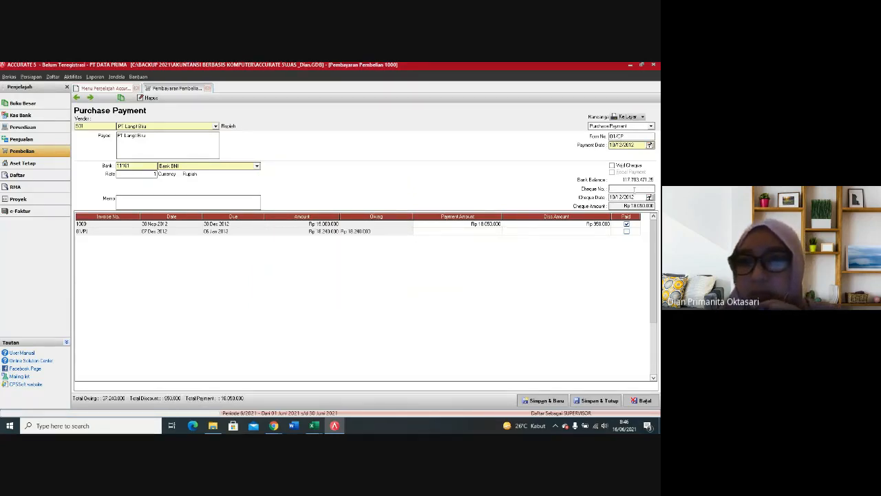
# Step: Check the payment's cheque amount, save PT Langit Biru's payment and continue with a new blank form
pyautogui.click(489, 270)
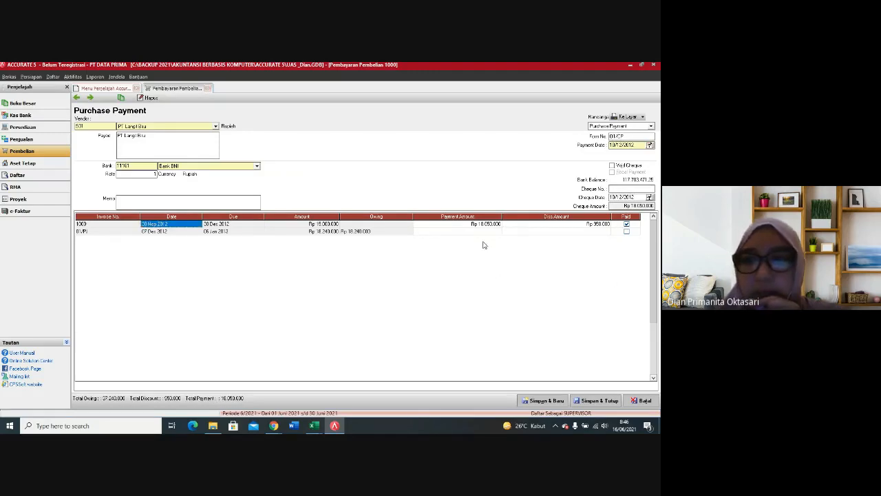
pyautogui.click(618, 189)
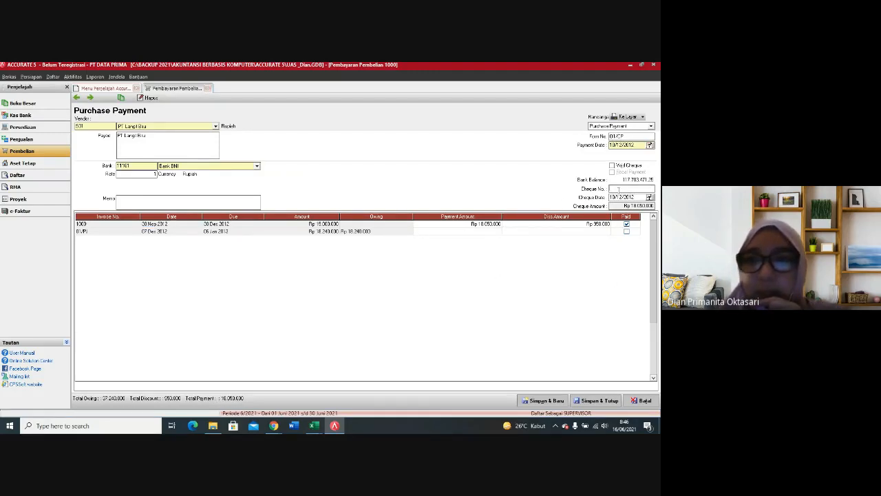
pyautogui.click(615, 206)
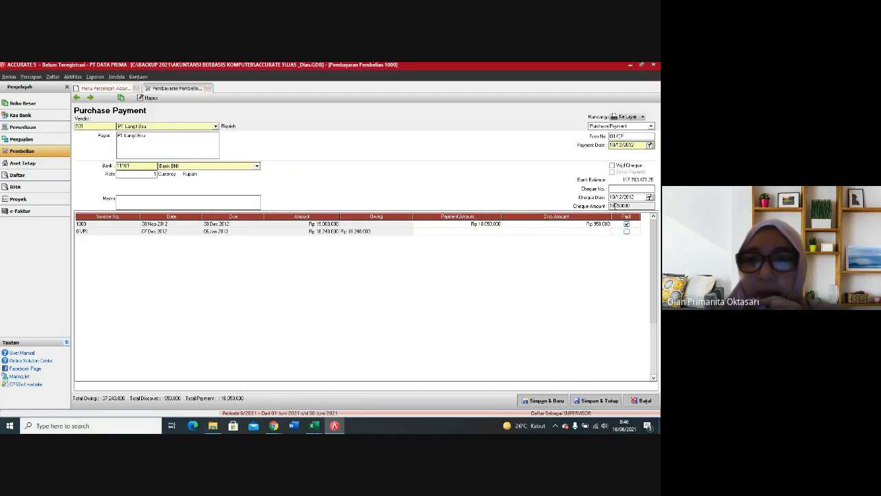
pyautogui.press('Tab')
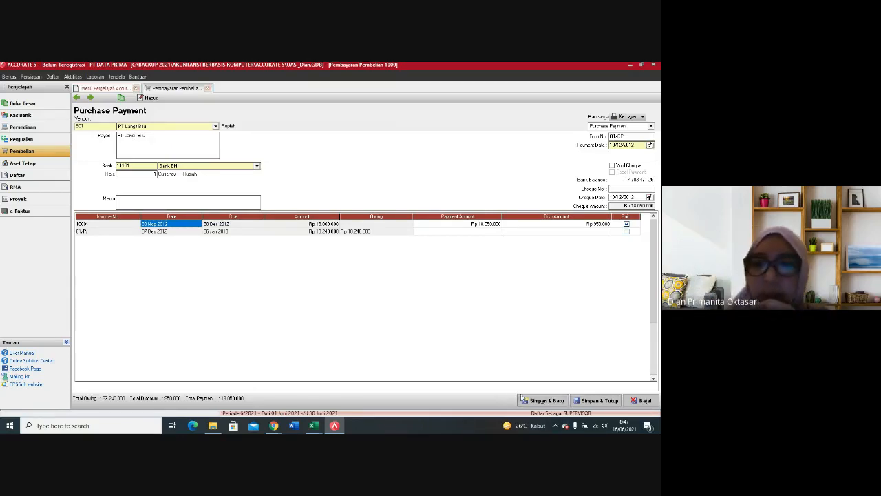
pyautogui.click(559, 403)
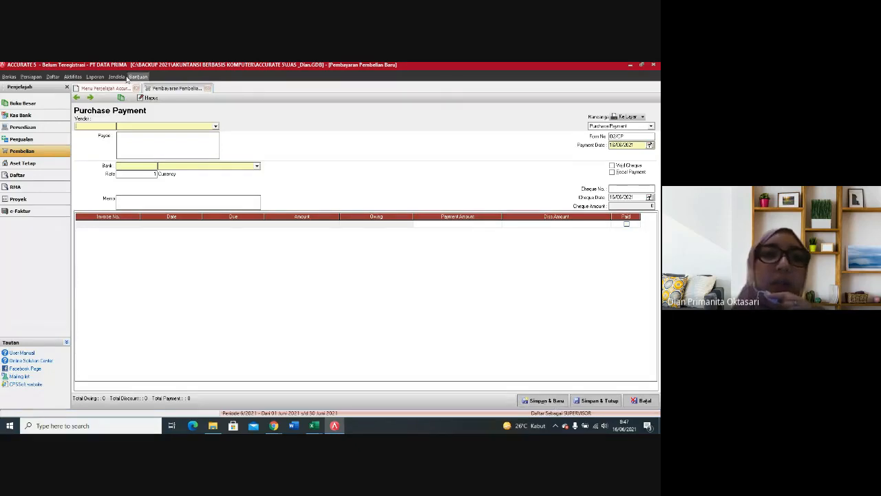
# Step: Examine the list of unpaid purchase invoices (Faktur Pembelian), then close all open windows
pyautogui.click(52, 76)
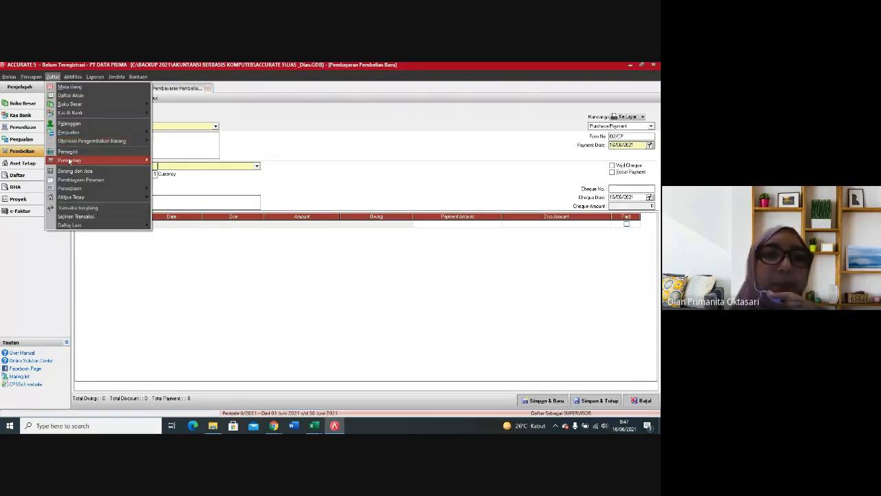
pyautogui.moveTo(69, 161)
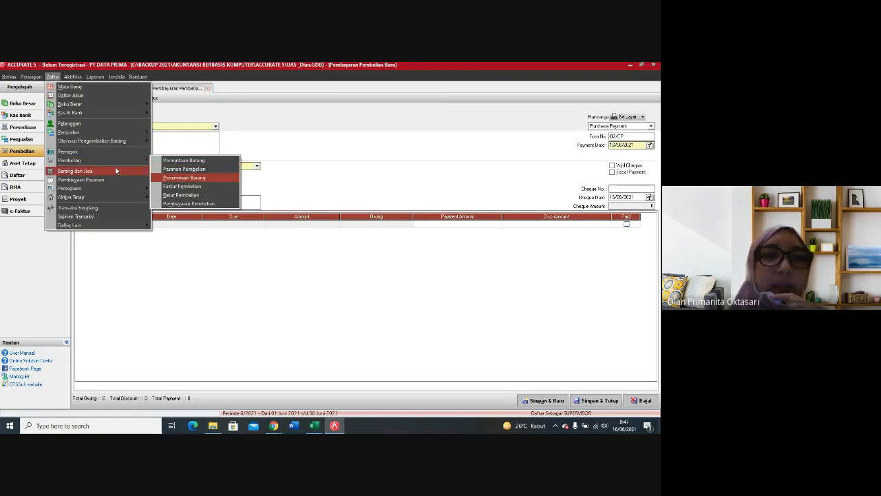
pyautogui.click(182, 186)
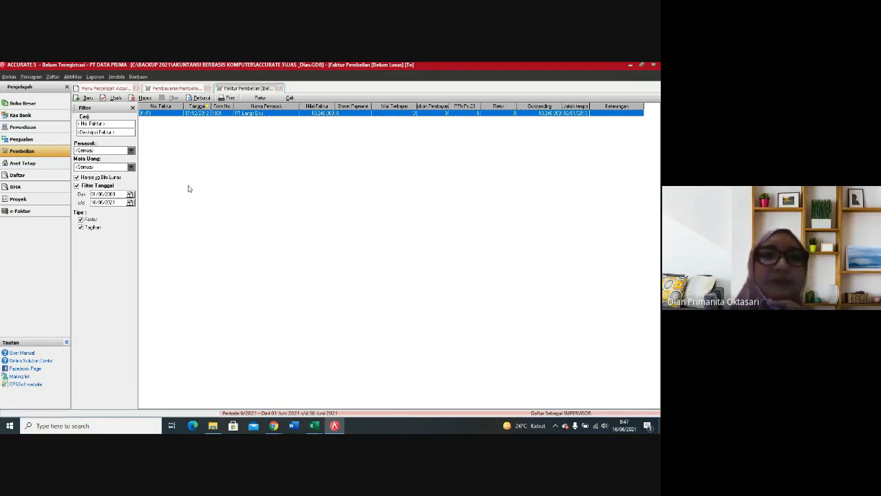
pyautogui.click(278, 88)
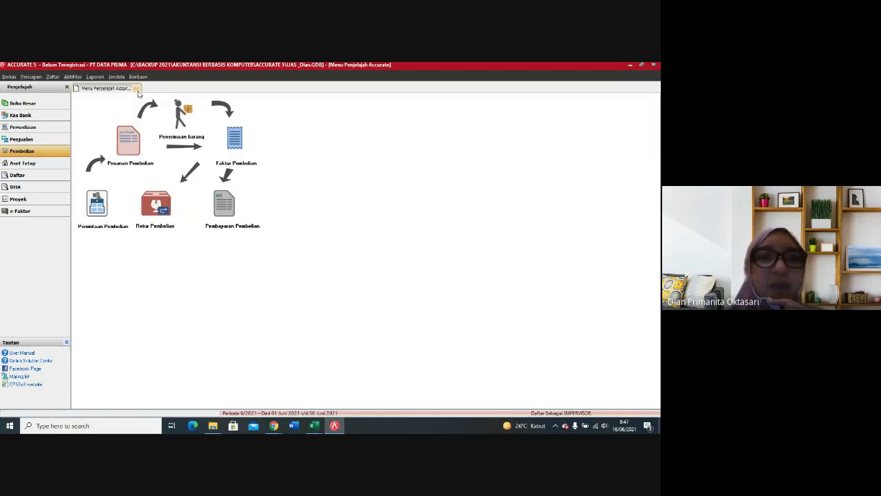
pyautogui.click(136, 89)
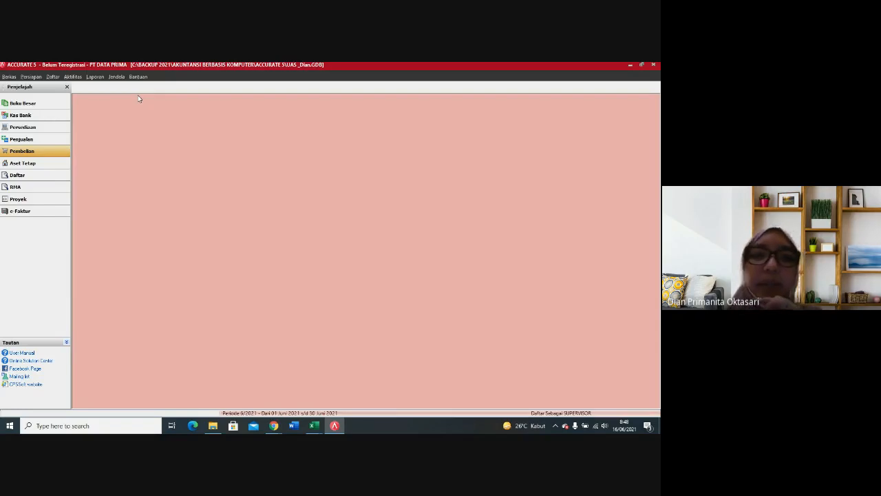
# Step: Start a new customer receipt (Penerimaan Penjualan) from the customer Grand Samudra
pyautogui.click(25, 139)
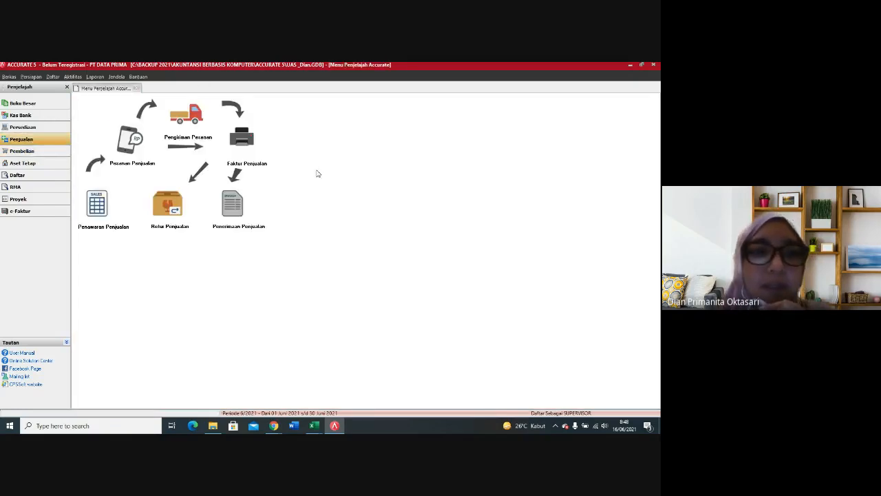
pyautogui.click(234, 212)
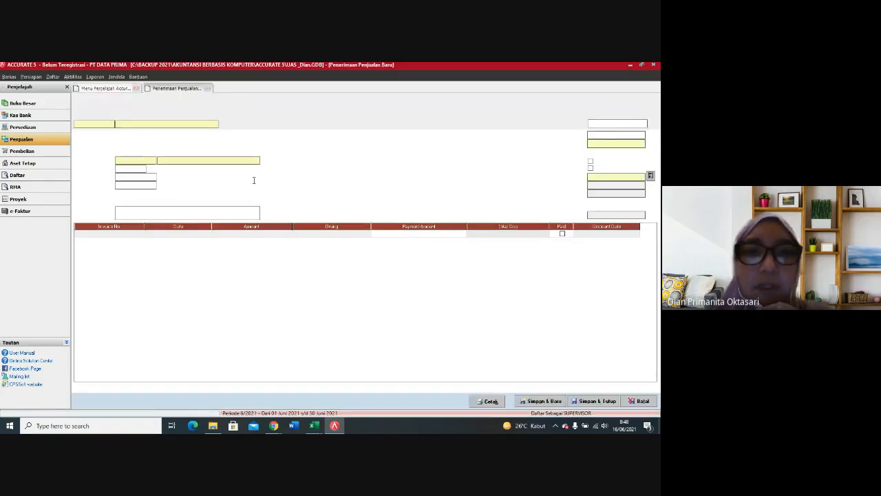
pyautogui.click(215, 125)
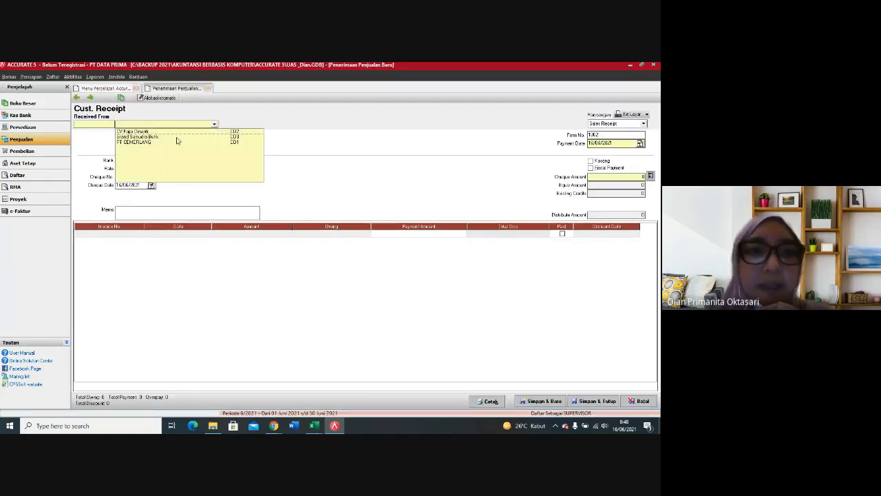
pyautogui.click(177, 137)
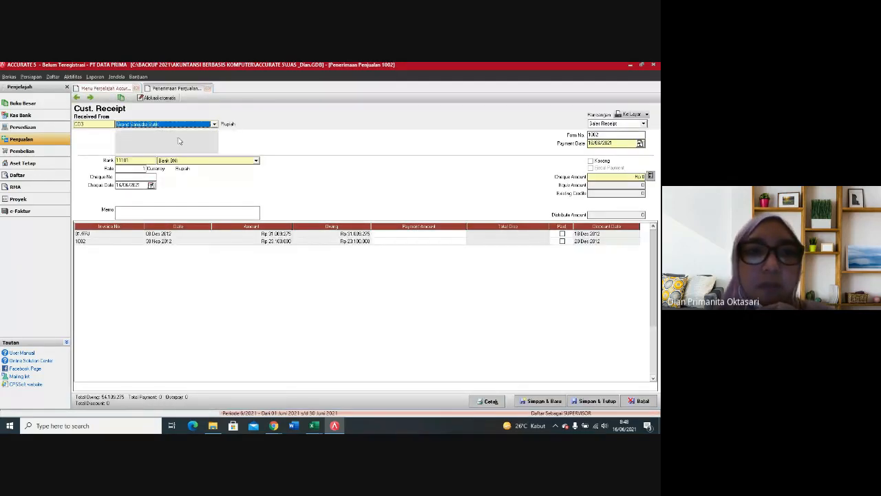
# Step: Set the receipt's form number to 03/CR and its payment date and cheque date to 10/12/2012
pyautogui.click(618, 143)
pyautogui.moveTo(600, 135); pyautogui.dragTo(557, 137)
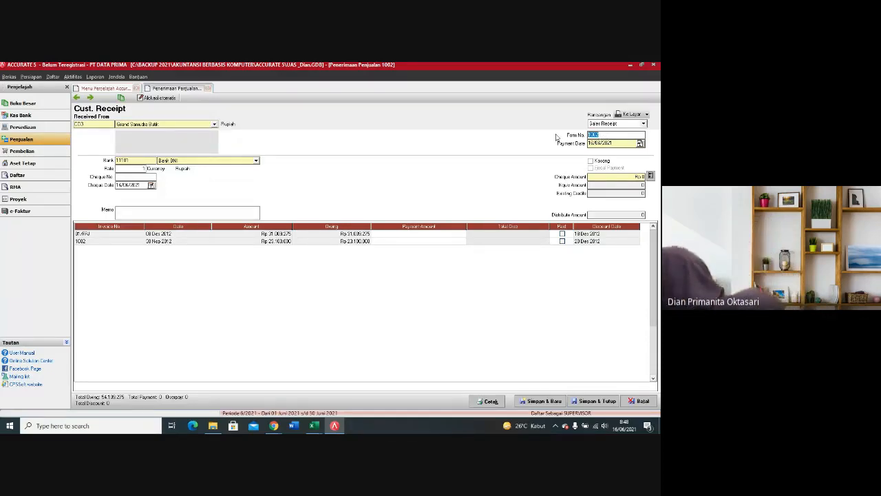
pyautogui.write('03')
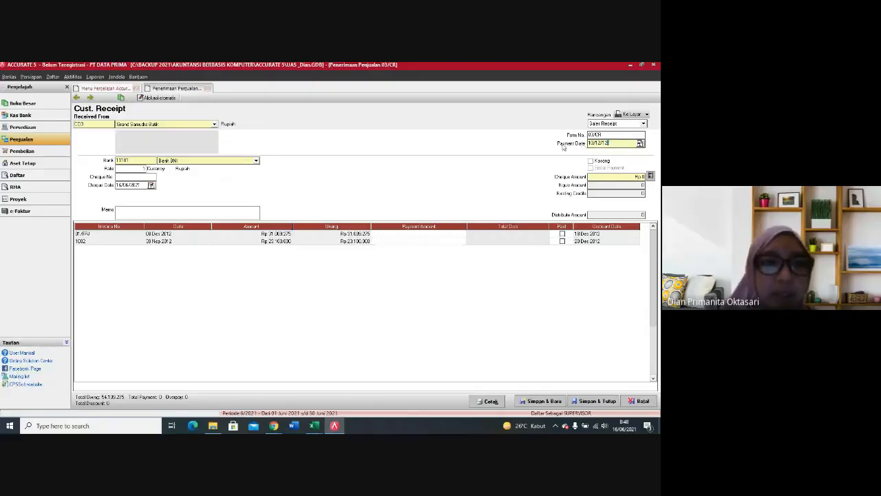
pyautogui.click(123, 185)
pyautogui.write('10/12/12')
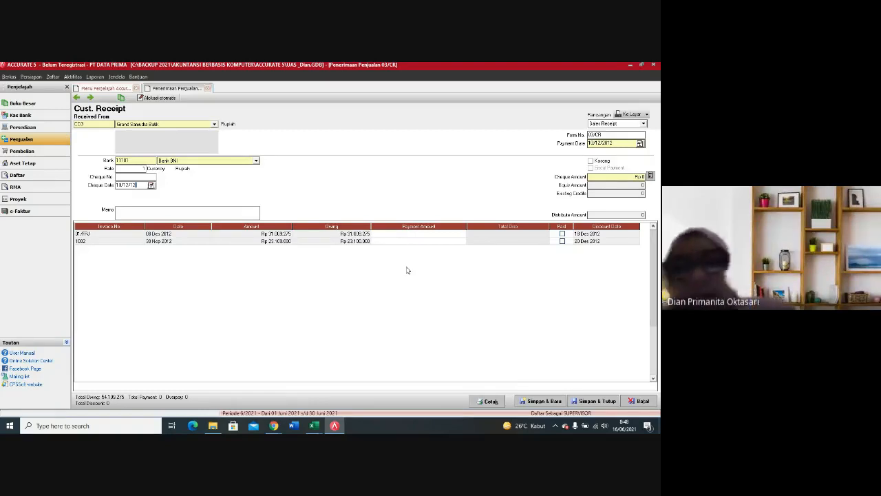
# Step: Mark invoice 1002 as paid and inspect its discount information without entering a discount
pyautogui.click(562, 241)
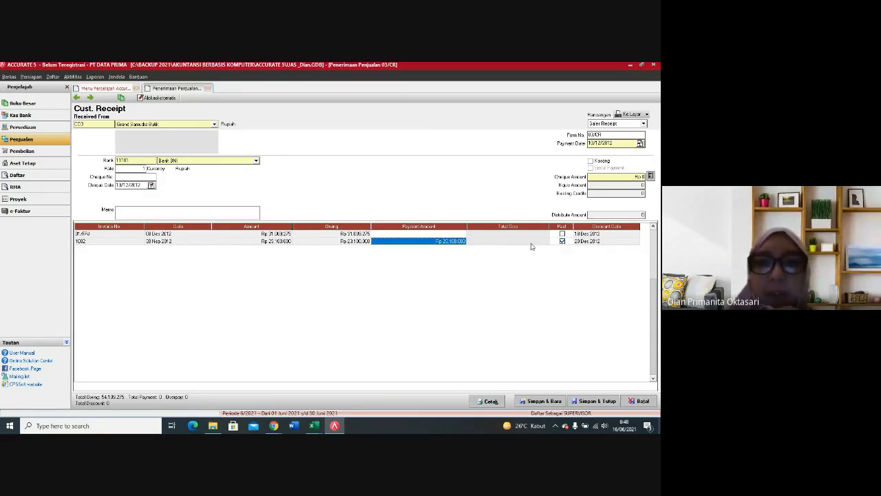
pyautogui.rightClick(534, 243)
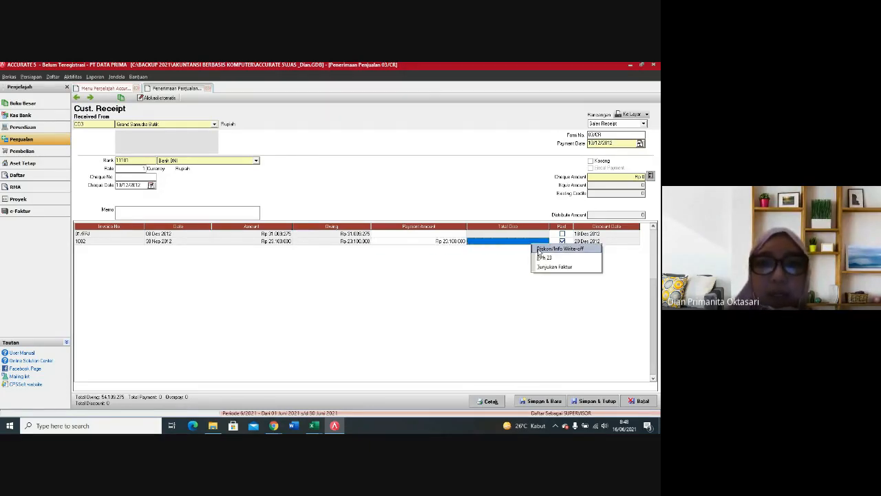
pyautogui.click(539, 250)
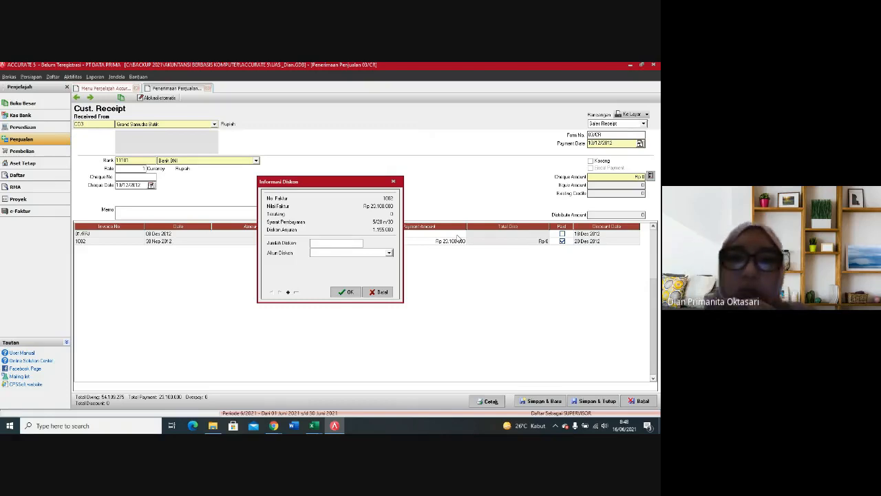
pyautogui.click(393, 182)
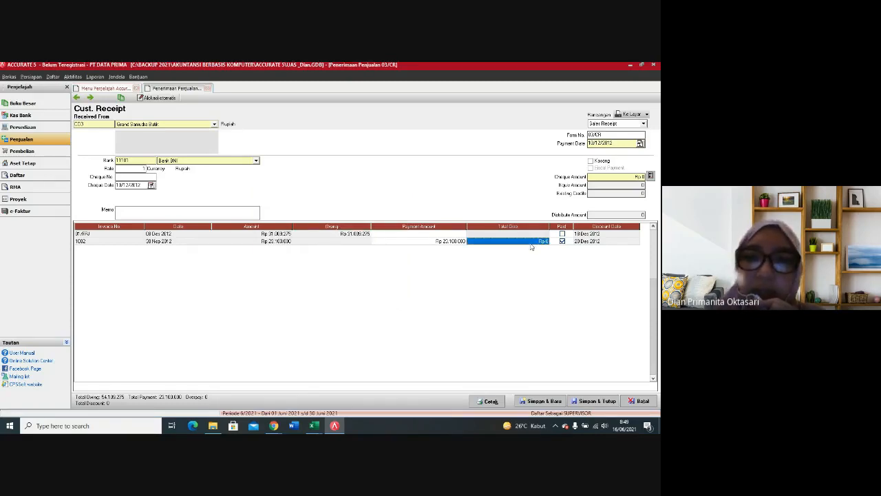
# Step: Open sales invoice 1002 from its line in the receipt and close the receipt without saving it
pyautogui.rightClick(531, 246)
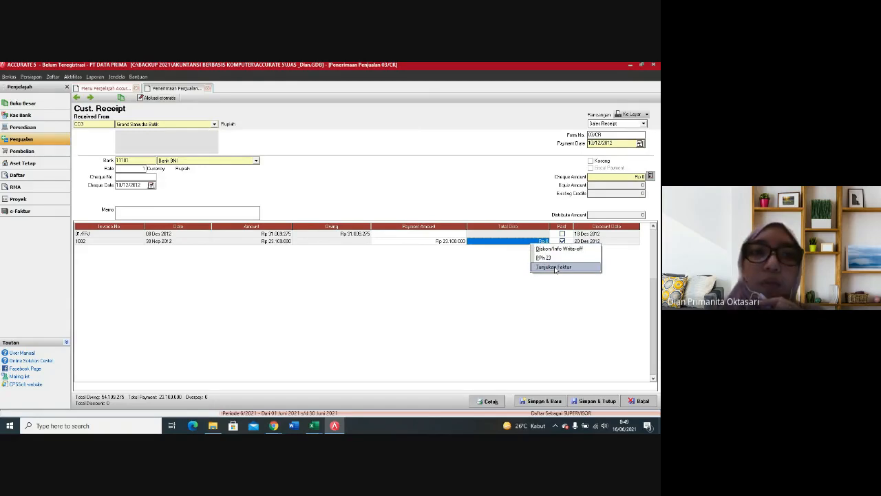
pyautogui.click(555, 267)
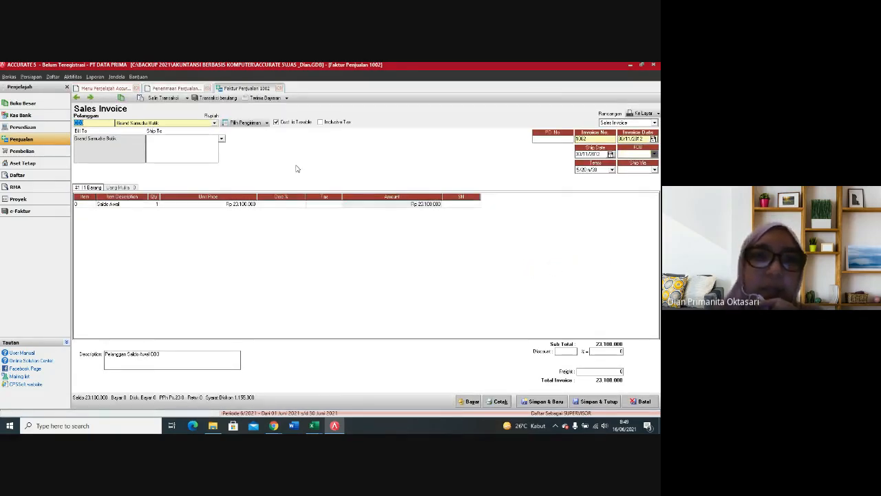
pyautogui.click(208, 89)
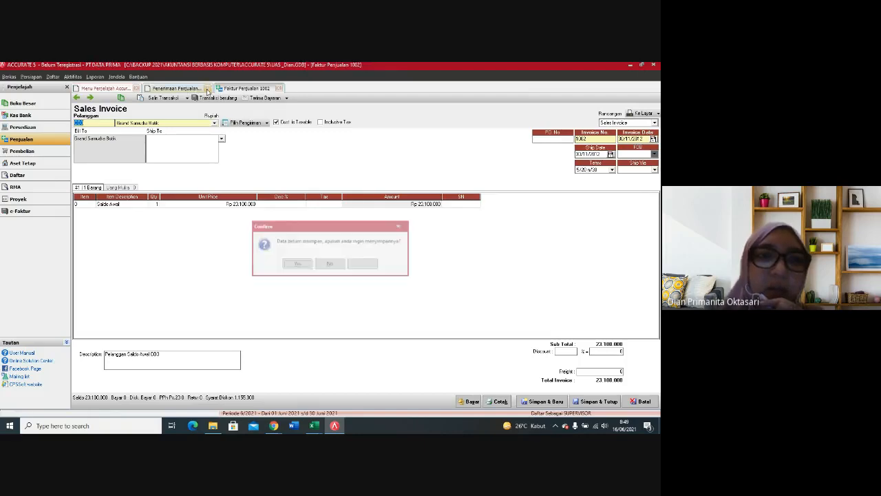
pyautogui.click(330, 265)
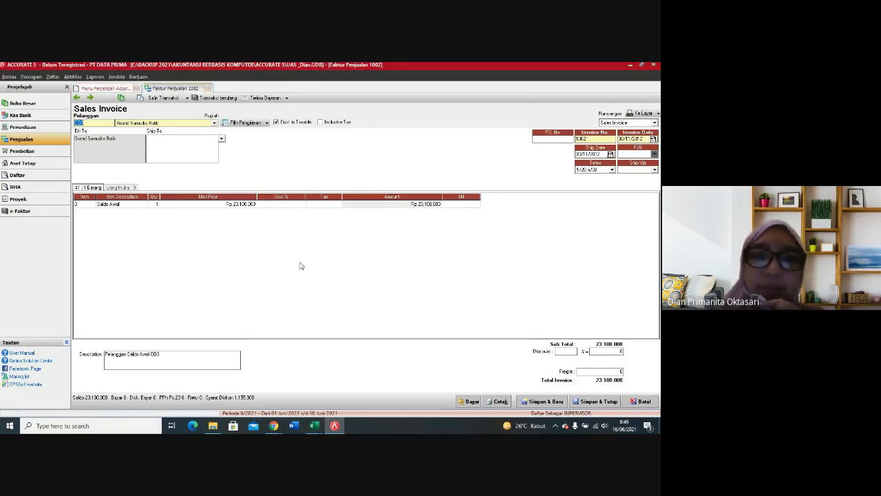
# Step: Set the payment terms of sales invoice 1002 to 2/10 n/30 and start a customer receipt from the invoice
pyautogui.click(612, 170)
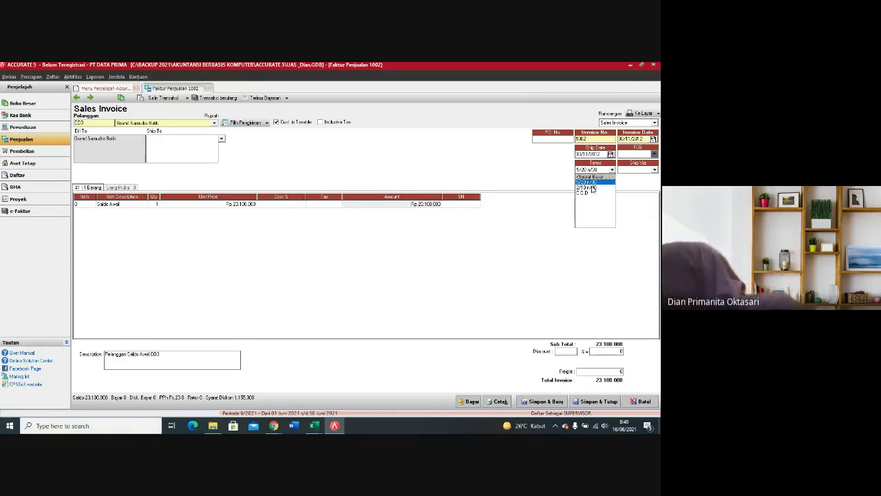
pyautogui.click(591, 187)
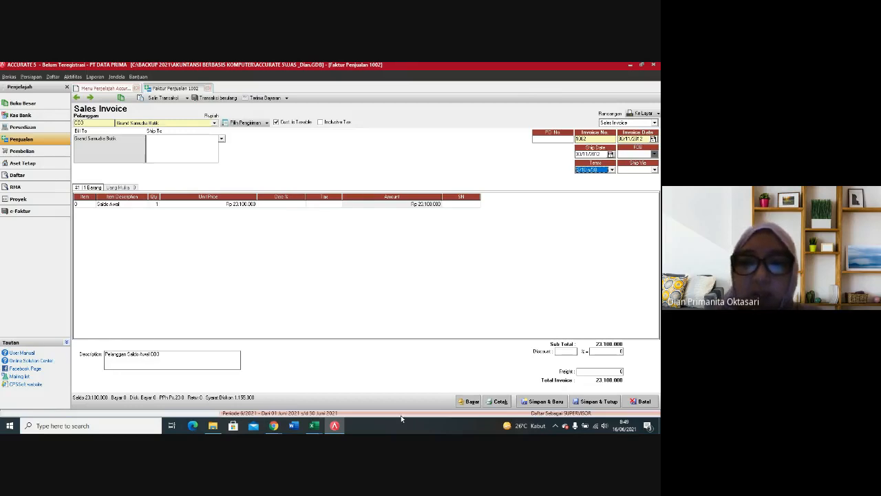
pyautogui.click(462, 403)
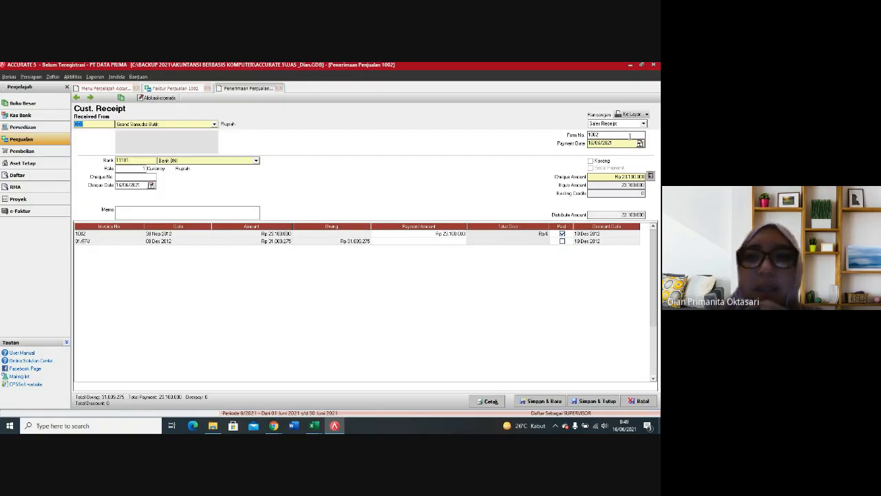
# Step: Set form number 03/CR on Grand Samudra's new receipt, with payment date and cheque date 10/12/2012
pyautogui.moveTo(610, 136); pyautogui.dragTo(579, 138)
pyautogui.write('03/CR')
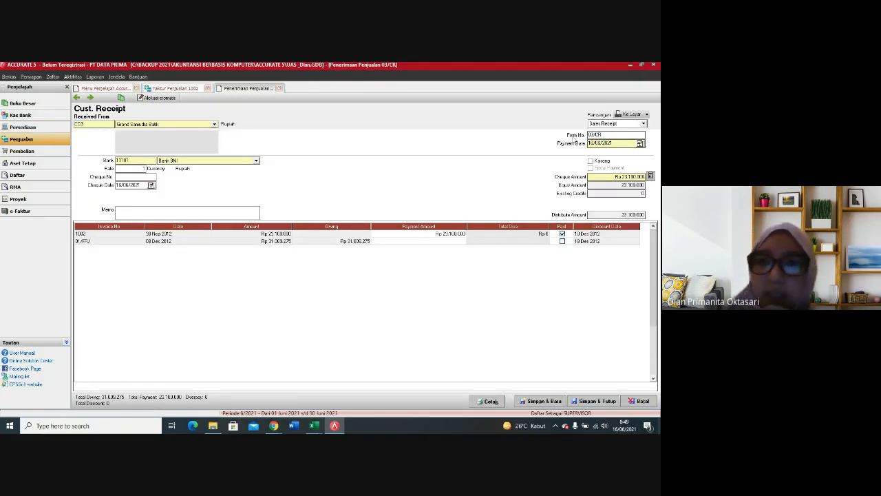
pyautogui.press('Tab')
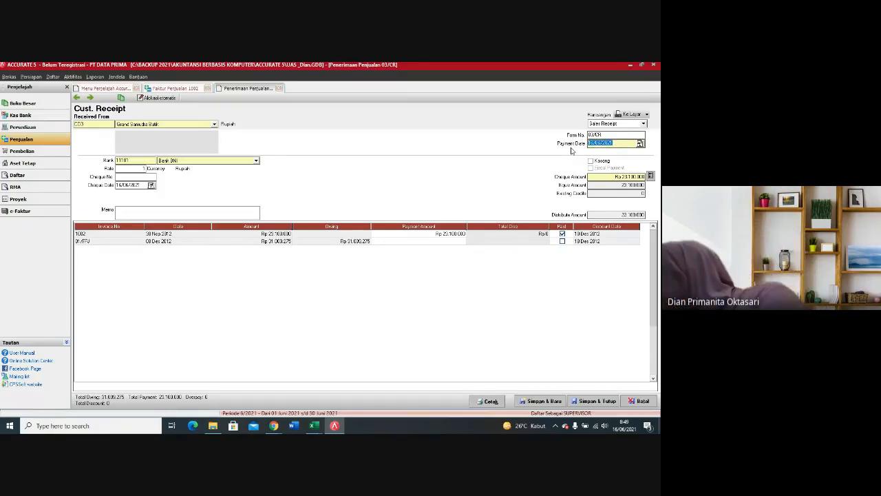
pyautogui.write('10/1')
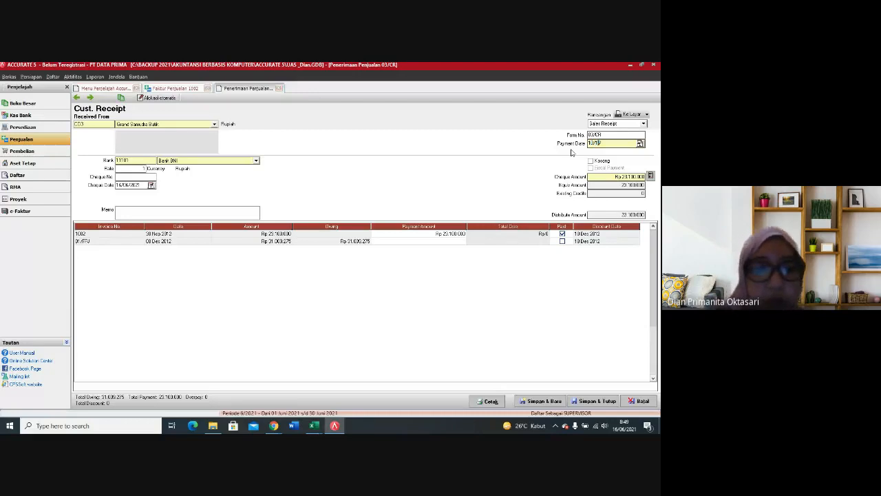
pyautogui.write('2/2012')
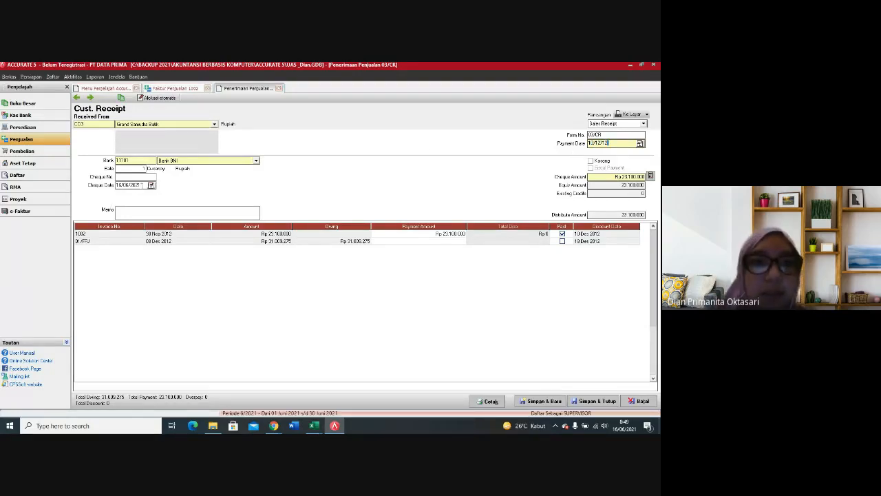
pyautogui.press('Tab')
pyautogui.write('10/1')
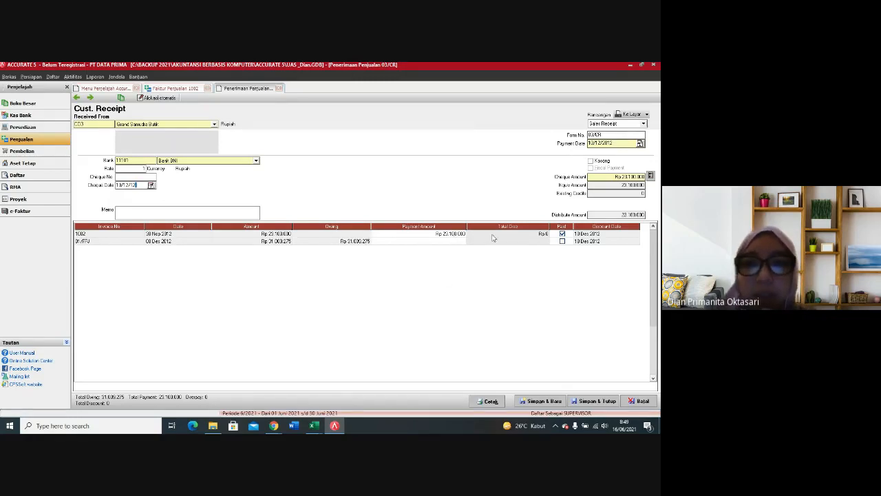
# Step: Enter a discount of 462000 for invoice 1002 and assign it to the Diskon Penjualan account
pyautogui.click(543, 236)
pyautogui.rightClick(542, 236)
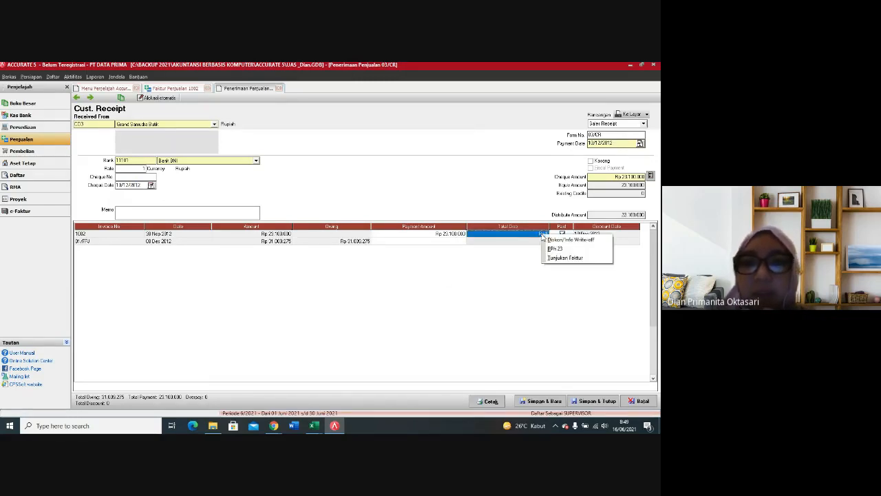
pyautogui.click(551, 241)
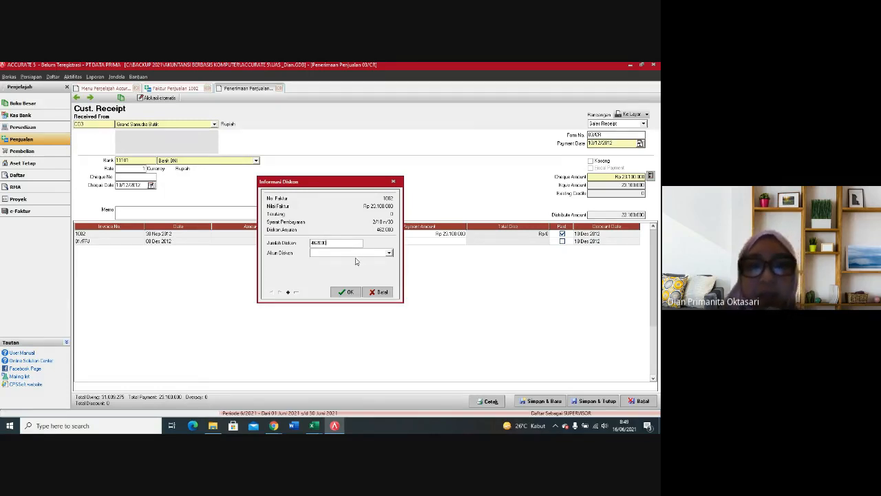
pyautogui.click(359, 254)
pyautogui.write('D')
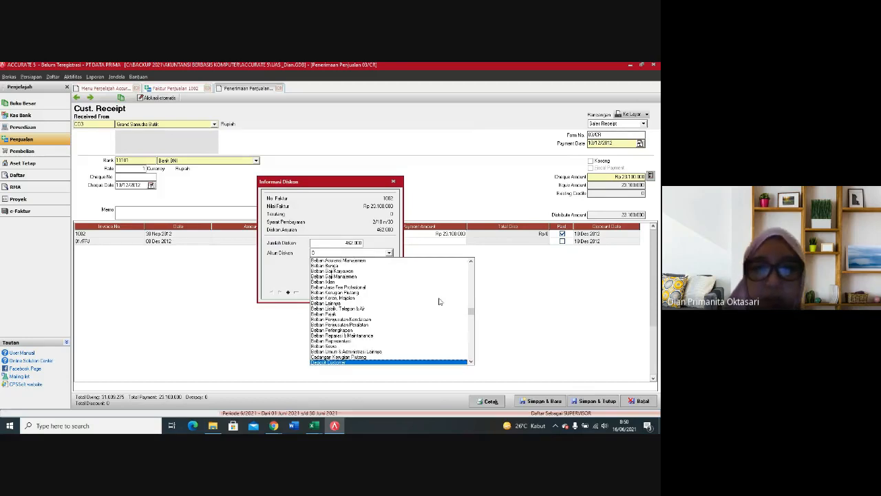
pyautogui.click(471, 362)
pyautogui.click(434, 363)
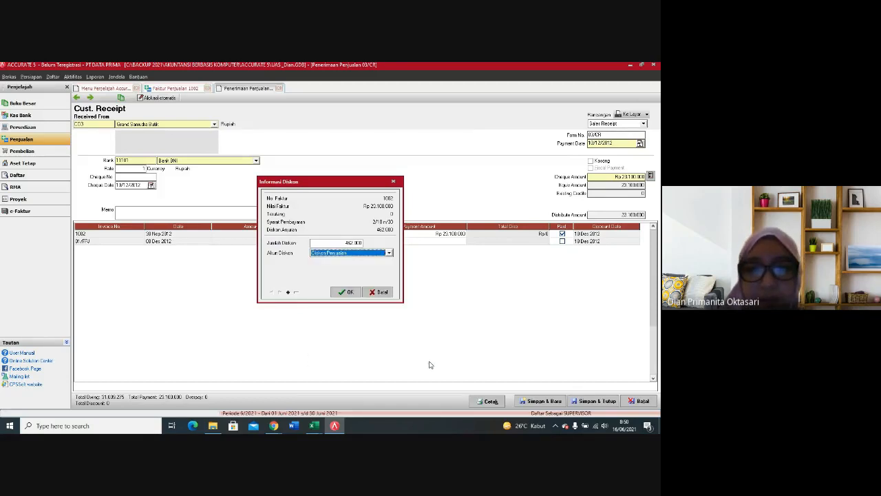
pyautogui.click(347, 292)
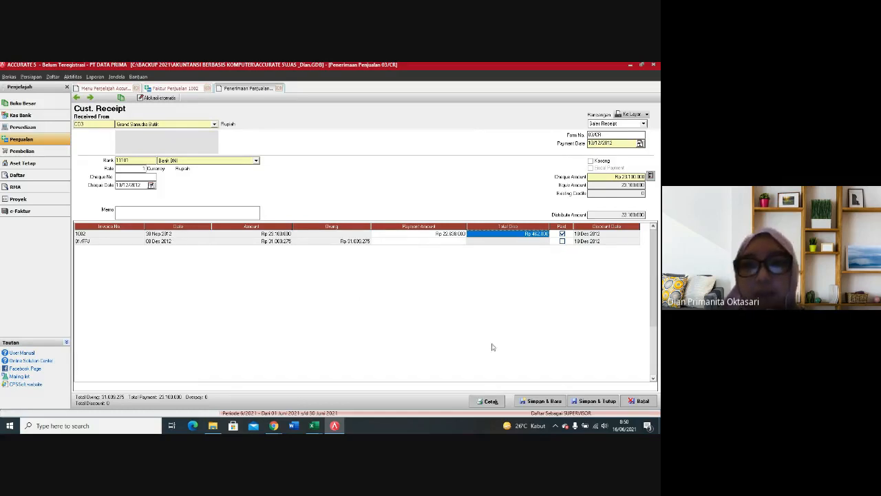
# Step: Recalculate the receipt's cheque amount and save the receipt, continuing with a new blank one
pyautogui.click(651, 176)
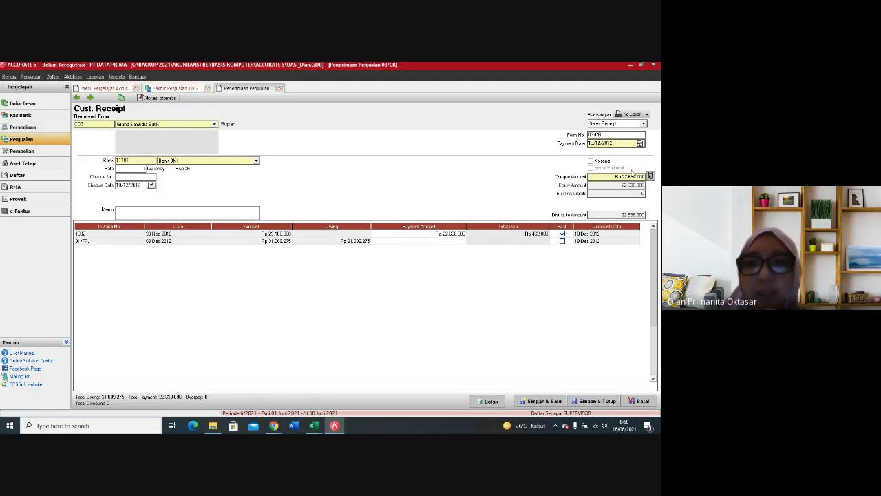
pyautogui.click(552, 401)
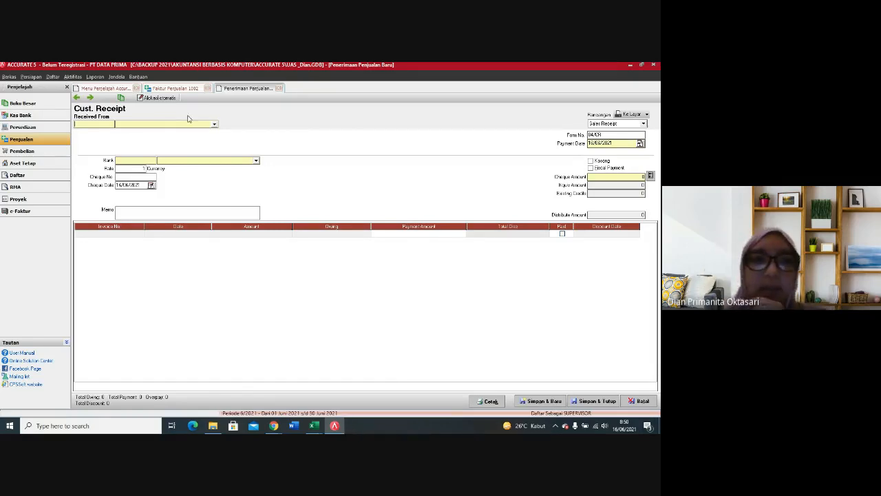
pyautogui.click(214, 125)
pyautogui.click(146, 132)
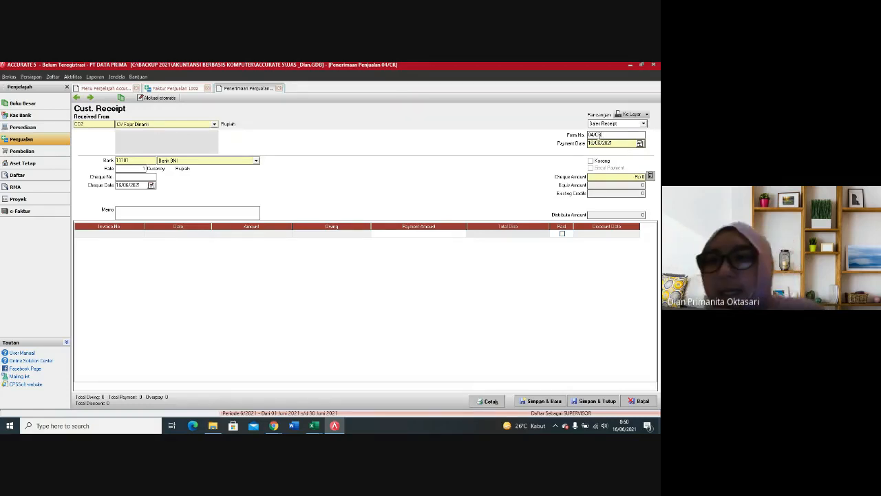
pyautogui.moveTo(623, 144); pyautogui.dragTo(589, 144)
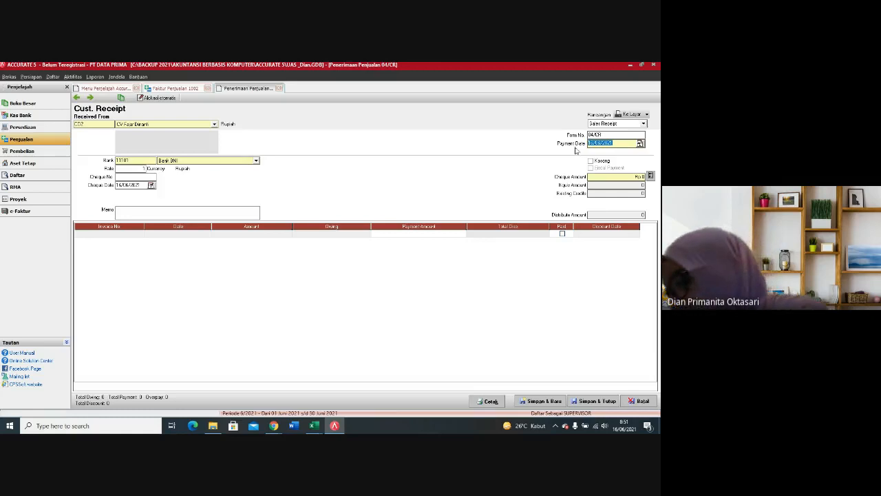
pyautogui.write('11/')
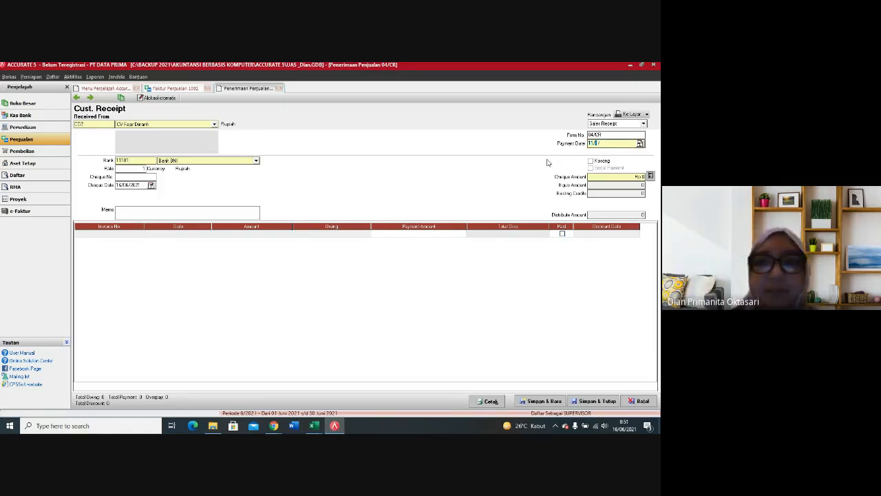
pyautogui.write('12/12')
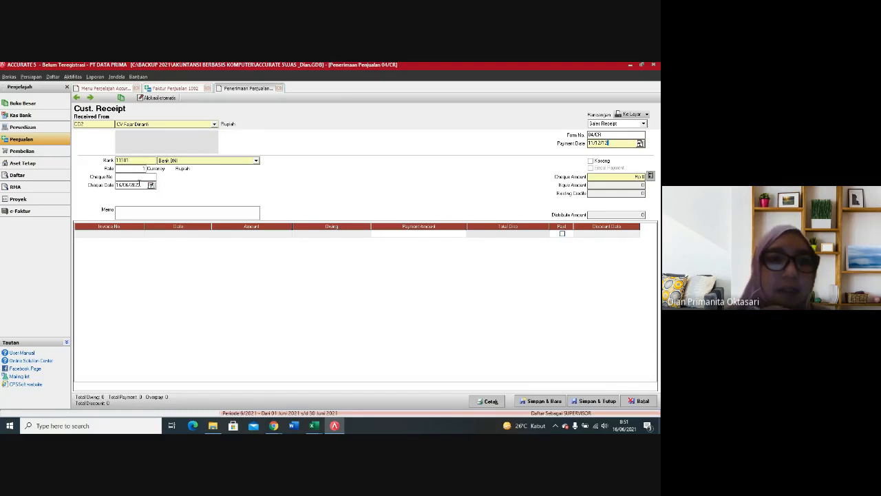
pyautogui.write('111')
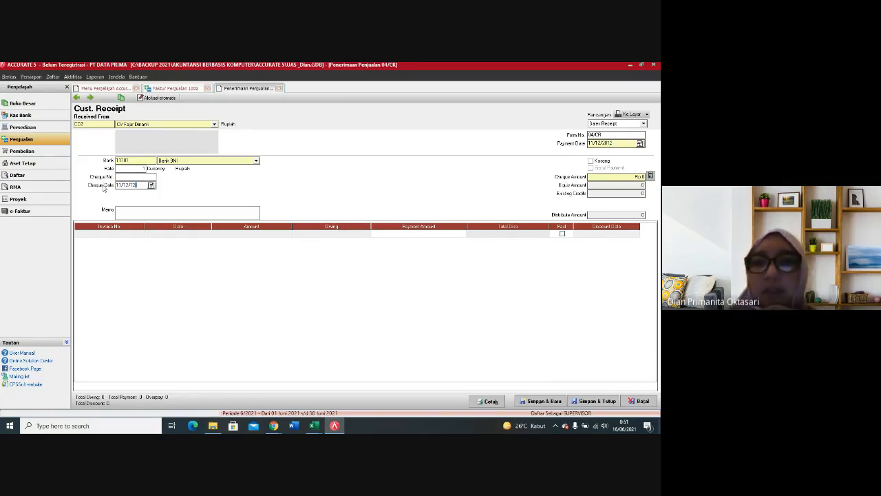
pyautogui.click(182, 274)
pyautogui.doubleClick(135, 235)
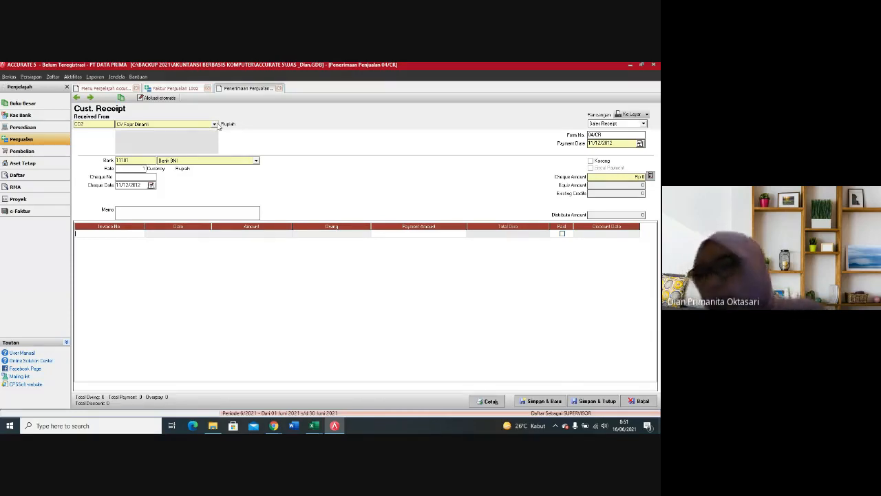
pyautogui.click(279, 90)
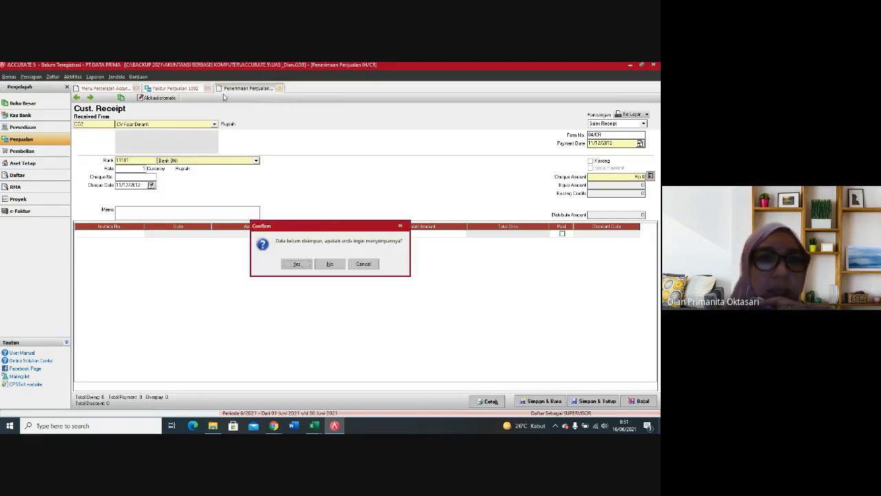
pyautogui.click(329, 264)
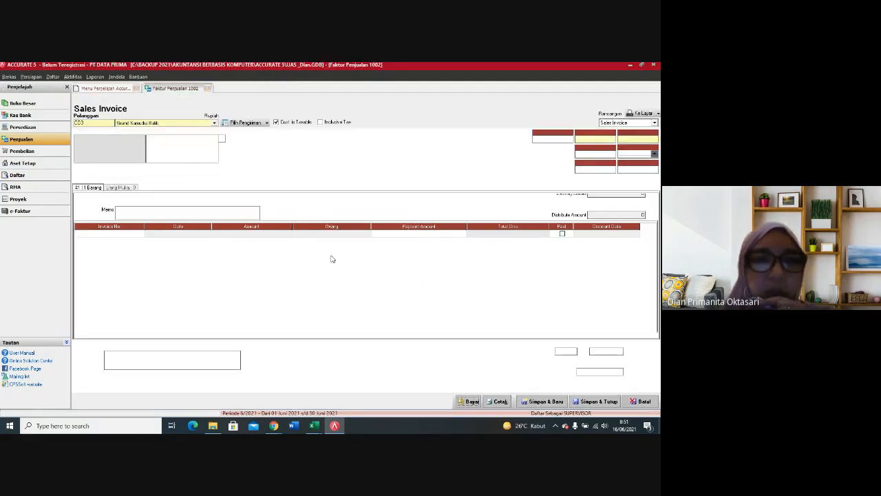
# Step: Close sales invoice 1002 and create a cash/bank Other Deposit that deposits to Bank BNI
pyautogui.click(209, 90)
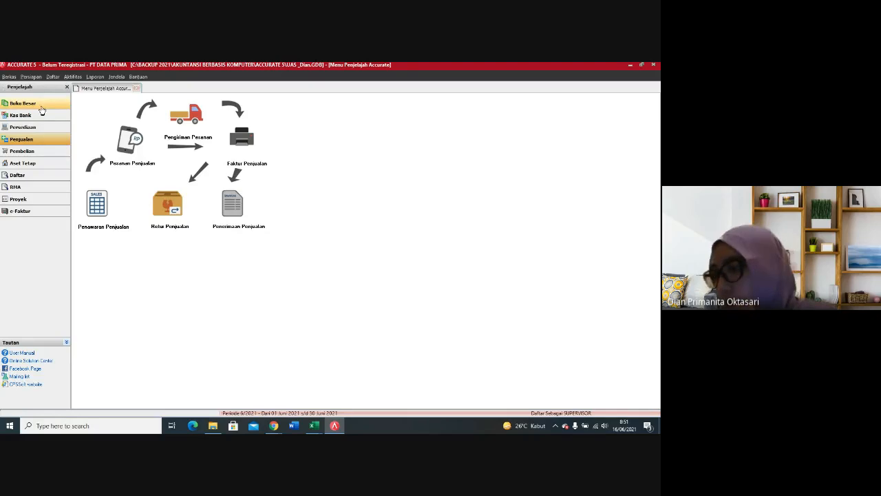
pyautogui.click(24, 117)
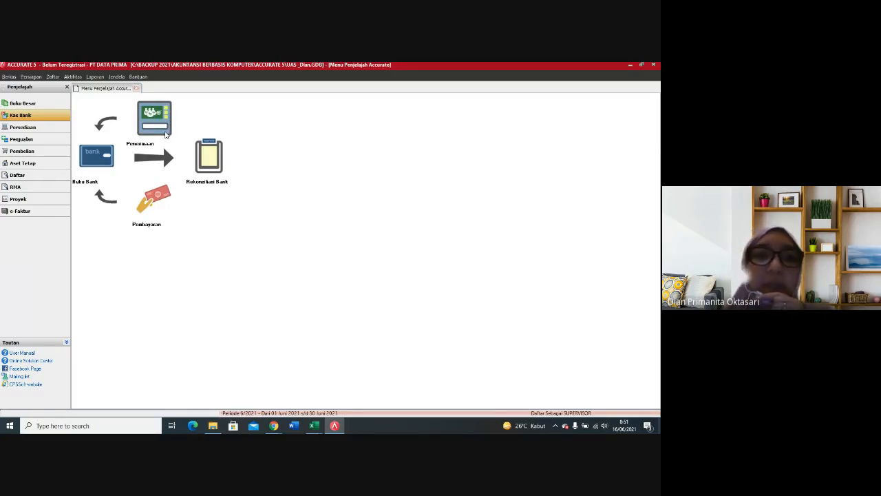
pyautogui.click(162, 128)
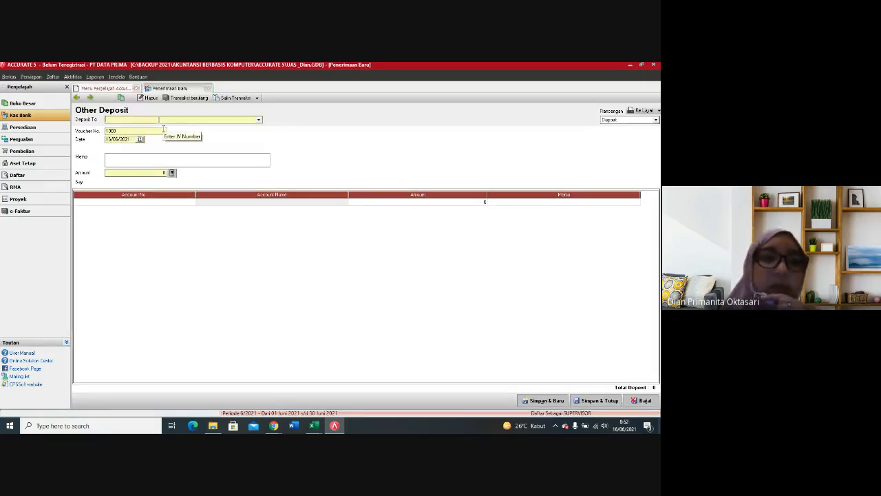
pyautogui.click(263, 123)
pyautogui.click(180, 136)
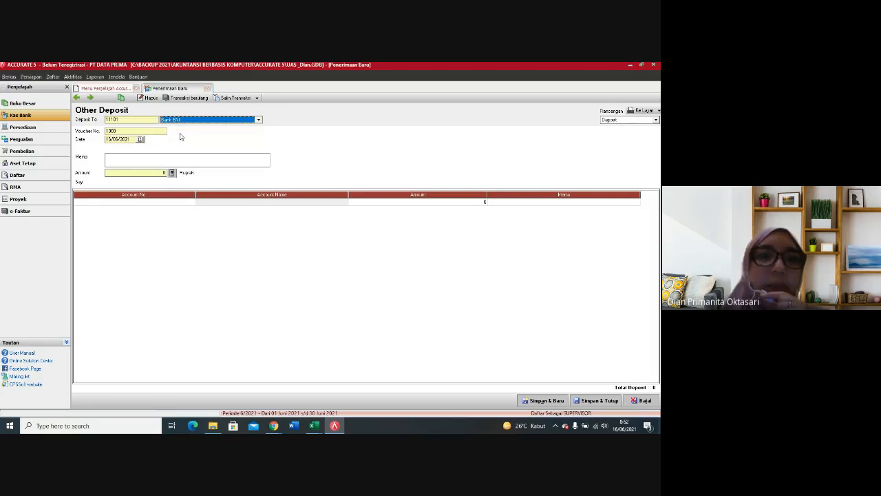
# Step: Set the deposit's voucher number to 04/CR and its date to 11/12/2012
pyautogui.click(124, 131)
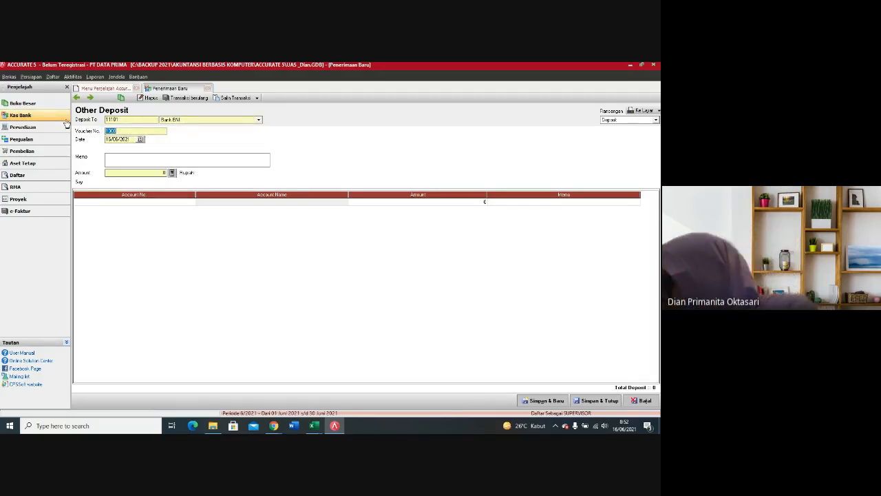
pyautogui.write('04/CR')
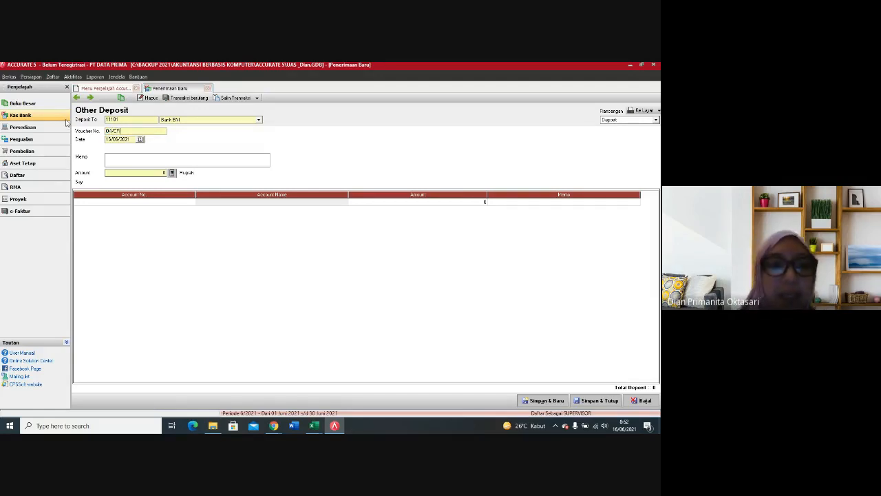
pyautogui.press('Tab')
pyautogui.write('11/12/2')
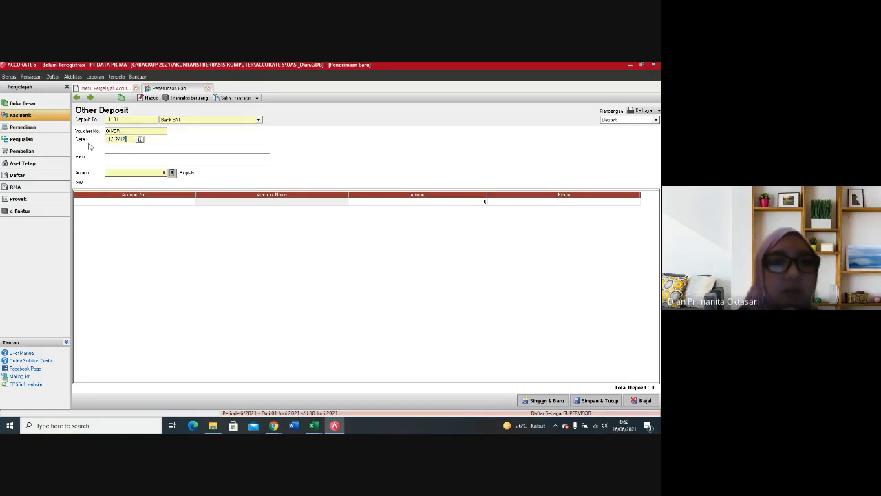
pyautogui.write('012')
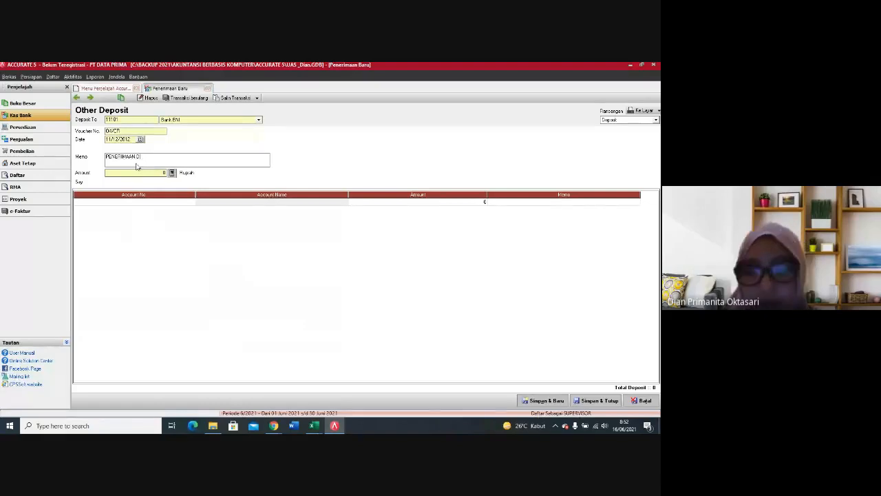
# Step: Enter the deposit memo PENERIMAAN DP CV FAJAR DINANTI
pyautogui.write('P')
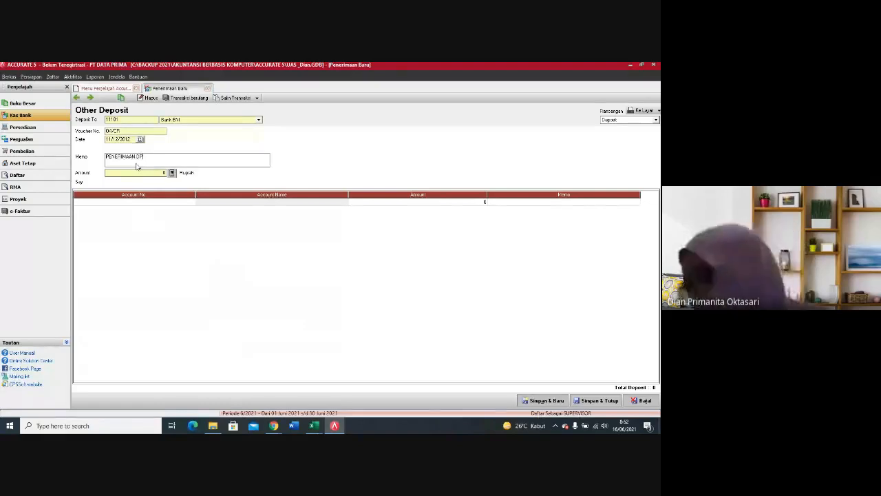
pyautogui.write(' CV FAJAR DIAN')
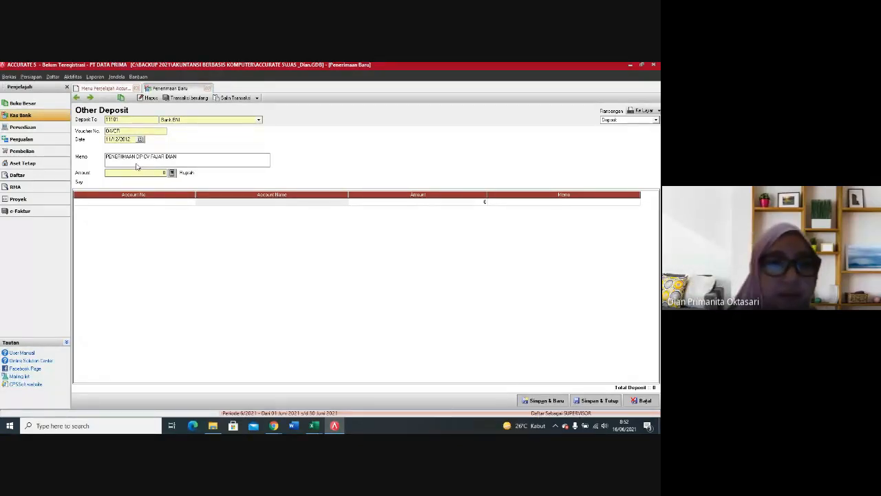
pyautogui.press('BackSpace')
pyautogui.press('BackSpace')
pyautogui.write('NANTI')
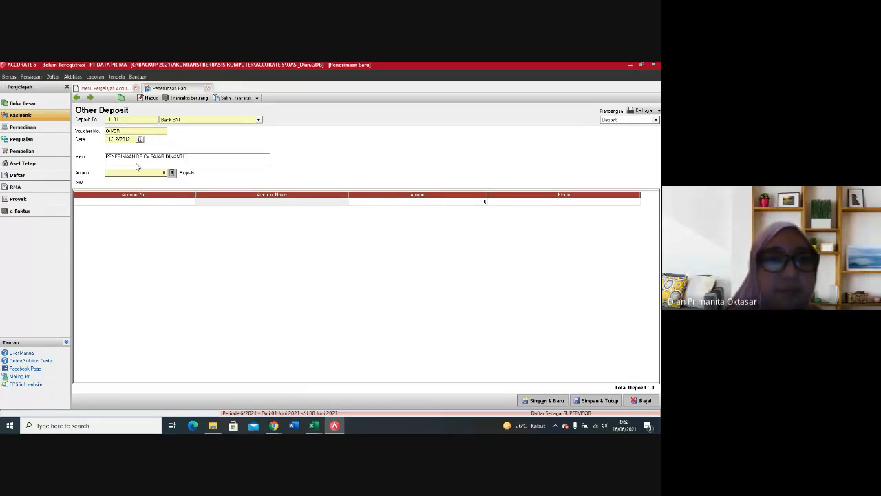
# Step: Add account 21107 Deposit Customer to the deposit with an amount of 8.500.000
pyautogui.click(143, 204)
pyautogui.click(191, 202)
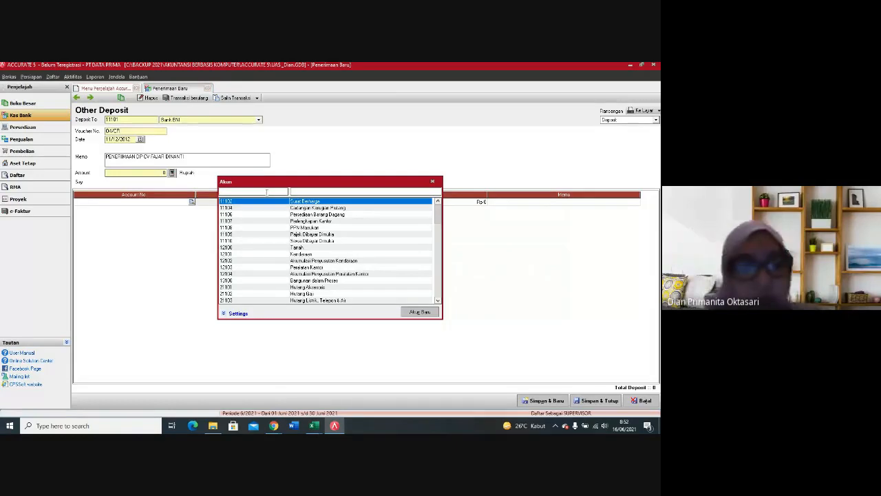
pyautogui.write('2110')
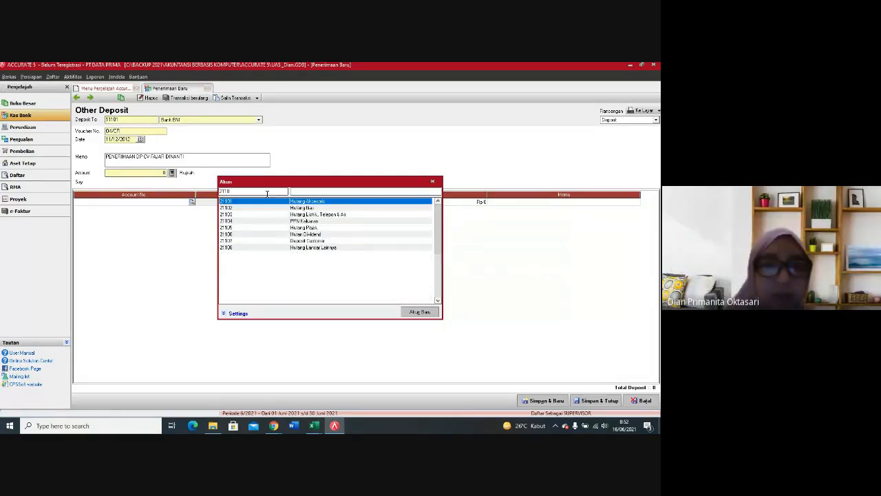
pyautogui.doubleClick(251, 241)
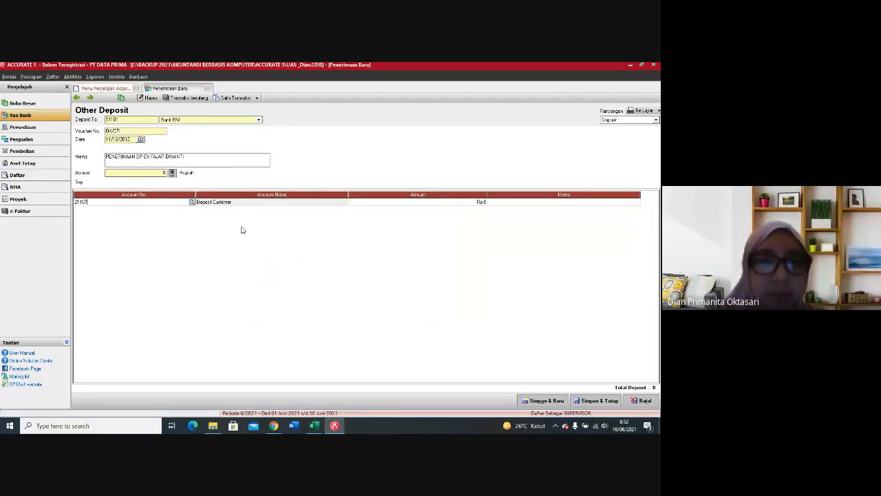
pyautogui.click(388, 203)
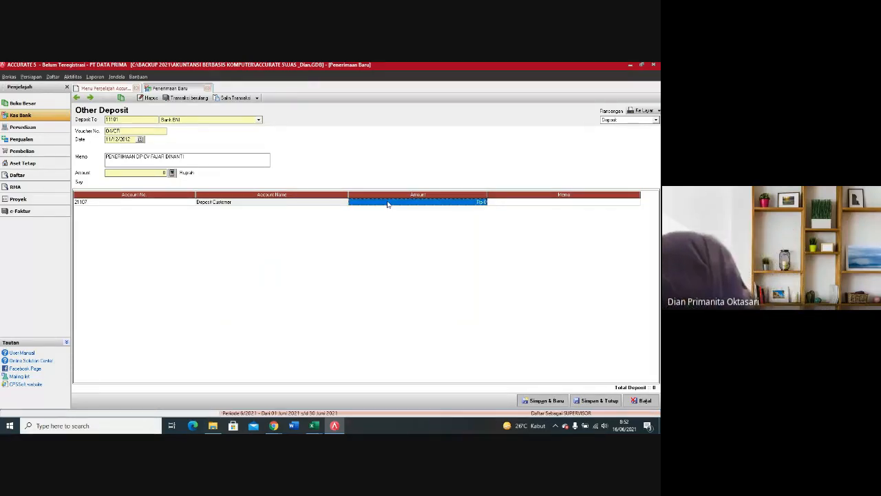
pyautogui.write('6.5')
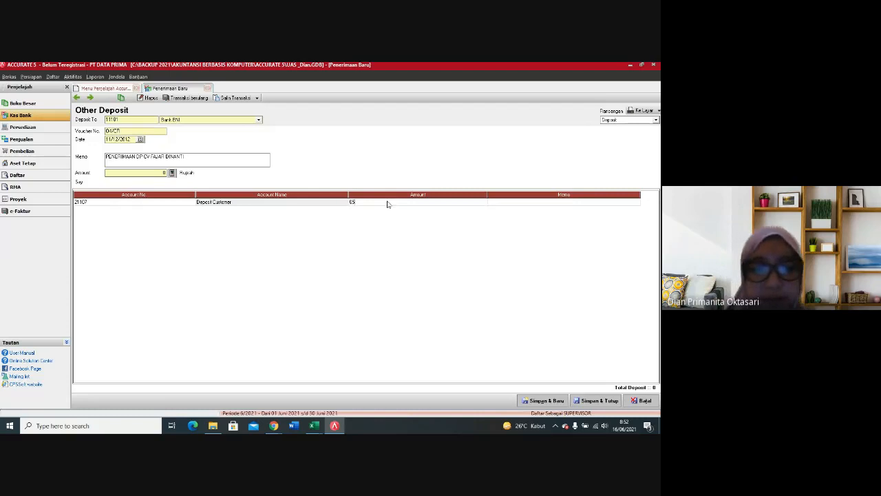
pyautogui.write('00.000')
pyautogui.press('Return')
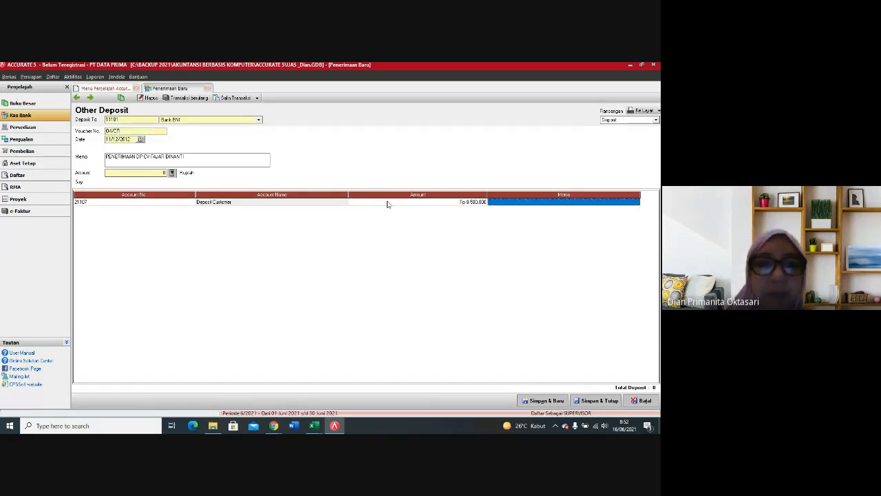
pyautogui.press('Return')
# Step: Add a second deposit line for account 21104 PPN Keluaran with an amount of 850.000
pyautogui.click(173, 214)
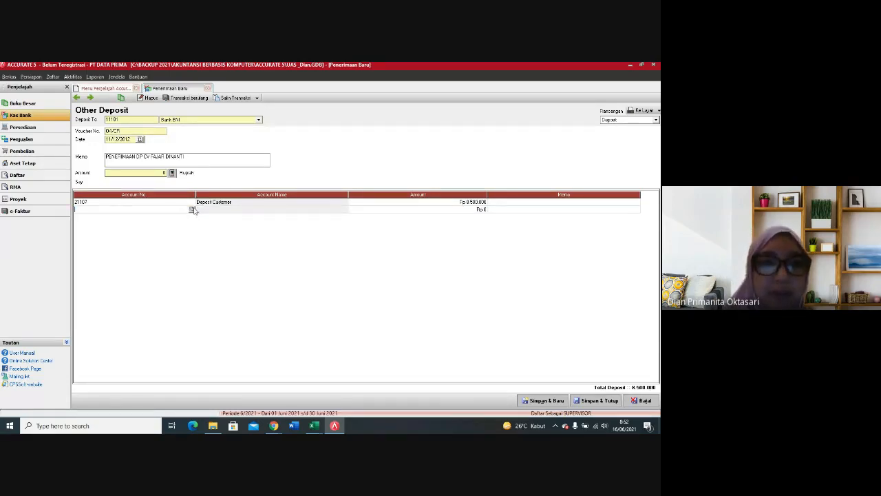
pyautogui.click(192, 209)
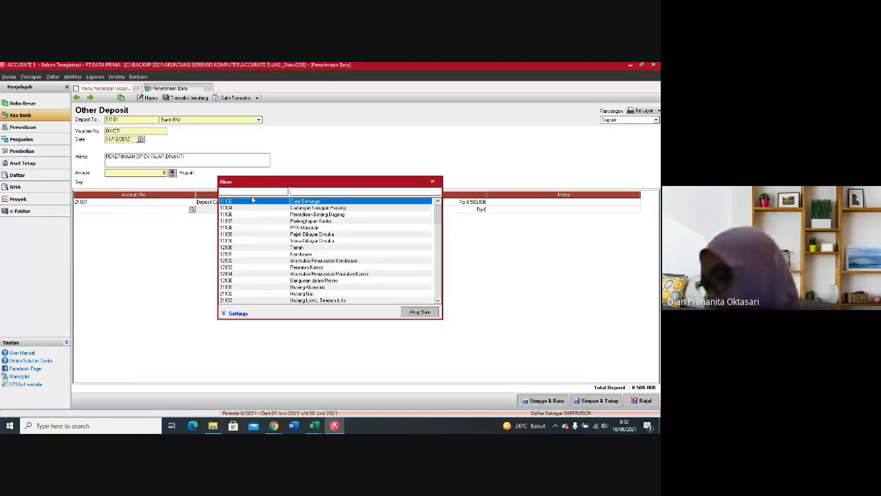
pyautogui.write('211')
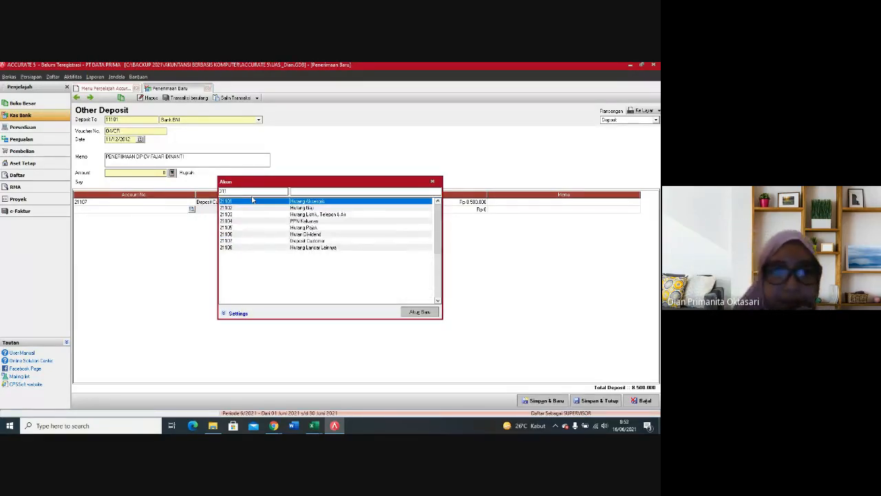
pyautogui.click(309, 221)
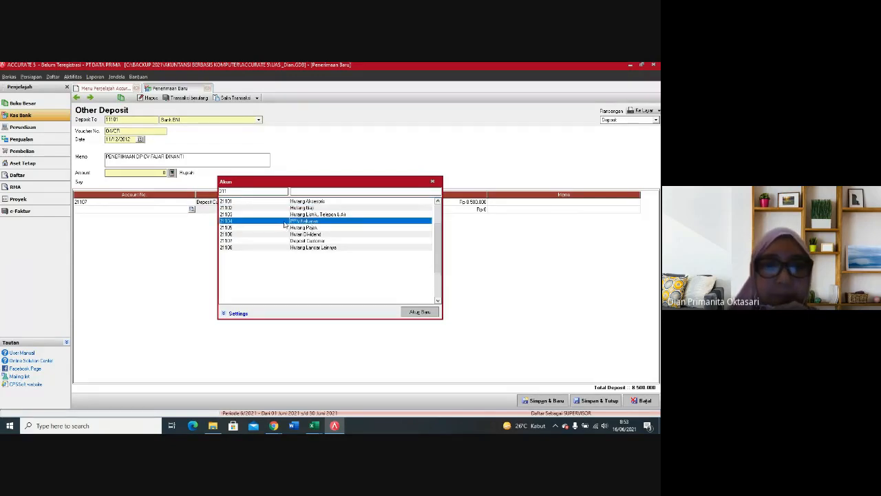
pyautogui.doubleClick(286, 221)
pyautogui.click(434, 212)
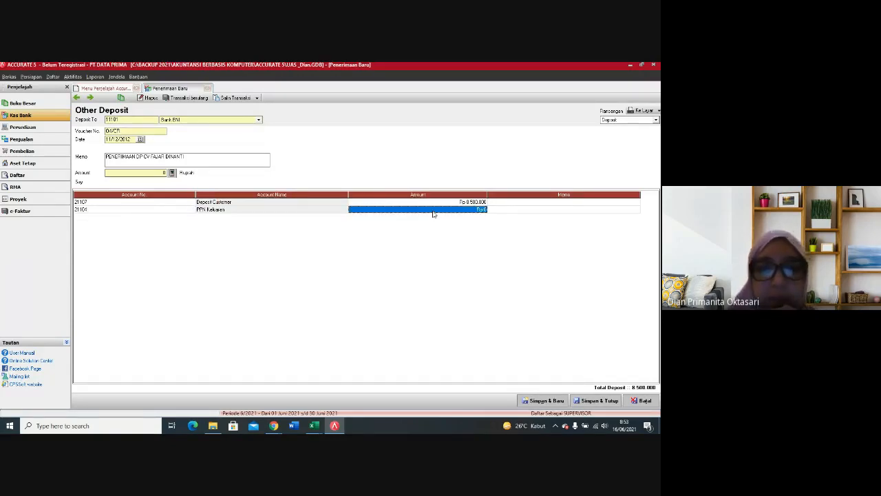
pyautogui.write('650000')
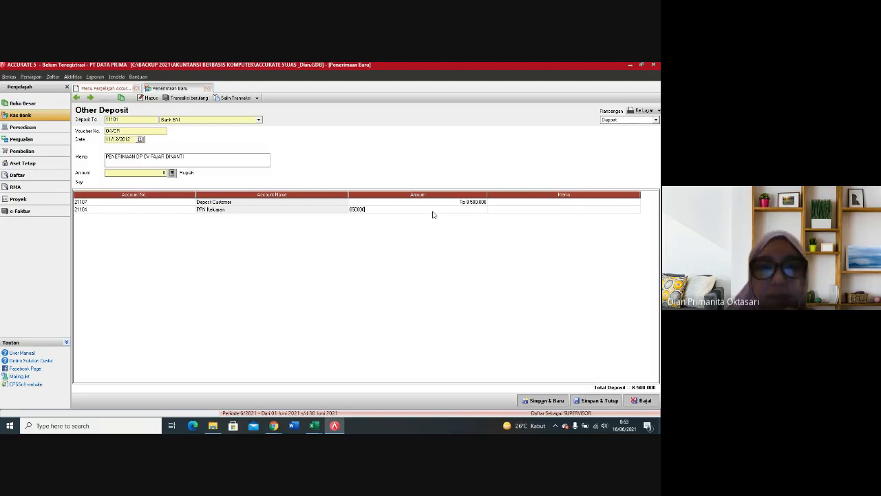
pyautogui.press('Tab')
pyautogui.press('Tab')
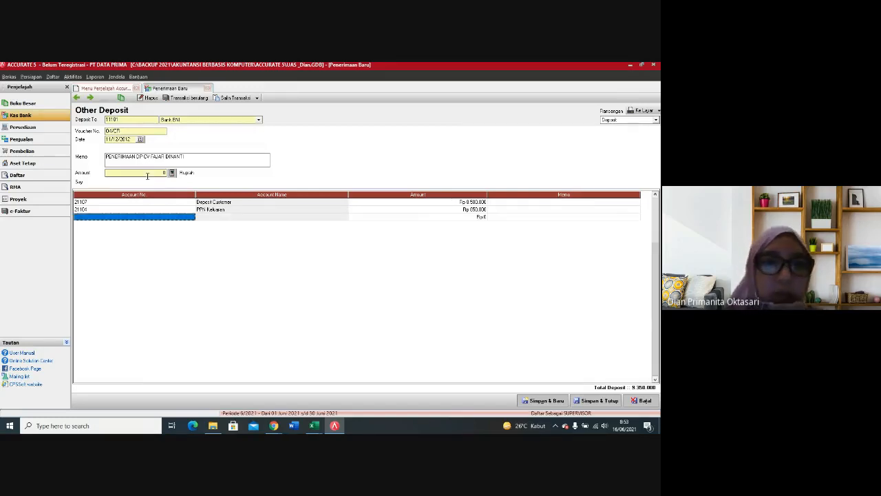
# Step: Recalculate the deposit's header amount from its lines, then save and close the deposit
pyautogui.click(171, 173)
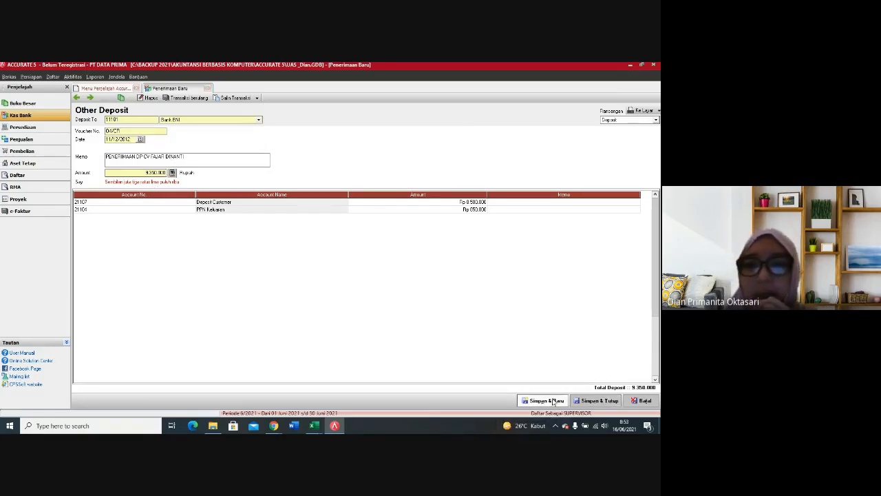
pyautogui.click(579, 403)
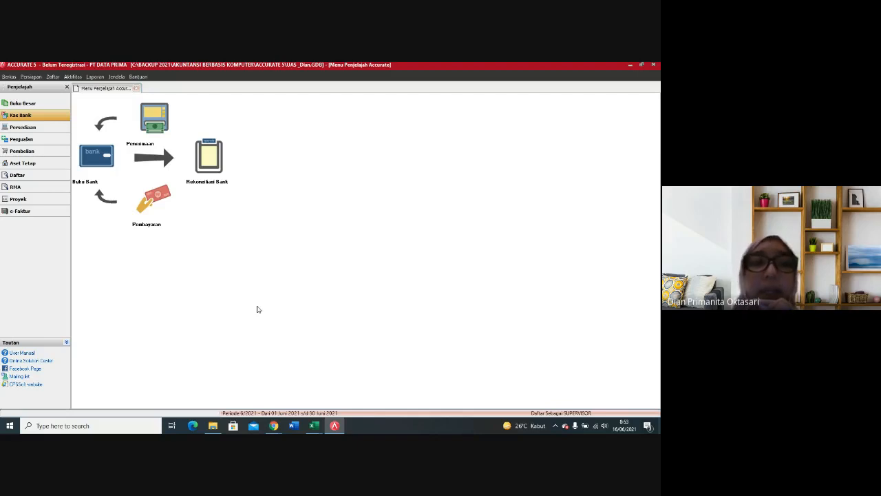
# Step: Start a new sales invoice and create a new customer for it named PELANGGAN TUNAI, with its customer number
pyautogui.click(34, 141)
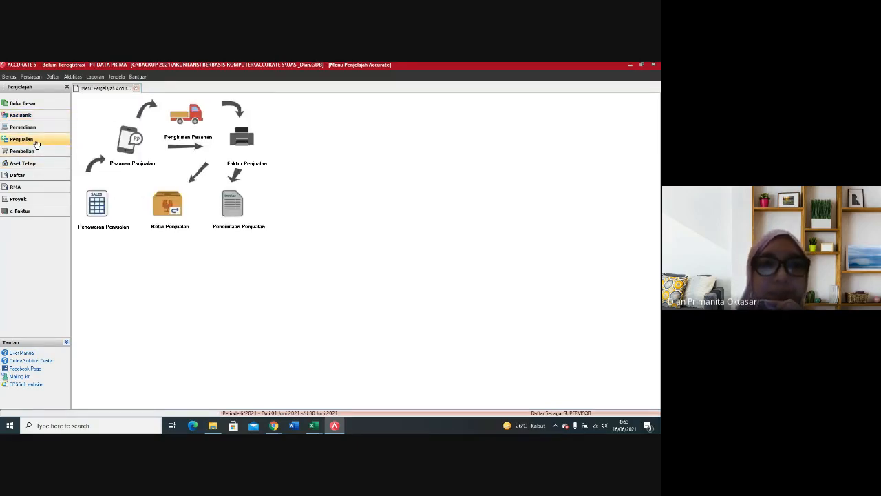
pyautogui.click(242, 146)
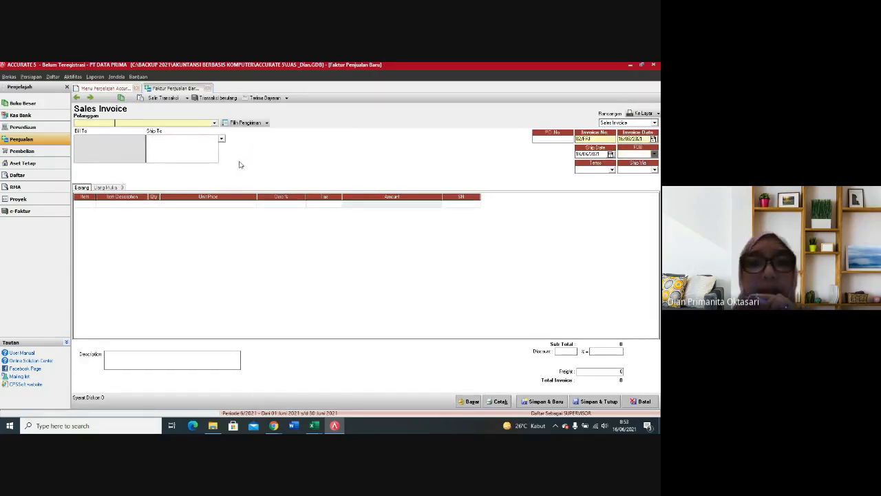
pyautogui.click(214, 123)
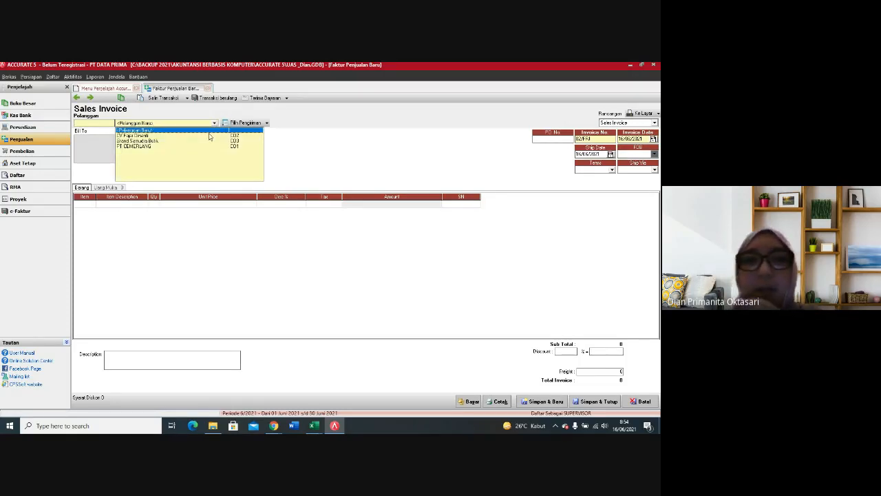
pyautogui.click(210, 136)
pyautogui.click(214, 123)
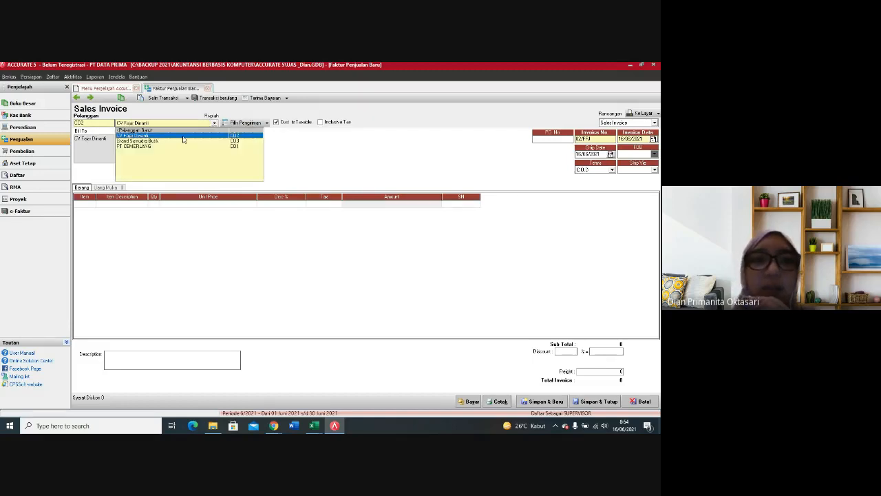
pyautogui.click(157, 130)
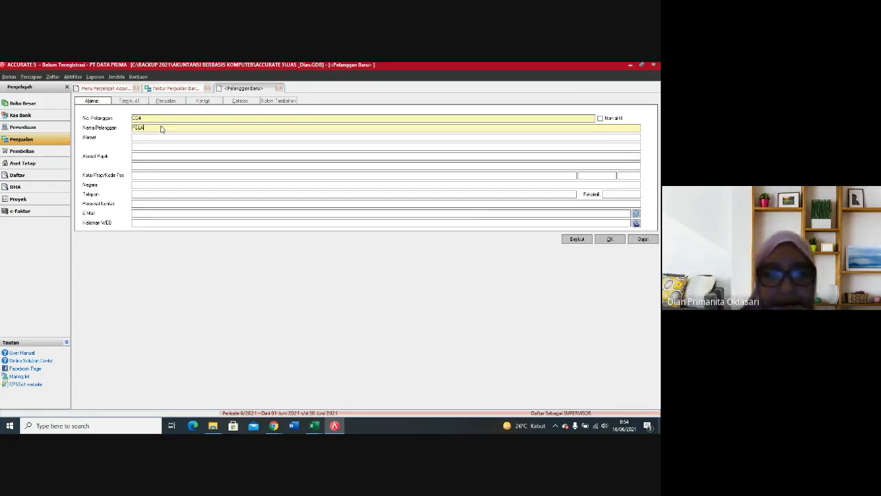
pyautogui.write('GGAN TUNAI')
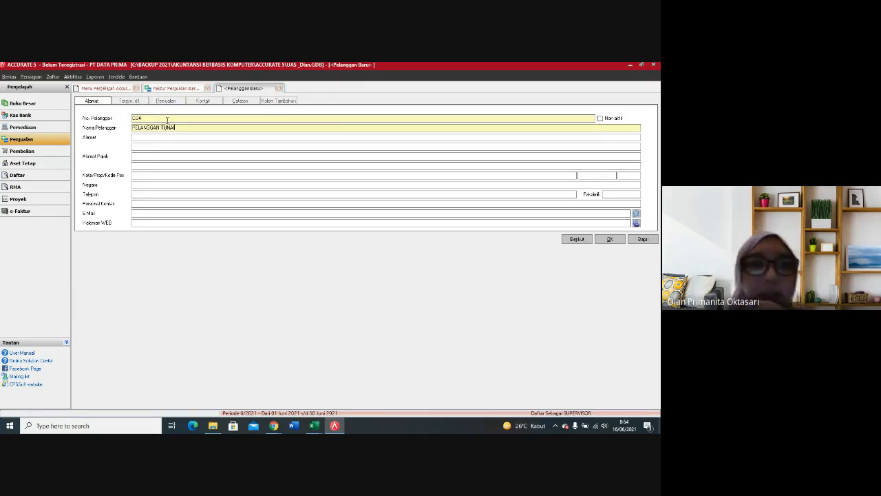
# Step: Set the new customer's Pajak 1 to PAJAK PERTAMBAHAN NILAI and save the customer record
pyautogui.click(177, 104)
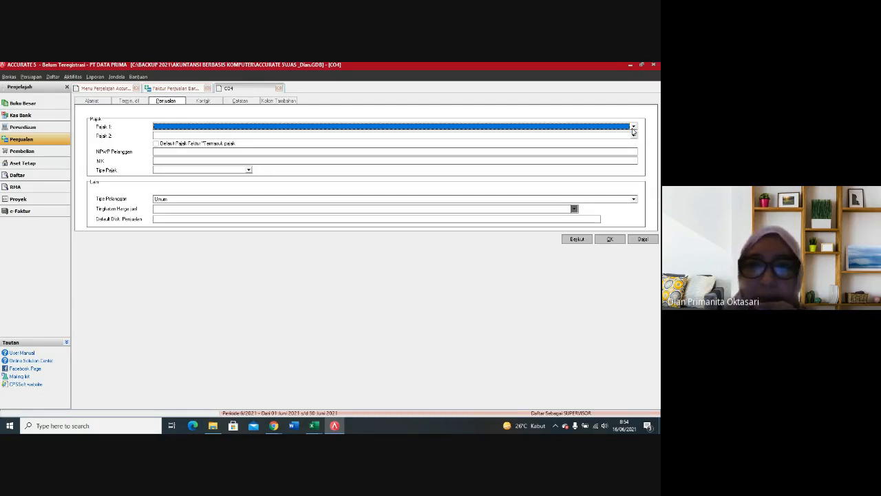
pyautogui.click(92, 103)
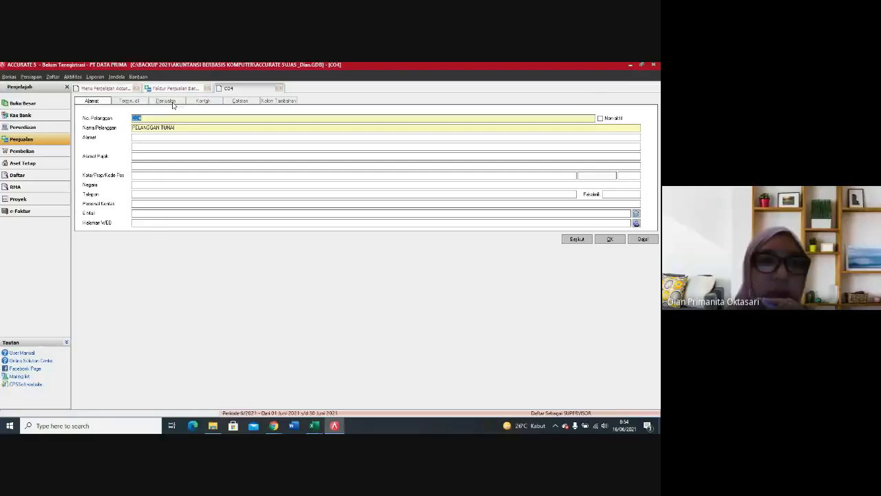
pyautogui.click(169, 102)
pyautogui.click(633, 127)
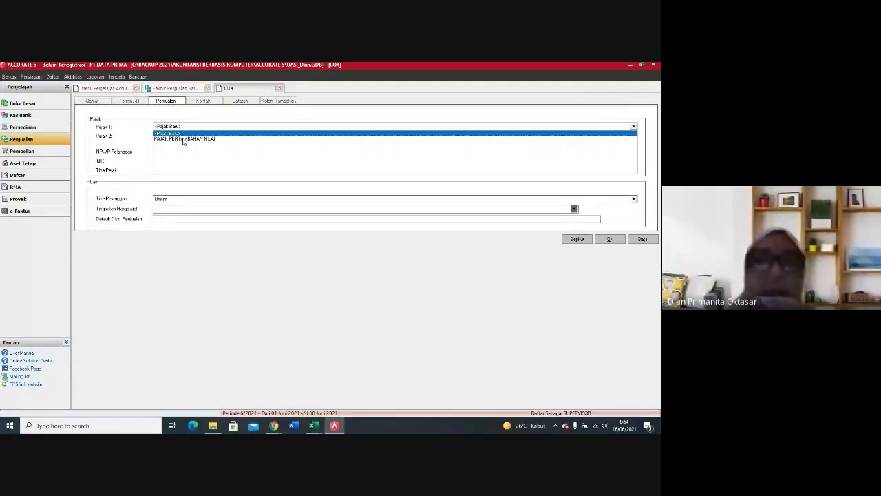
pyautogui.click(183, 140)
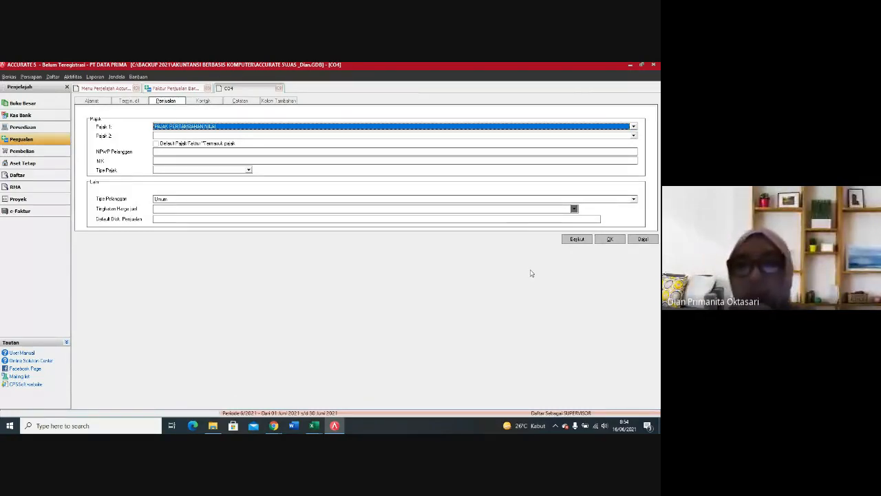
pyautogui.click(610, 240)
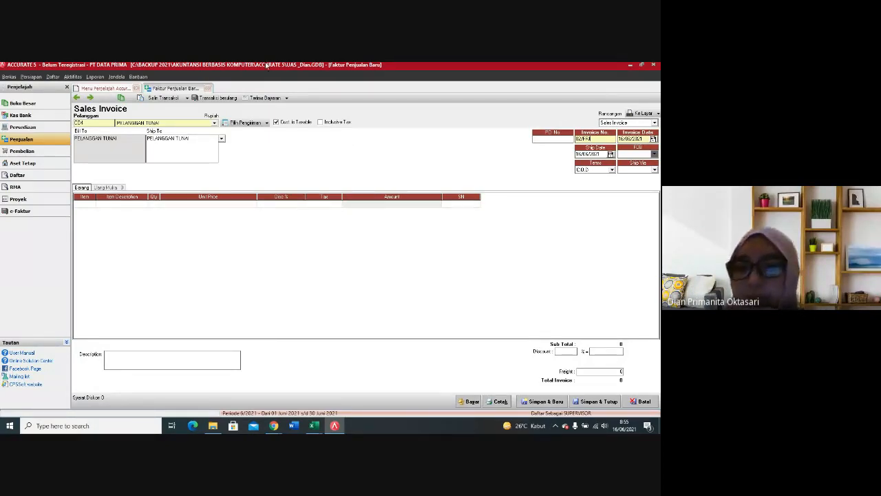
# Step: Set the invoice number to 05/CR and both the invoice date and ship date to 12/12/2012
pyautogui.press('BackSpace')
pyautogui.press('BackSpace')
pyautogui.write('/CR')
pyautogui.press('Tab')
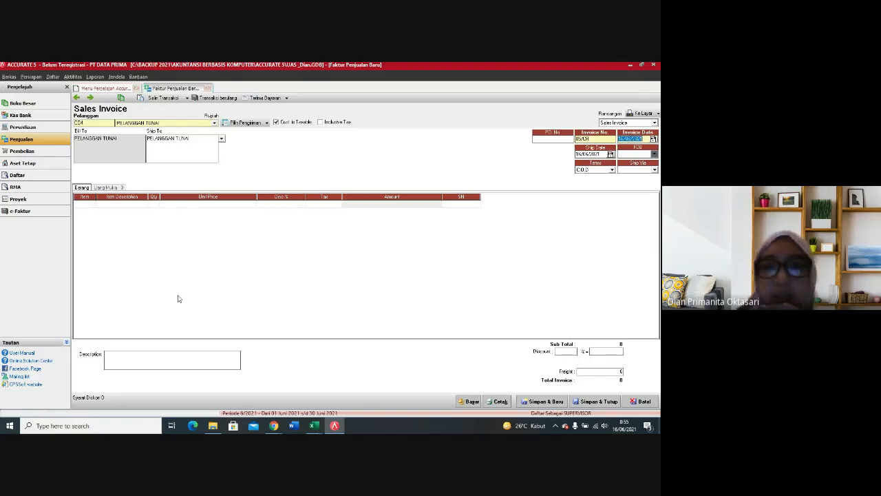
pyautogui.write('12/12/12')
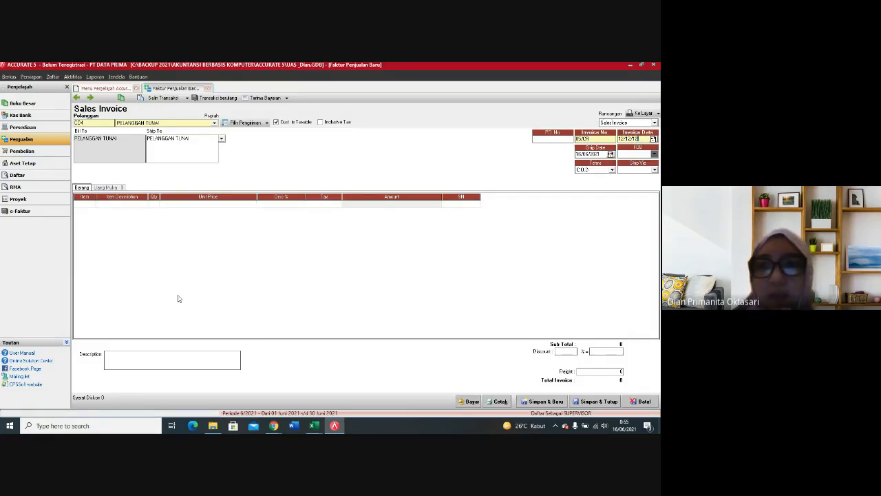
pyautogui.press('Tab')
pyautogui.write('12/12/12')
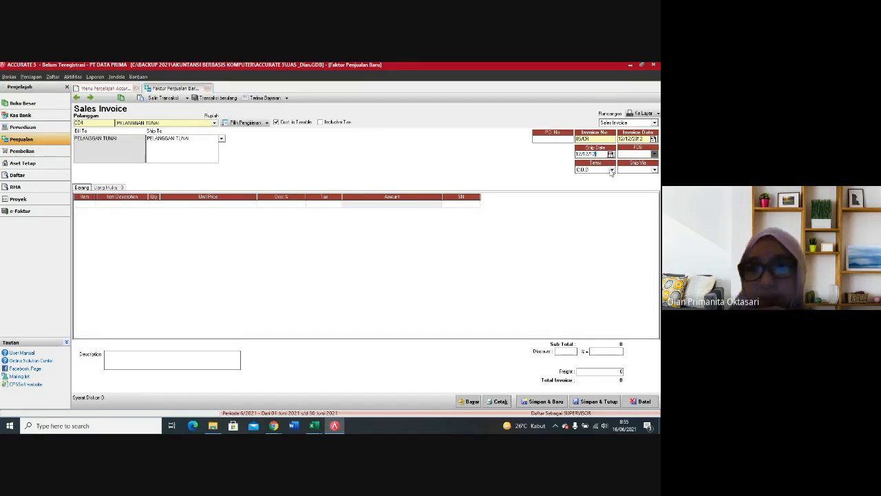
# Step: Add the item Travel Time to the sales invoice with a quantity of 7
pyautogui.click(91, 205)
pyautogui.click(92, 205)
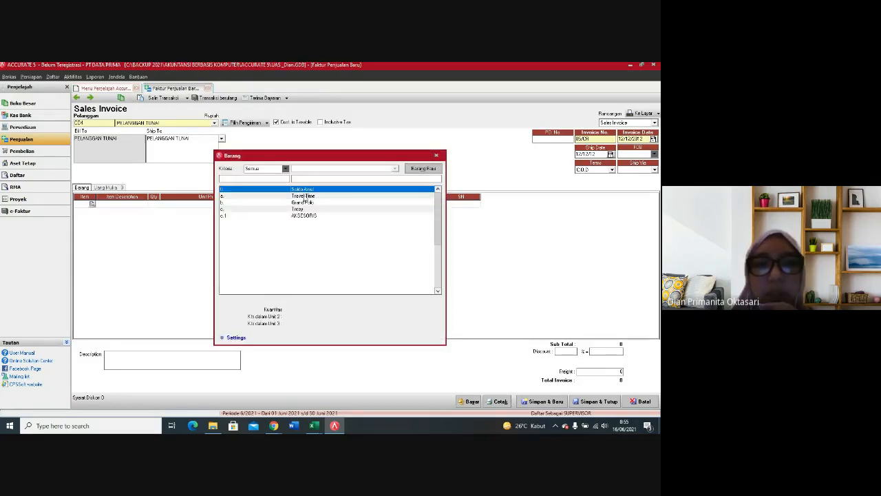
pyautogui.doubleClick(303, 197)
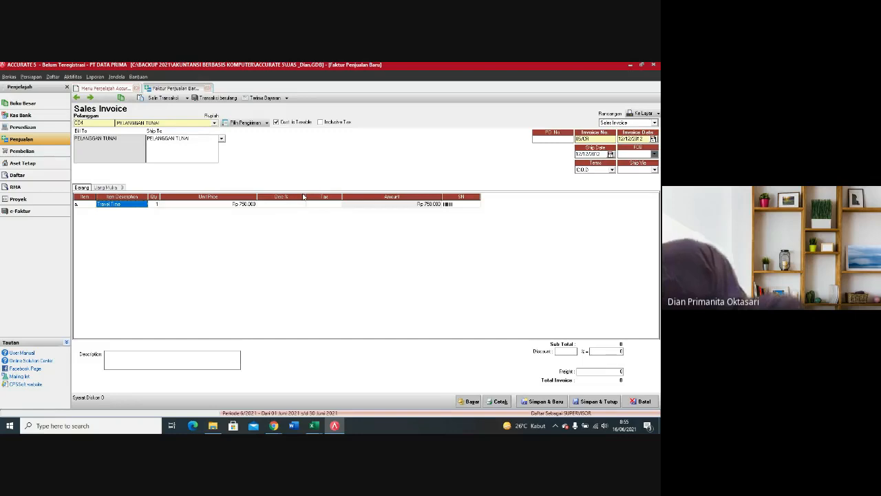
pyautogui.click(155, 206)
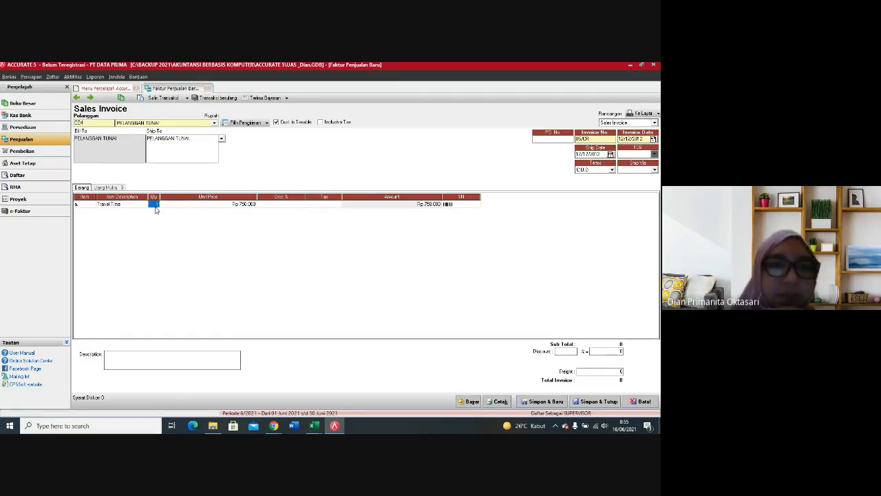
pyautogui.write('7')
pyautogui.press('Return')
pyautogui.press('Return')
pyautogui.press('Return')
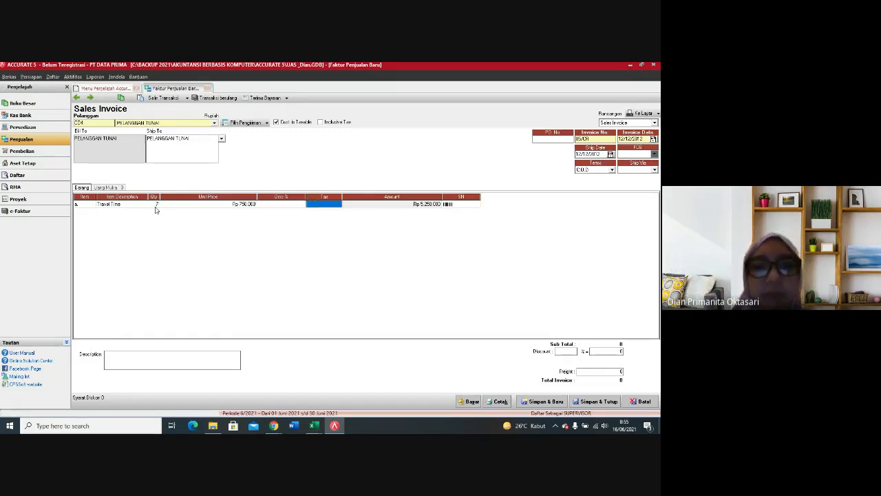
pyautogui.press('Return')
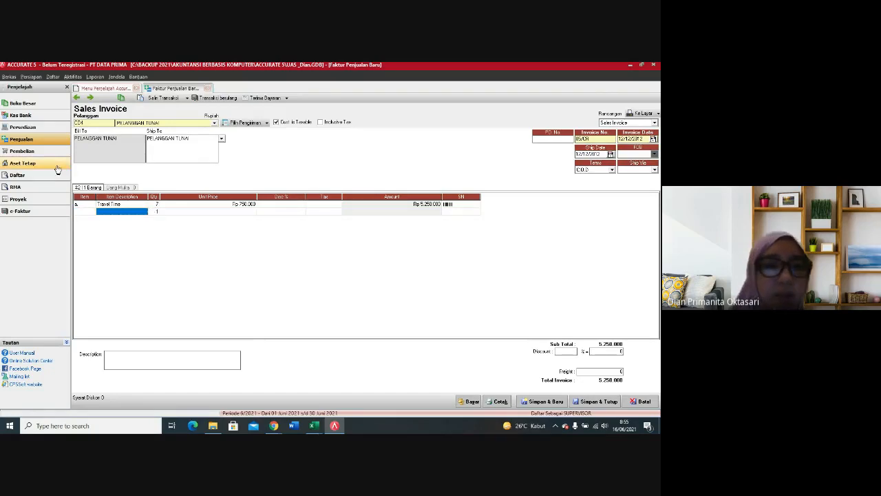
# Step: Apply tax code T to the Travel Time line of the sales invoice
pyautogui.click(78, 206)
pyautogui.doubleClick(79, 207)
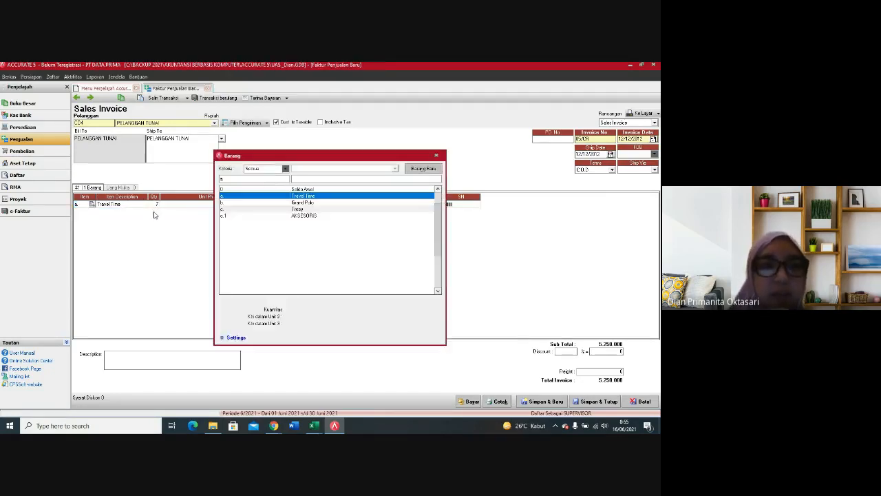
pyautogui.click(439, 157)
pyautogui.click(325, 204)
pyautogui.click(326, 204)
pyautogui.press('Return')
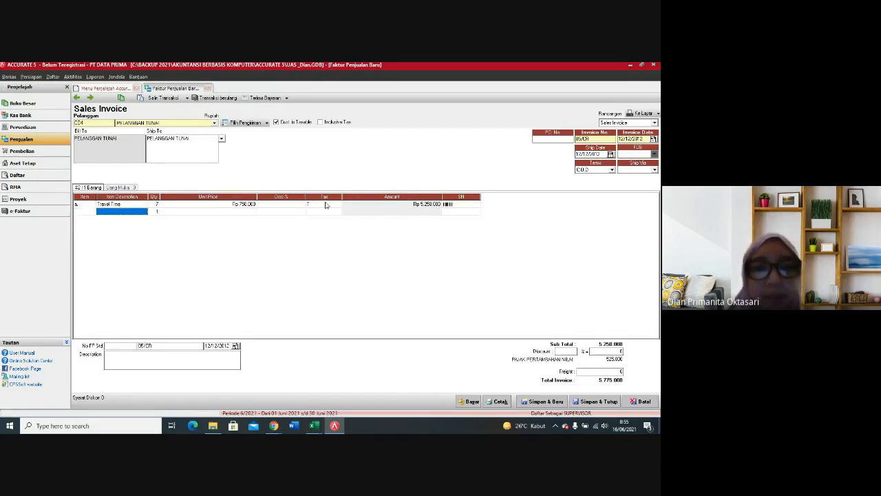
# Step: Add the item Grand Polo to the sales invoice with a quantity of 8 and tax code T
pyautogui.click(92, 213)
pyautogui.click(92, 215)
pyautogui.click(93, 212)
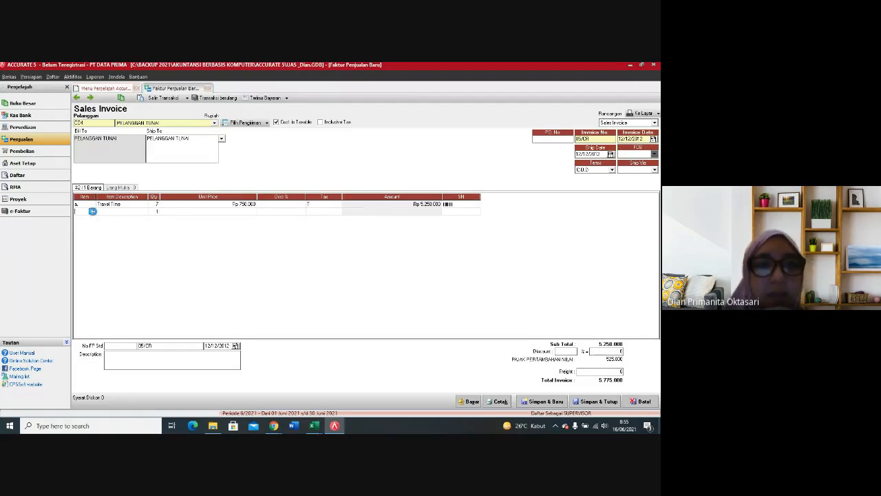
pyautogui.doubleClick(303, 204)
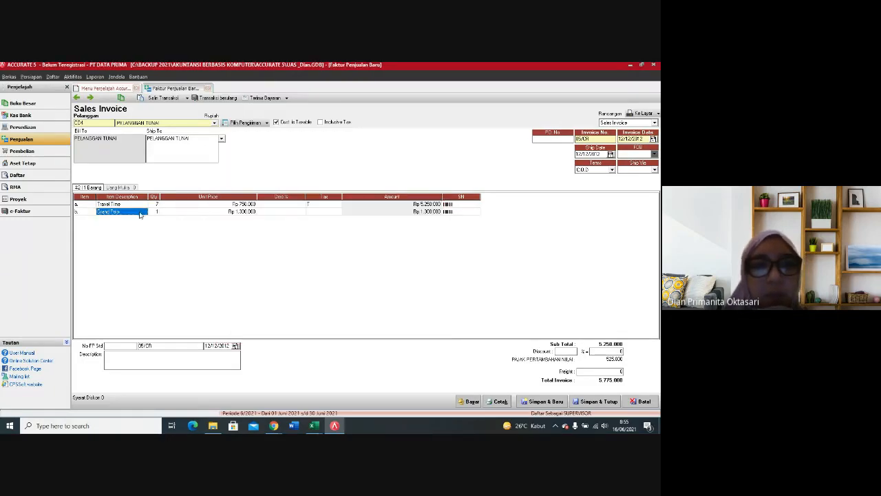
pyautogui.click(156, 213)
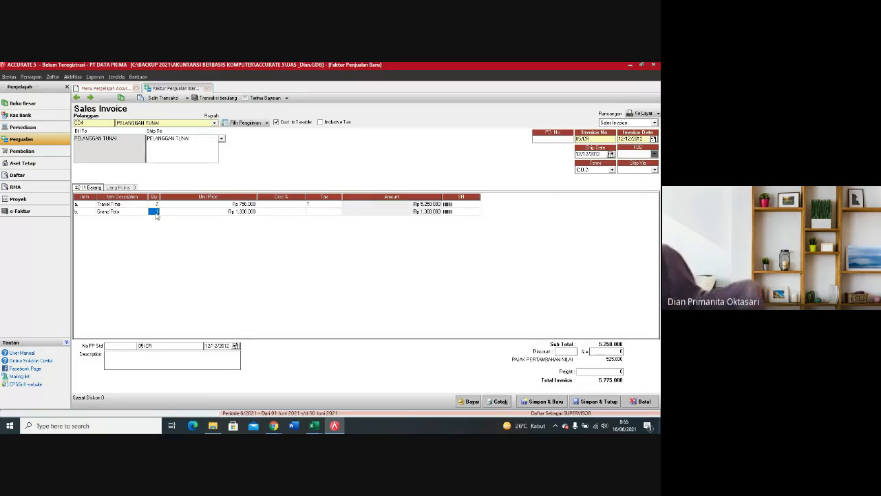
pyautogui.write('6')
pyautogui.press('Tab')
pyautogui.press('Tab')
pyautogui.press('Tab')
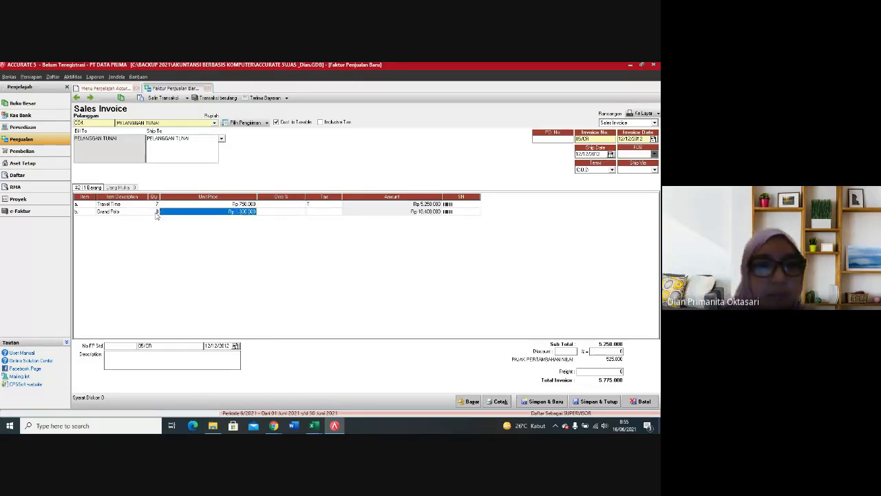
pyautogui.write('T')
pyautogui.press('Tab')
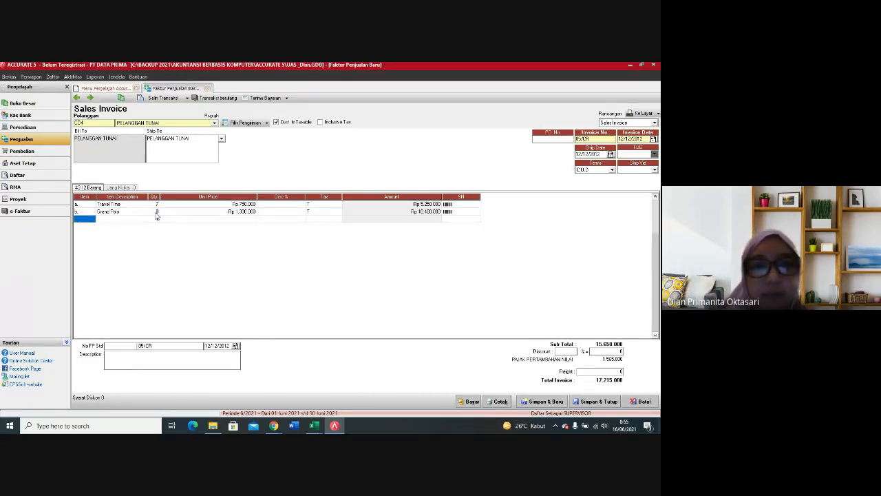
# Step: Add the item with code c. as the third invoice line with a quantity of 3 and tax code T
pyautogui.click(91, 219)
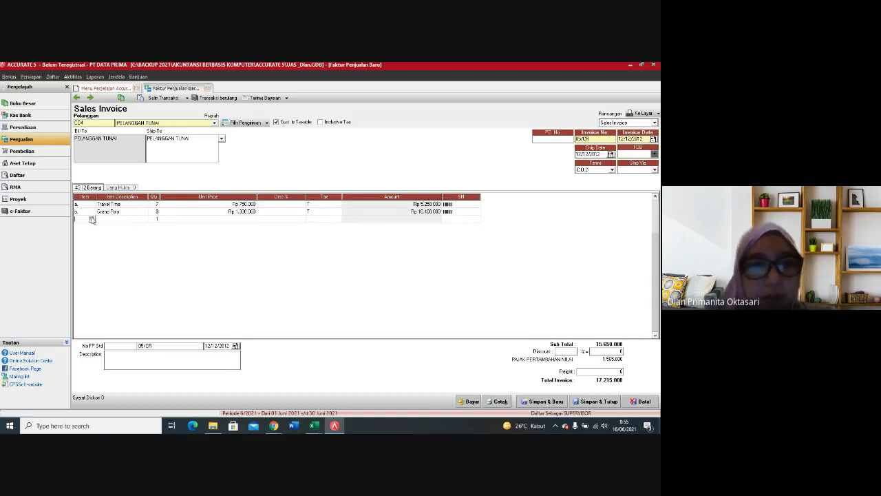
pyautogui.doubleClick(308, 209)
pyautogui.click(156, 219)
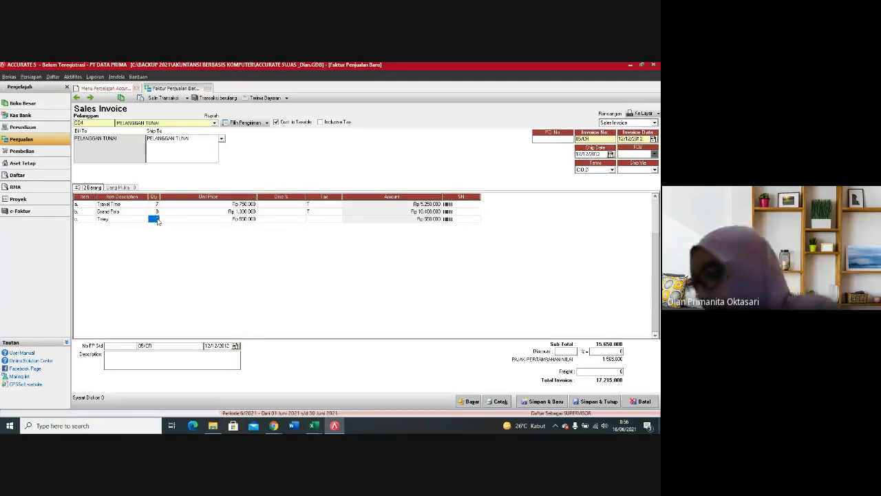
pyautogui.write('3')
pyautogui.press('Tab')
pyautogui.press('Tab')
pyautogui.press('Tab')
pyautogui.write('T')
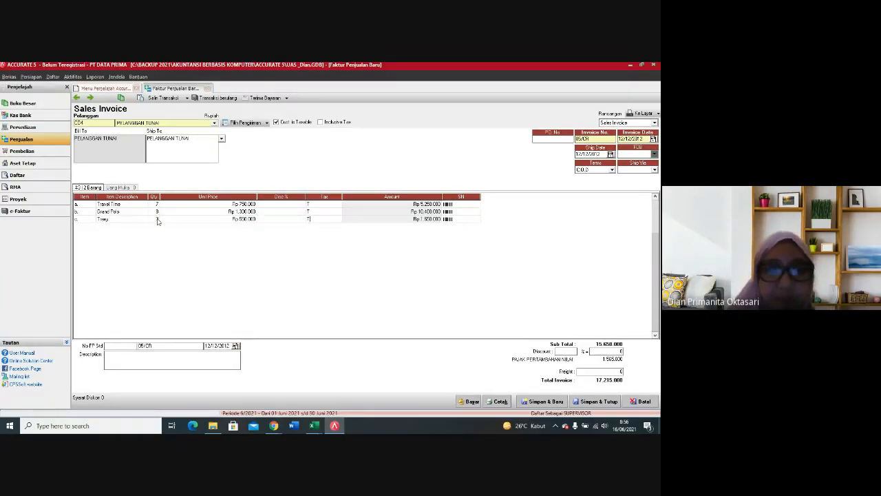
pyautogui.press('Tab')
pyautogui.press('Tab')
pyautogui.press('Tab')
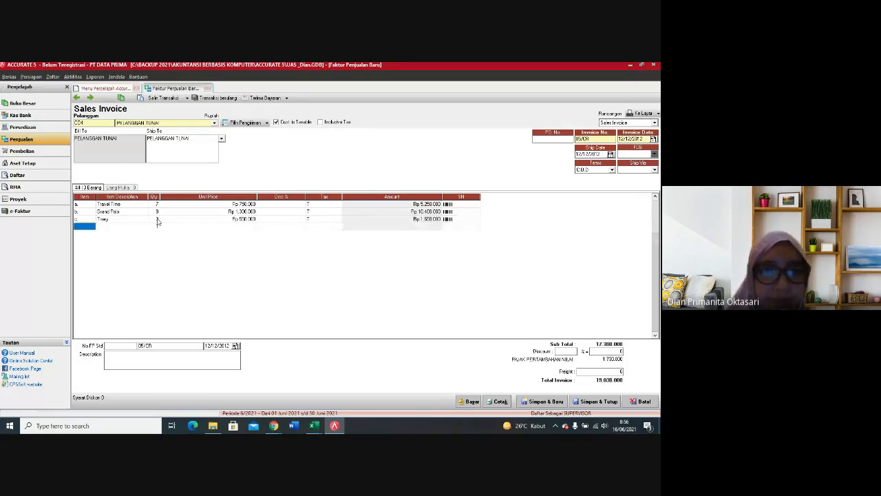
# Step: Add the item AKSESORIS as the fourth invoice line and enter a unit price of 135
pyautogui.click(93, 228)
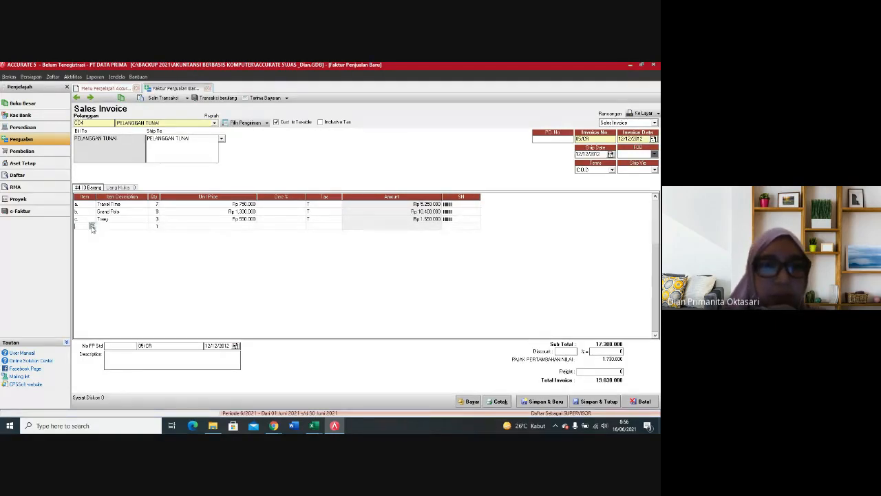
pyautogui.click(92, 227)
pyautogui.click(287, 221)
pyautogui.doubleClick(286, 221)
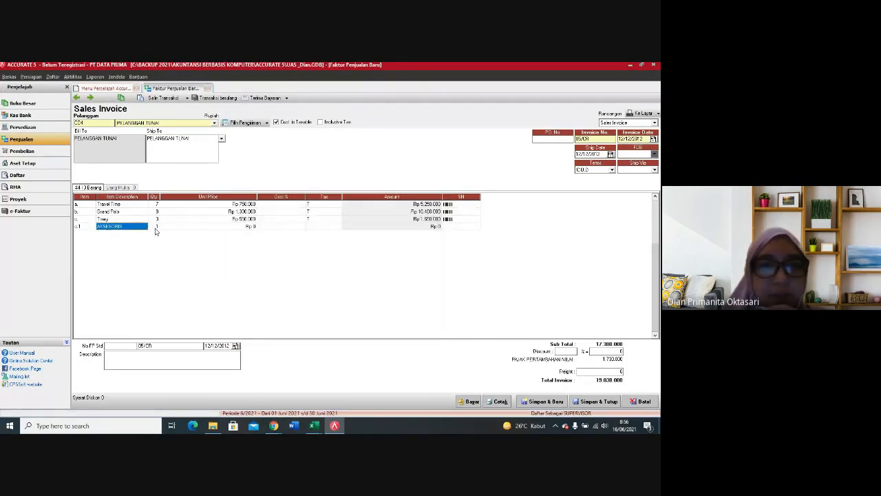
pyautogui.click(186, 230)
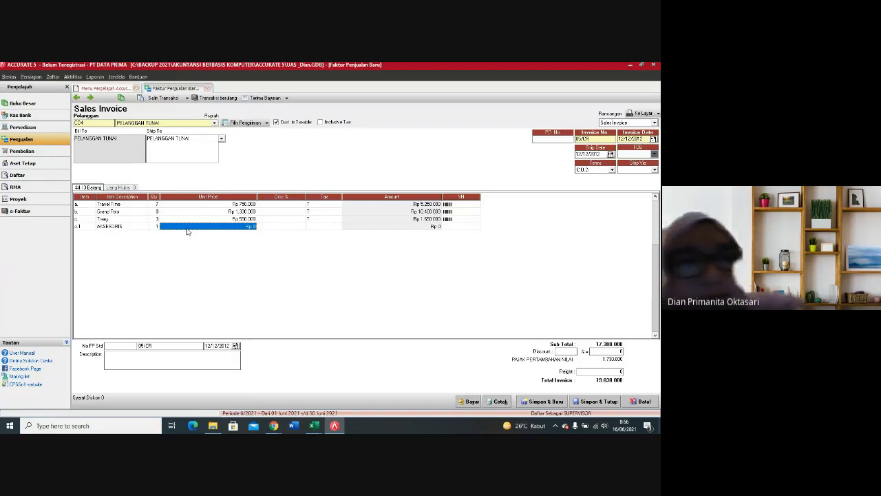
pyautogui.write('135')
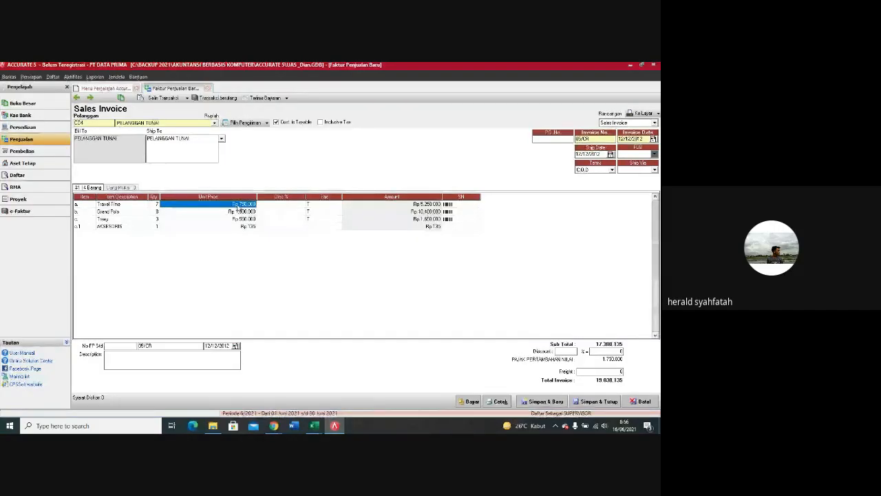
# Step: Set the unit price of Travel Time to Rp 1.400.000 and that of Grand Polo to Rp 1.800.000
pyautogui.write('400000')
pyautogui.press('Return')
pyautogui.click(231, 213)
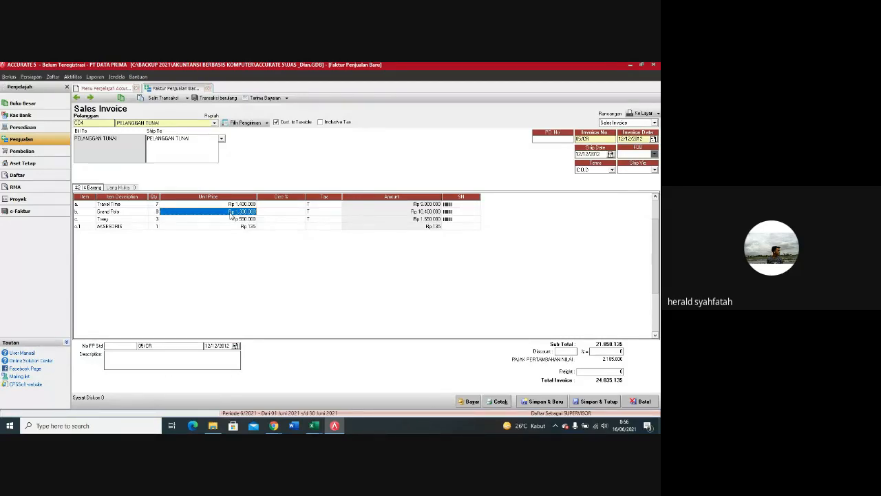
pyautogui.write('1.80')
pyautogui.write('0.0')
pyautogui.write('00')
pyautogui.press('Tab')
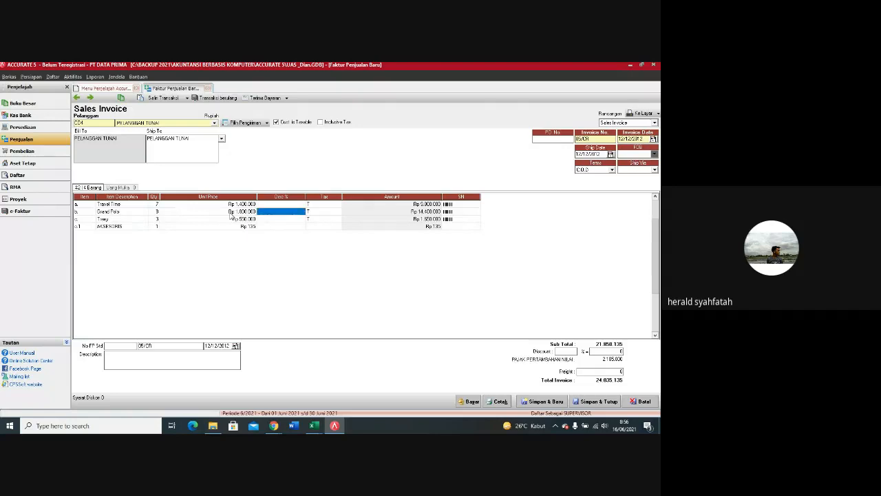
# Step: Set item c.'s unit price to Rp 950.000 and AKSESORIS's to Rp 135.250 with tax code T
pyautogui.click(232, 221)
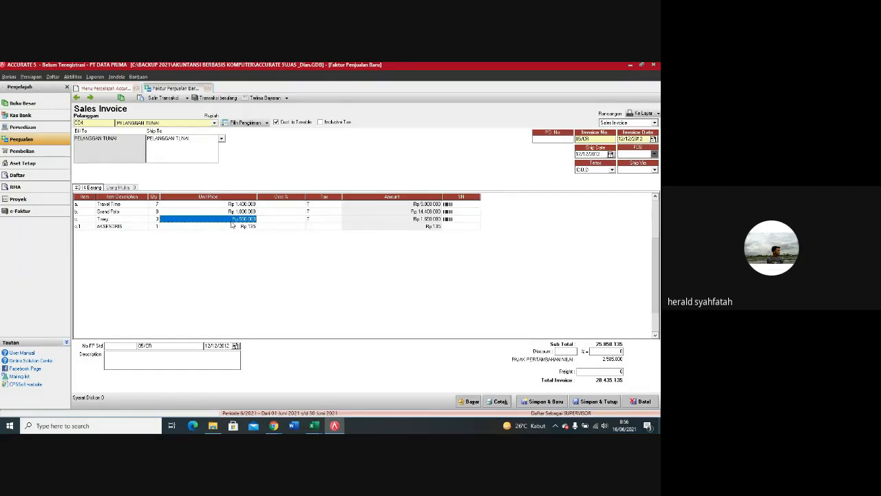
pyautogui.write('3.95000')
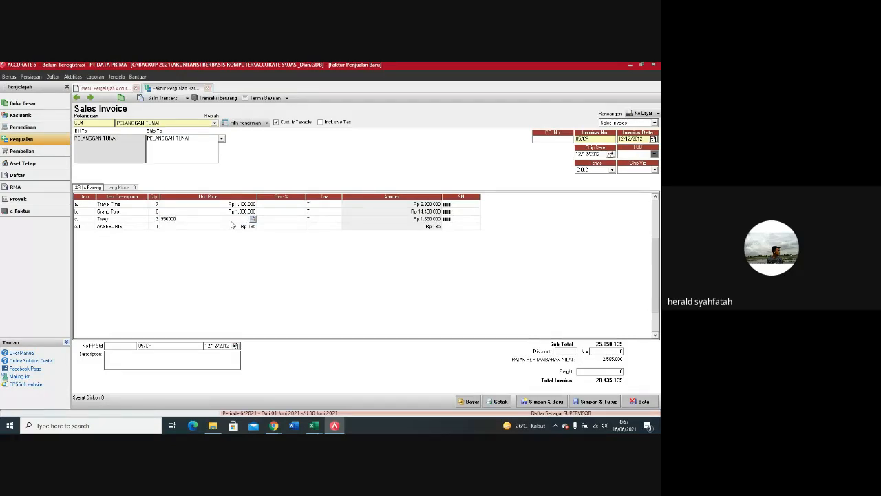
pyautogui.click(232, 226)
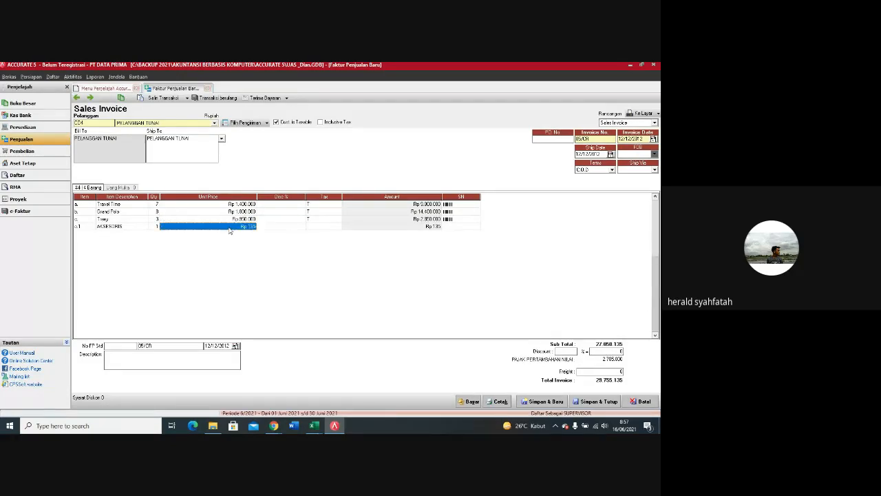
pyautogui.write('13')
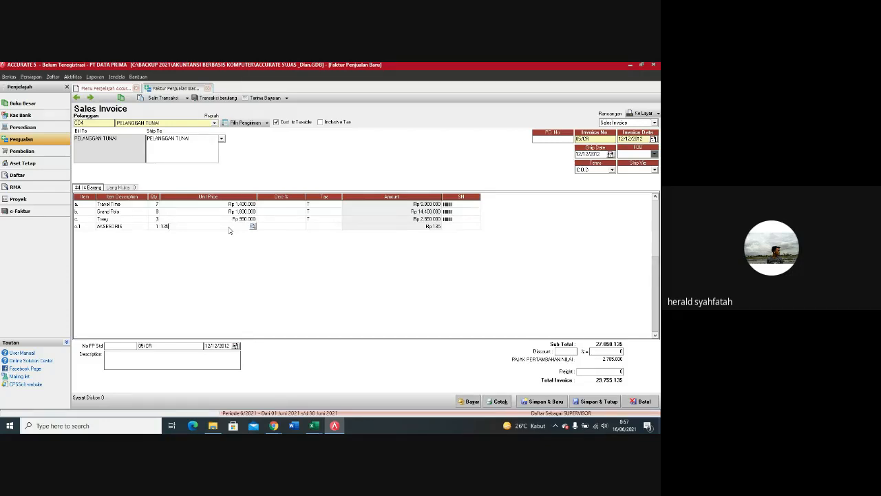
pyautogui.write('525')
pyautogui.press('Tab')
pyautogui.press('Tab')
pyautogui.press('Tab')
pyautogui.press('Tab')
pyautogui.press('Tab')
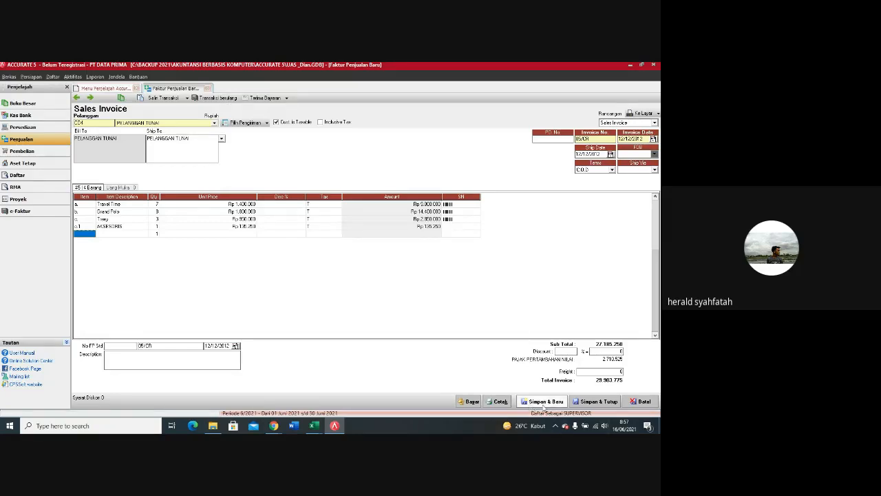
# Step: Create the customer receipt that pays invoice 05/CR in full, save it, and close the invoice
pyautogui.click(471, 402)
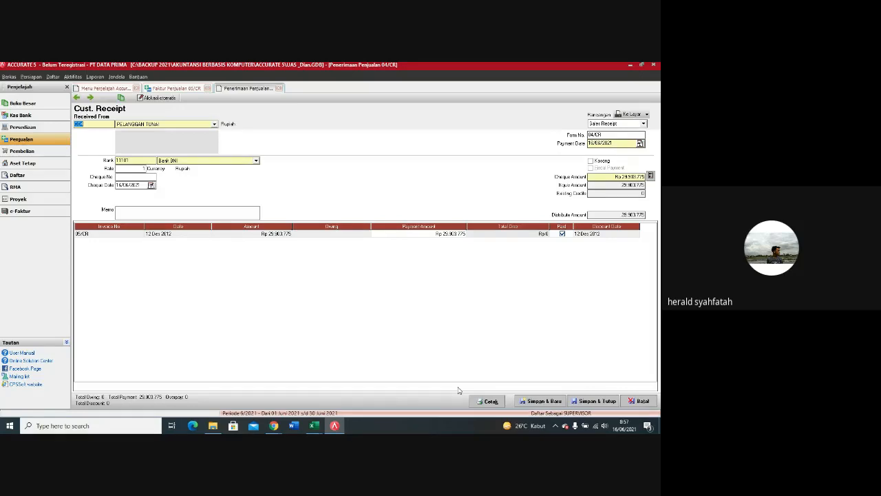
pyautogui.click(279, 88)
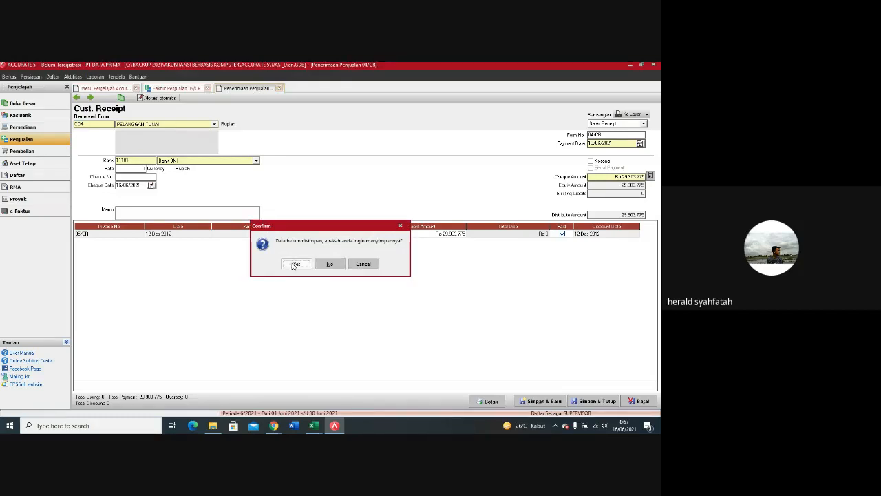
pyautogui.click(294, 266)
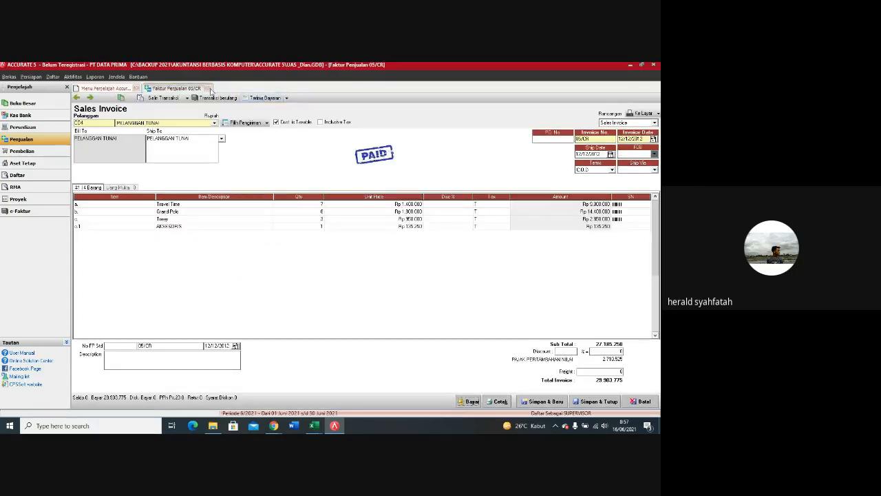
pyautogui.click(208, 89)
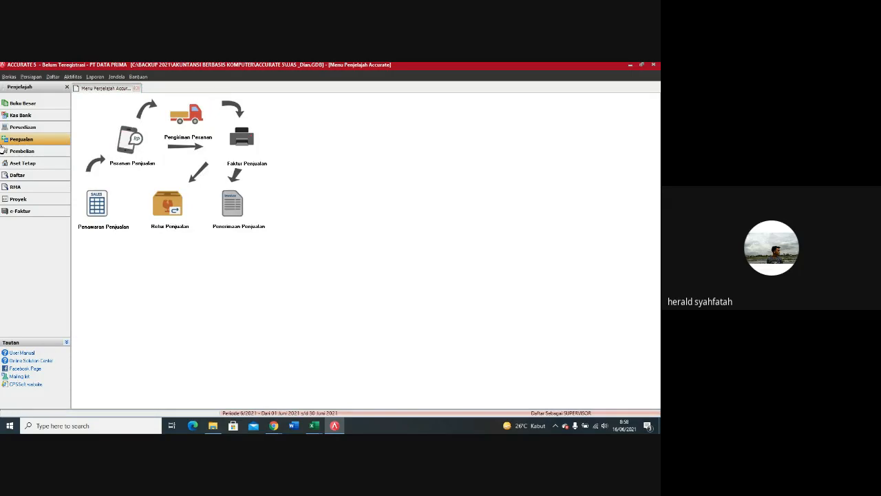
# Step: Start a new purchase return for the vendor PT Langit Biru
pyautogui.click(37, 153)
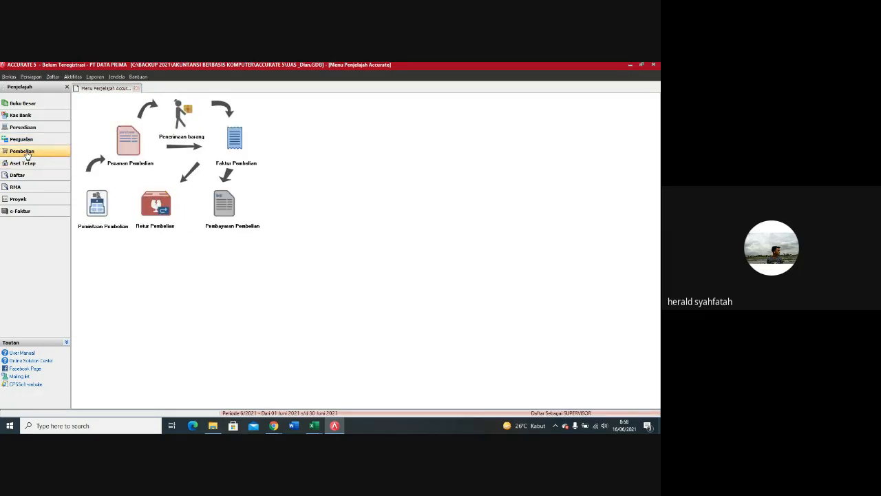
pyautogui.click(156, 215)
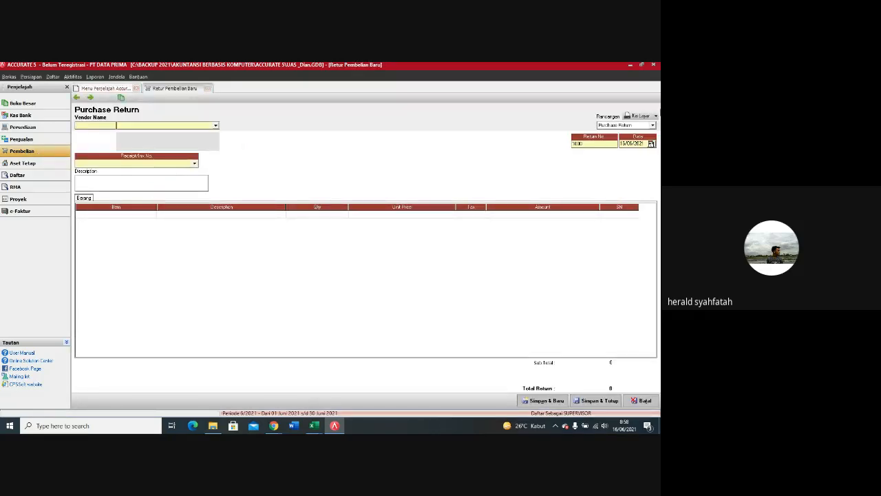
pyautogui.click(216, 126)
pyautogui.click(181, 134)
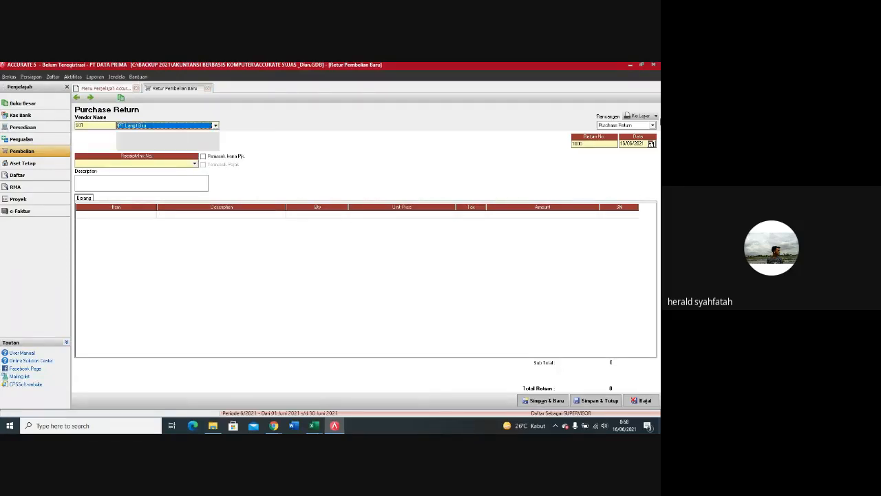
# Step: Enter the purchase return's number and set its date to 20/12/2012
pyautogui.click(593, 145)
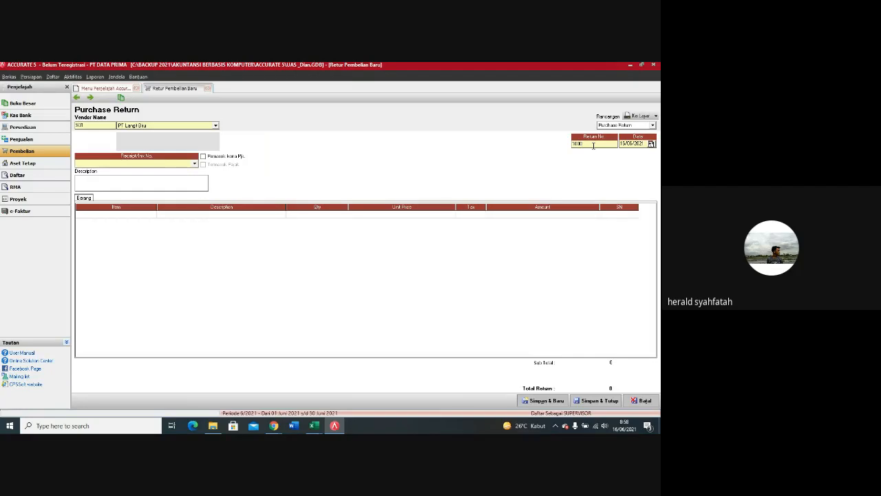
pyautogui.press('BackSpace')
pyautogui.press('BackSpace')
pyautogui.press('BackSpace')
pyautogui.write('st/P')
pyautogui.moveTo(647, 144); pyautogui.dragTo(612, 146)
pyautogui.write('20/12/12')
# Step: Choose the purchase invoice 01/PJ dated 07/12/2012 as the source of the return
pyautogui.click(185, 163)
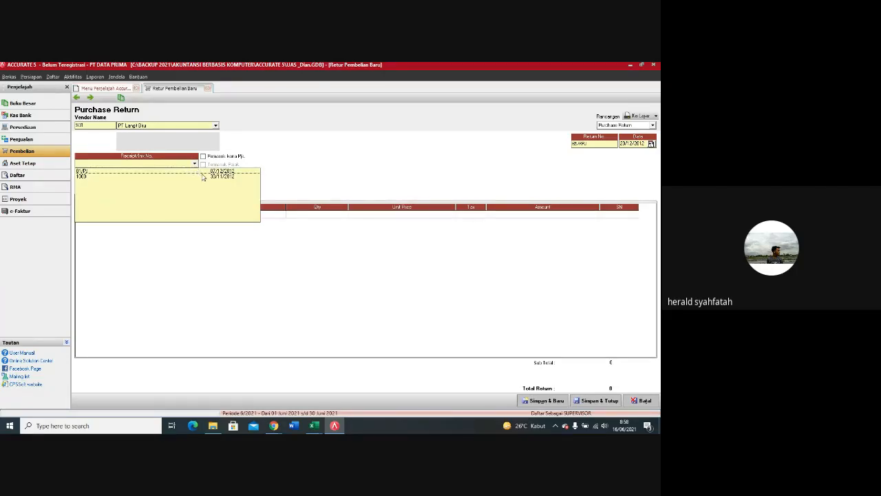
pyautogui.click(201, 172)
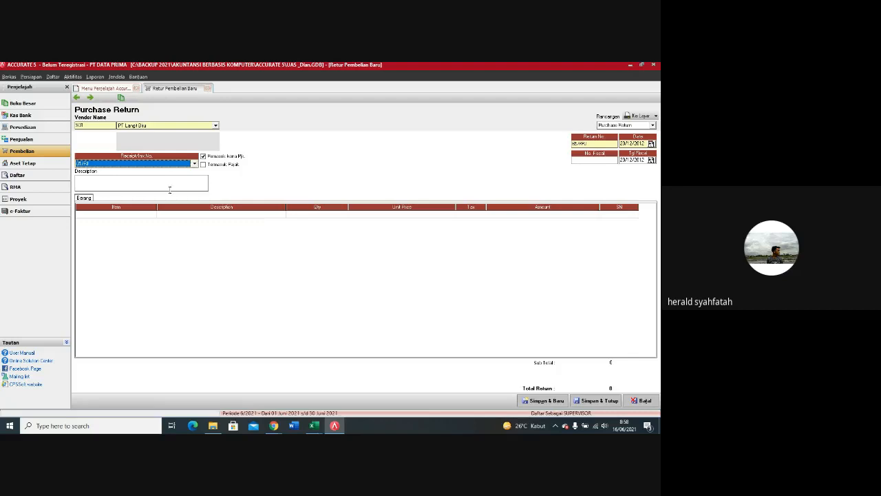
pyautogui.click(124, 217)
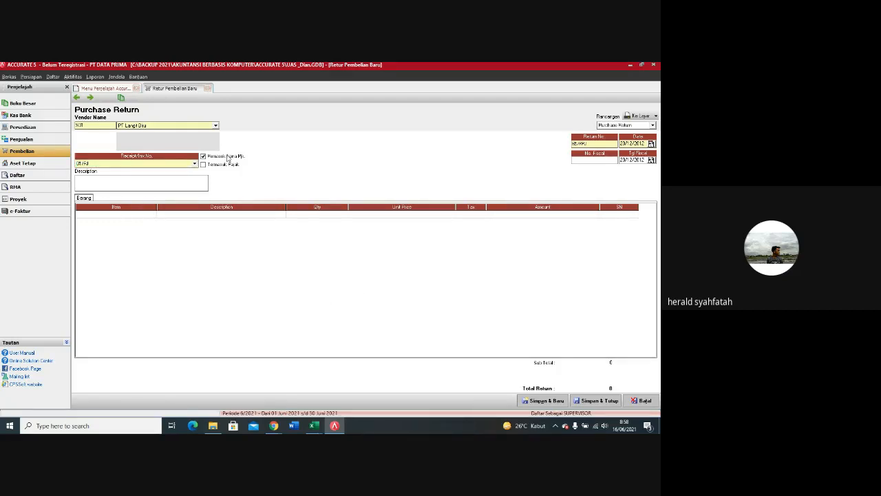
pyautogui.click(196, 179)
# Step: Reselect the vendor PT Langit Biru and its purchase invoice 01/PJ as the source of the return
pyautogui.click(138, 125)
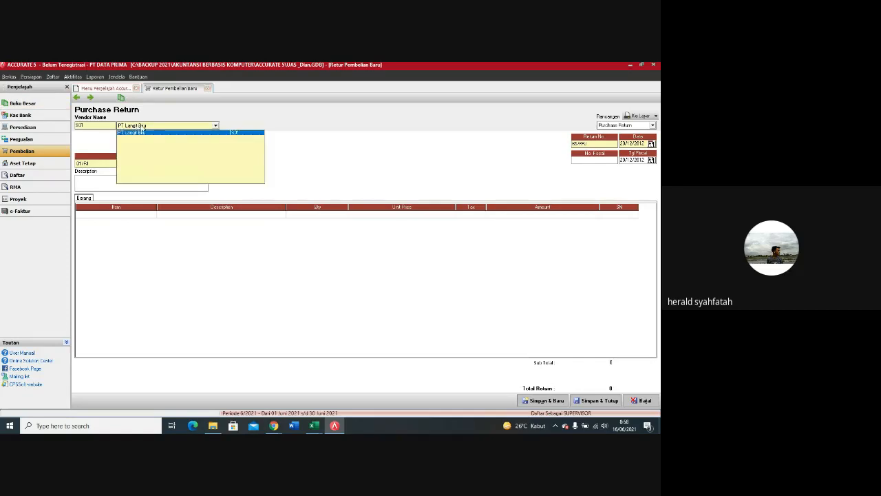
pyautogui.click(143, 132)
pyautogui.click(195, 166)
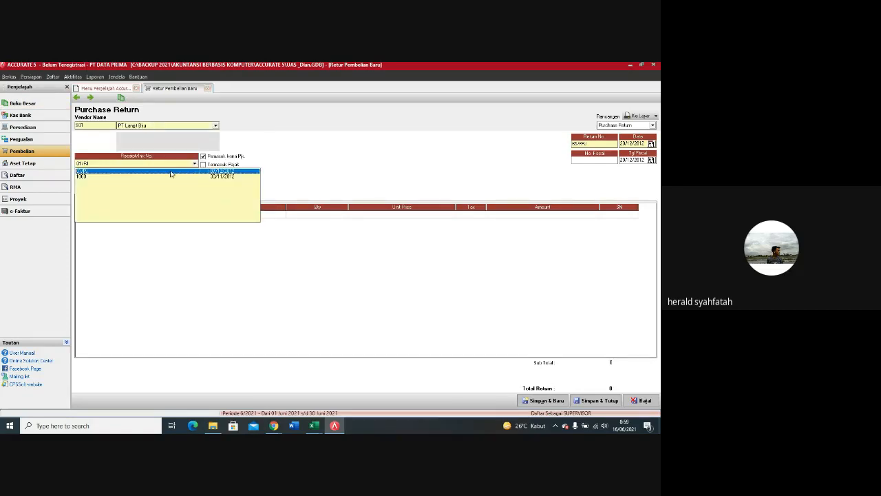
pyautogui.click(171, 173)
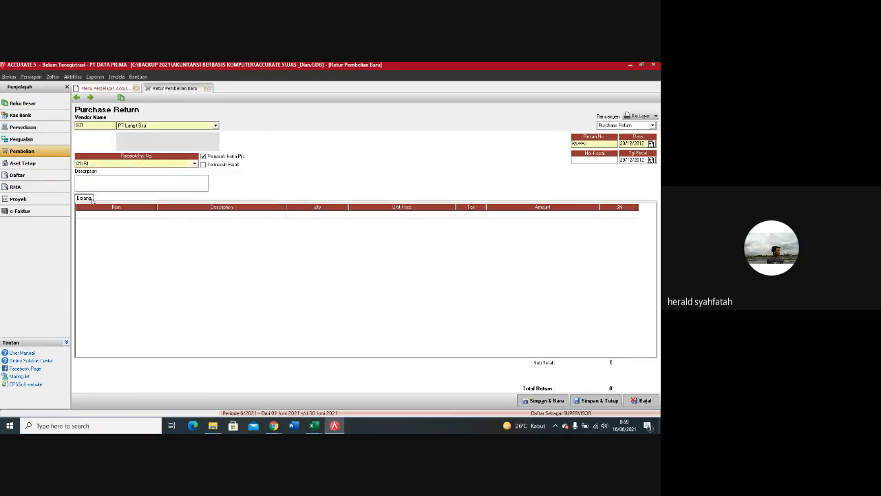
# Step: Add the item Travel Time as the return's first line, declining to return all goods of the invoice
pyautogui.click(501, 216)
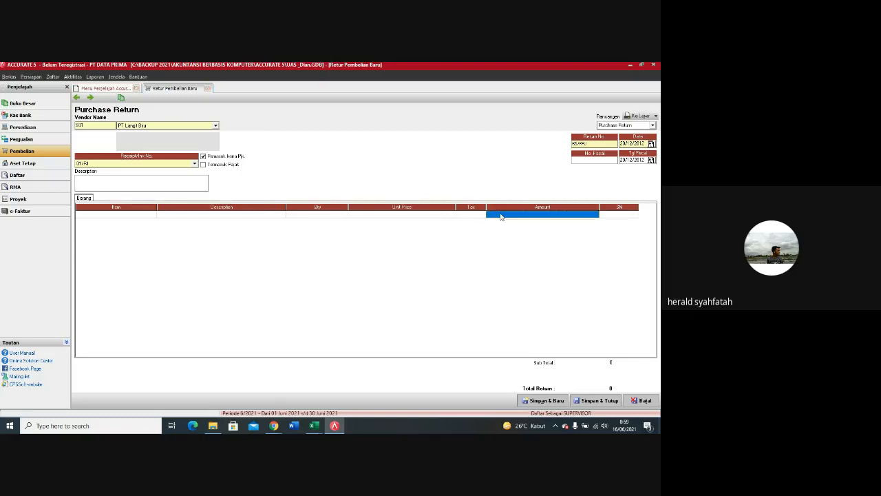
pyautogui.click(157, 216)
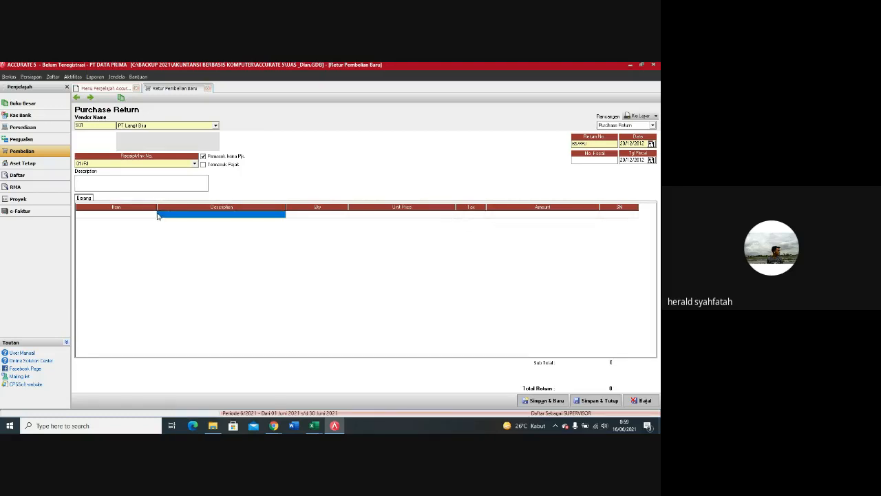
pyautogui.click(156, 217)
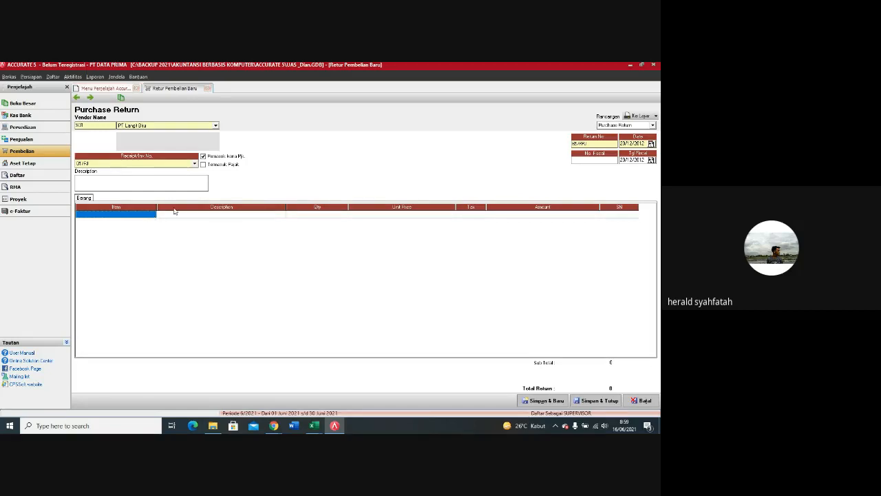
pyautogui.click(282, 219)
pyautogui.click(282, 217)
pyautogui.click(282, 216)
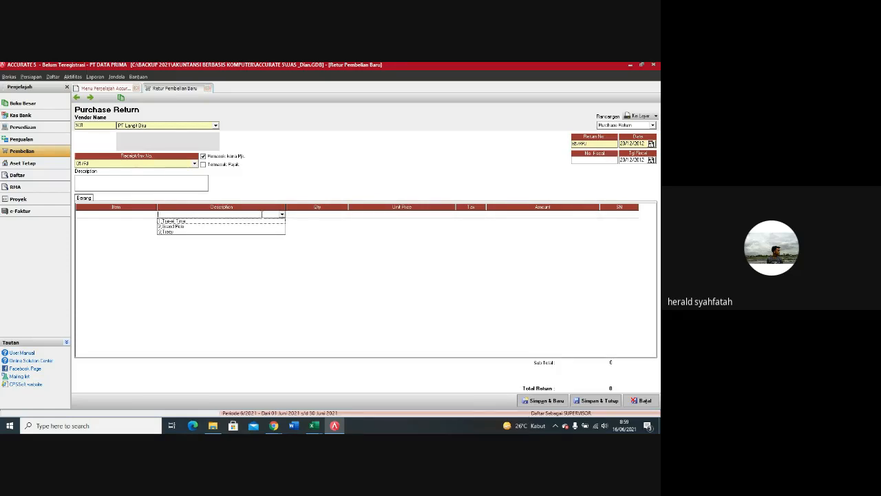
pyautogui.click(222, 222)
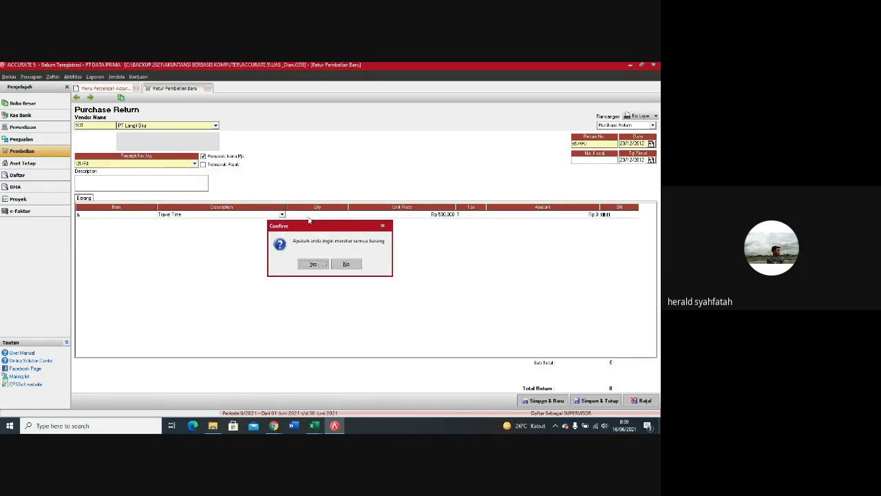
pyautogui.click(349, 265)
# Step: Set the returned quantity of Travel Time to 1 and complete the line
pyautogui.click(344, 216)
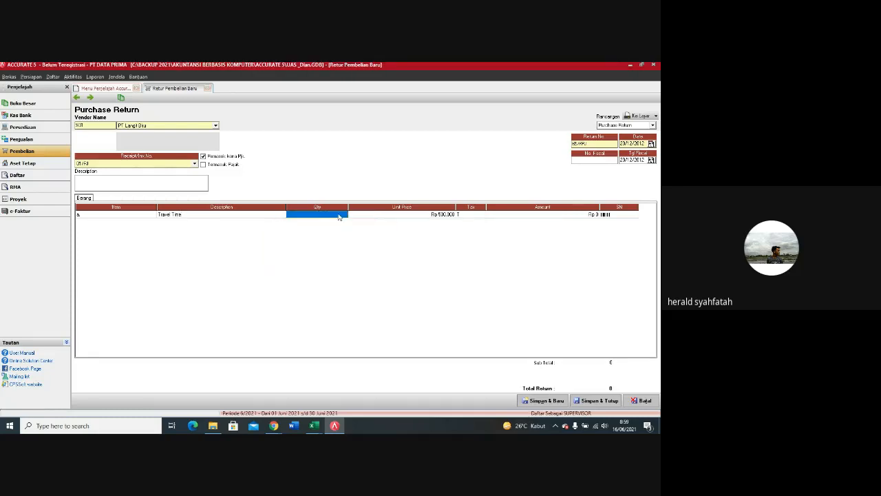
pyautogui.click(347, 215)
pyautogui.write('1')
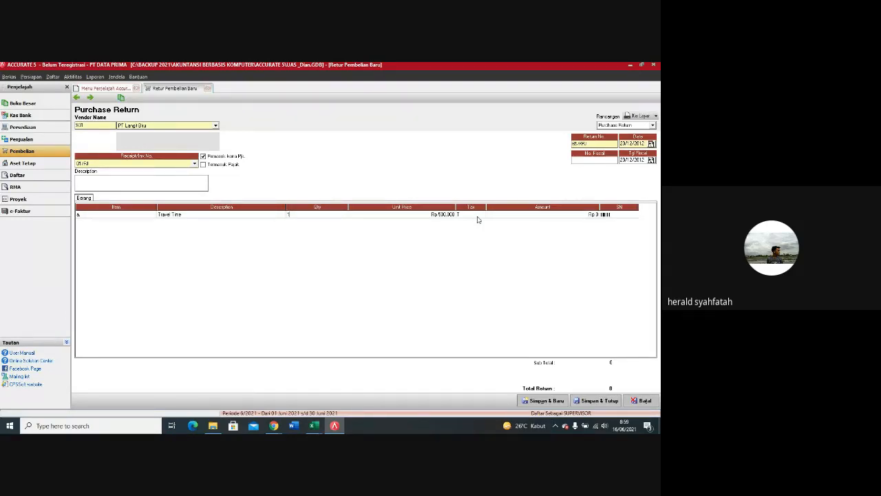
pyautogui.click(533, 220)
pyautogui.press('Tab')
pyautogui.press('Tab')
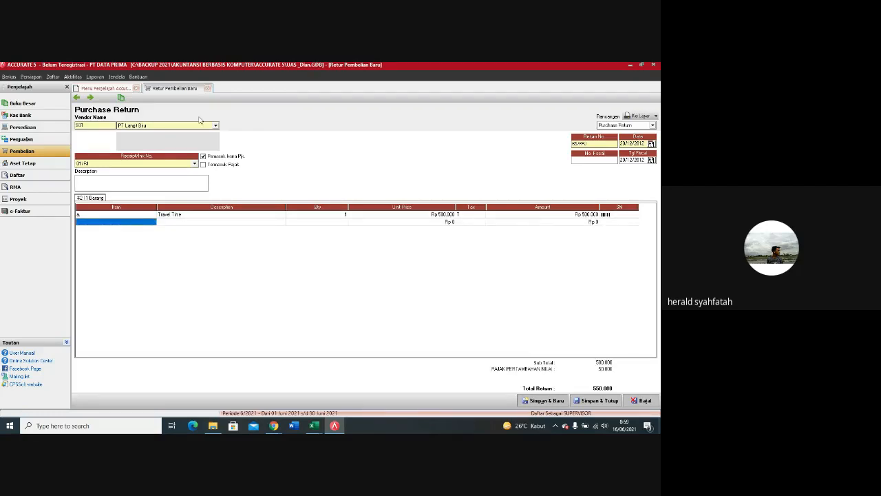
# Step: Add the item Grand Polo as the second return line with quantity 1, declining to return all goods
pyautogui.click(246, 223)
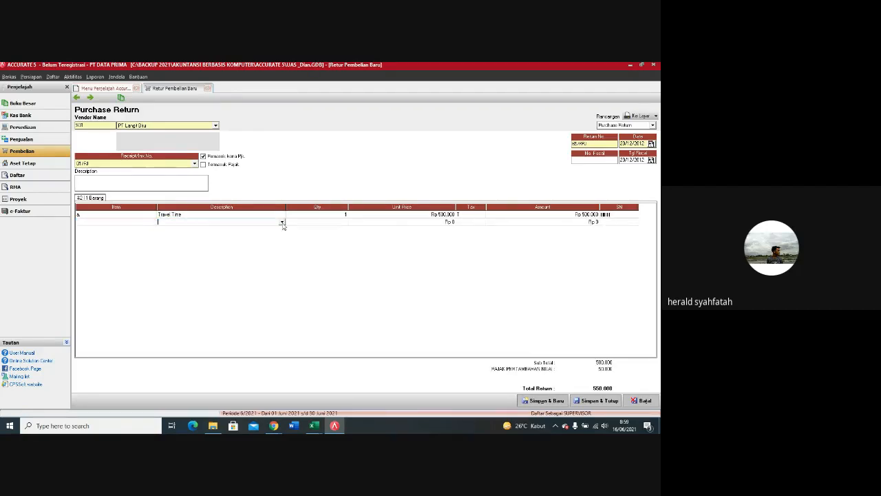
pyautogui.click(282, 223)
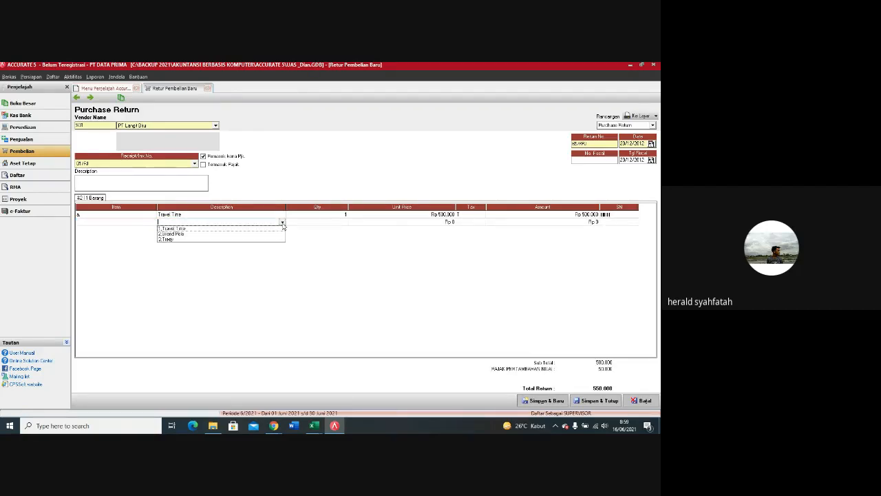
pyautogui.click(196, 239)
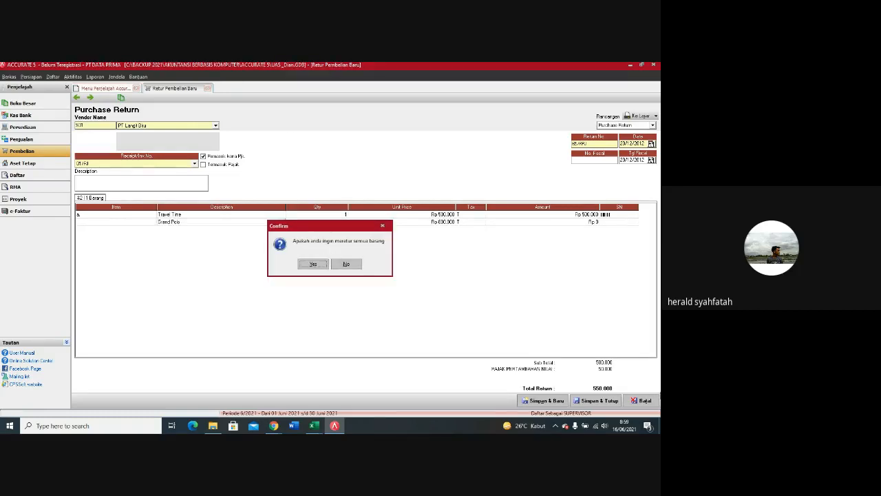
pyautogui.click(347, 264)
pyautogui.click(338, 223)
pyautogui.write('1')
pyautogui.press('Return')
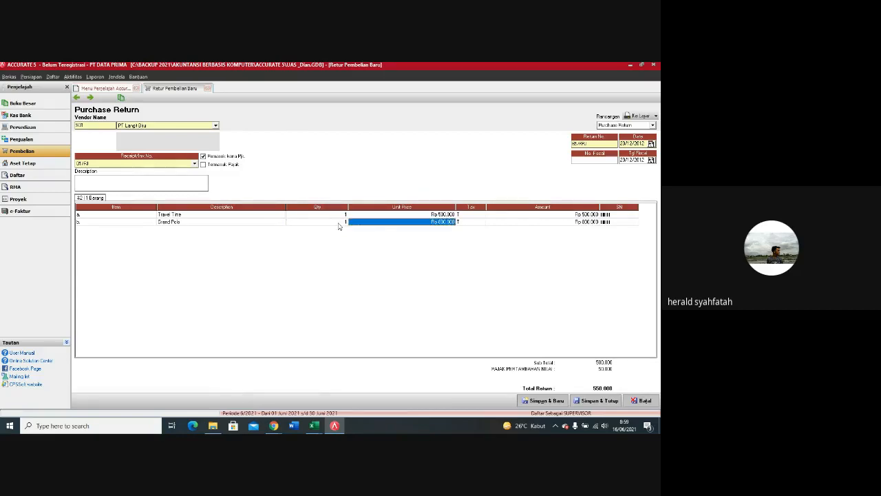
# Step: Complete the Grand Polo line, then save and close the purchase return
pyautogui.press('Return')
pyautogui.press('Return')
pyautogui.press('Return')
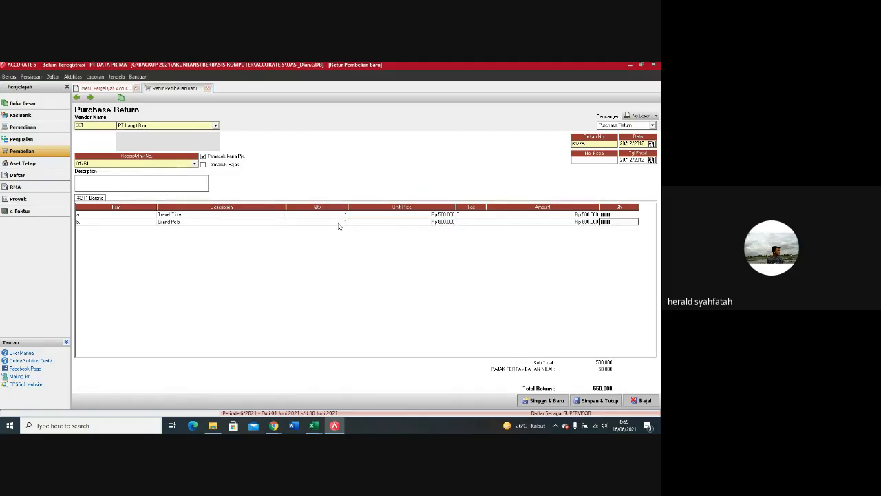
pyautogui.press('Return')
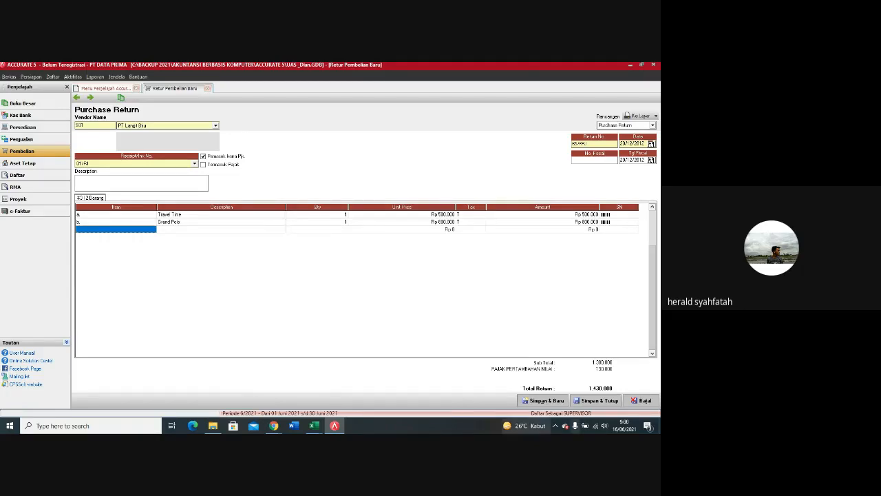
pyautogui.click(596, 400)
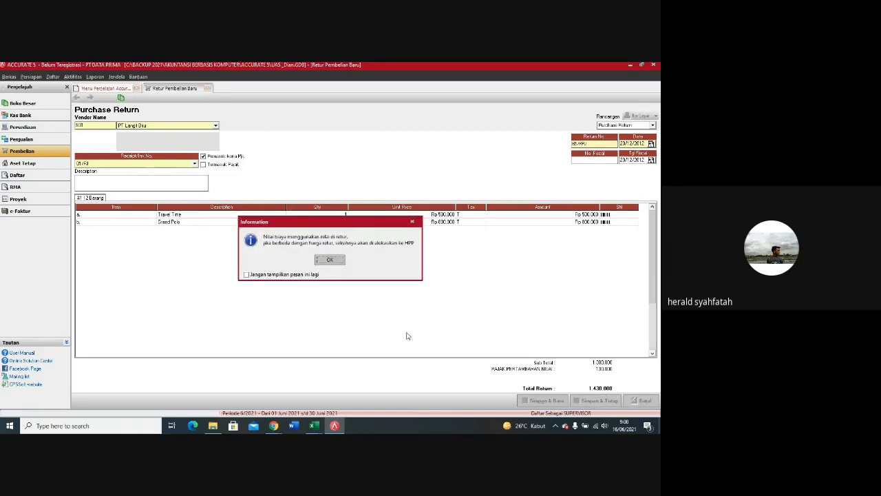
pyautogui.click(330, 259)
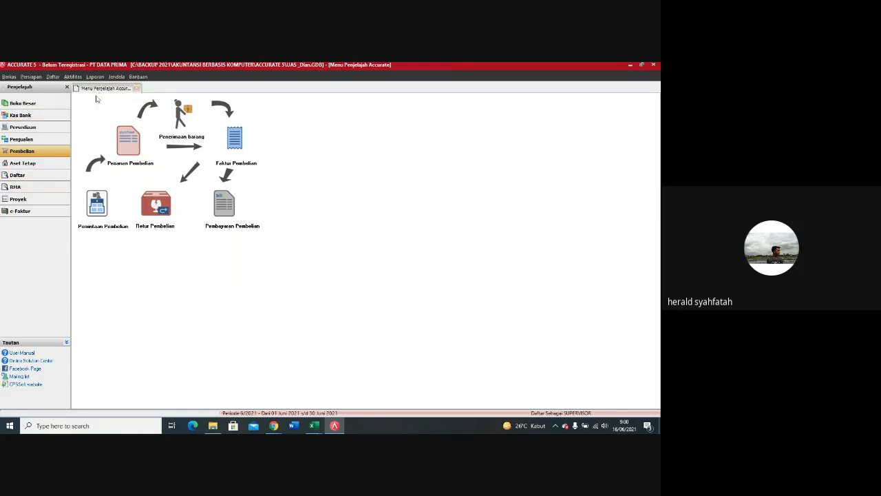
# Step: Open the bank reconciliation and load the transactions of the Bank BNI account
pyautogui.click(20, 116)
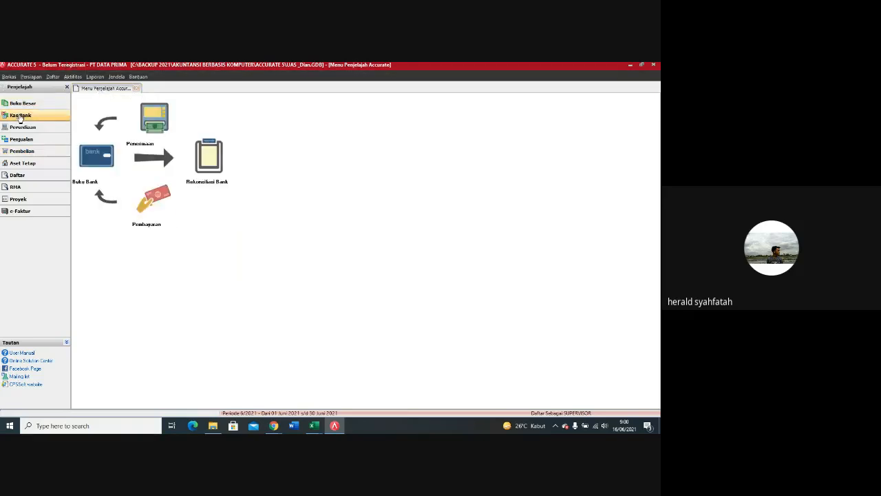
pyautogui.click(215, 164)
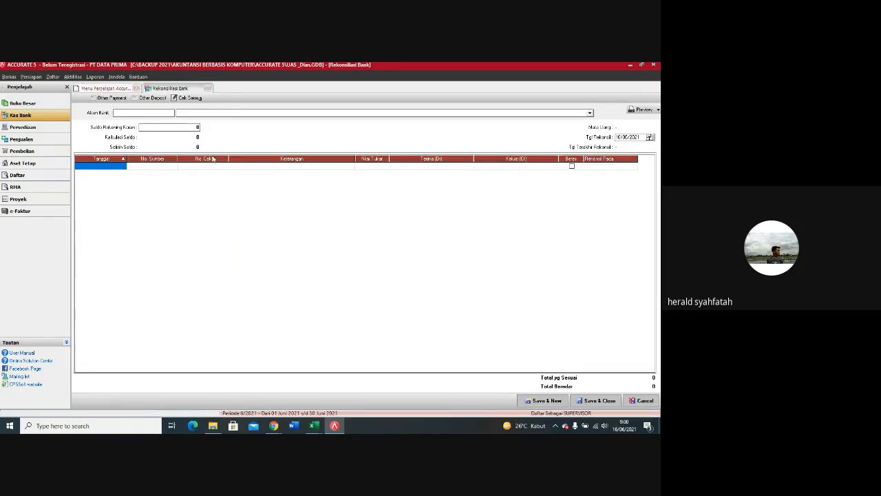
pyautogui.click(590, 113)
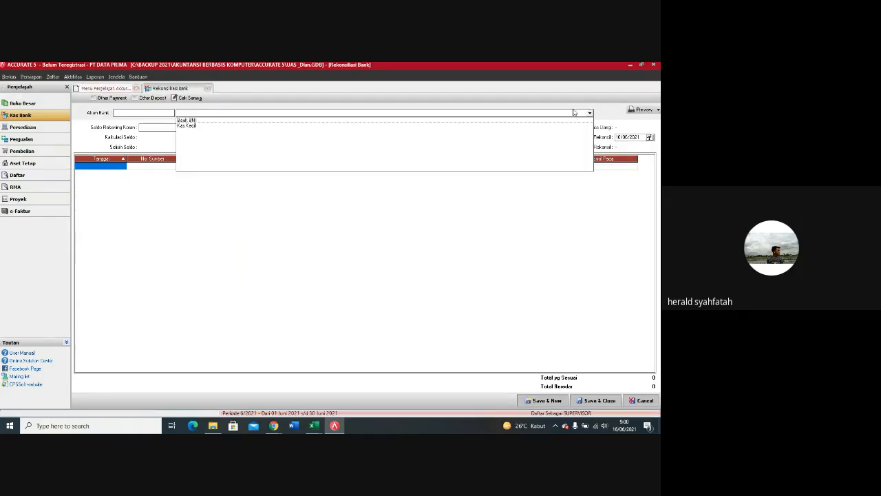
pyautogui.click(186, 121)
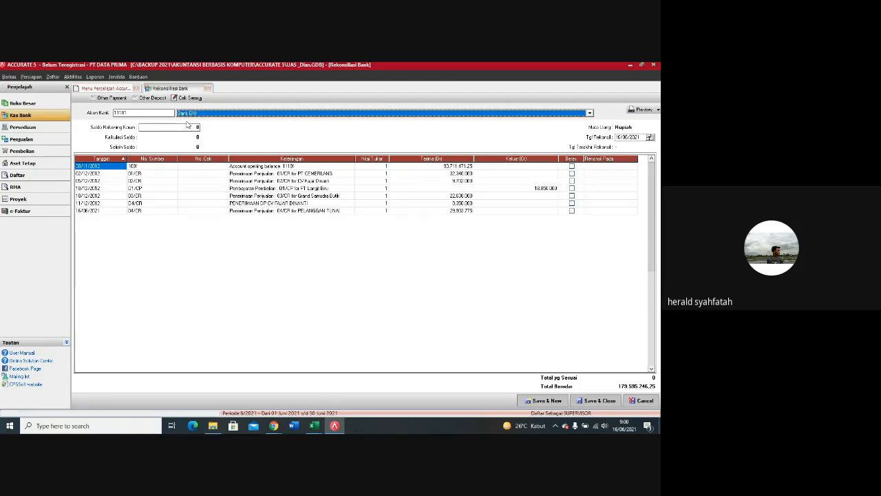
# Step: Review the Bank BNI transactions with the reconciliation date set to 31/12/2012, and close the reconciliation without saving
pyautogui.moveTo(640, 137); pyautogui.dragTo(613, 138)
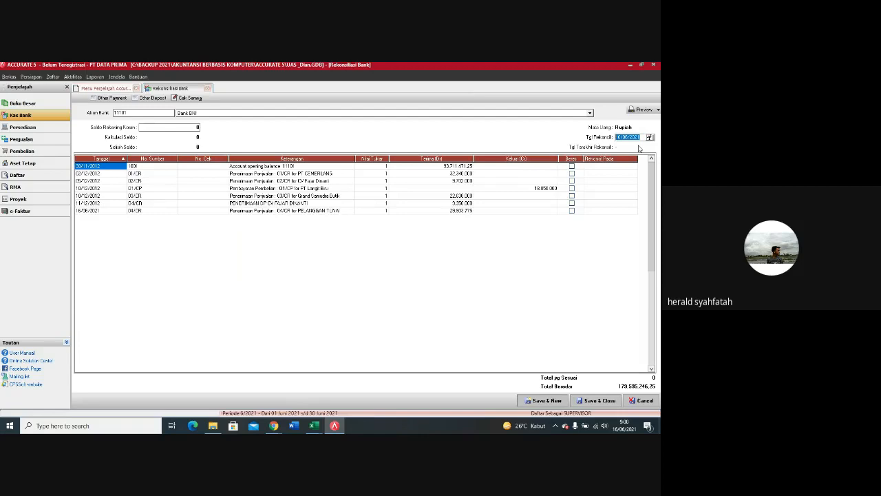
pyautogui.write('31/12/')
pyautogui.write('13')
pyautogui.press('Tab')
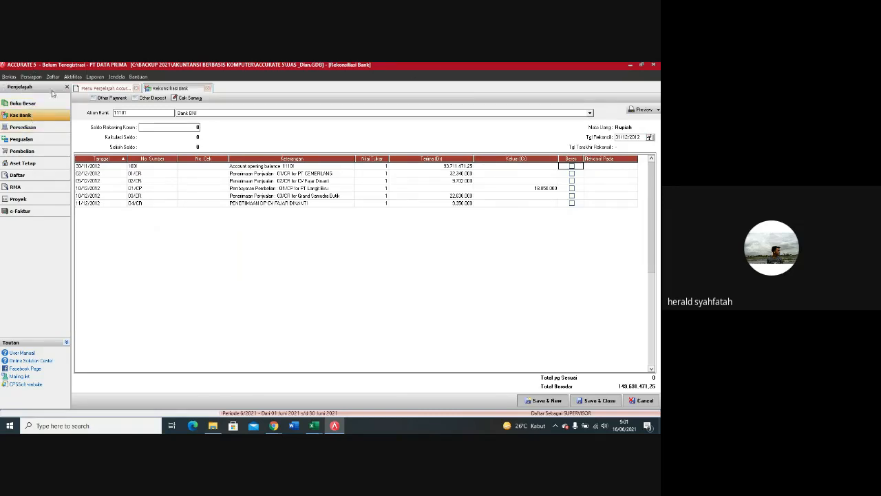
pyautogui.click(208, 89)
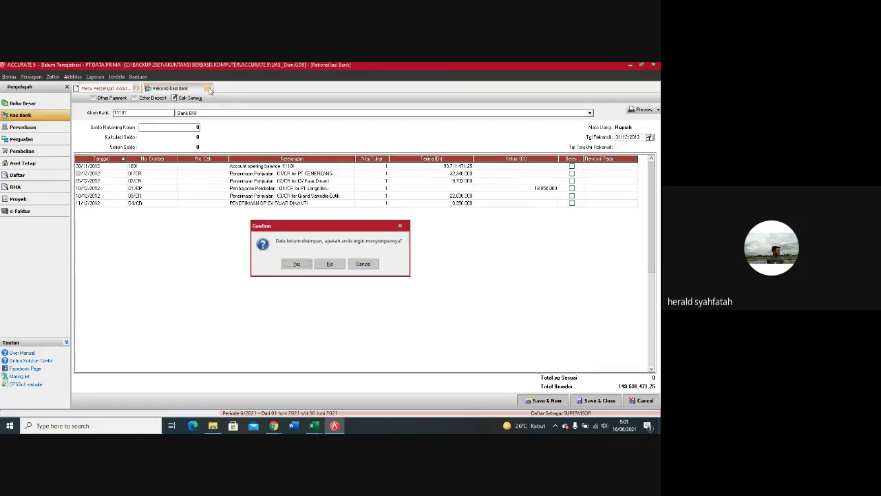
pyautogui.click(337, 262)
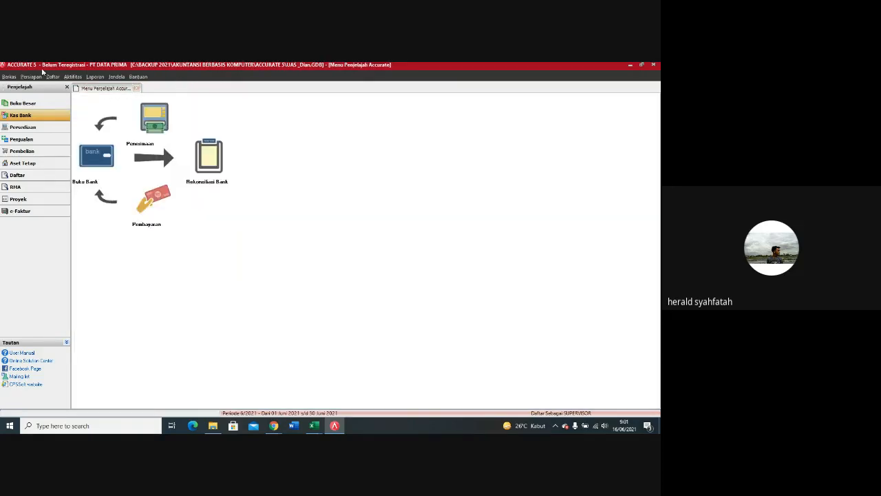
# Step: Open customer receipt 04/CR from the list of sales receipts
pyautogui.click(56, 77)
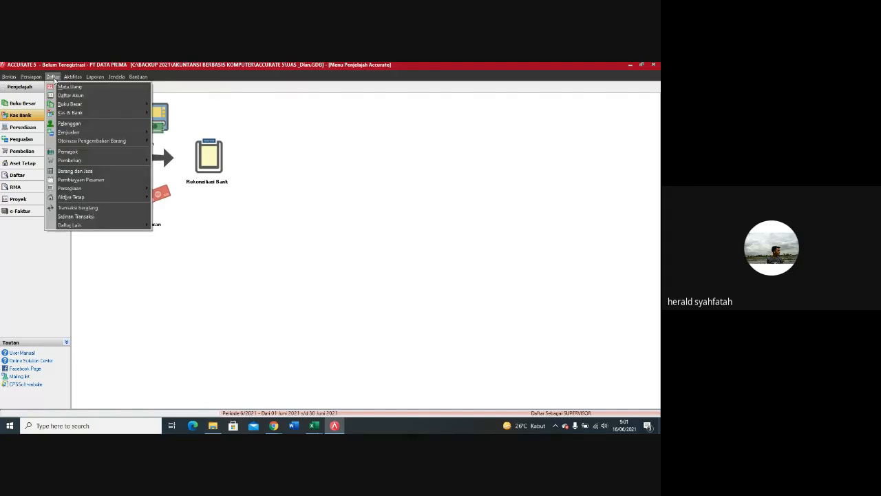
pyautogui.moveTo(72, 77)
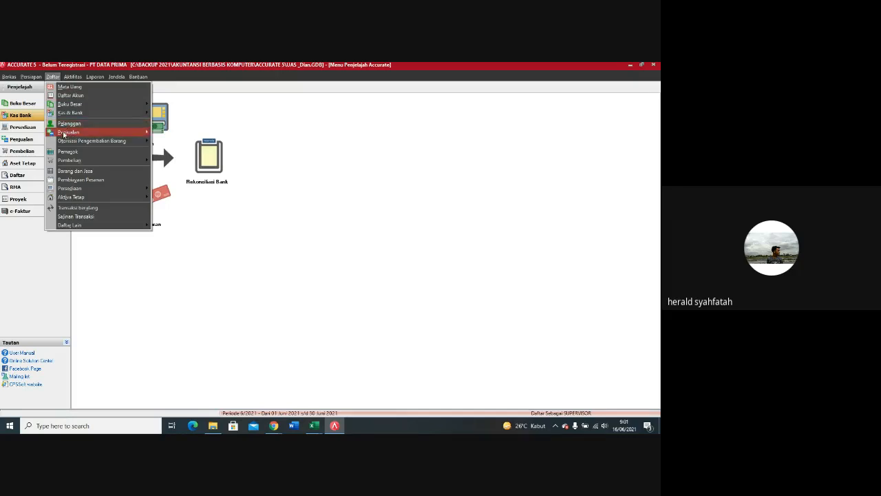
pyautogui.moveTo(64, 134)
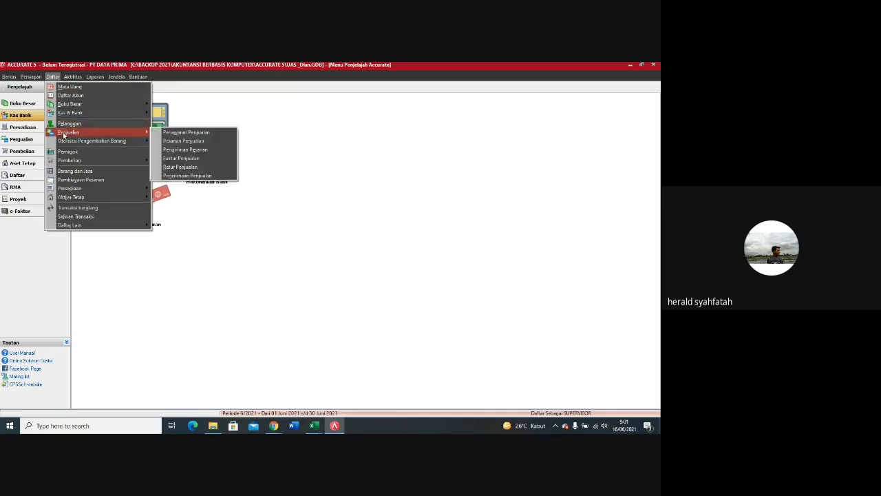
pyautogui.click(181, 176)
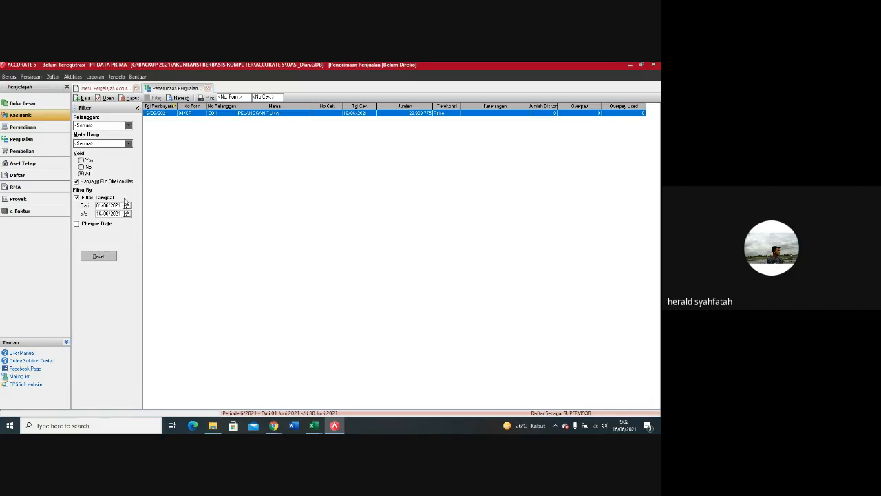
pyautogui.doubleClick(185, 114)
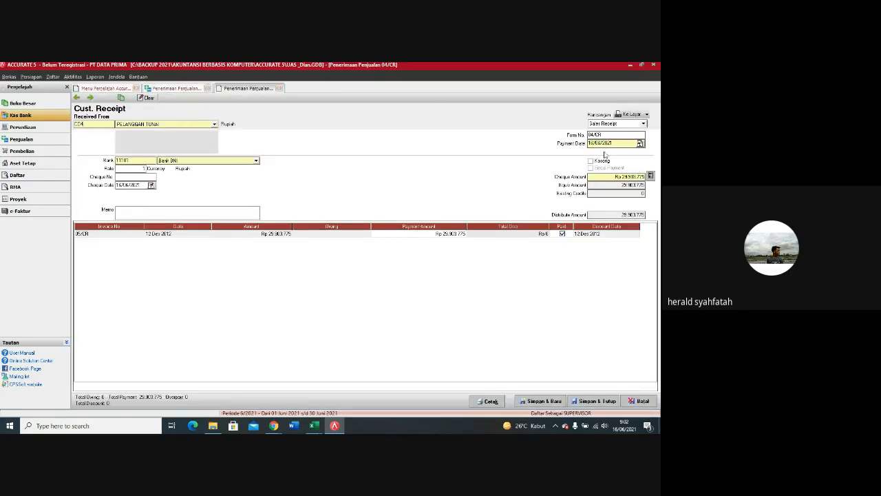
# Step: Set the payment date and cheque date of receipt 04/CR to 12/12/2012, save it, and close the receipt form
pyautogui.moveTo(614, 143); pyautogui.dragTo(582, 146)
pyautogui.write('12/12/12')
pyautogui.click(141, 185)
pyautogui.write('12/12/12')
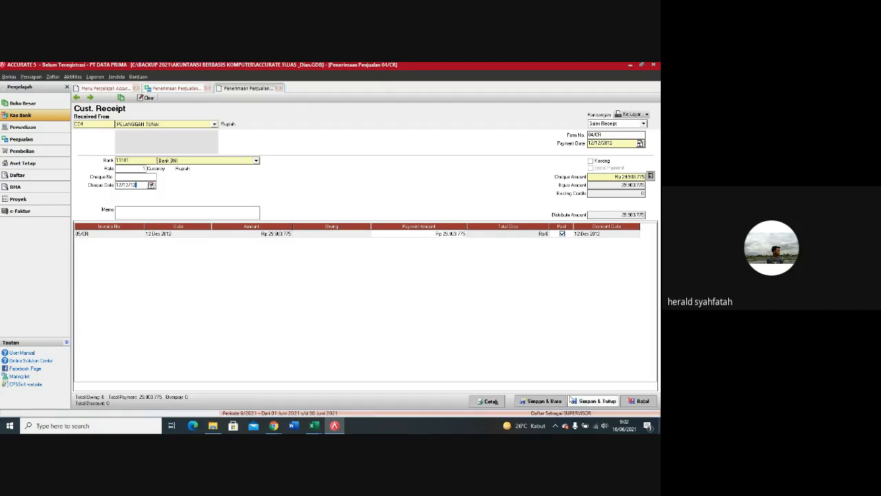
pyautogui.click(546, 402)
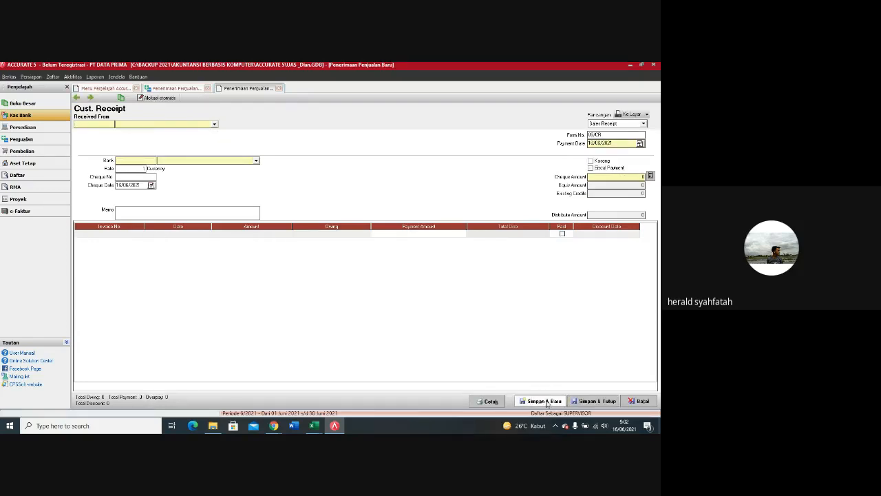
pyautogui.click(280, 89)
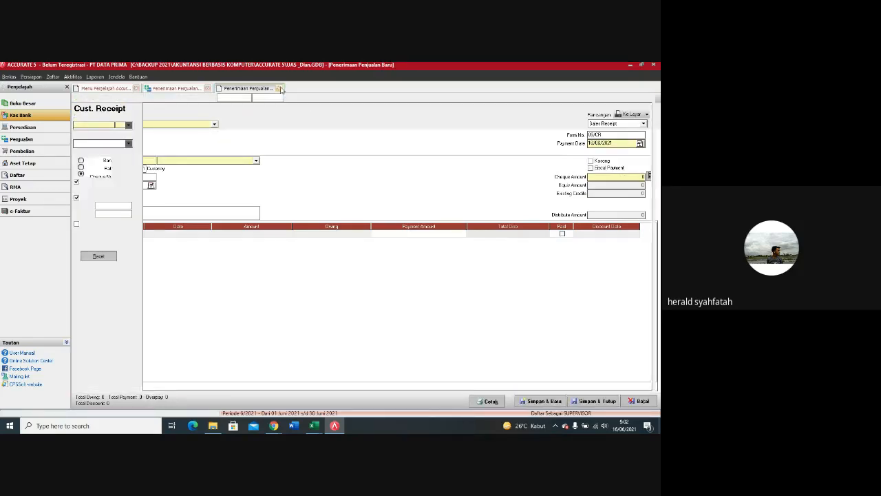
# Step: List the sales receipts with the date filter starting at 01/06/2000 to check receipt 04/CR's date, and close the list
pyautogui.click(181, 98)
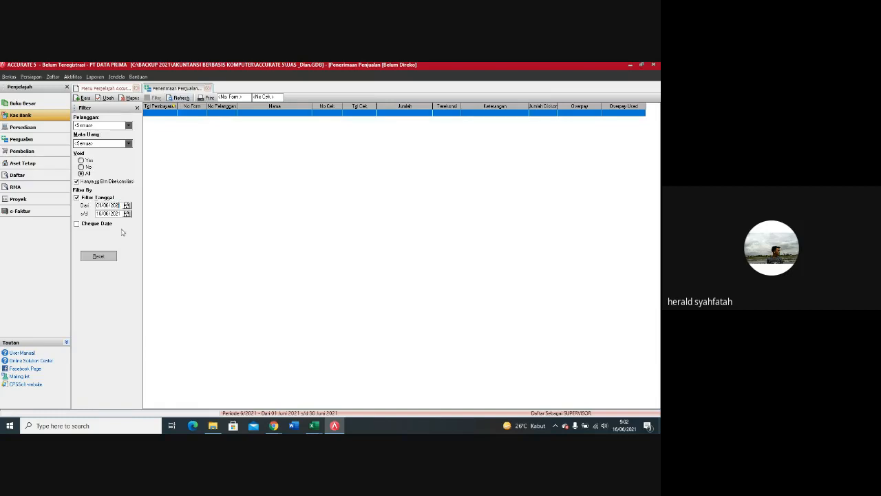
pyautogui.press('BackSpace')
pyautogui.write('00')
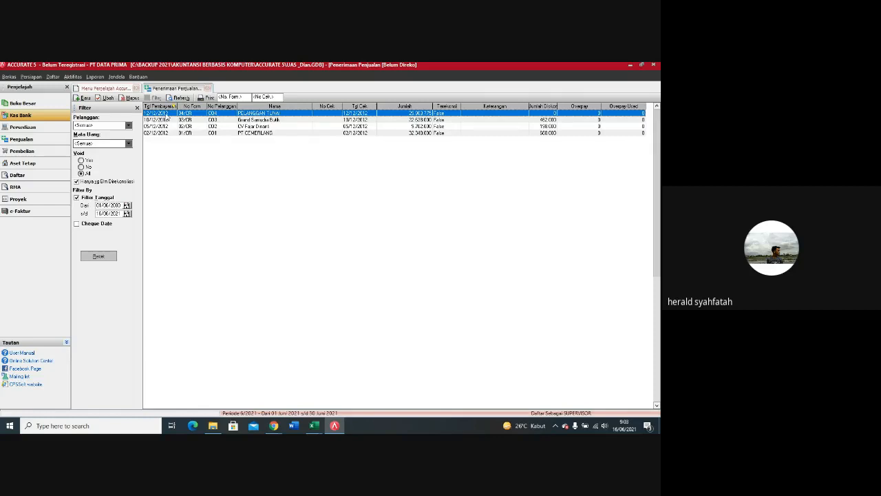
pyautogui.click(208, 88)
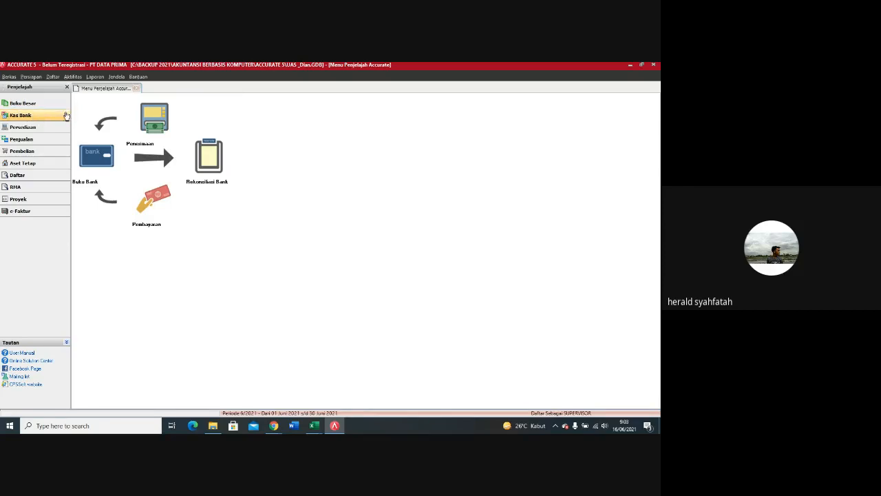
# Step: Open the bank reconciliation for the Bank BNI account and set the reconciliation date to 31/12/2012
pyautogui.click(200, 151)
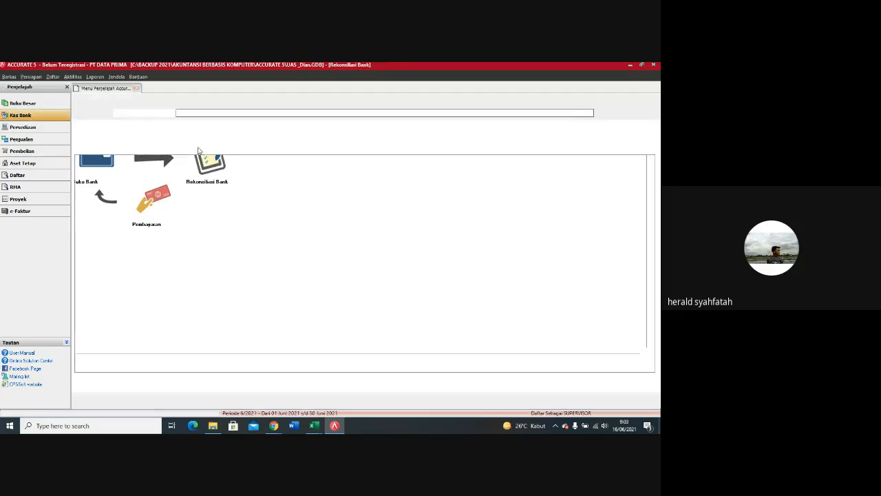
pyautogui.click(217, 114)
pyautogui.click(197, 122)
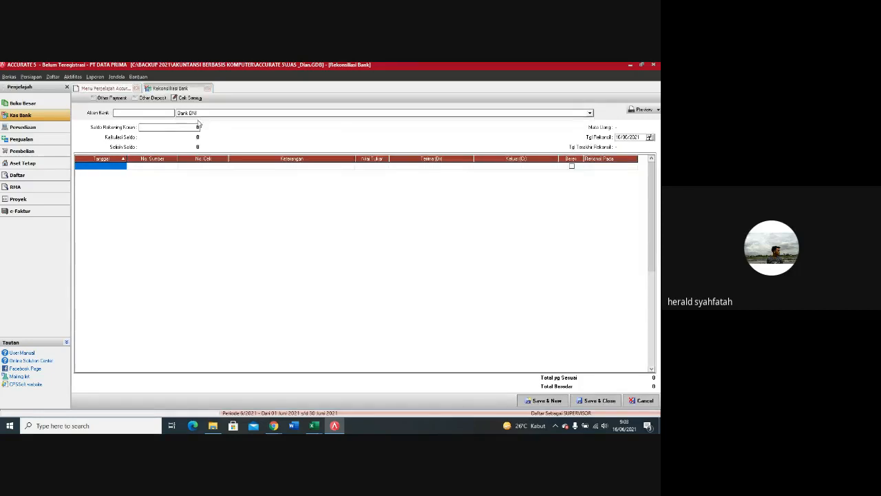
pyautogui.click(639, 136)
pyautogui.write('1')
pyautogui.press('BackSpace')
pyautogui.write('31/1')
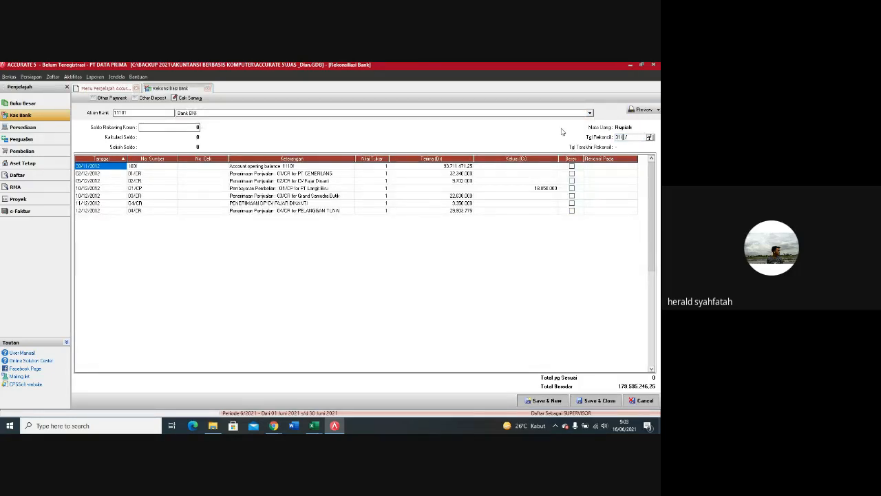
pyautogui.write('2/12')
pyautogui.press('Tab')
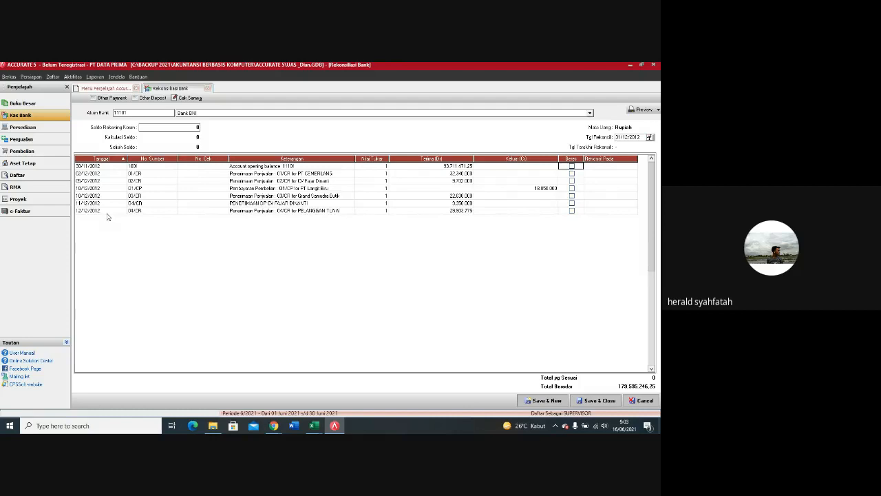
# Step: Start an other deposit from the reconciliation into Bank BNI with voucher number JSG, date 31/12/2012 and memo JASA GIRO
pyautogui.click(149, 100)
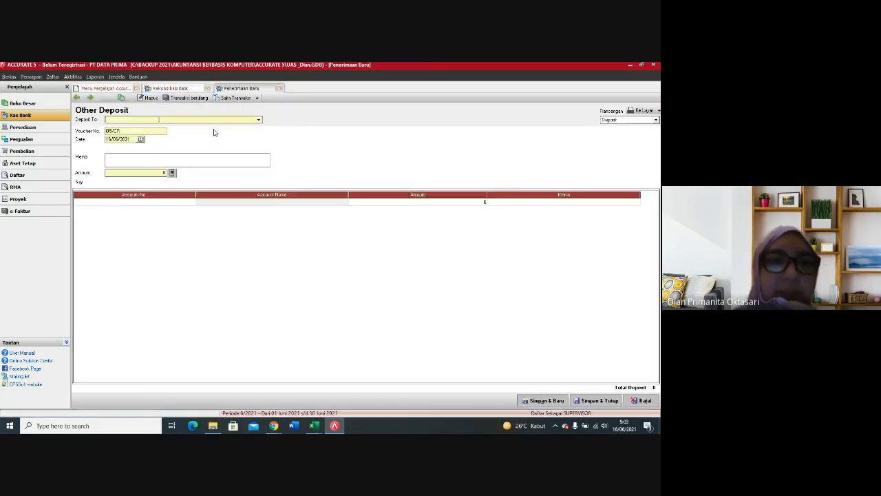
pyautogui.click(229, 121)
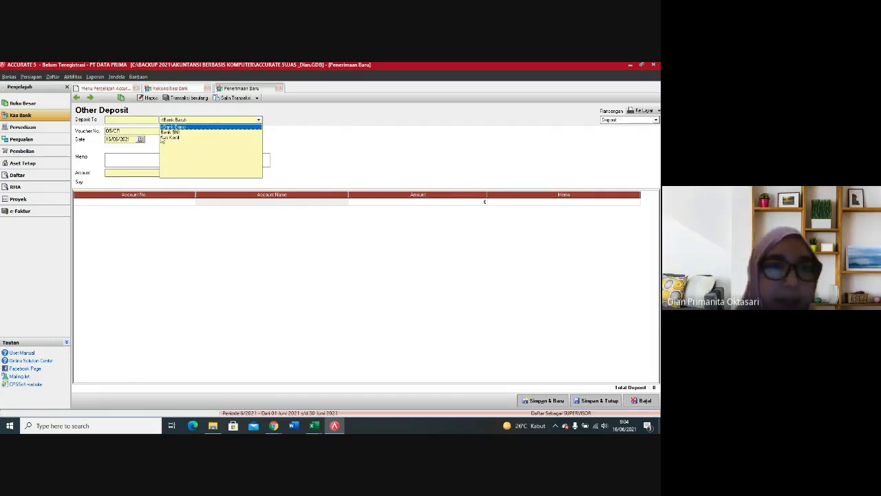
pyautogui.click(172, 132)
pyautogui.click(125, 133)
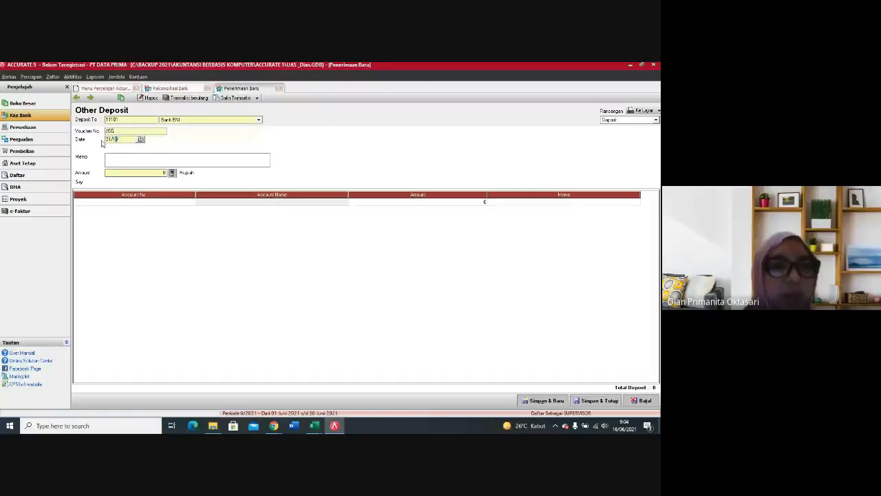
pyautogui.click(124, 164)
pyautogui.write('JADI')
pyautogui.write('A GIRO')
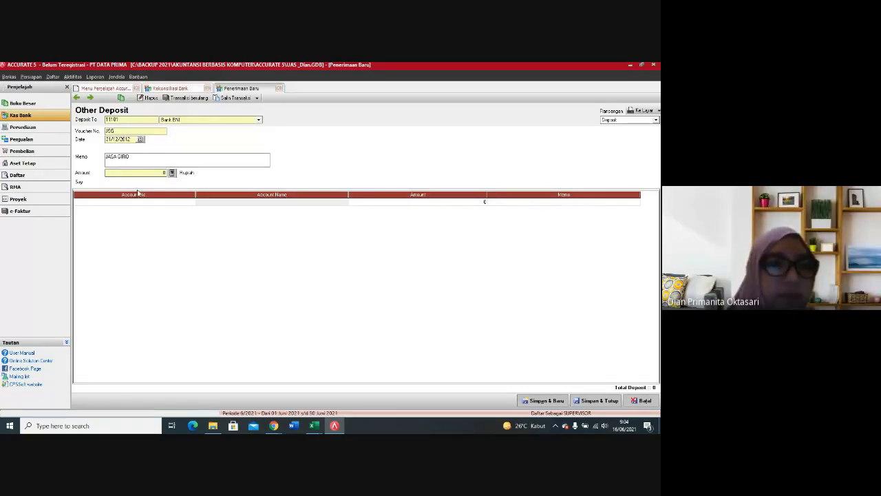
# Step: Add a deposit line for account 81000 Pendapatan Bunga with an amount of Rp 19,475,314
pyautogui.click(125, 203)
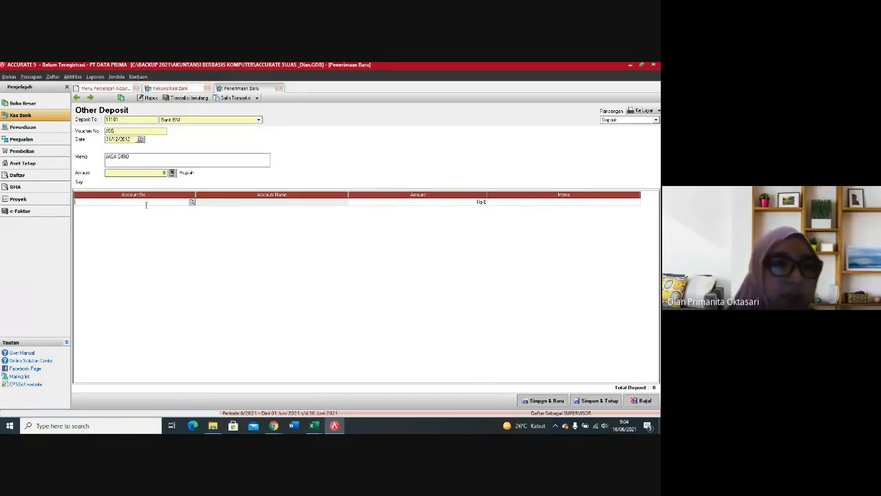
pyautogui.click(193, 203)
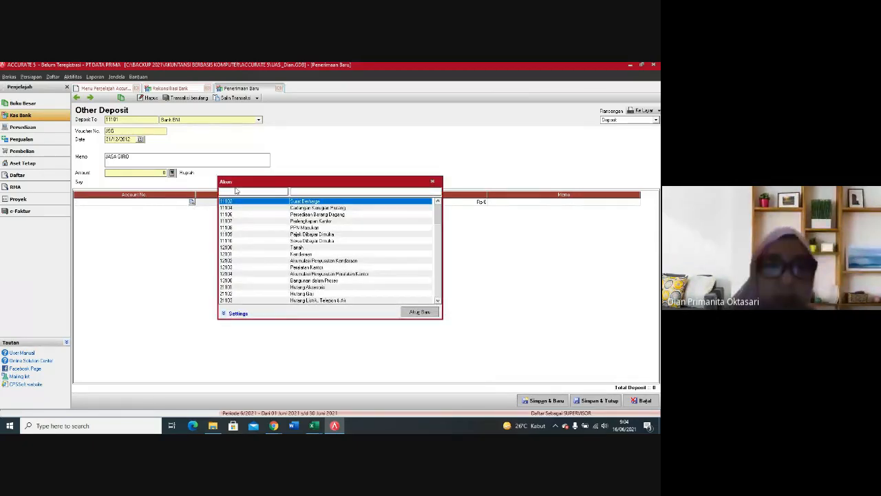
pyautogui.write('81')
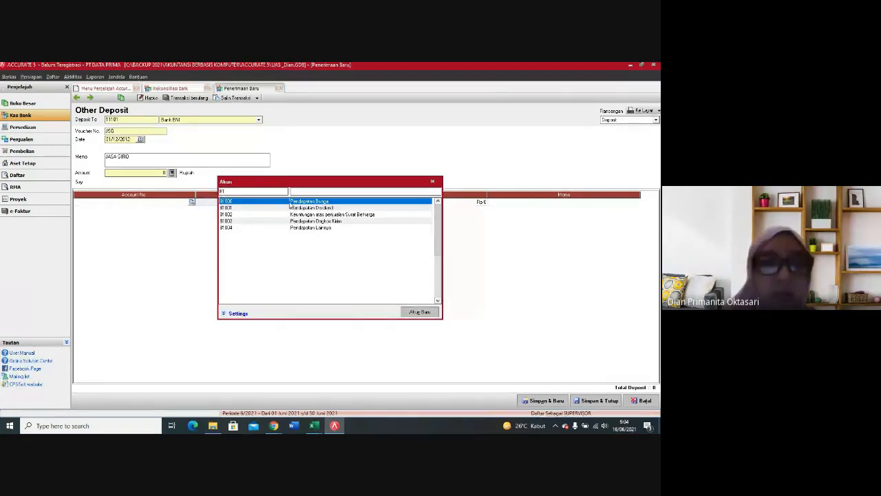
pyautogui.press('Return')
pyautogui.click(468, 204)
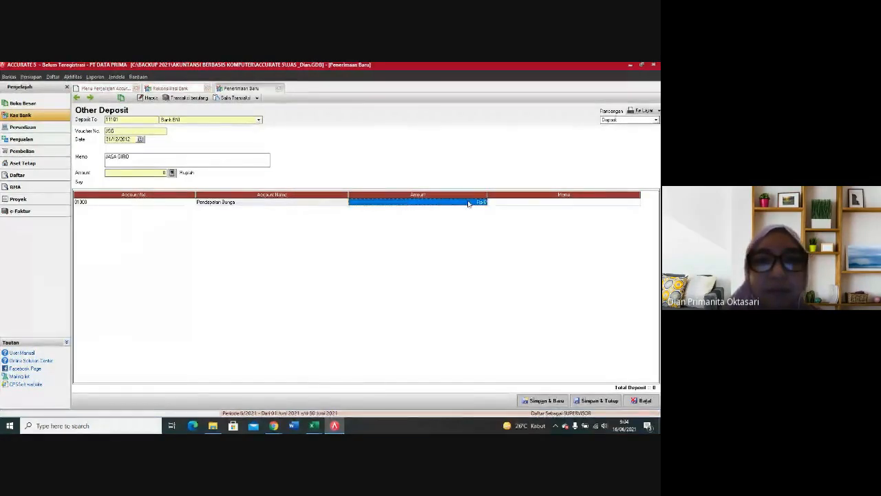
pyautogui.click(471, 203)
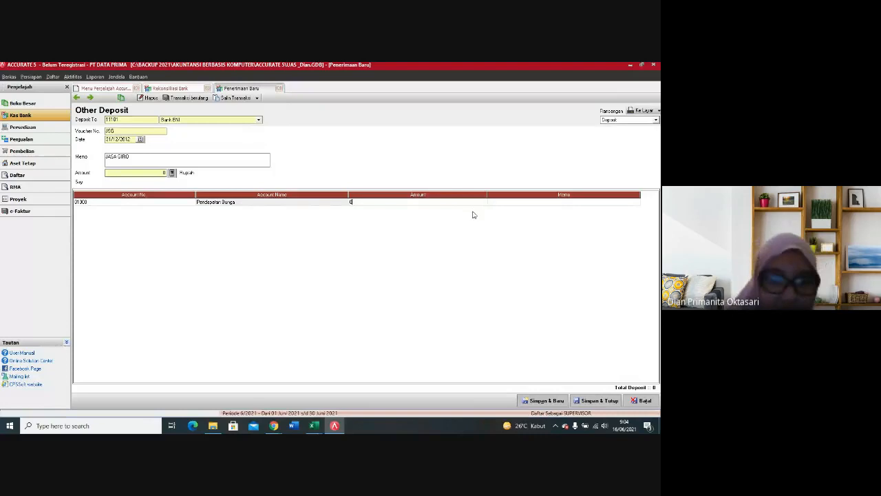
pyautogui.rightClick(473, 215)
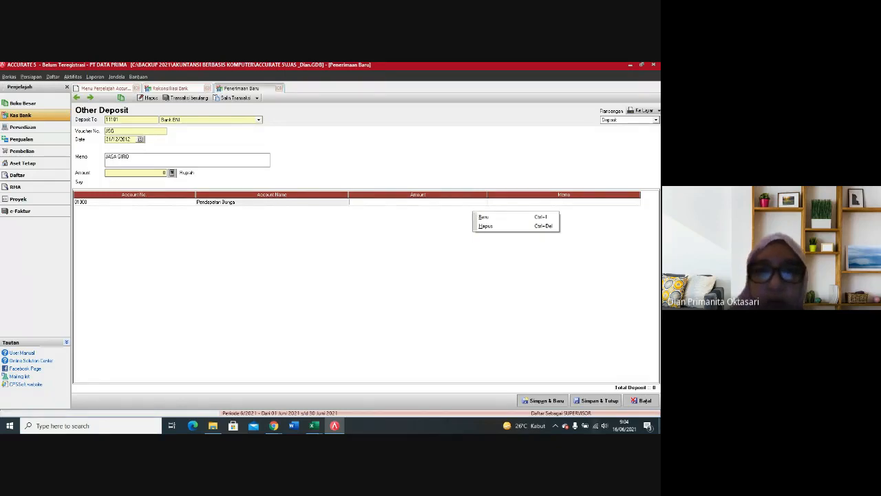
pyautogui.click(472, 205)
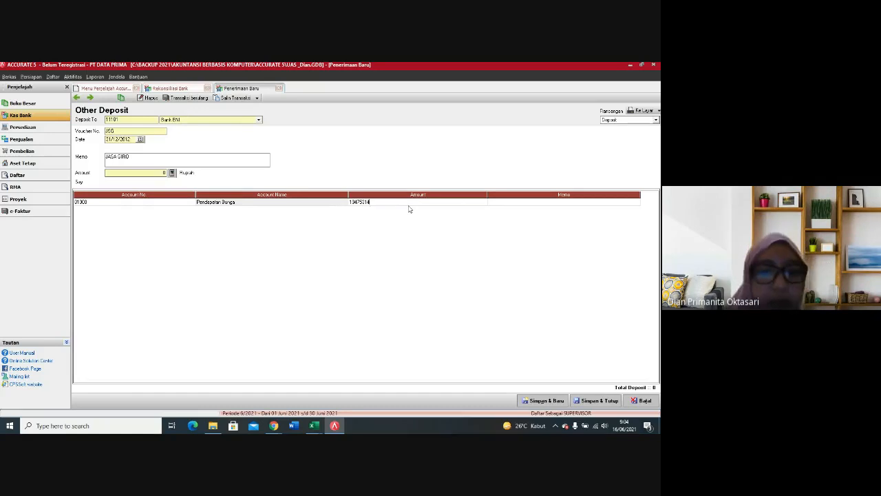
pyautogui.press('Tab')
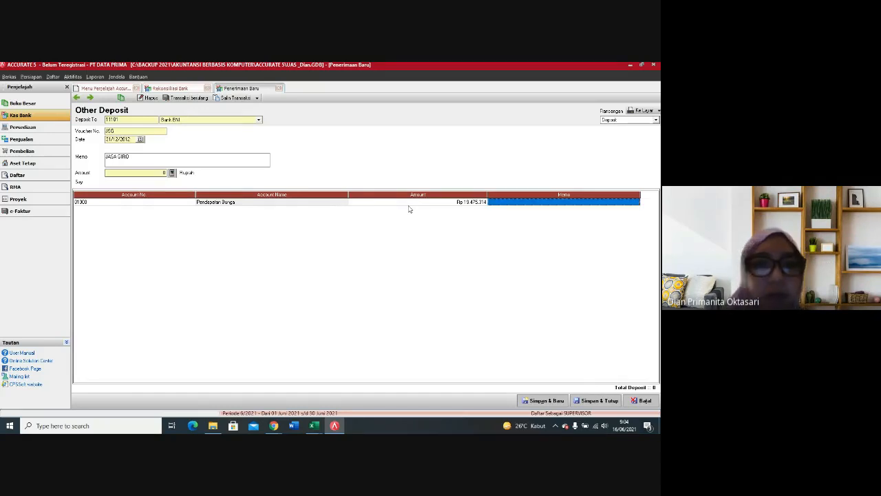
pyautogui.press('Tab')
# Step: Fill the deposit amount from the line total, save the JASA GIRO deposit, and close the deposit form
pyautogui.click(171, 173)
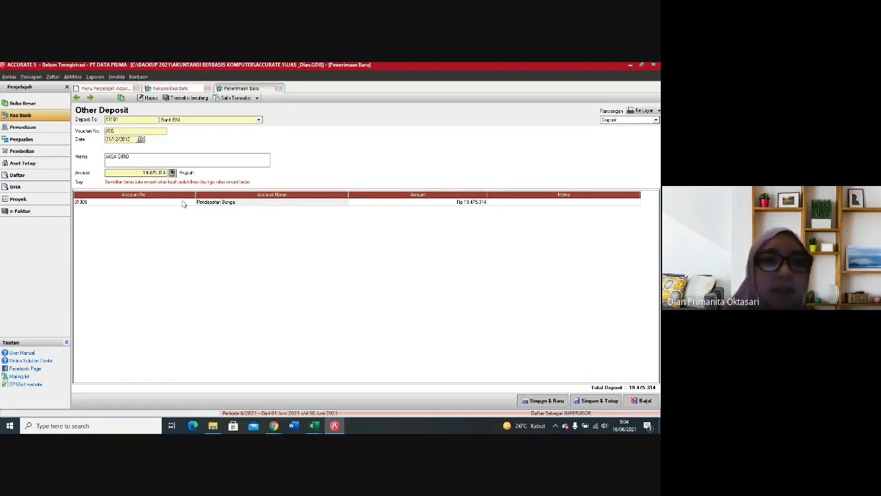
pyautogui.click(558, 401)
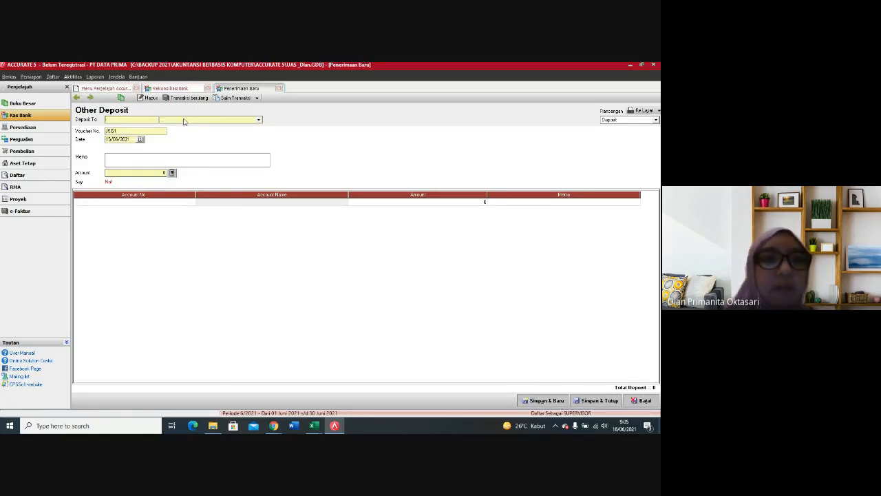
pyautogui.click(281, 90)
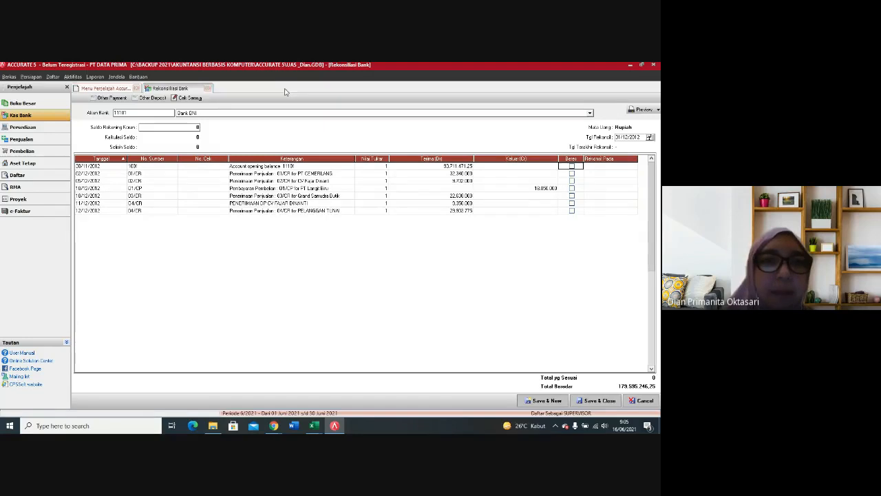
# Step: Start an other payment from Bank BNI with voucher number ADM, date 31/12/2012 and memo ADM BANK
pyautogui.click(110, 98)
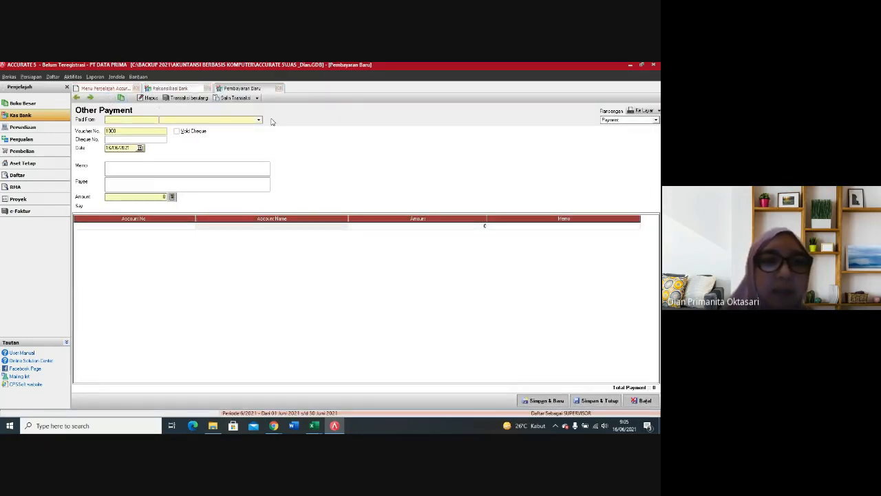
pyautogui.click(258, 120)
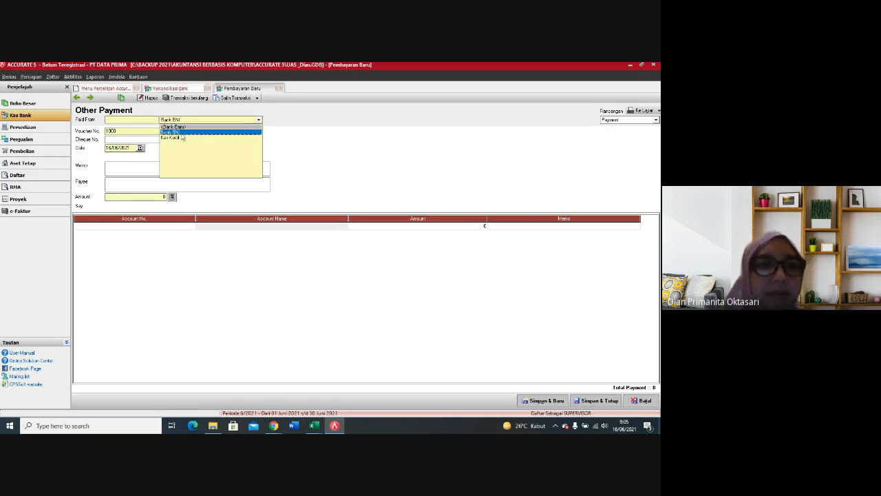
pyautogui.click(184, 136)
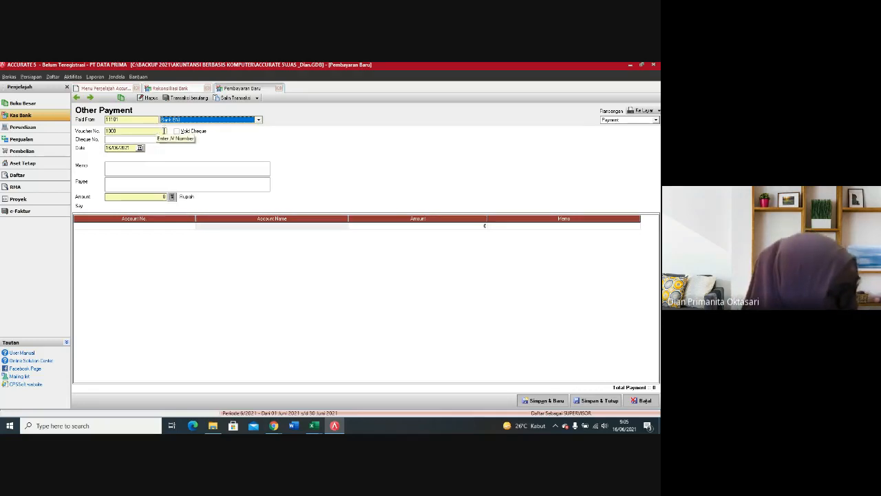
pyautogui.press('Tab')
pyautogui.write('ADM')
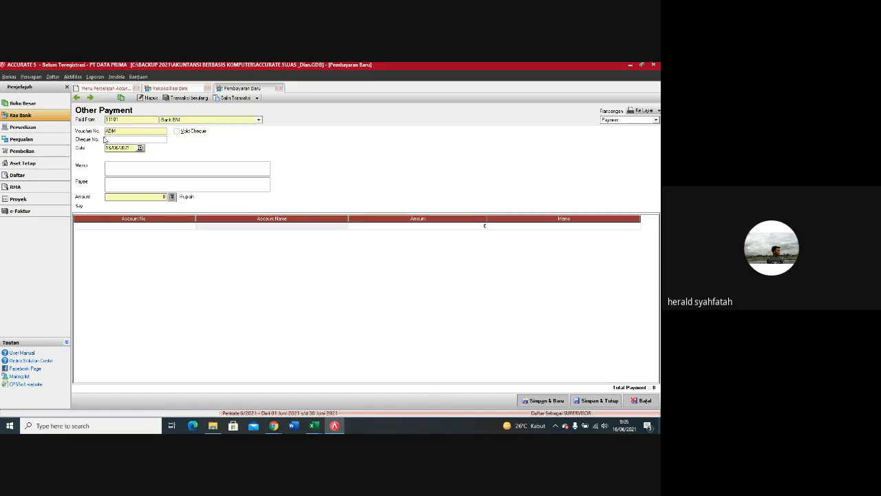
pyautogui.click(133, 148)
pyautogui.write('31/12/13')
pyautogui.click(115, 168)
pyautogui.write('ADM BANK')
# Step: Add a payment line for account 91000 Beban Administrasi Bank with an amount of Rp 110,000
pyautogui.click(176, 227)
pyautogui.click(192, 226)
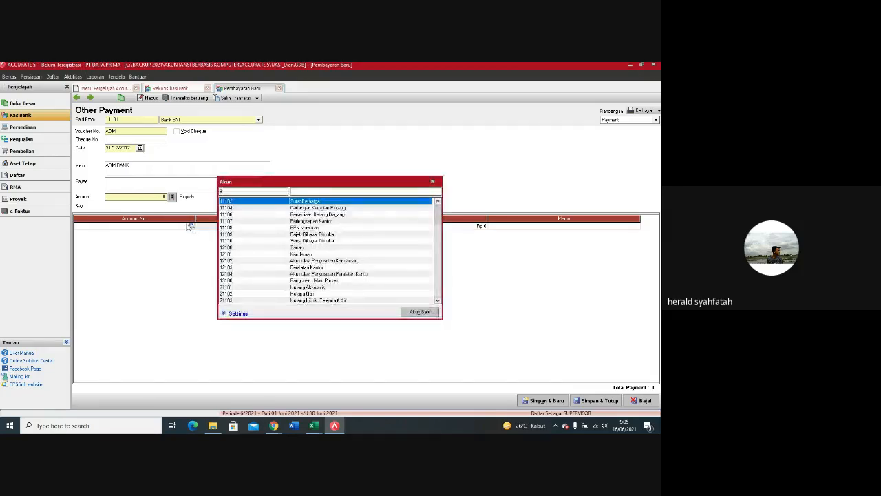
pyautogui.write('9100')
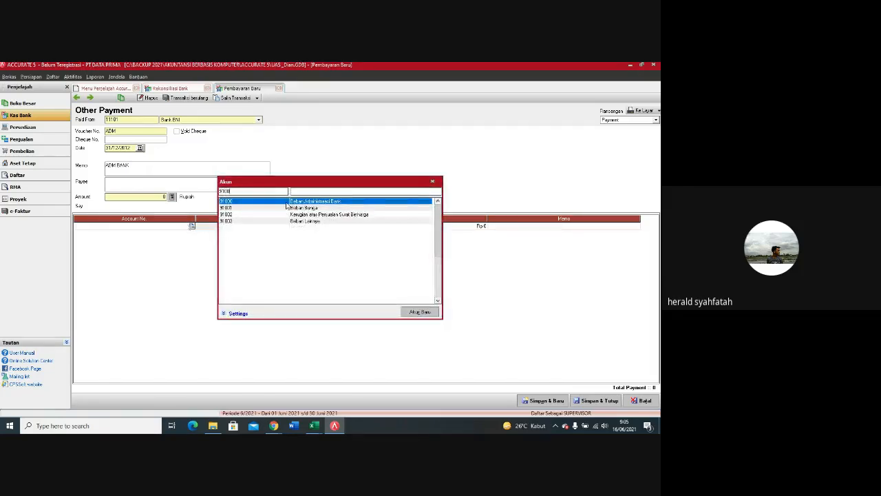
pyautogui.press('Return')
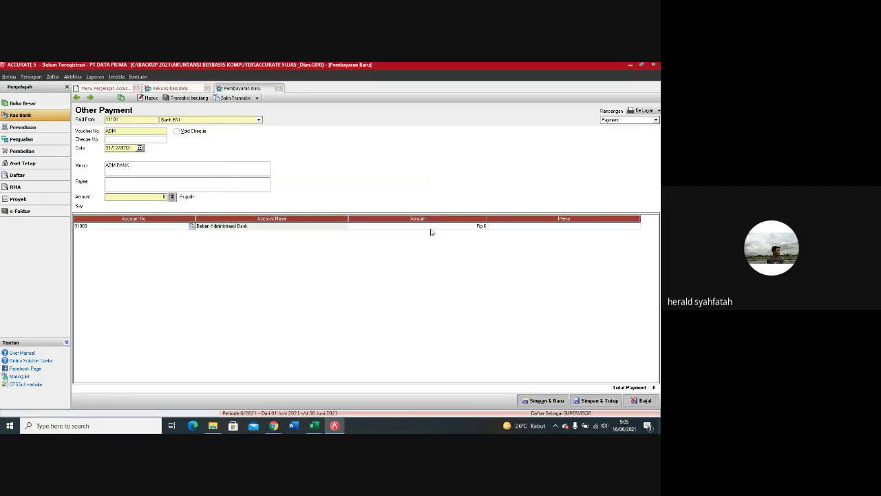
pyautogui.click(431, 231)
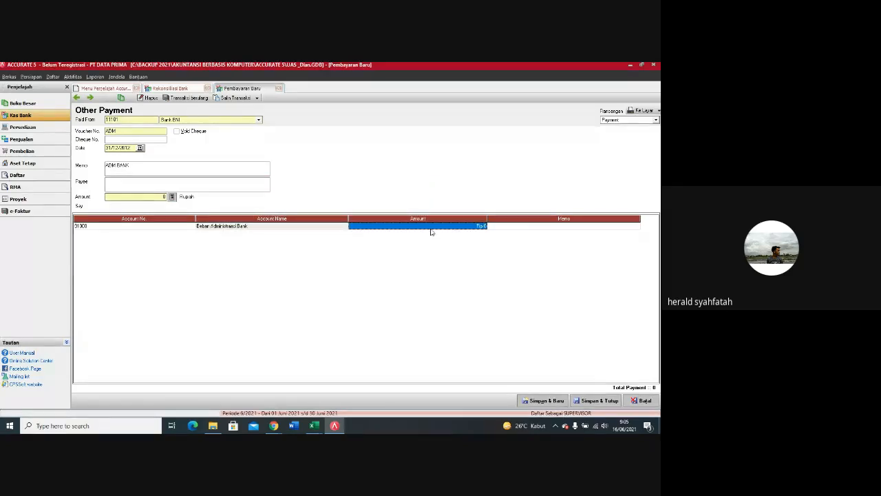
pyautogui.write('110000')
pyautogui.press('Tab')
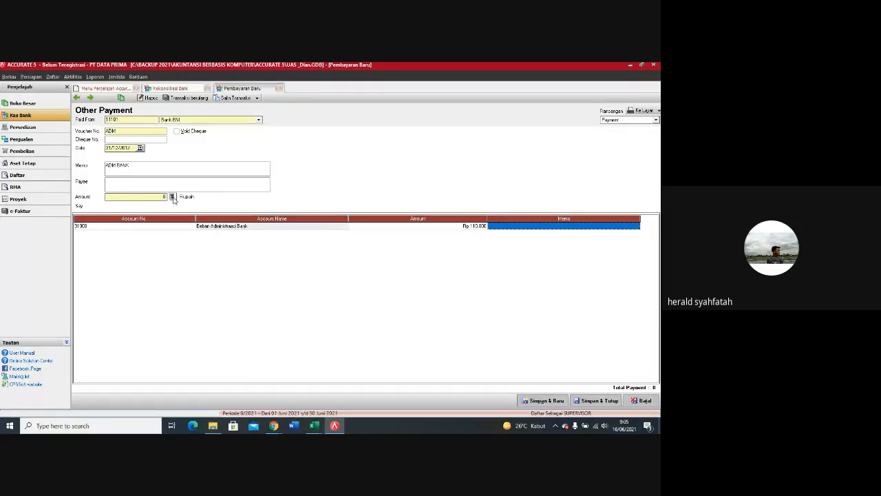
# Step: Fill the payment amount from the line total, save the ADM BANK payment, and close the payment form
pyautogui.click(173, 198)
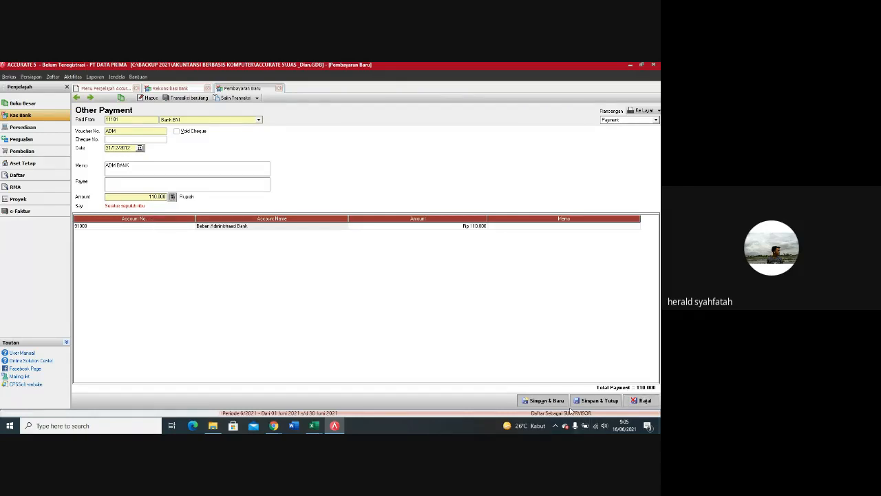
pyautogui.click(545, 400)
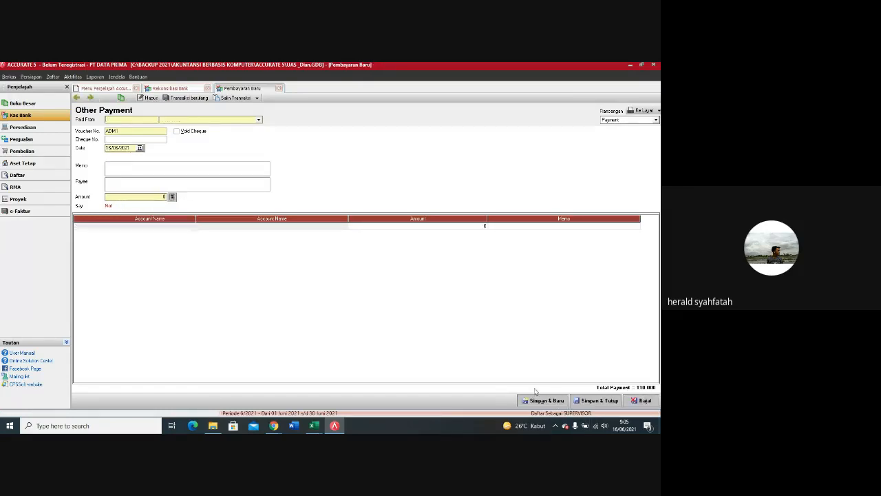
pyautogui.click(280, 89)
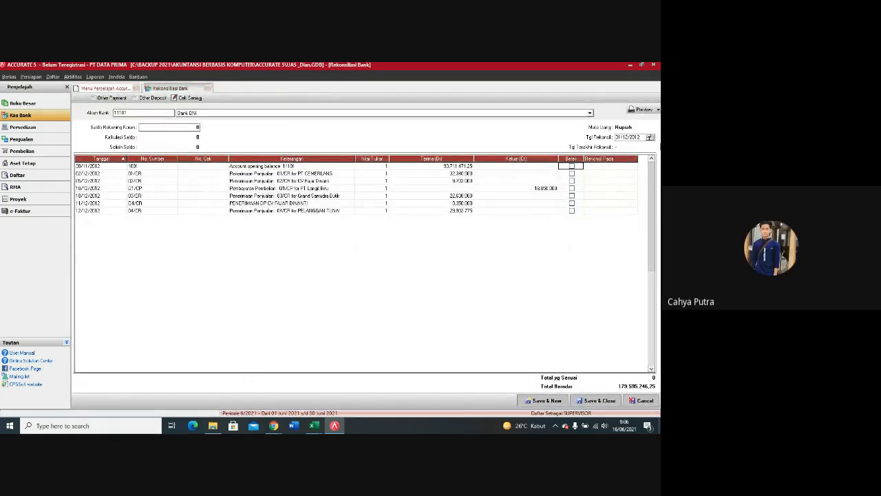
# Step: Reselect the Bank BNI account in the reconciliation to reload its transactions
pyautogui.click(645, 137)
pyautogui.press('Tab')
pyautogui.click(590, 114)
pyautogui.click(305, 120)
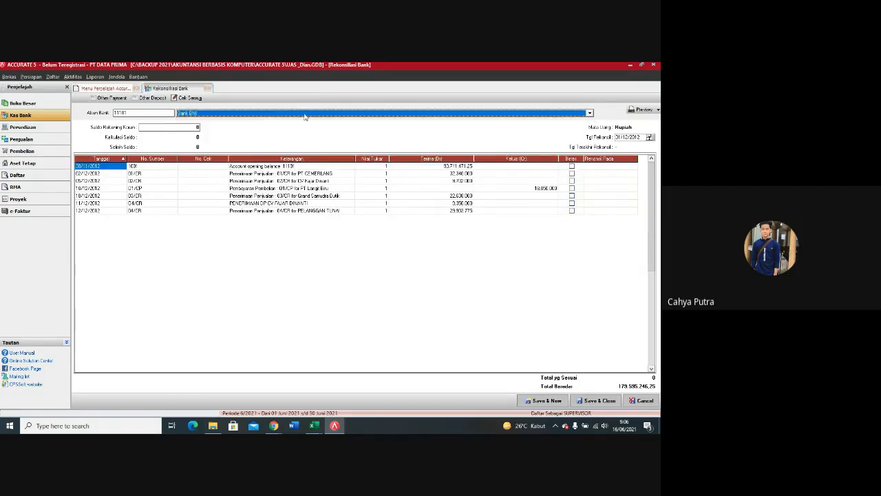
# Step: Set the reconciliation date to 31/12/2012 so the month-end Bank BNI transactions are included
pyautogui.moveTo(641, 138); pyautogui.dragTo(592, 138)
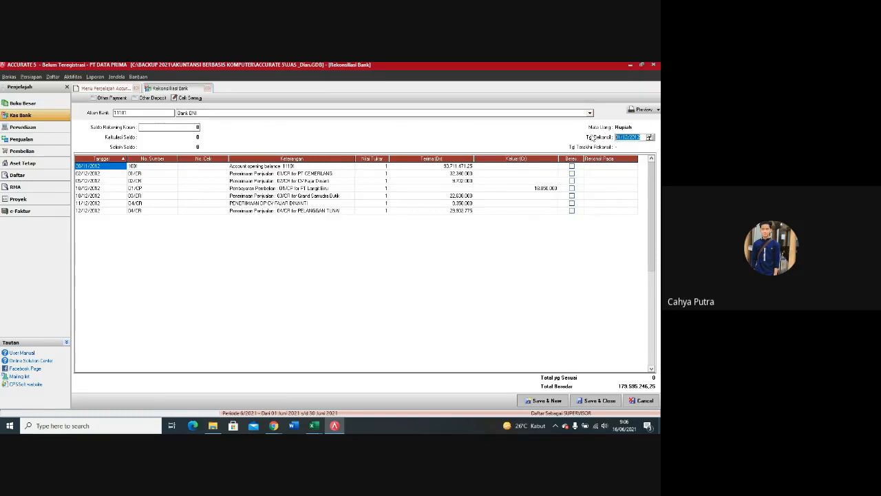
pyautogui.write('31/12/1')
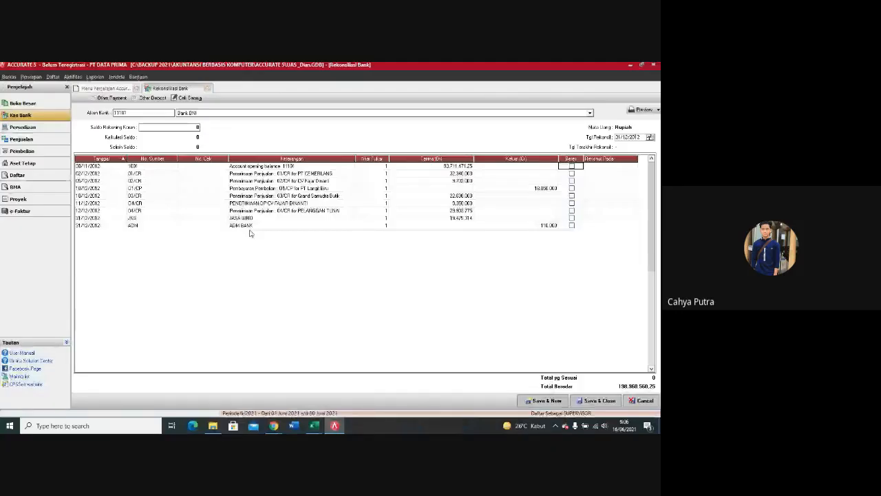
pyautogui.moveTo(641, 137); pyautogui.dragTo(608, 141)
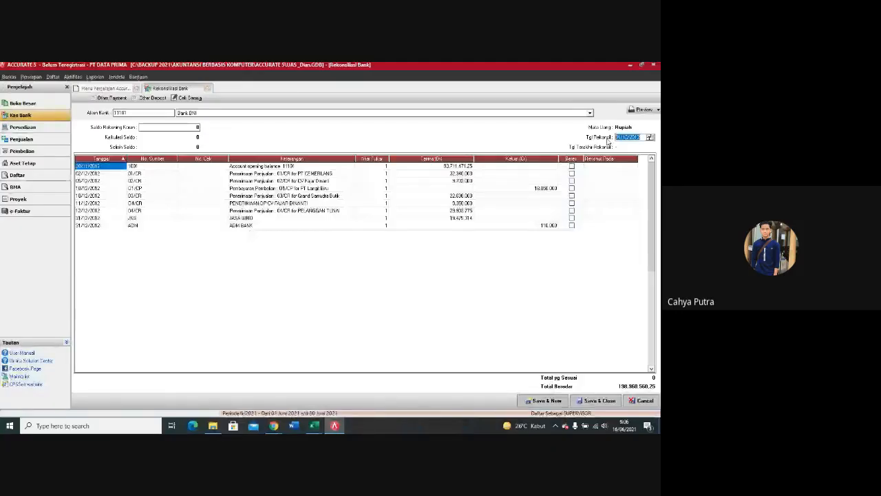
pyautogui.write('31/6/')
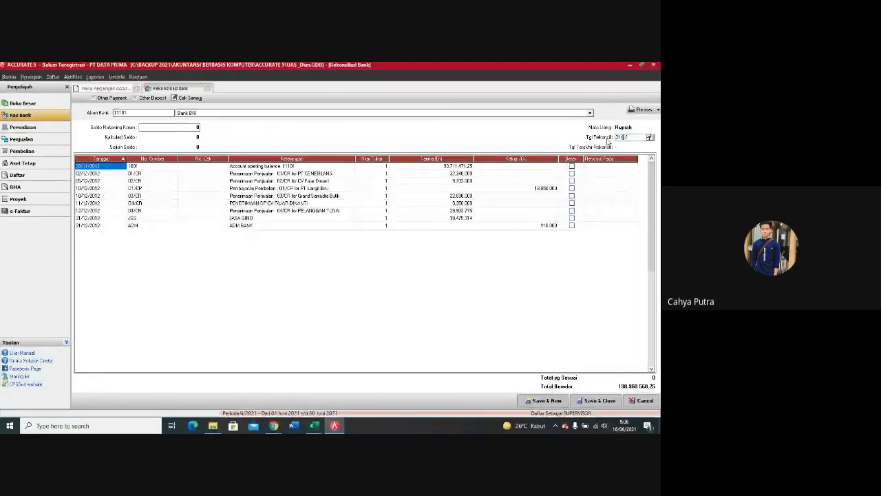
pyautogui.write('1')
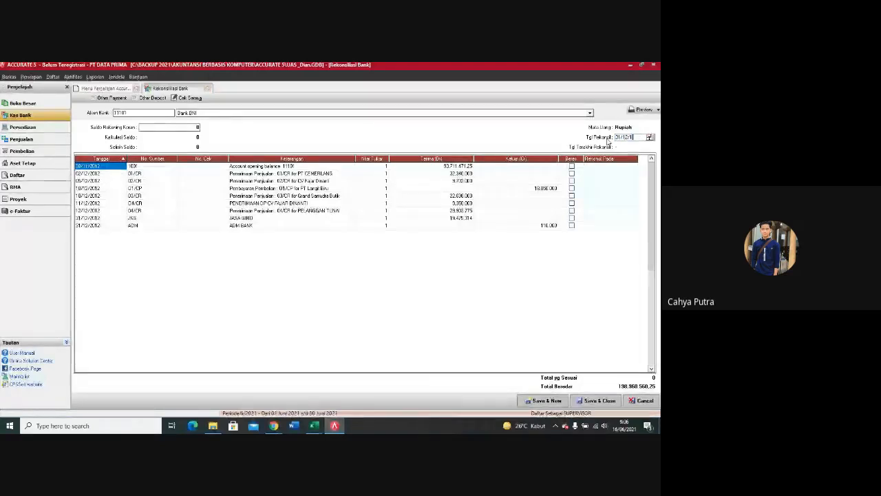
pyautogui.write('212')
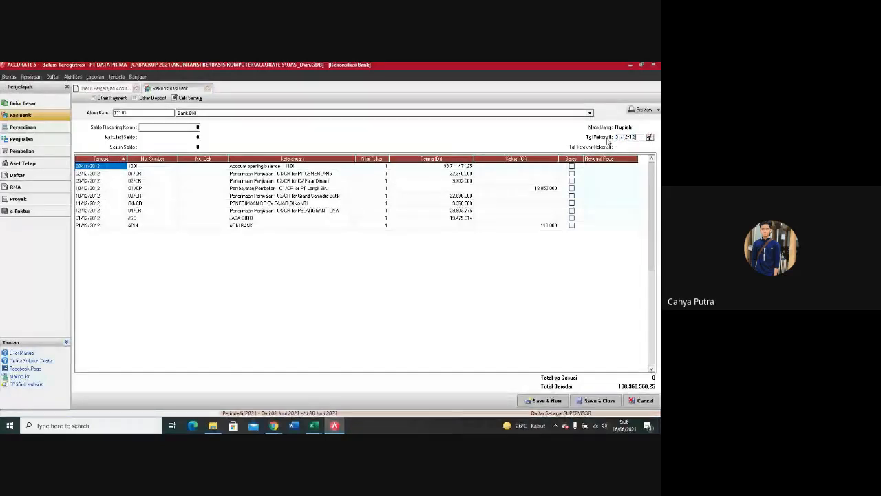
pyautogui.press('Tab')
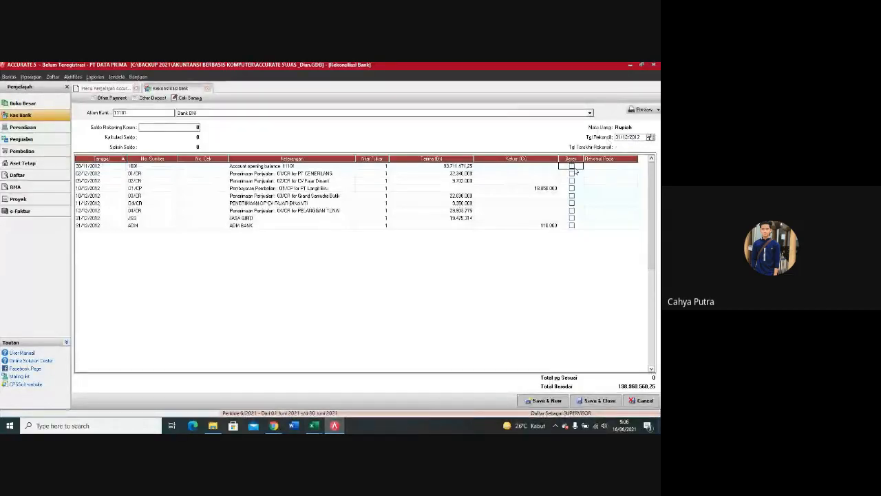
# Step: Enter 198960560 as the Bank BNI statement balance (Saldo Rekening Koran)
pyautogui.click(197, 127)
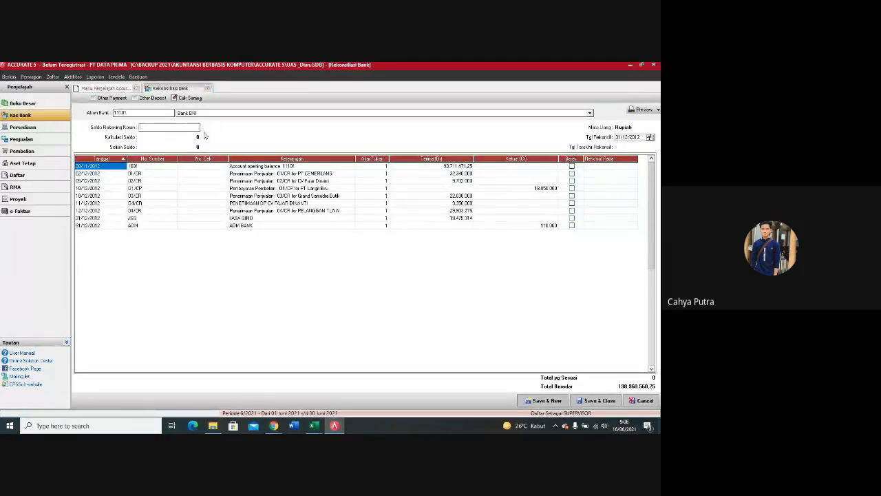
pyautogui.write('198960560')
# Step: Mark all nine Bank BNI transactions as cleared, from the account opening balance through ADM BANK
pyautogui.click(571, 166)
pyautogui.click(571, 174)
pyautogui.click(571, 181)
pyautogui.click(572, 188)
pyautogui.click(571, 195)
pyautogui.click(572, 203)
pyautogui.click(572, 210)
pyautogui.click(572, 217)
pyautogui.click(574, 226)
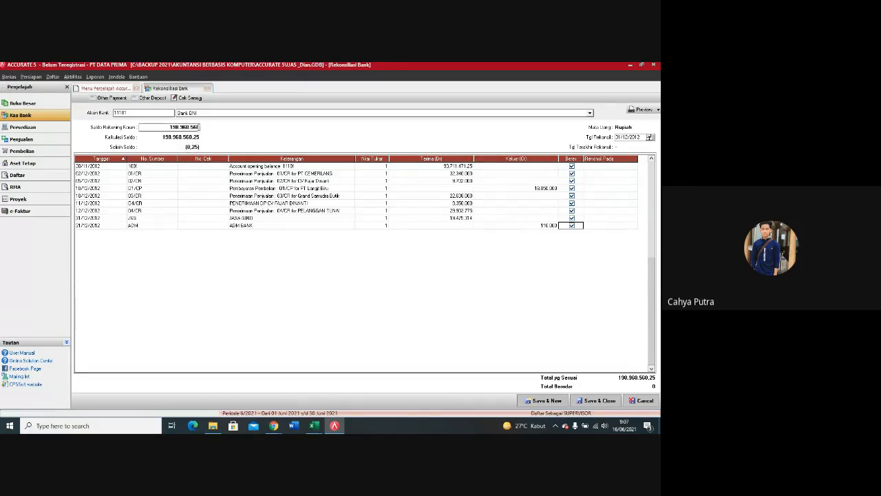
# Step: Correct the statement balance to 198960560,25 and save the Bank BNI reconciliation, leaving a new form open
pyautogui.click(199, 127)
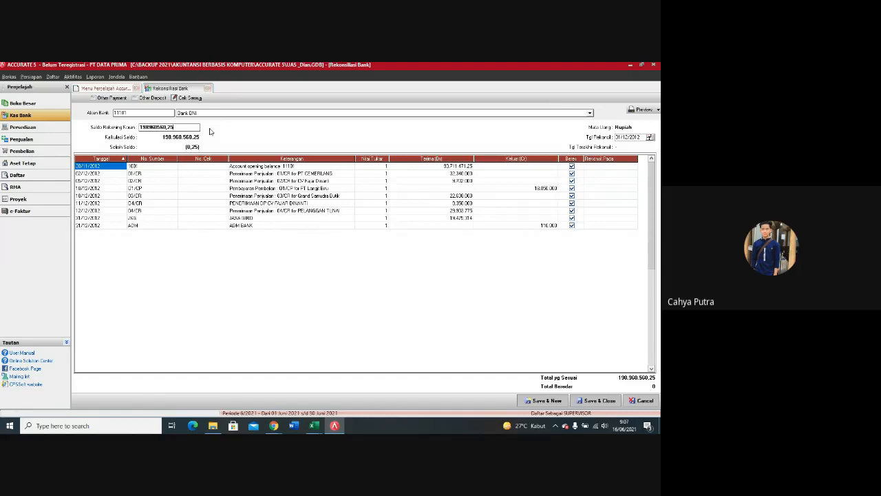
pyautogui.press('Tab')
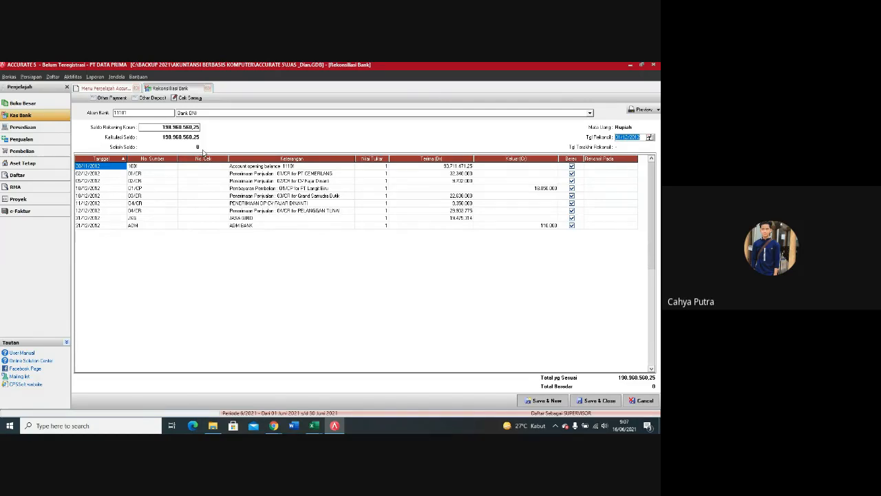
pyautogui.click(546, 400)
pyautogui.click(546, 401)
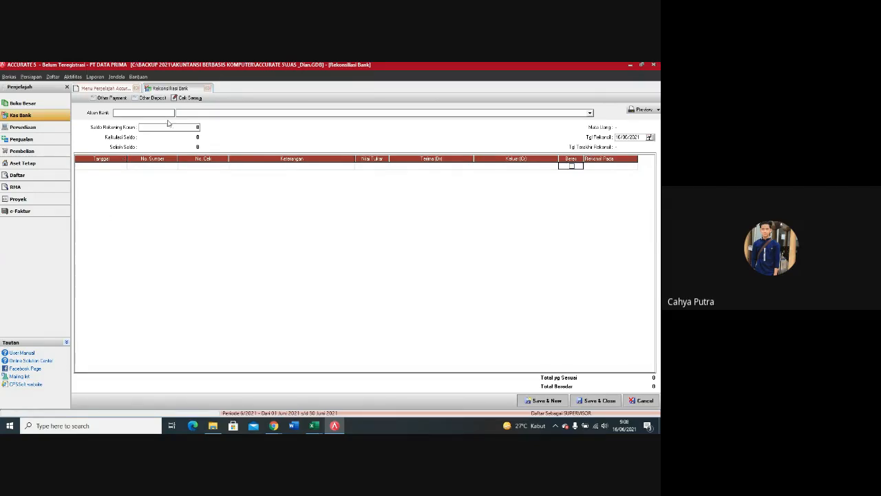
# Step: Select Bank BNI again and set the reconciliation date to 31/12/2012 to review the saved reconciliation
pyautogui.click(289, 113)
pyautogui.click(254, 120)
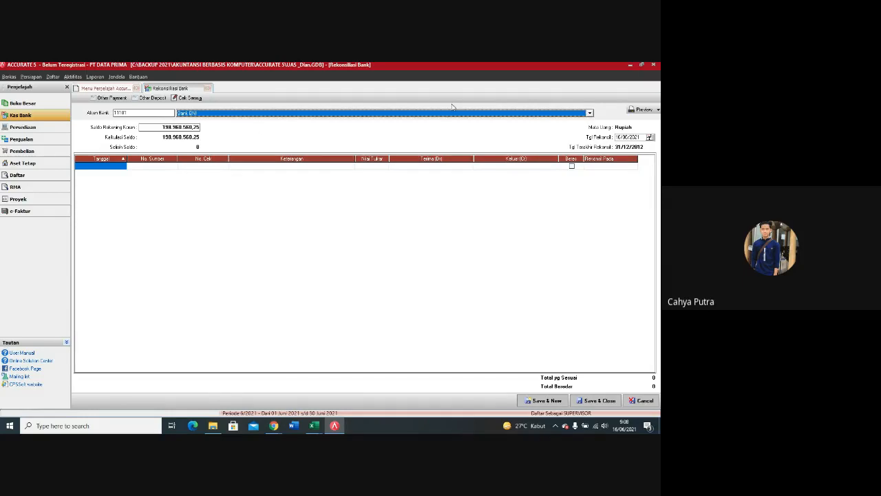
pyautogui.click(642, 138)
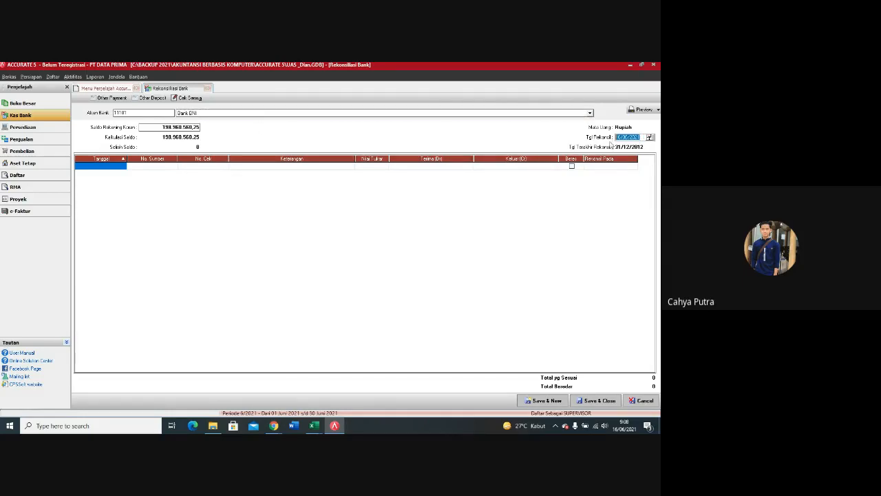
pyautogui.write('31/12/12')
pyautogui.press('Tab')
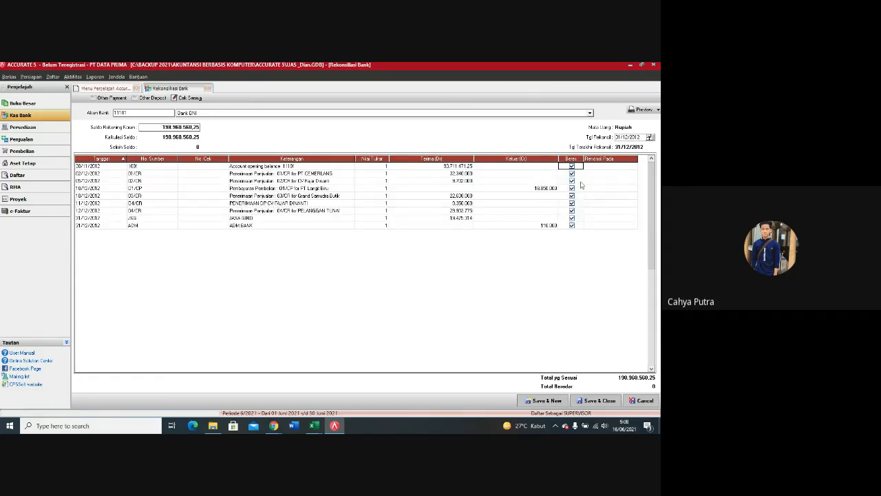
# Step: Close the company data file and back it up to the proposed Wednesday .gbk file
pyautogui.click(655, 66)
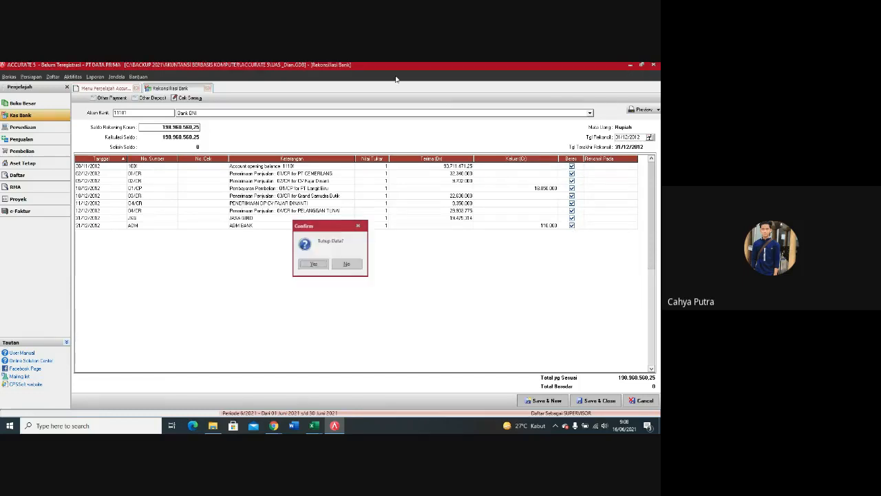
pyautogui.click(328, 263)
pyautogui.click(296, 264)
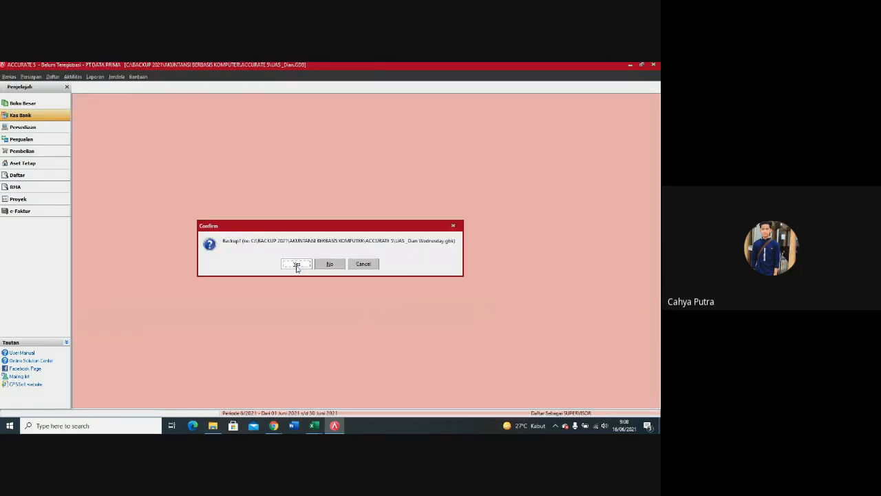
pyautogui.click(297, 264)
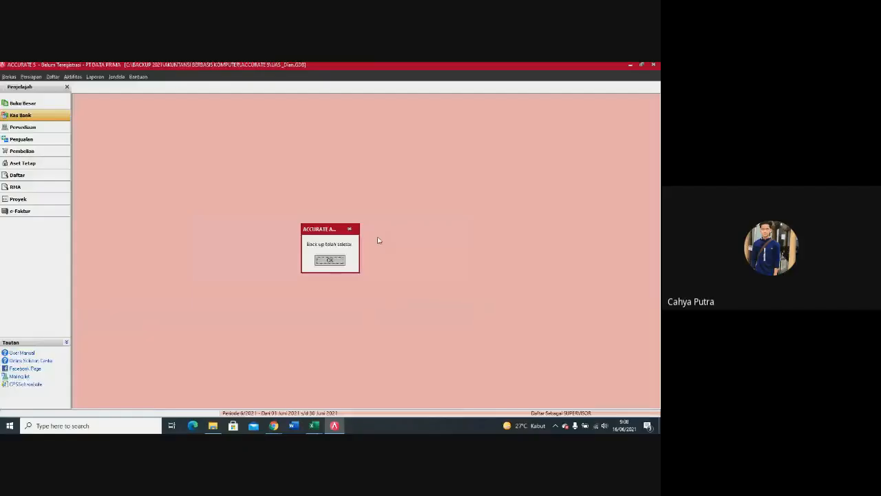
pyautogui.click(329, 259)
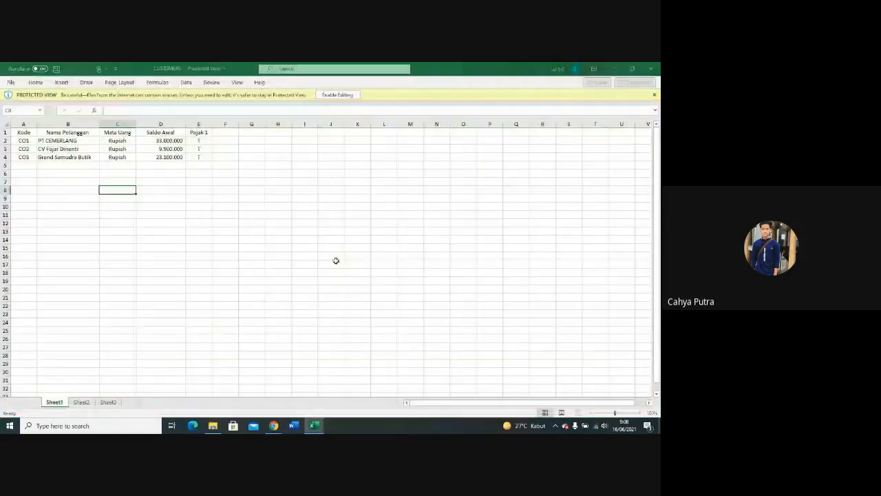
pyautogui.click(274, 426)
pyautogui.click(299, 408)
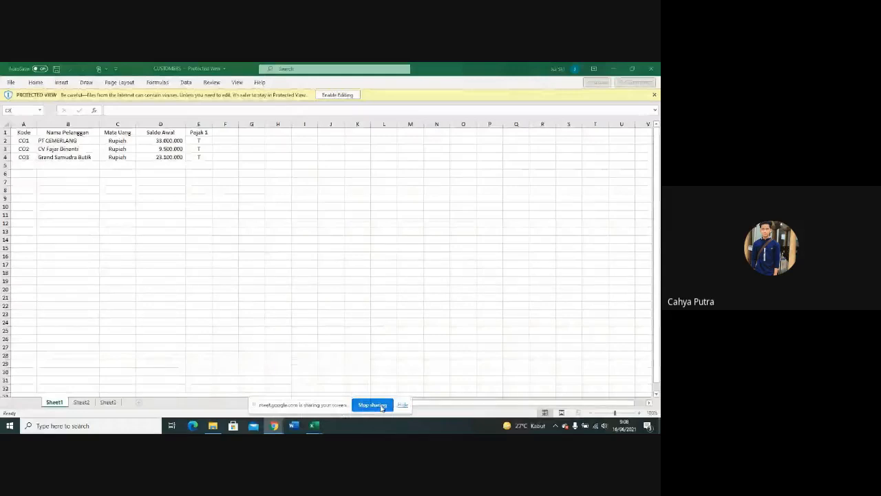
pyautogui.click(381, 406)
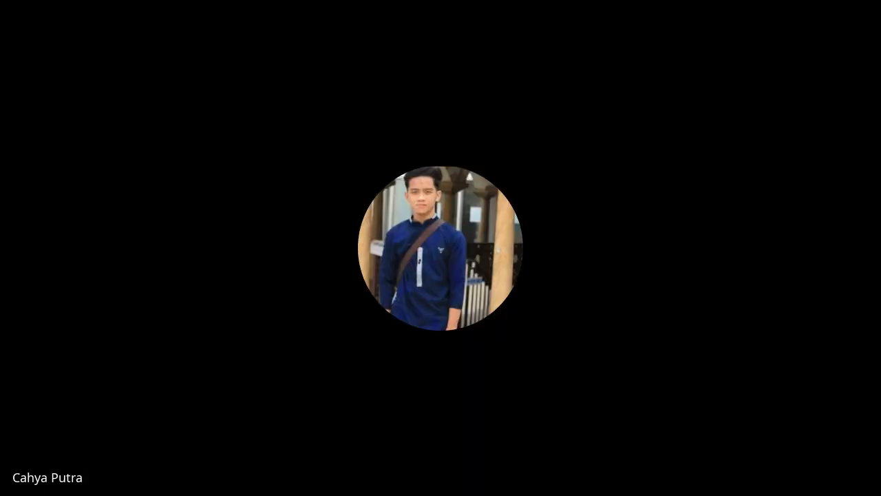